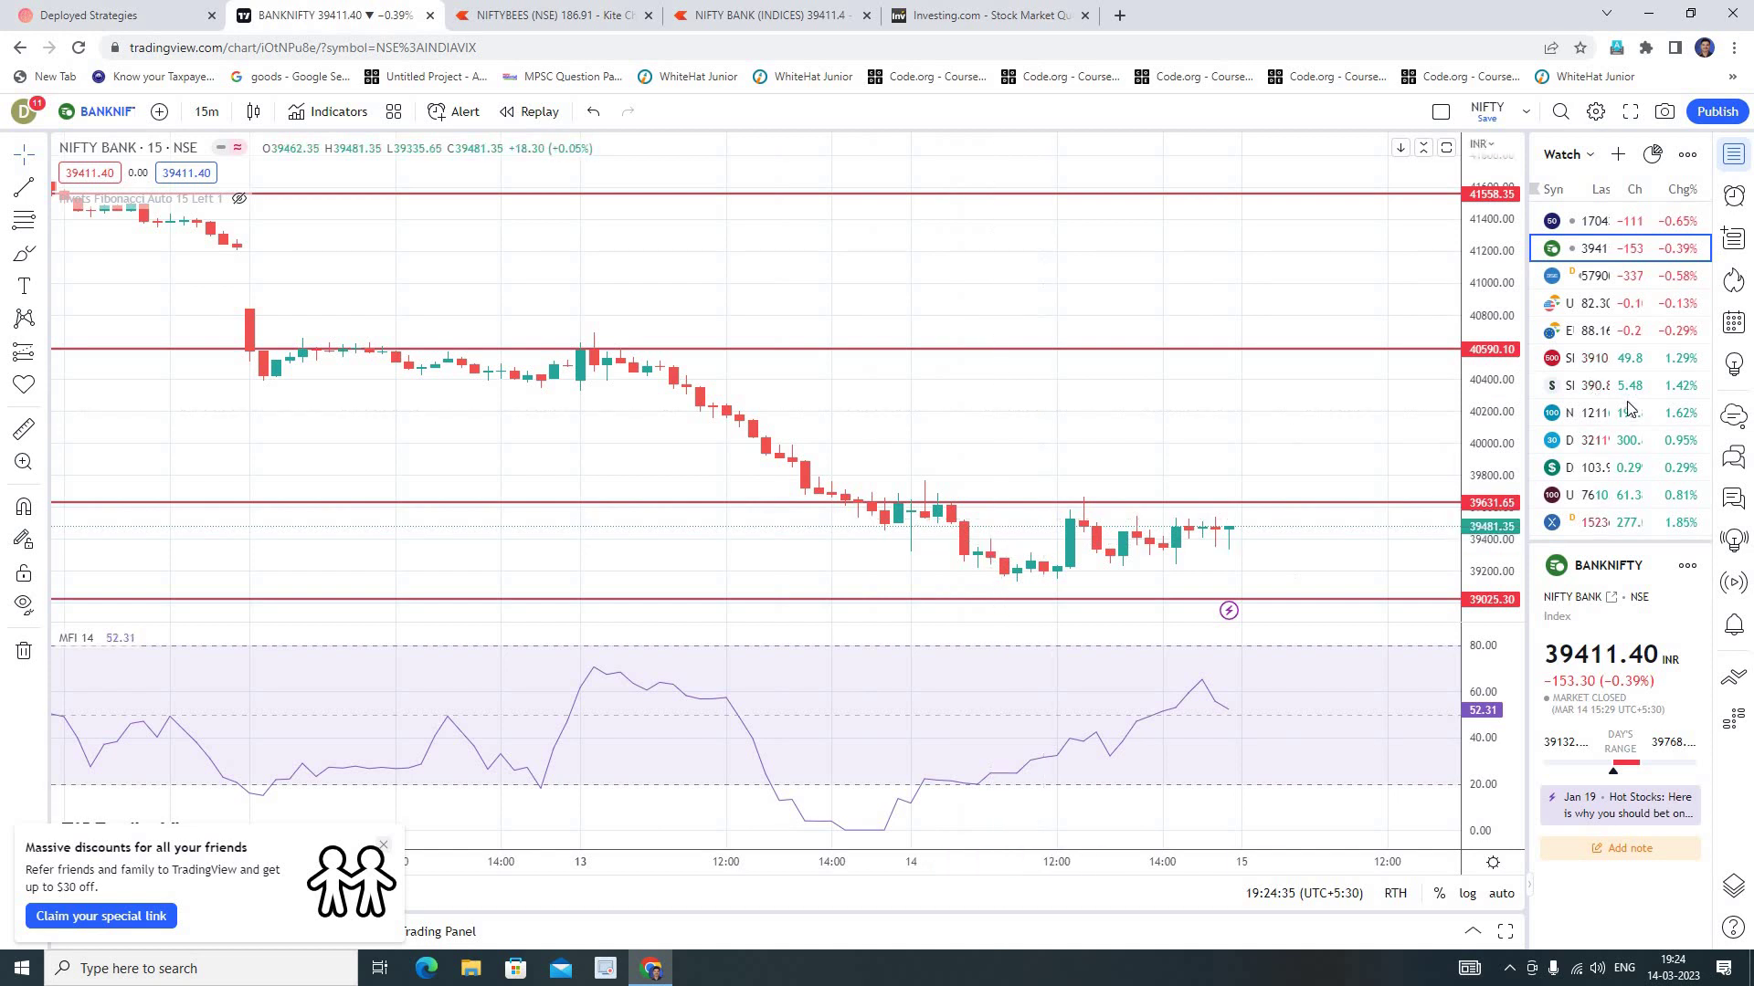
Open the INDIAVIX chart from the watchlist and examine its 15-minute price action for 10 to 14 March.
scroll(1630, 415, down, 5)
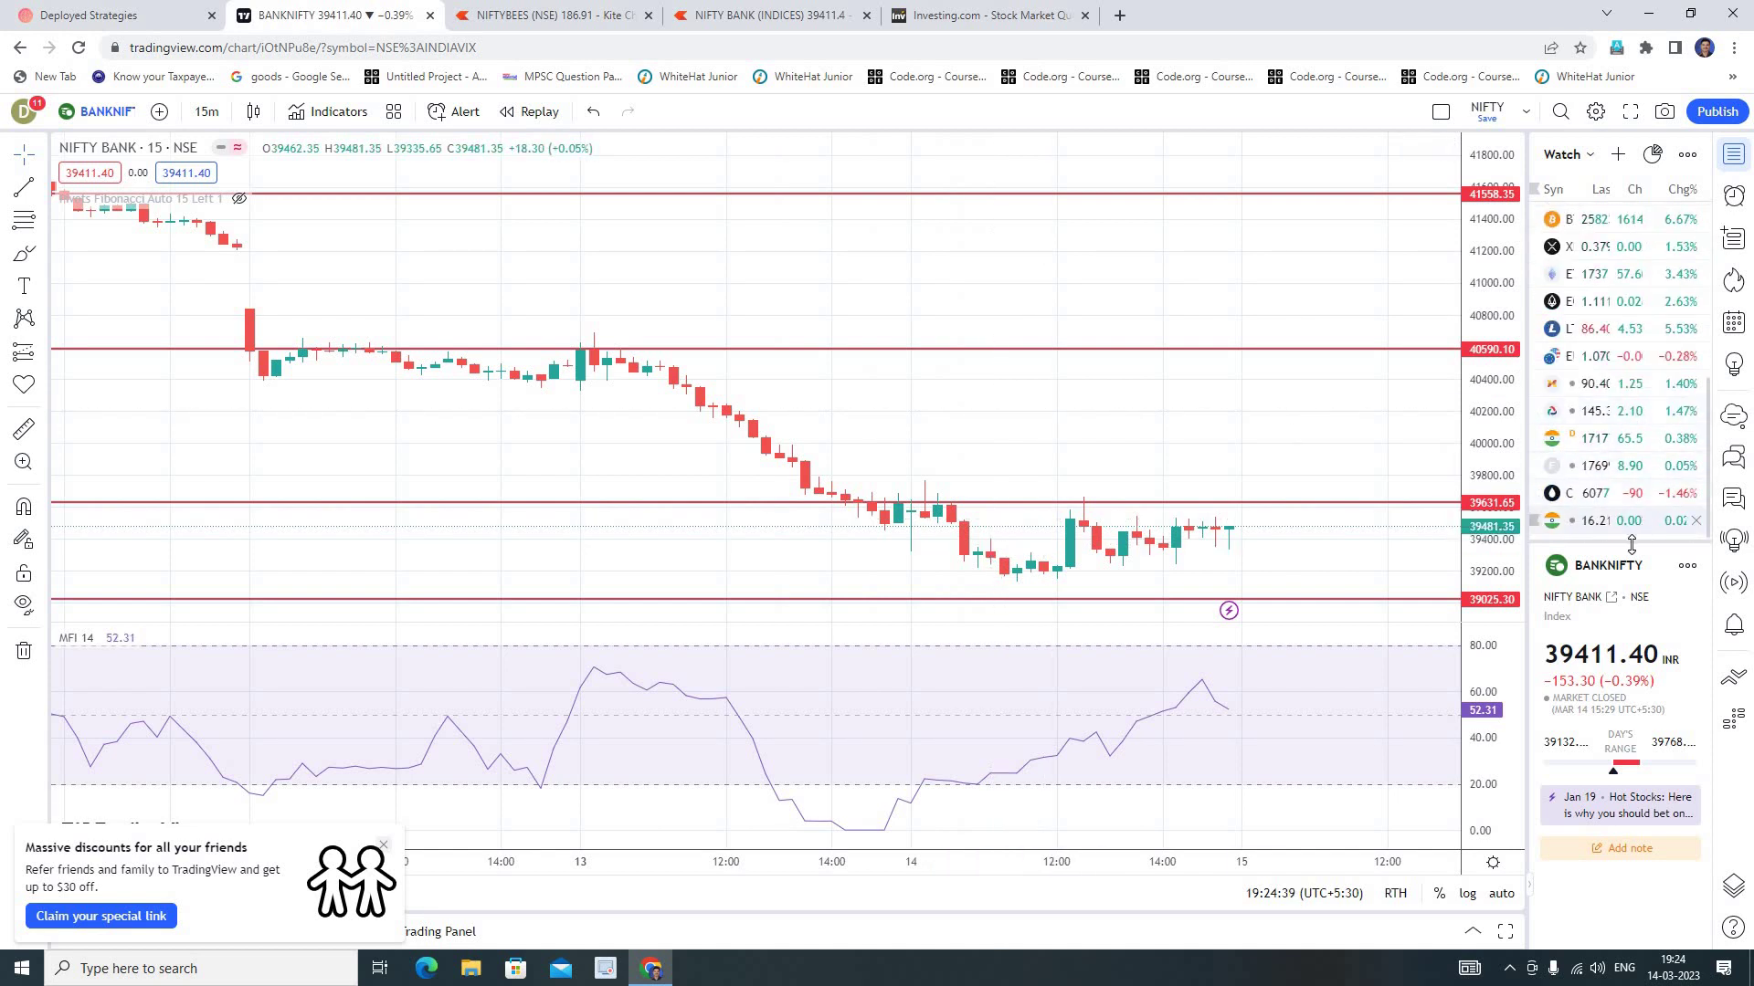
click(1590, 523)
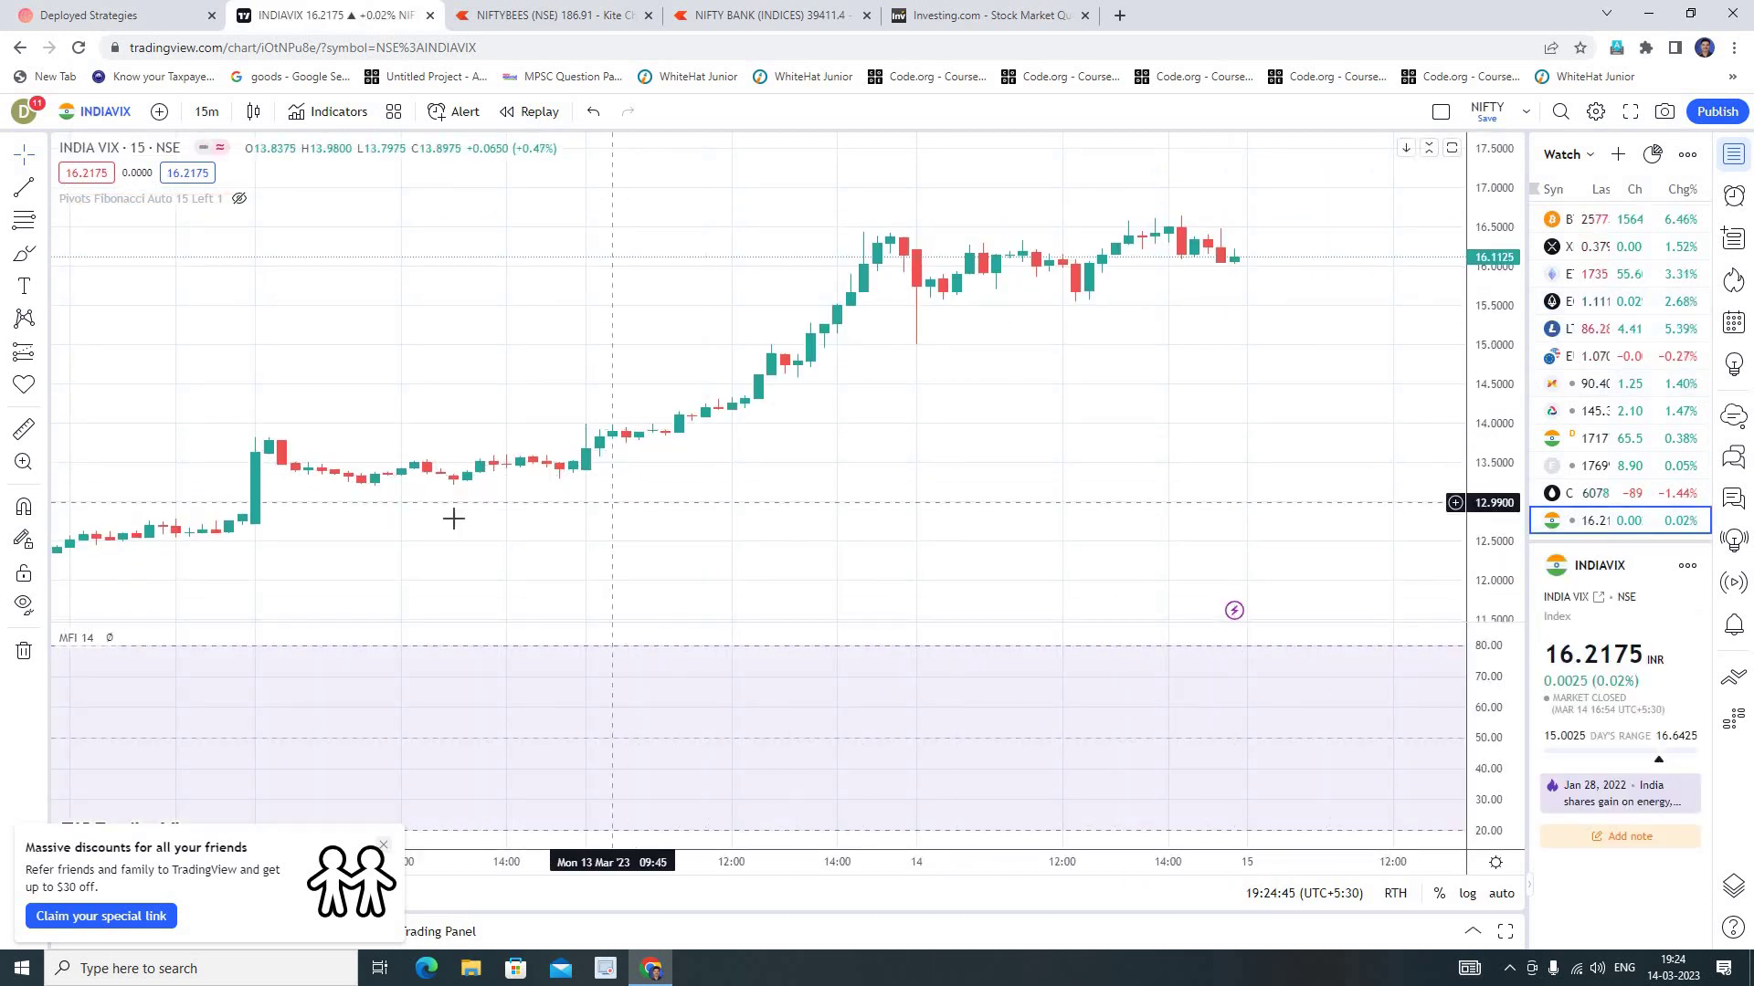
drag(454, 512, 842, 432)
scroll(842, 432, right, 5)
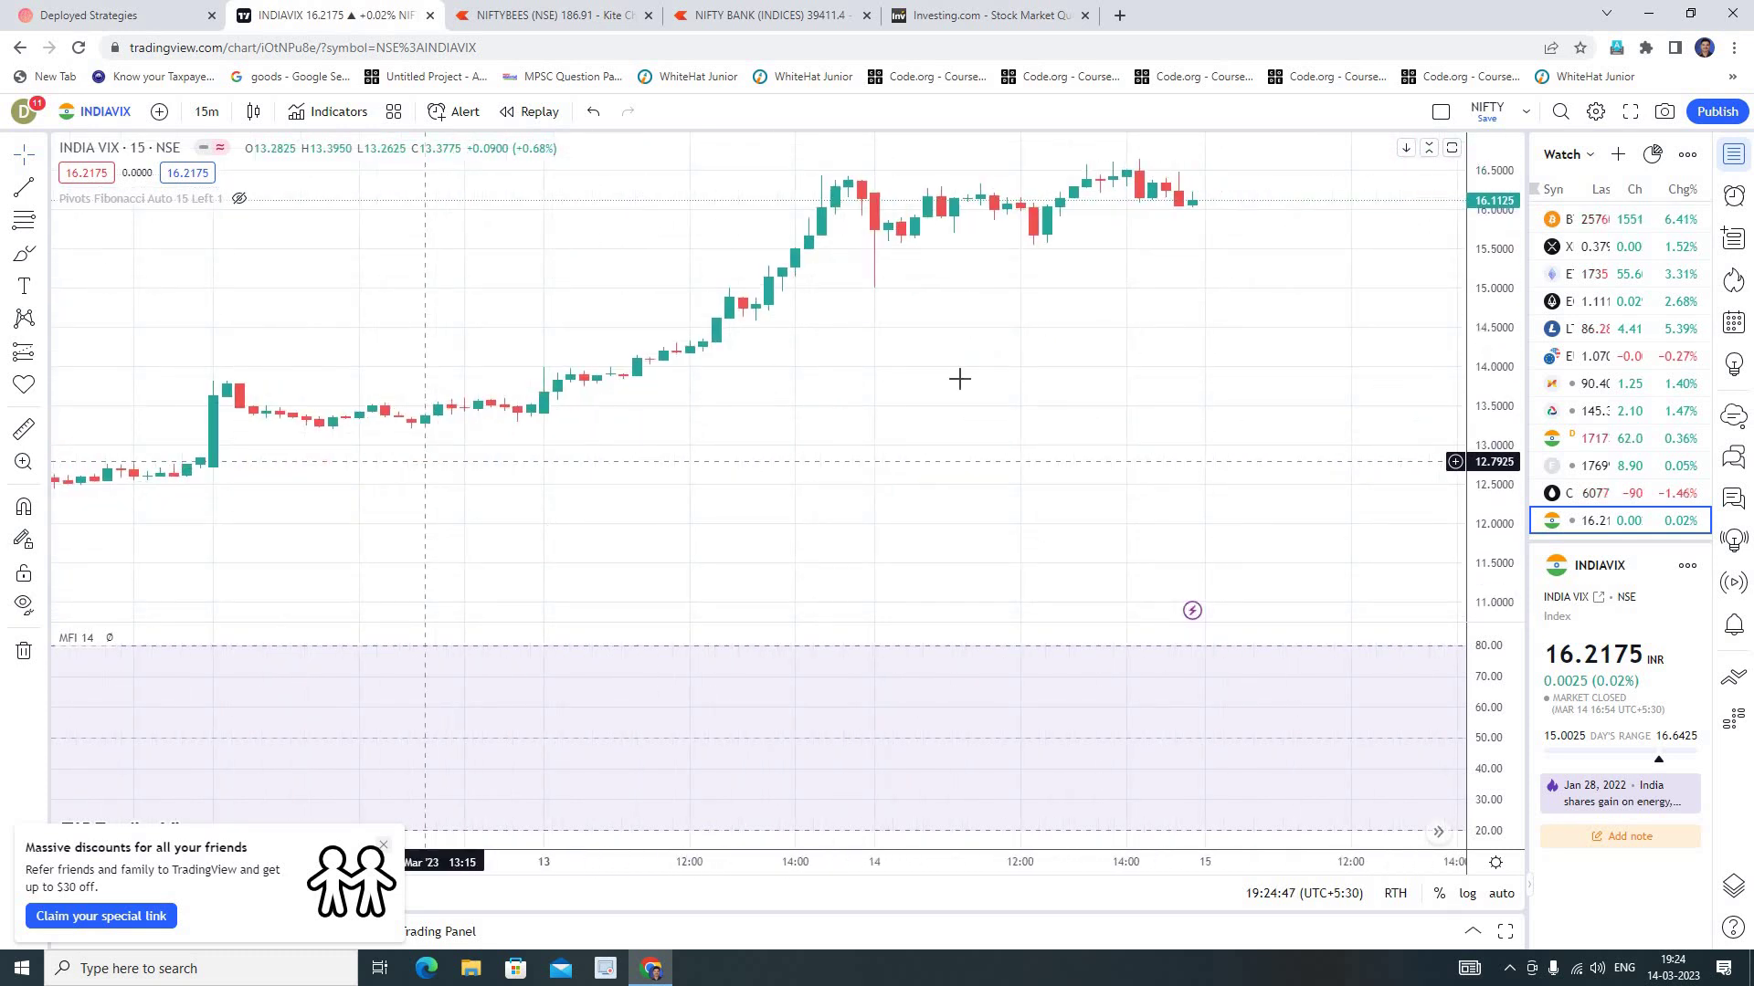
drag(1490, 545, 1502, 493)
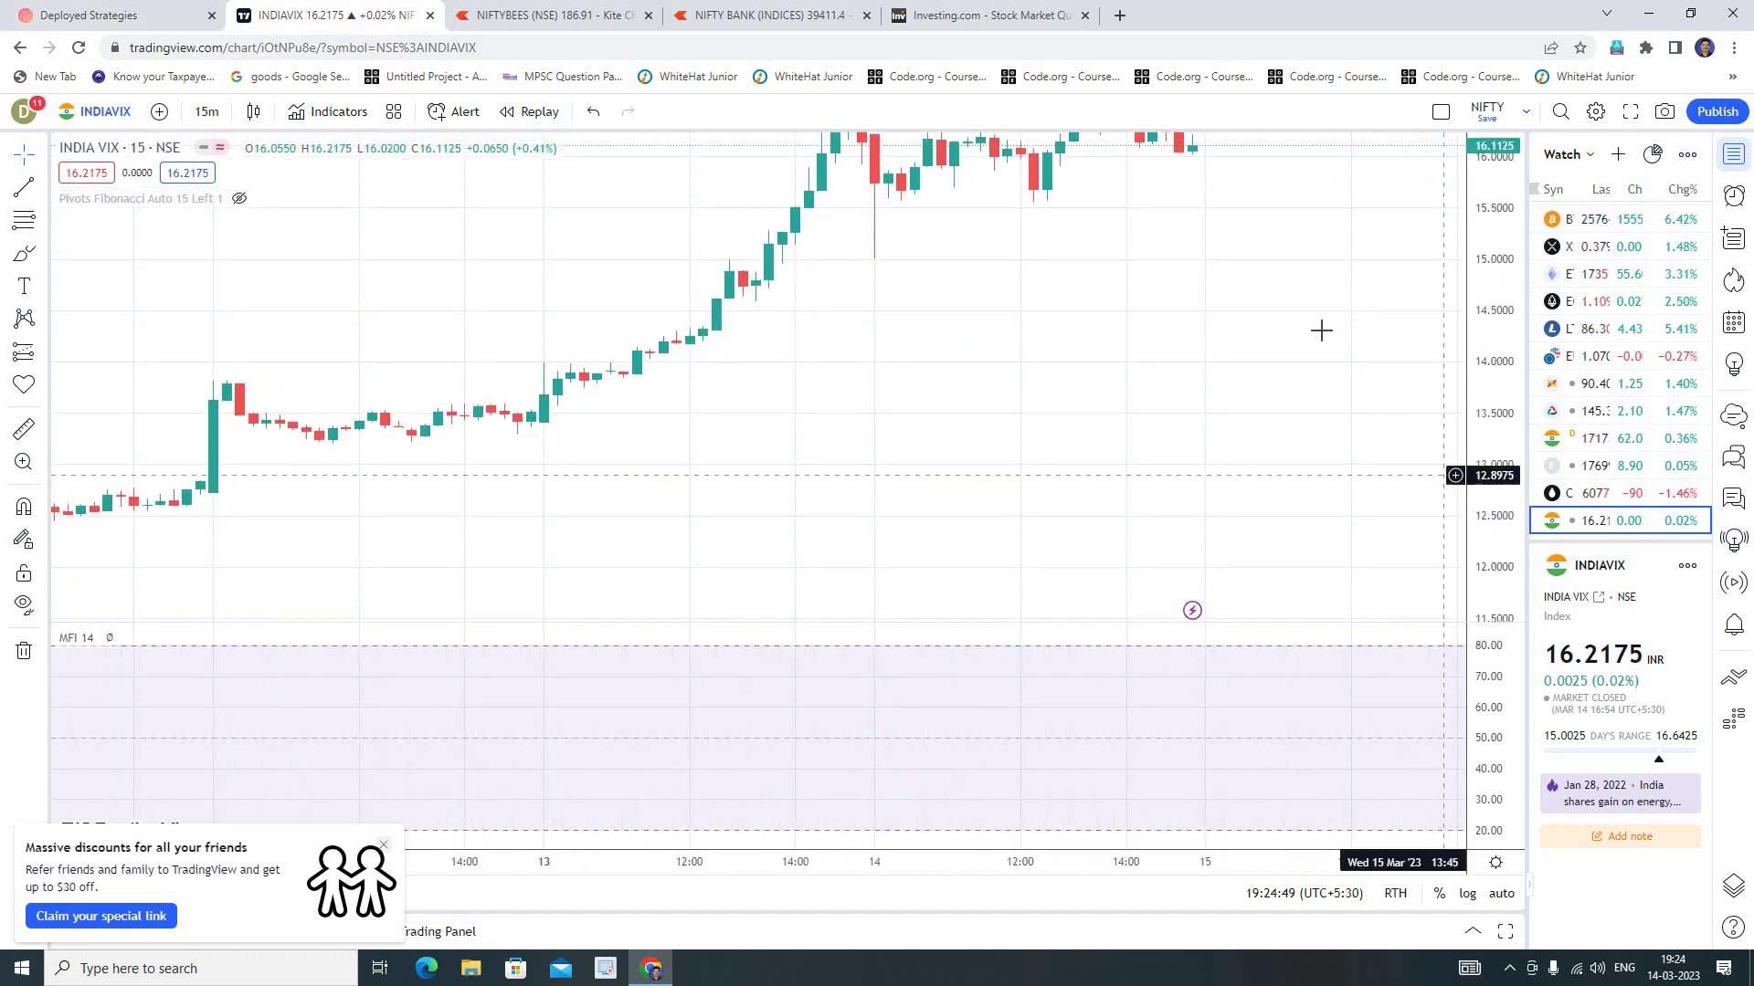
scroll(1243, 411, right, 2)
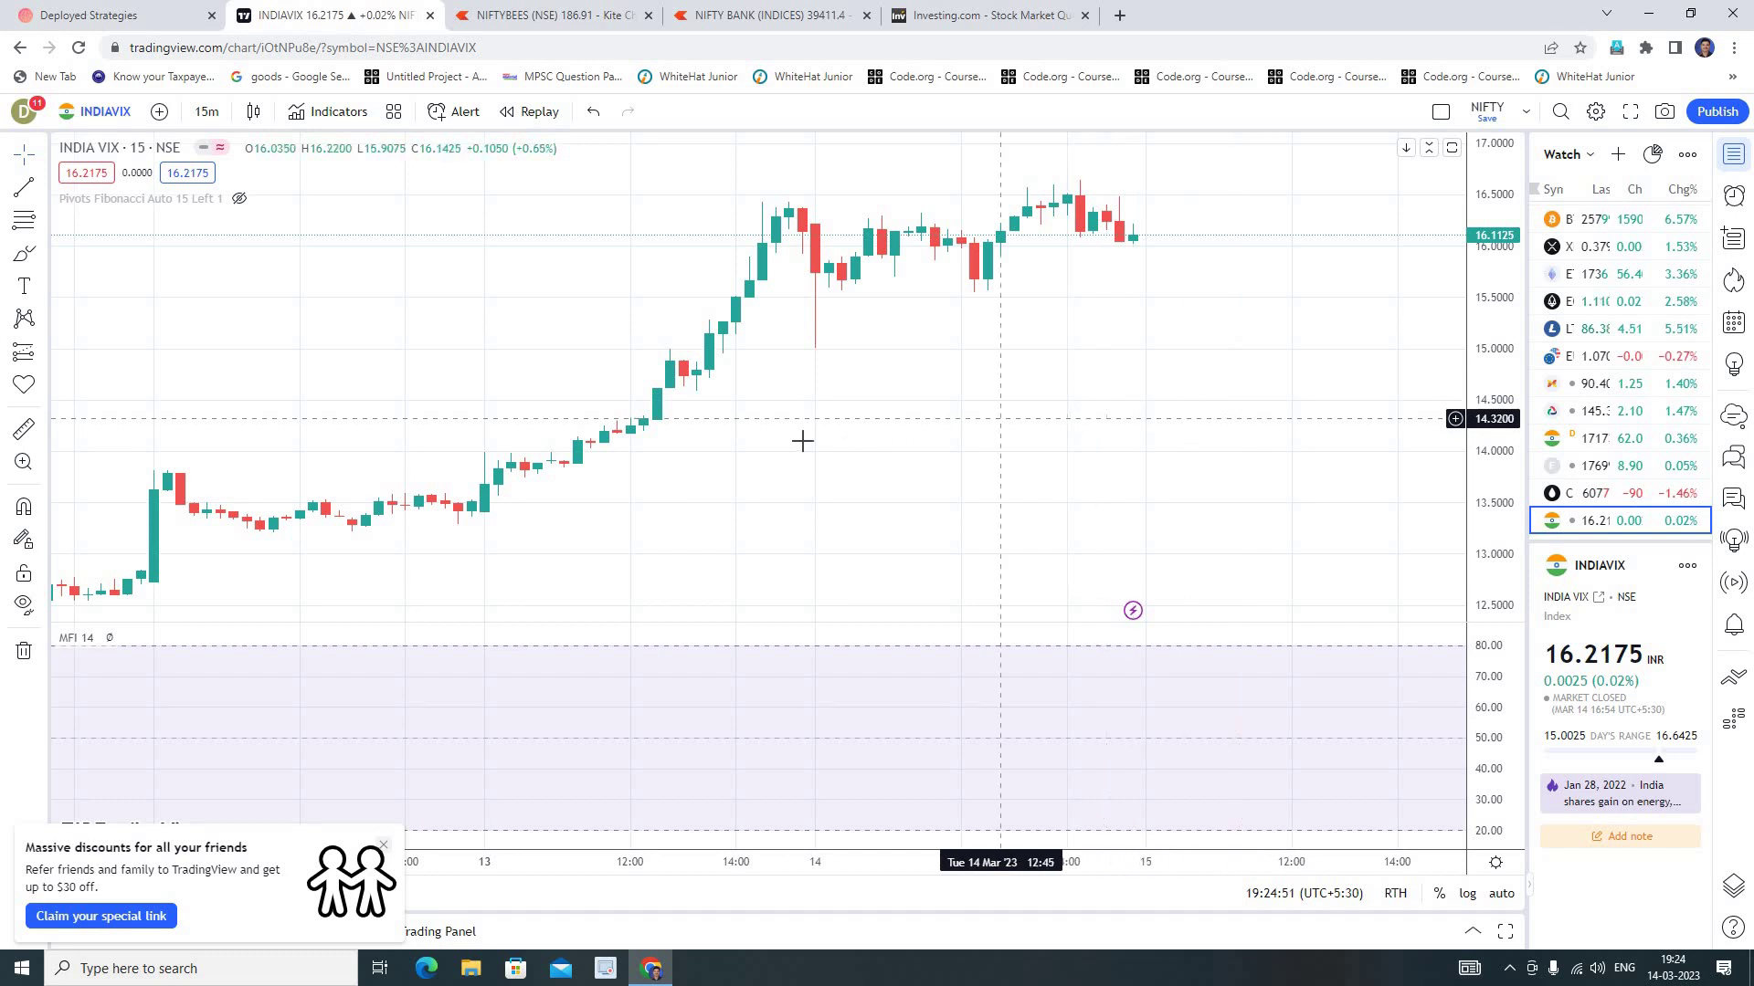
drag(773, 423, 884, 395)
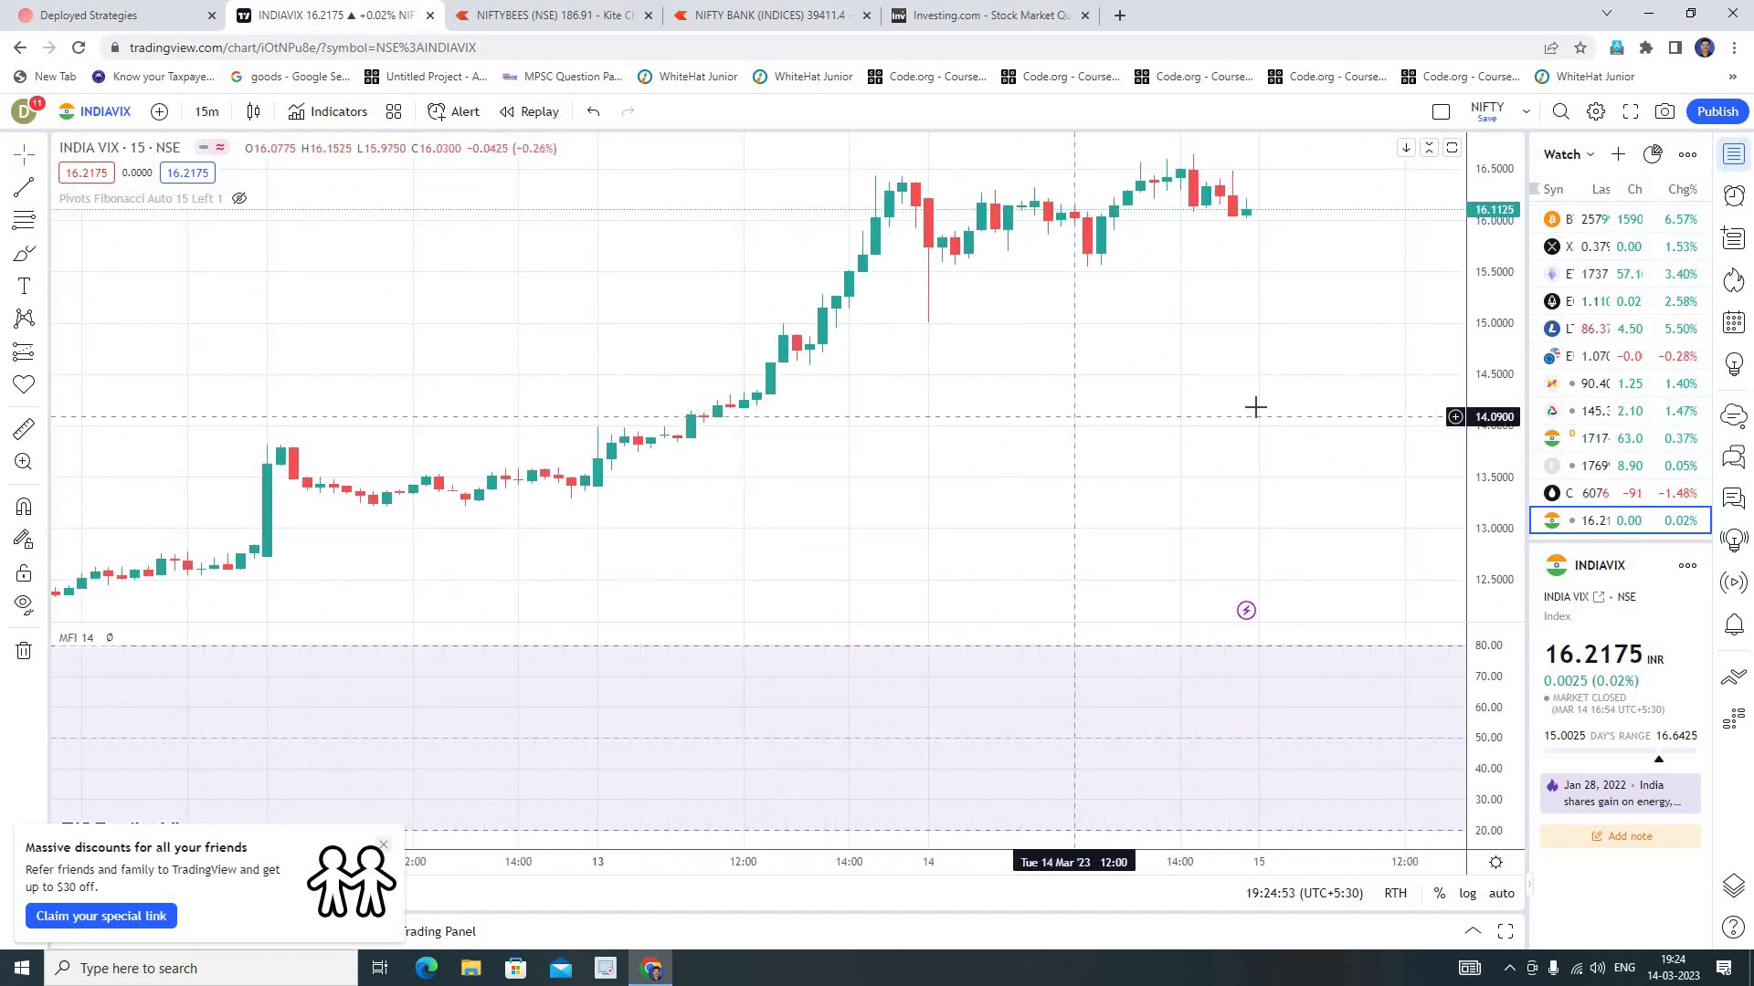
drag(1252, 395, 1104, 435)
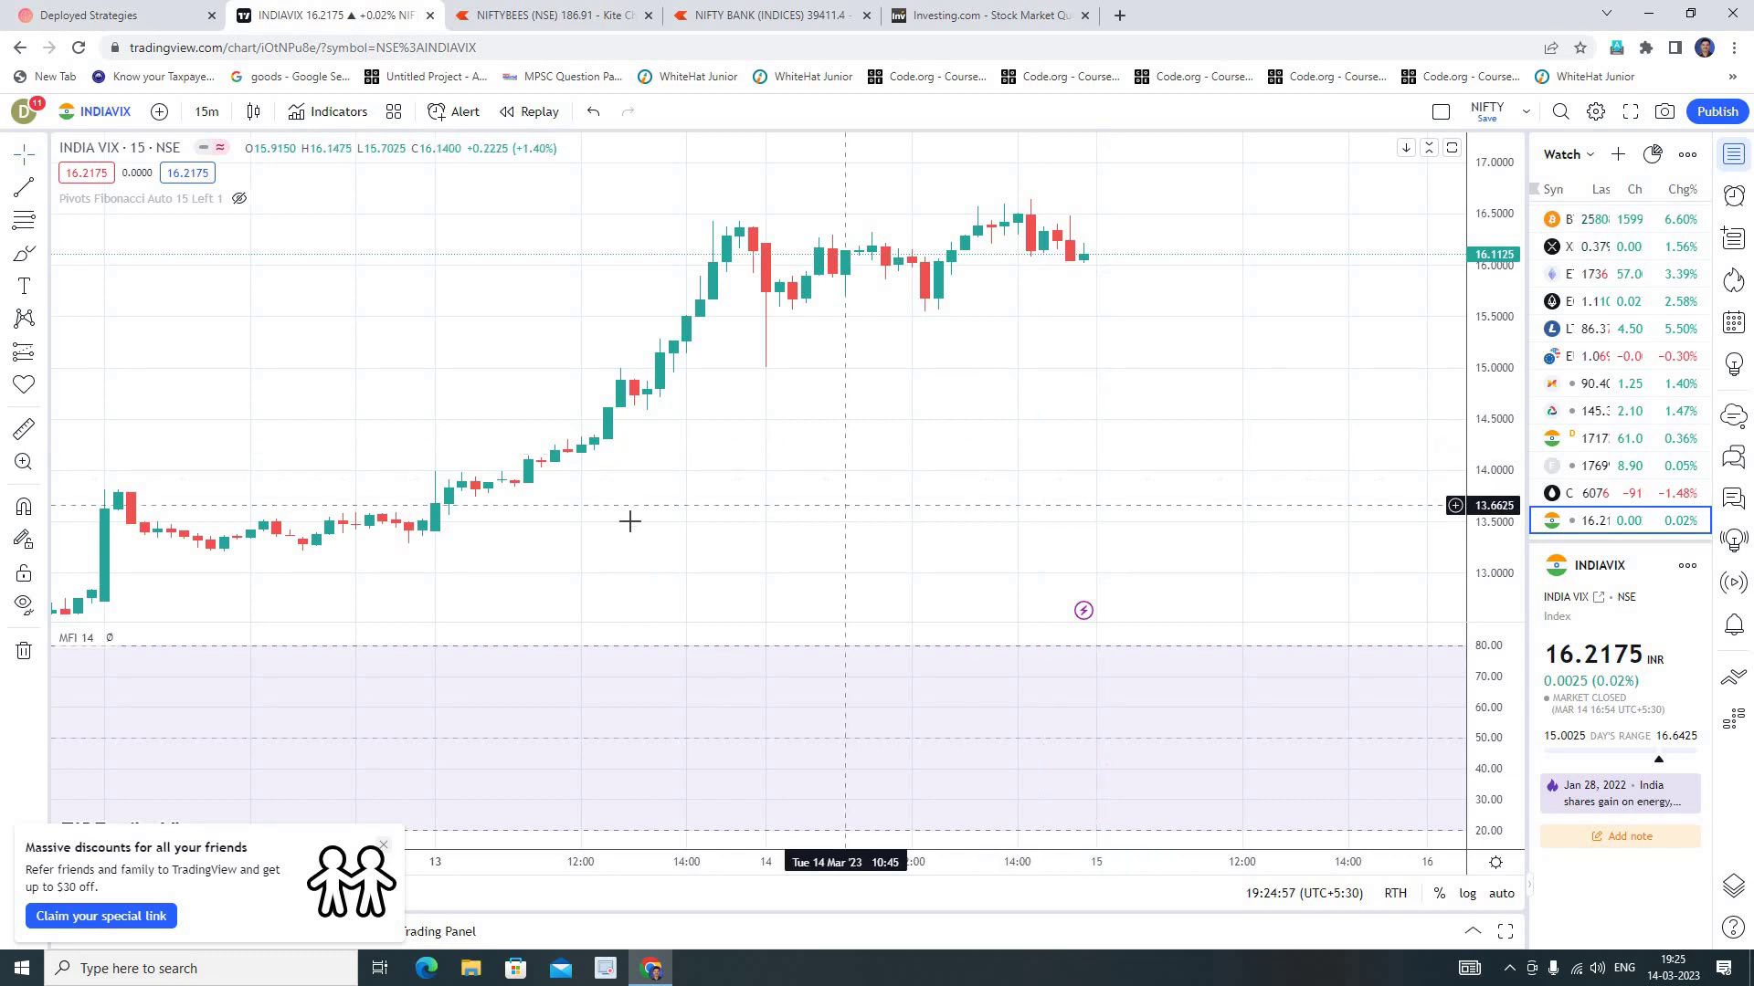
Examine the India VIX price history back to late February and return to the latest candles.
drag(639, 501, 1264, 430)
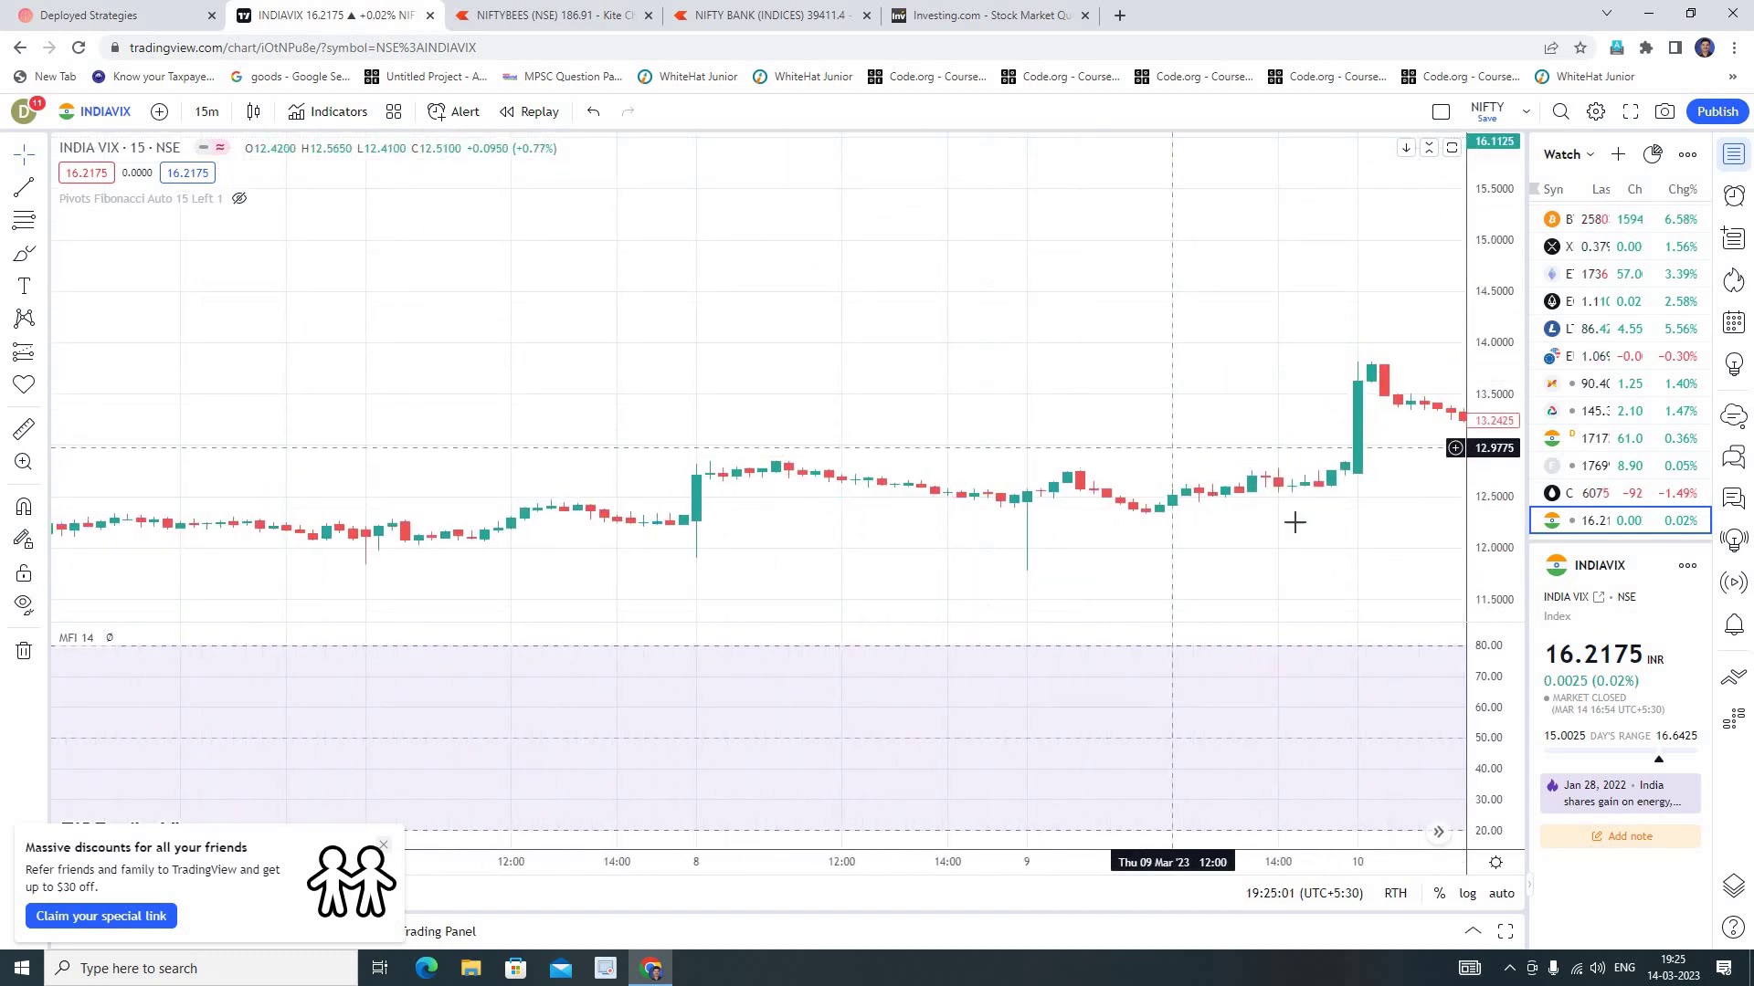
drag(1295, 520, 951, 325)
scroll(614, 420, left, 10)
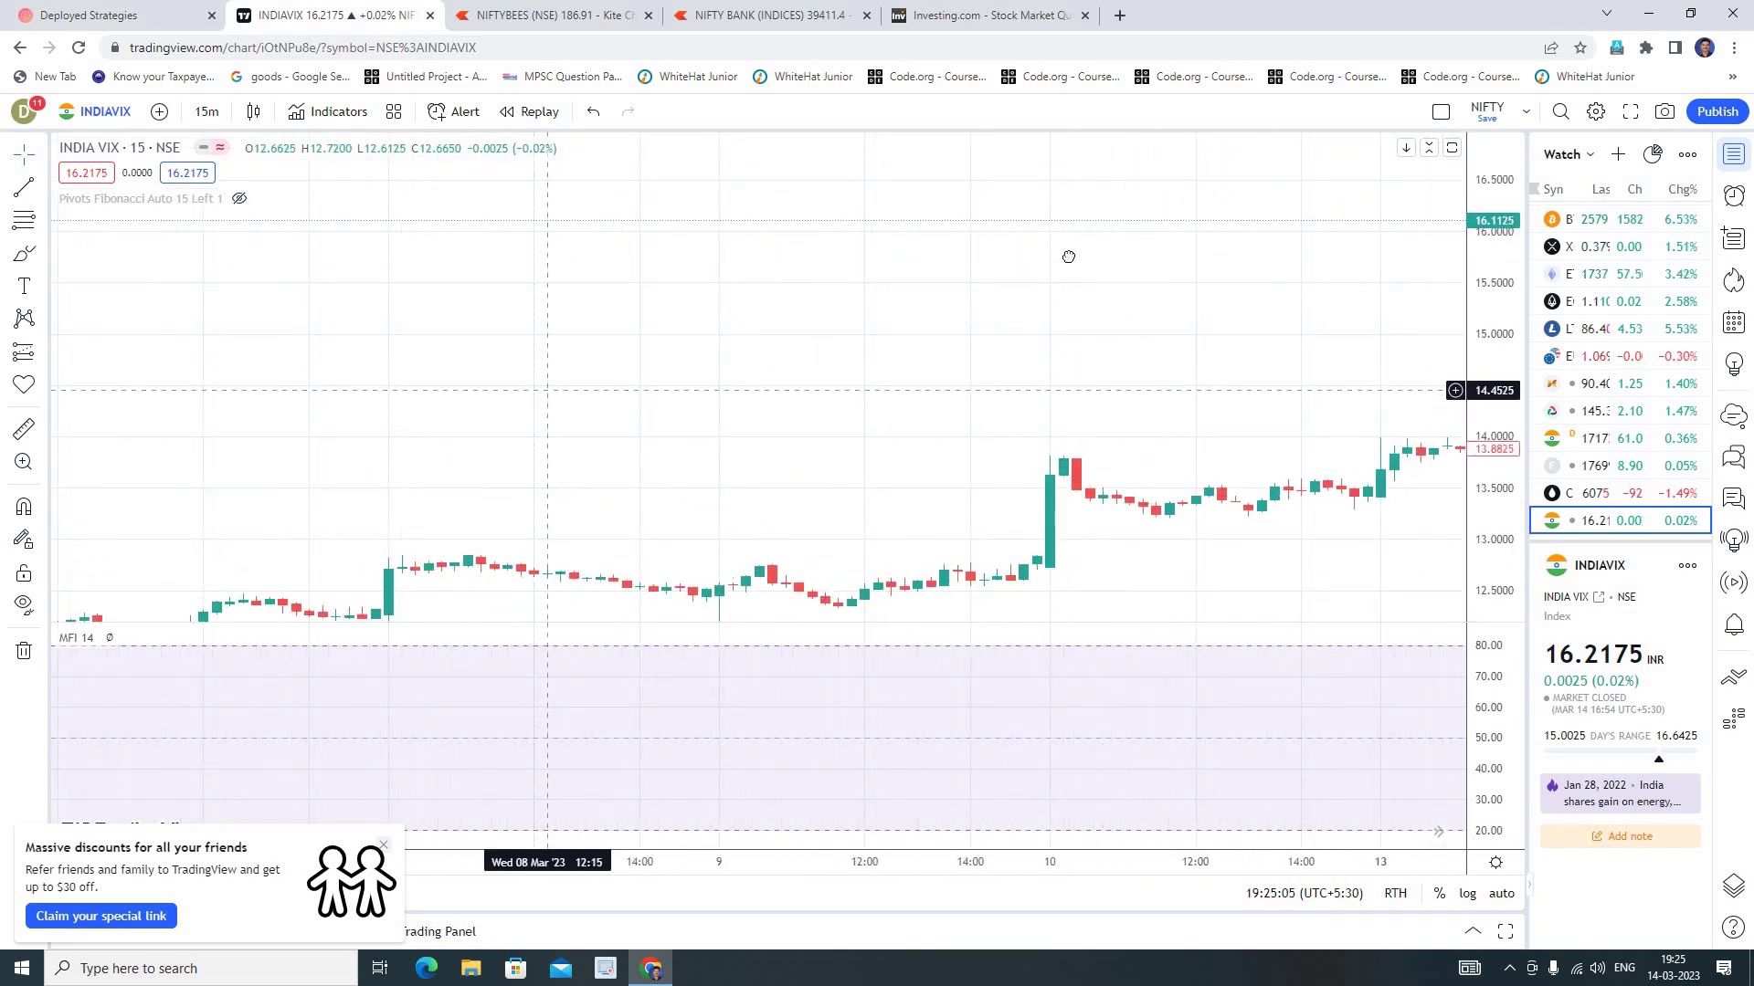
scroll(669, 399, left, 5)
scroll(948, 385, left, 5)
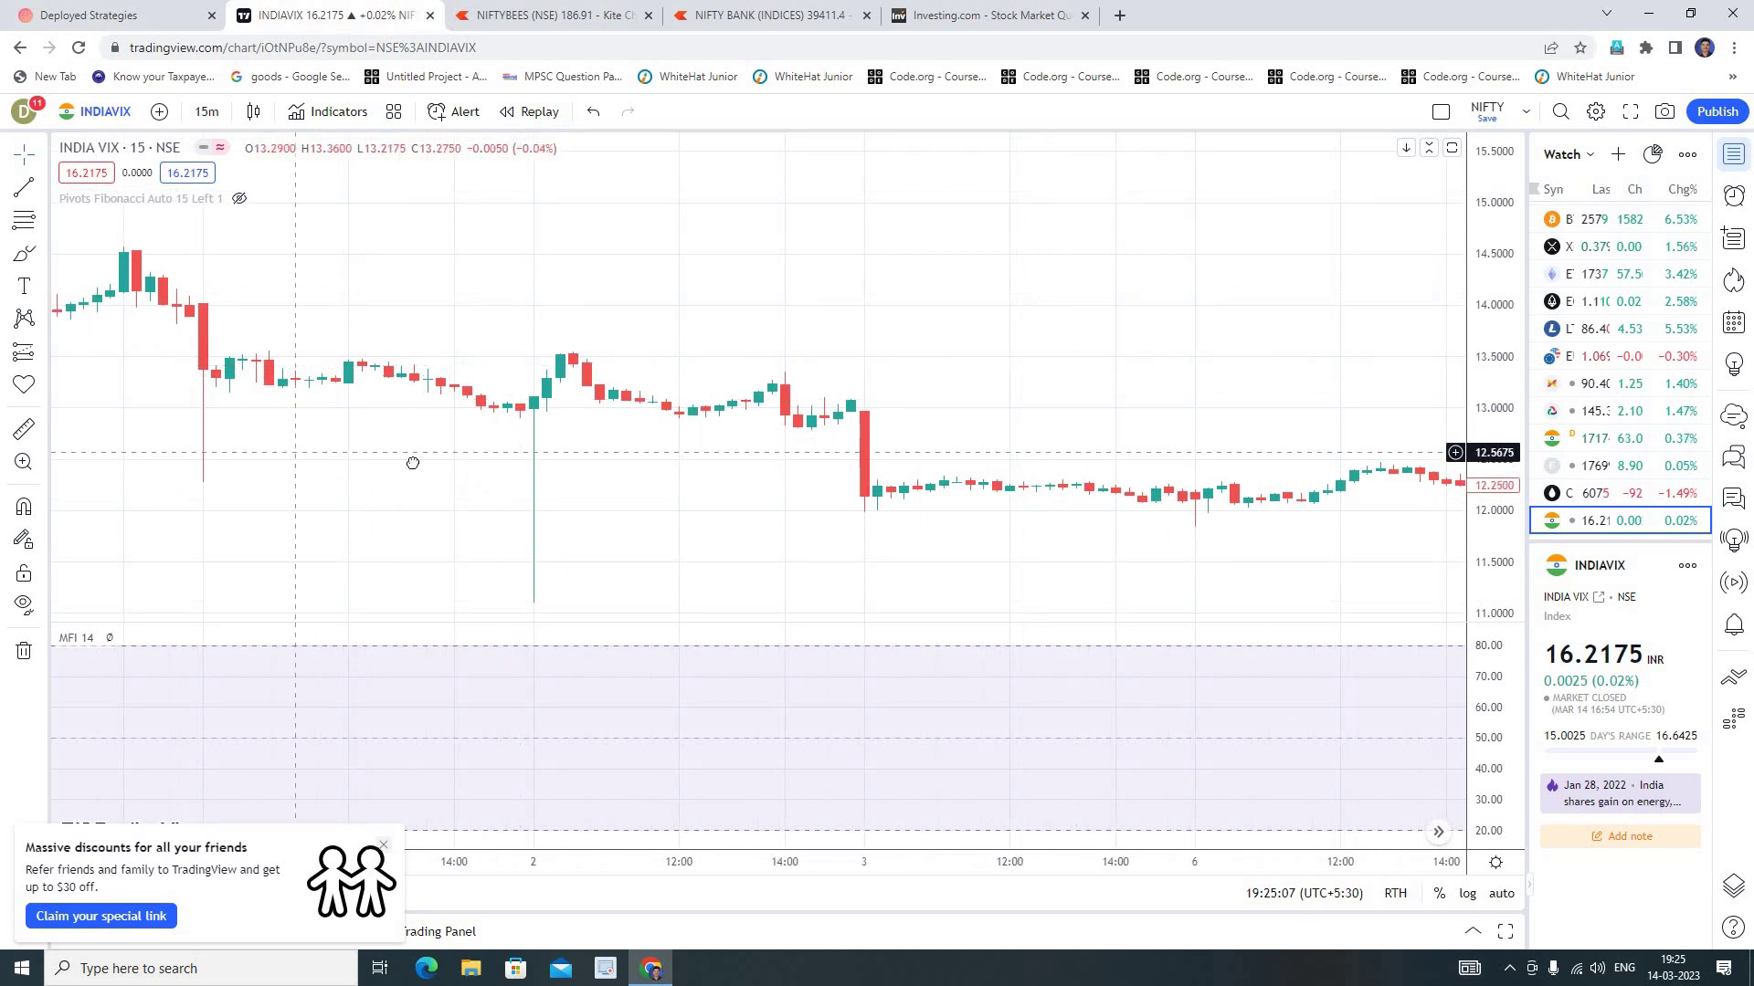
scroll(716, 481, left, 5)
scroll(297, 439, left, 5)
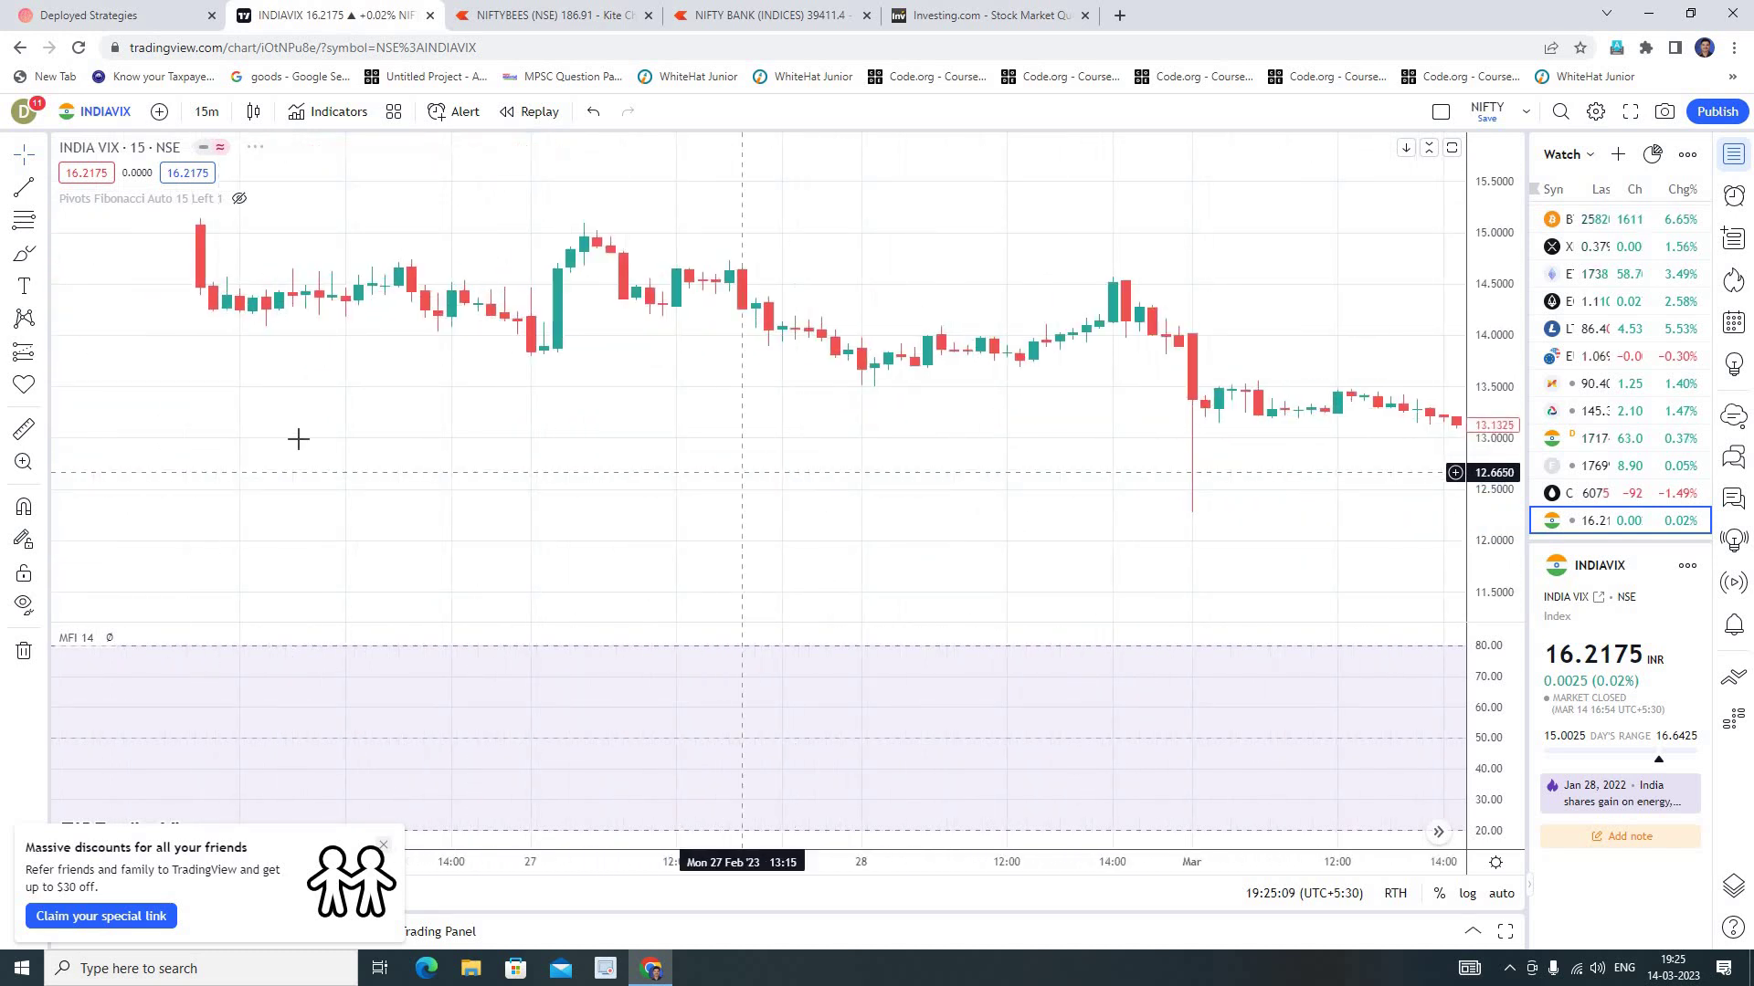
scroll(442, 352, left, 5)
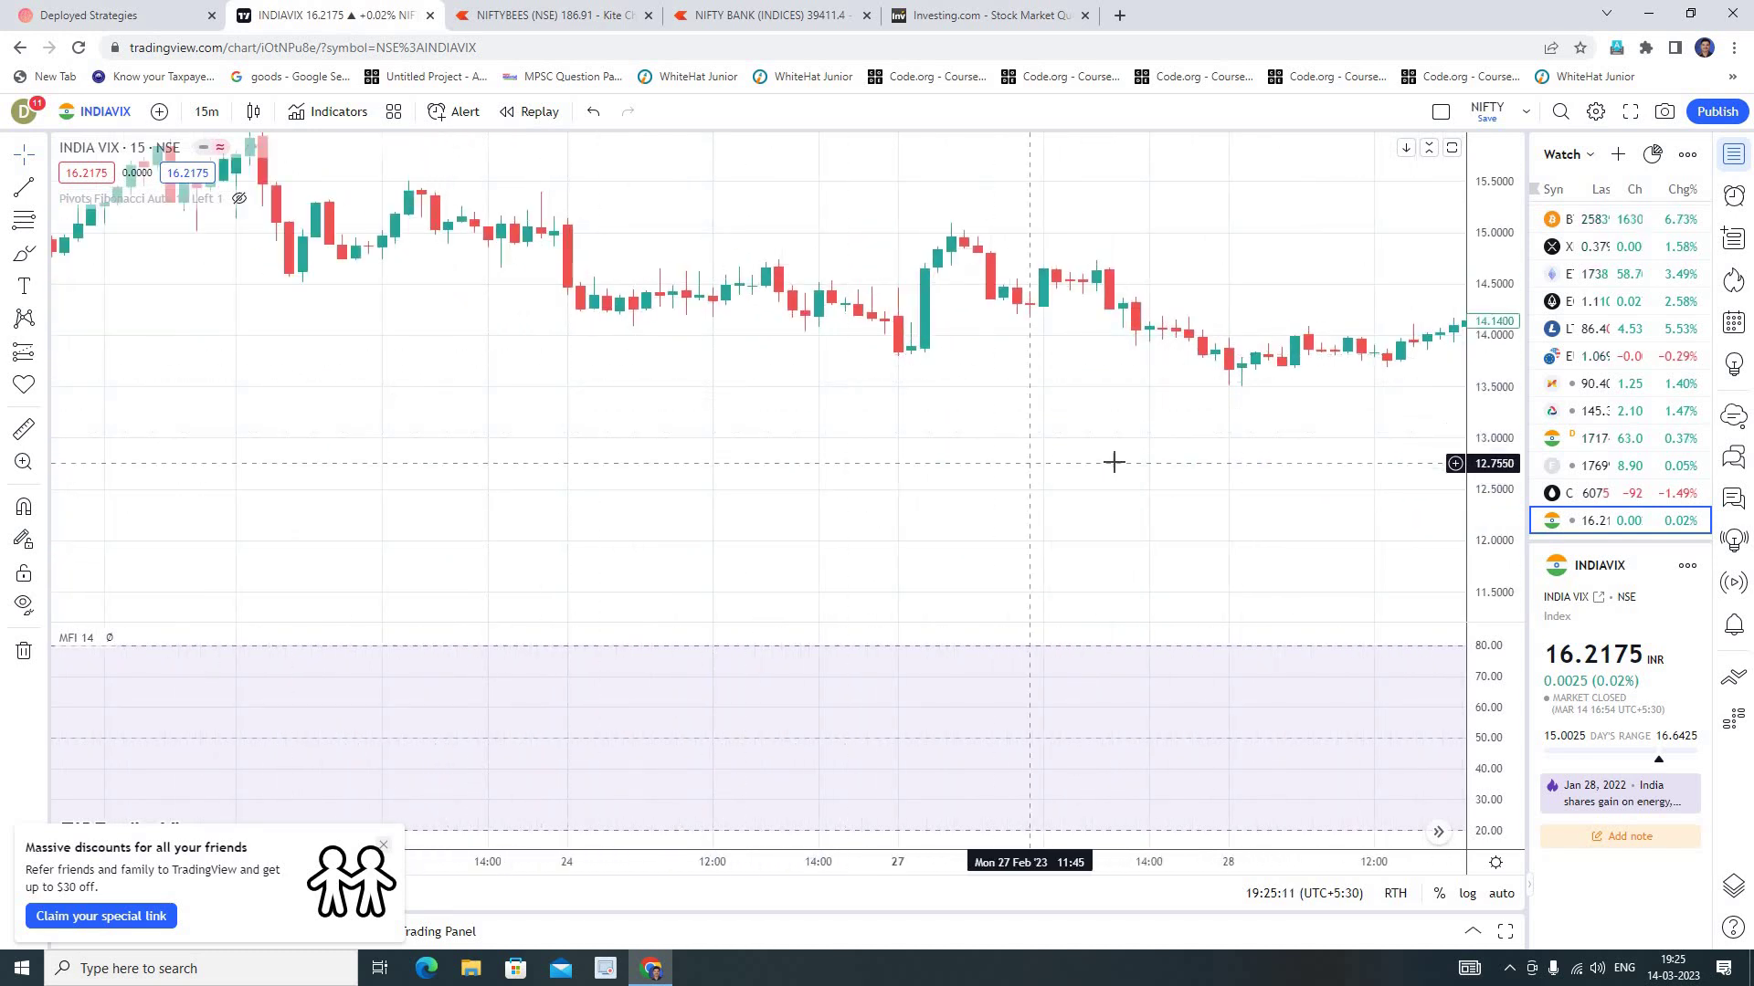
scroll(1111, 463, right, 10)
scroll(222, 417, right, 10)
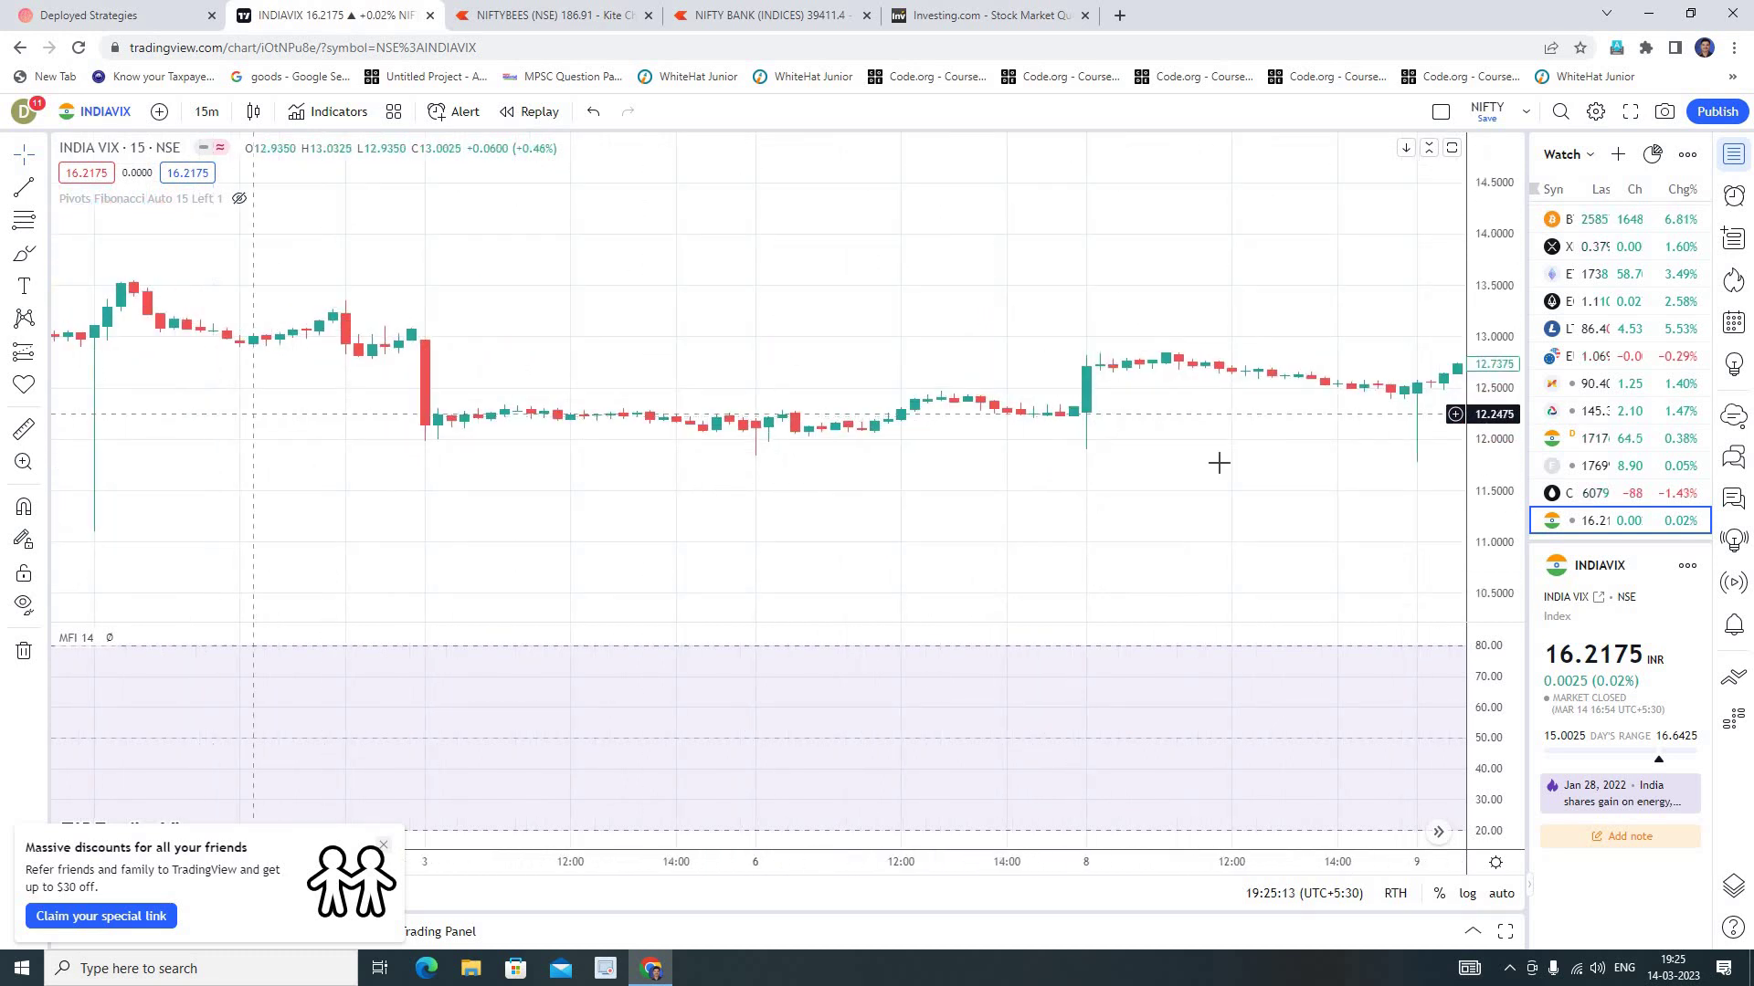
scroll(514, 615, right, 10)
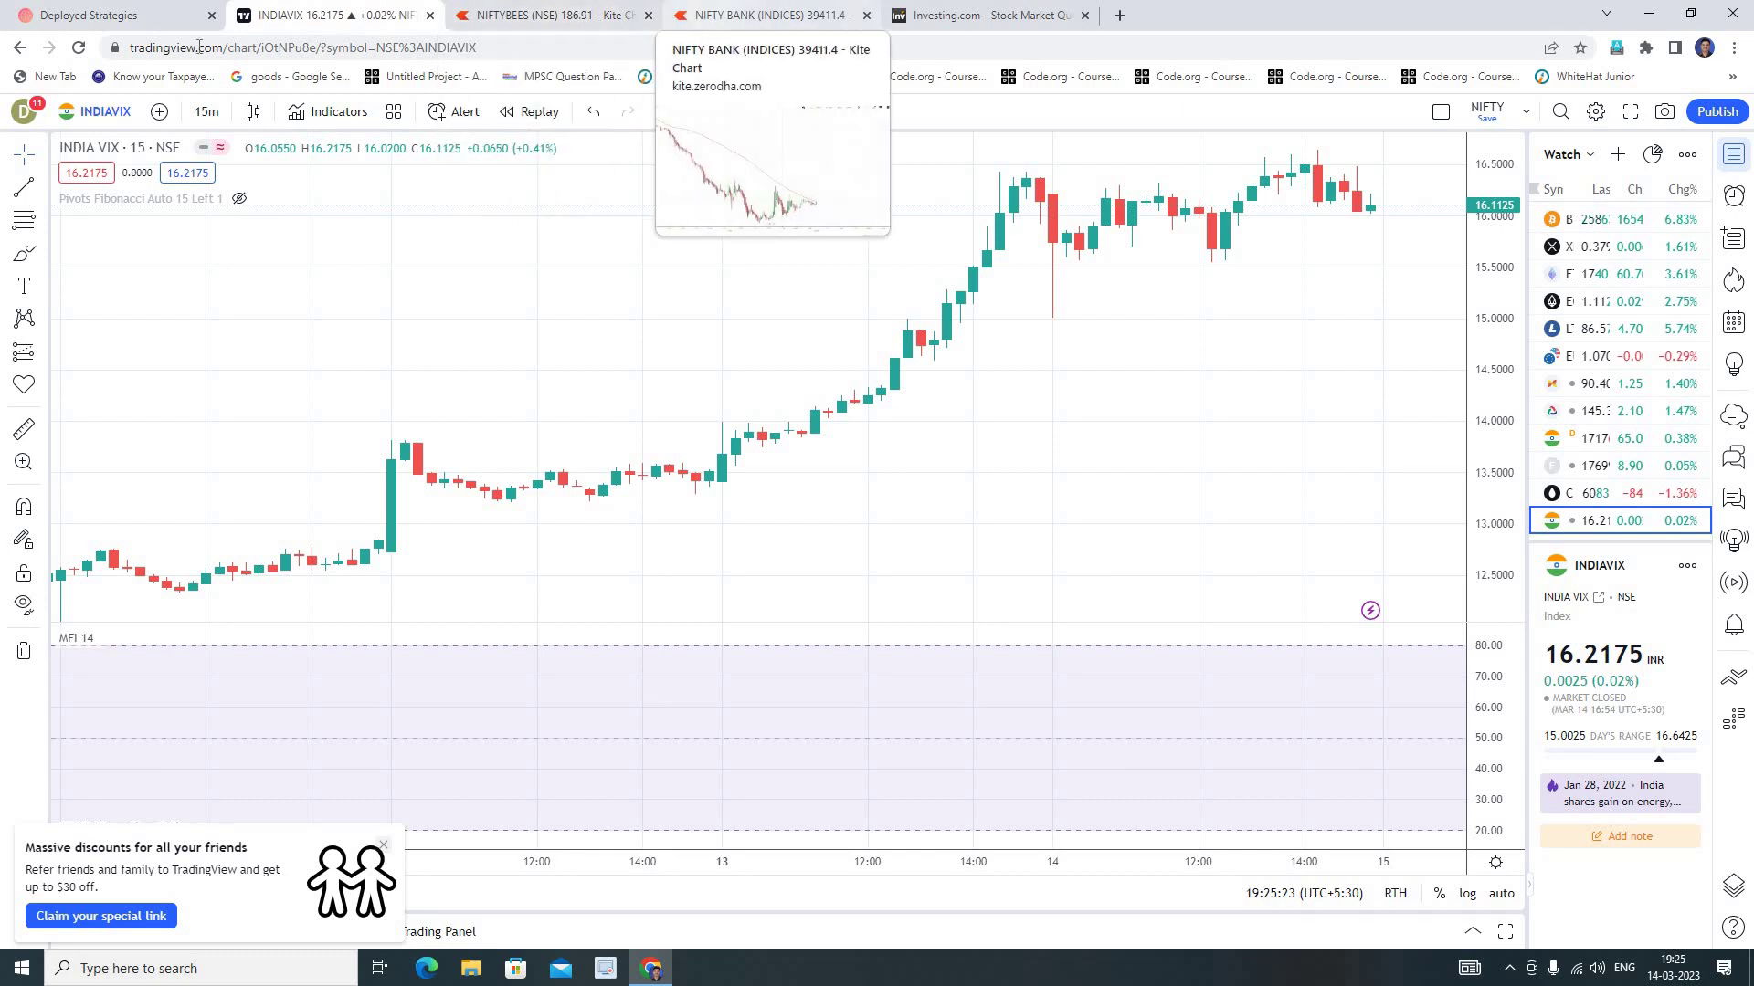
Switch to Tradetron and open the form for creating a new strategy.
click(169, 22)
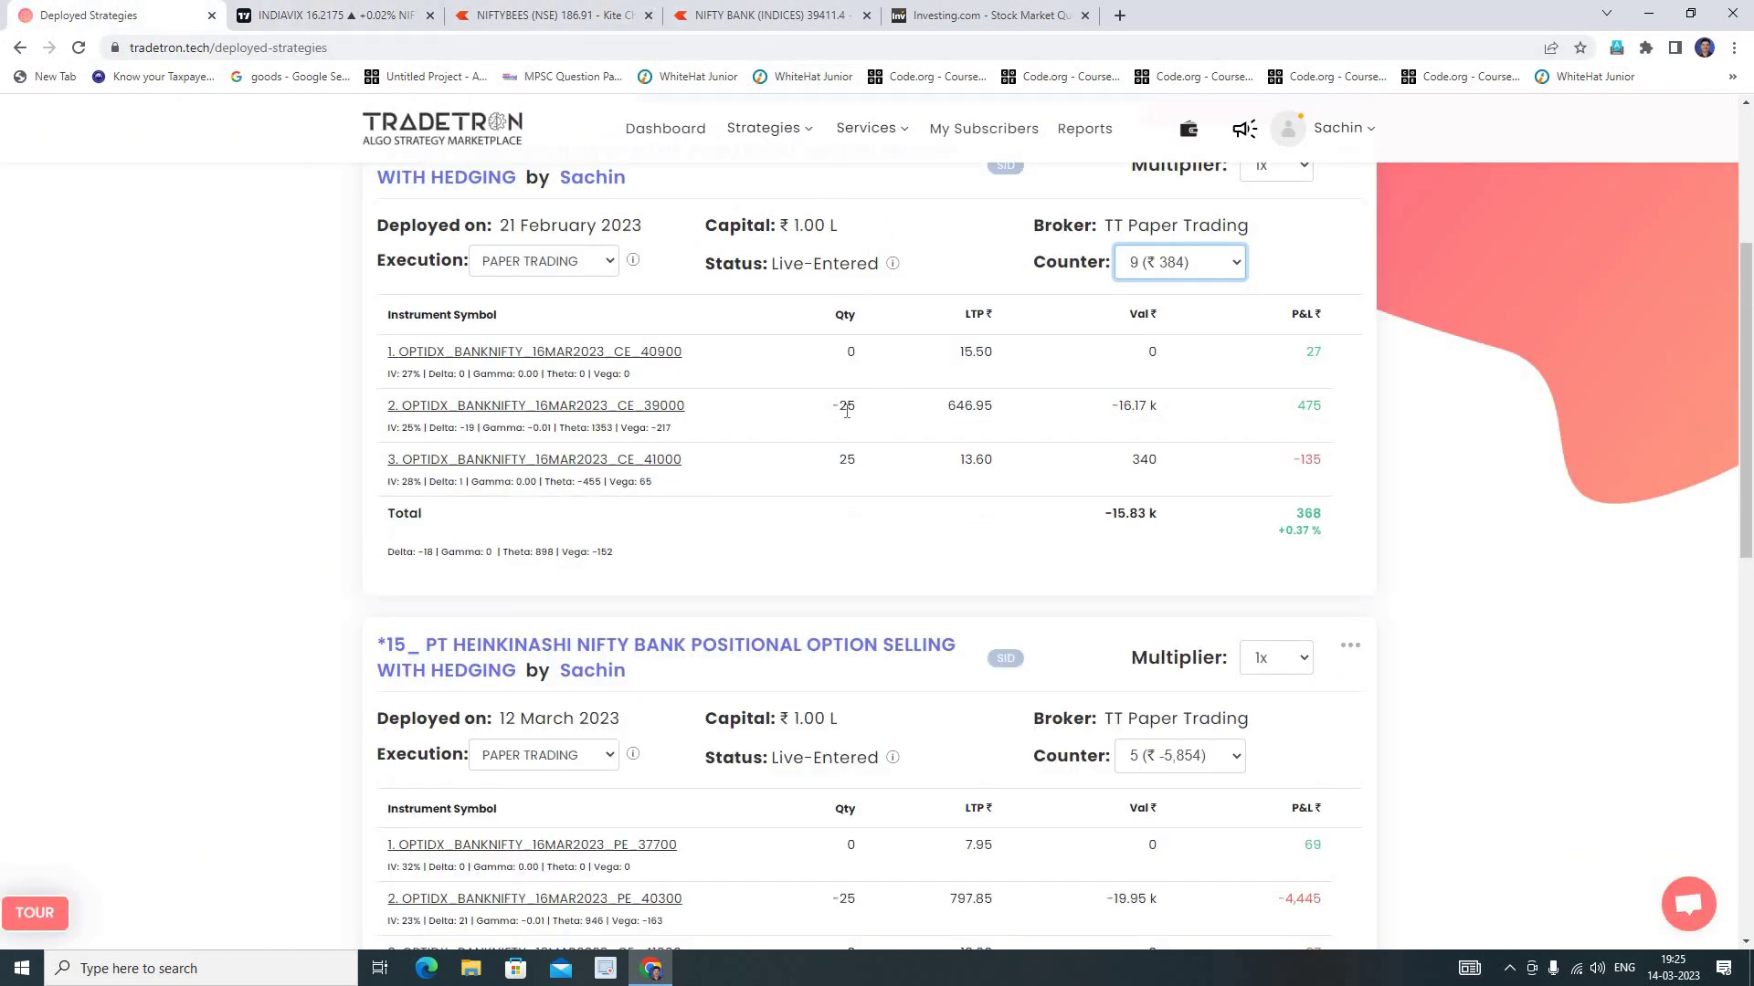
click(749, 137)
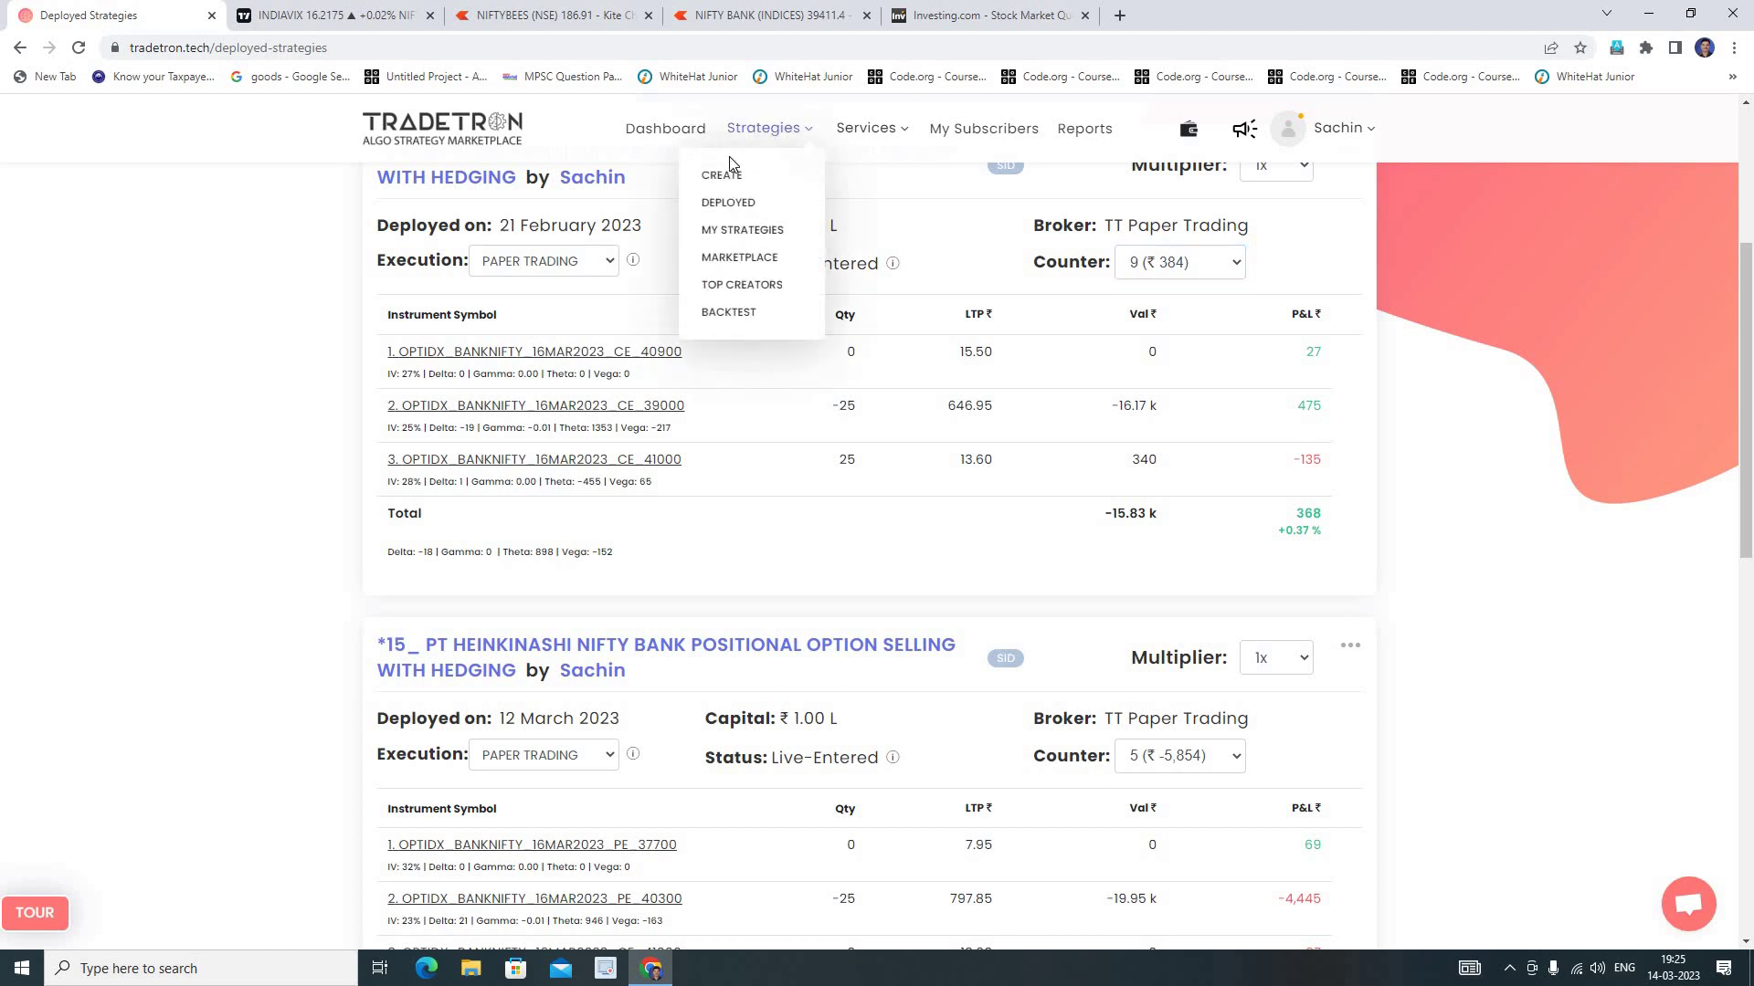
click(723, 176)
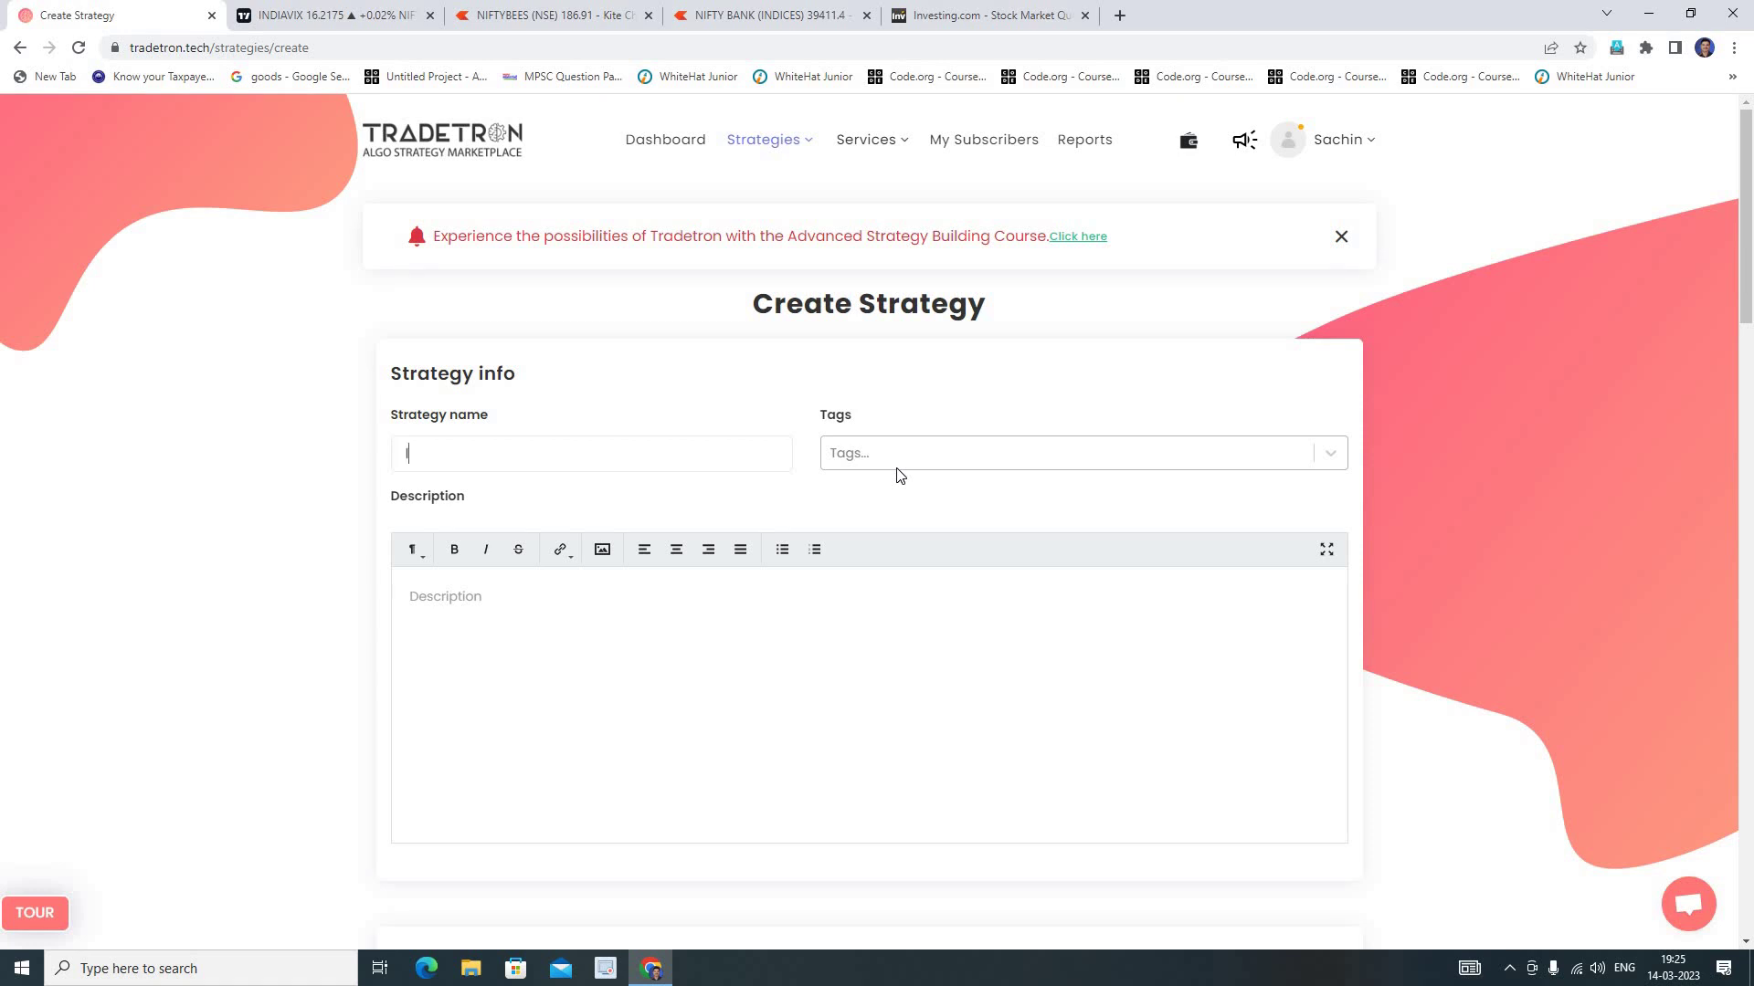
Name the strategy "India VIX Strategy of Option Selling".
text(India VIX Strategy of O)
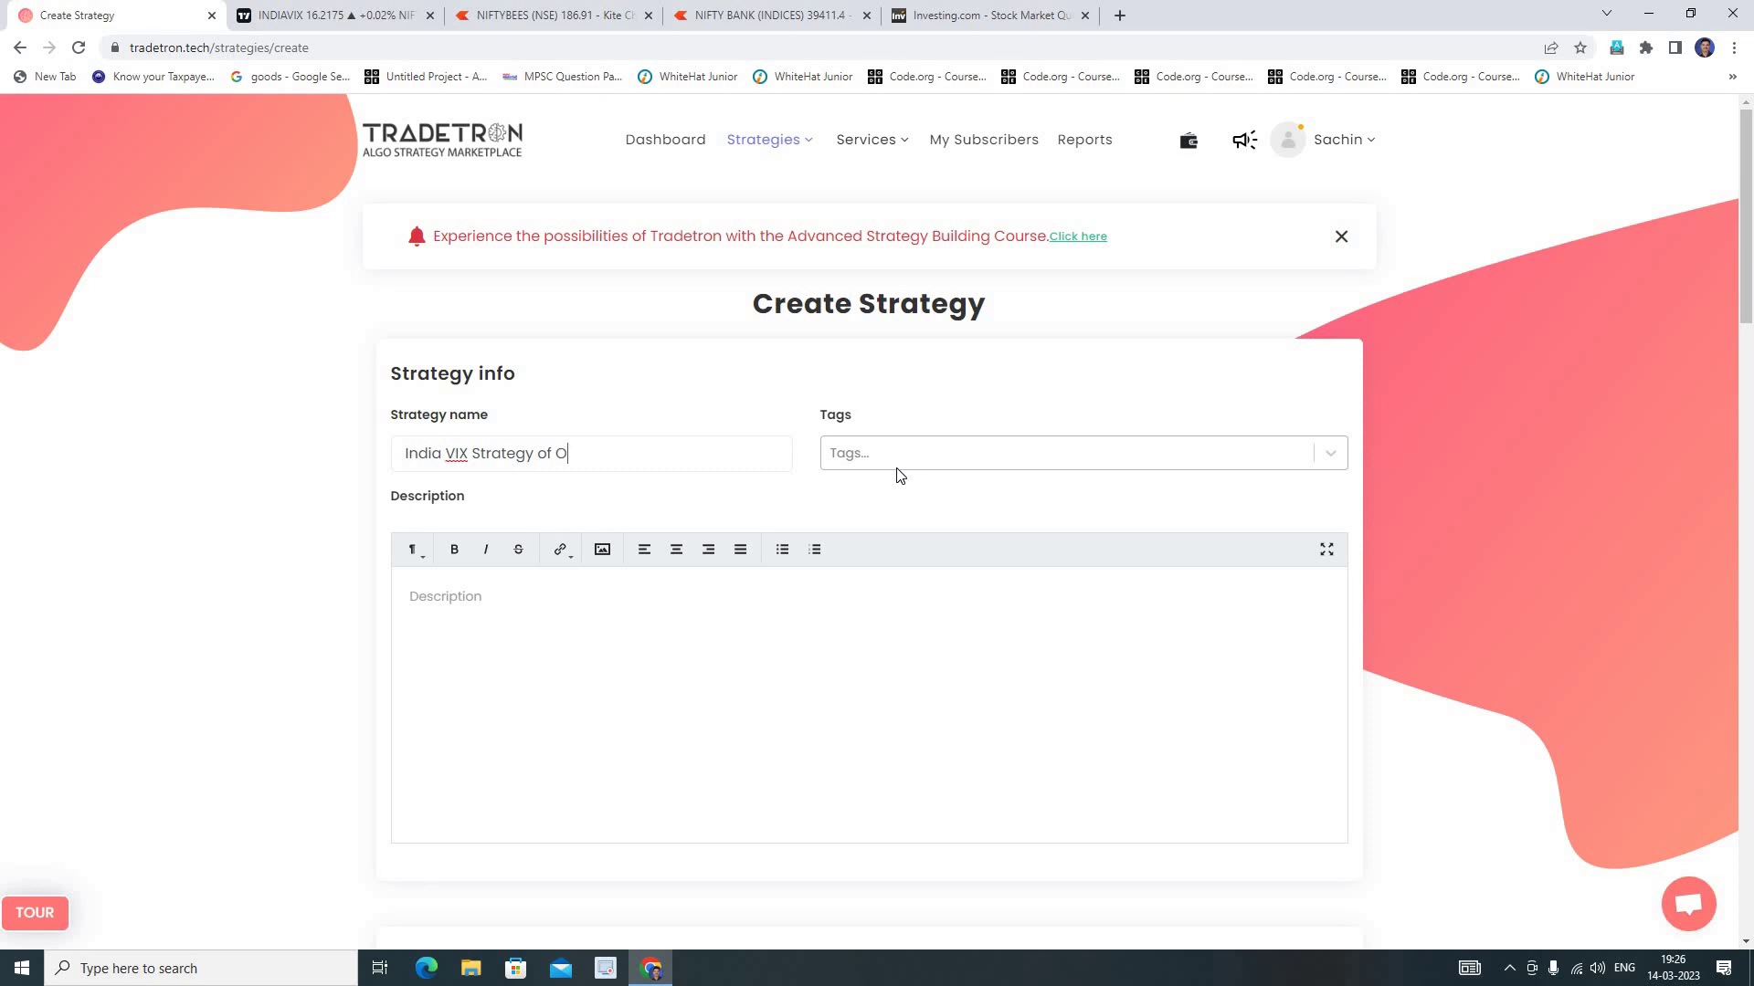
text(Ption Selling)
click(575, 455)
key(BackSpace)
text(p)
Create the strategy with the remaining settings left at their defaults and close the confirmation dialog.
scroll(732, 690, down, 1)
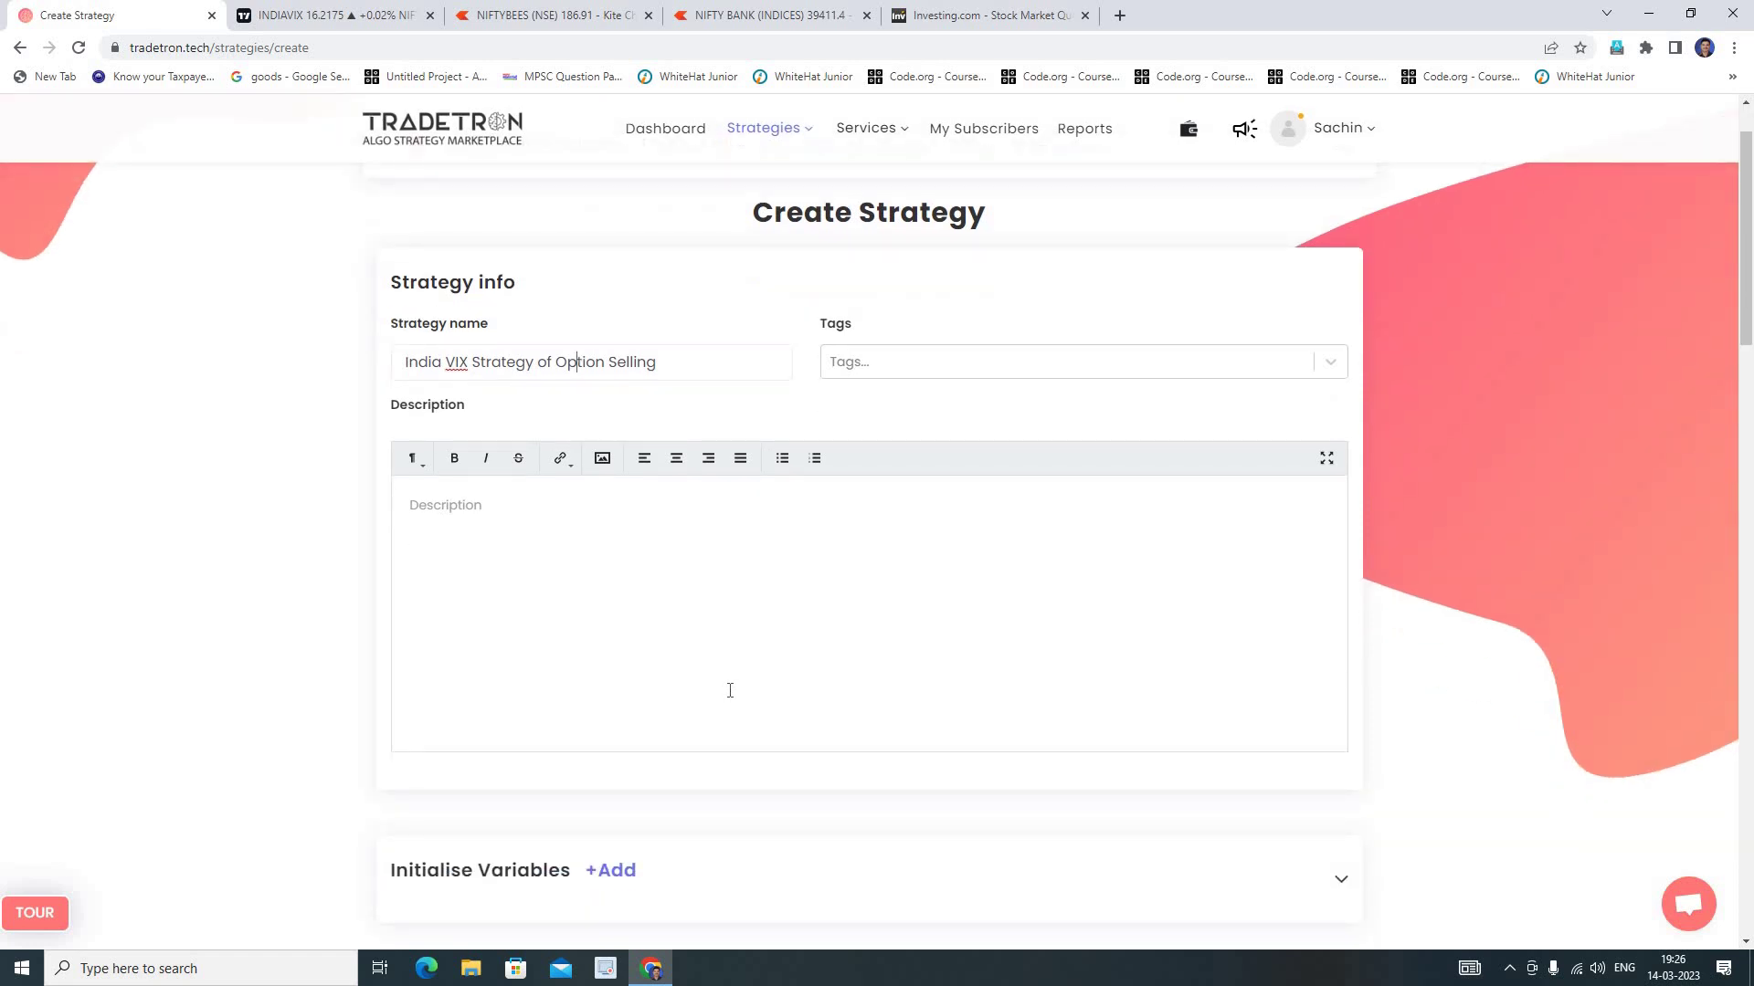
scroll(730, 691, down, 2)
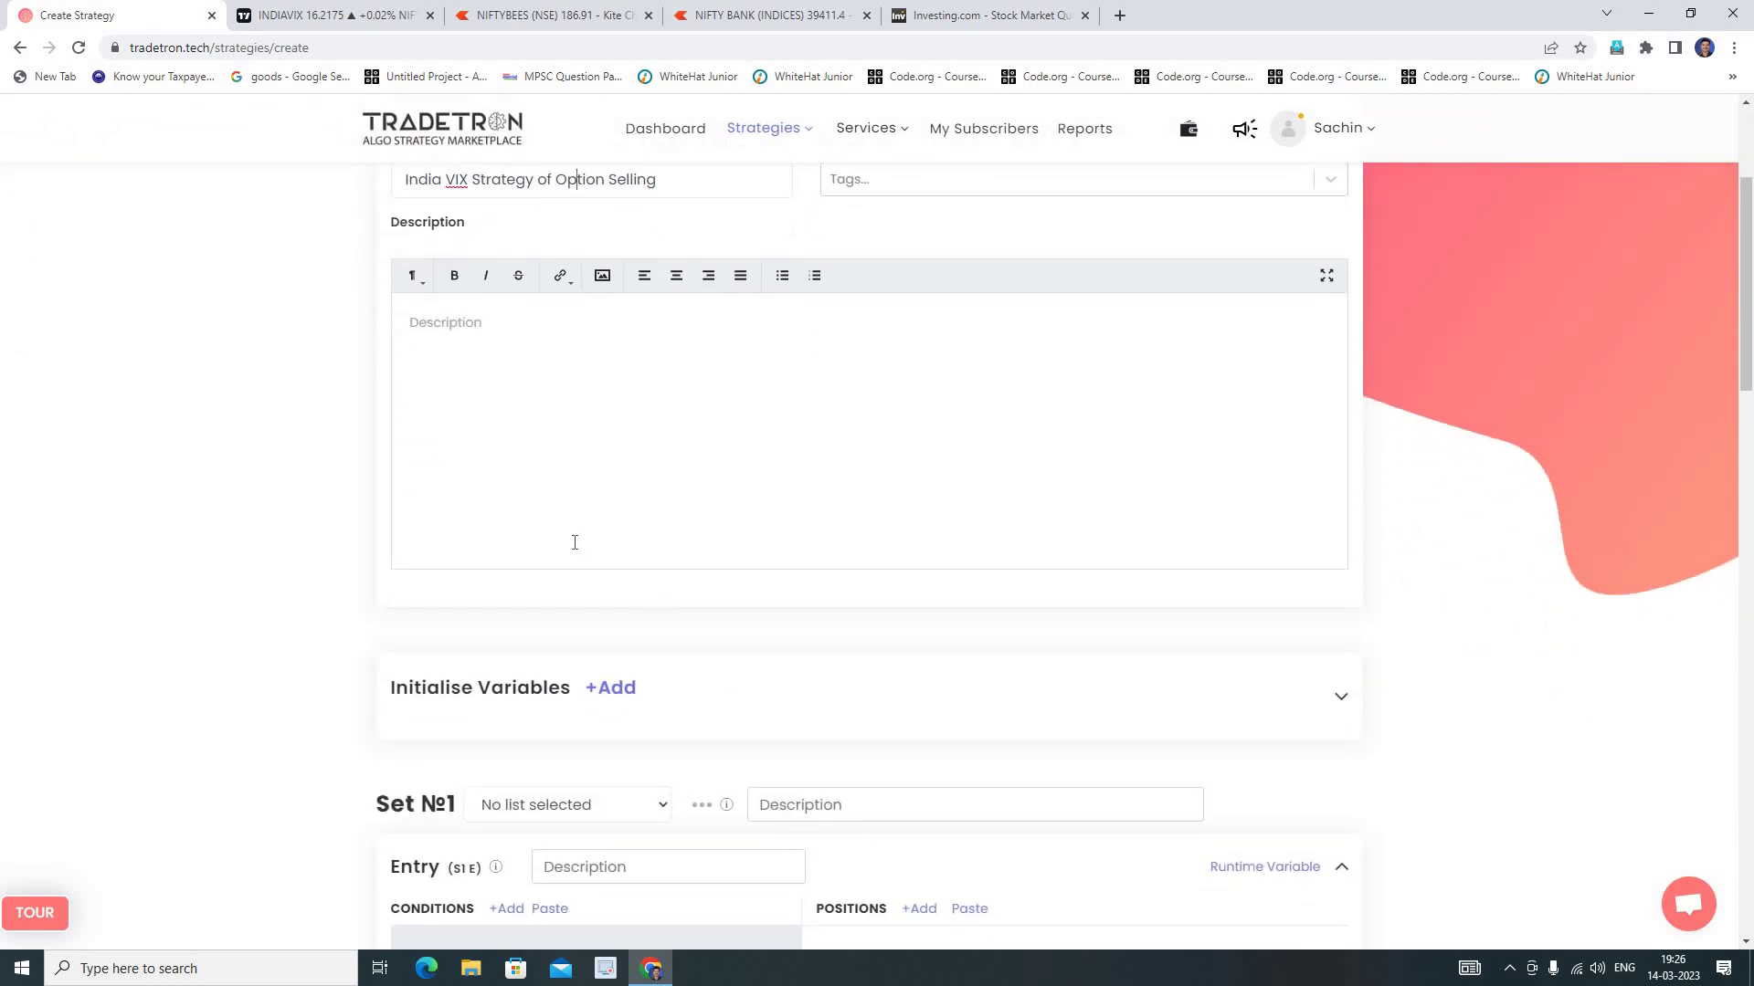
scroll(719, 651, up, 2)
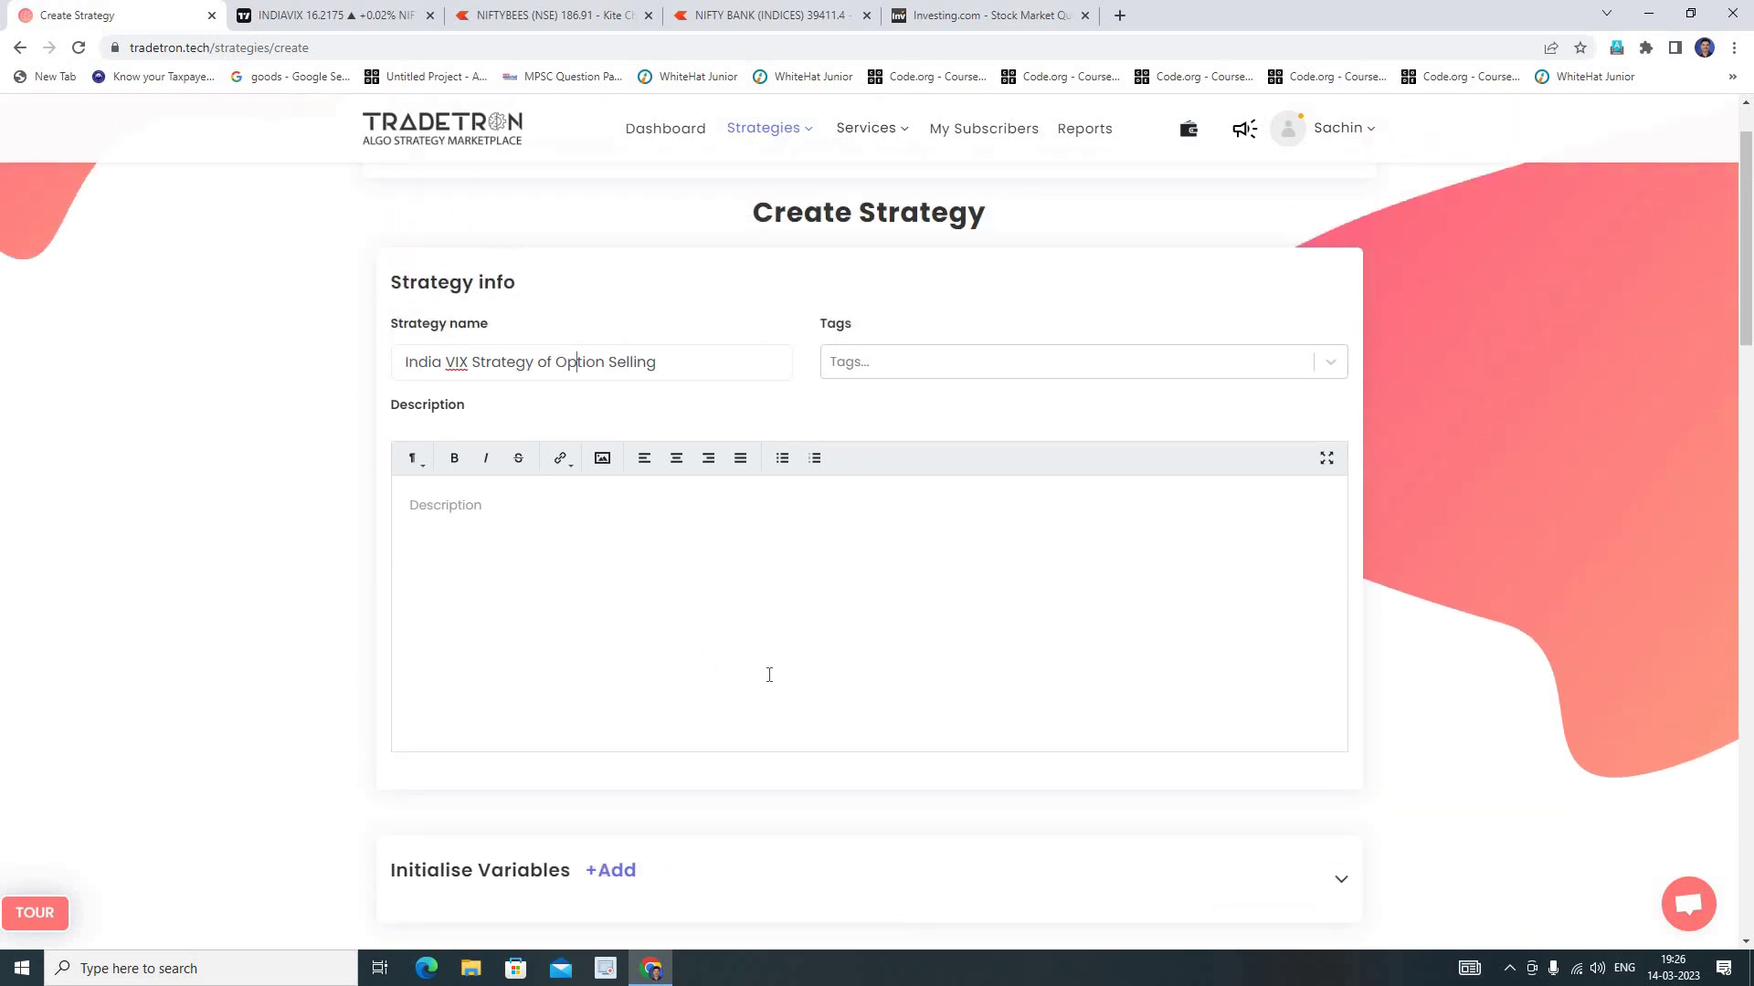
scroll(773, 665, down, 20)
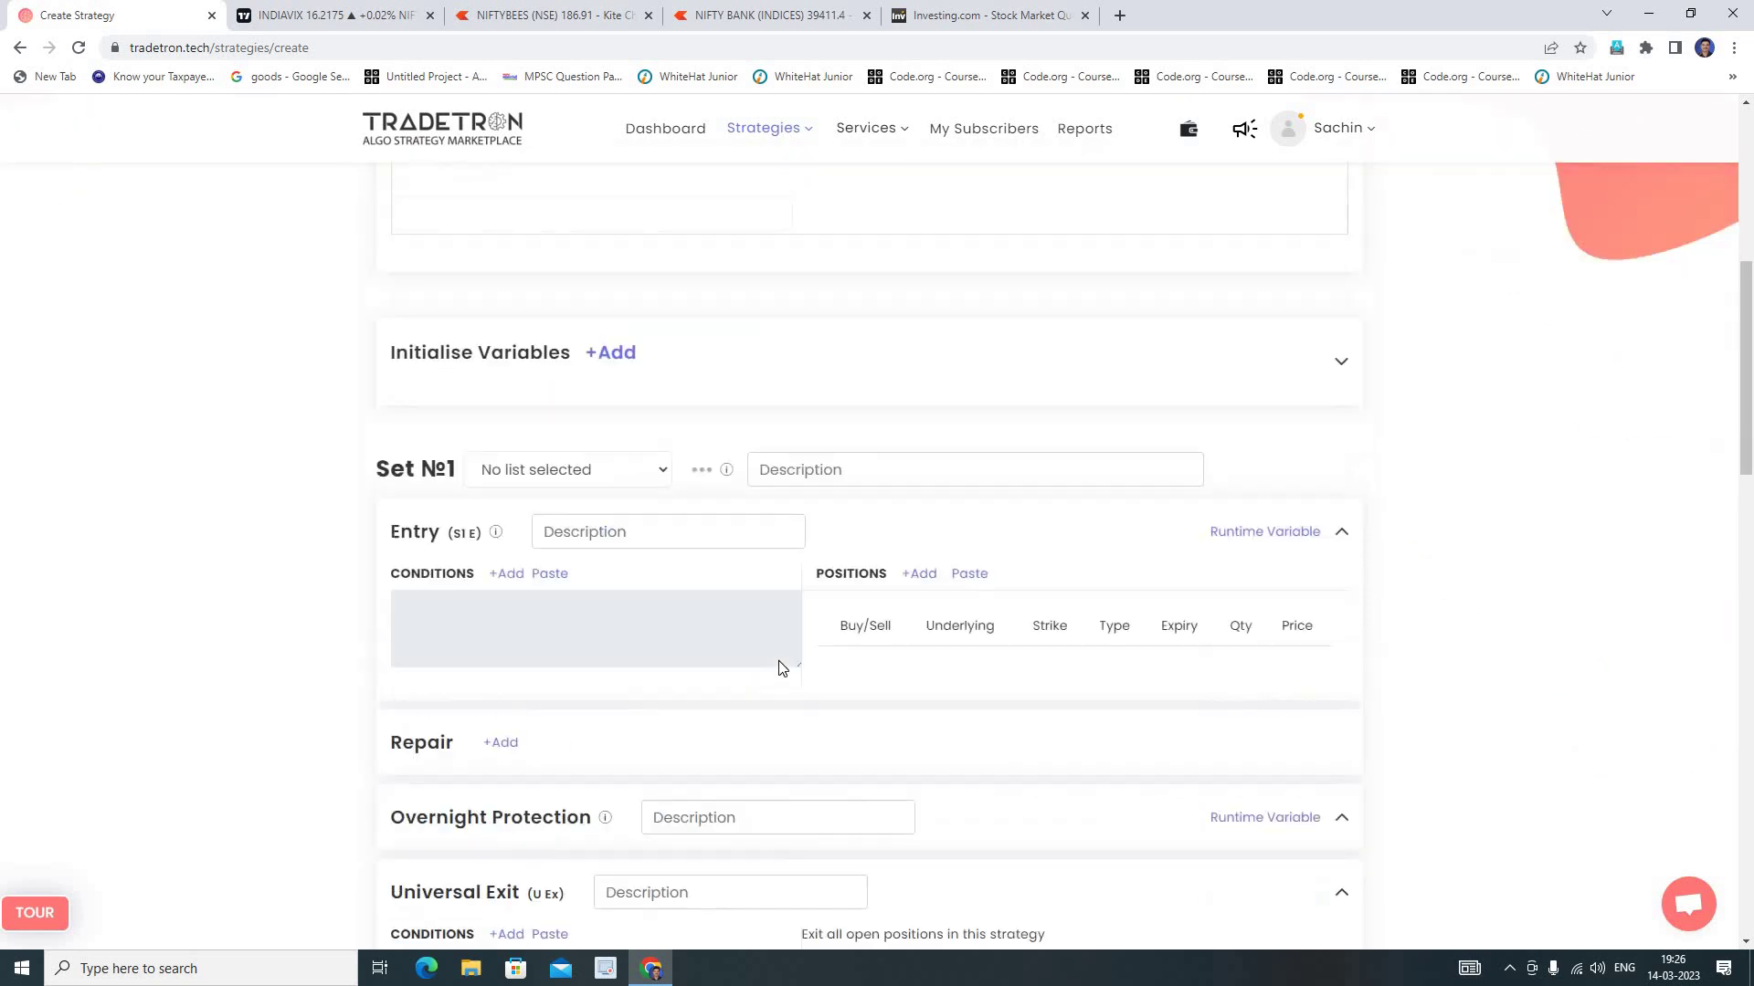
scroll(781, 669, down, 4)
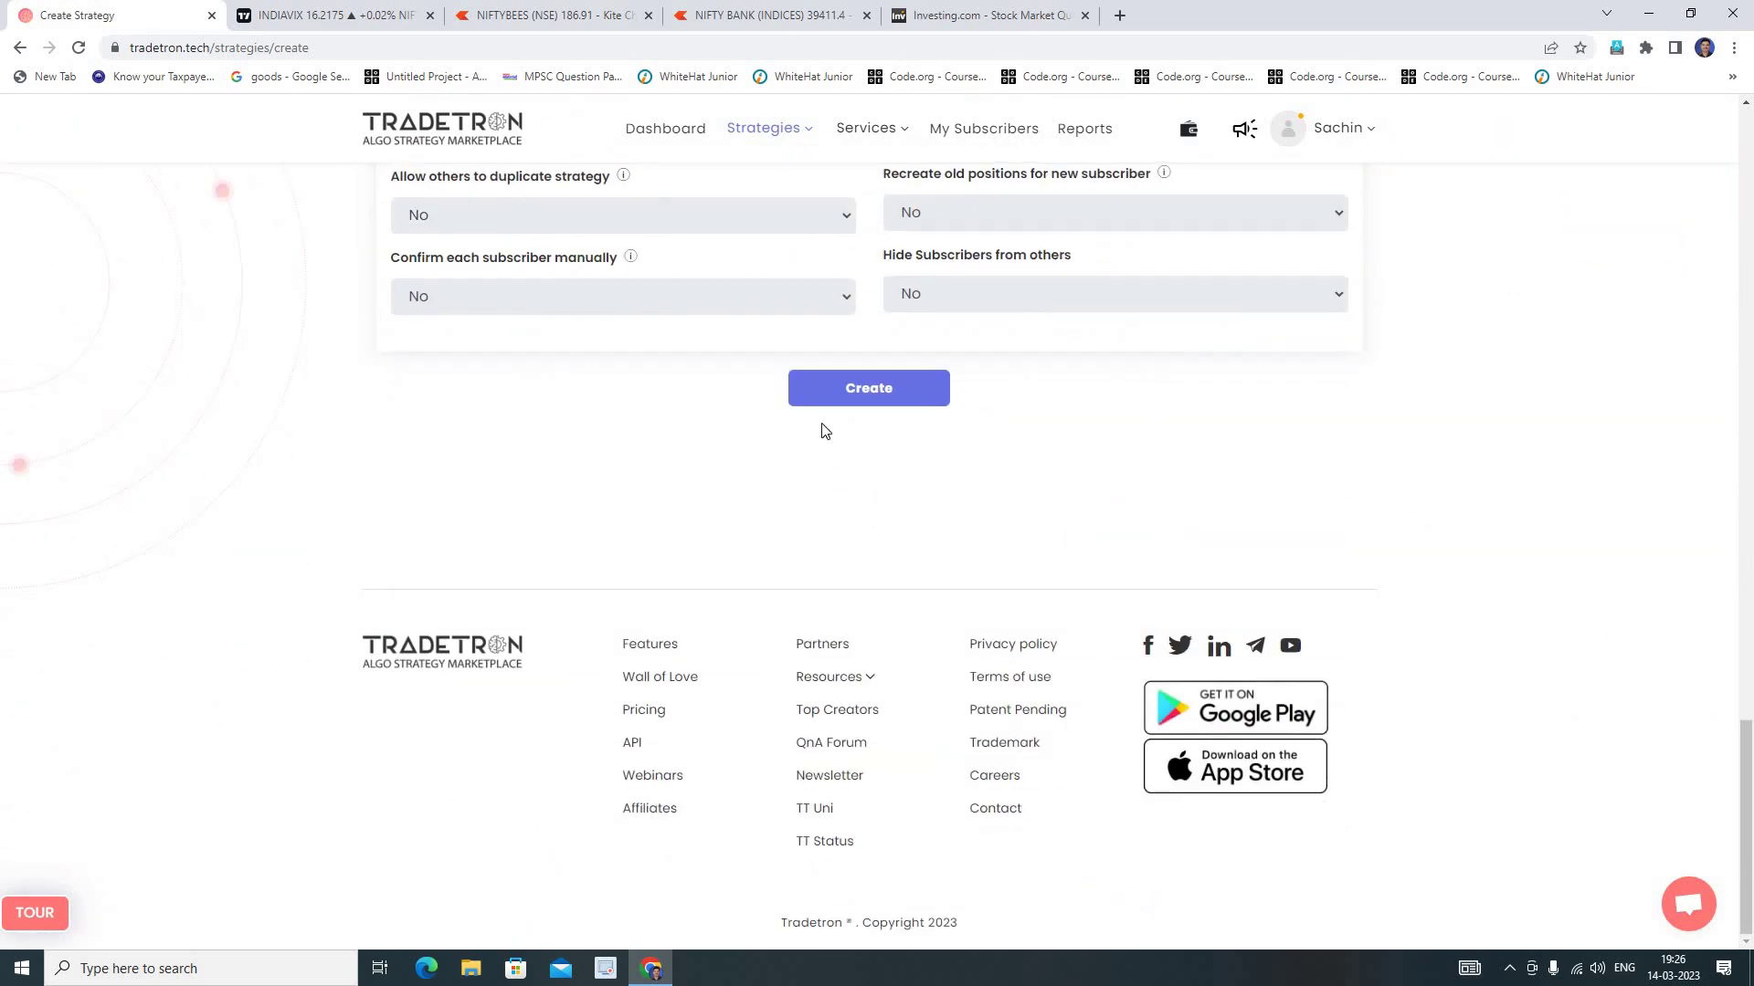
click(814, 401)
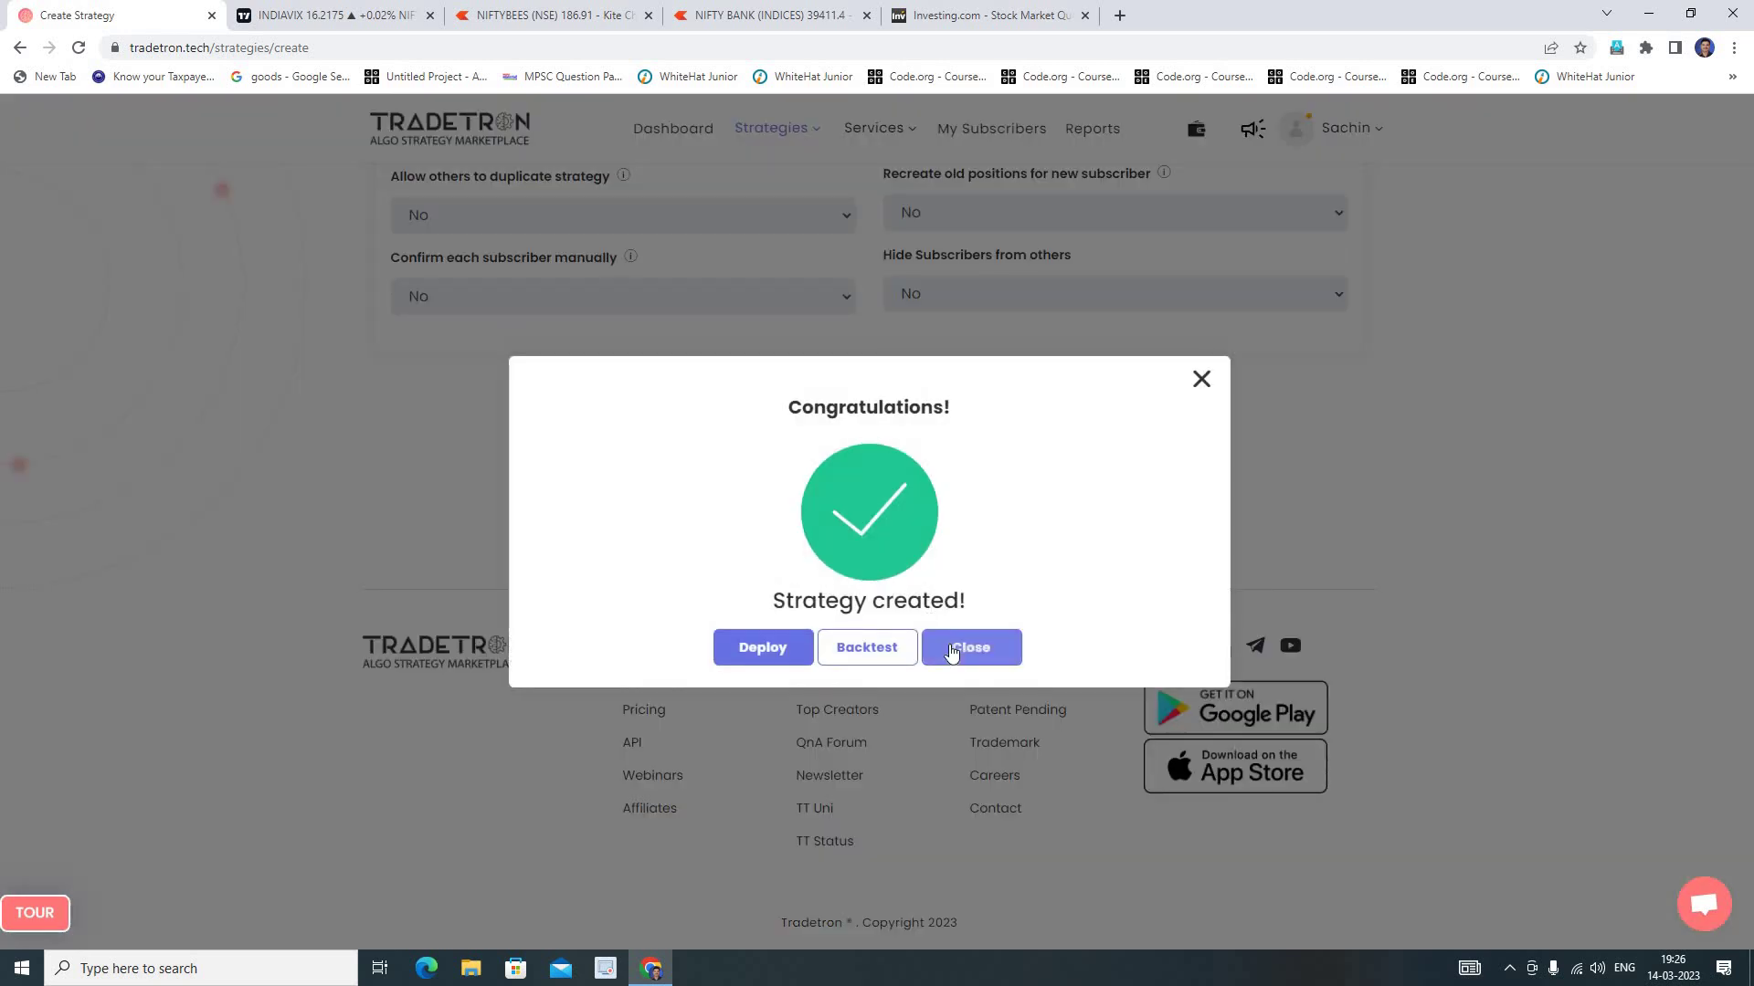
click(959, 646)
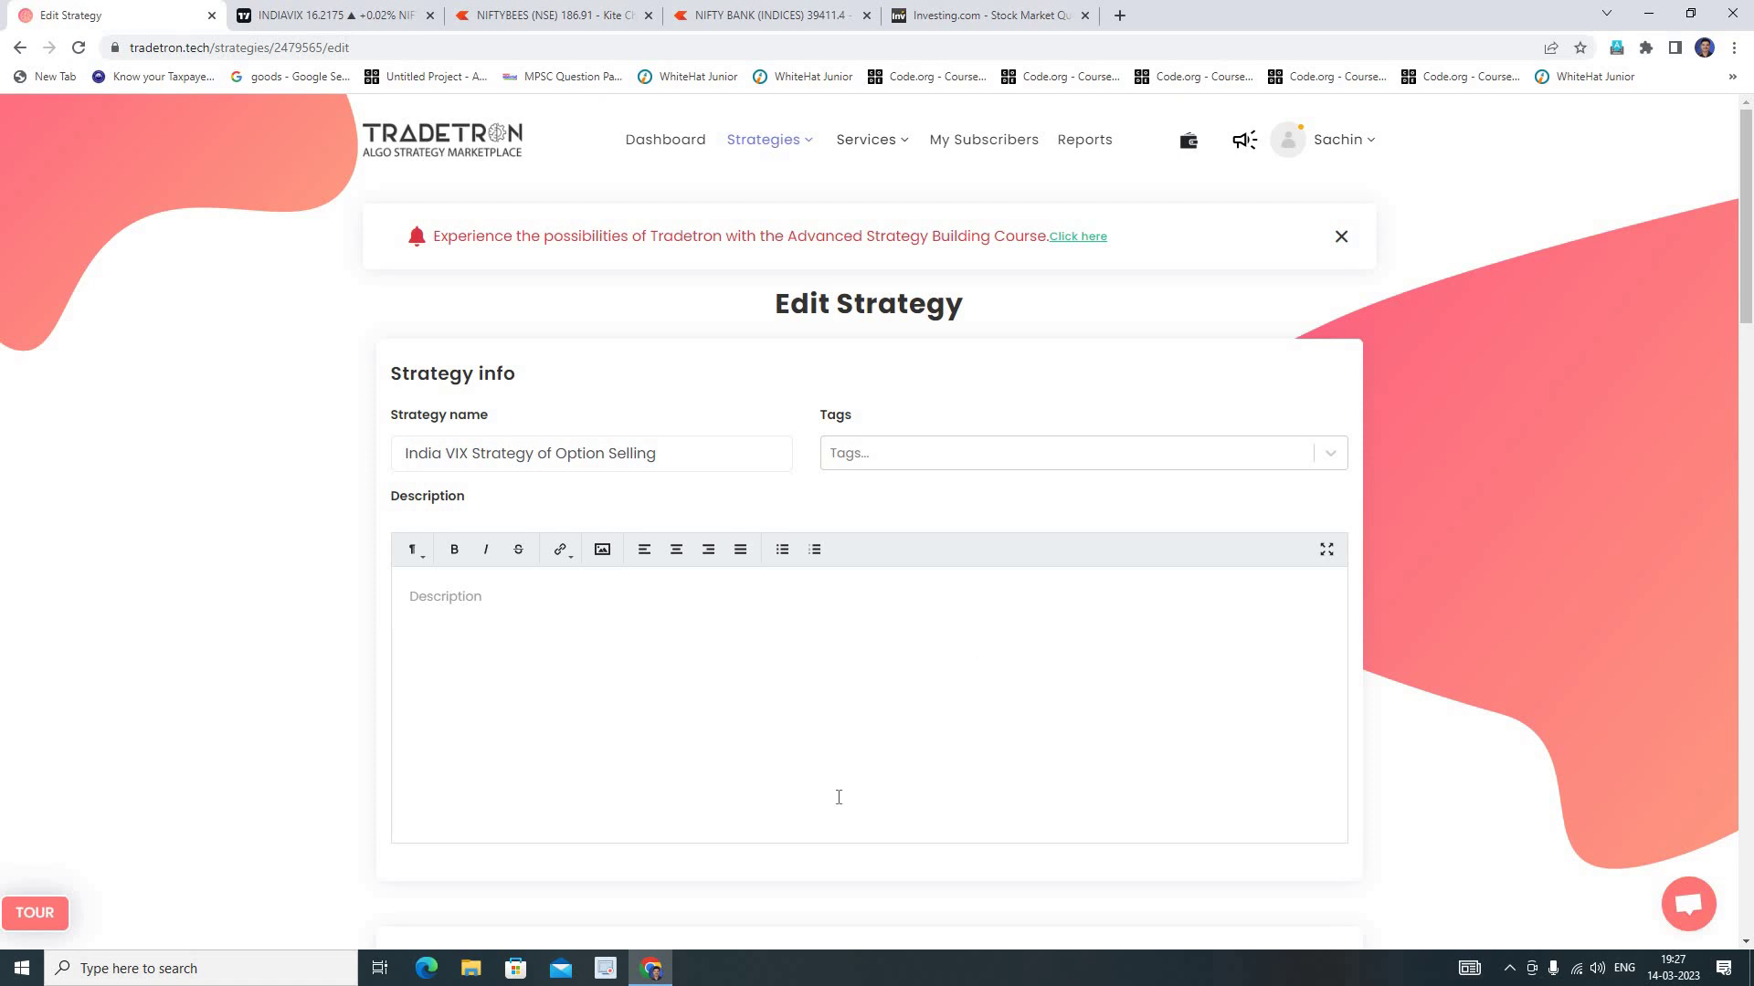
scroll(834, 794, down, 5)
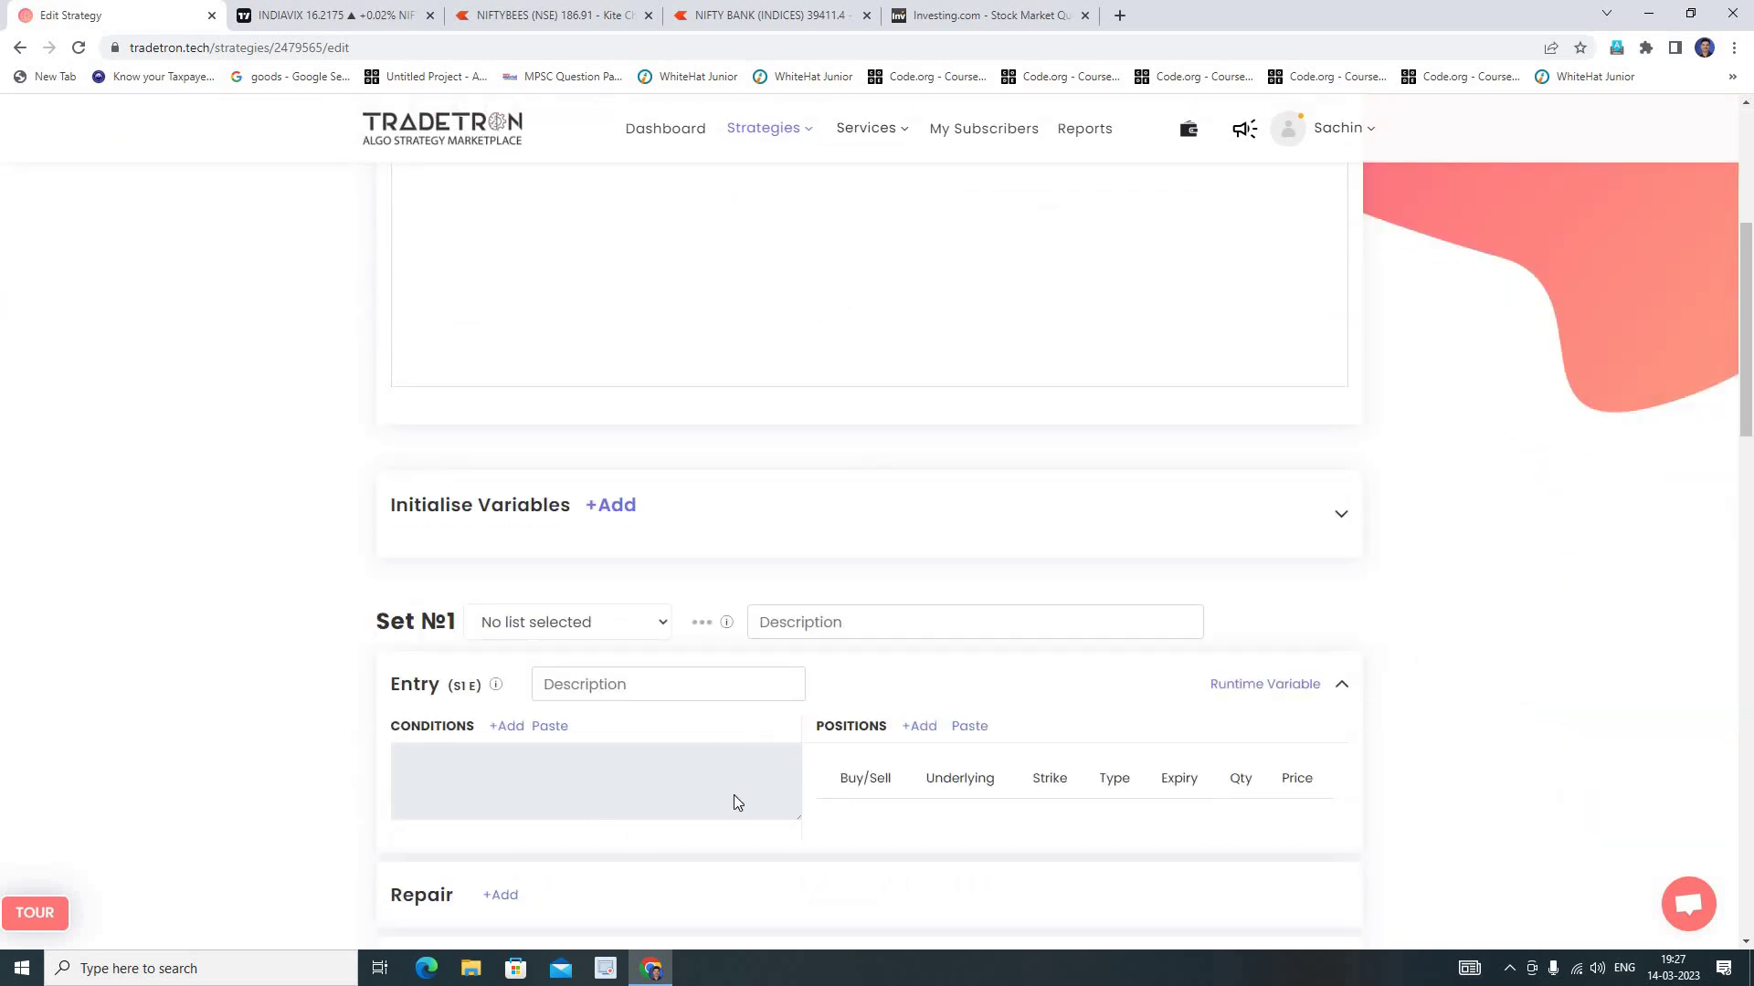
scroll(712, 814, down, 2)
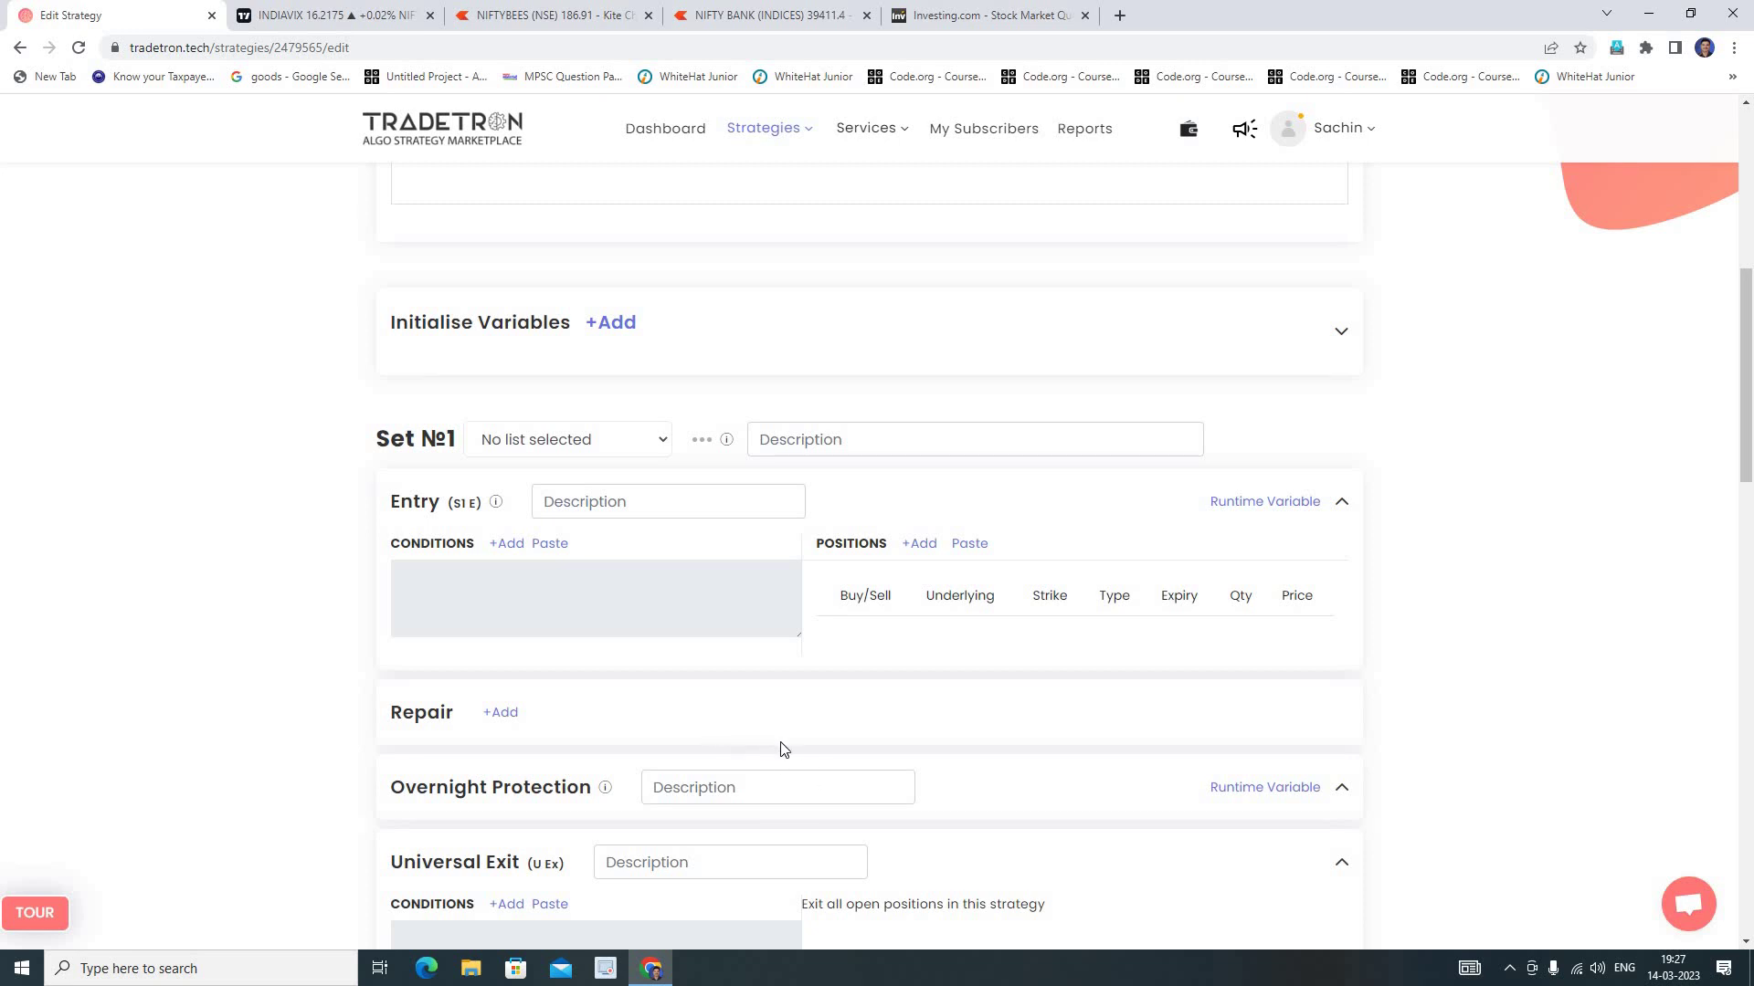
scroll(789, 755, up, 2)
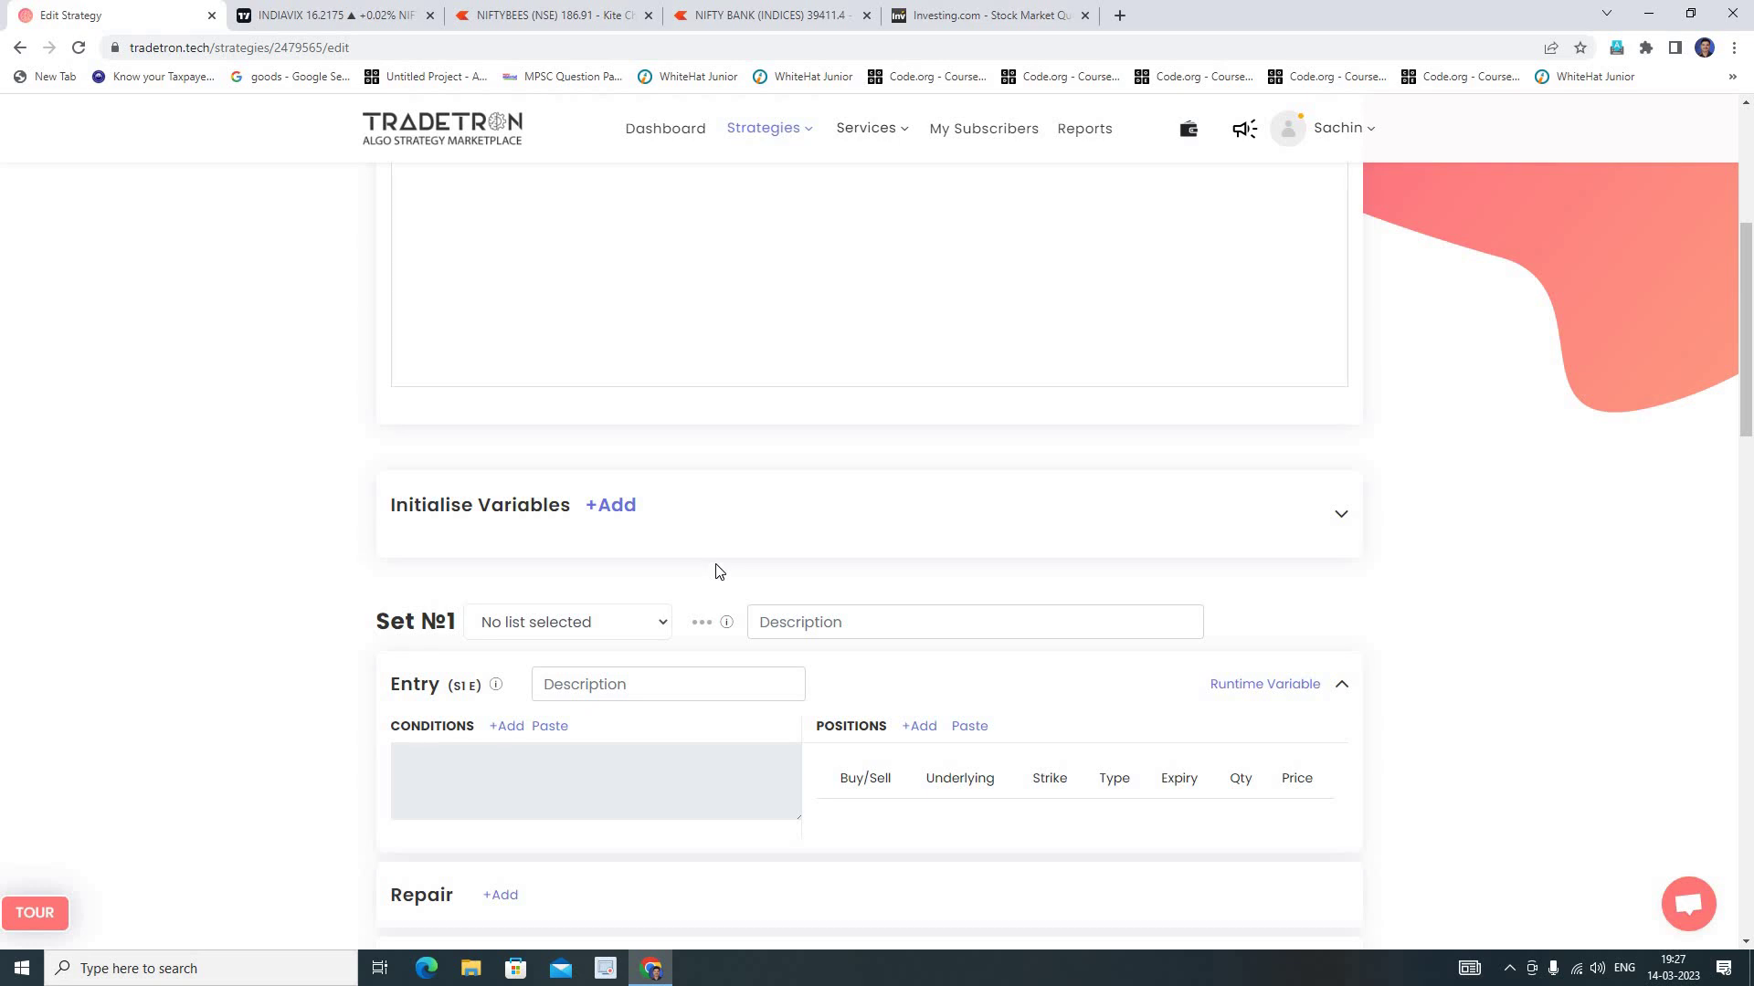
scroll(718, 573, down, 3)
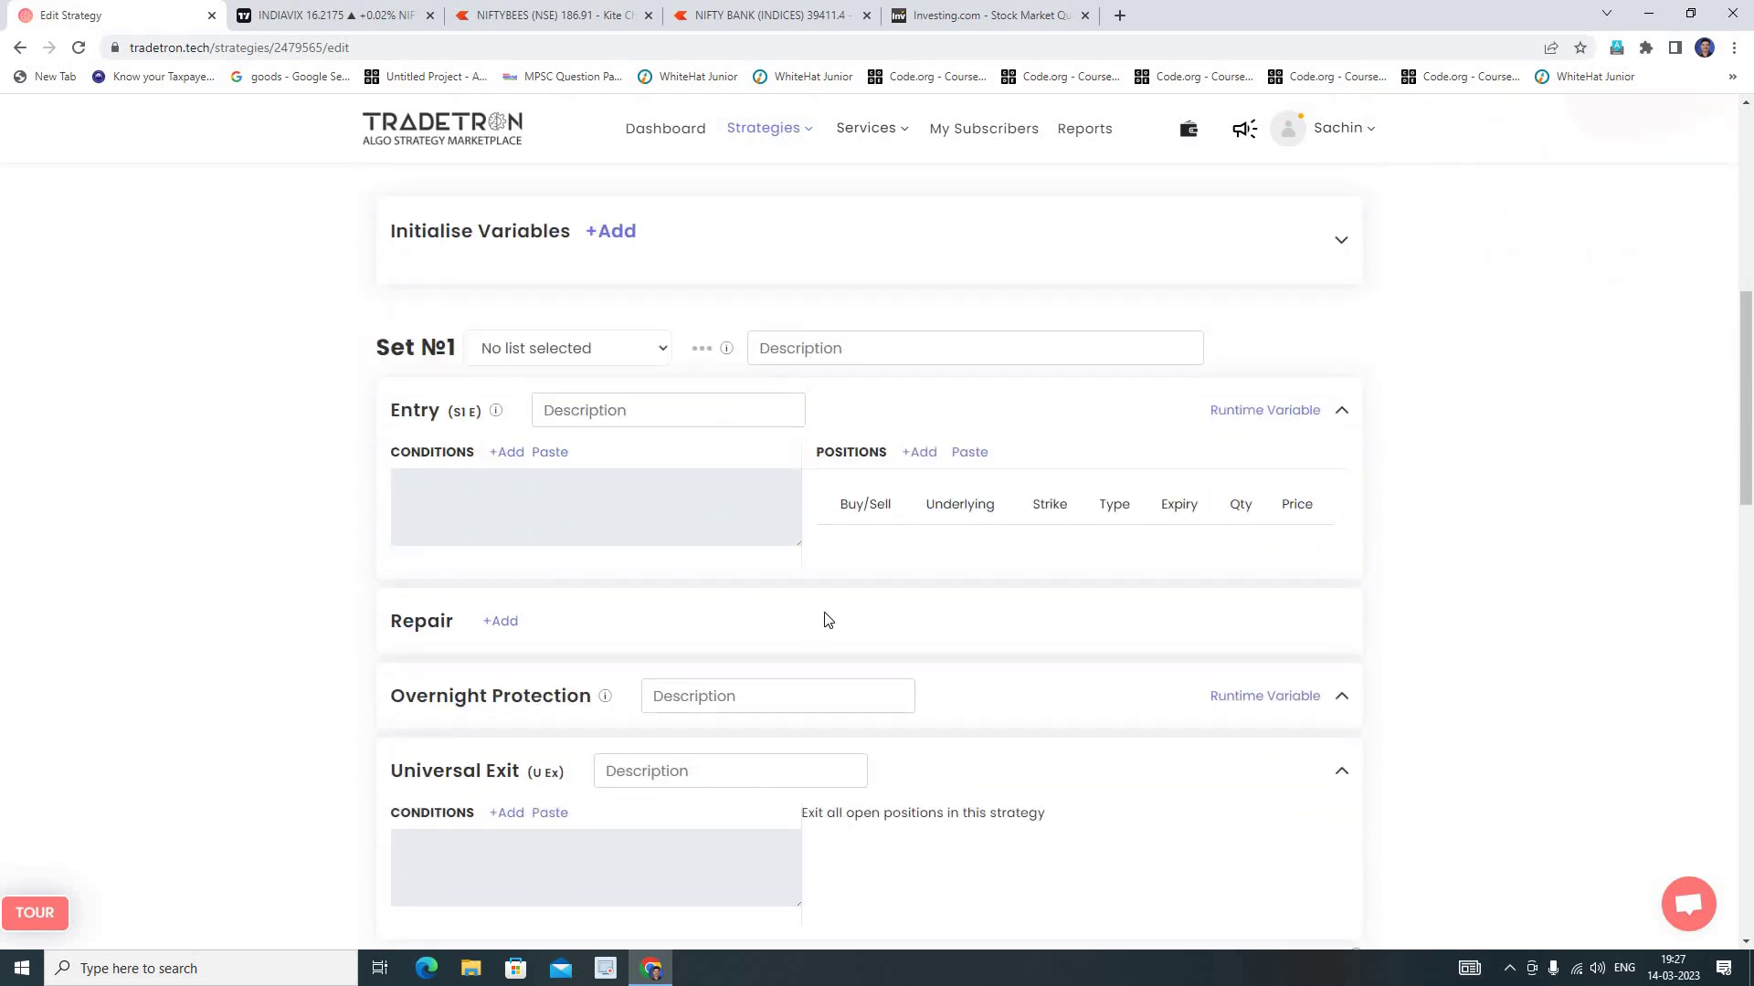
click(513, 454)
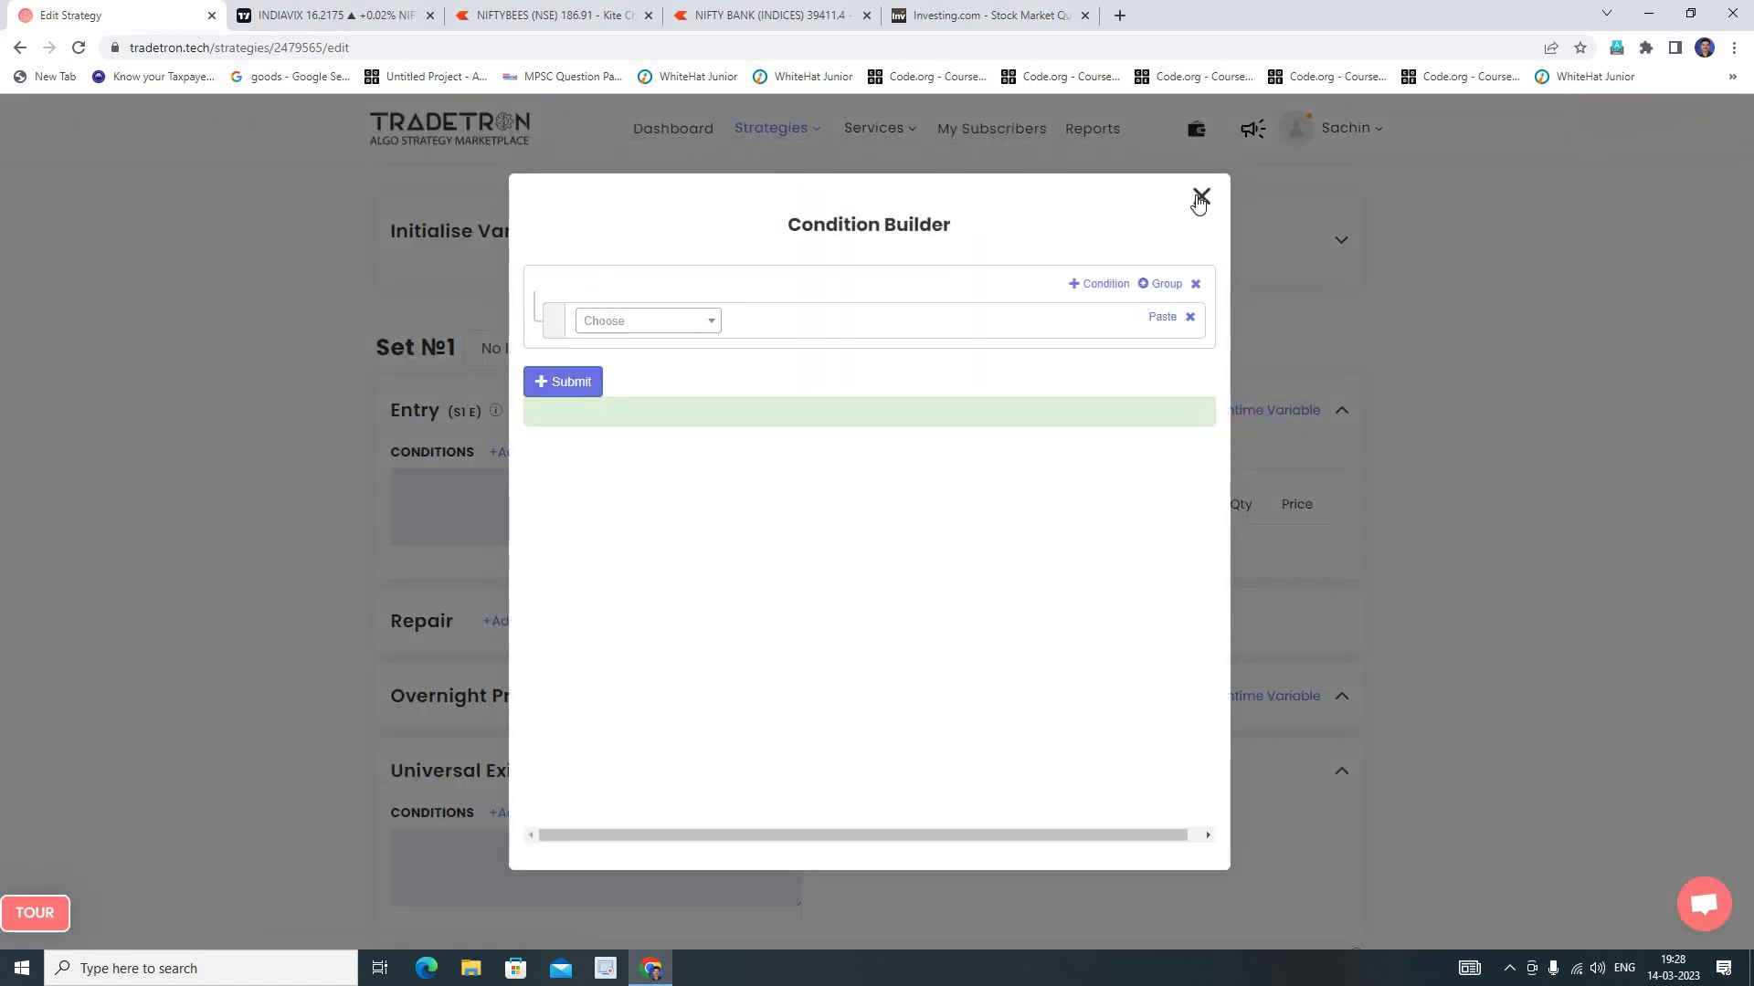
click(1202, 197)
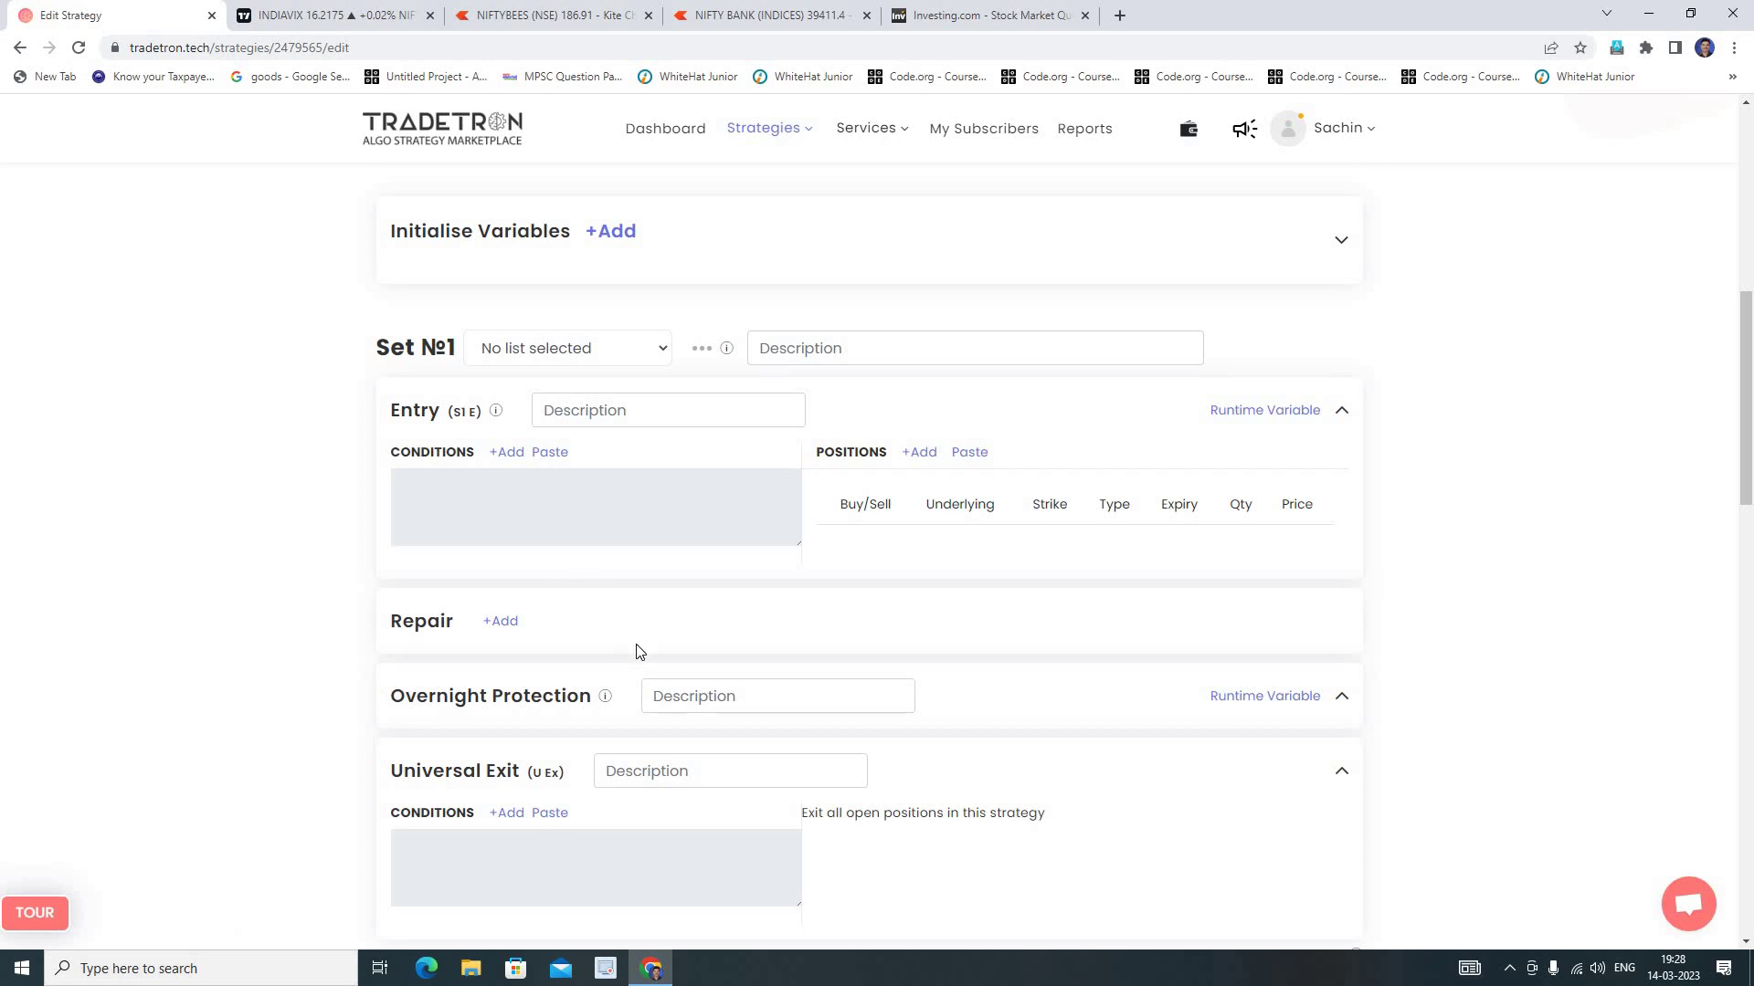
Add a second set to the strategy.
scroll(638, 651, down, 5)
scroll(639, 646, up, 4)
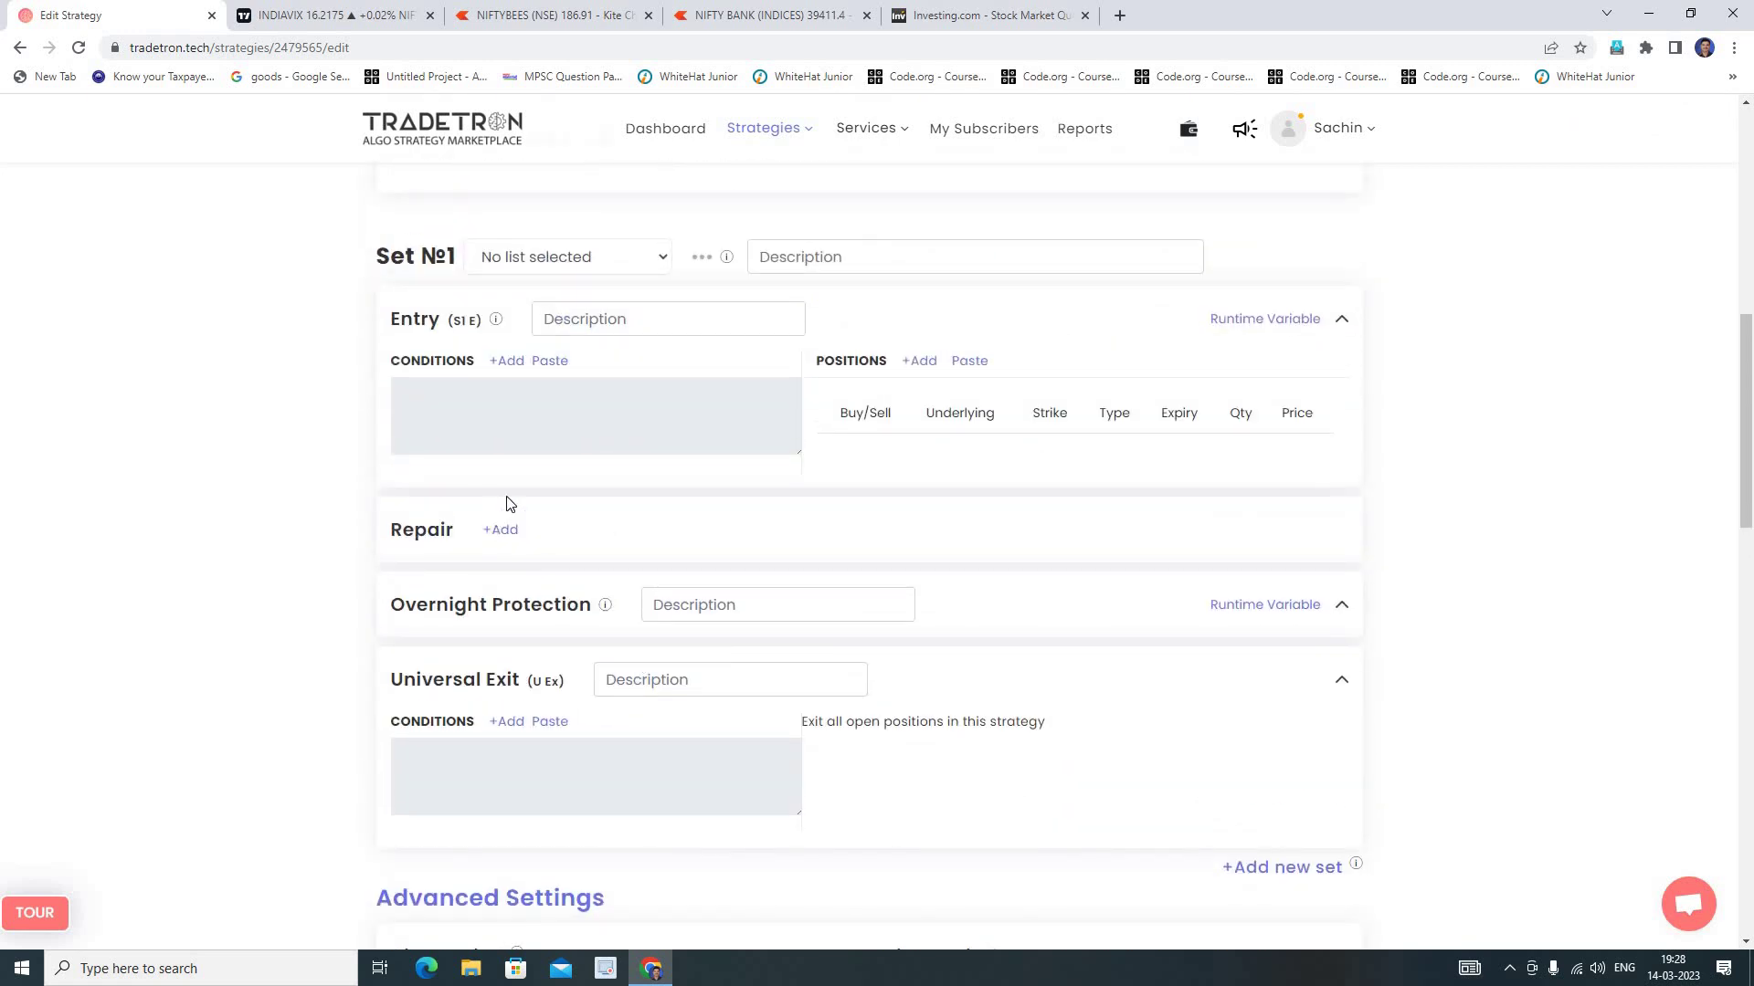
click(1261, 869)
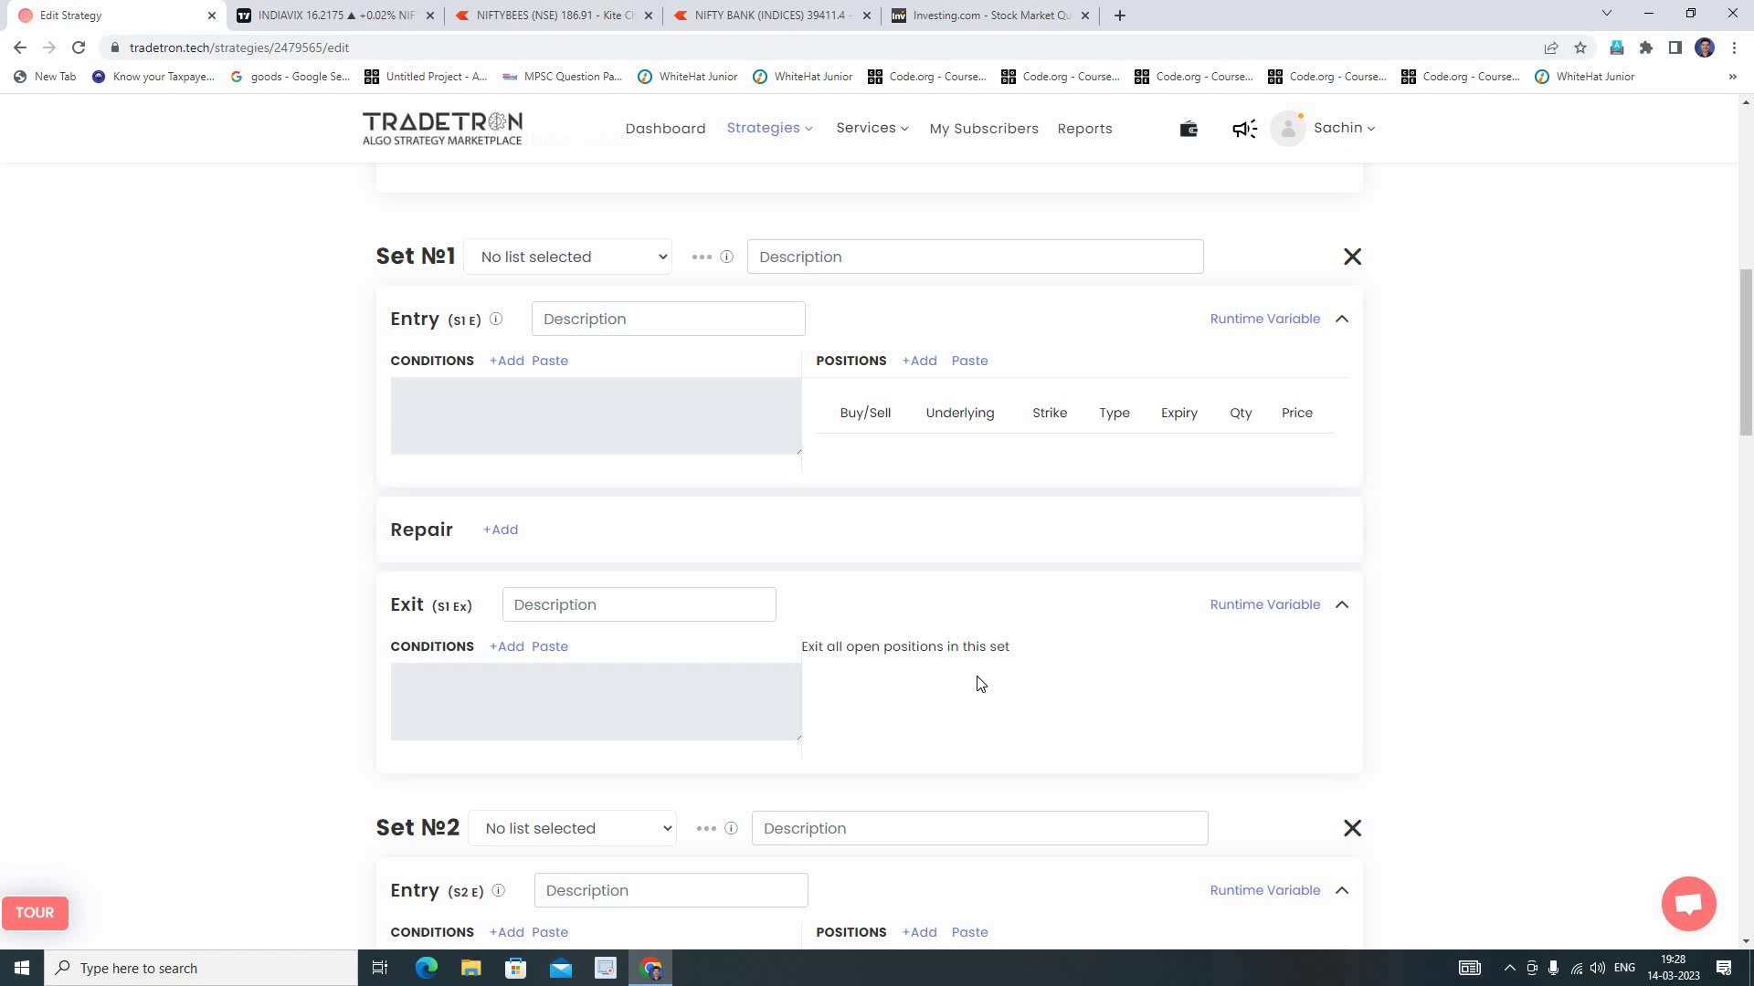
Check the Investing.com page and switch to the India VIX chart in TradingView.
click(957, 24)
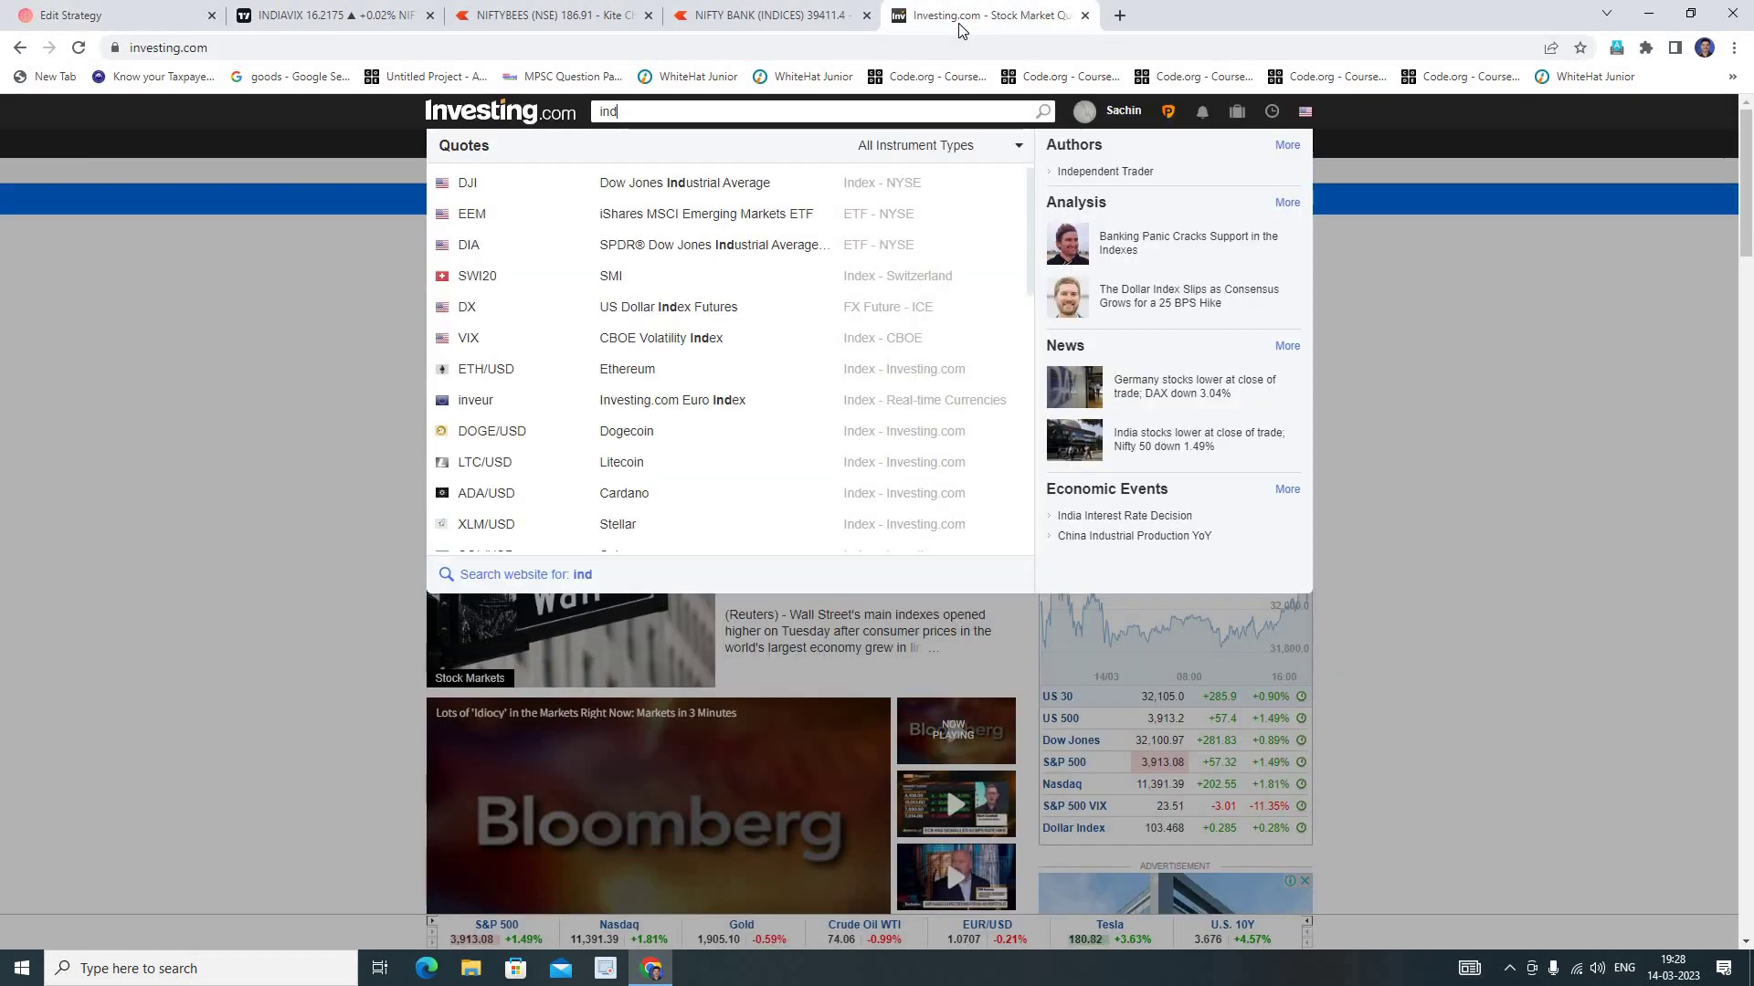
click(356, 19)
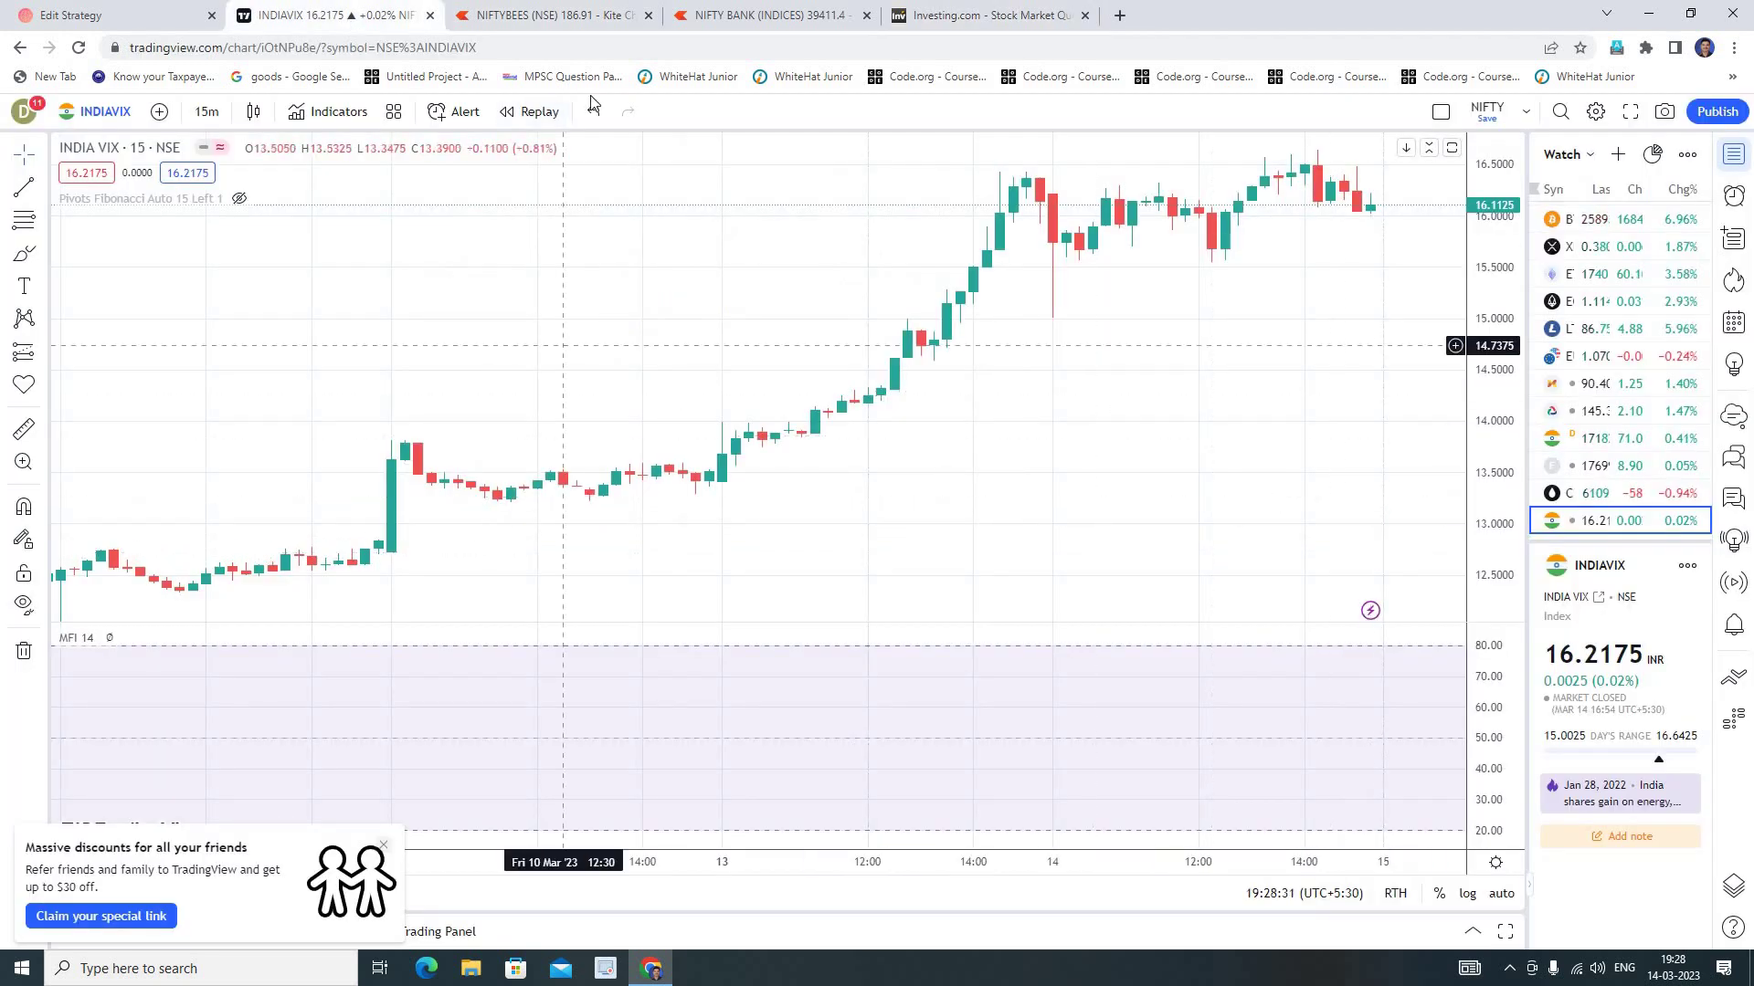
Switch to the Tradetron strategy editor and review the entry, repair and exit sections of Set 1 and Set 2.
click(176, 24)
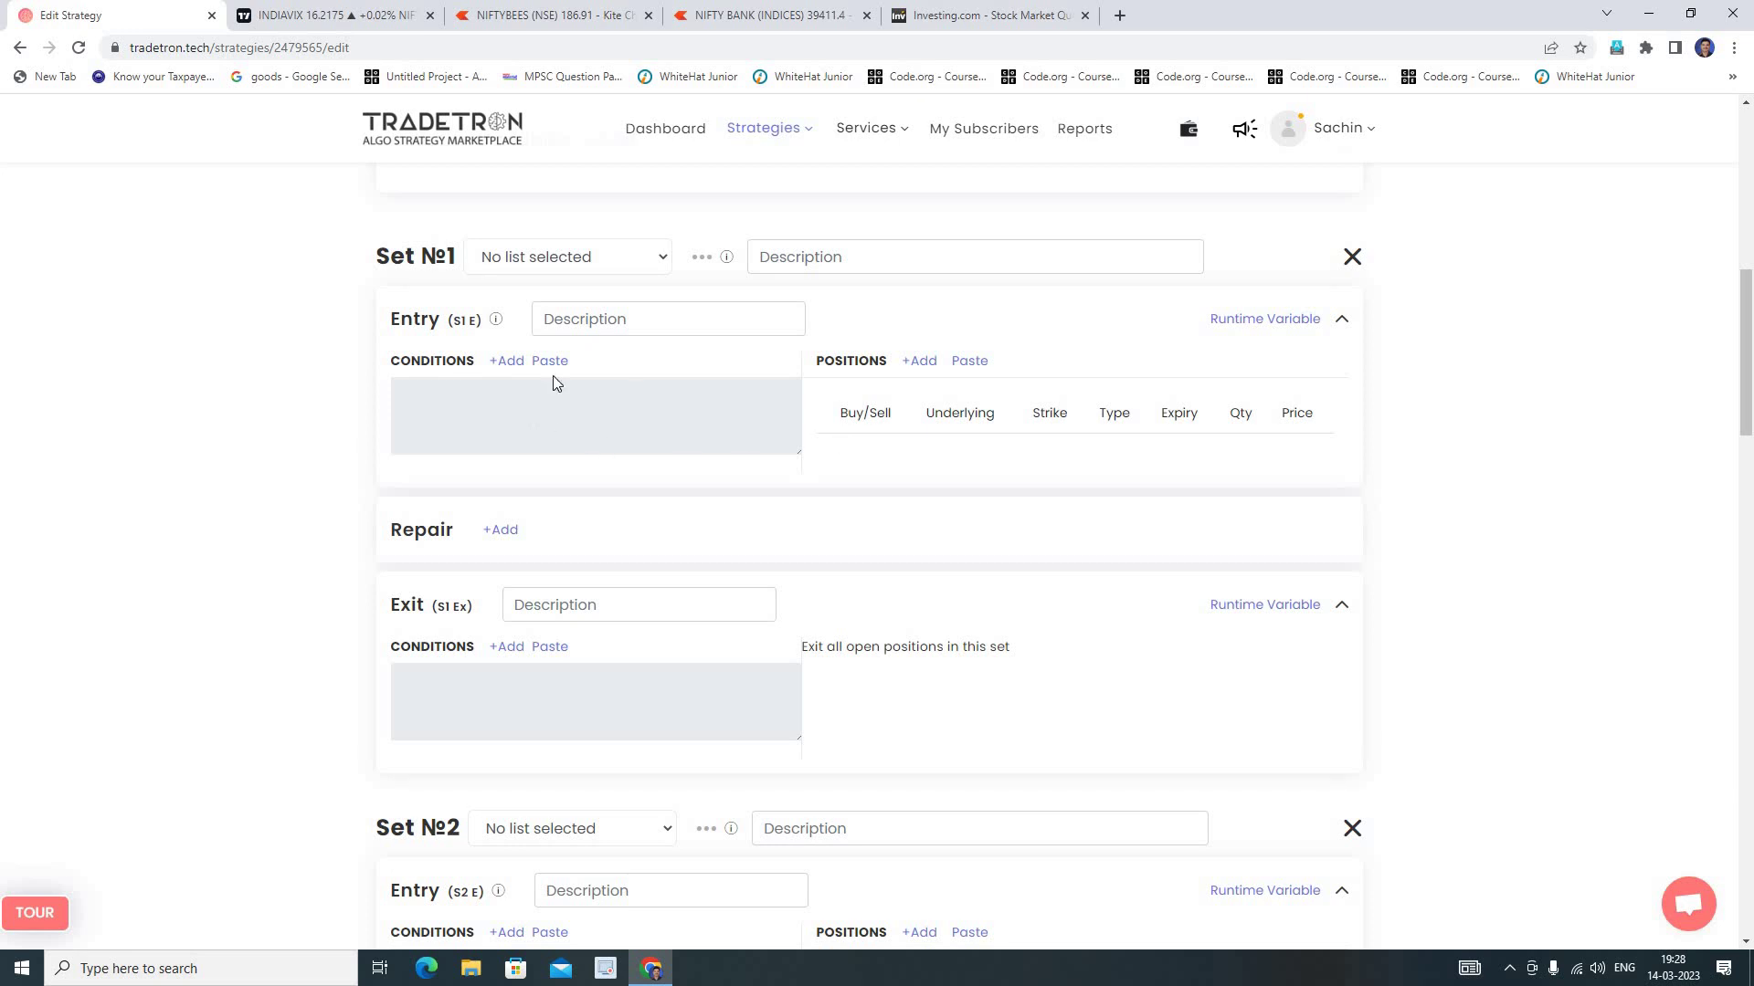
scroll(646, 502, down, 1)
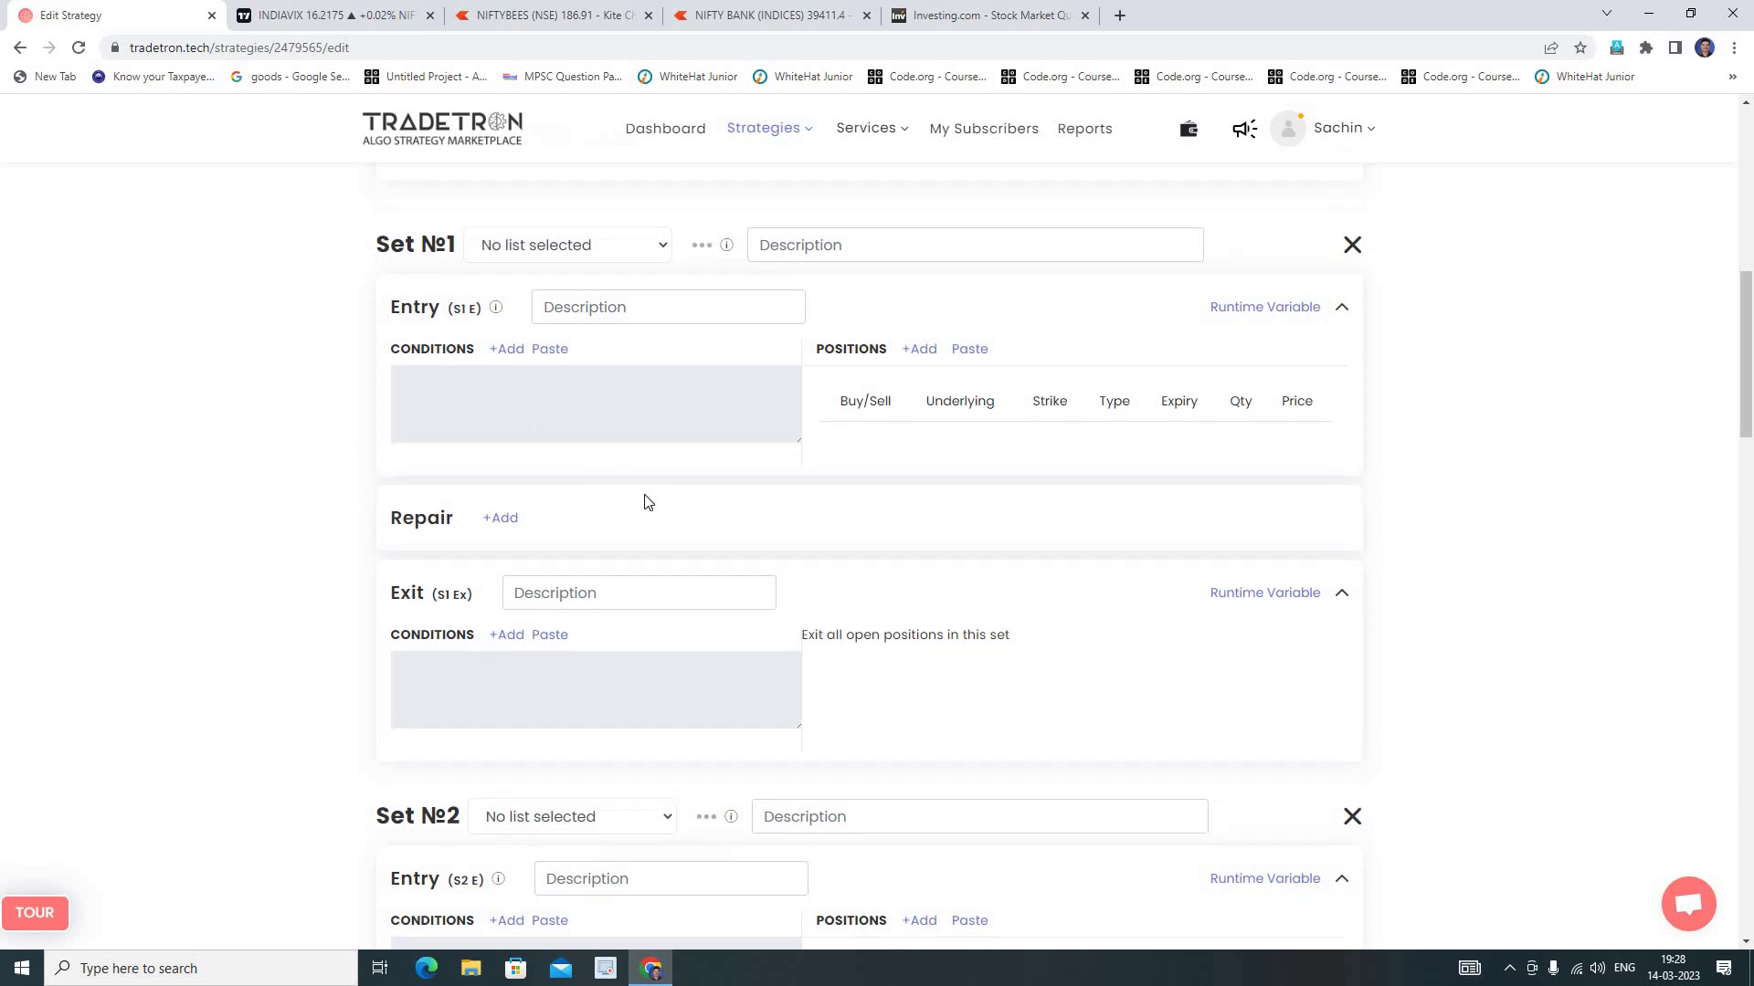
scroll(646, 502, down, 7)
scroll(646, 501, up, 3)
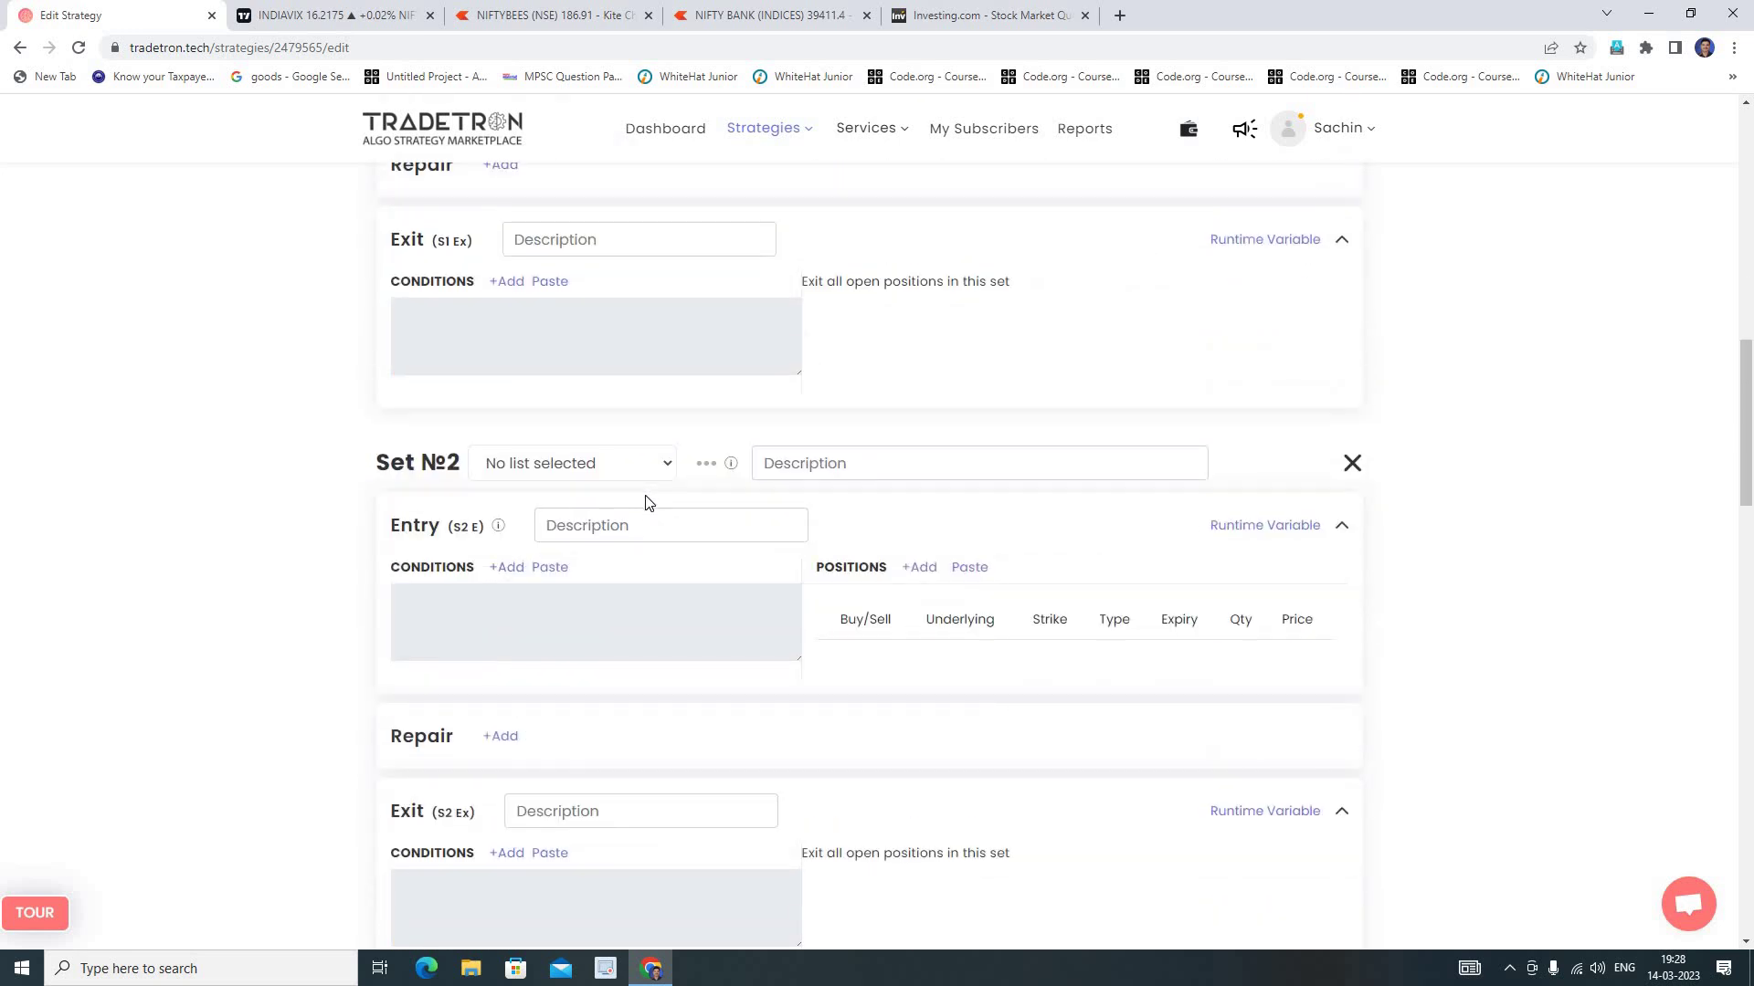
scroll(645, 501, up, 5)
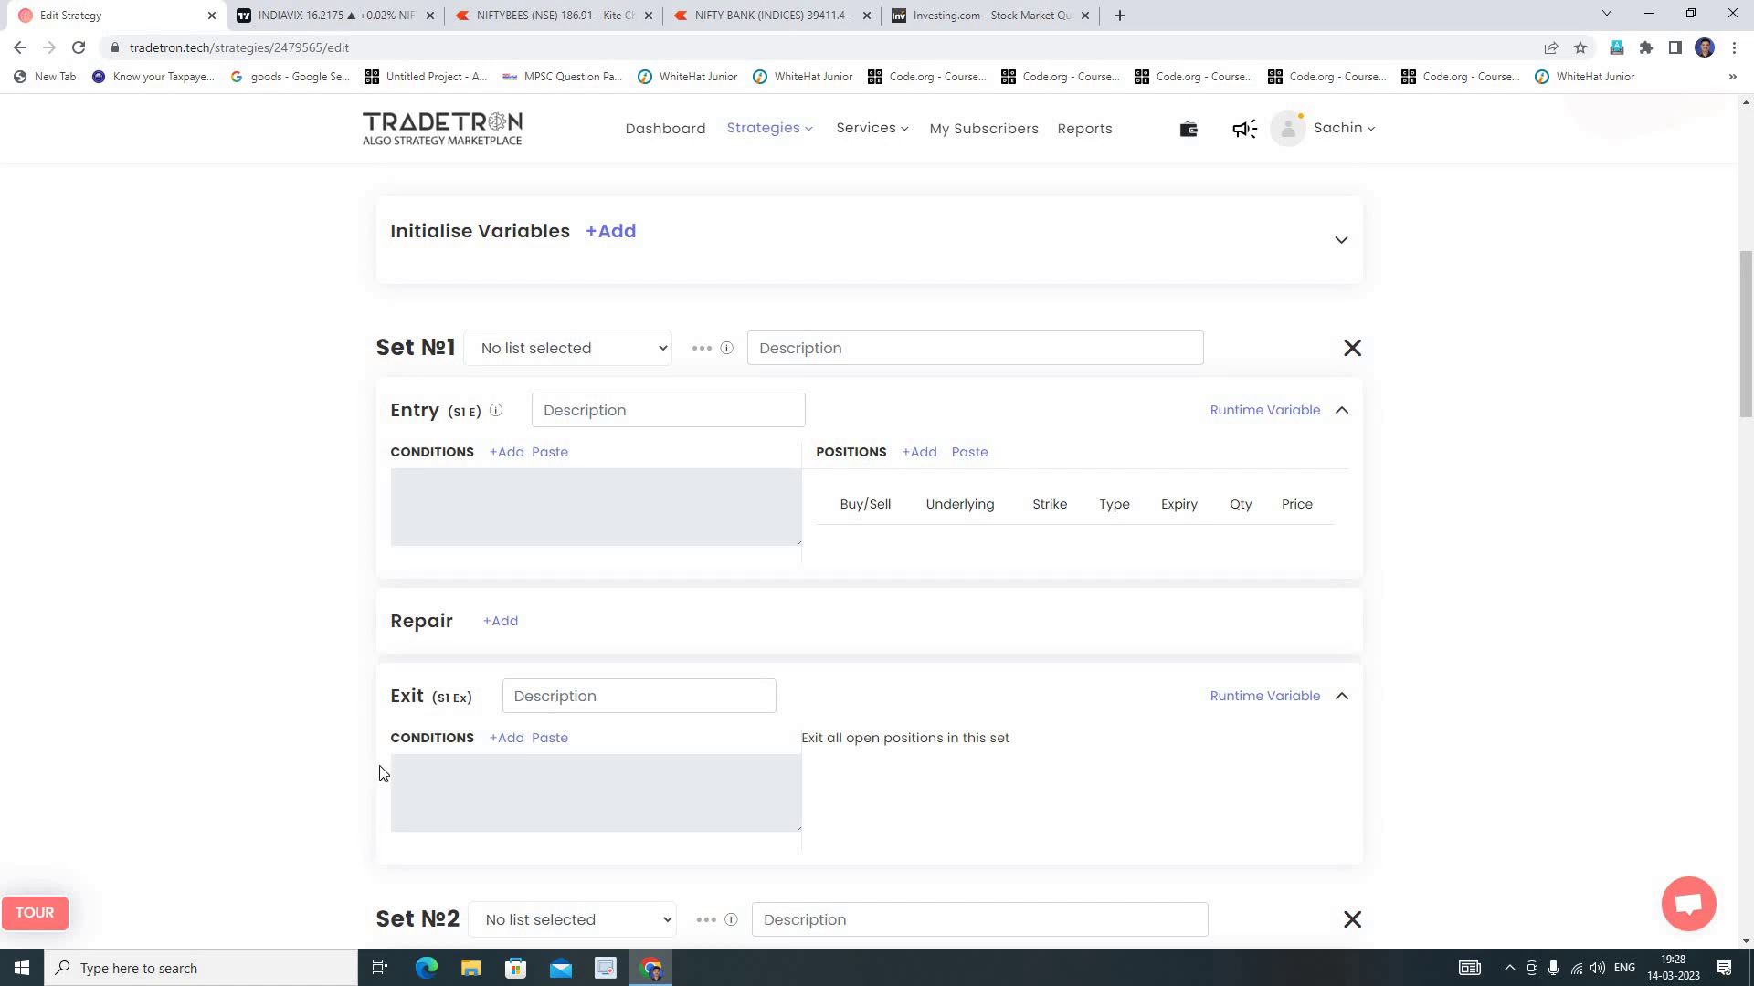
scroll(569, 765, down, 3)
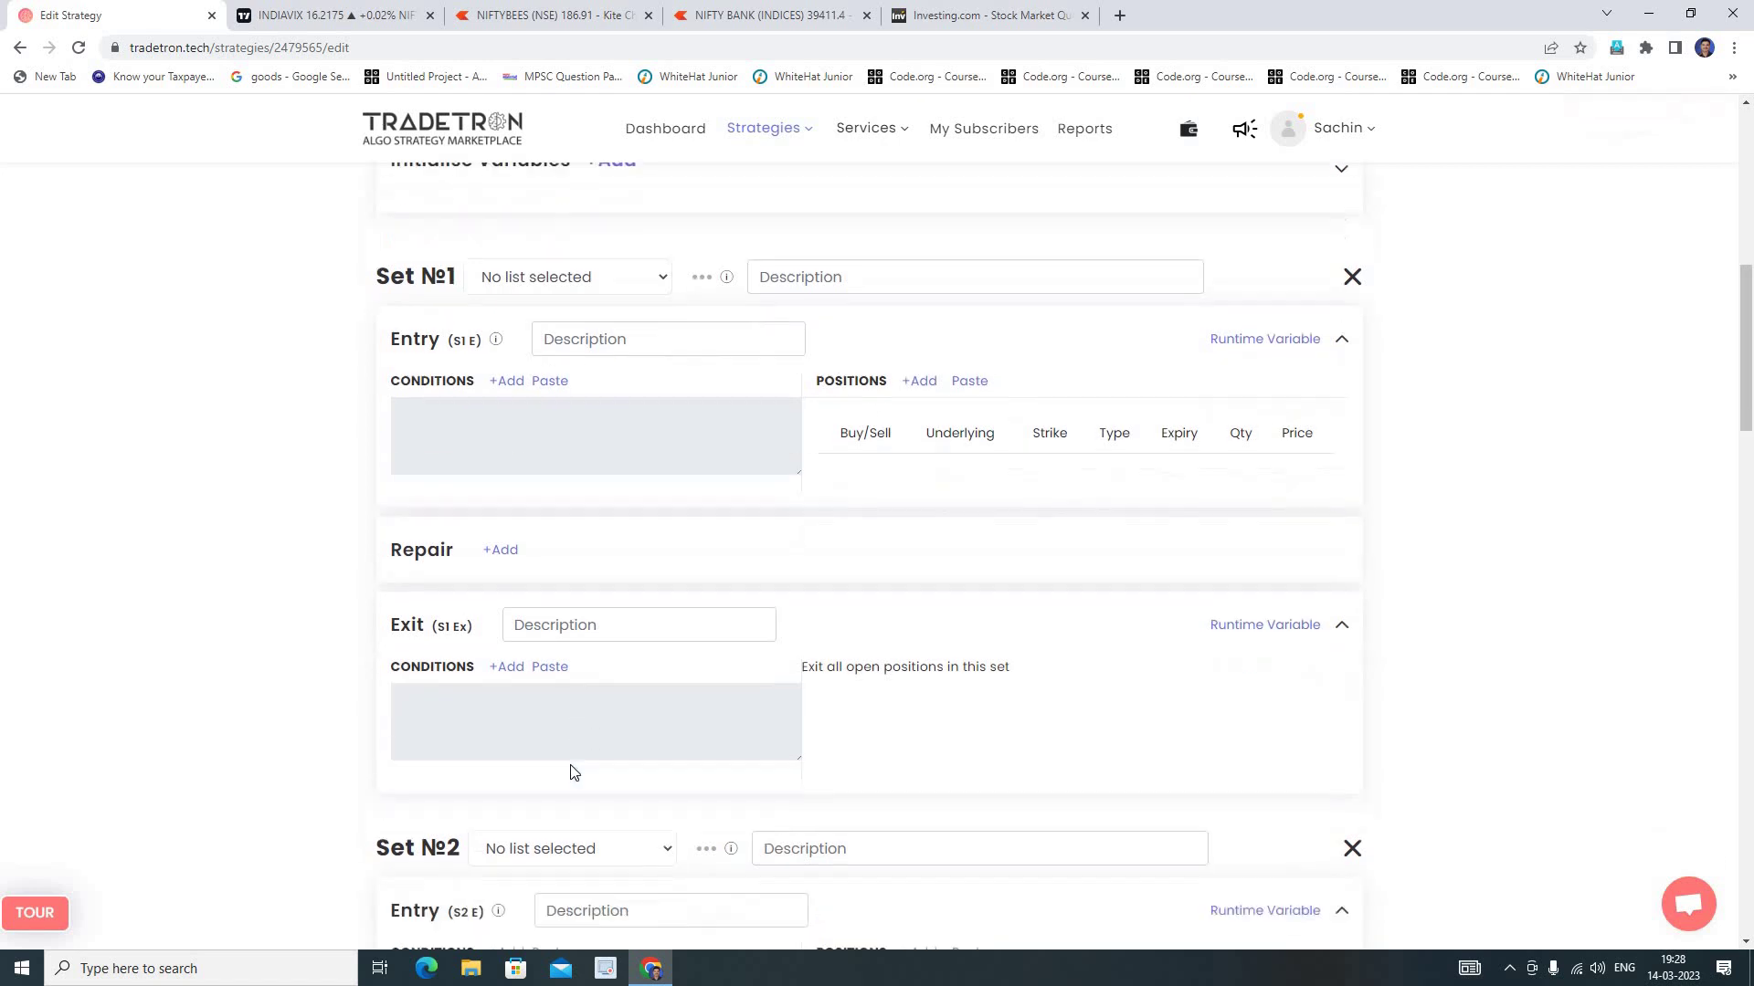
scroll(570, 765, up, 4)
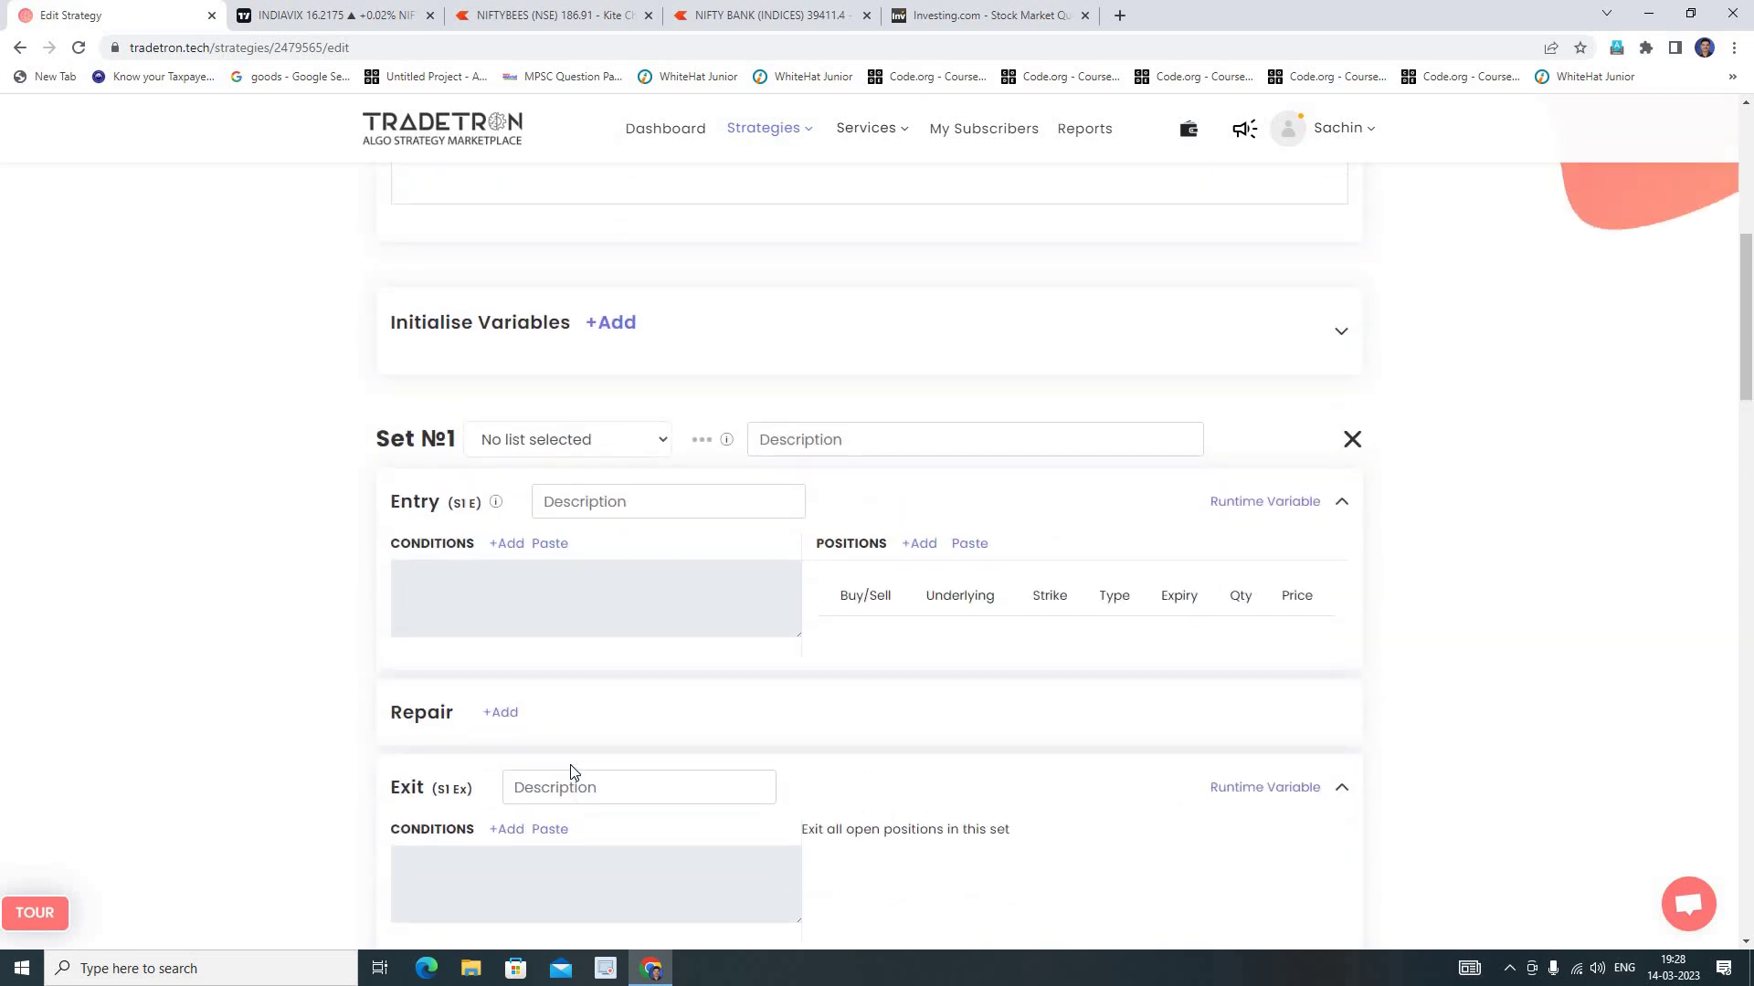
scroll(573, 772, down, 3)
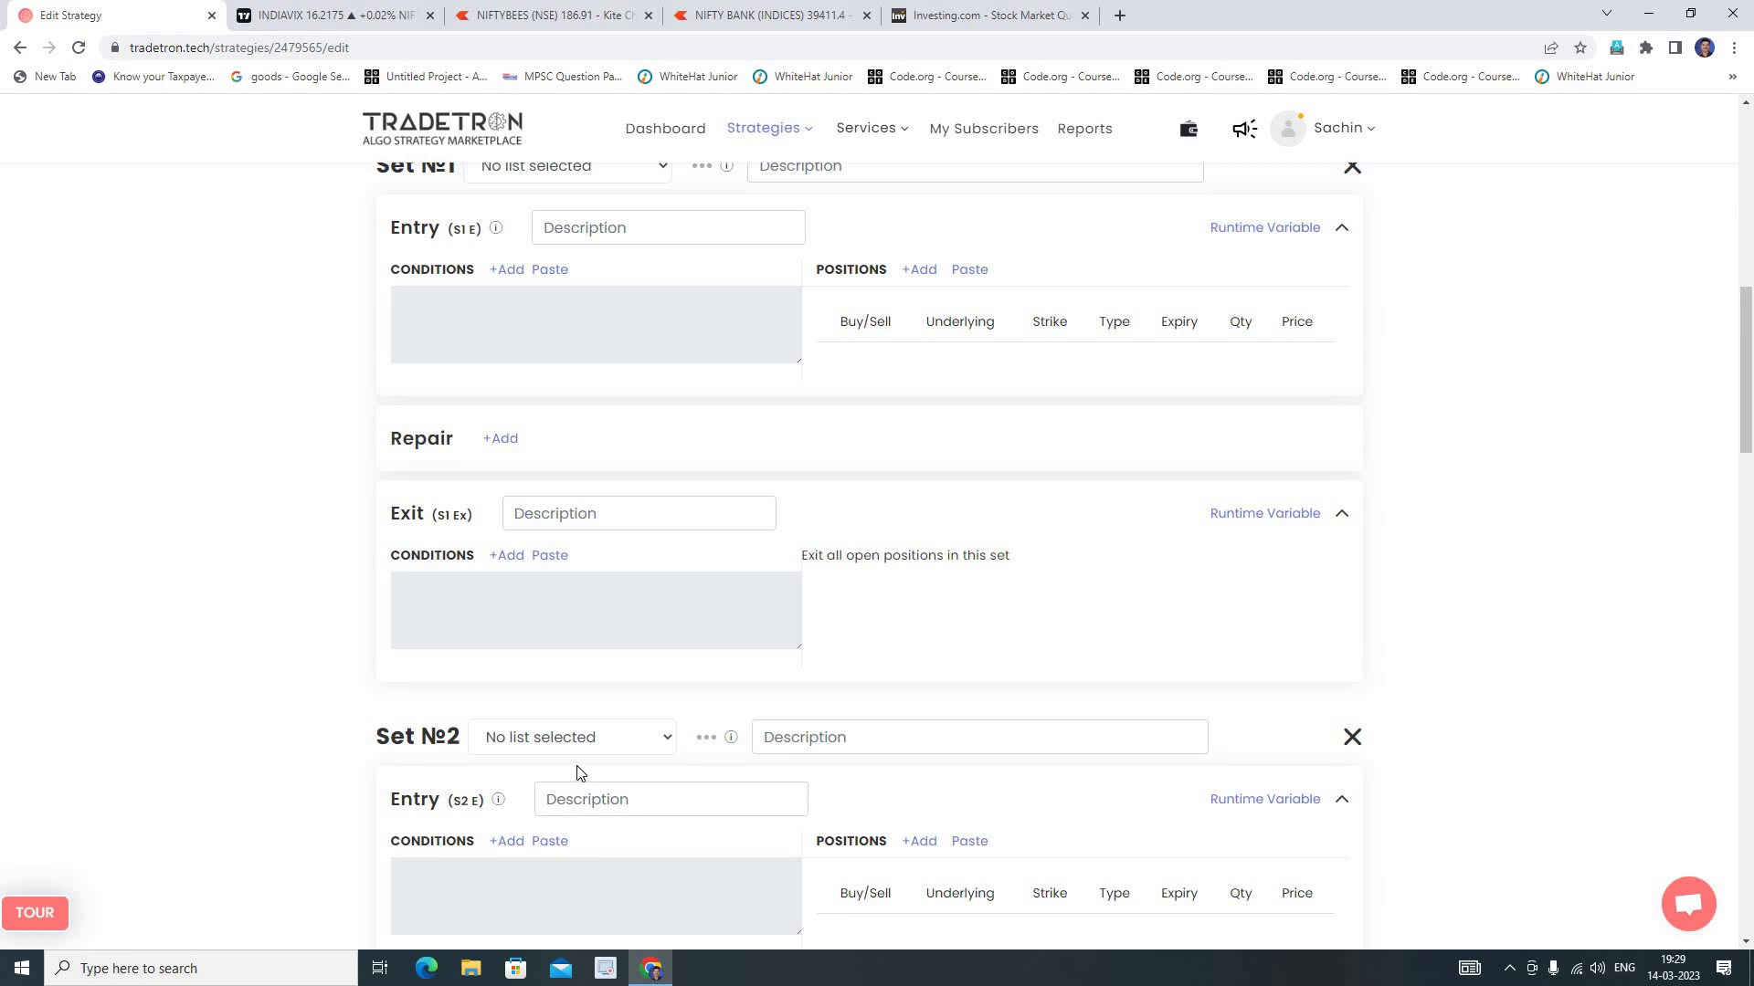
scroll(577, 773, up, 2)
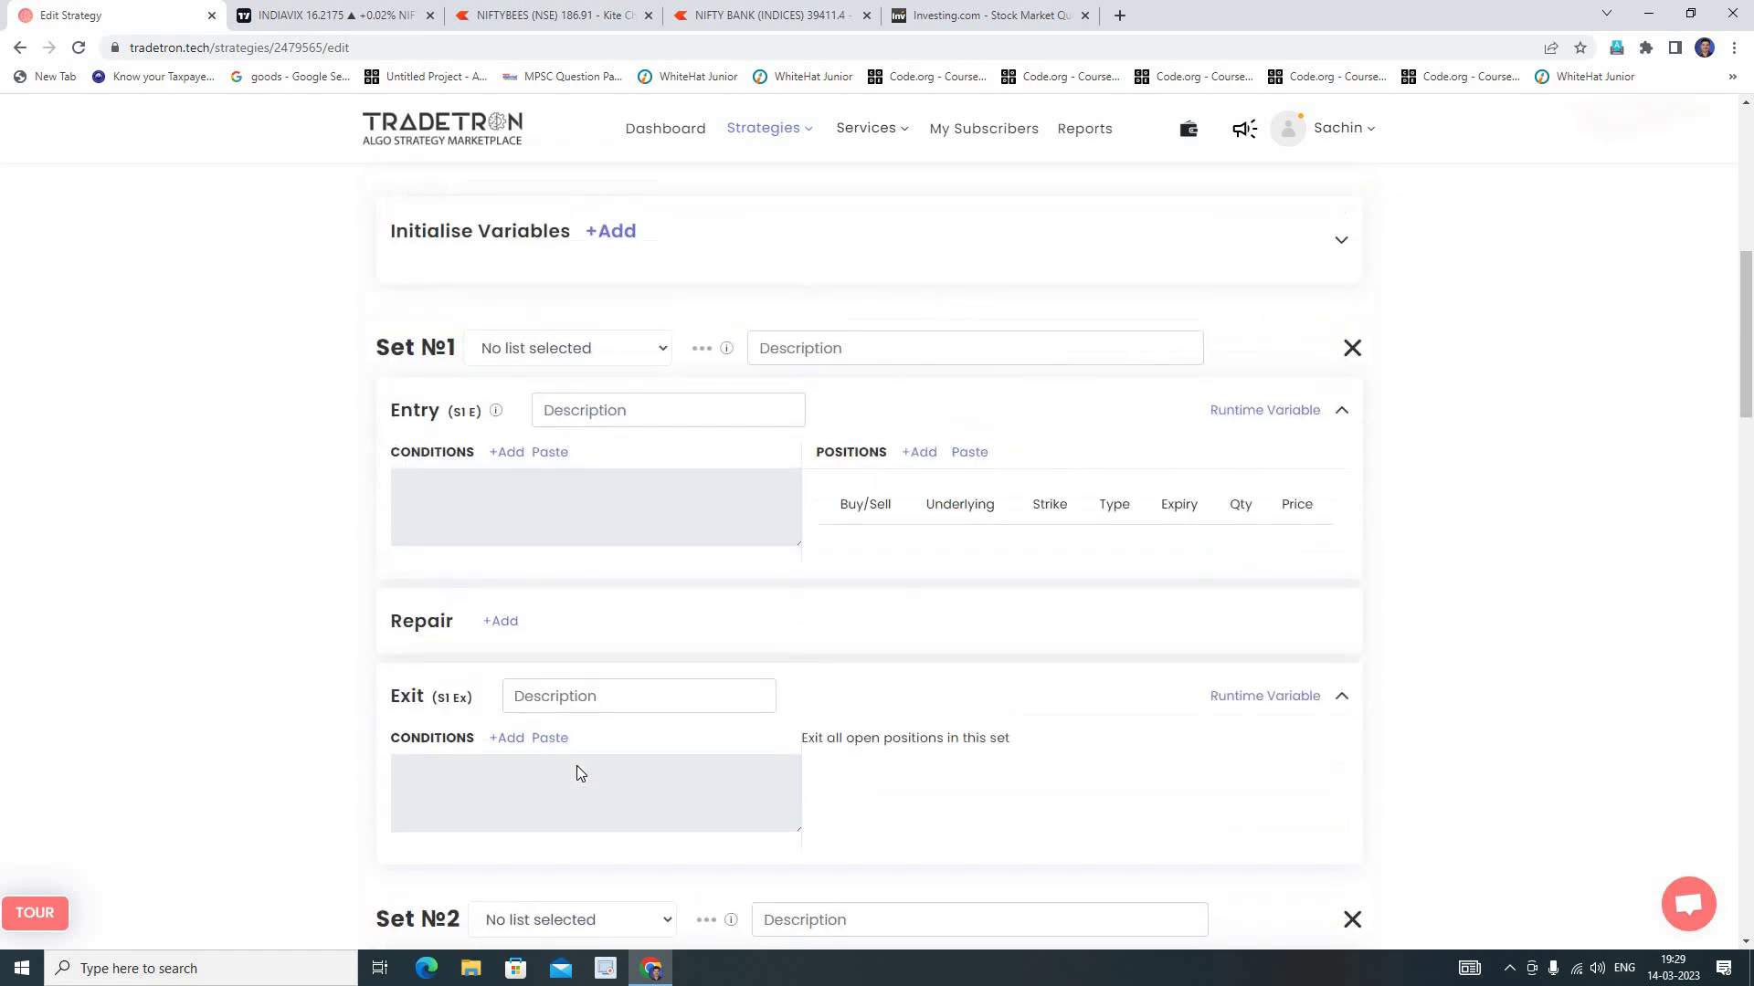
Start an entry condition for Set 1 and insert the Time keyword with NSE as the exchange.
click(513, 453)
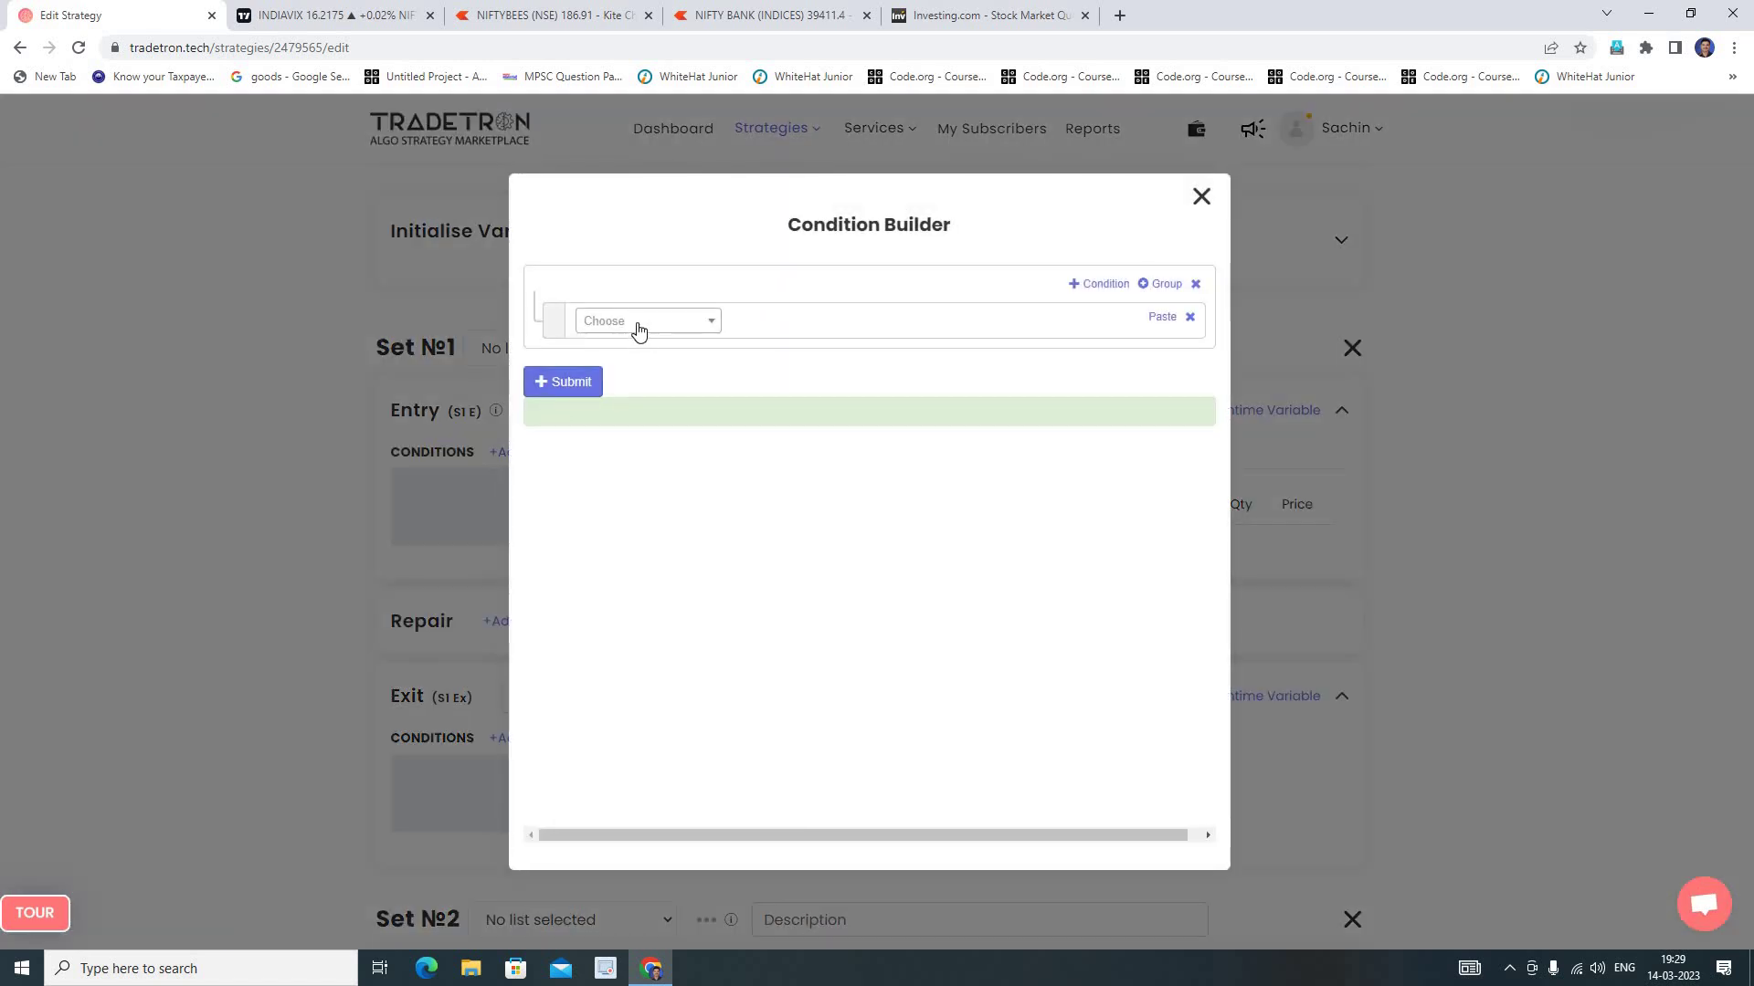
click(639, 324)
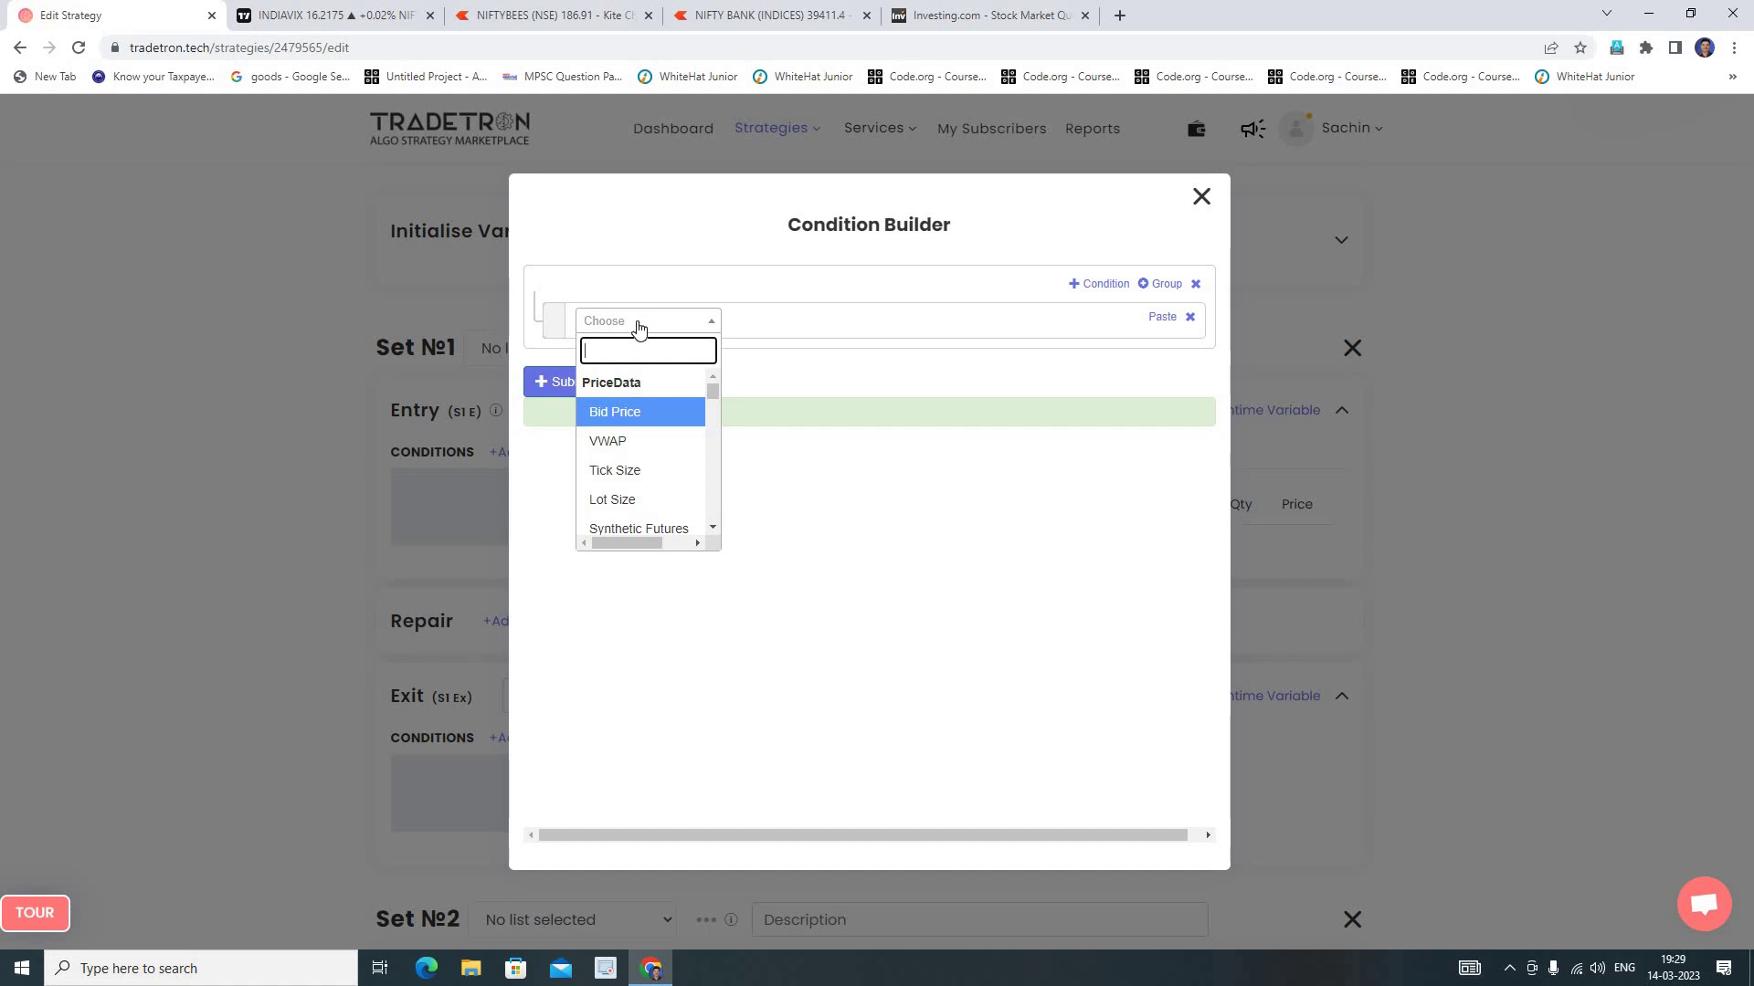
text(time)
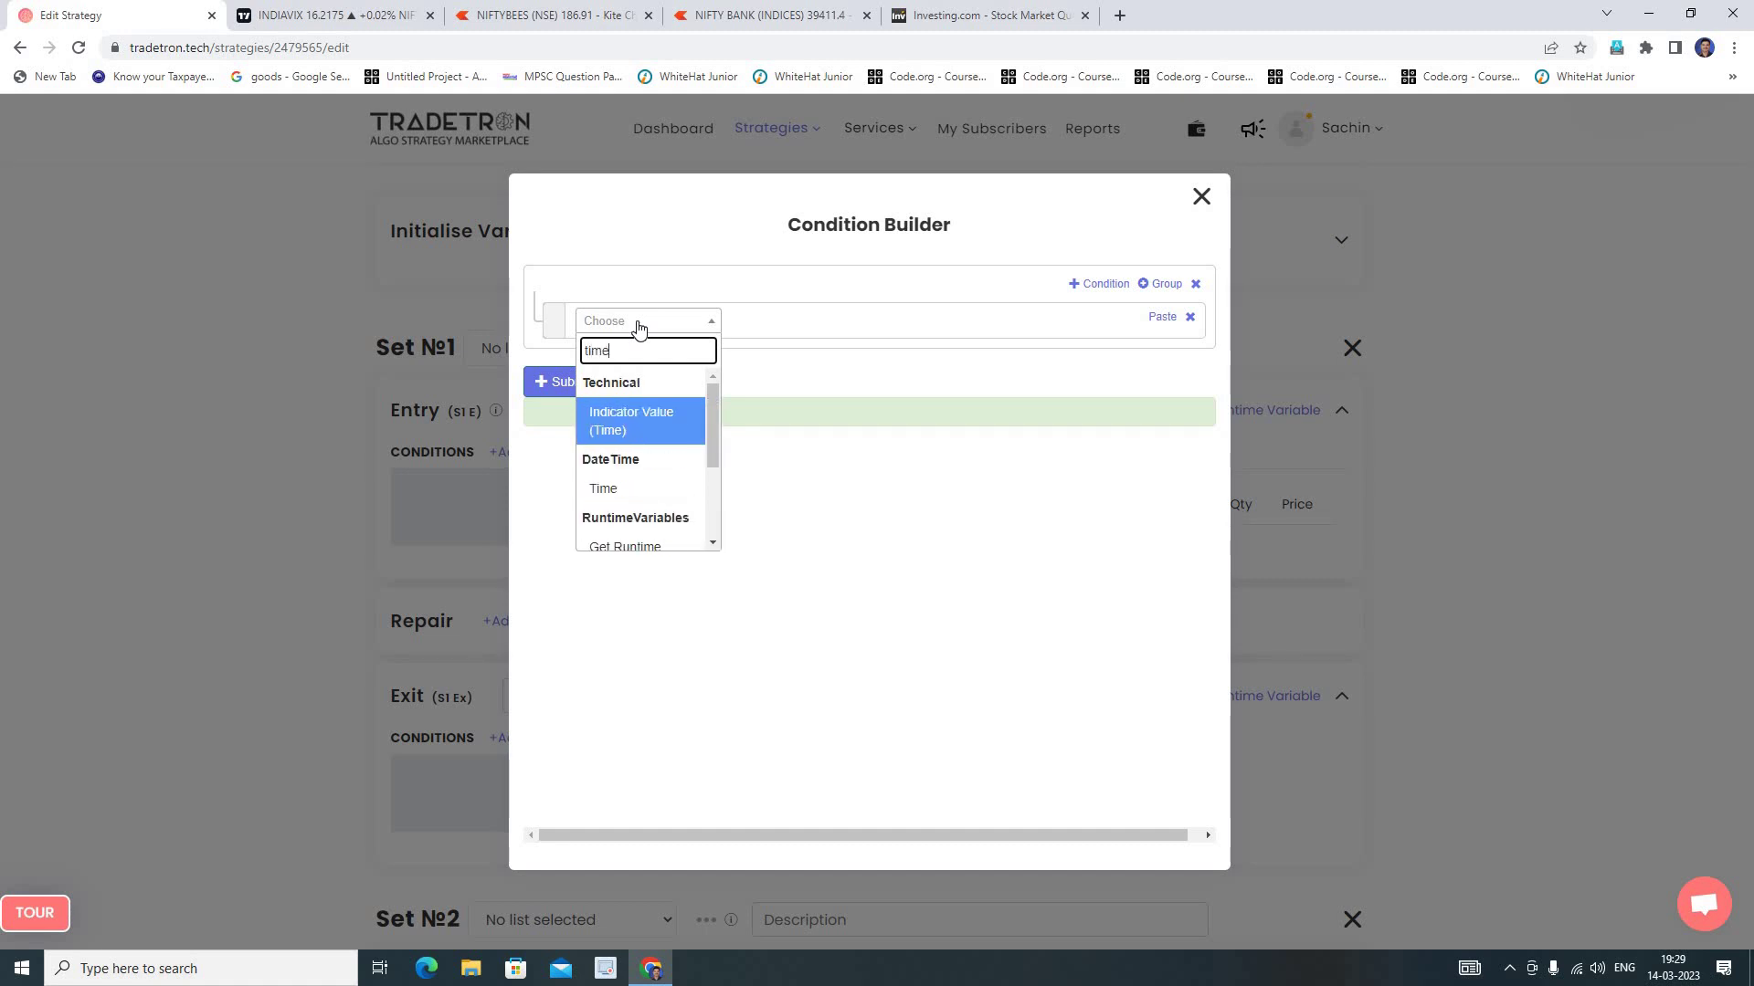
click(628, 490)
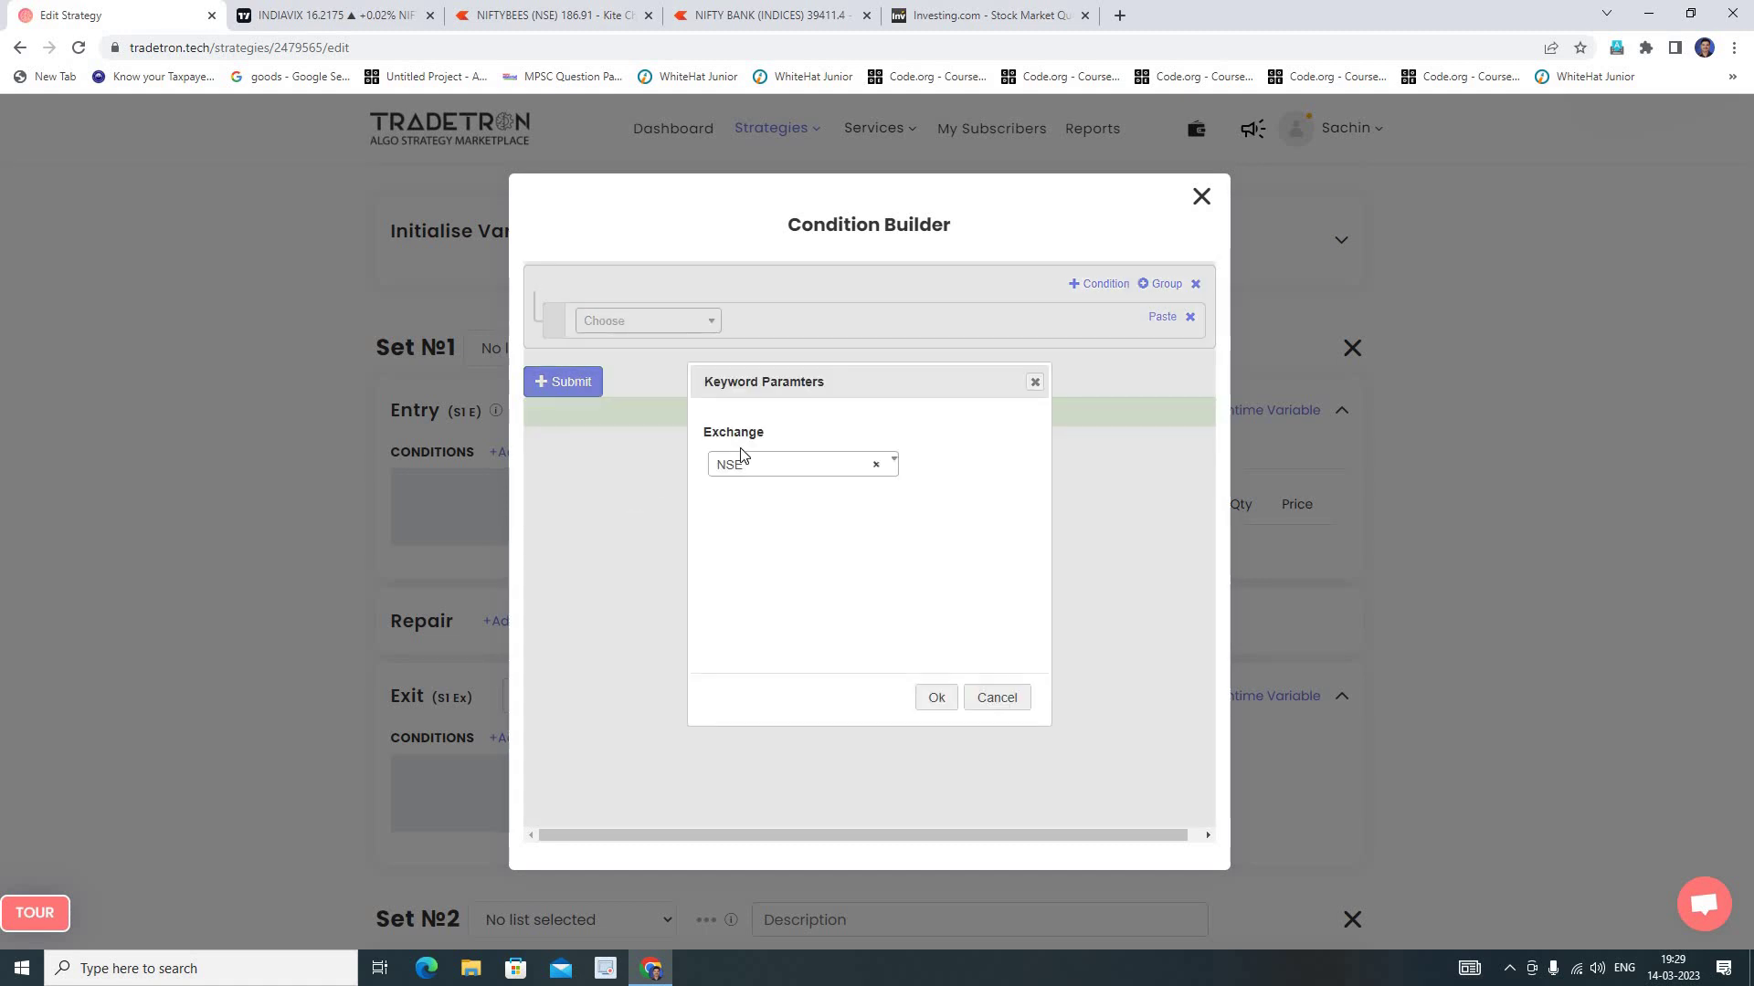
click(936, 703)
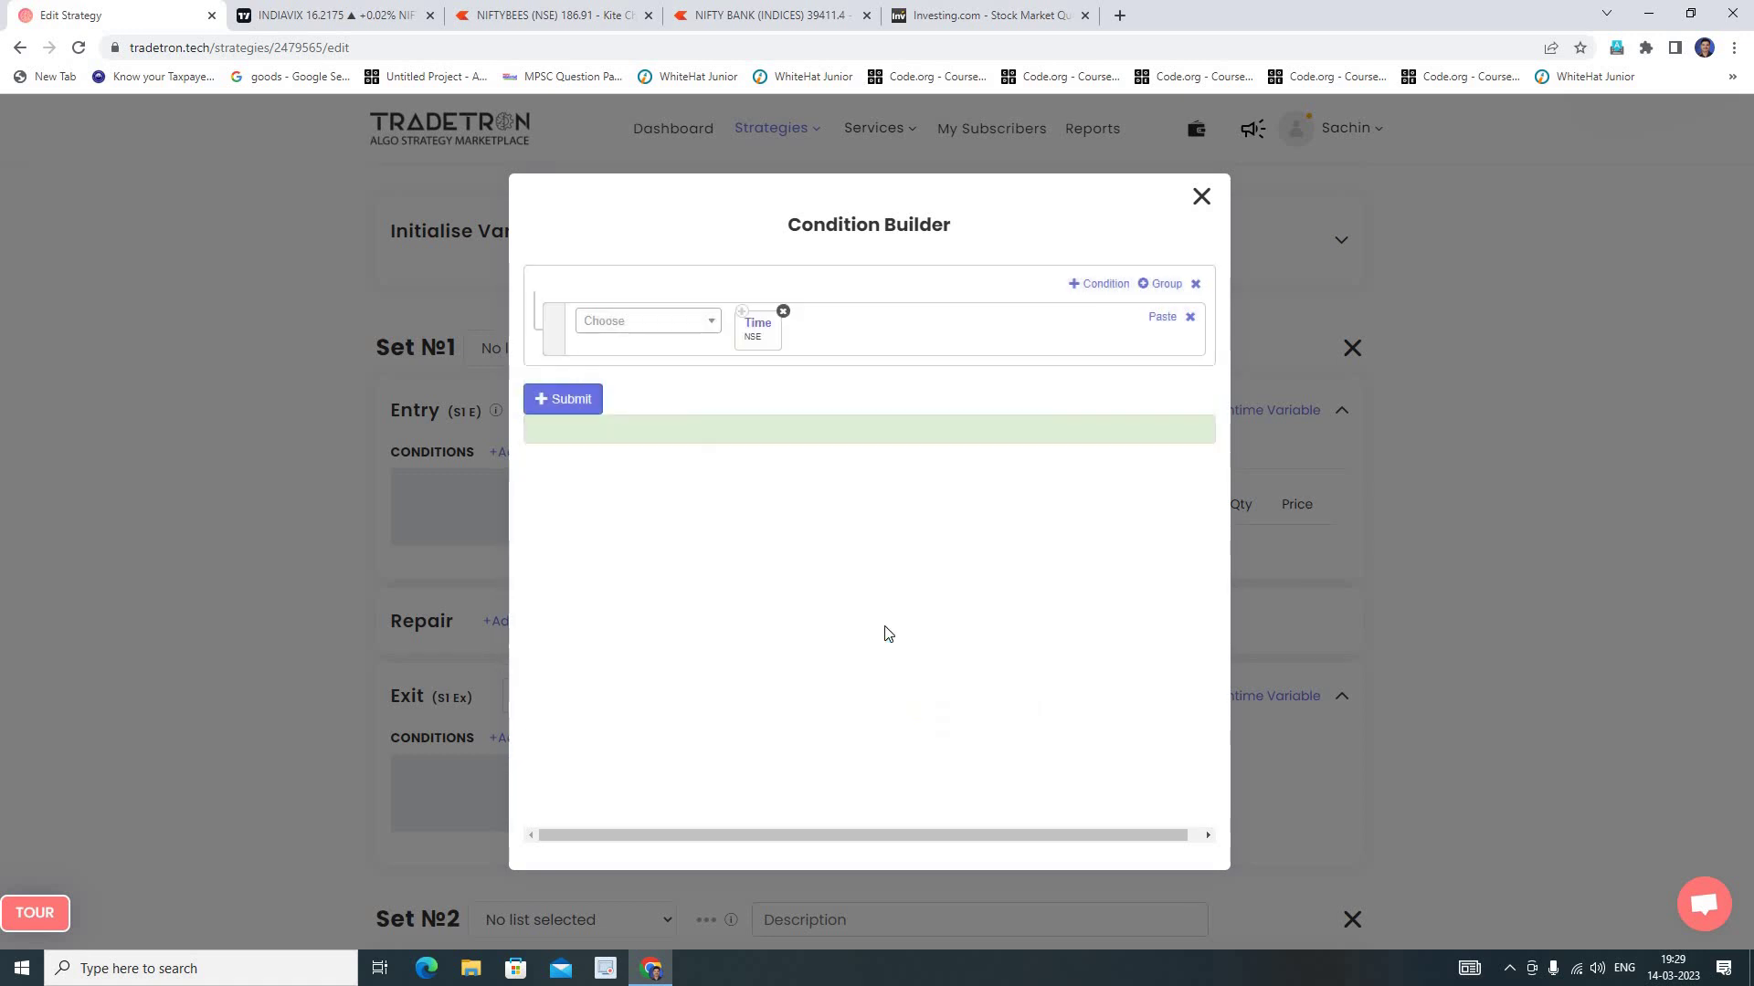
Complete the time condition with the >= operator and a Number keyword valued 930.
click(666, 338)
scroll(662, 475, down, 5)
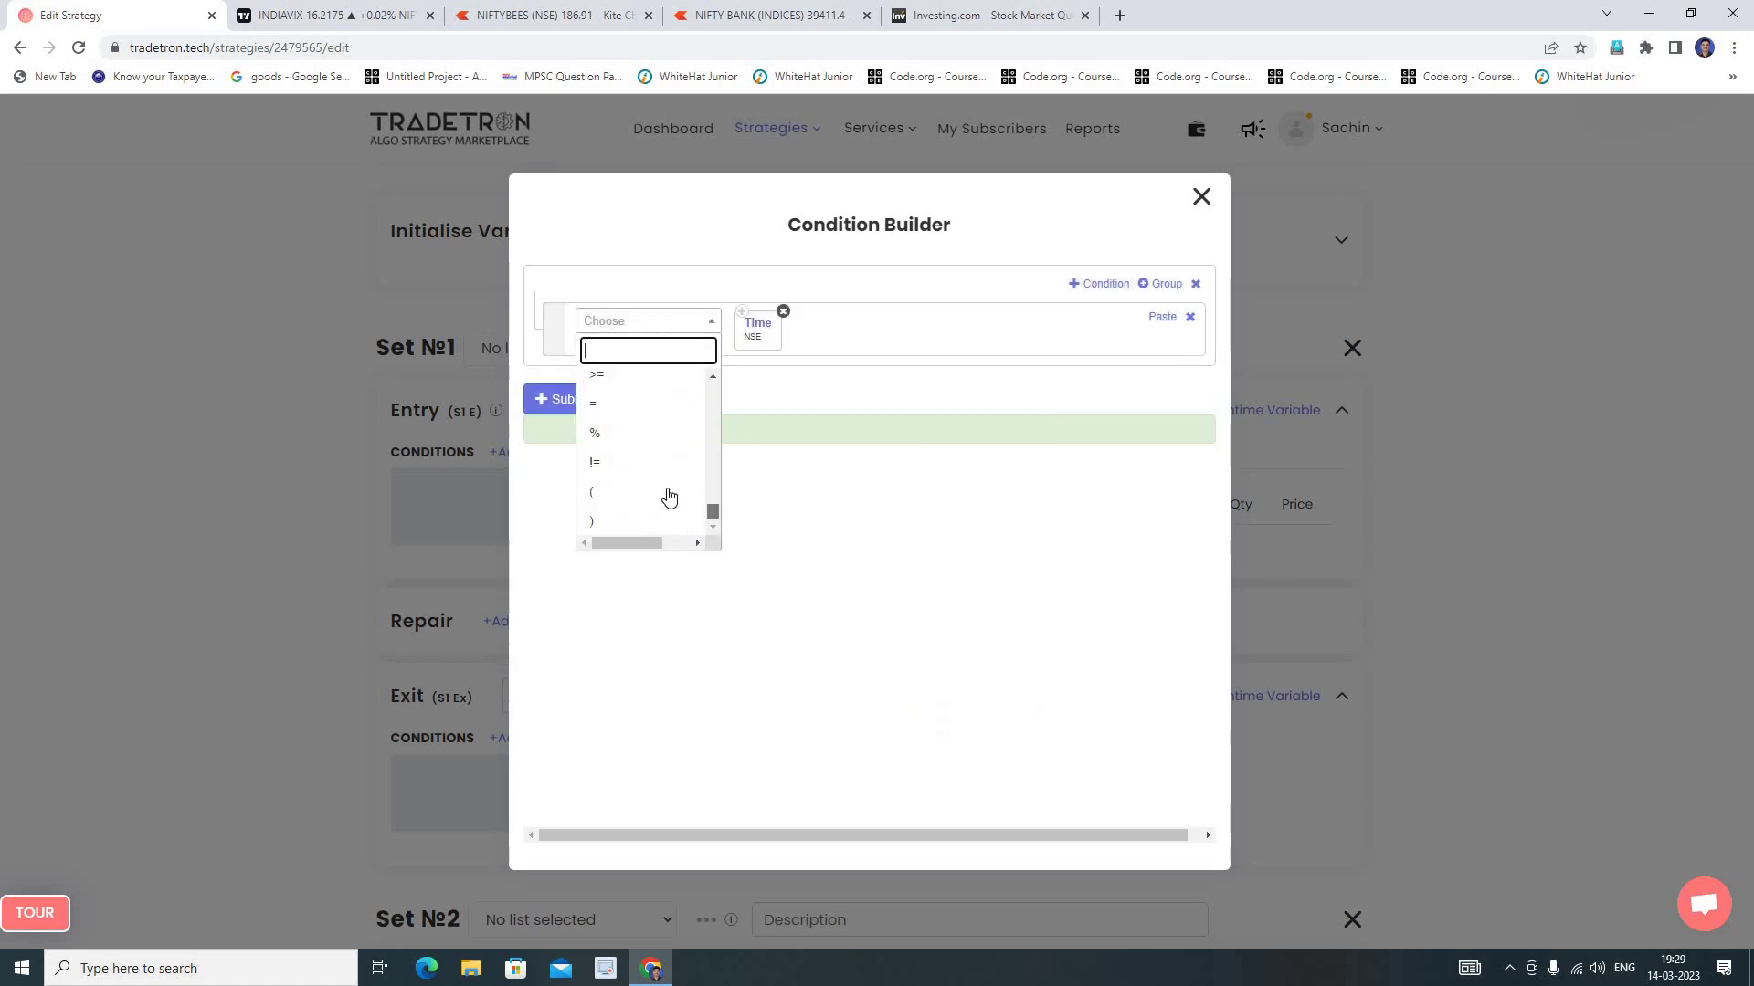
click(638, 377)
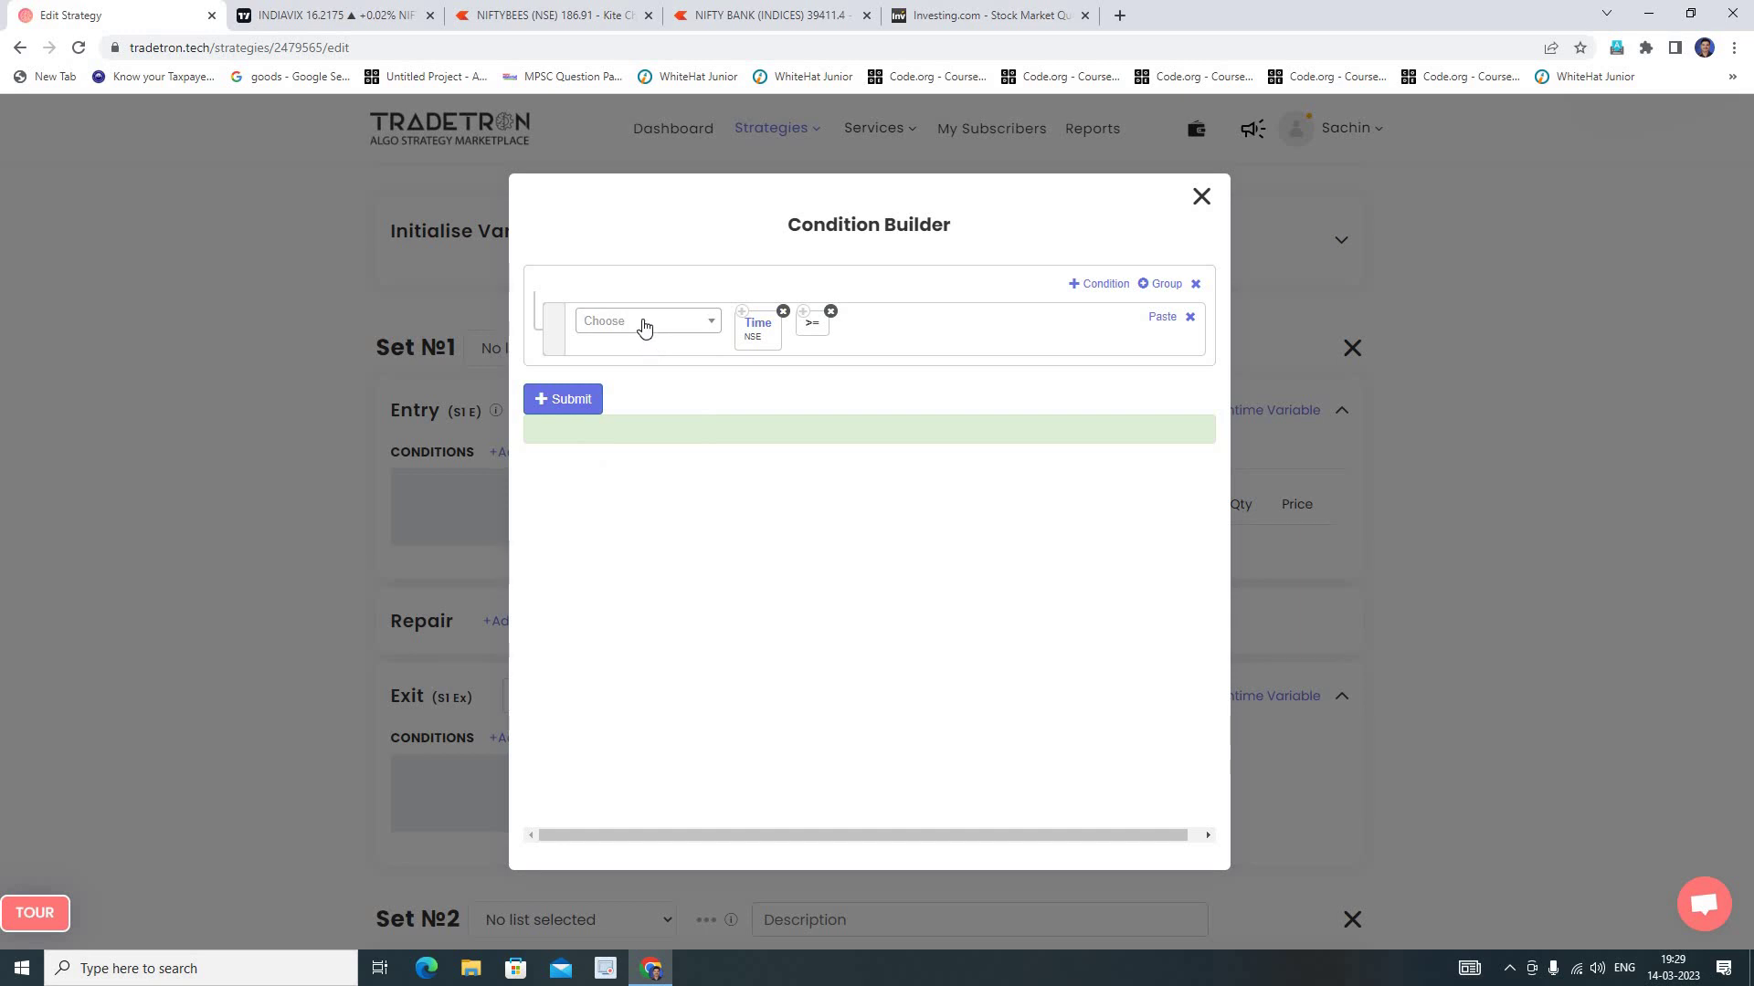
click(643, 324)
text(num)
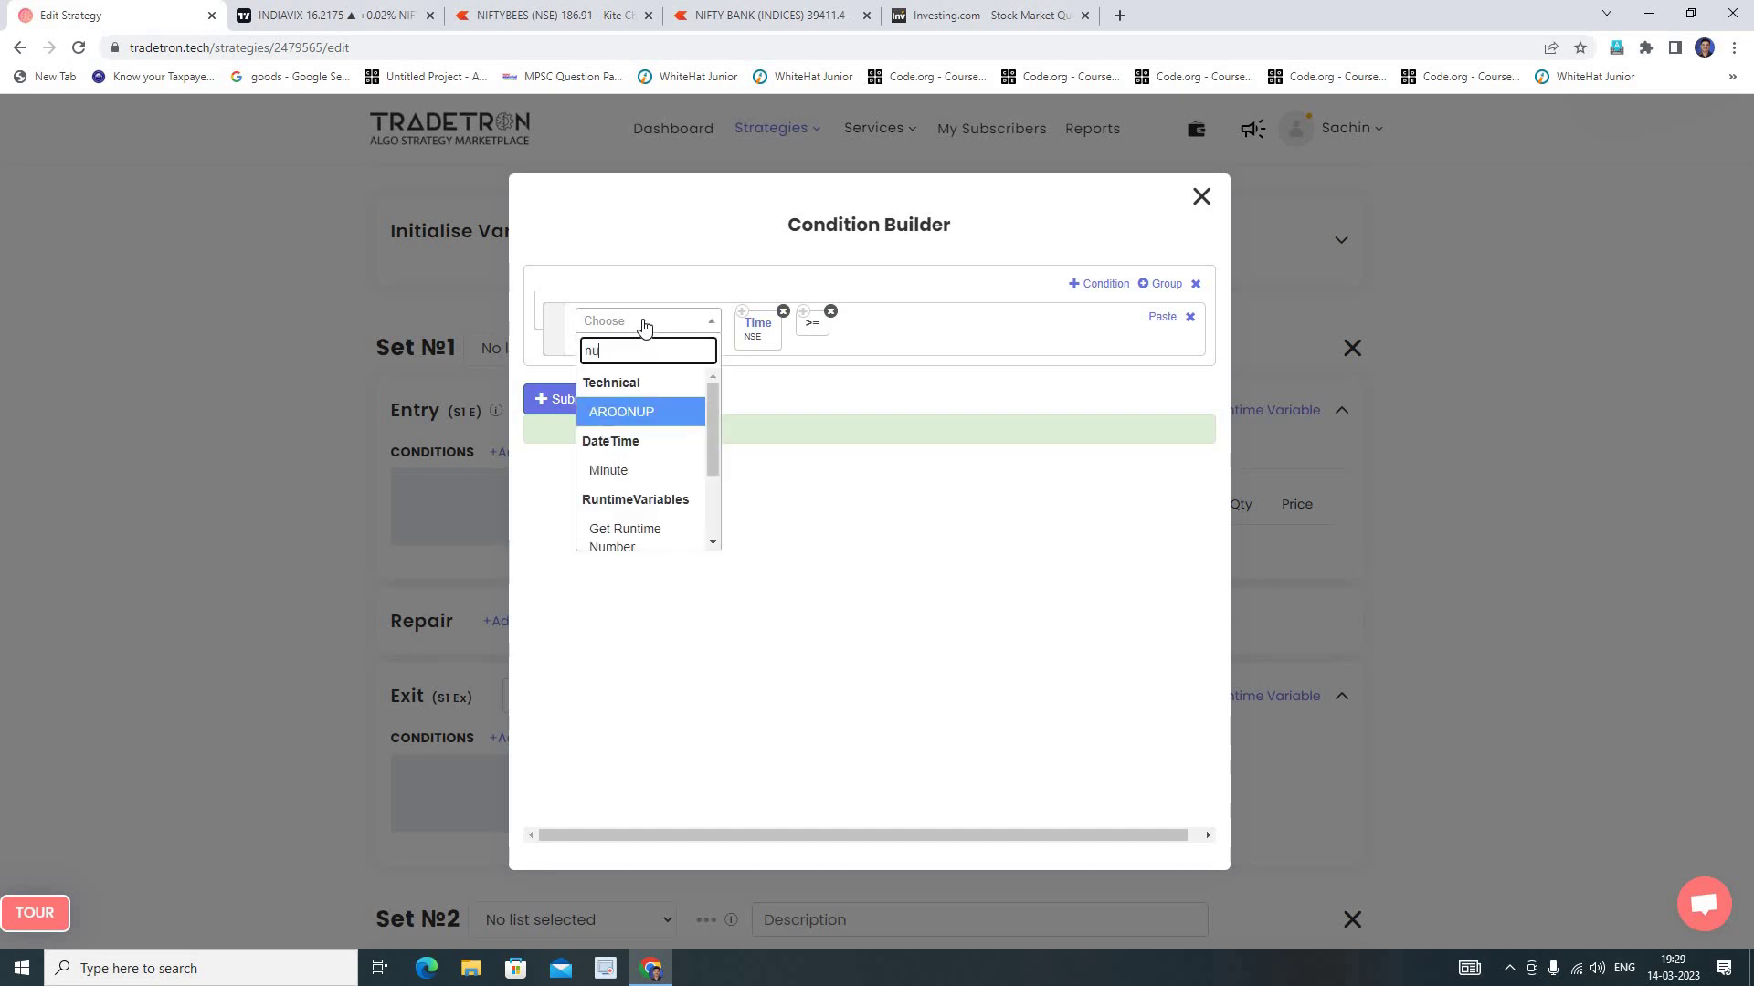
click(658, 518)
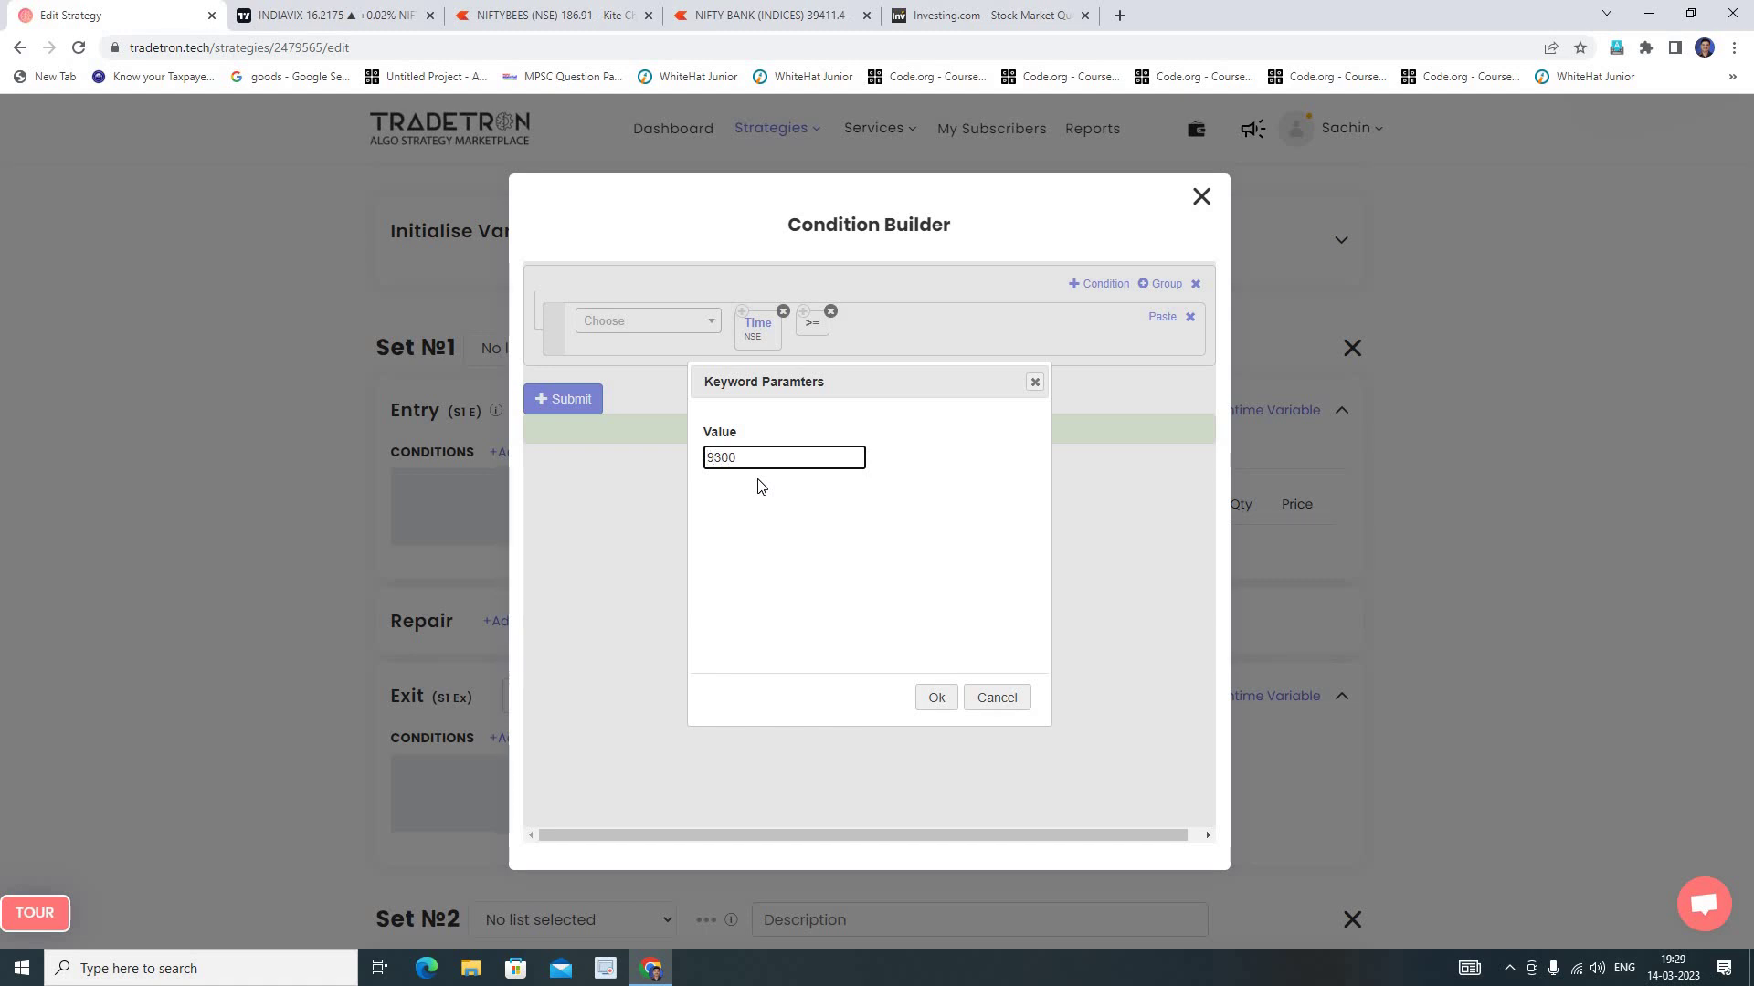
click(935, 702)
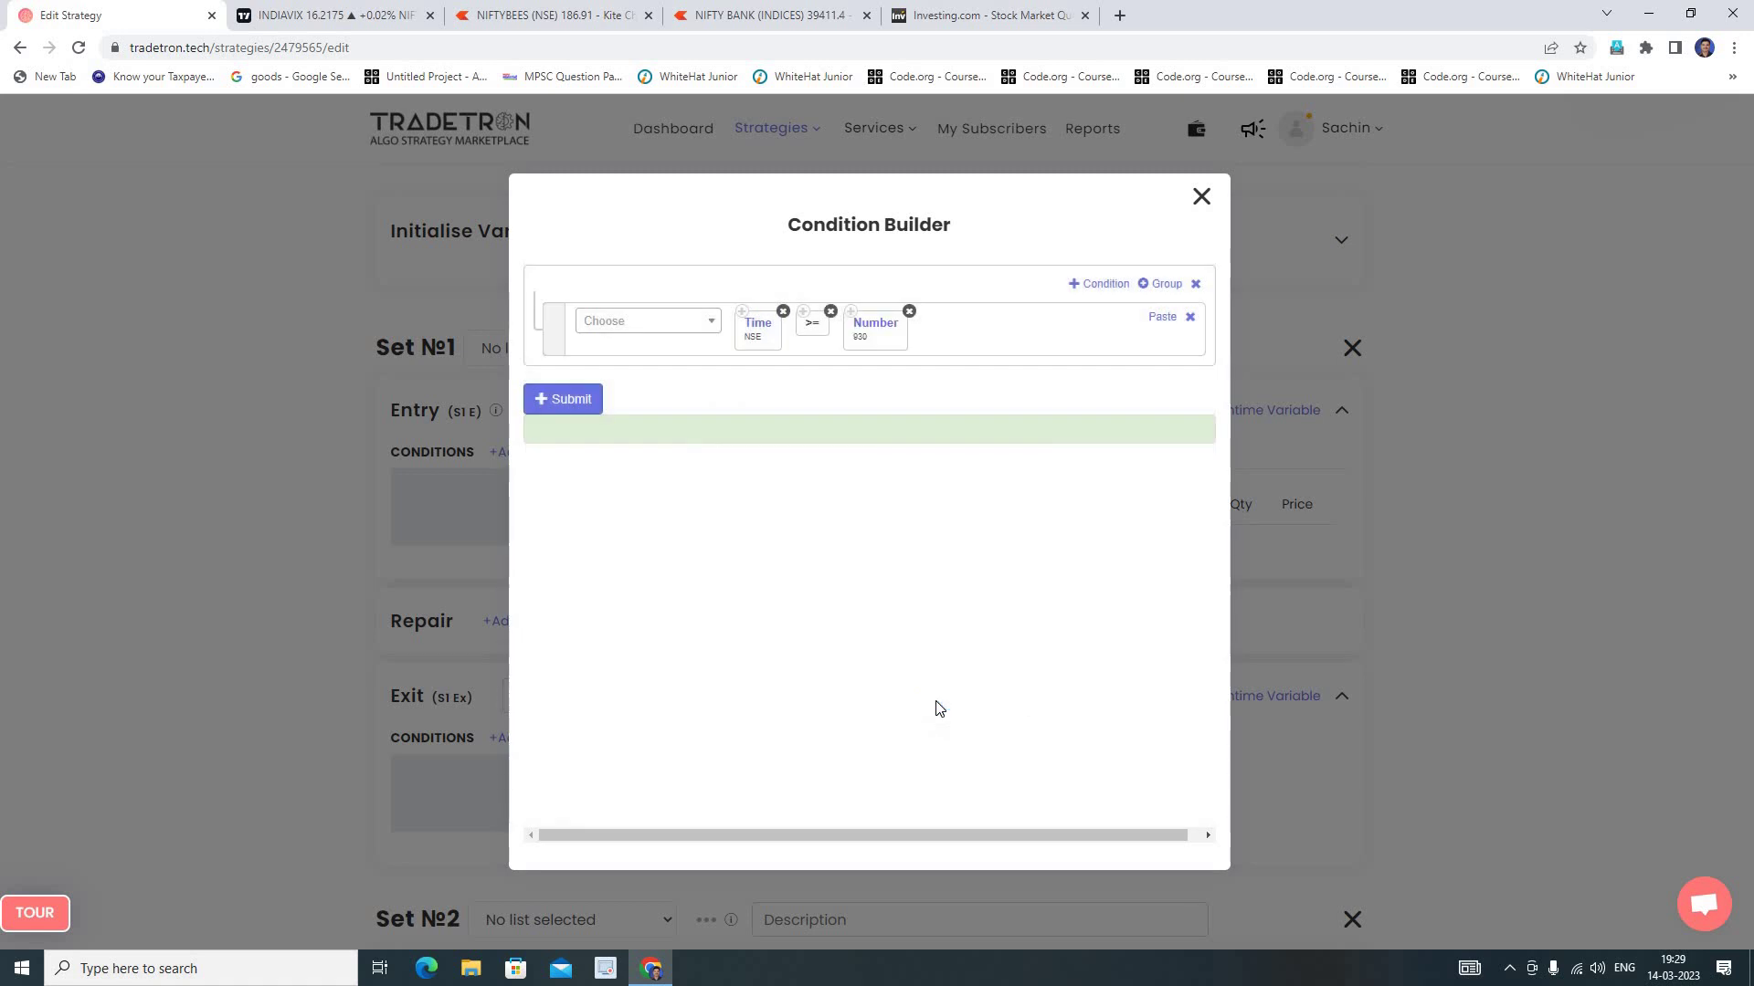
Add a second AND condition with the Positions Detail keyword, choosing condition type Entry and transaction type S.
click(1094, 291)
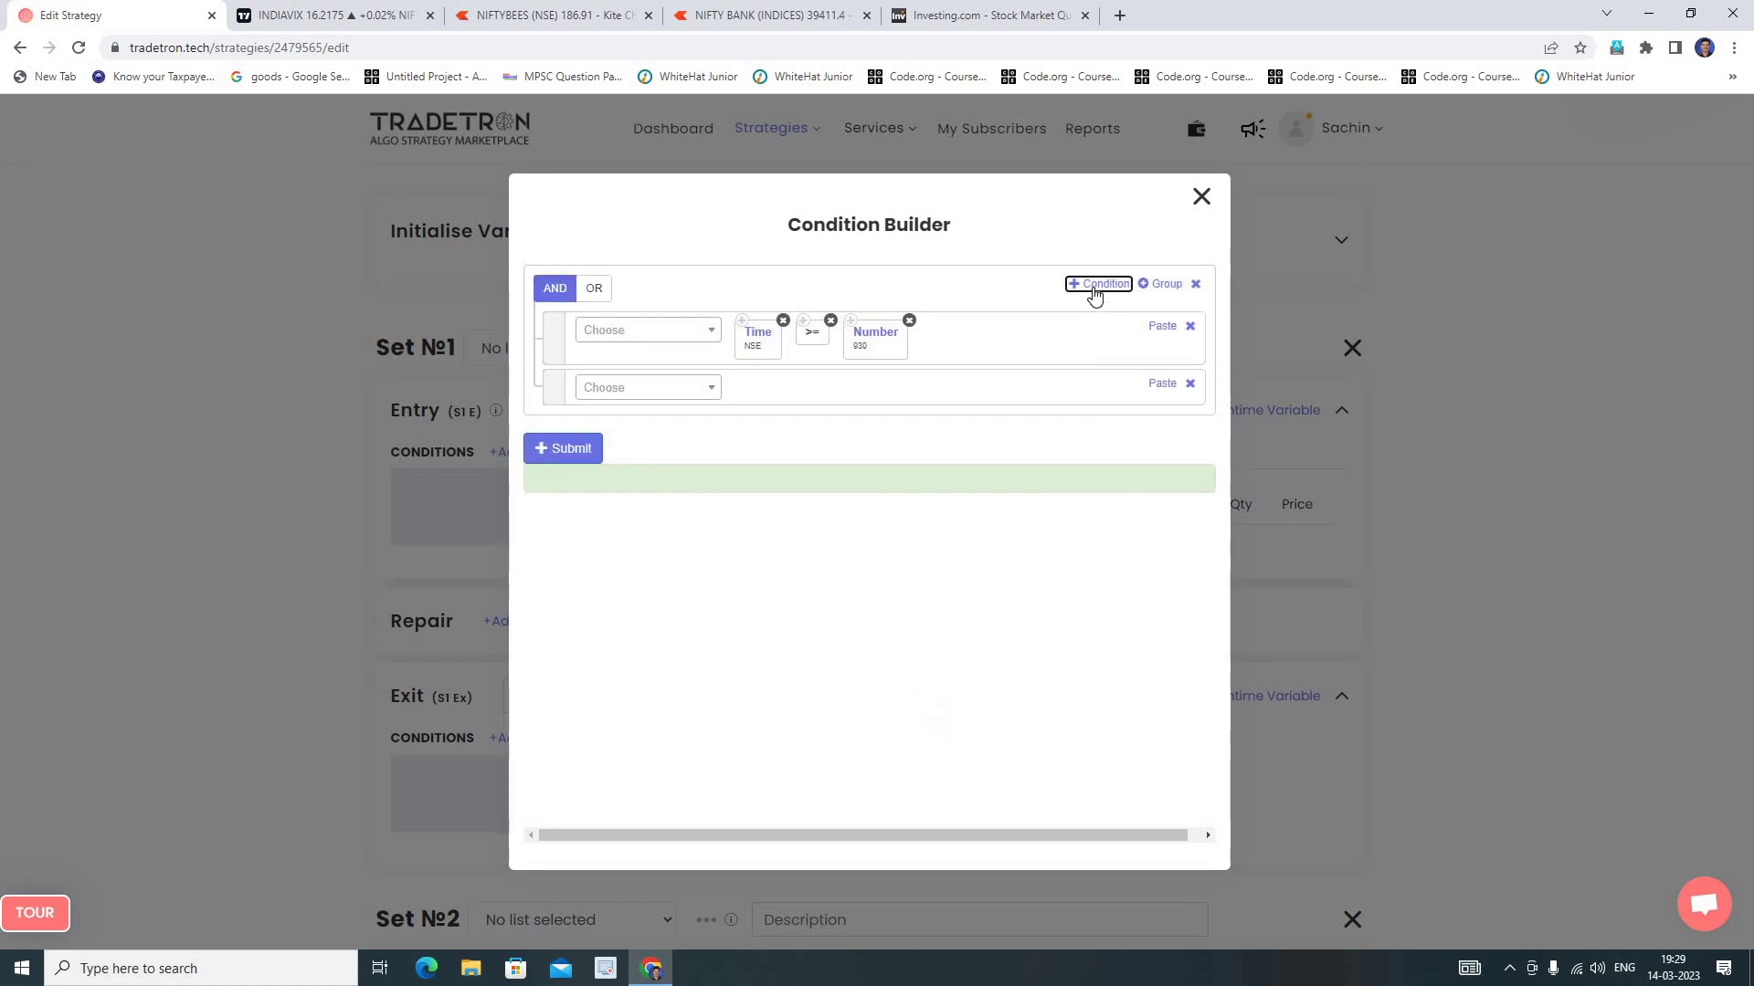
click(656, 396)
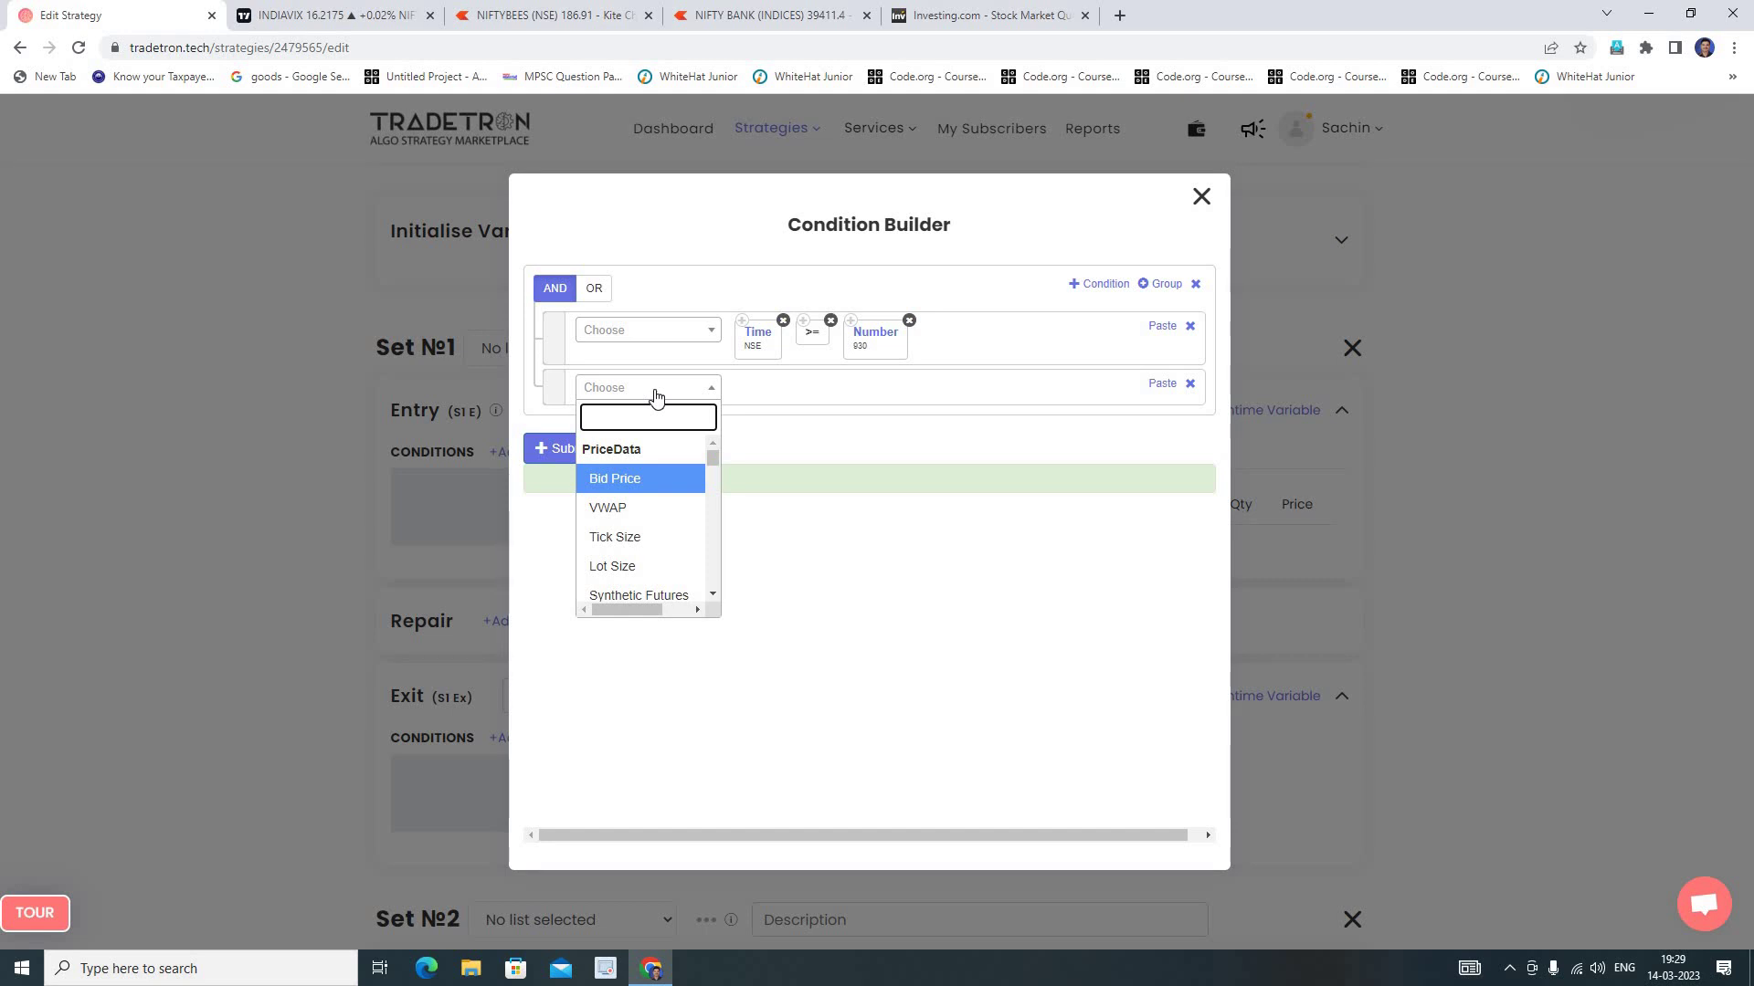
text(posi)
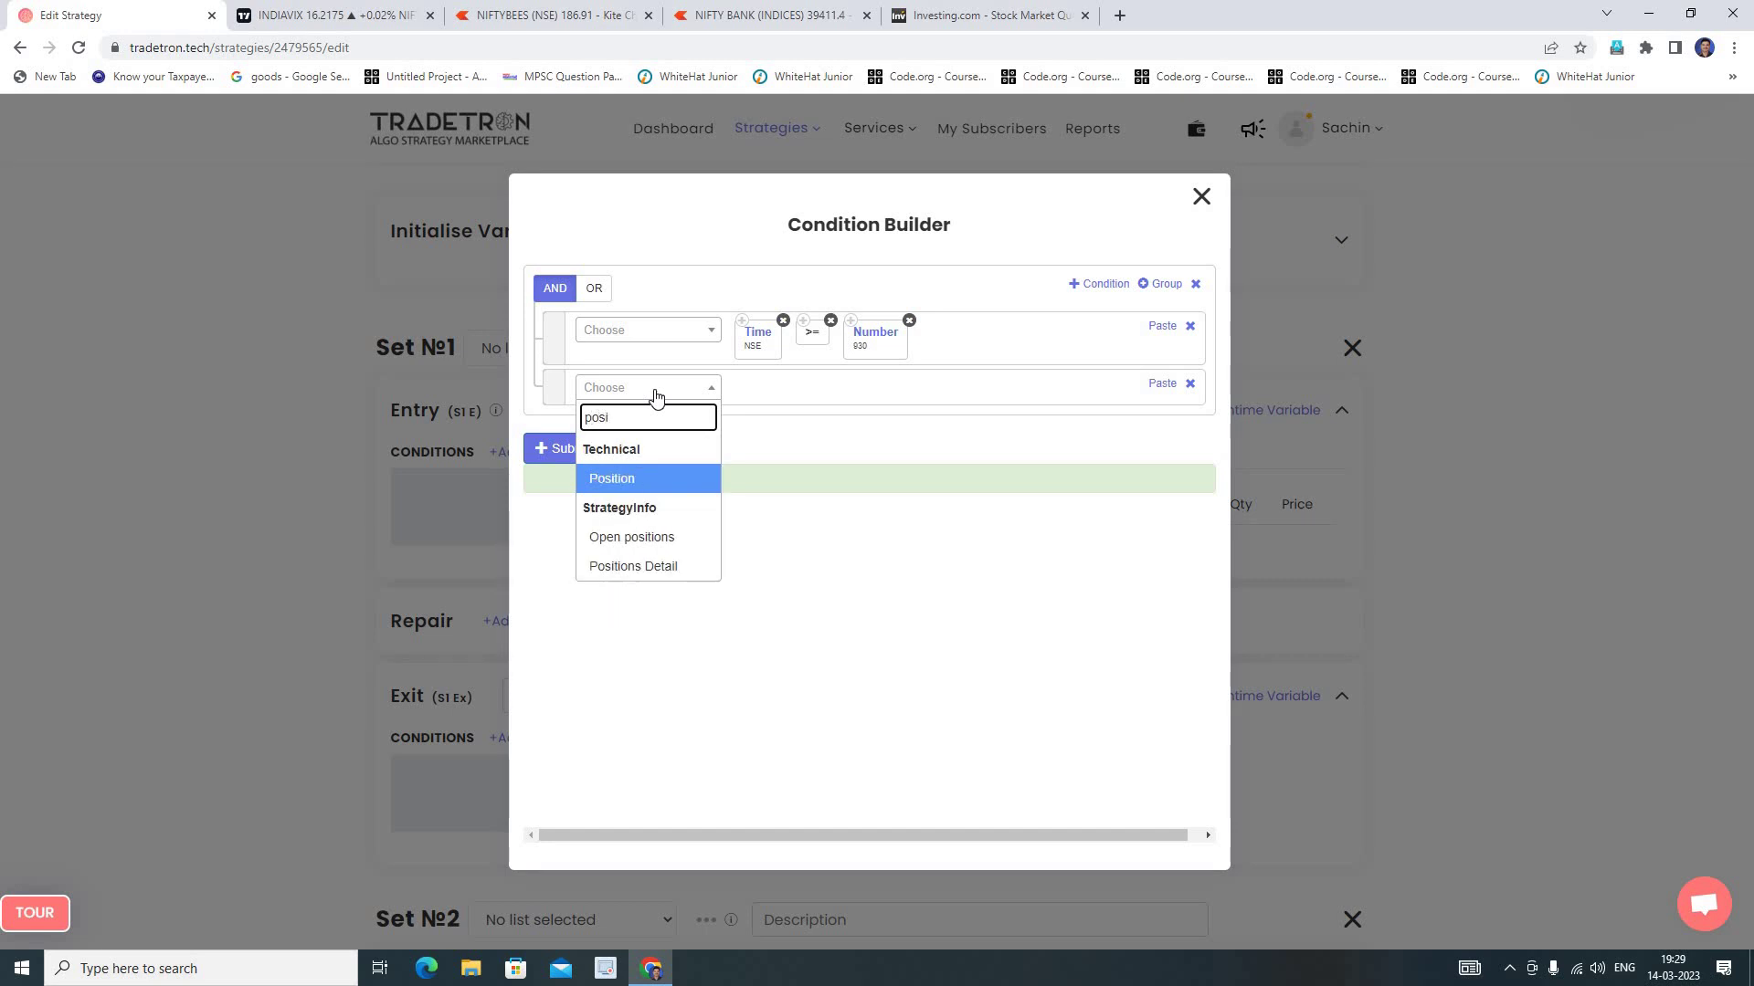
click(655, 568)
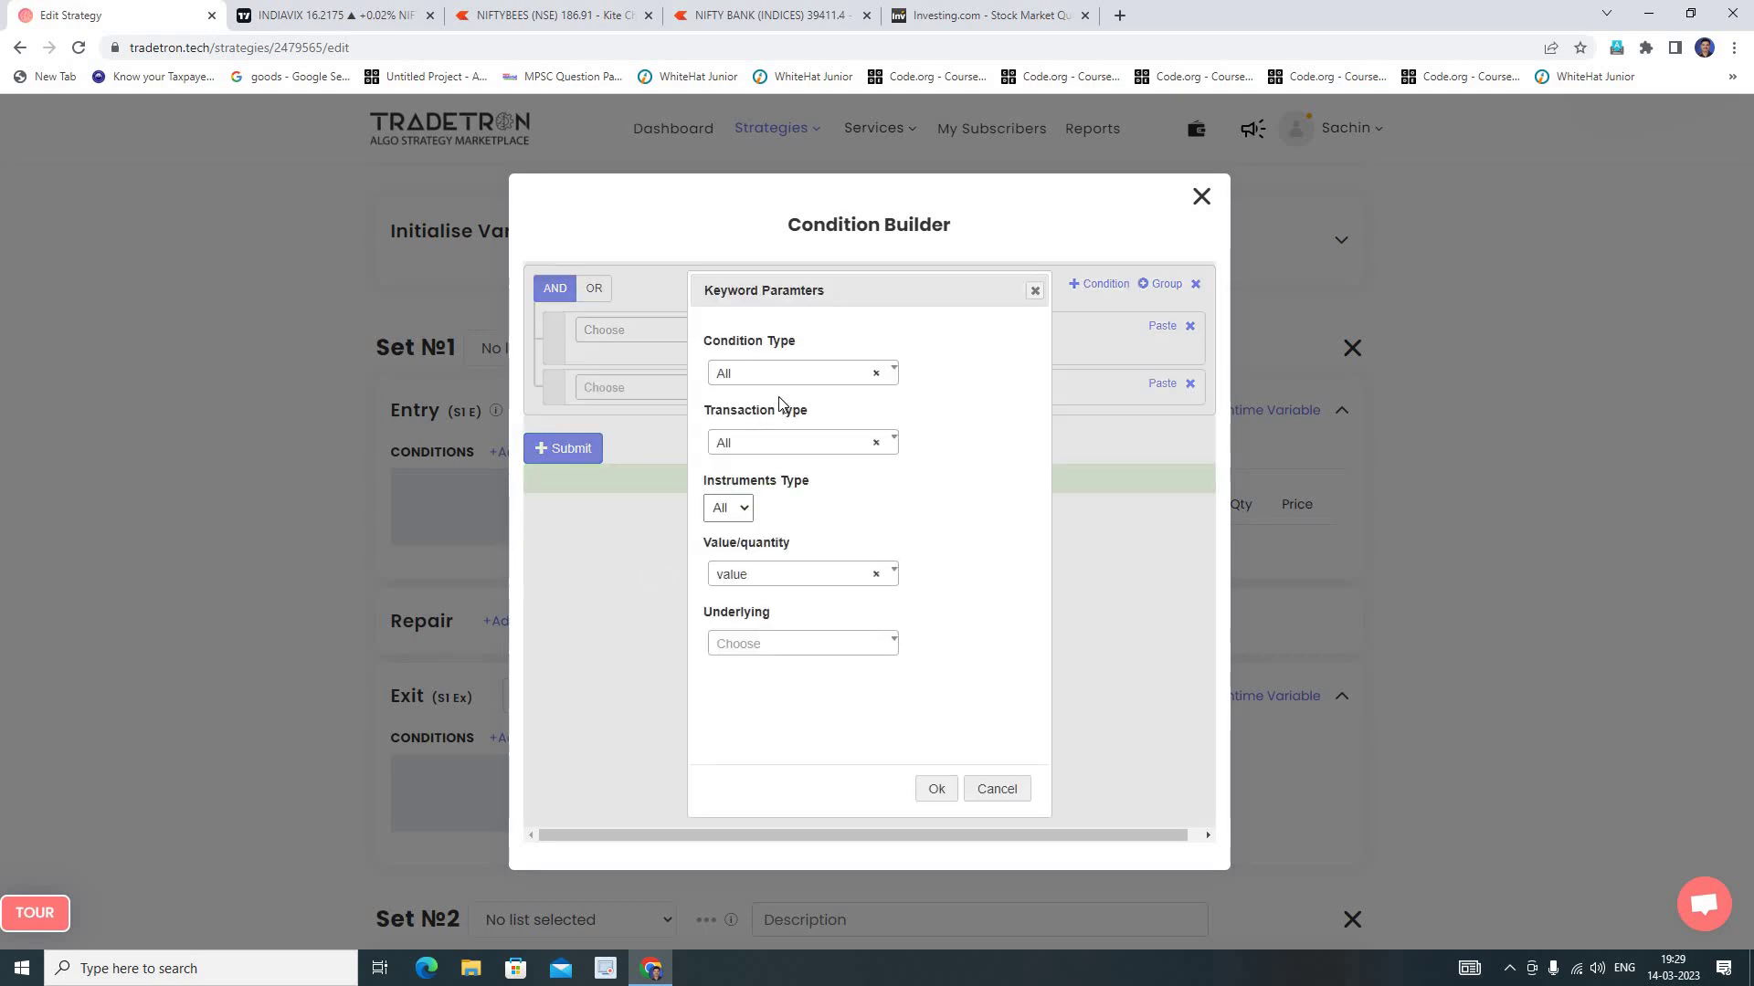
click(784, 375)
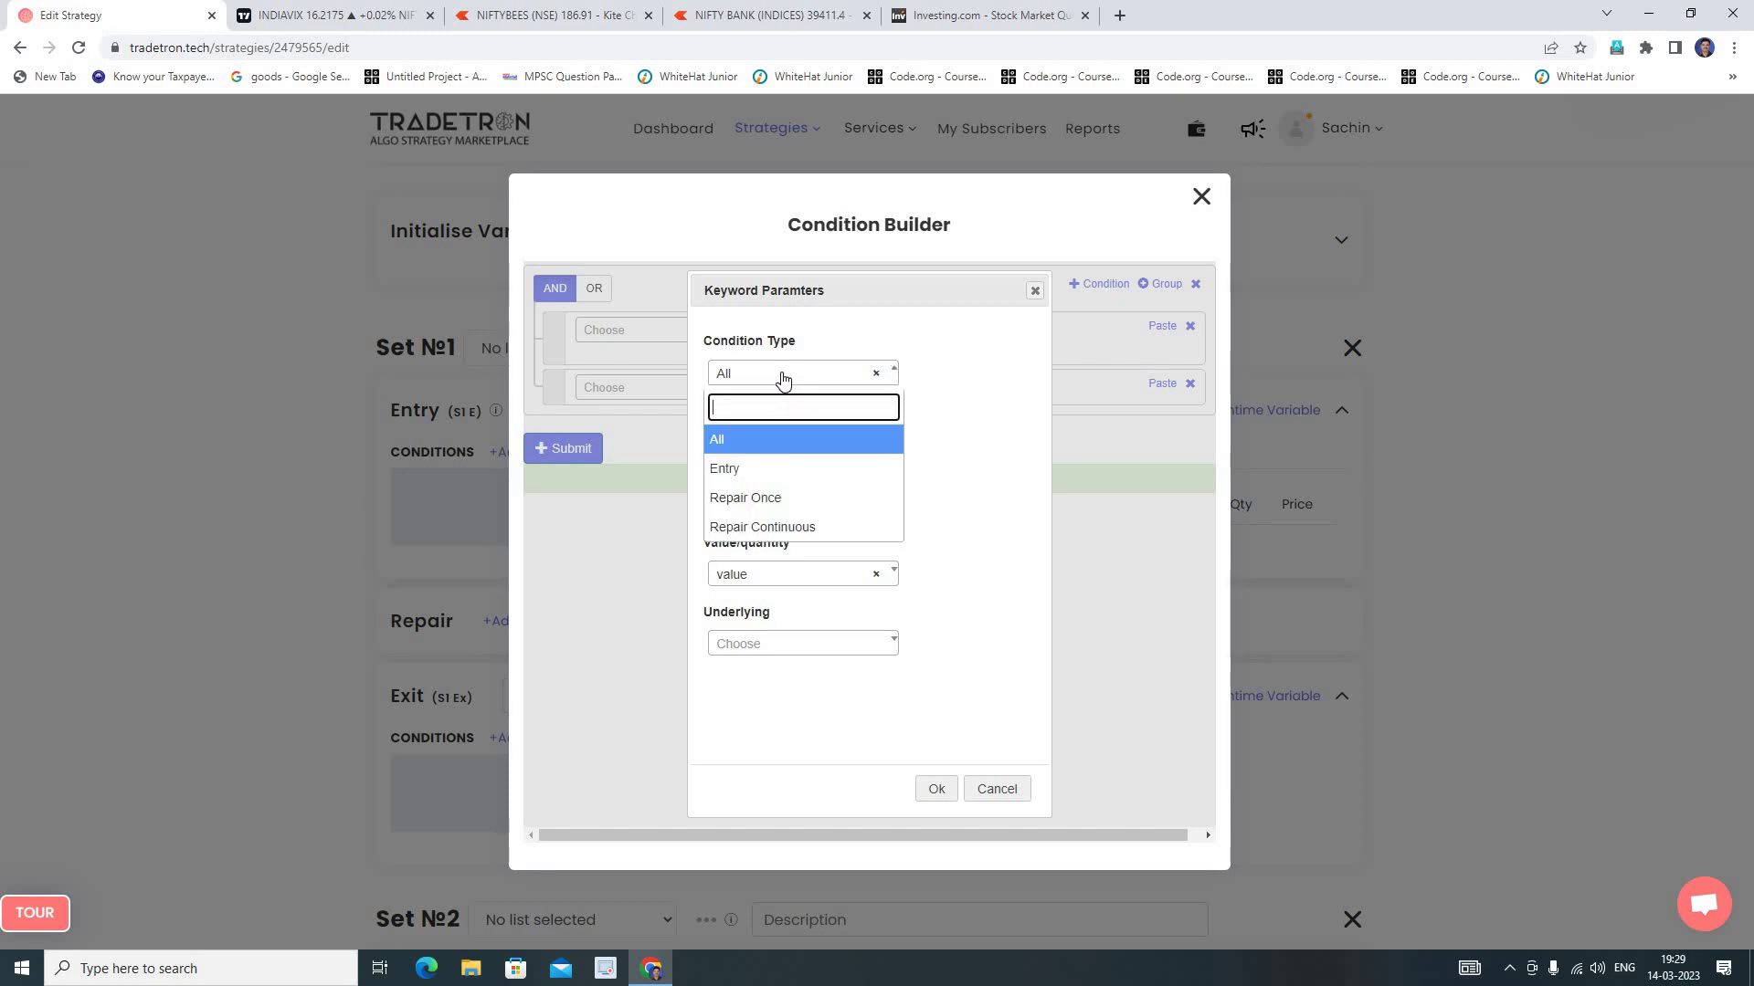
click(762, 469)
click(750, 444)
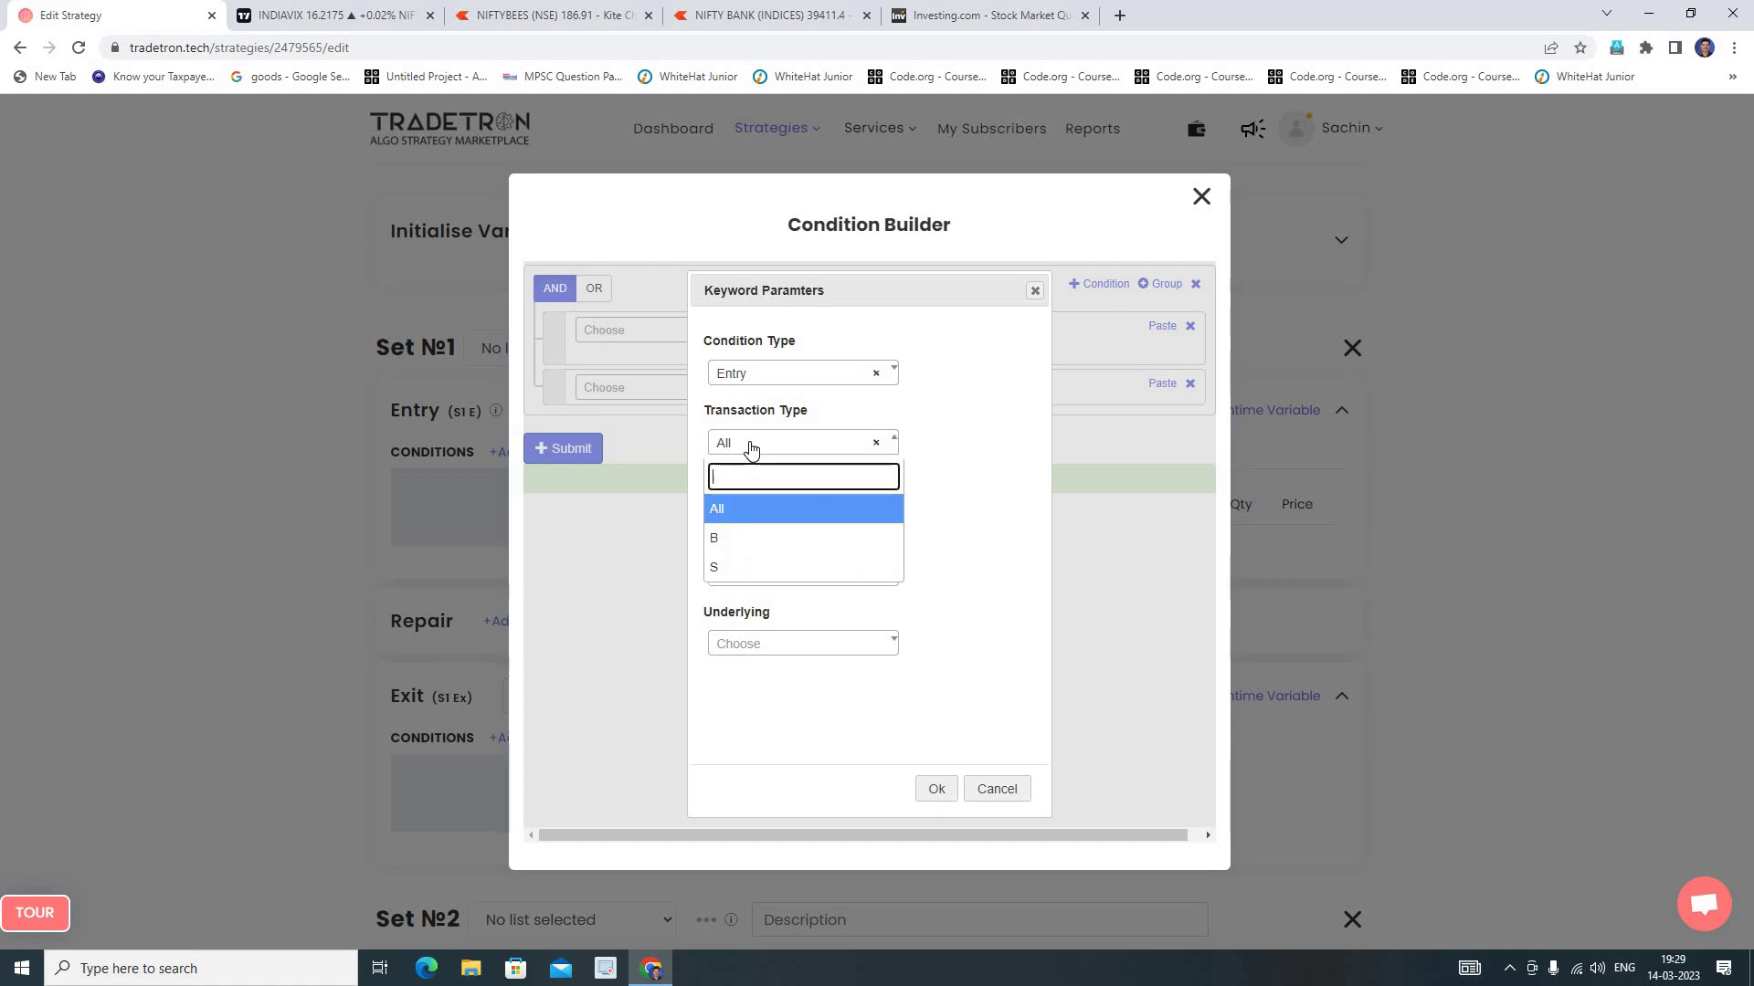
click(742, 570)
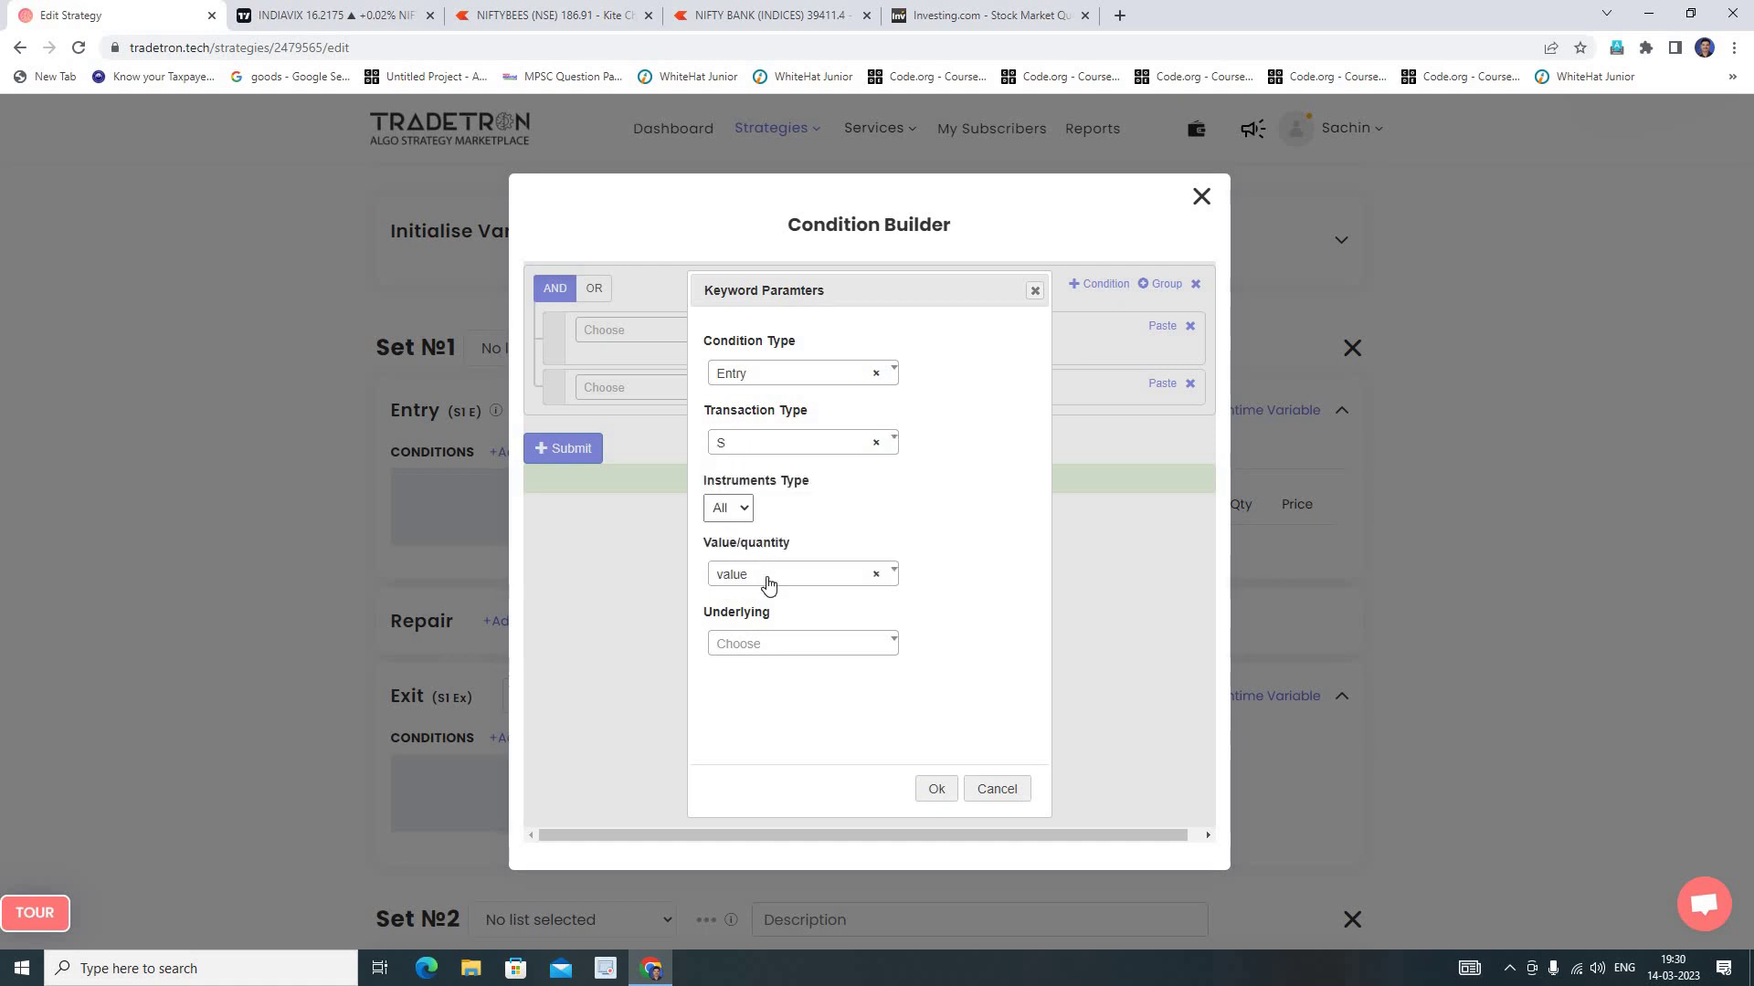
Set Positions Detail to return quantity for the underlying NIFTY BANK and insert the keyword into the condition.
click(767, 585)
click(757, 662)
click(762, 650)
text(nifty)
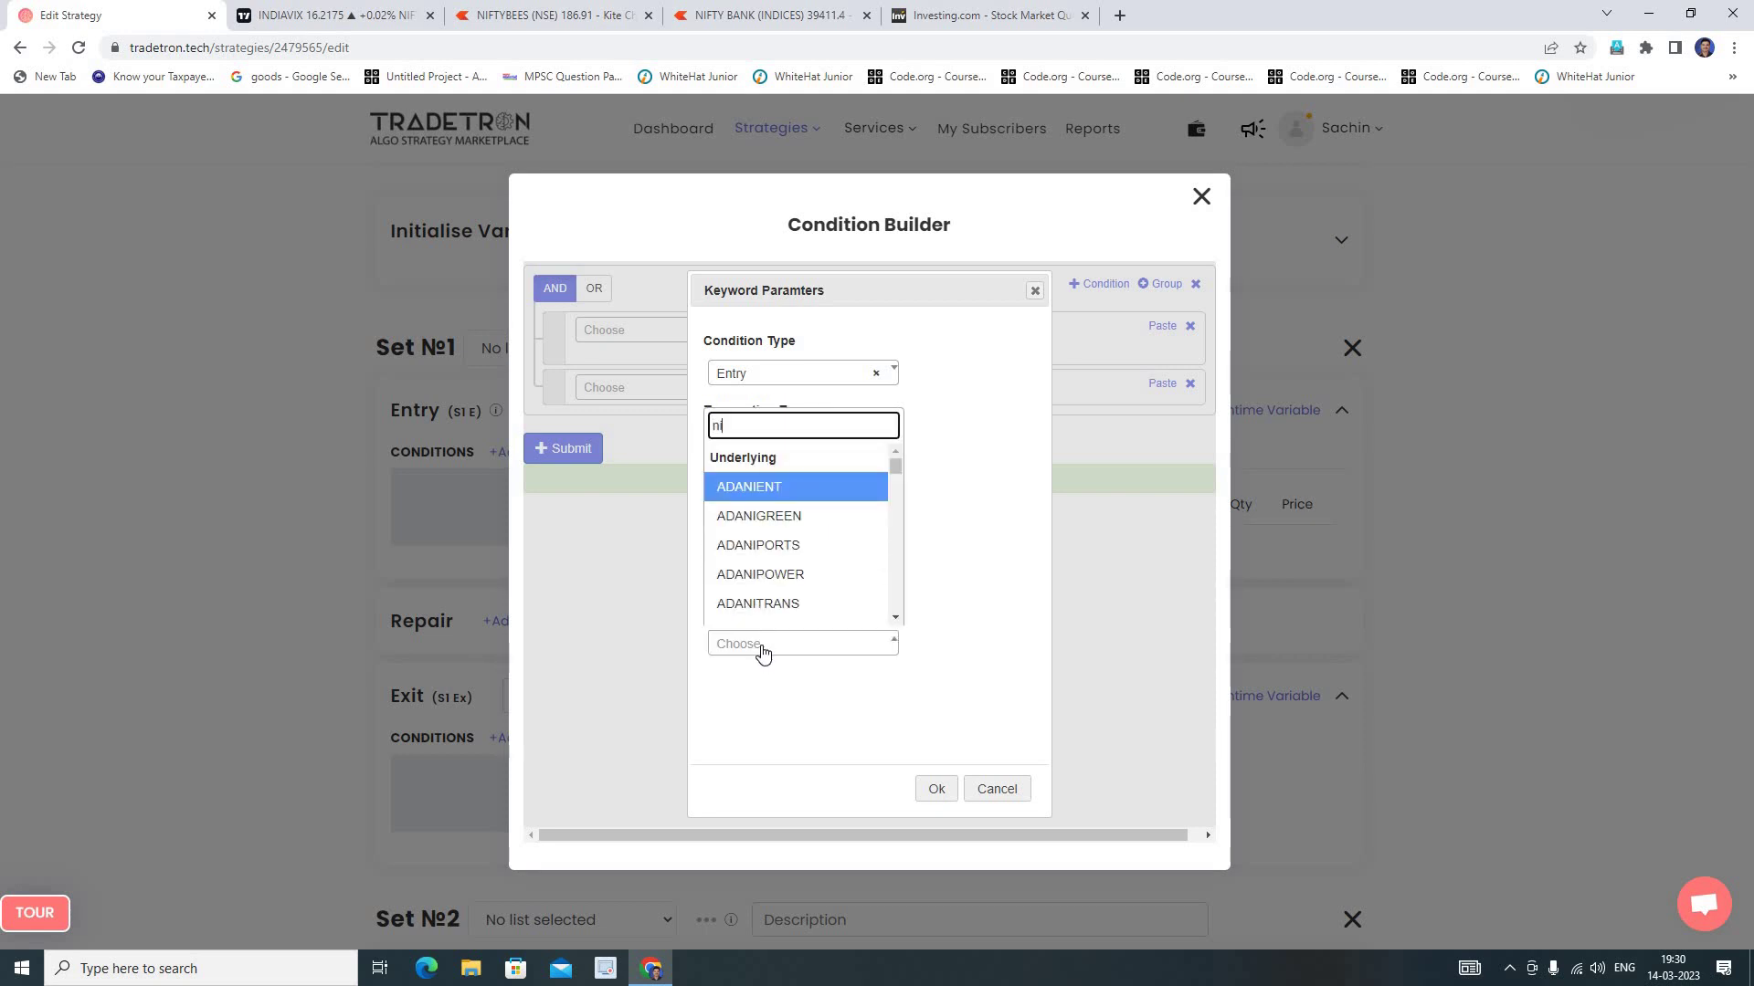
click(896, 618)
scroll(868, 612, down, 2)
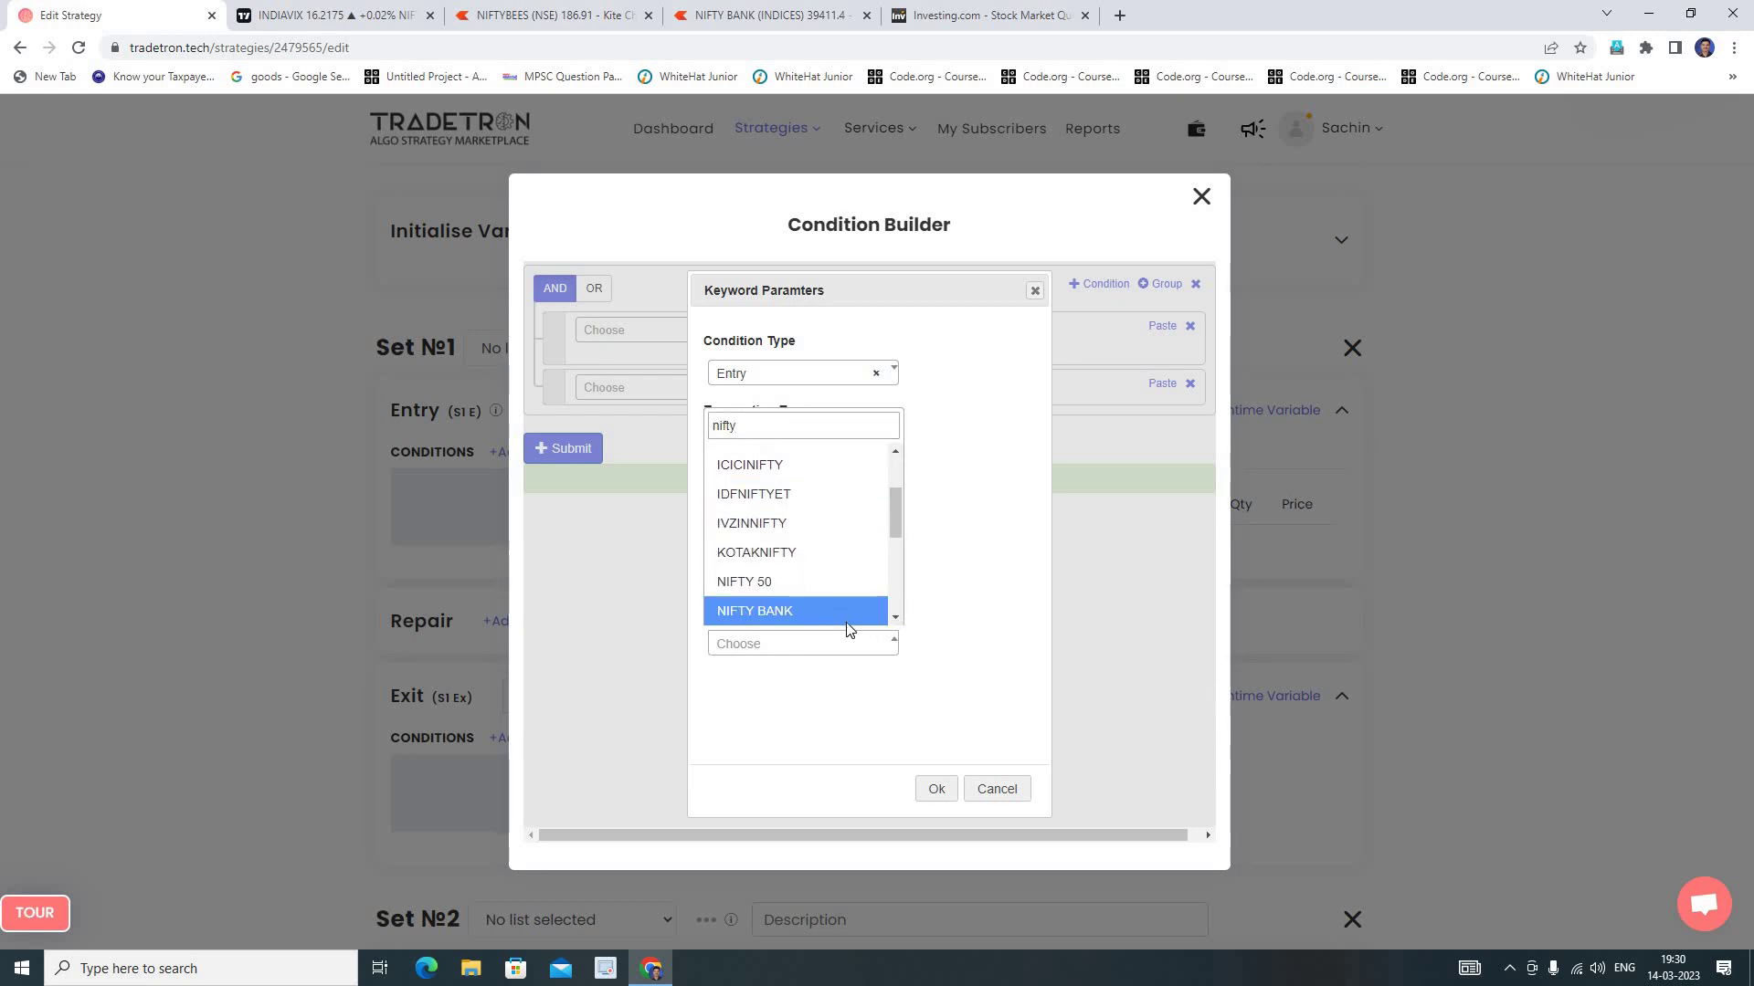
click(796, 610)
click(938, 789)
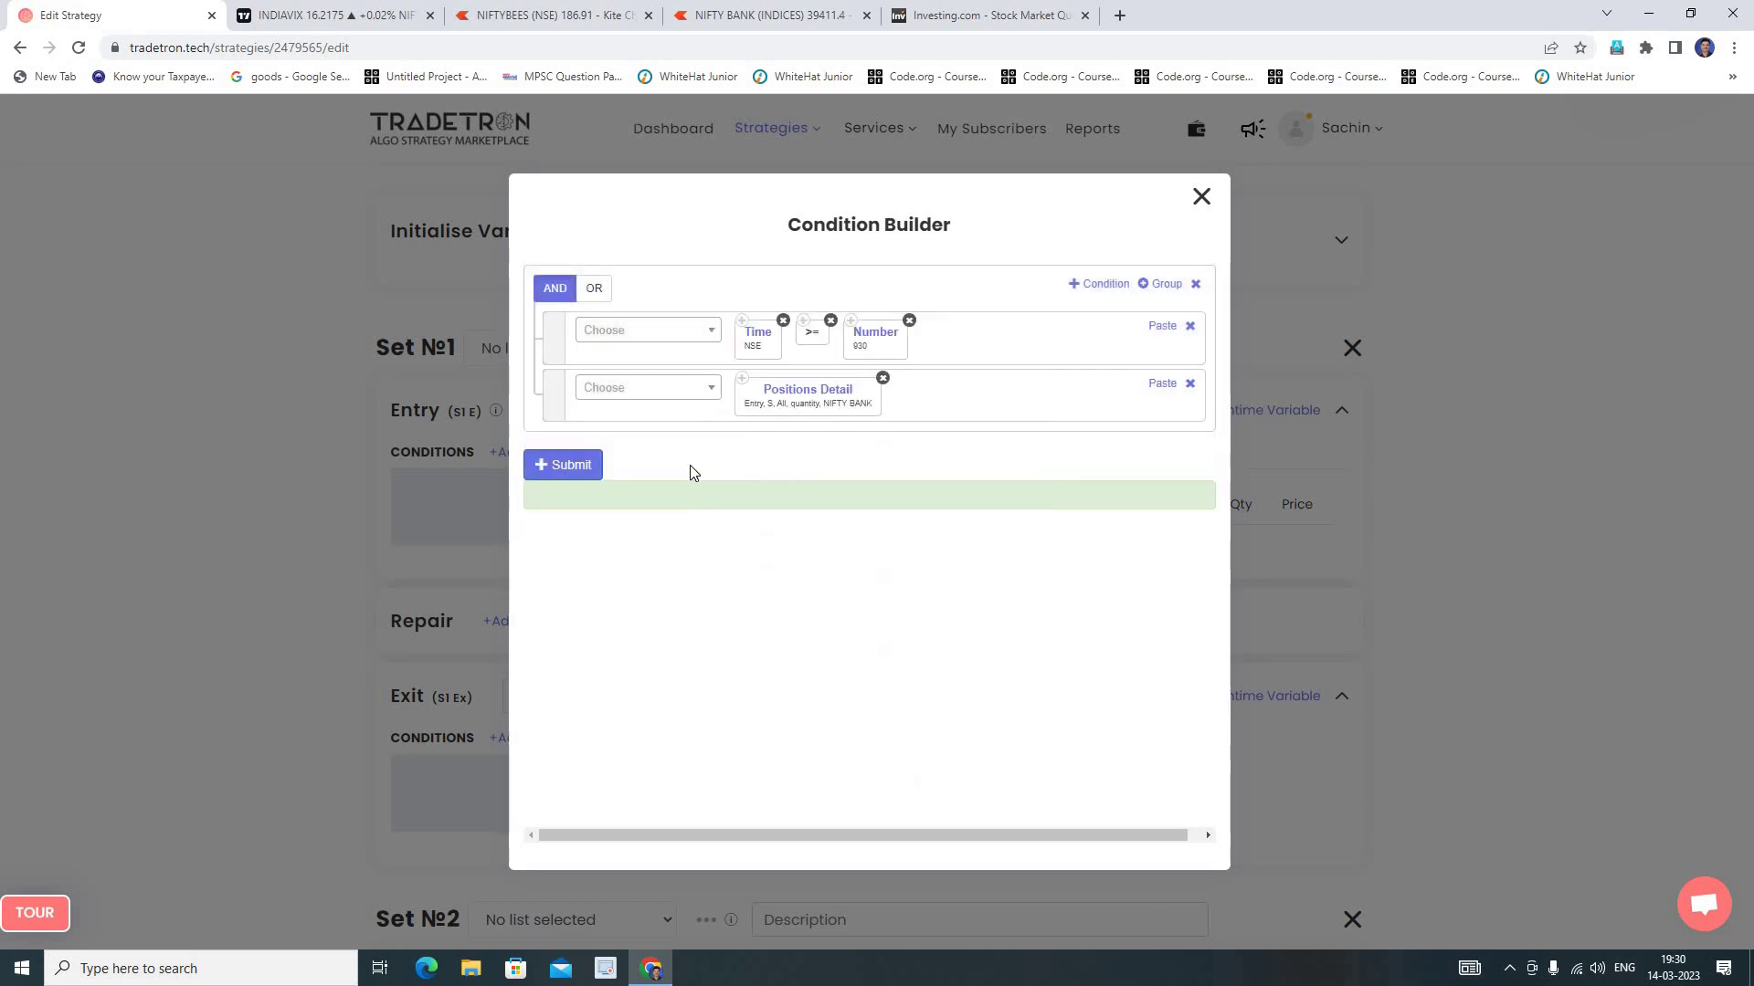
Complete the Positions Detail condition with the == operator and a Number keyword valued 0.
click(642, 393)
scroll(714, 460, down, 3)
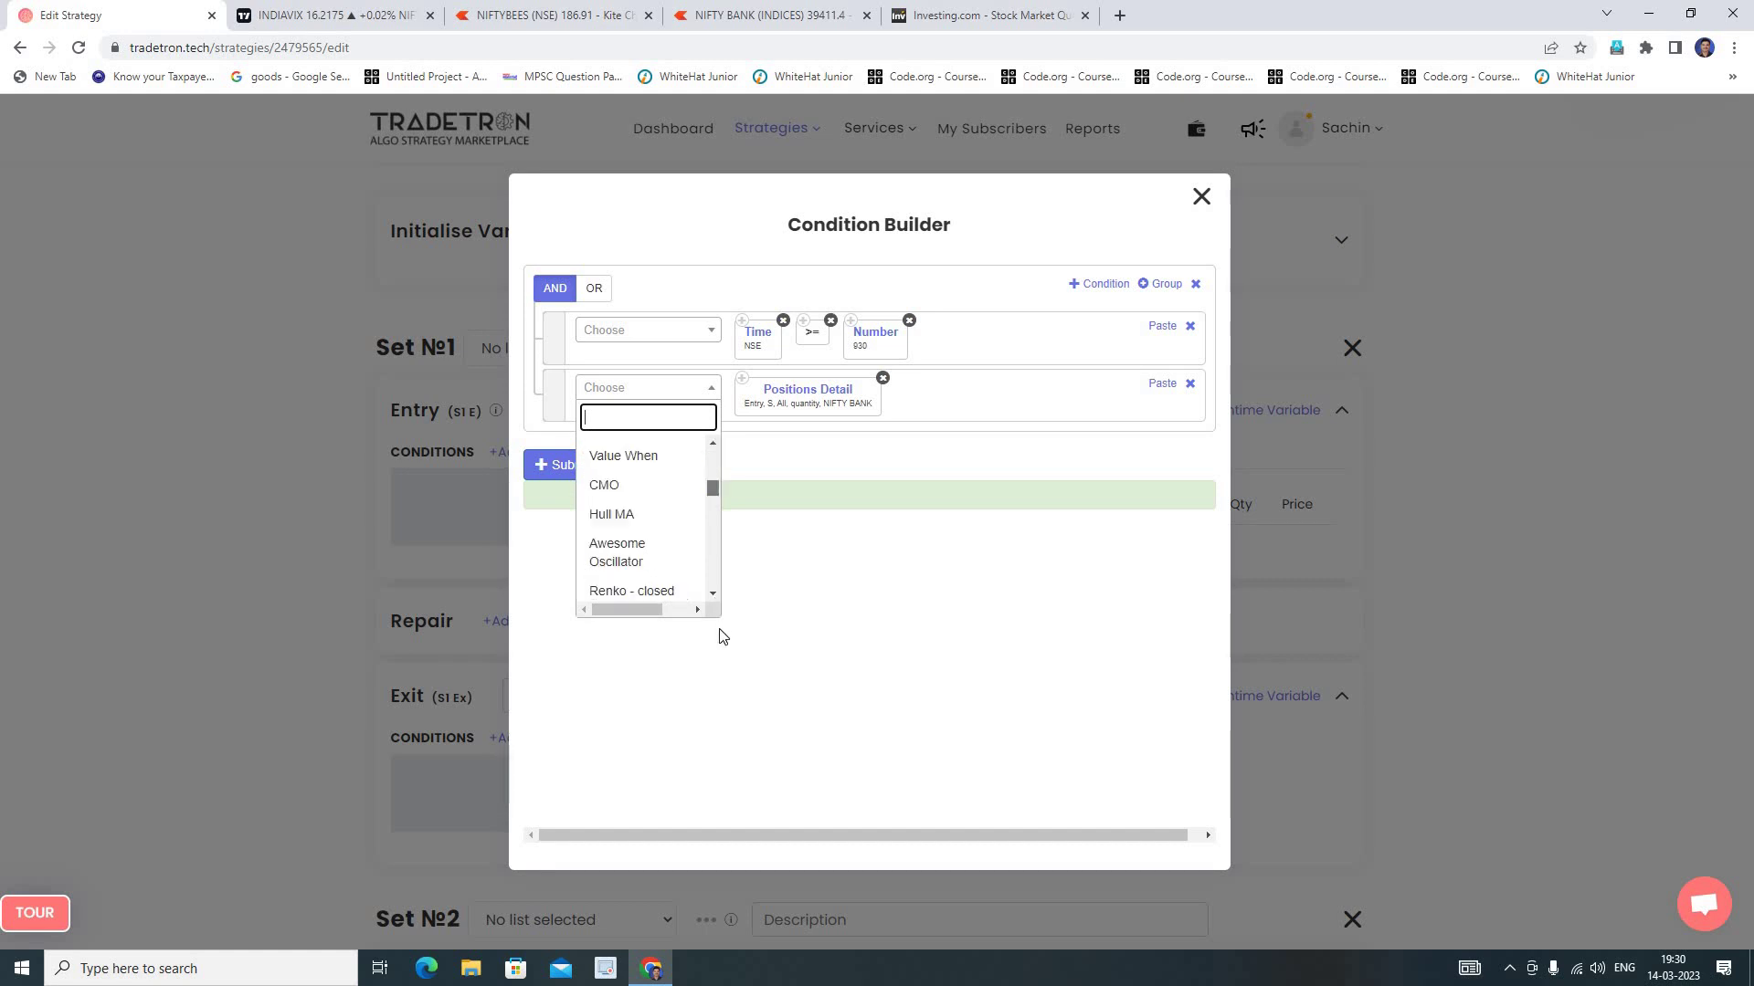
scroll(645, 540, up, 5)
click(628, 482)
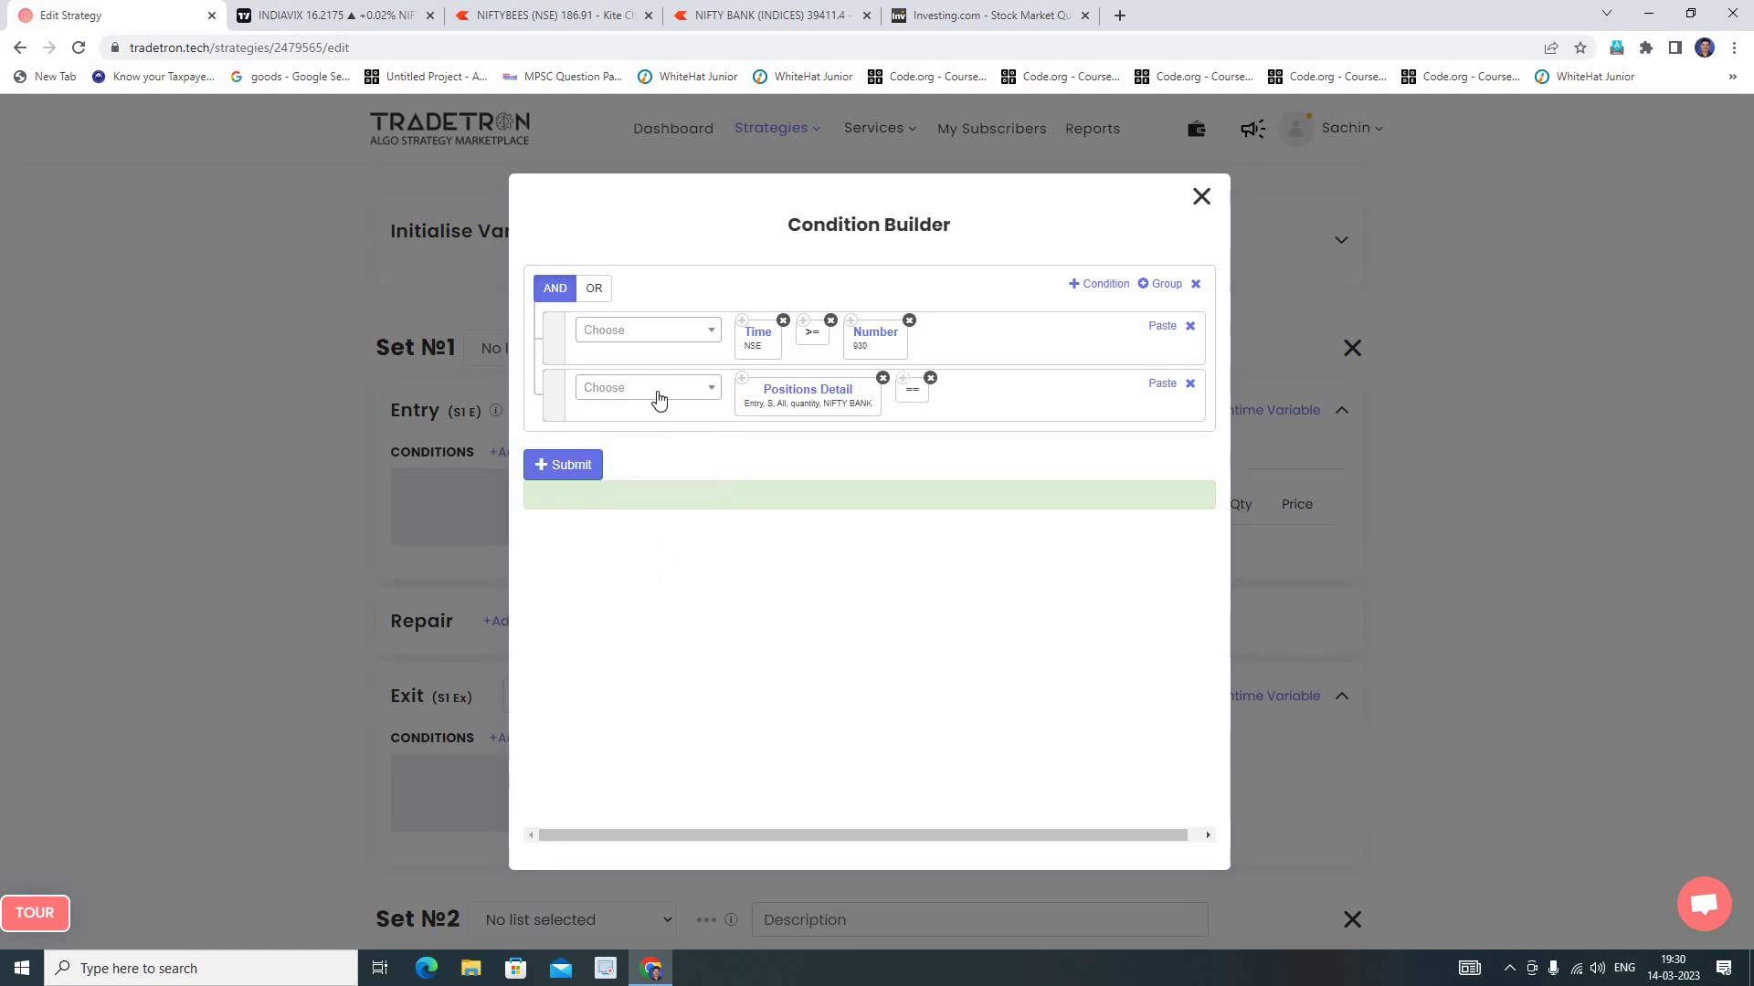
click(658, 399)
text(num)
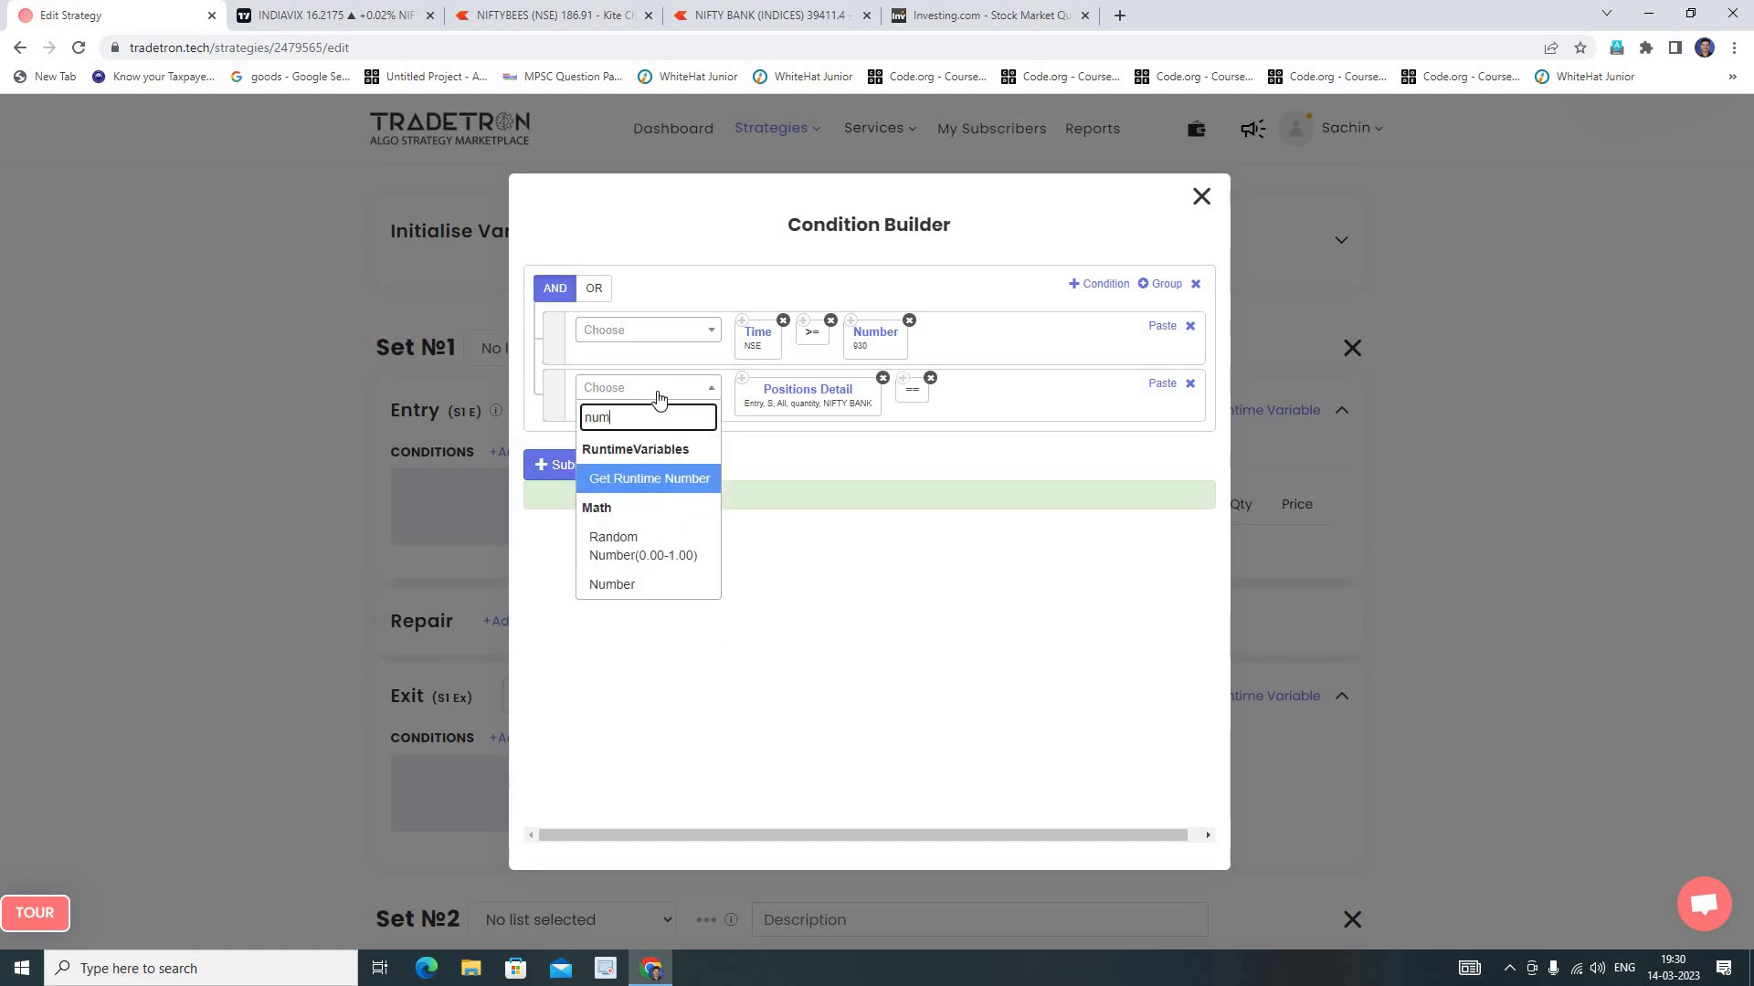
click(639, 585)
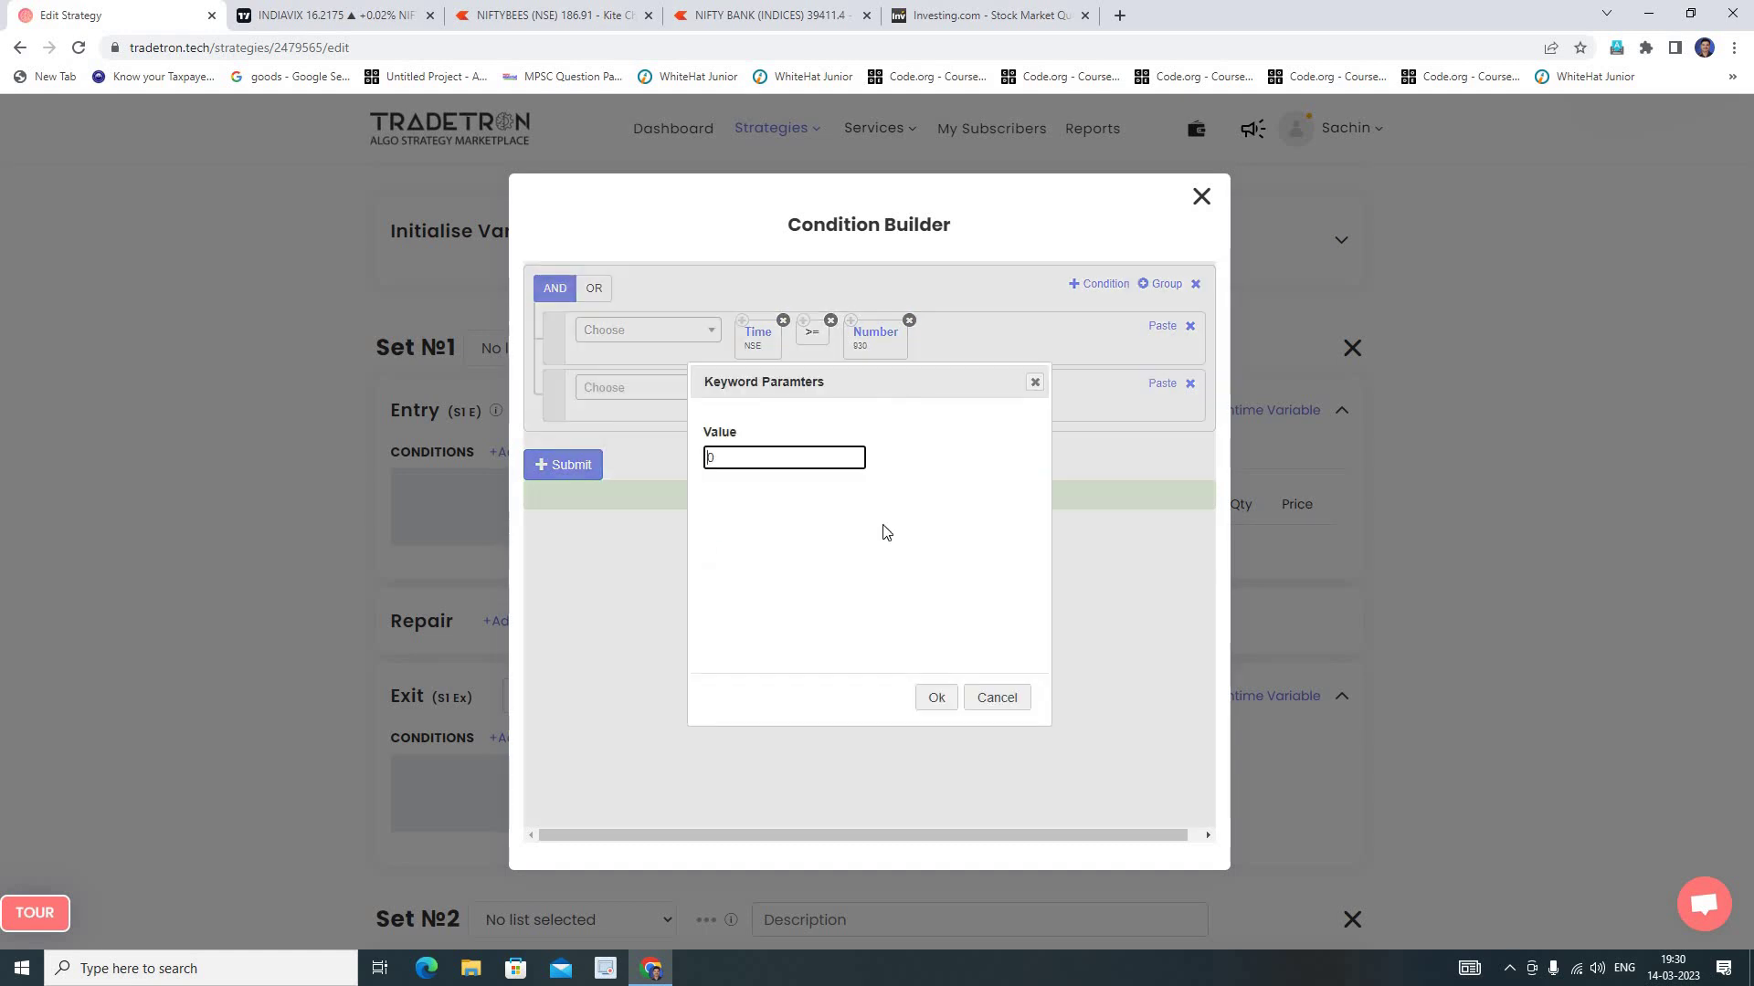
click(944, 699)
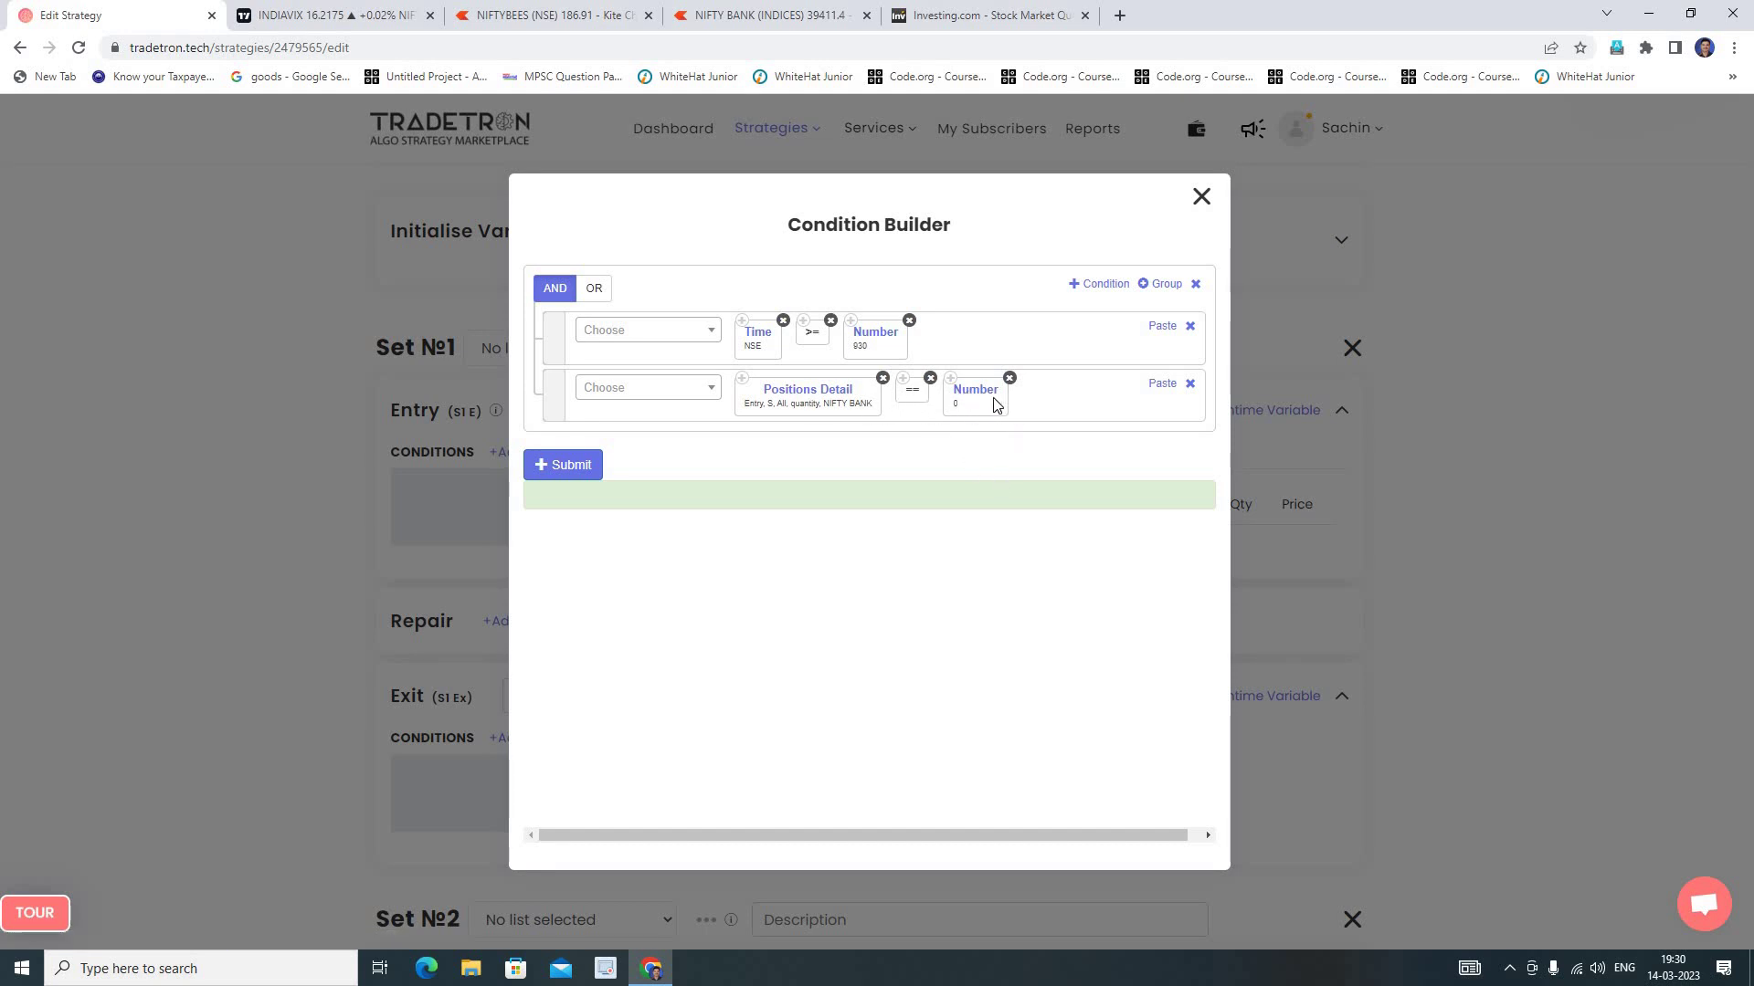
Add a third AND condition to the entry conditions and choose the Position keyword for it.
click(1103, 285)
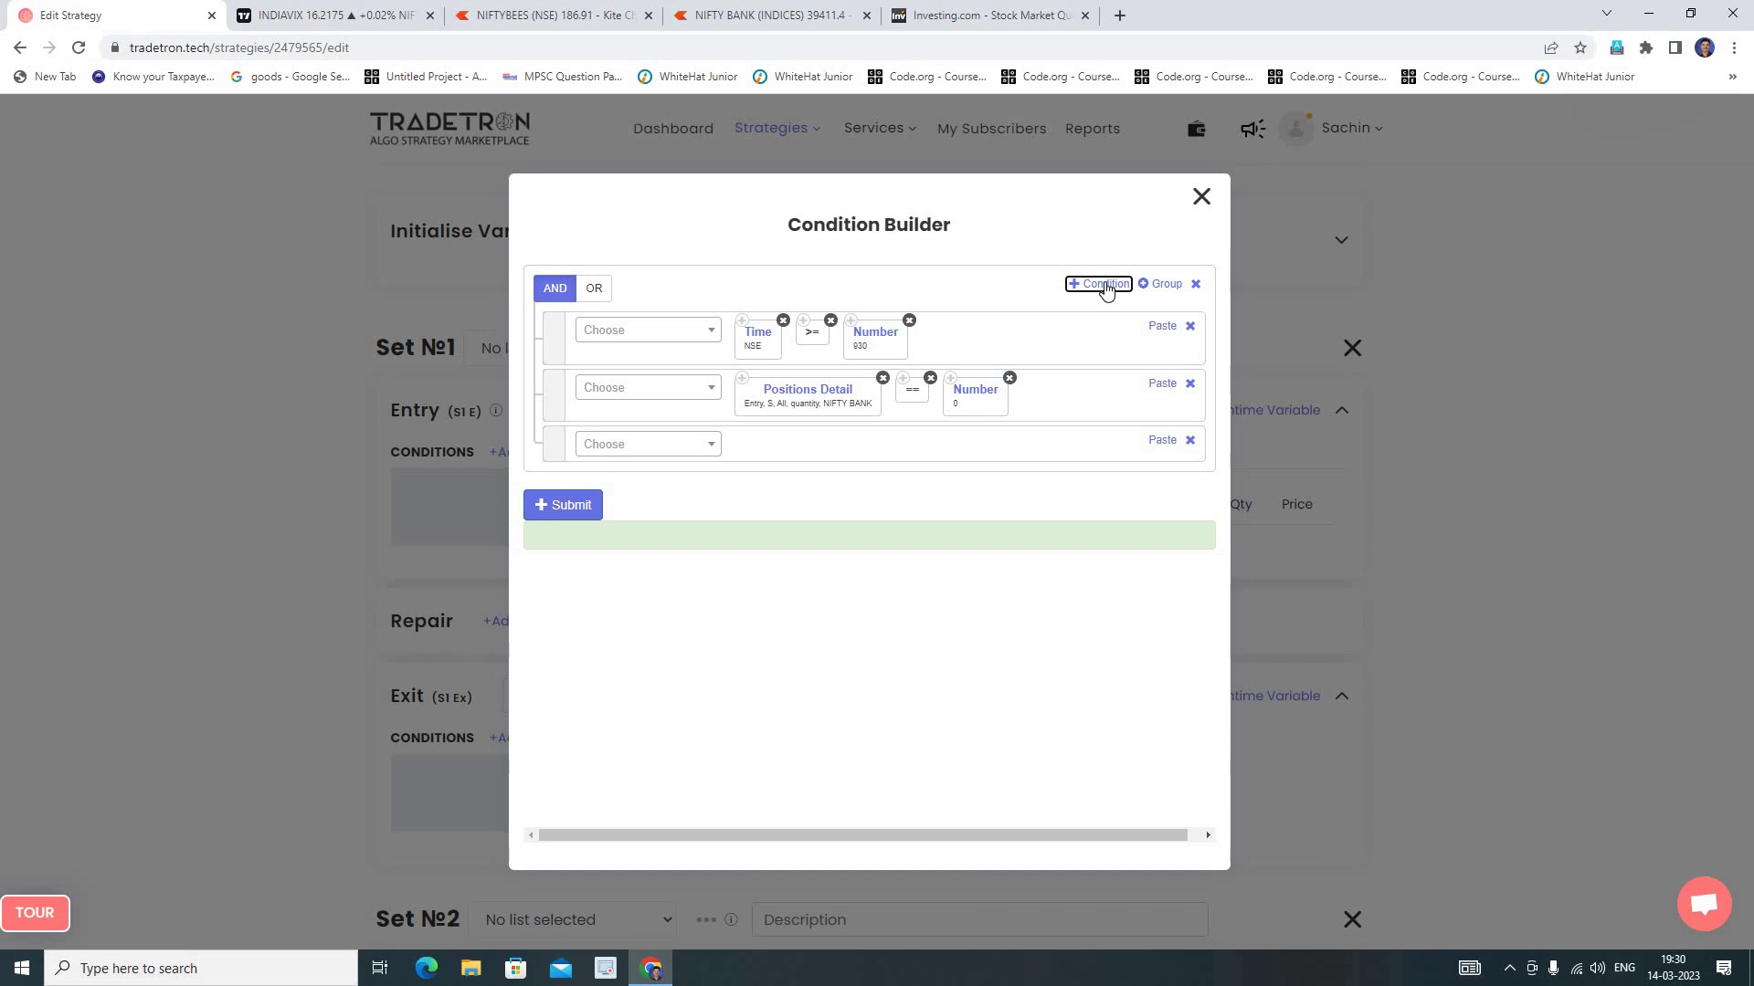
click(653, 449)
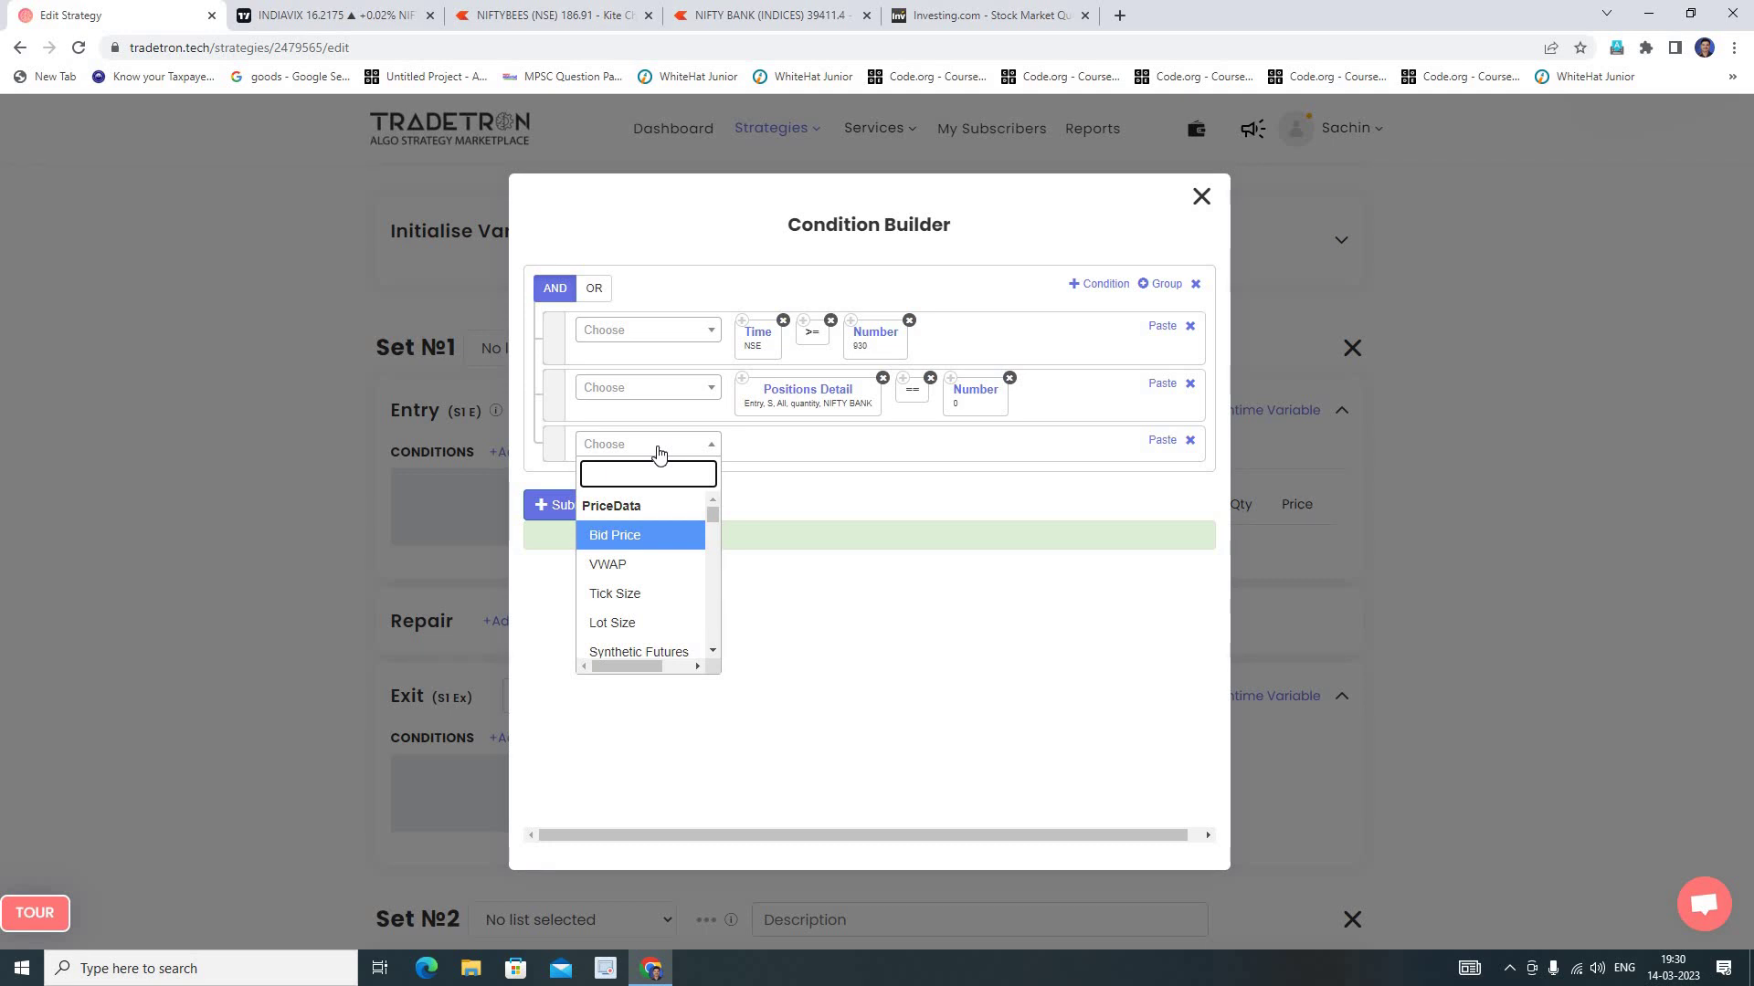
text(po)
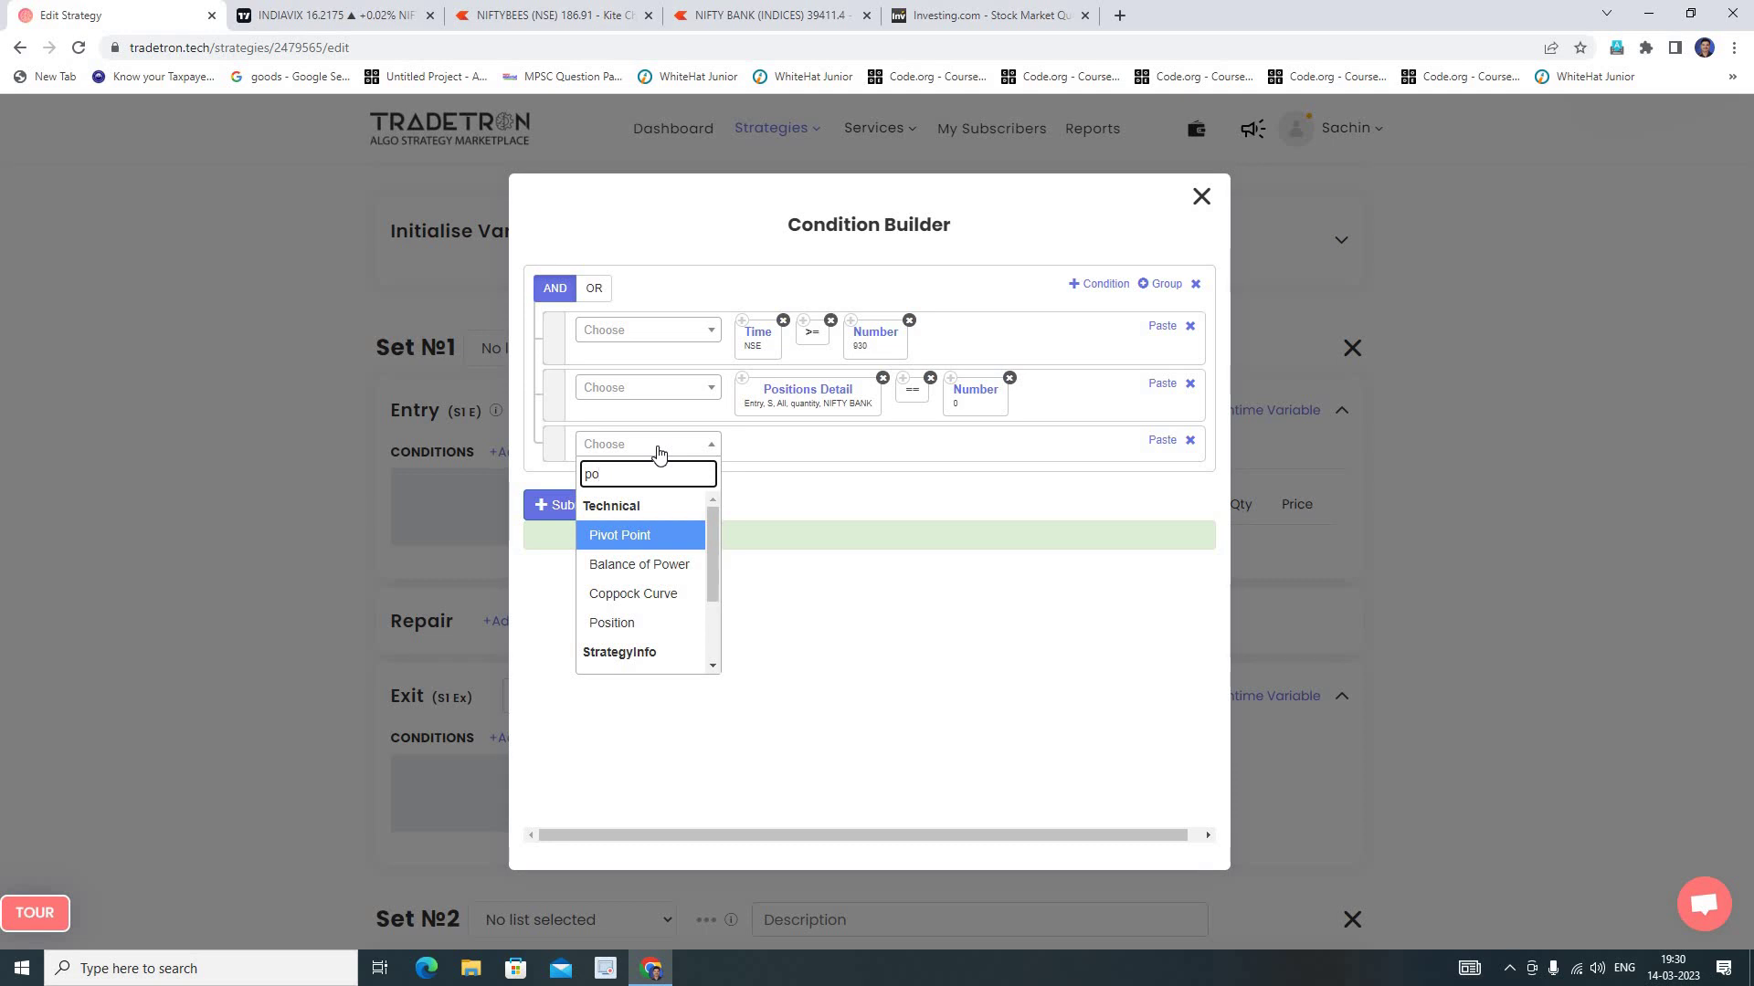
text(si)
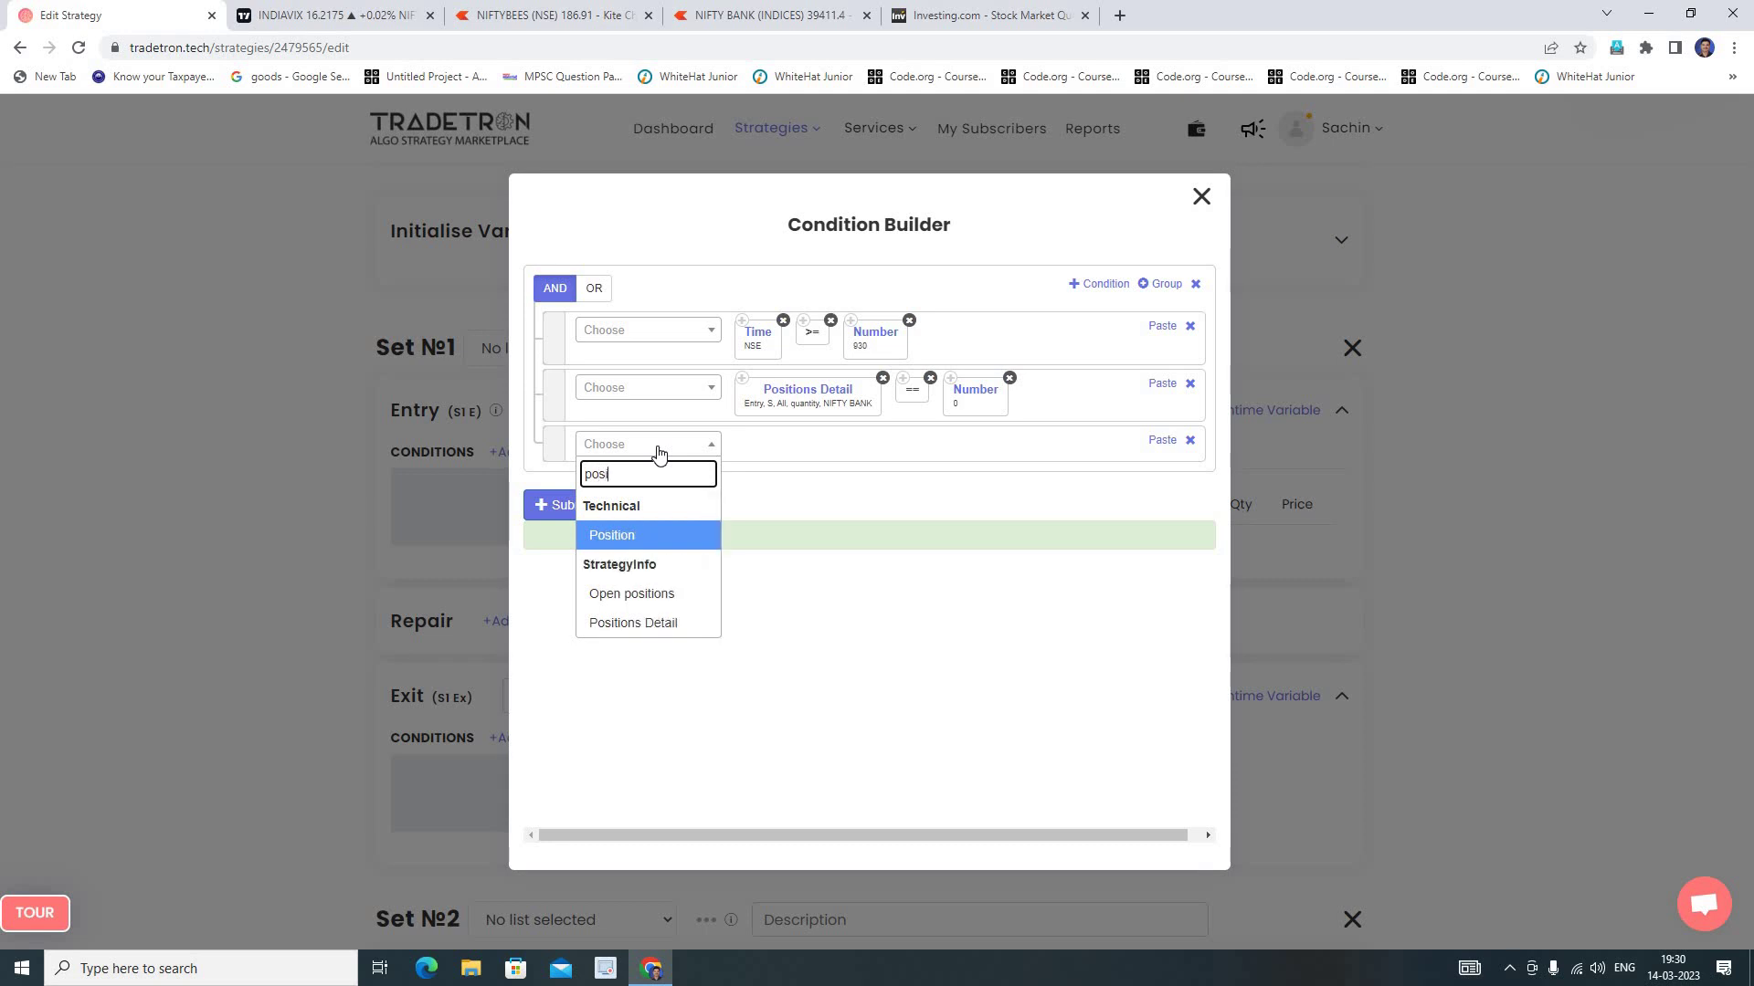
click(642, 535)
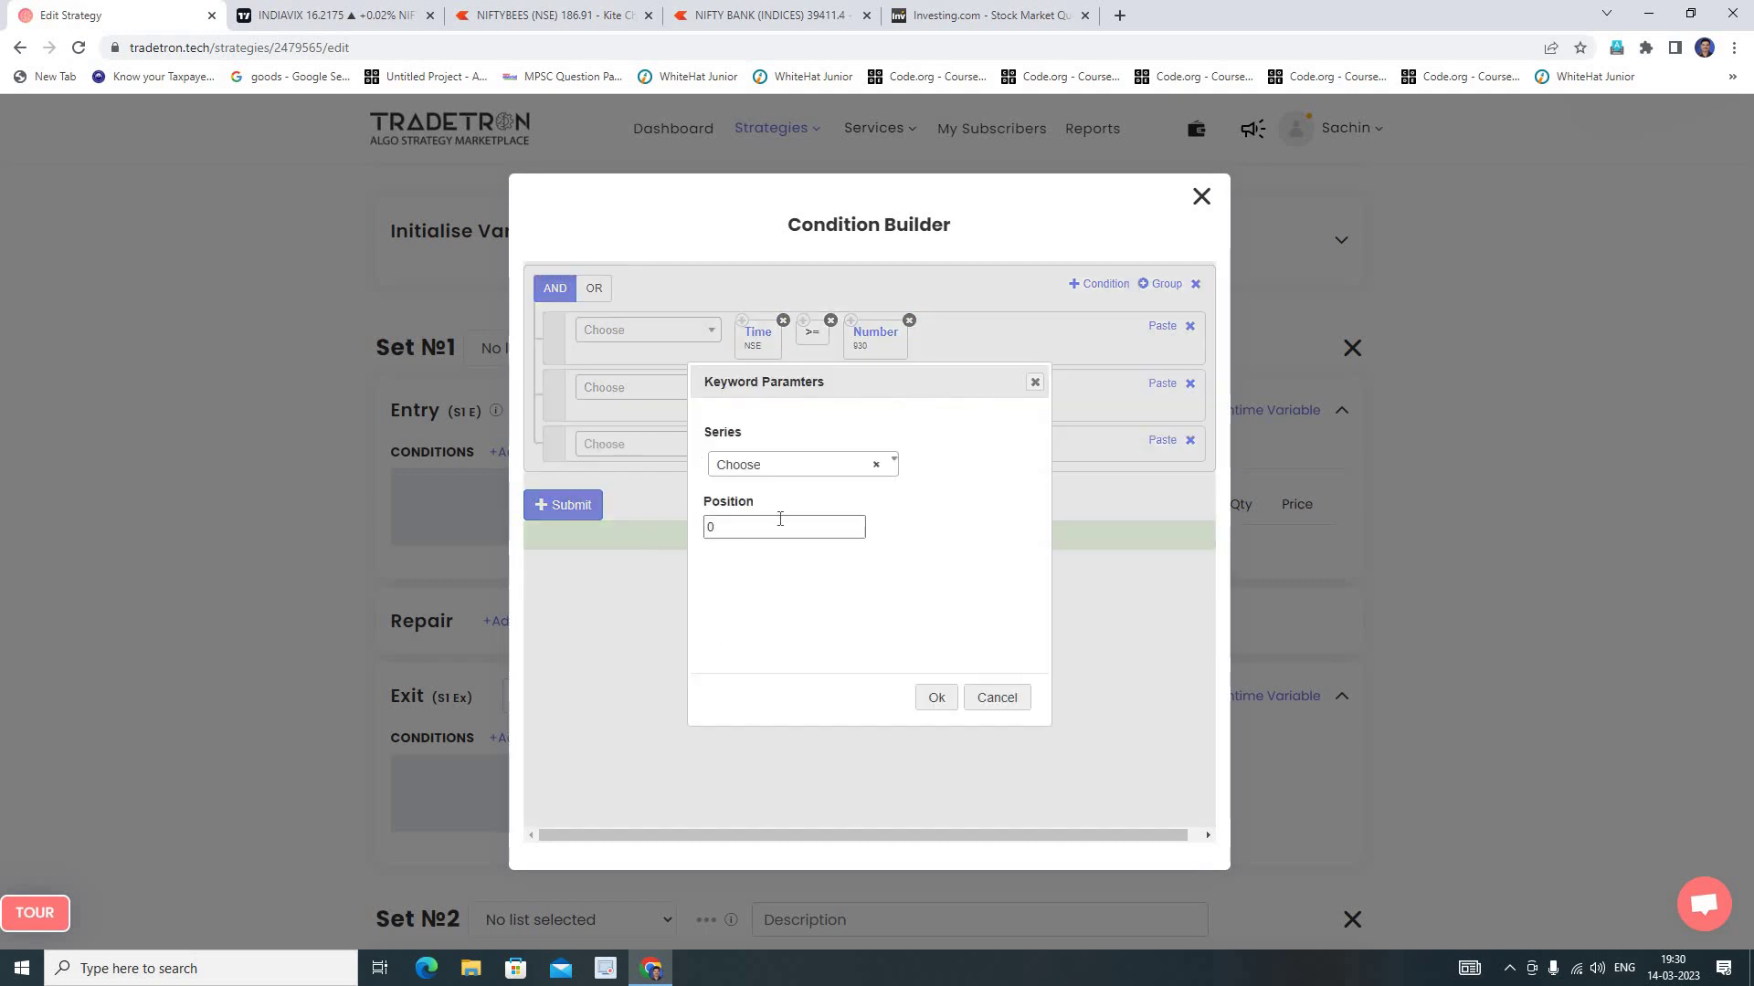
Set the Position keyword to series CLOSE with position -2 and insert it into the third condition.
click(795, 473)
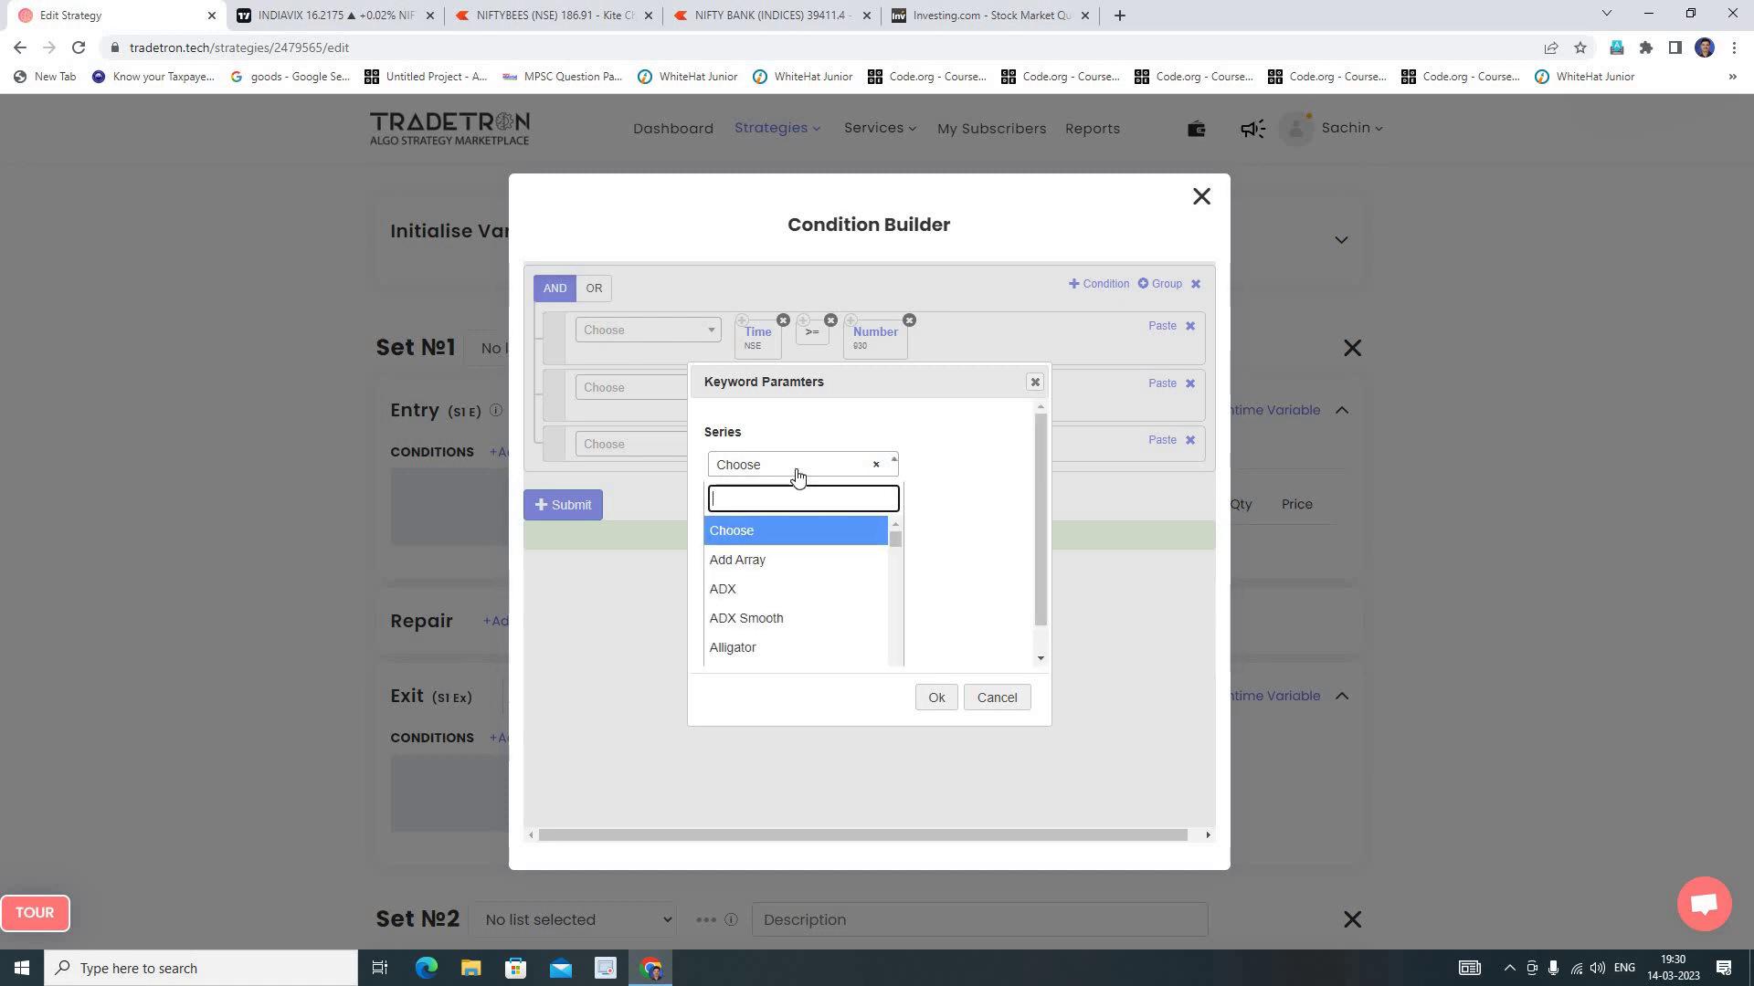
text(clo)
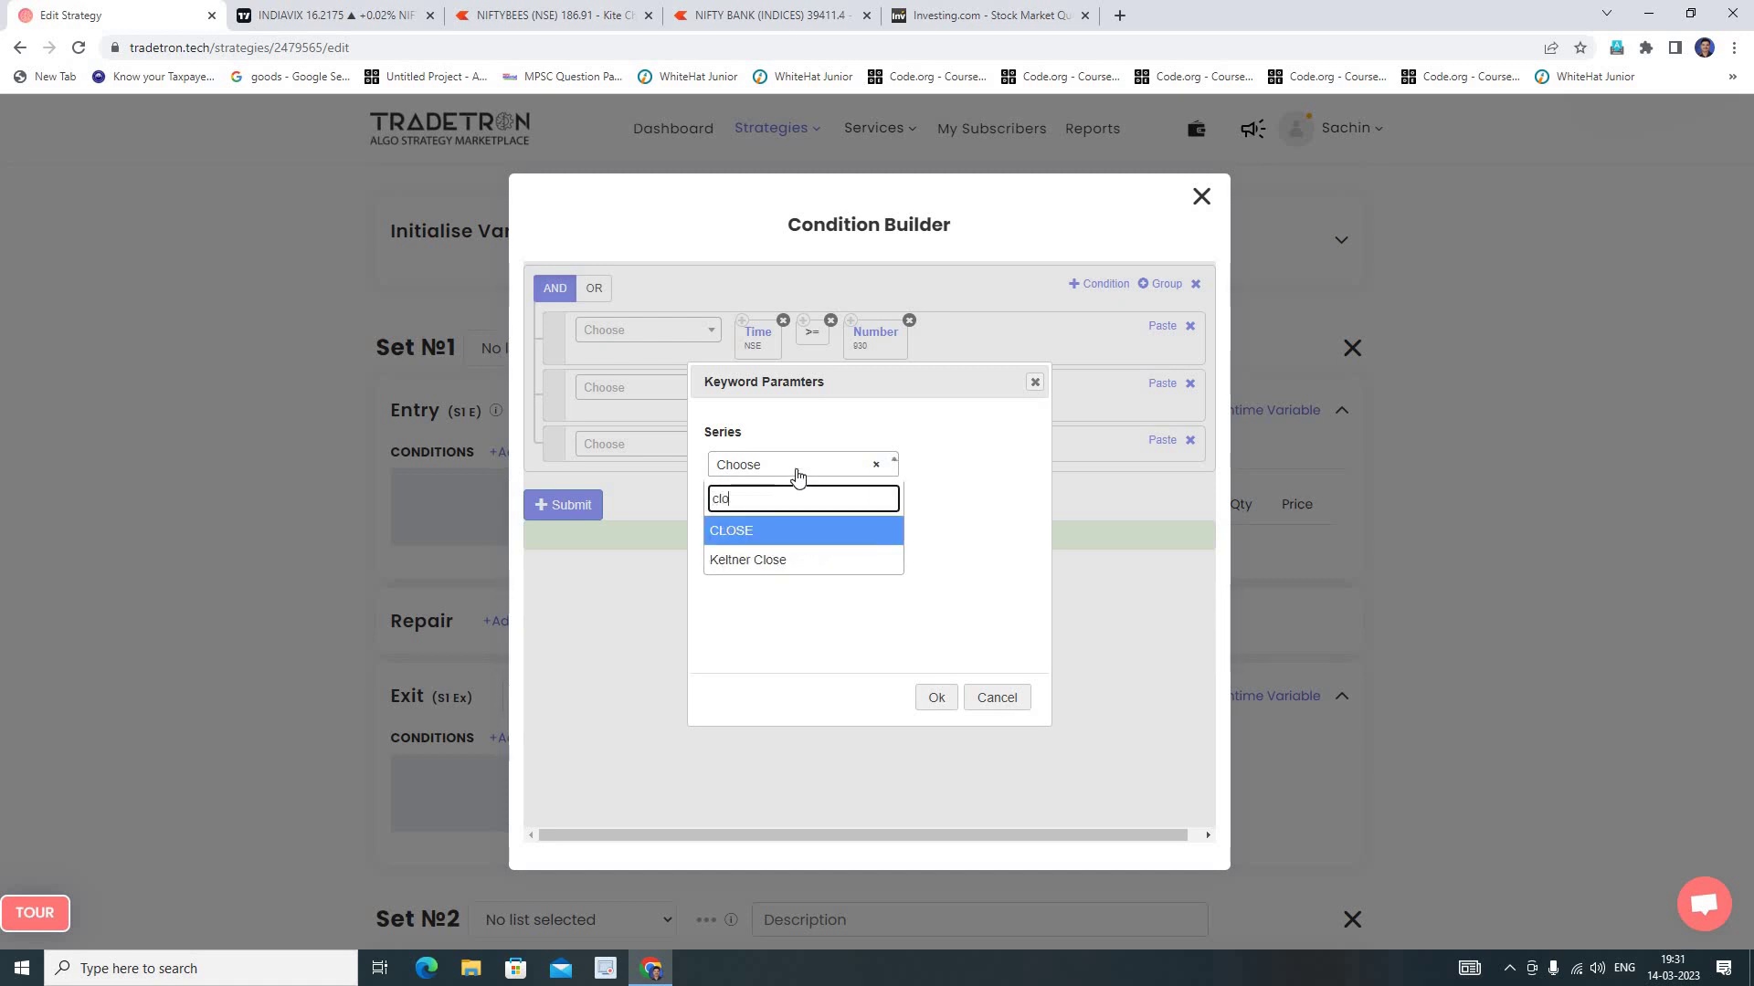
click(772, 531)
click(728, 528)
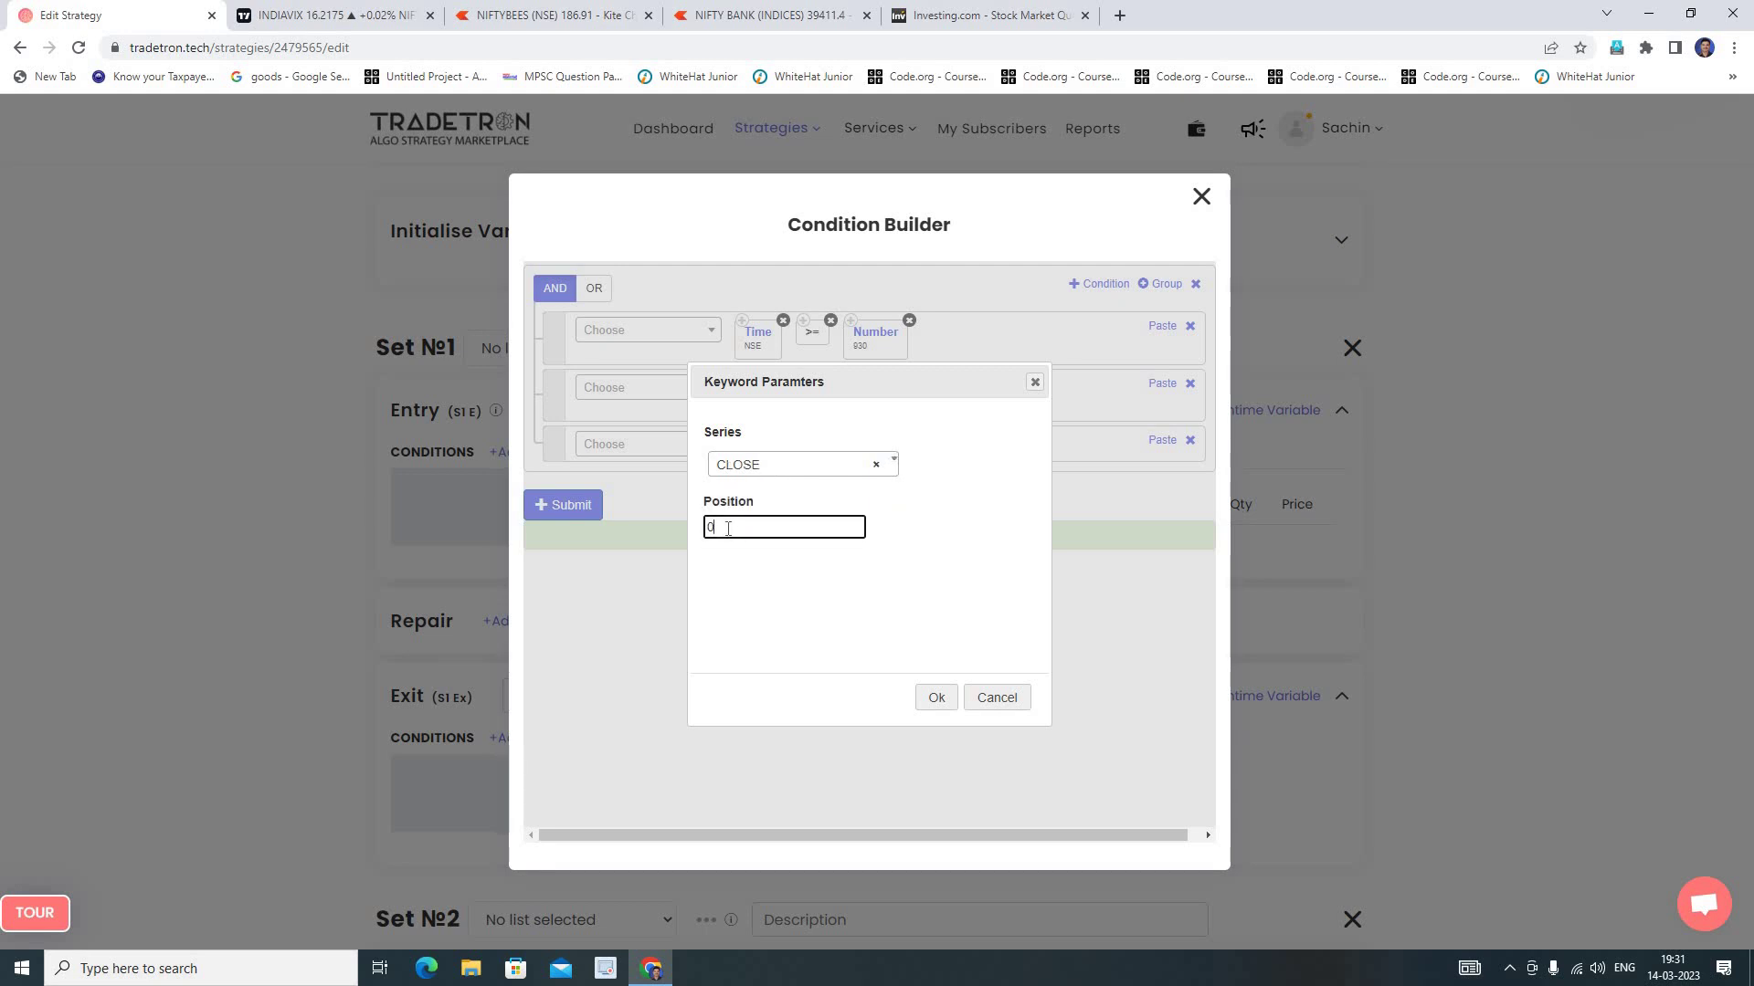
text(-2)
click(936, 697)
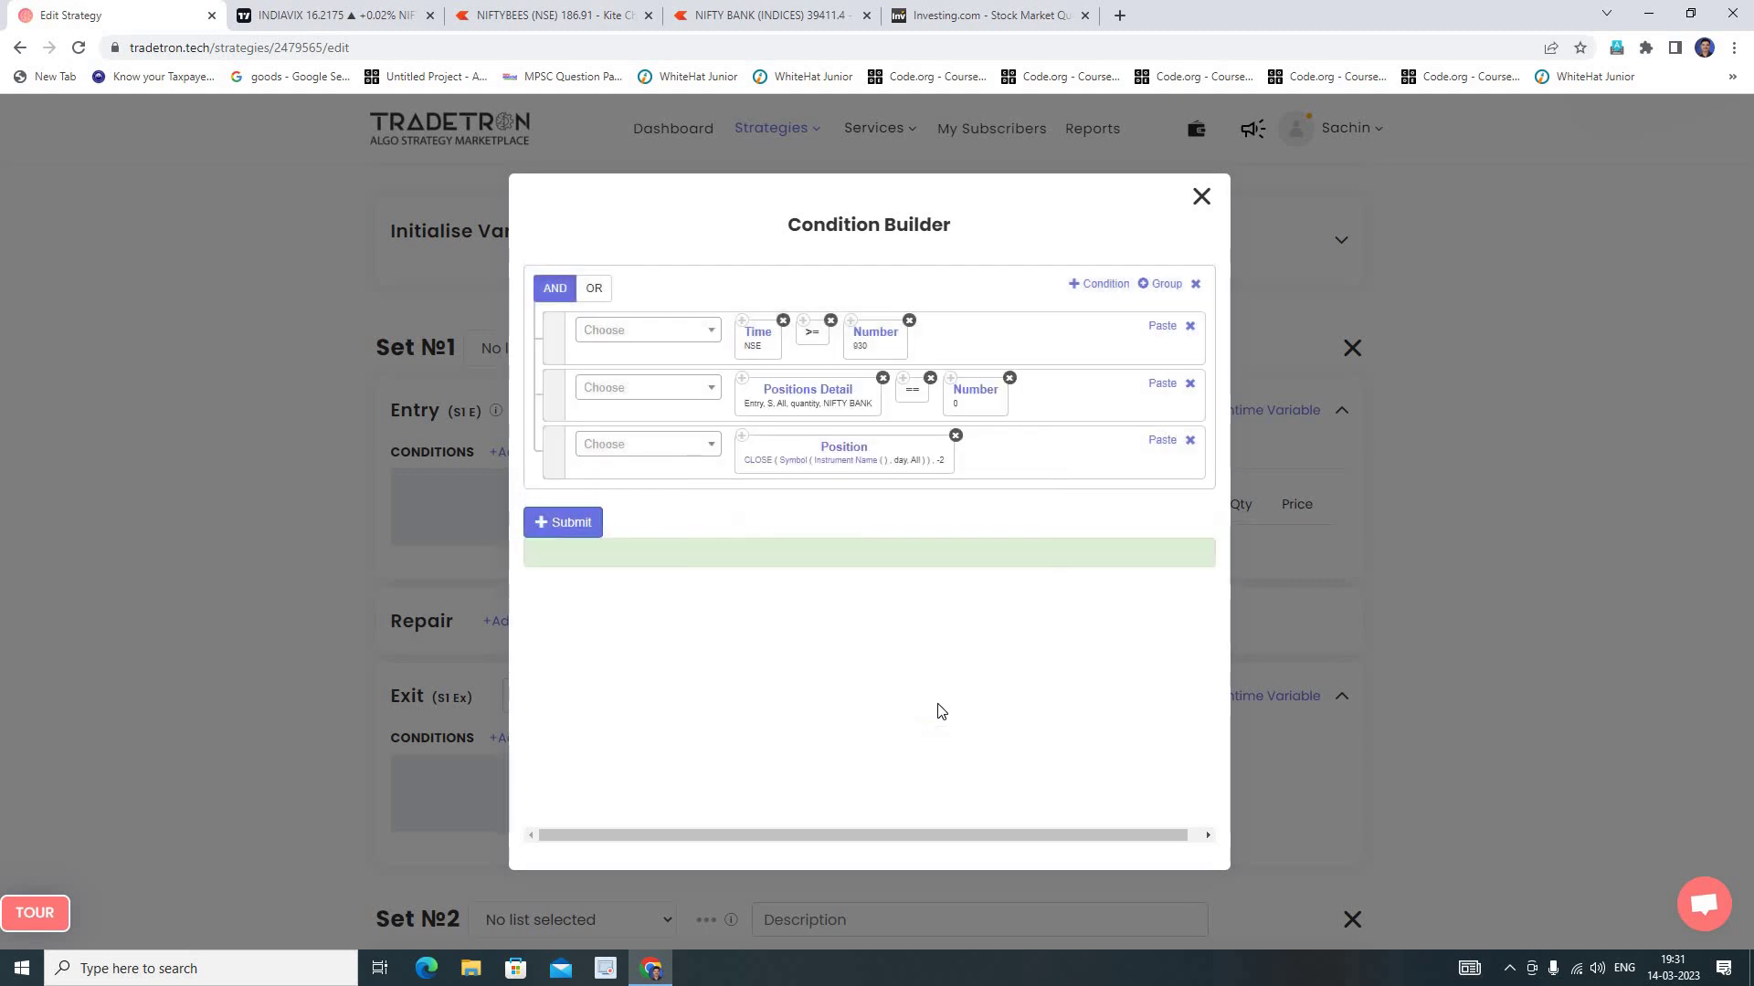
Keep the day candle type for the CLOSE series and set its instrument to NSE_IDX - INDIA VIX.
click(791, 469)
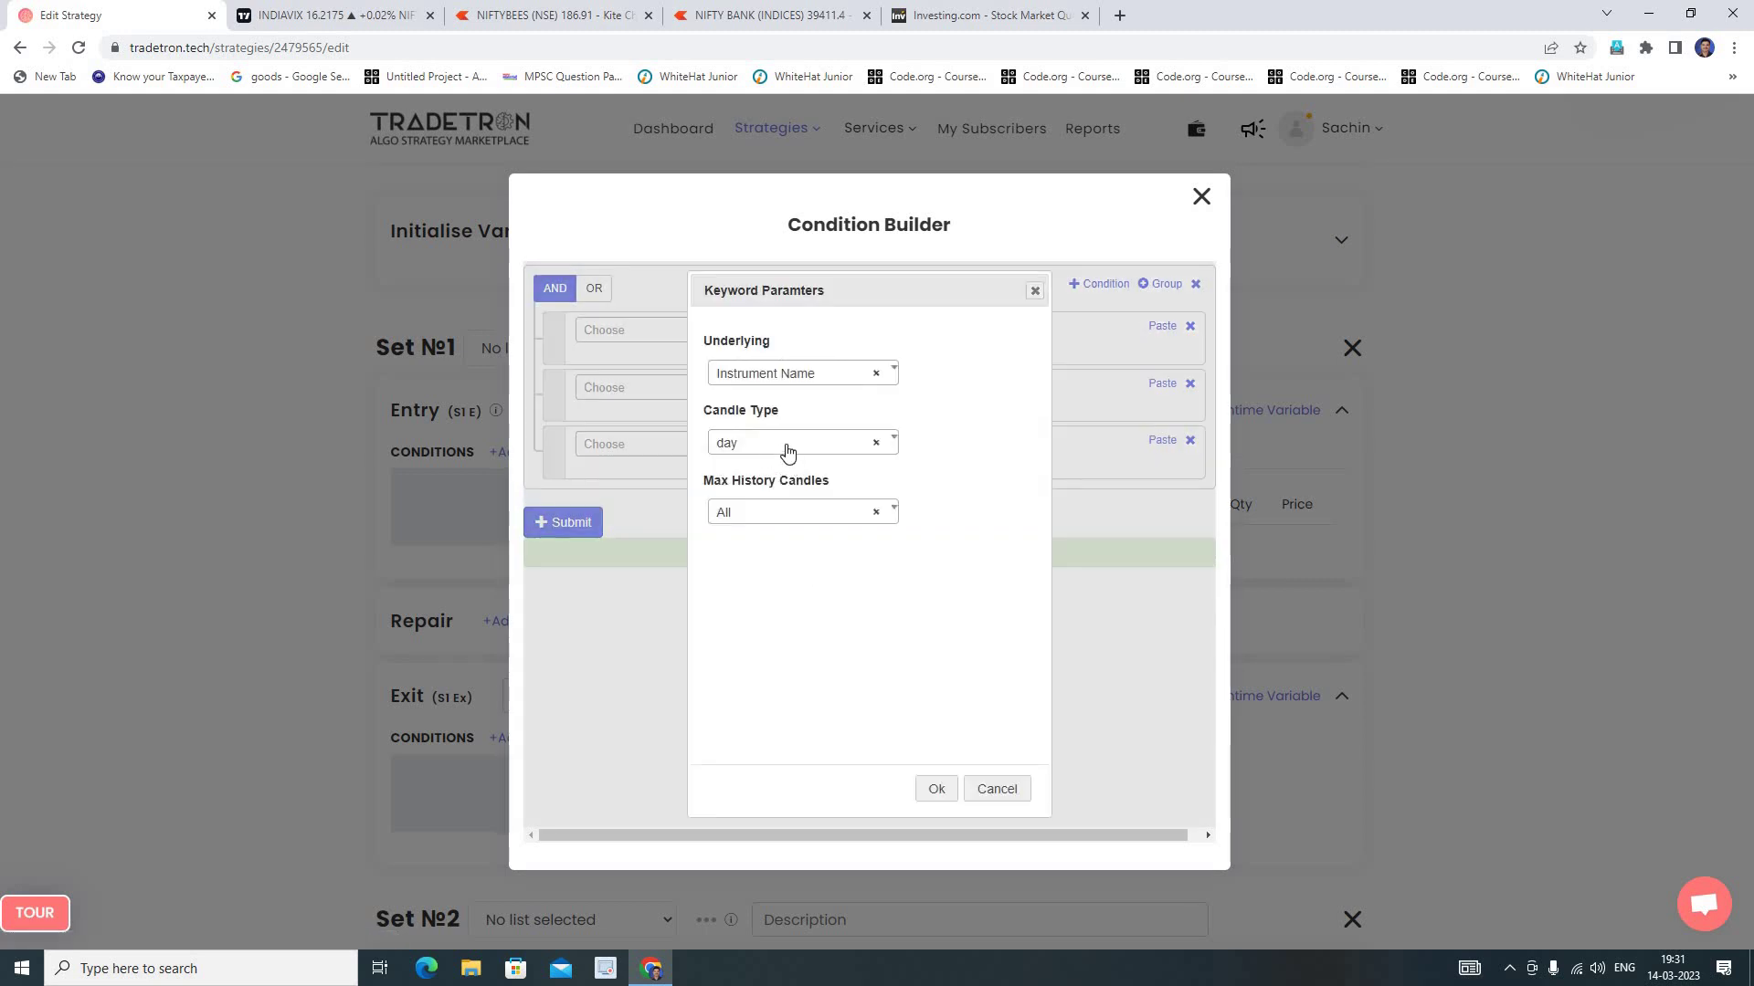
click(937, 791)
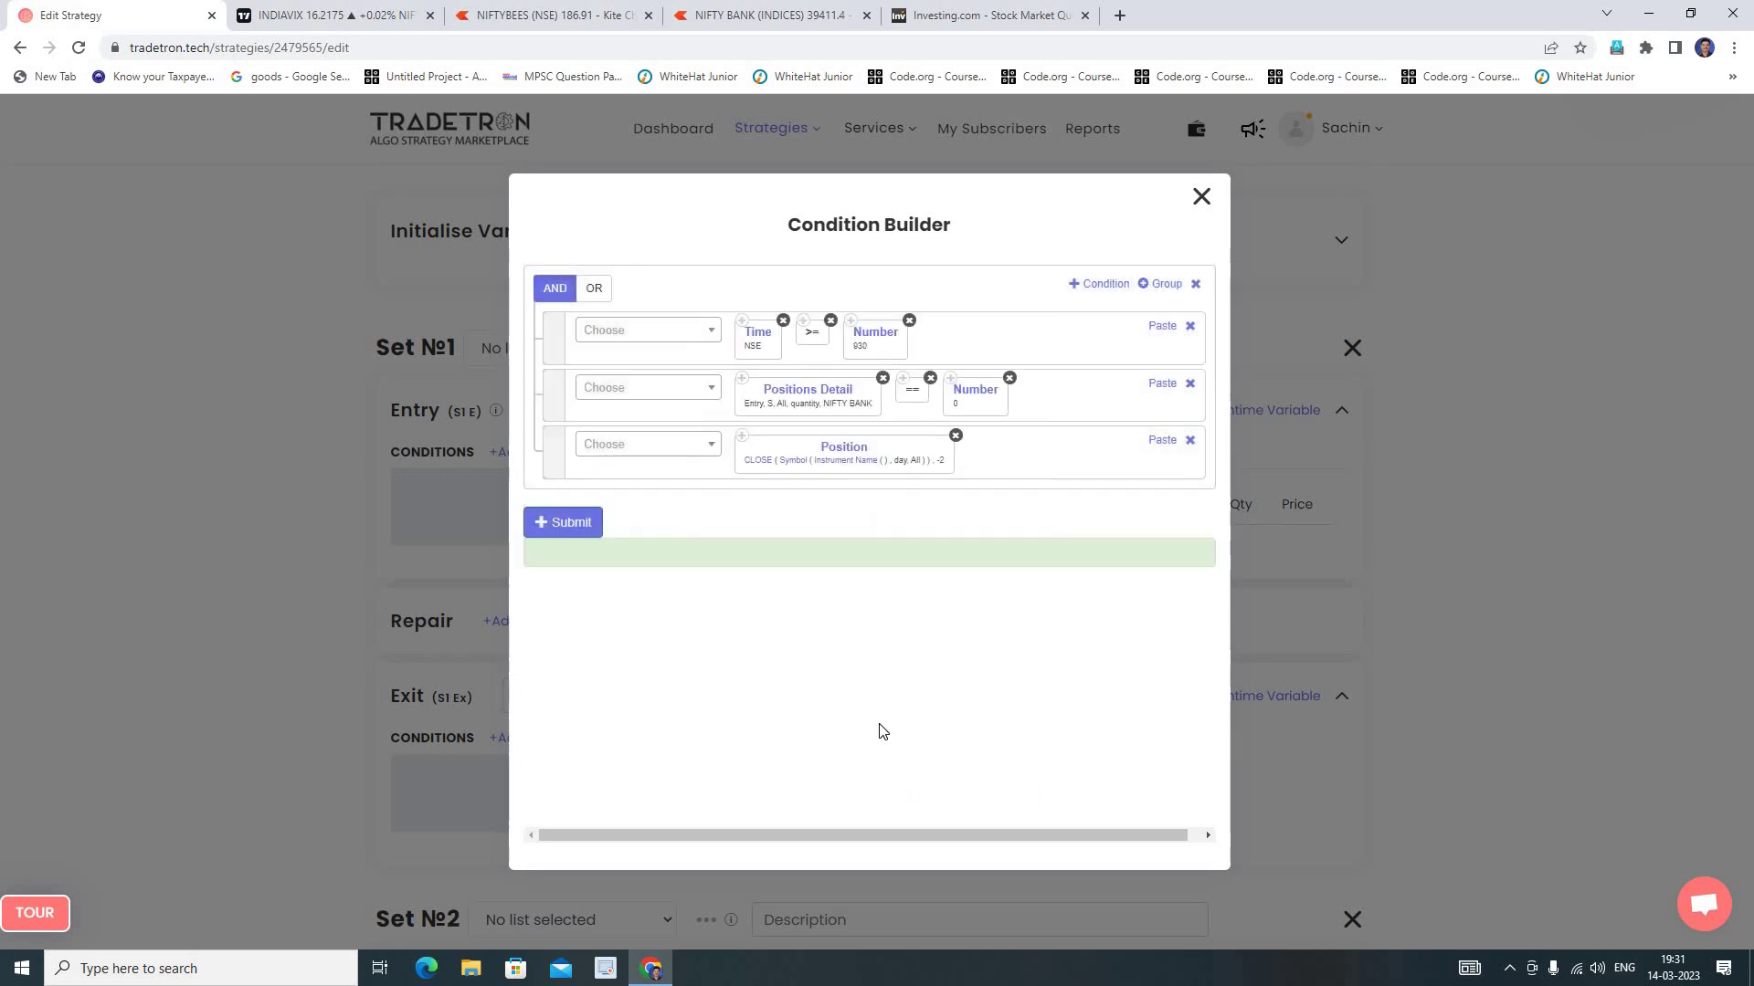
click(833, 468)
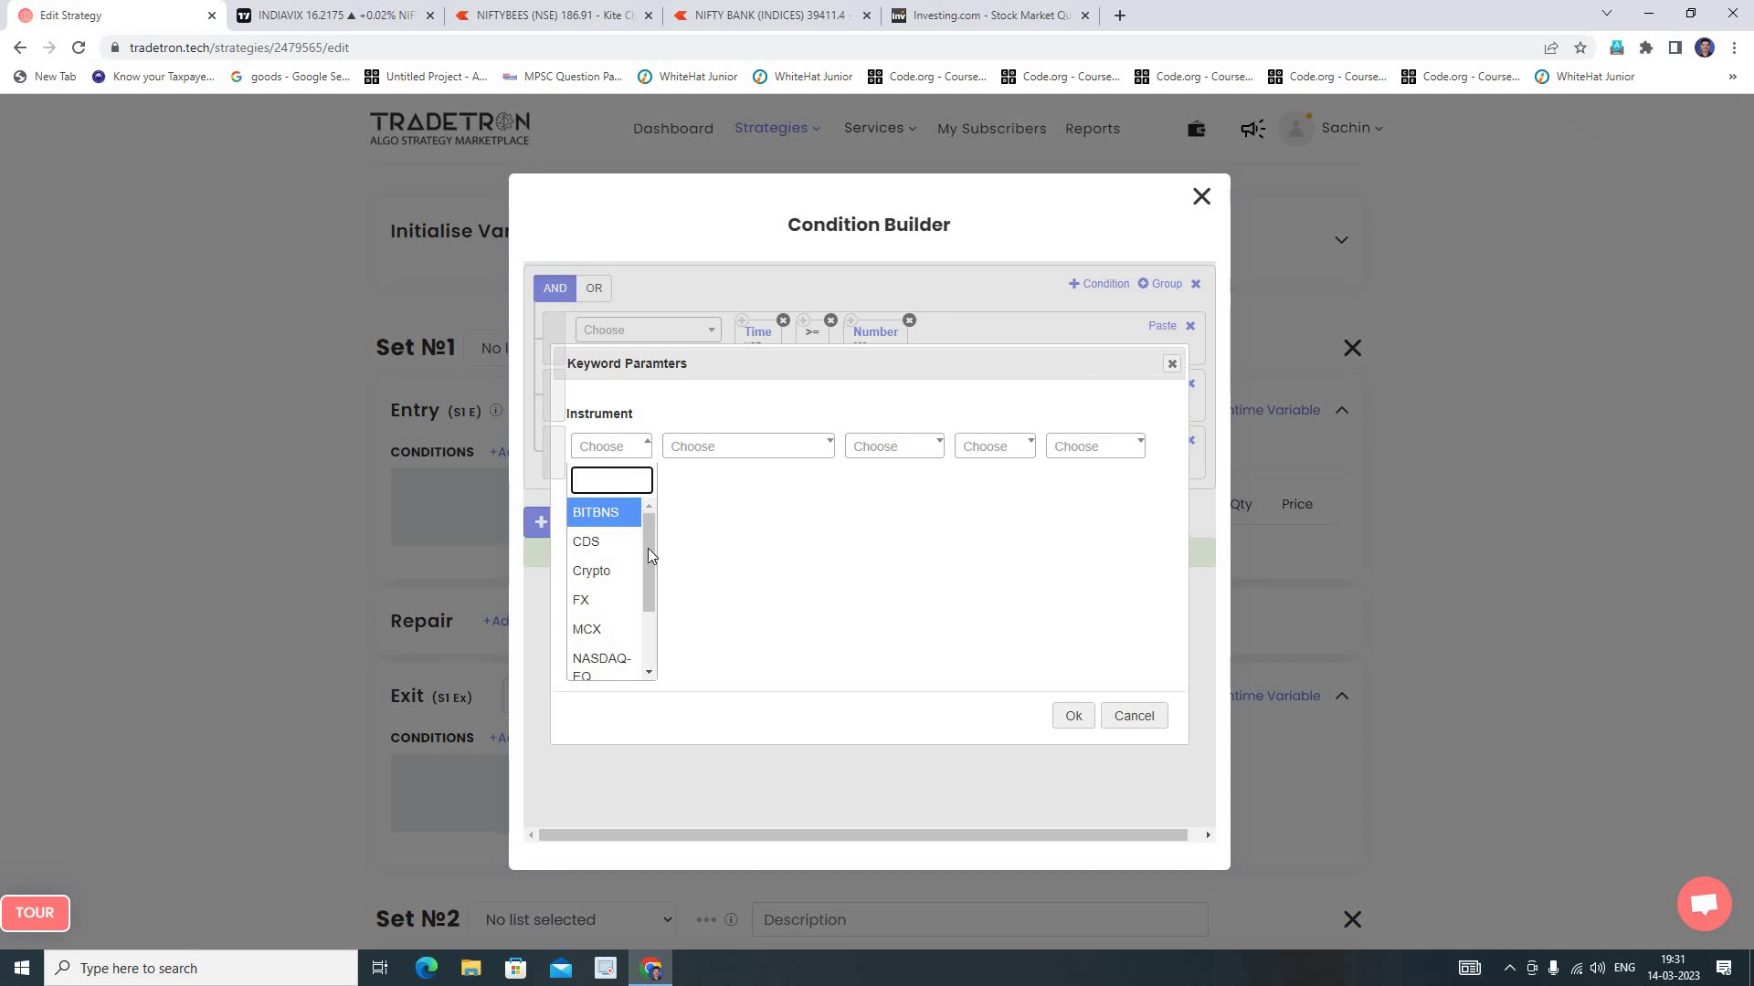
drag(649, 548, 654, 621)
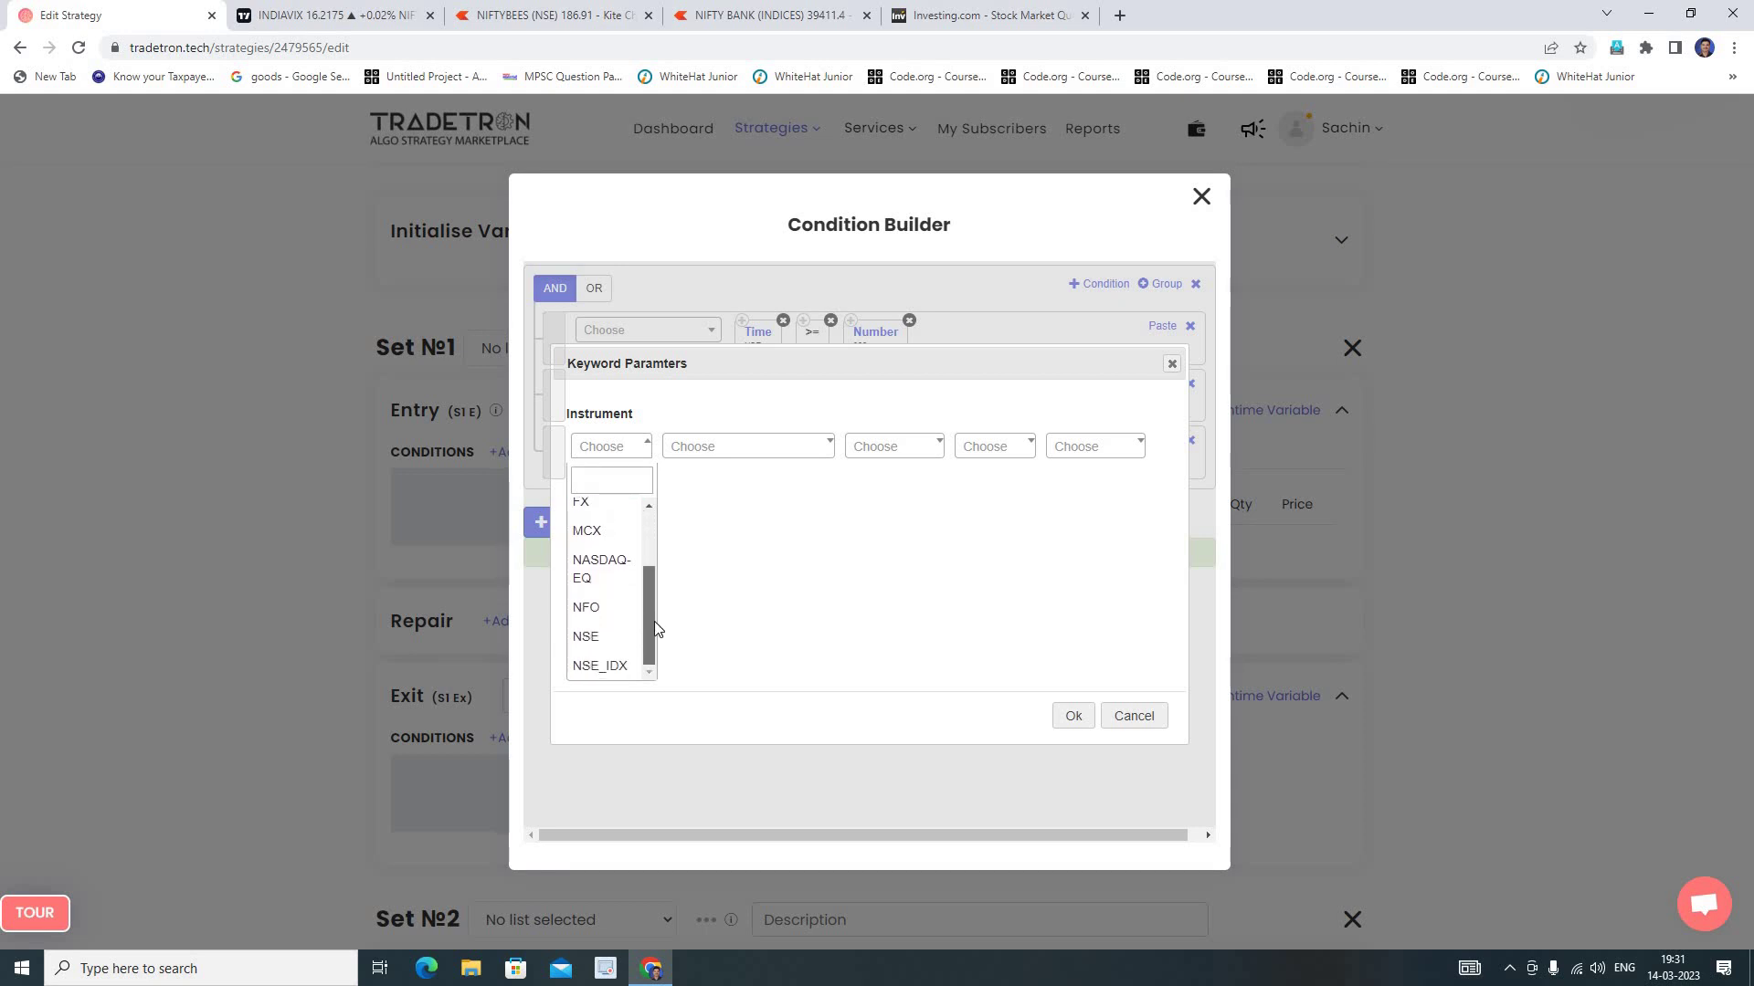
click(613, 666)
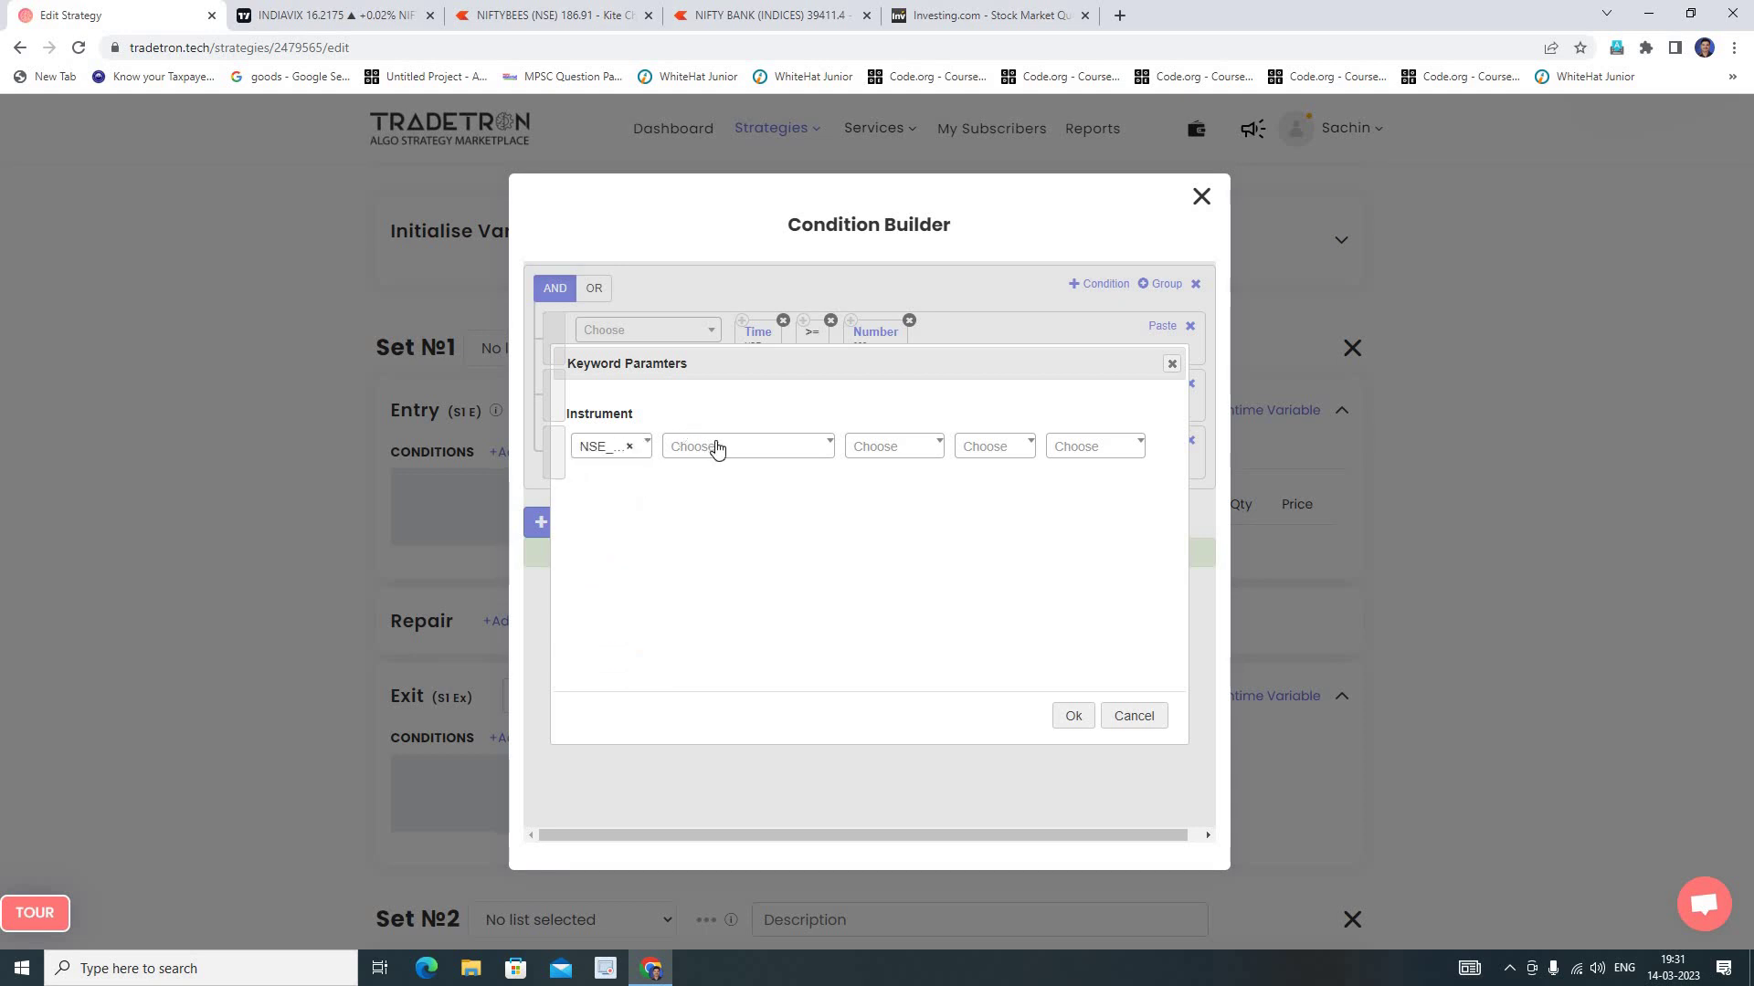
click(715, 447)
click(731, 542)
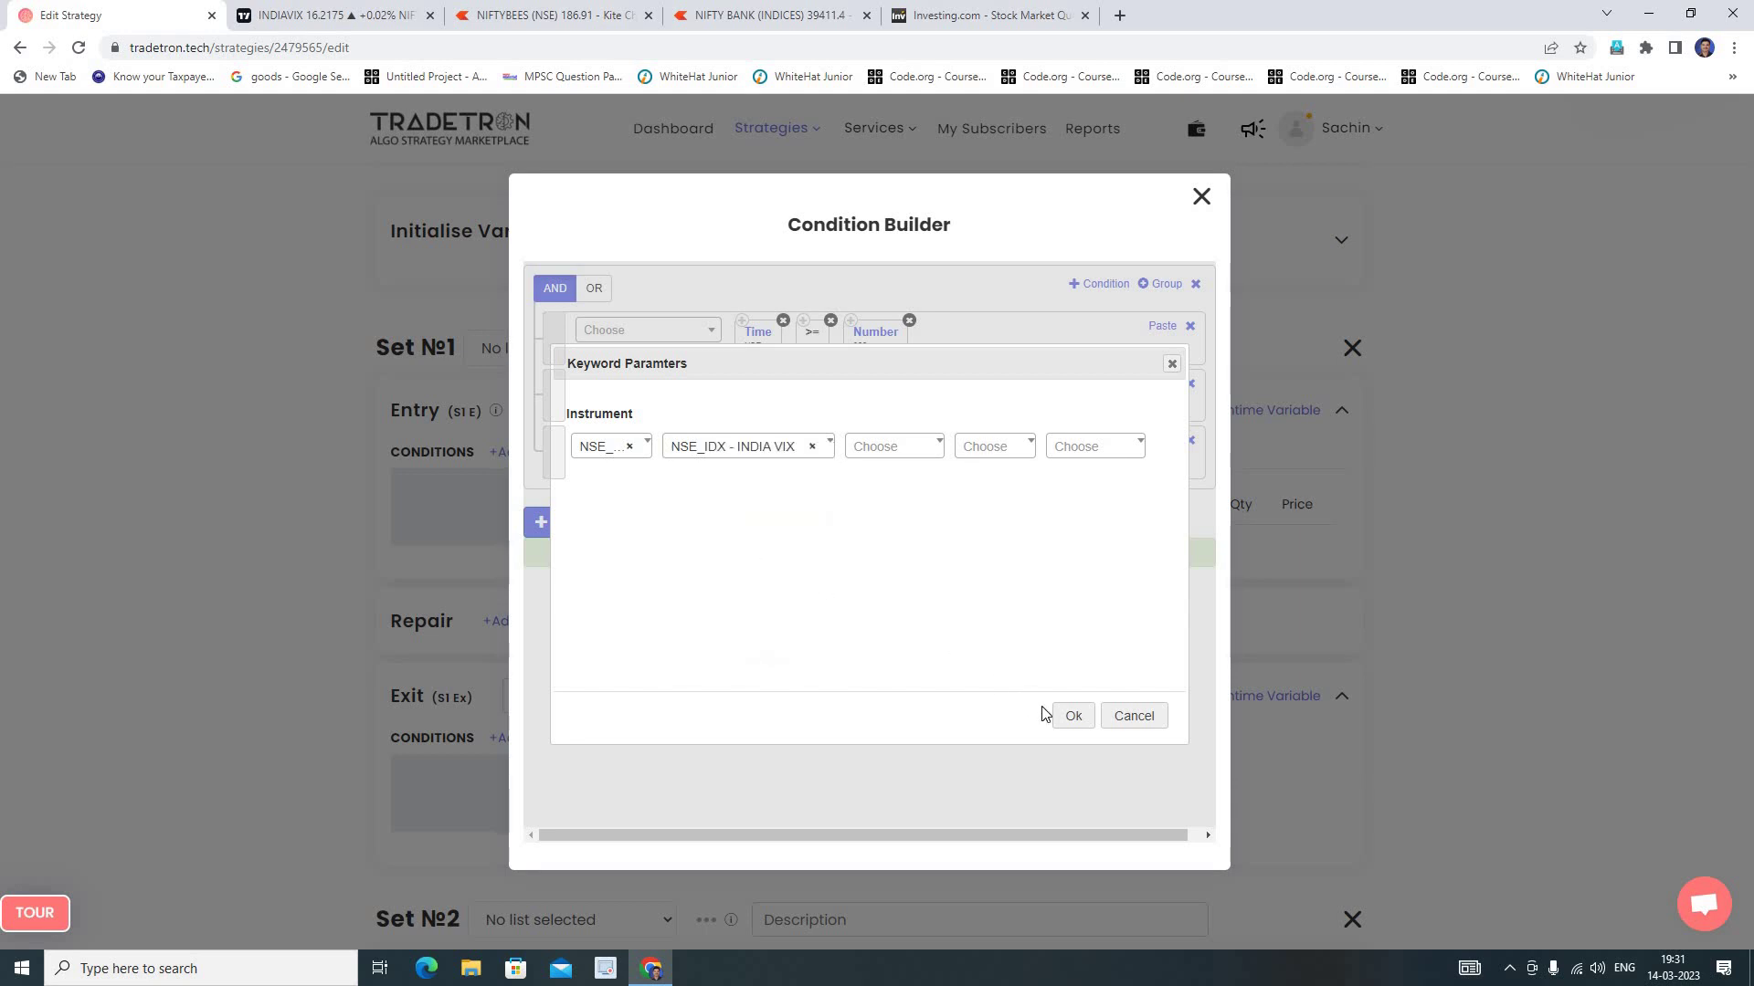
click(1073, 716)
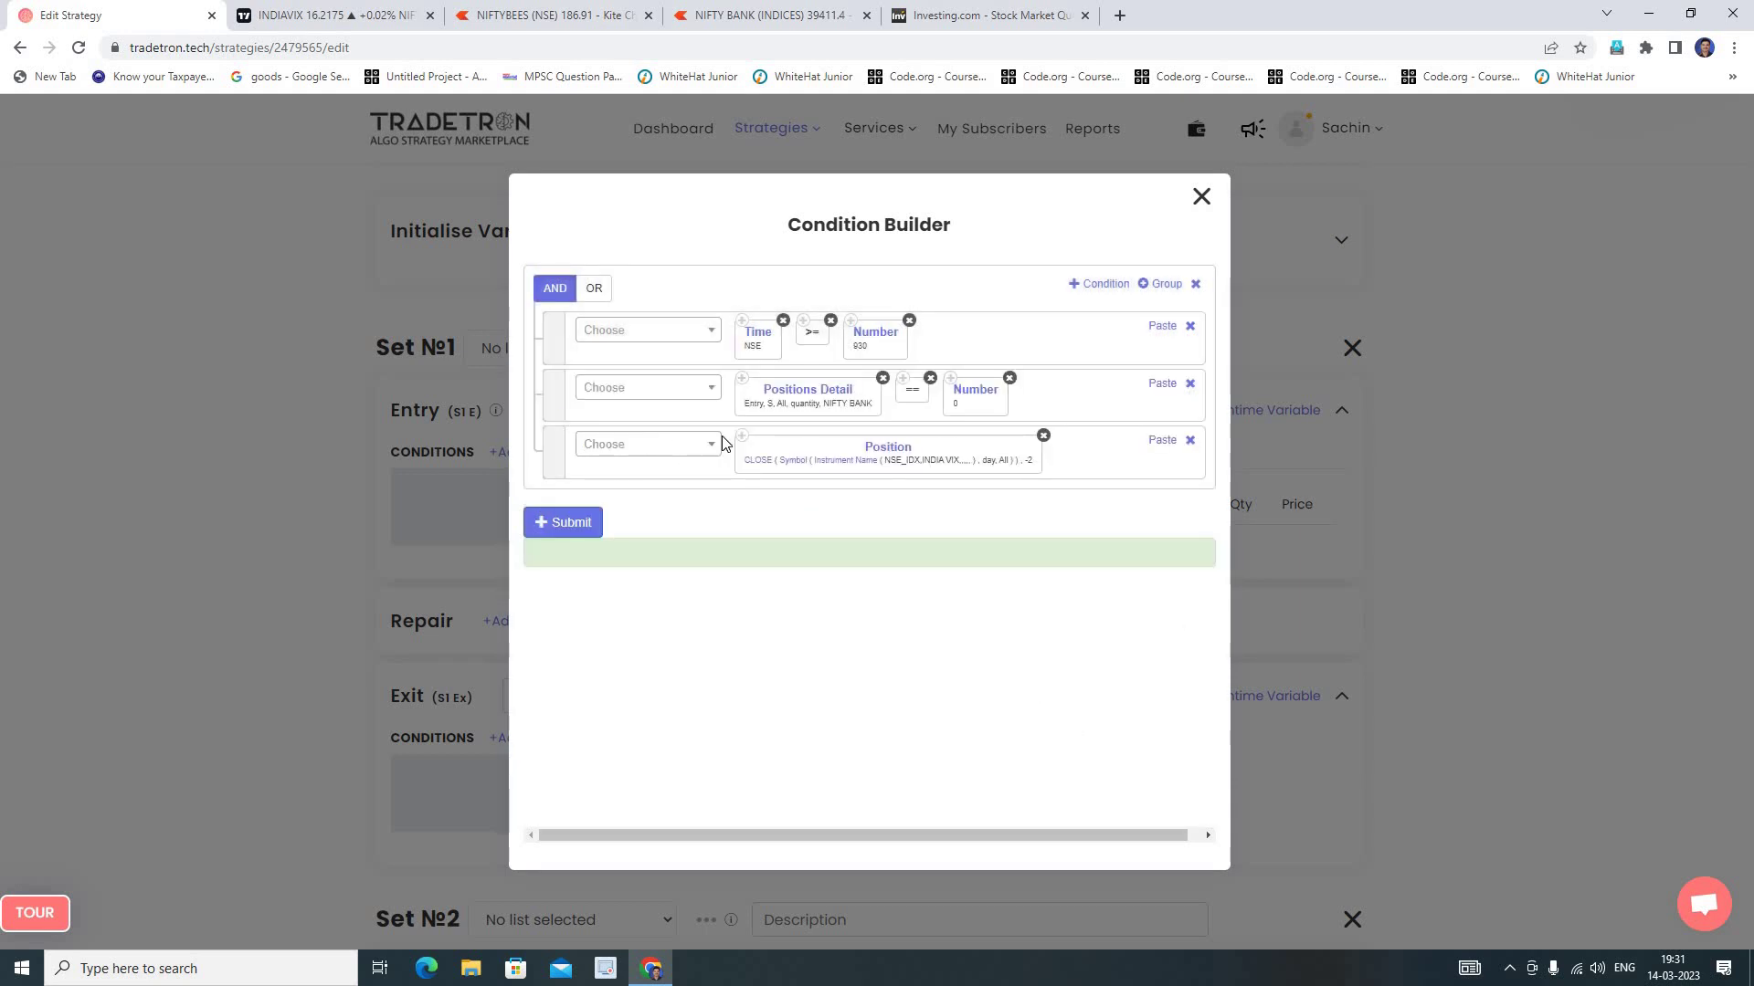
Change the position value of the INDIA VIX Position keyword to -1.
click(892, 451)
click(723, 530)
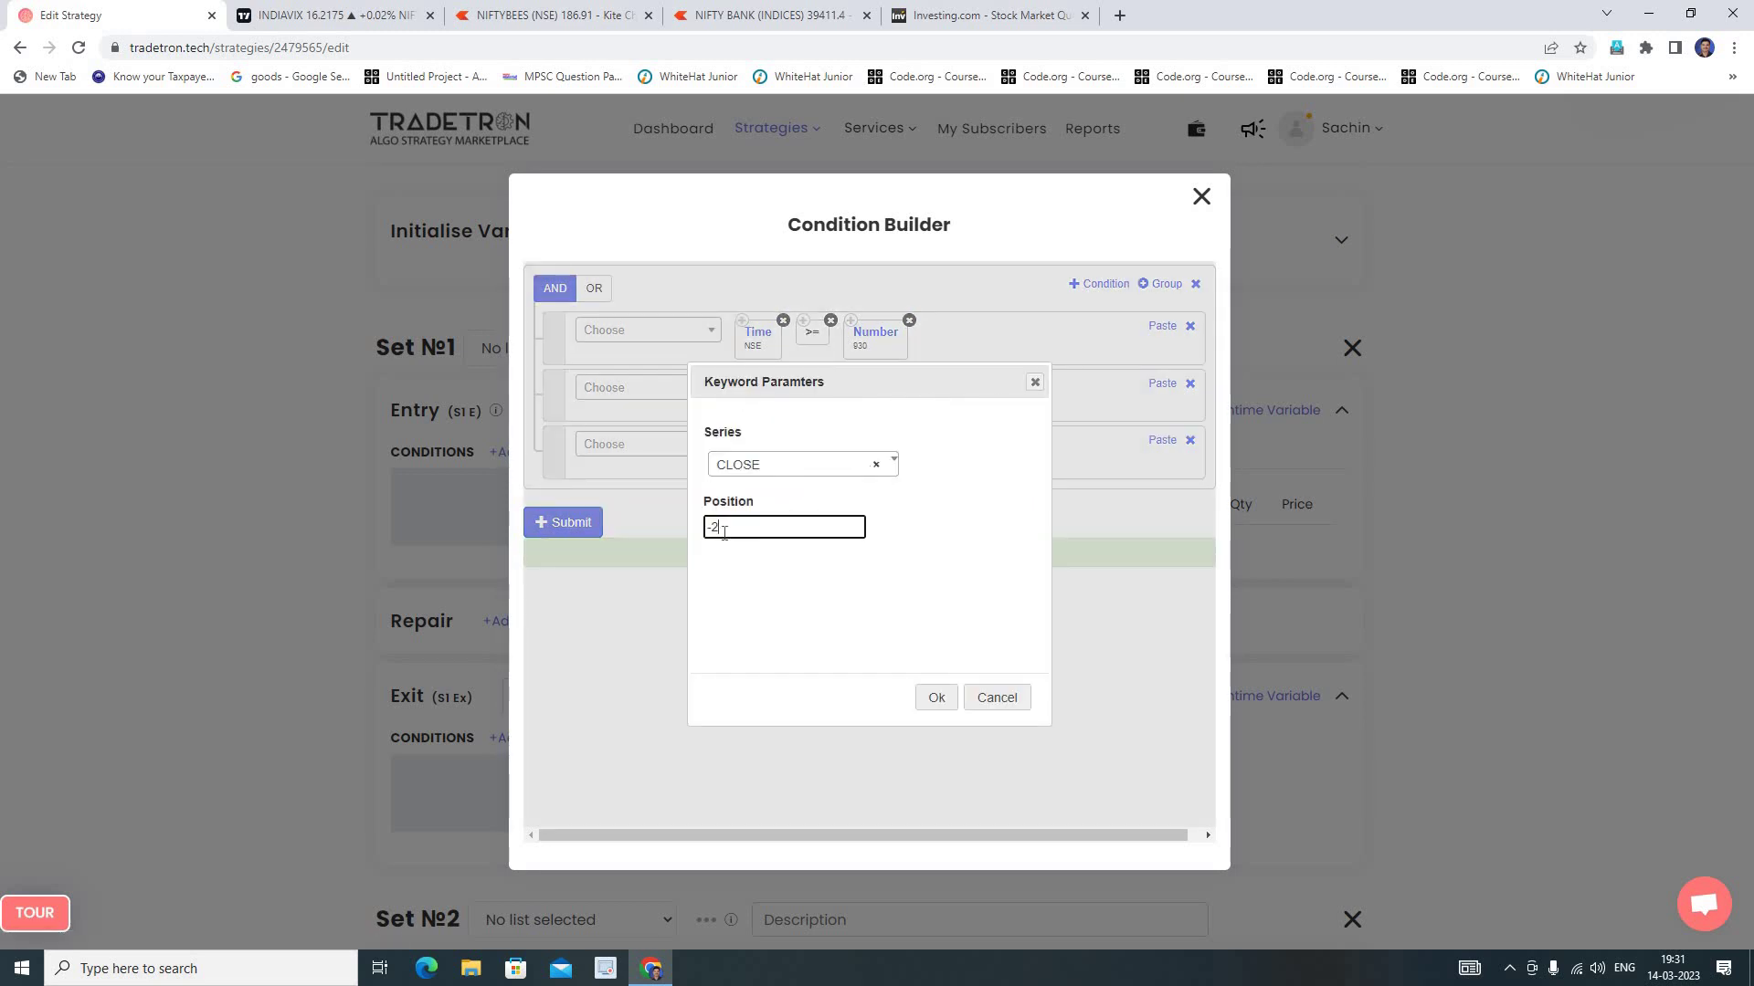
key(BackSpace)
key(BackSpace)
text(-1)
click(933, 699)
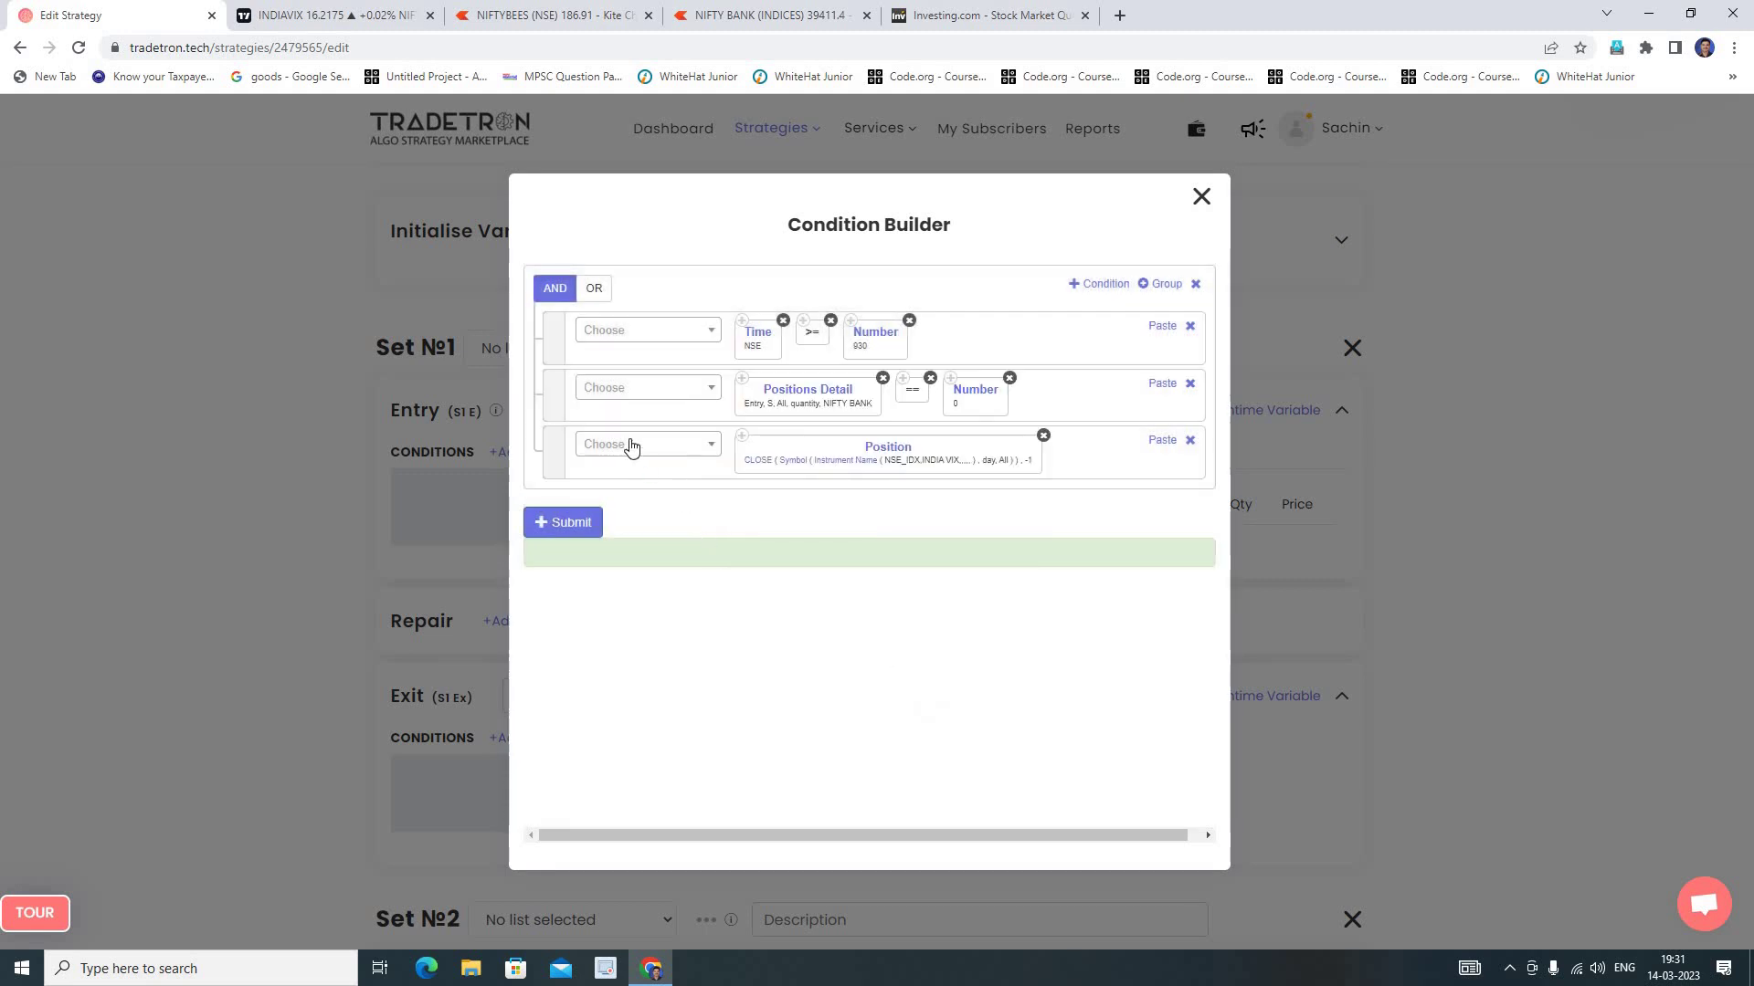
Append the > operator to the third condition and paste a copy of the INDIA VIX Position block after it.
click(630, 445)
click(713, 613)
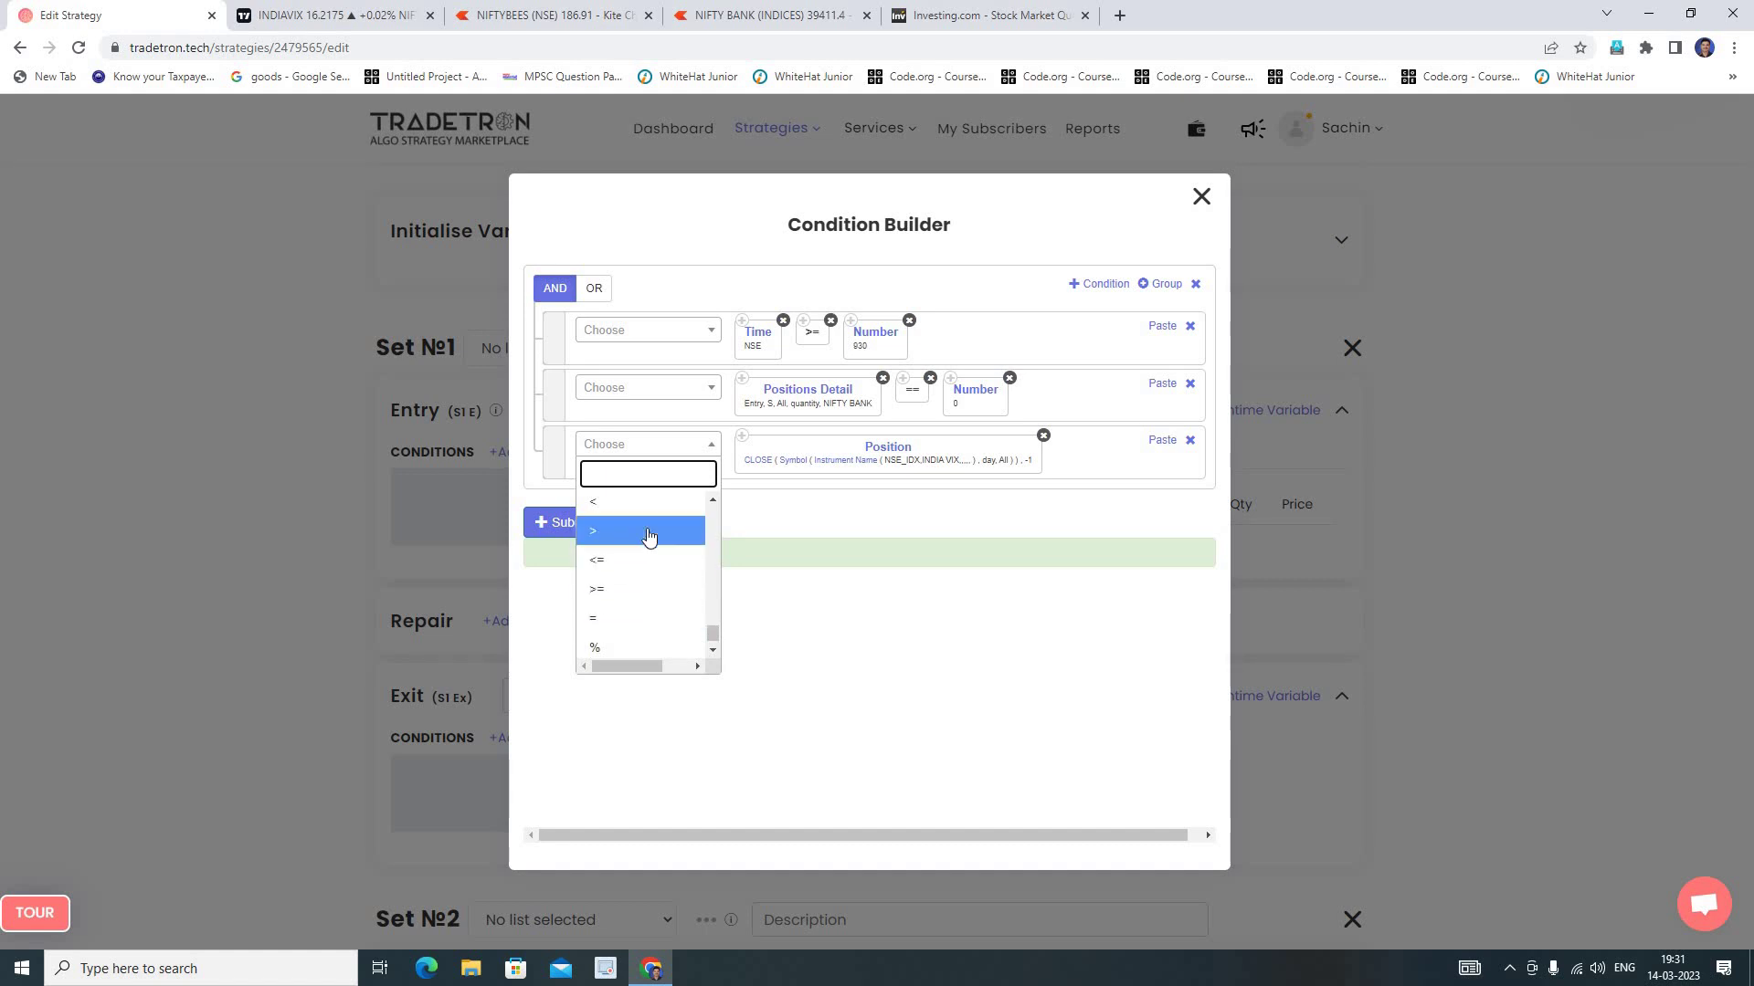
click(649, 536)
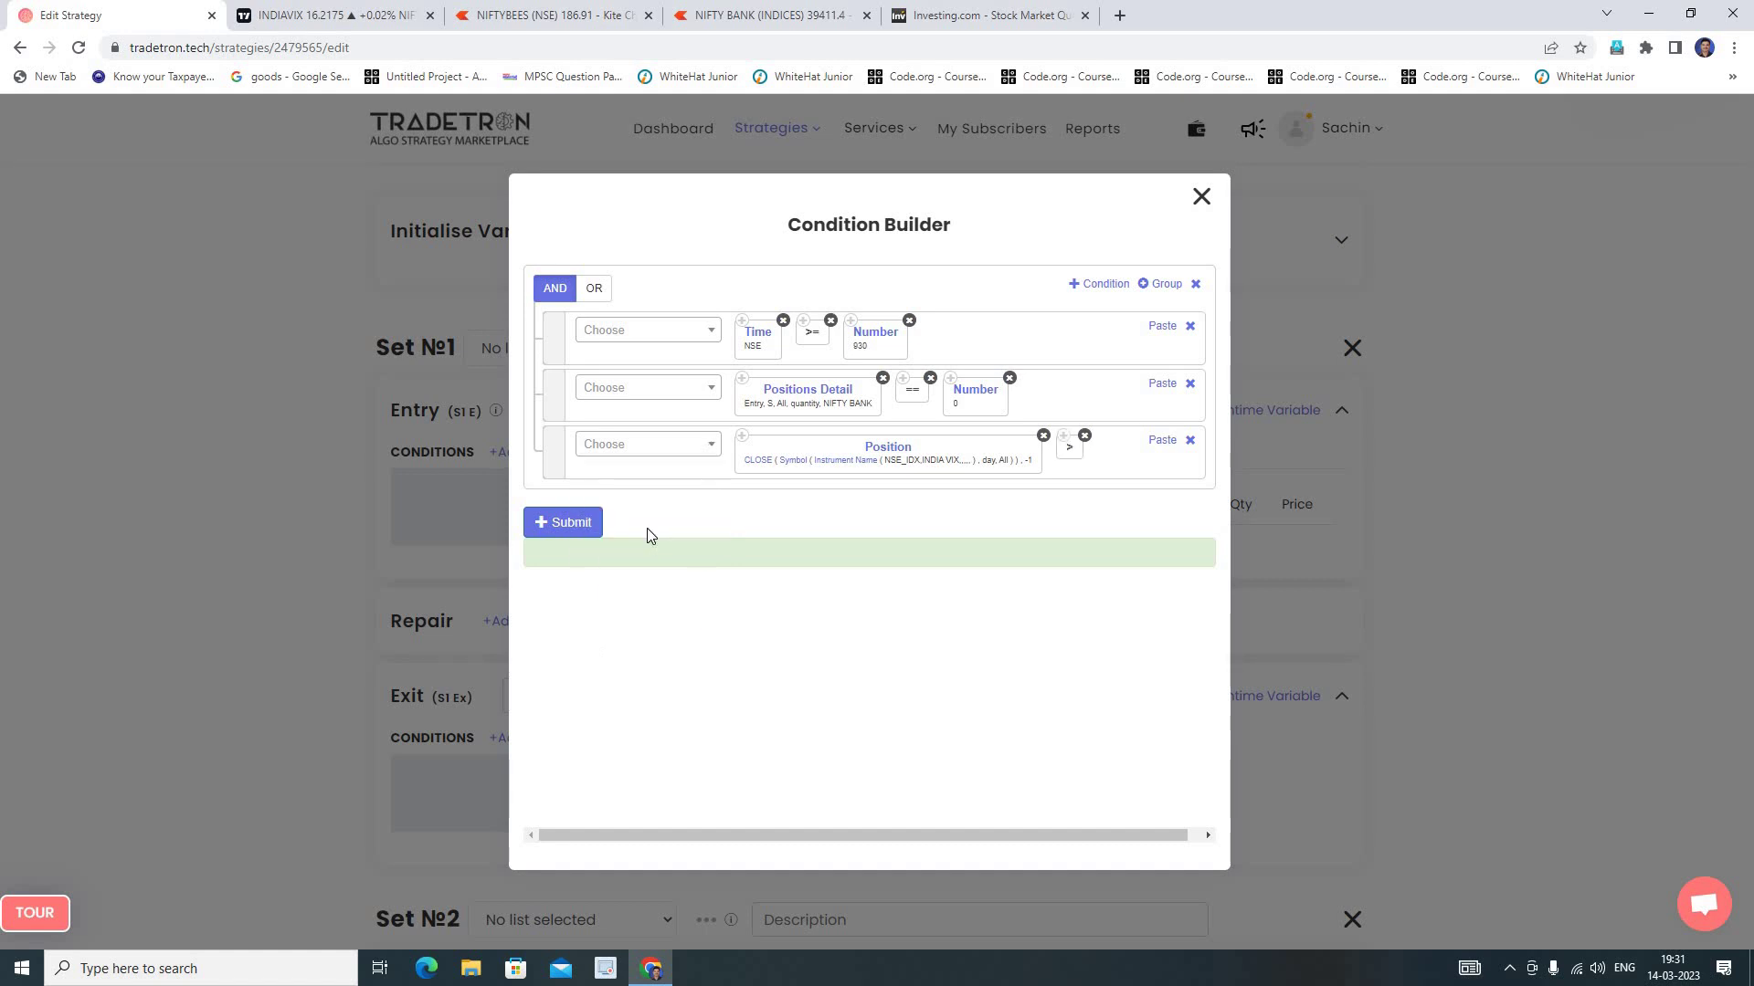
click(743, 436)
click(1163, 441)
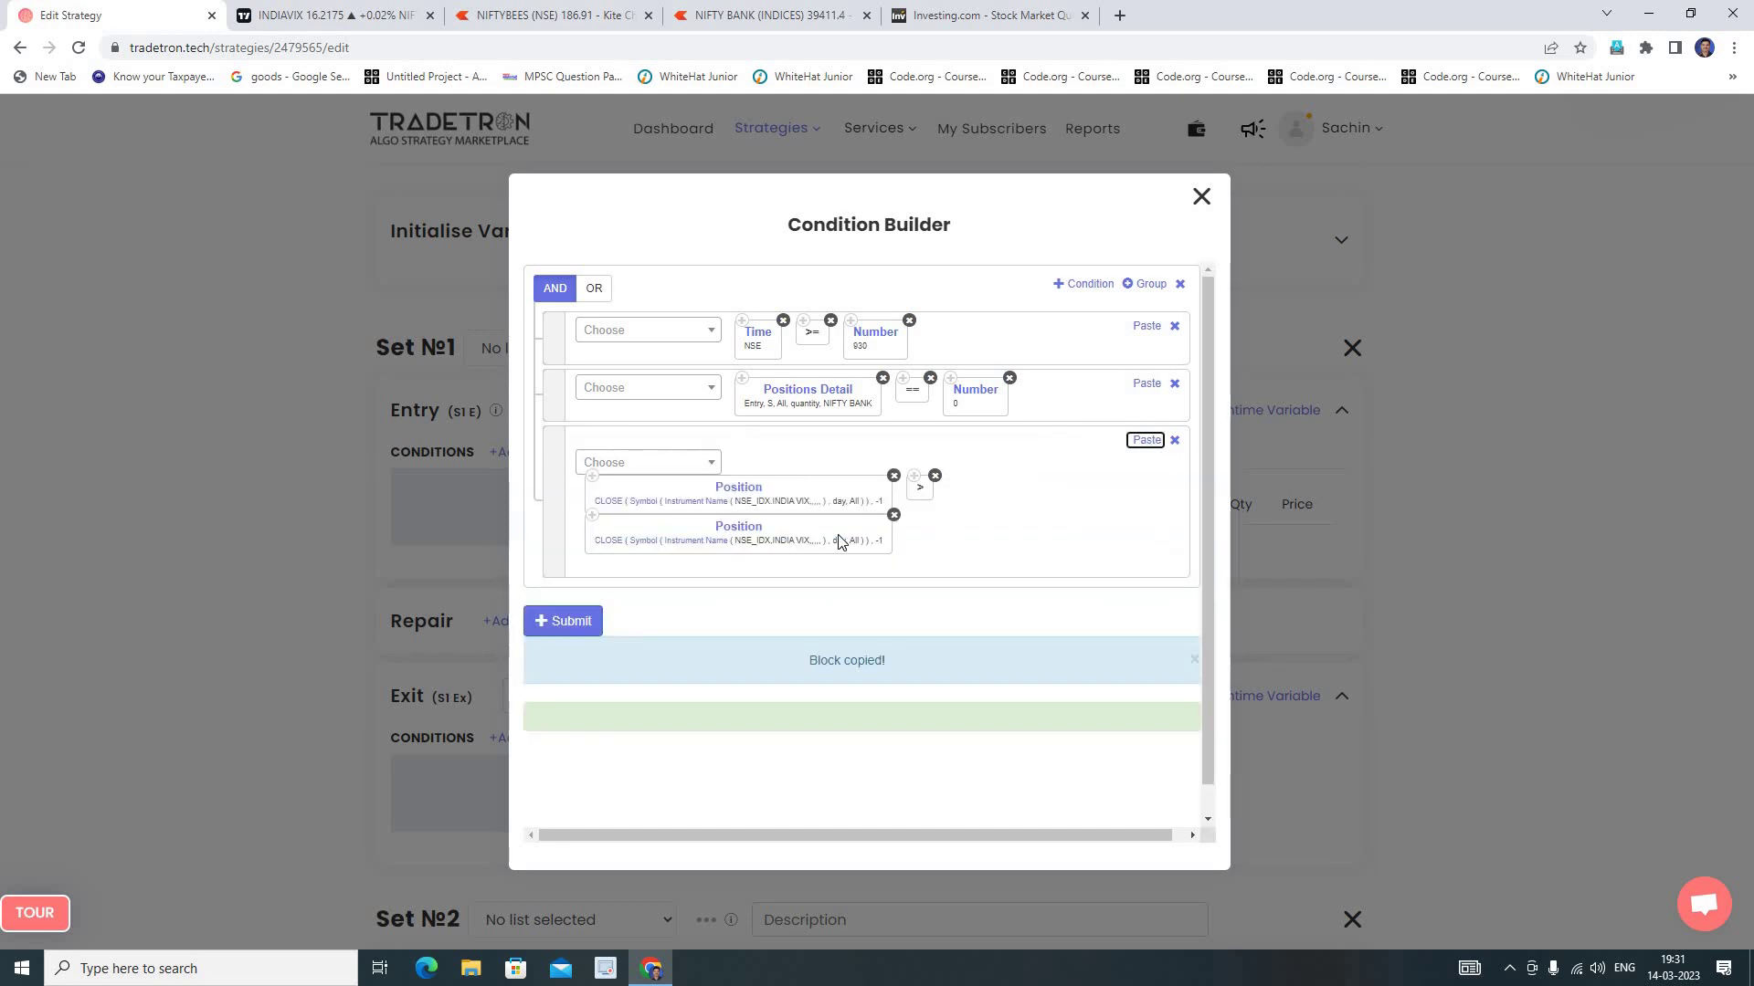
Set the pasted Position block's position to -2, then submit the entry conditions and close the Condition Builder.
click(735, 539)
click(734, 526)
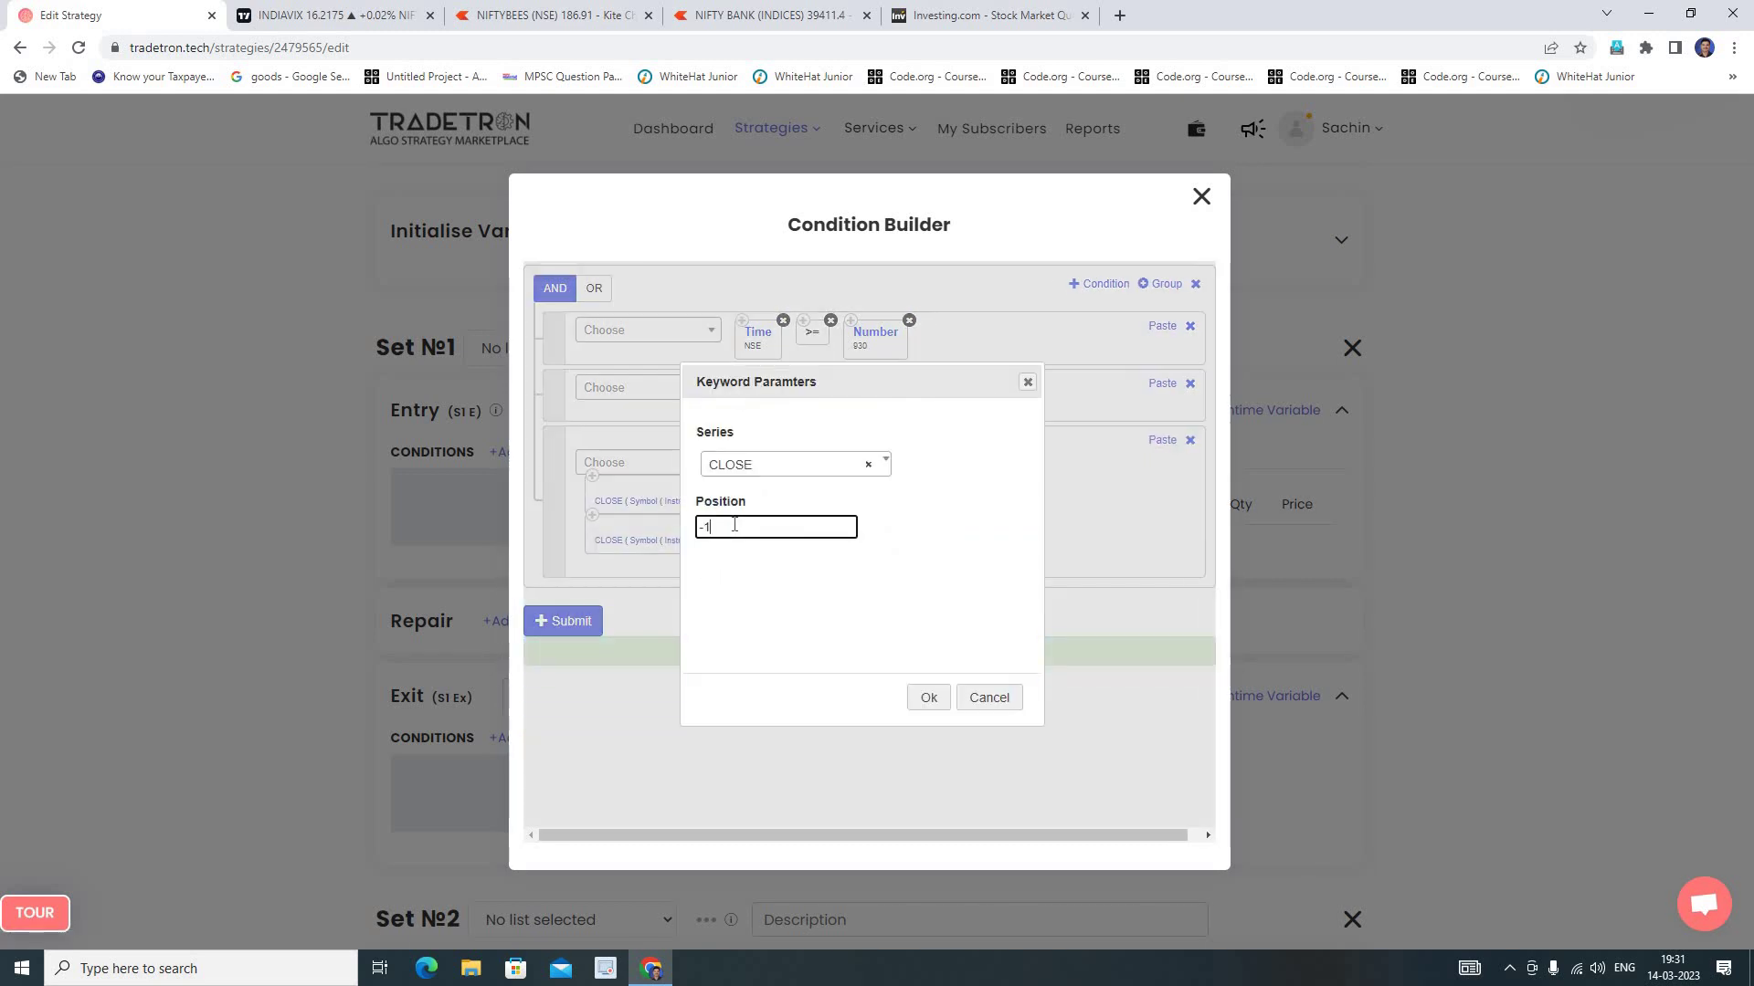
key(BackSpace)
text(2)
click(930, 699)
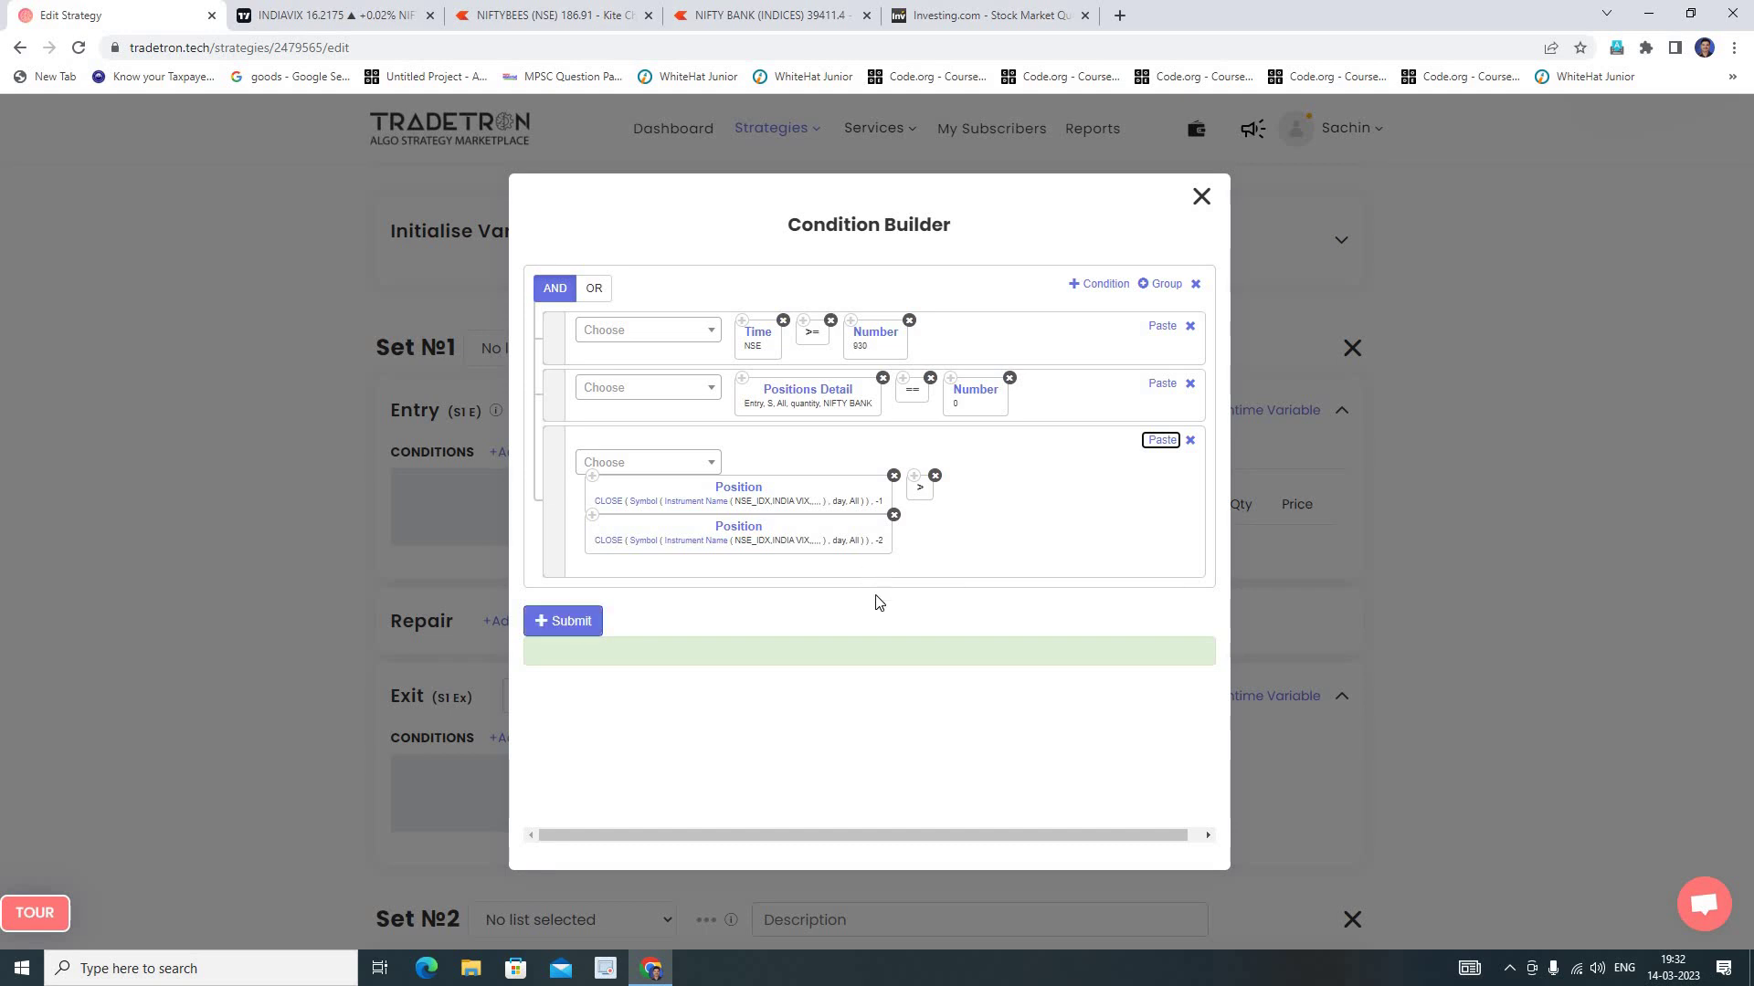
click(578, 626)
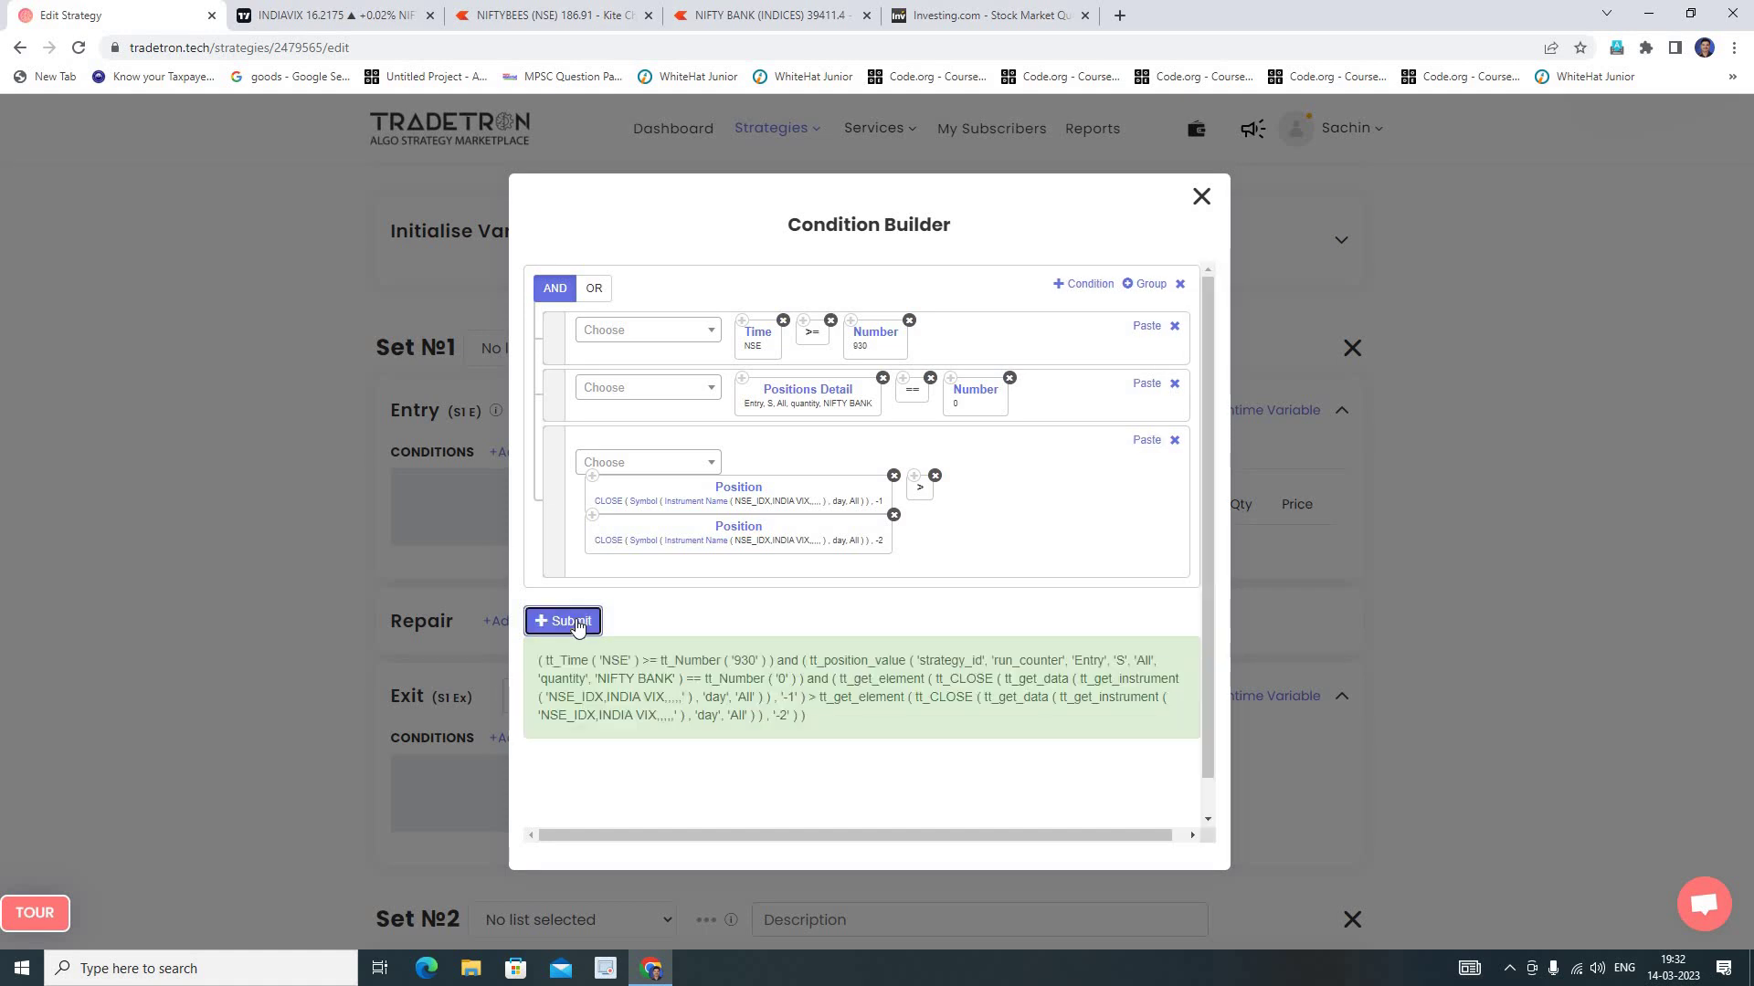
click(1200, 200)
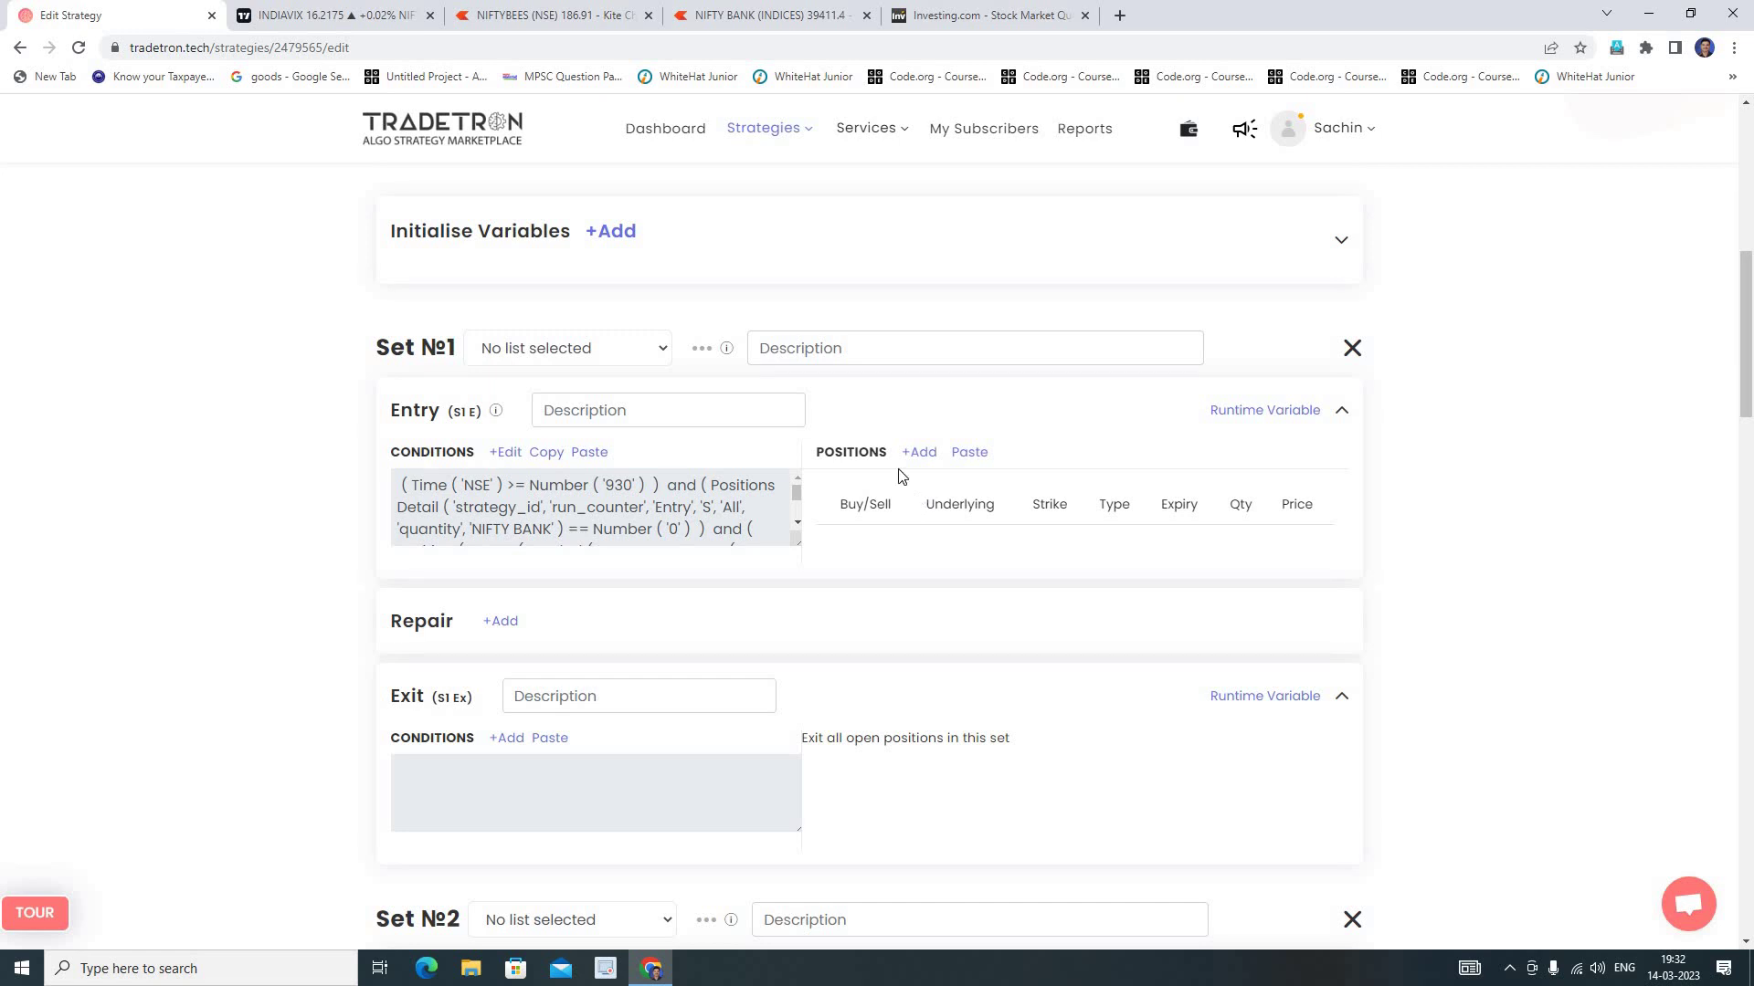
Start a new position for Set 1's entry with exchange NFO and type Call.
click(919, 452)
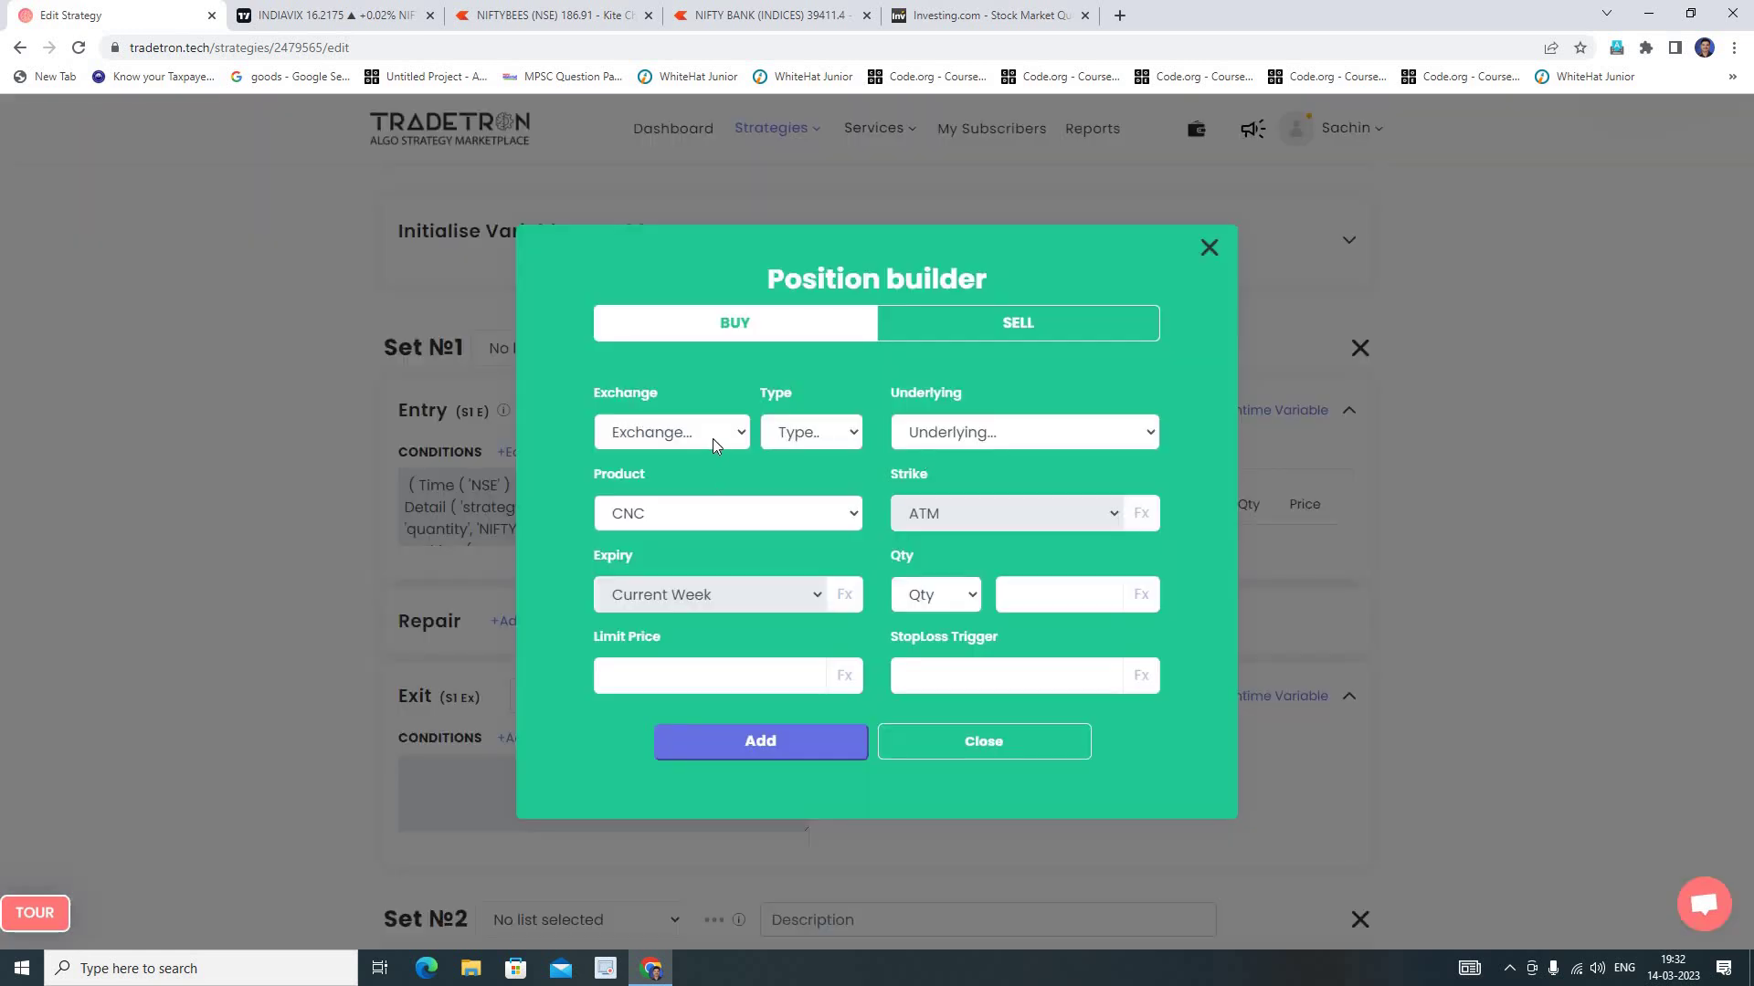
click(713, 437)
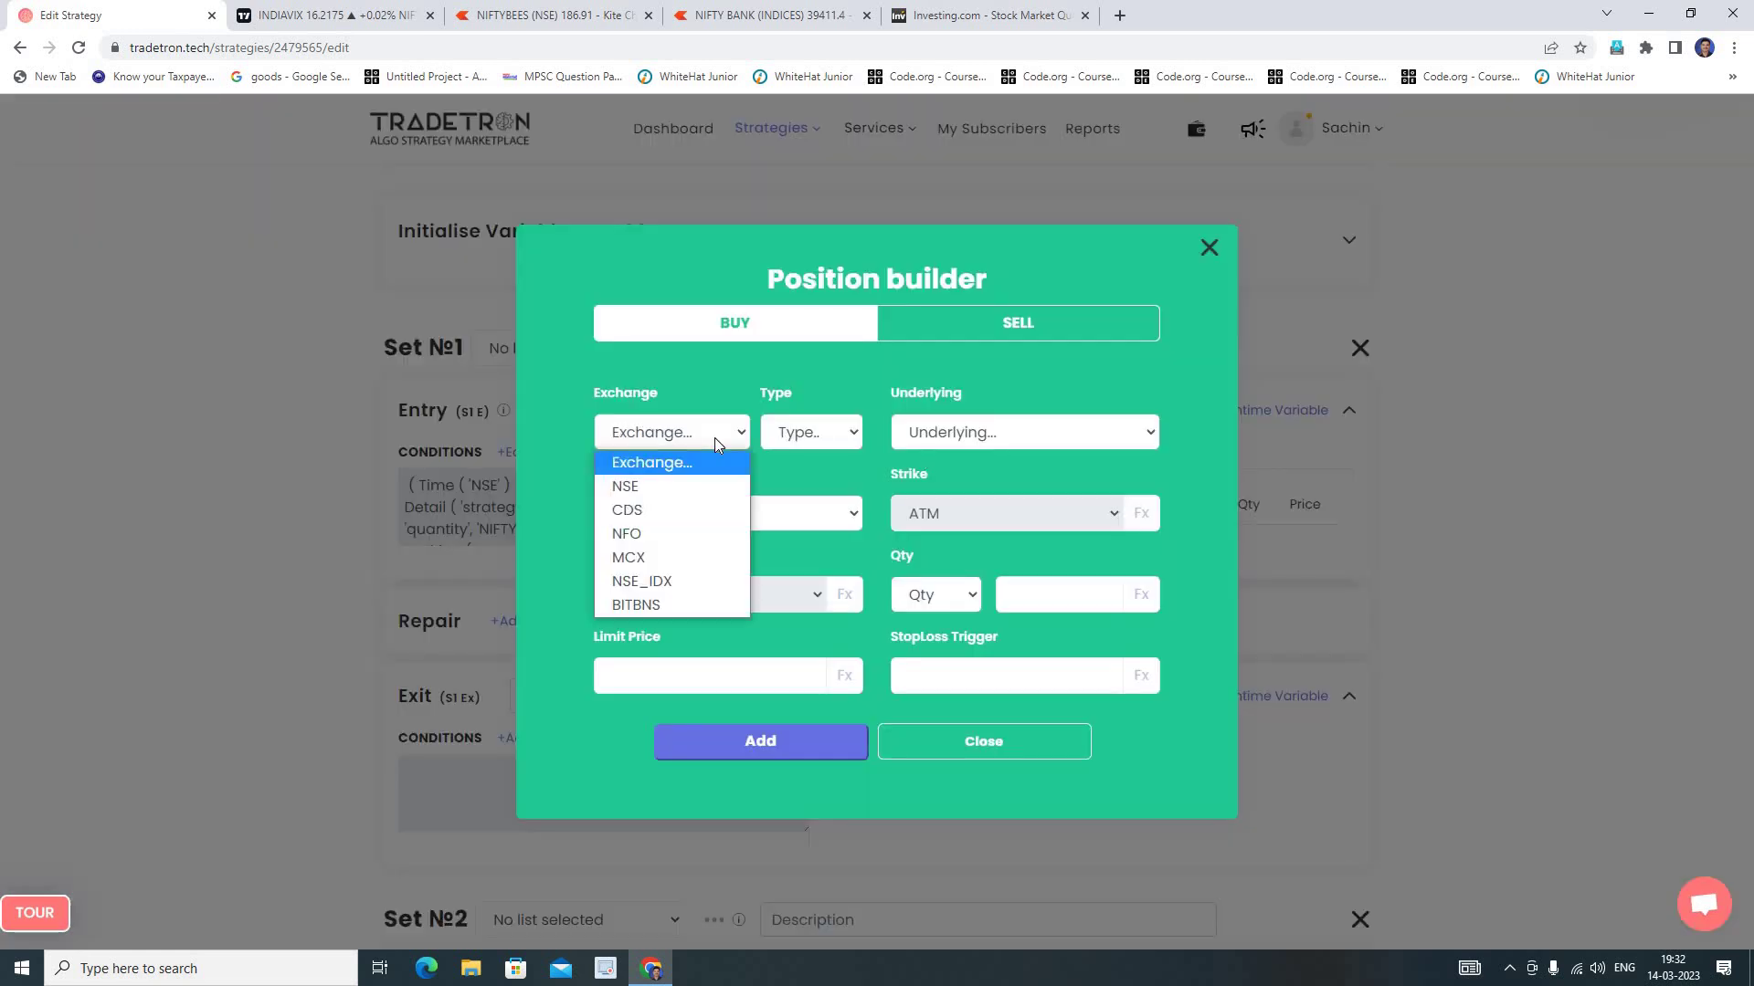
click(654, 541)
click(836, 431)
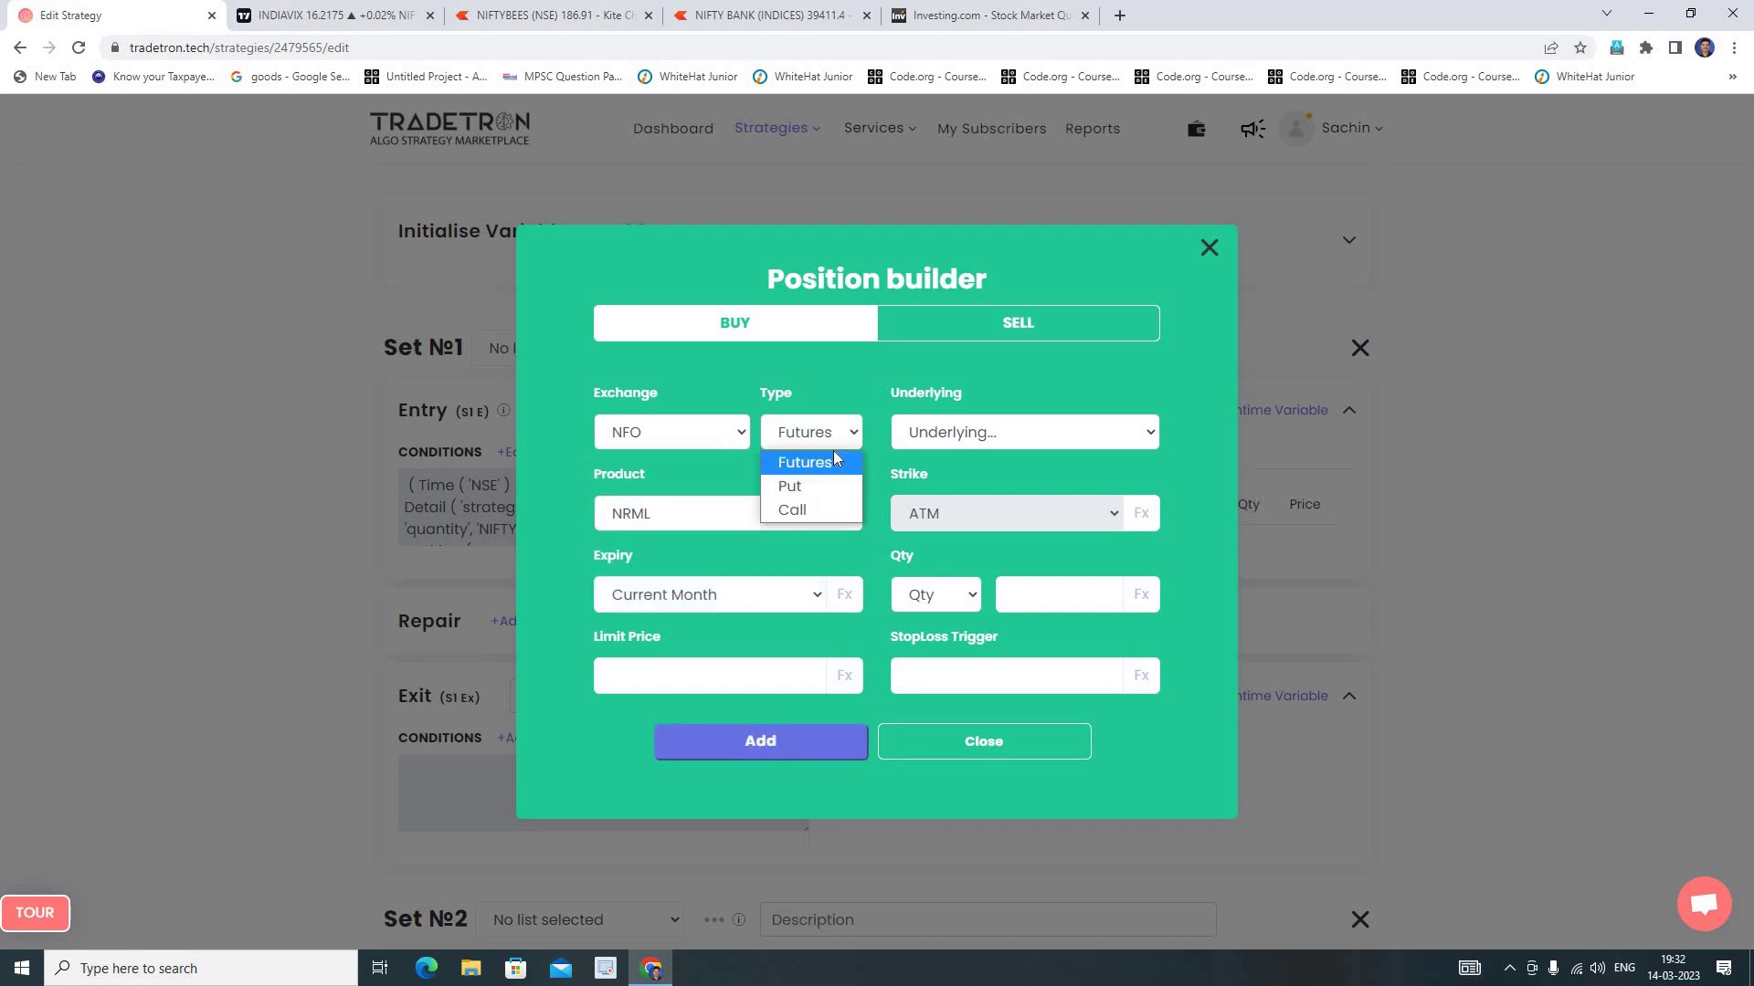
click(950, 441)
Set the Call position's underlying to NIFTY BANK and its product to MIS.
click(1050, 432)
text(nifty)
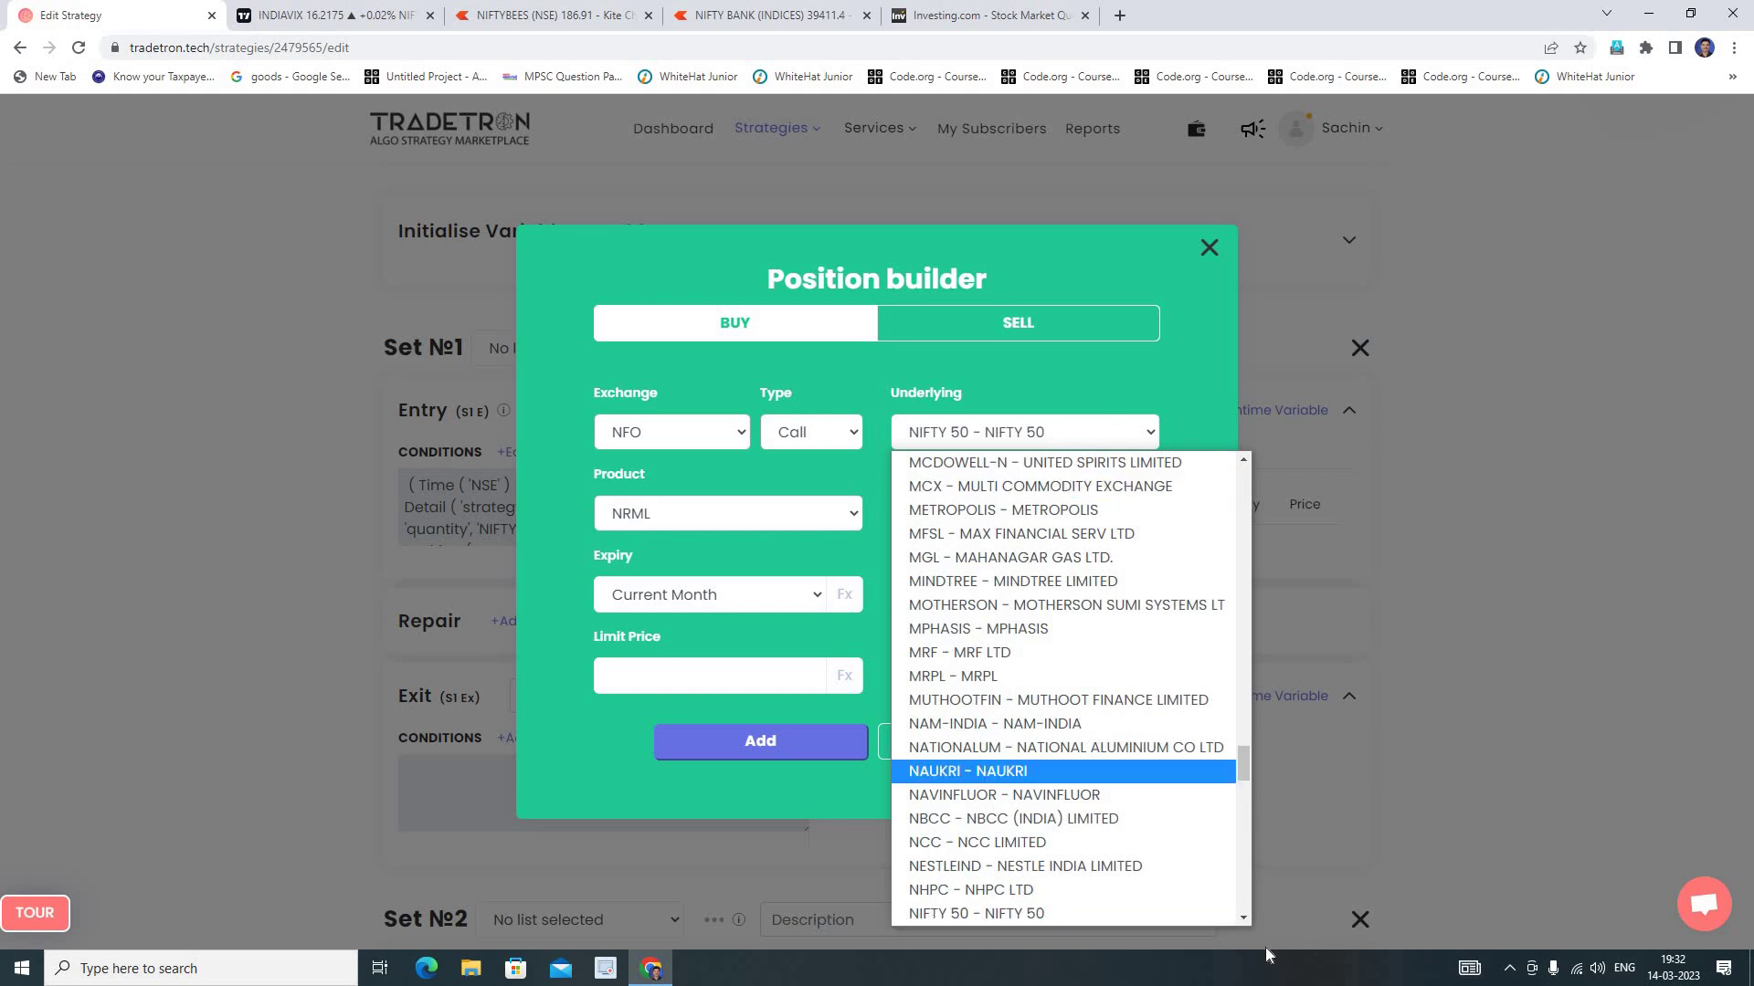
scroll(1244, 912, down, 2)
click(968, 864)
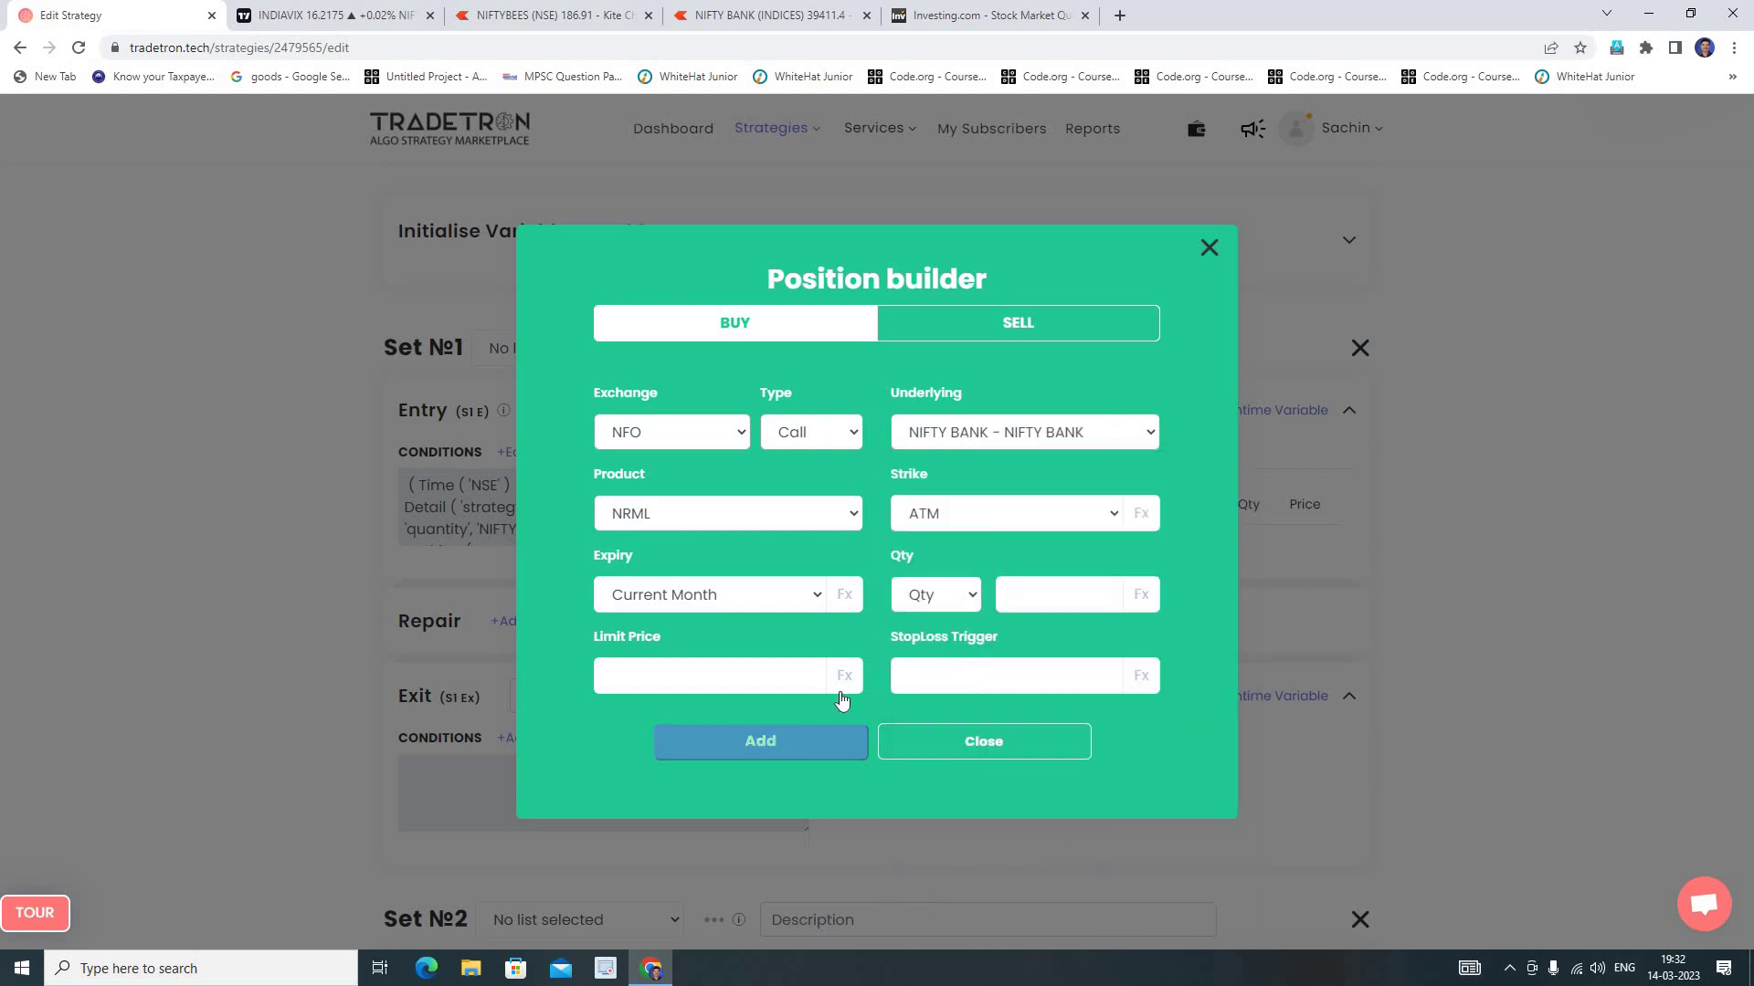
click(722, 519)
click(720, 567)
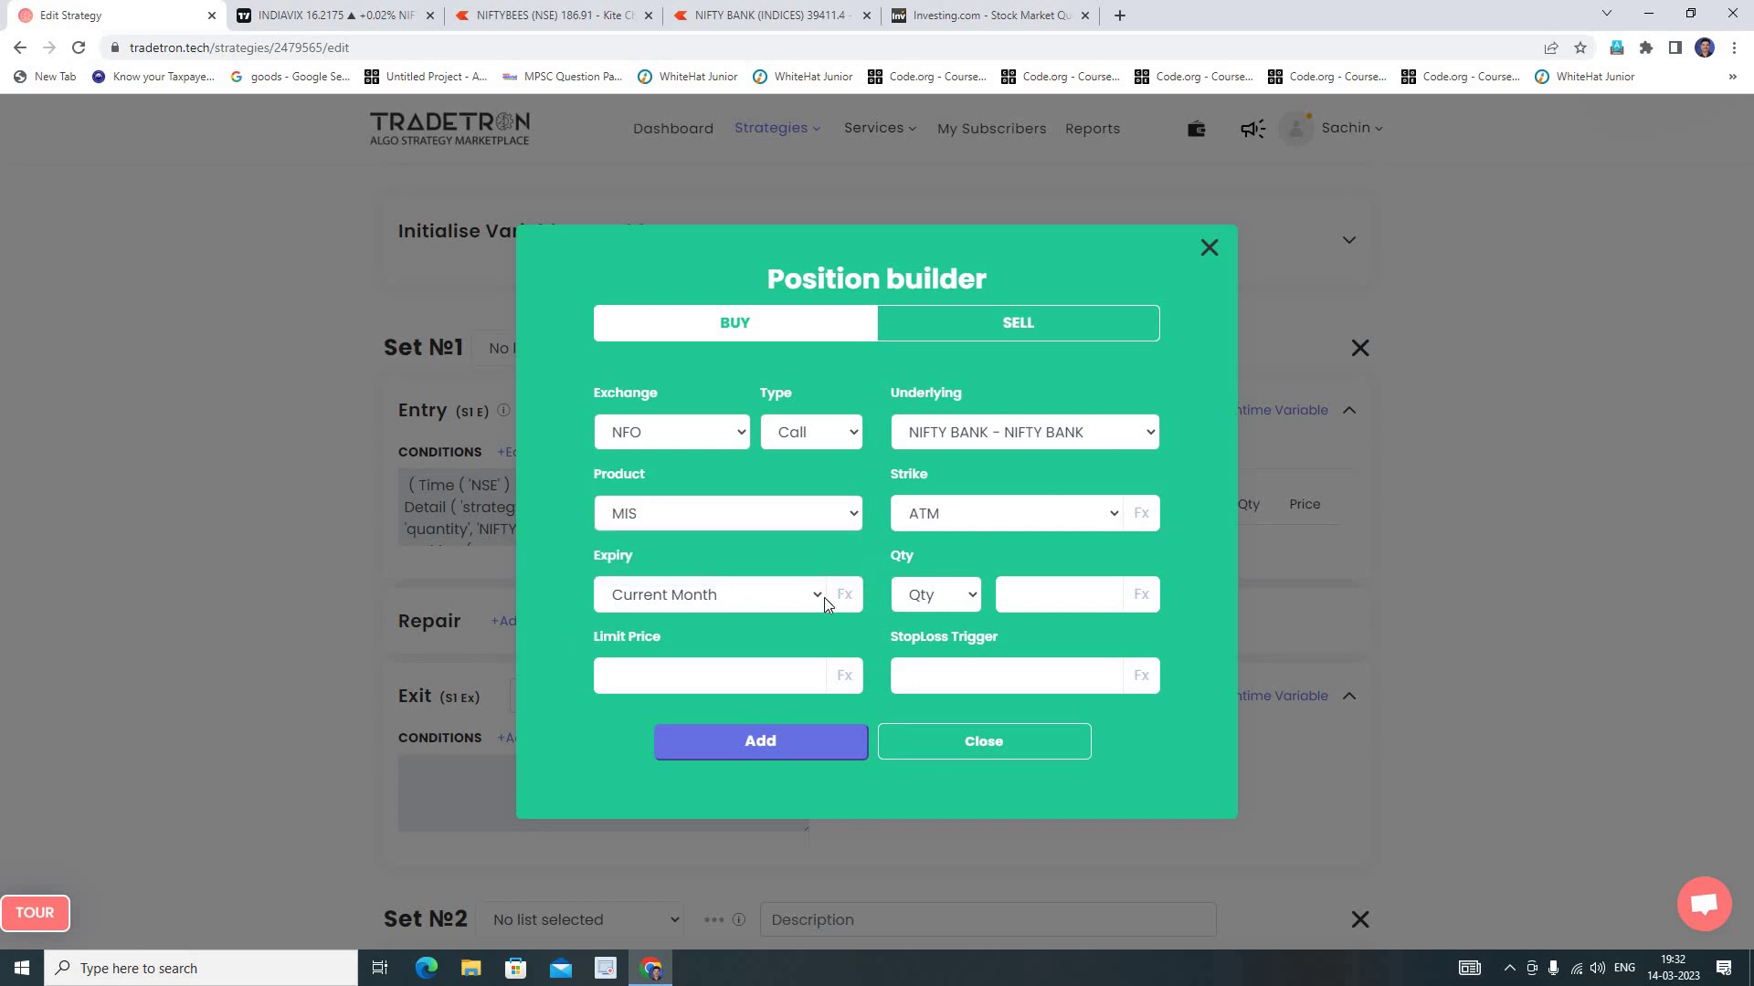
Set the Call position's strike to Fx and insert the Find Strike keyword in its formula.
click(1117, 513)
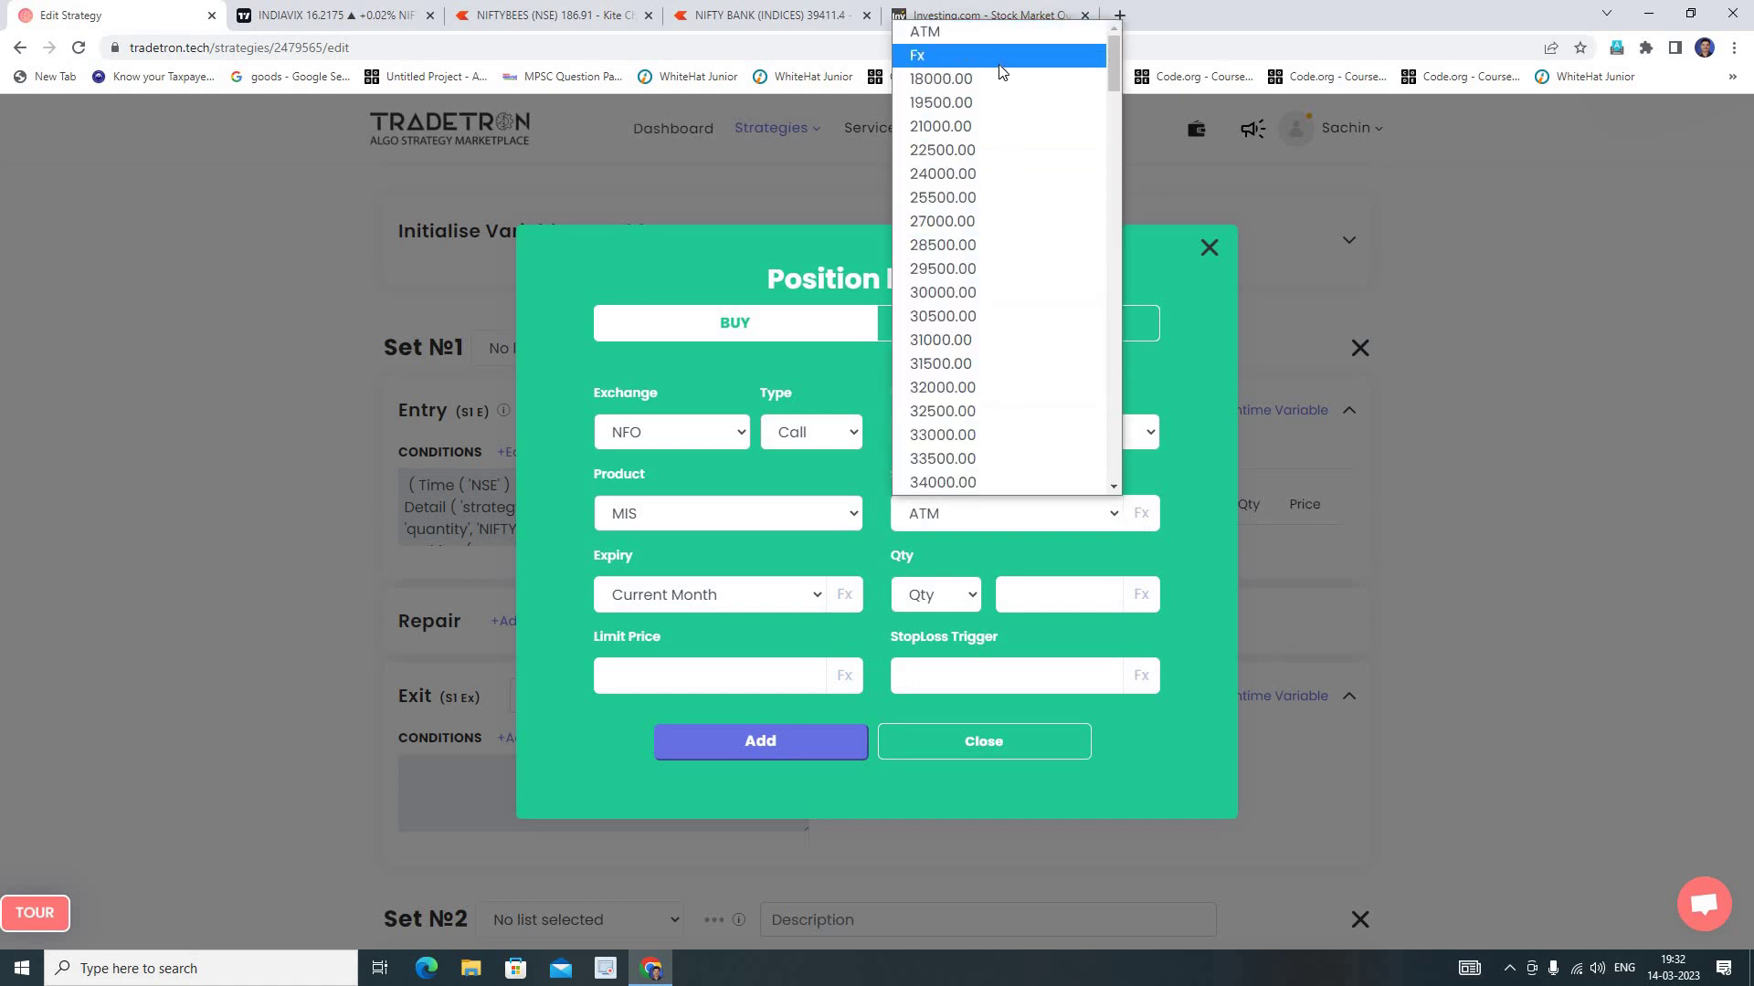
click(1002, 73)
click(1142, 515)
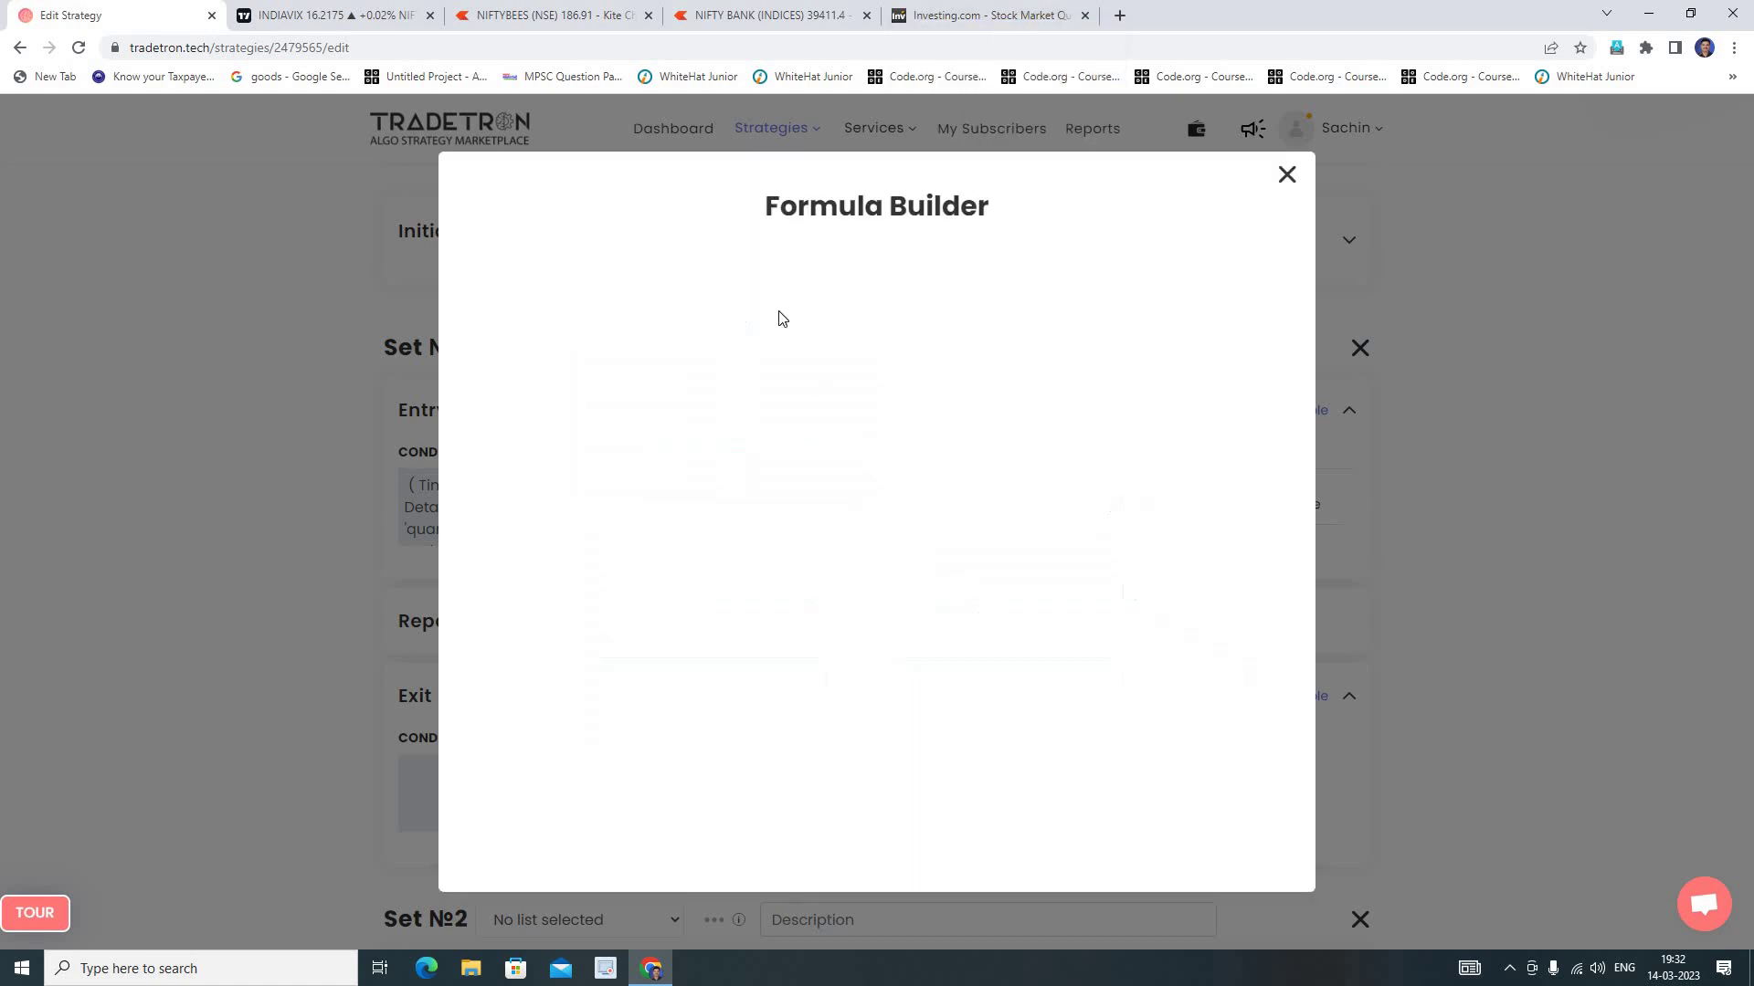
click(565, 315)
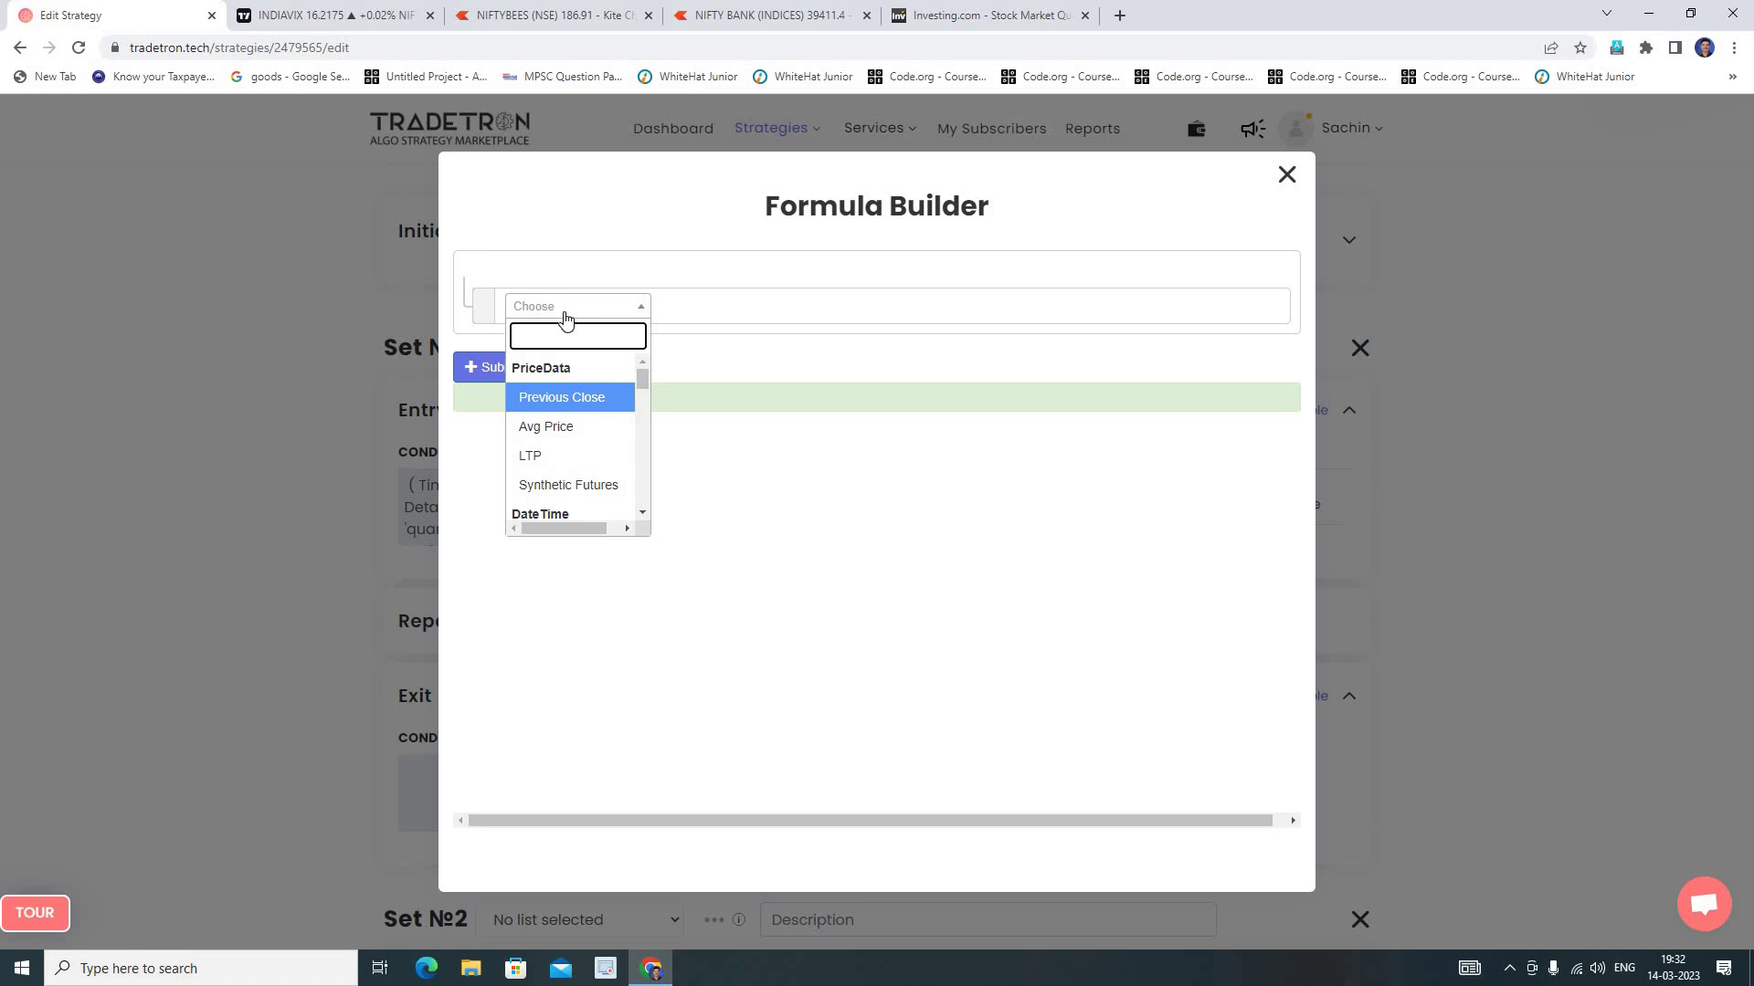
text(find)
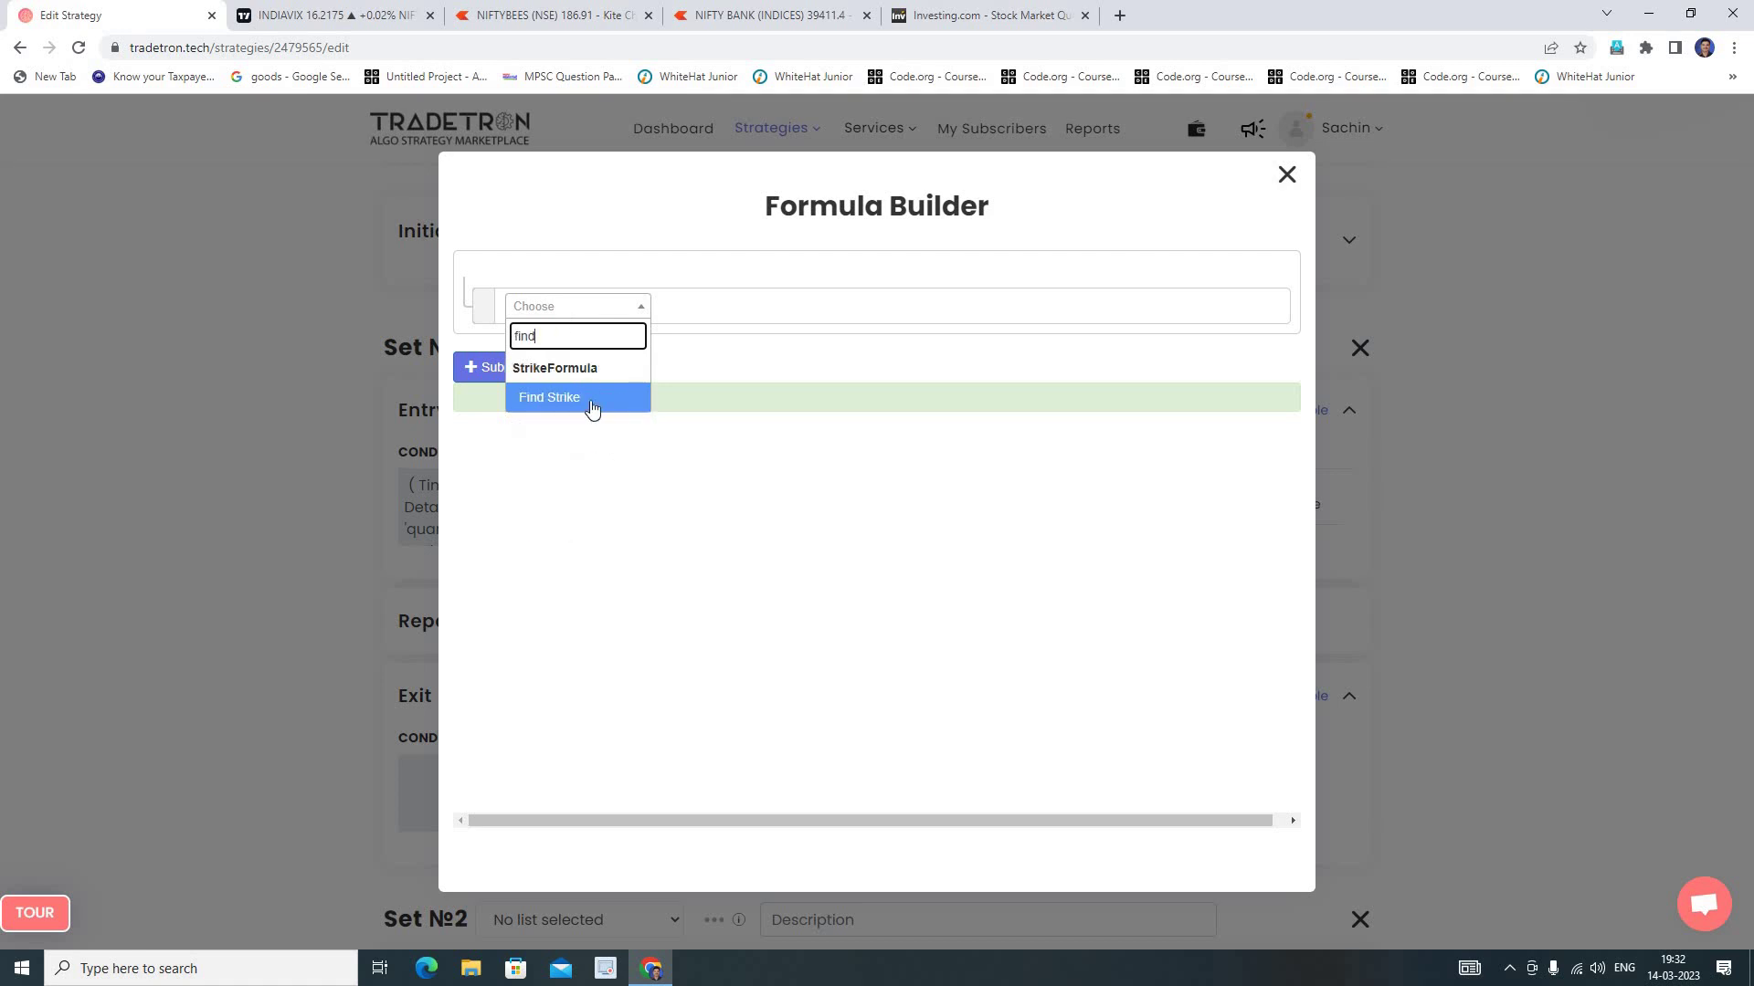
click(590, 398)
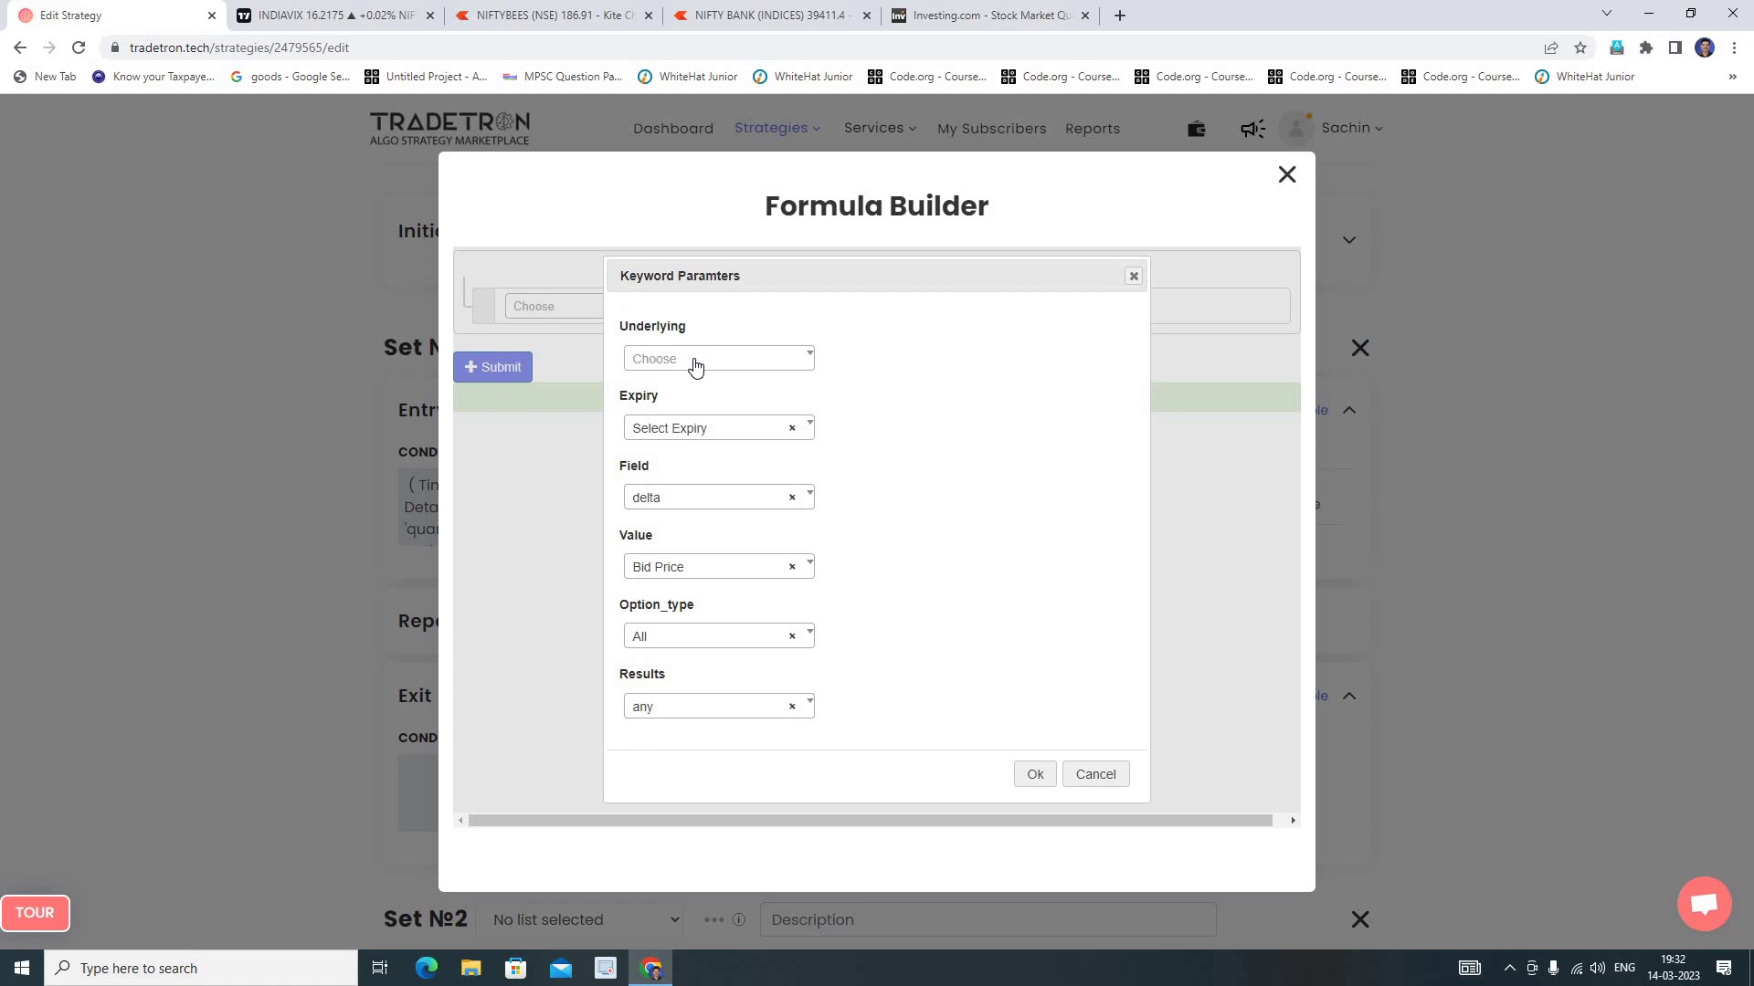
Set the Find Strike keyword's underlying to NIFTY BANK.
click(696, 367)
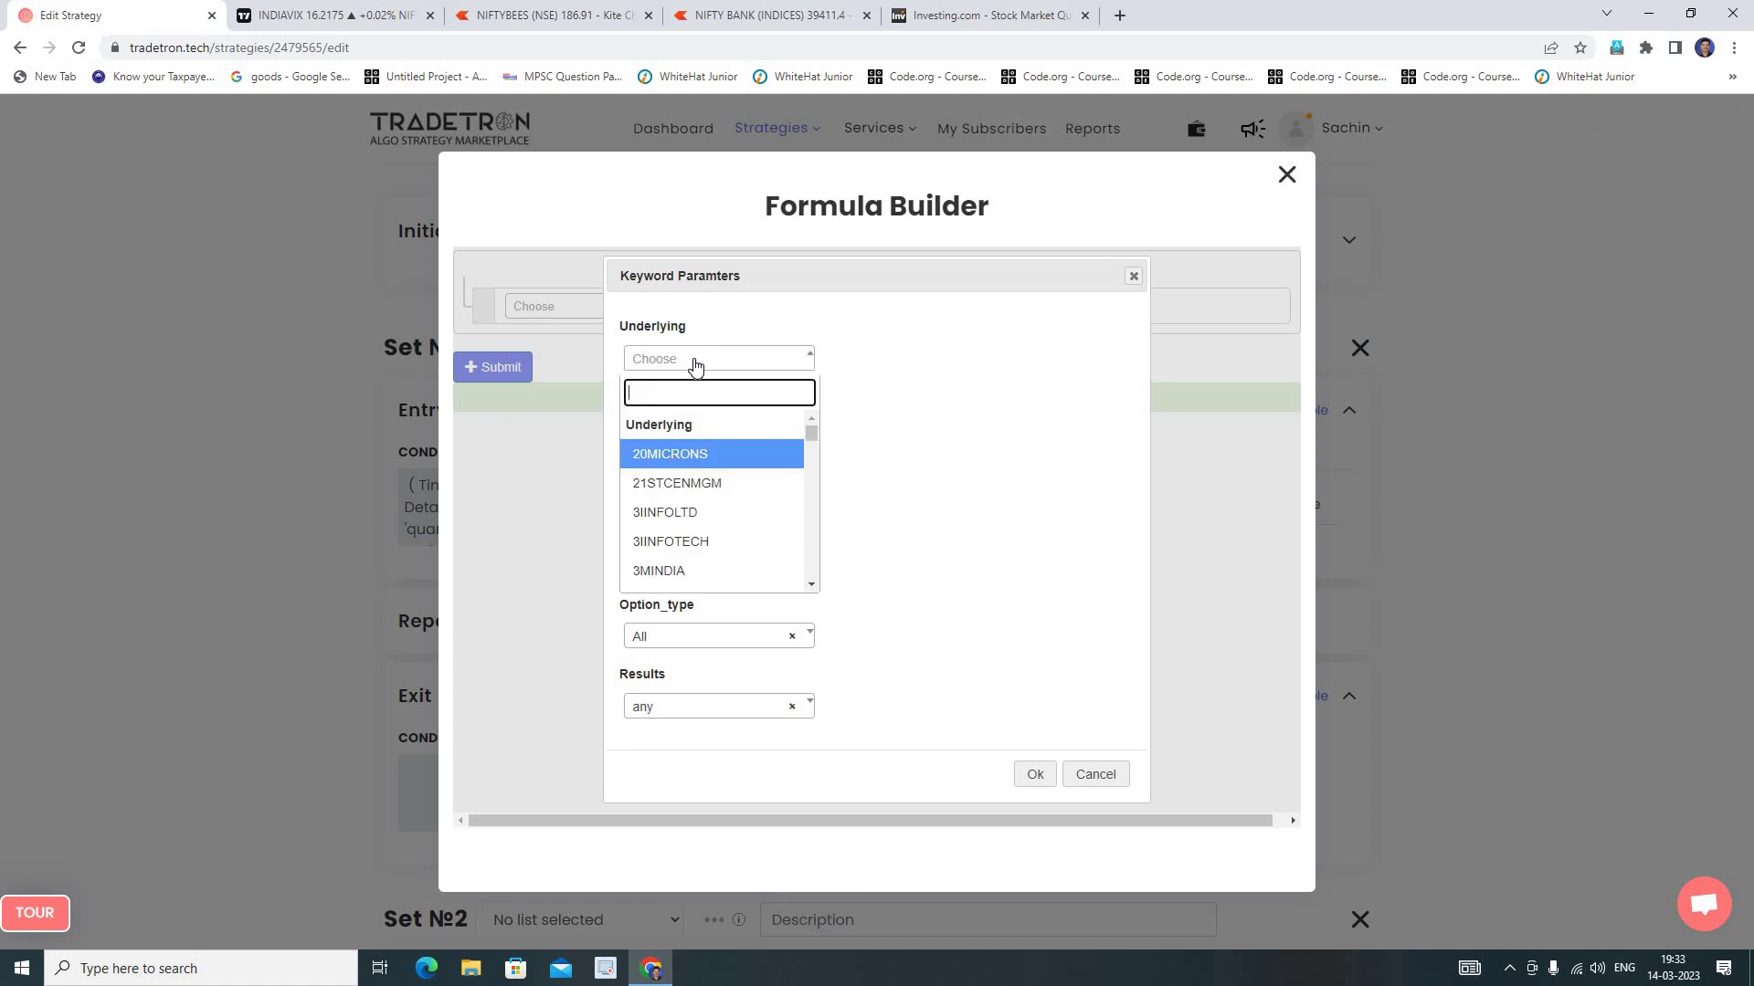
text(nifty)
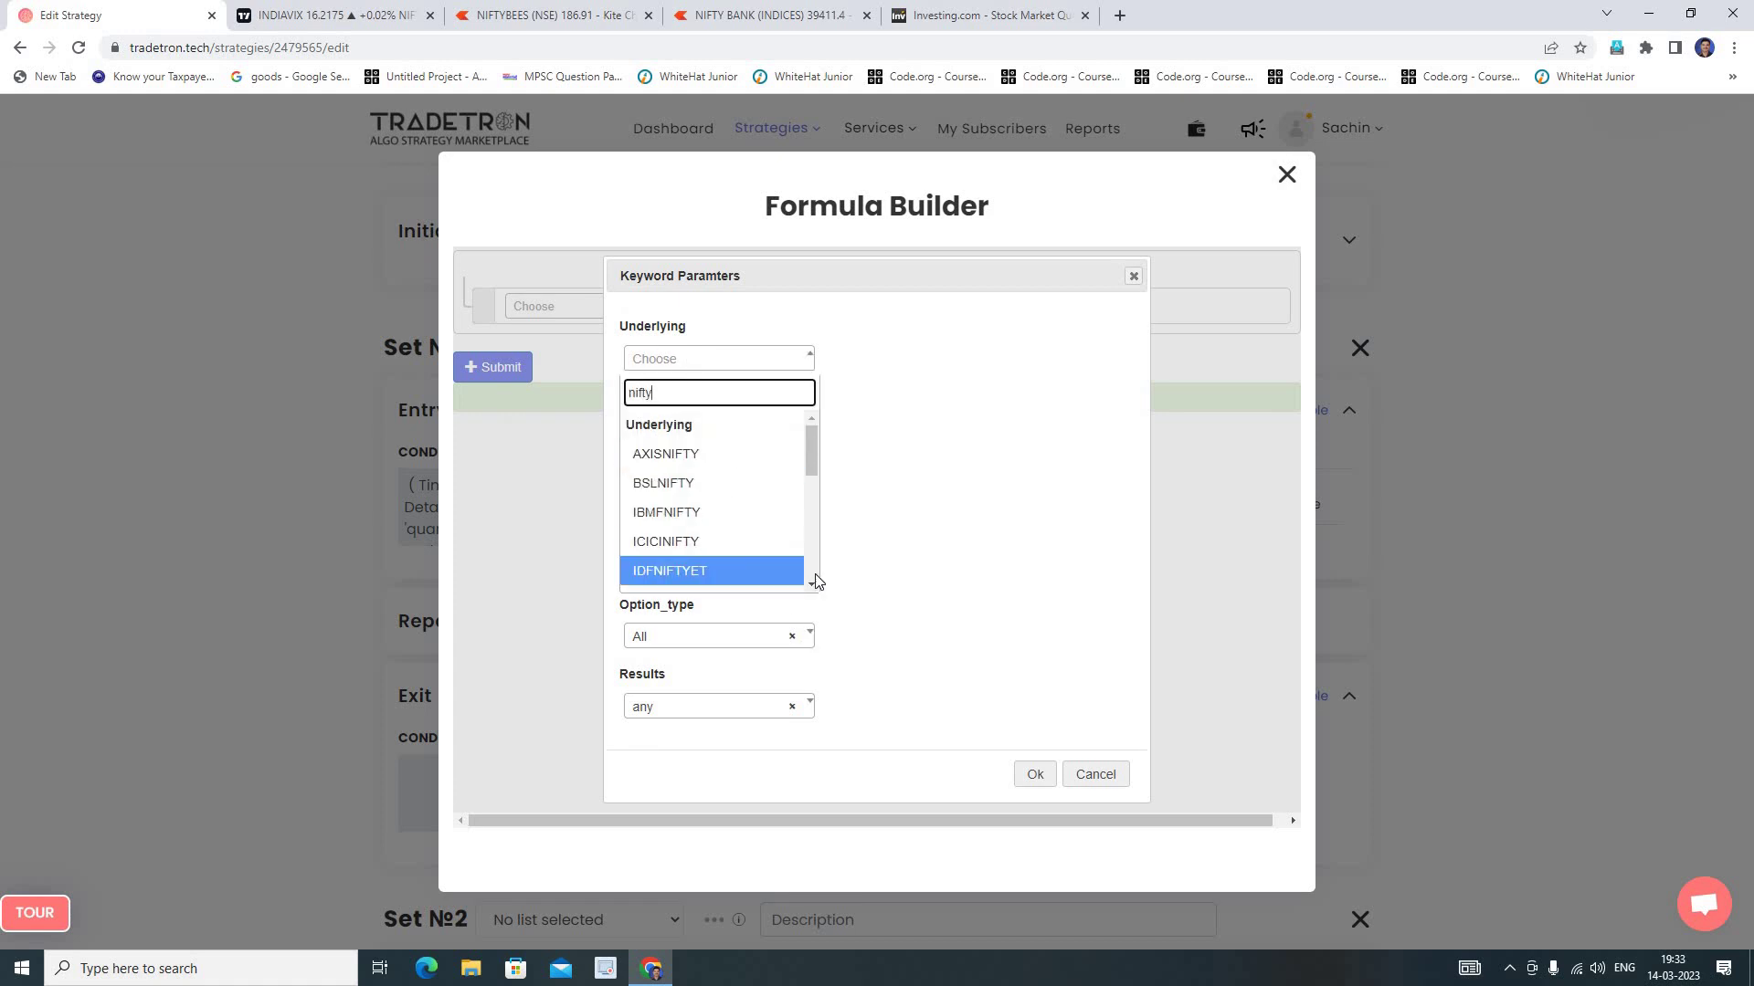
scroll(815, 577, down, 3)
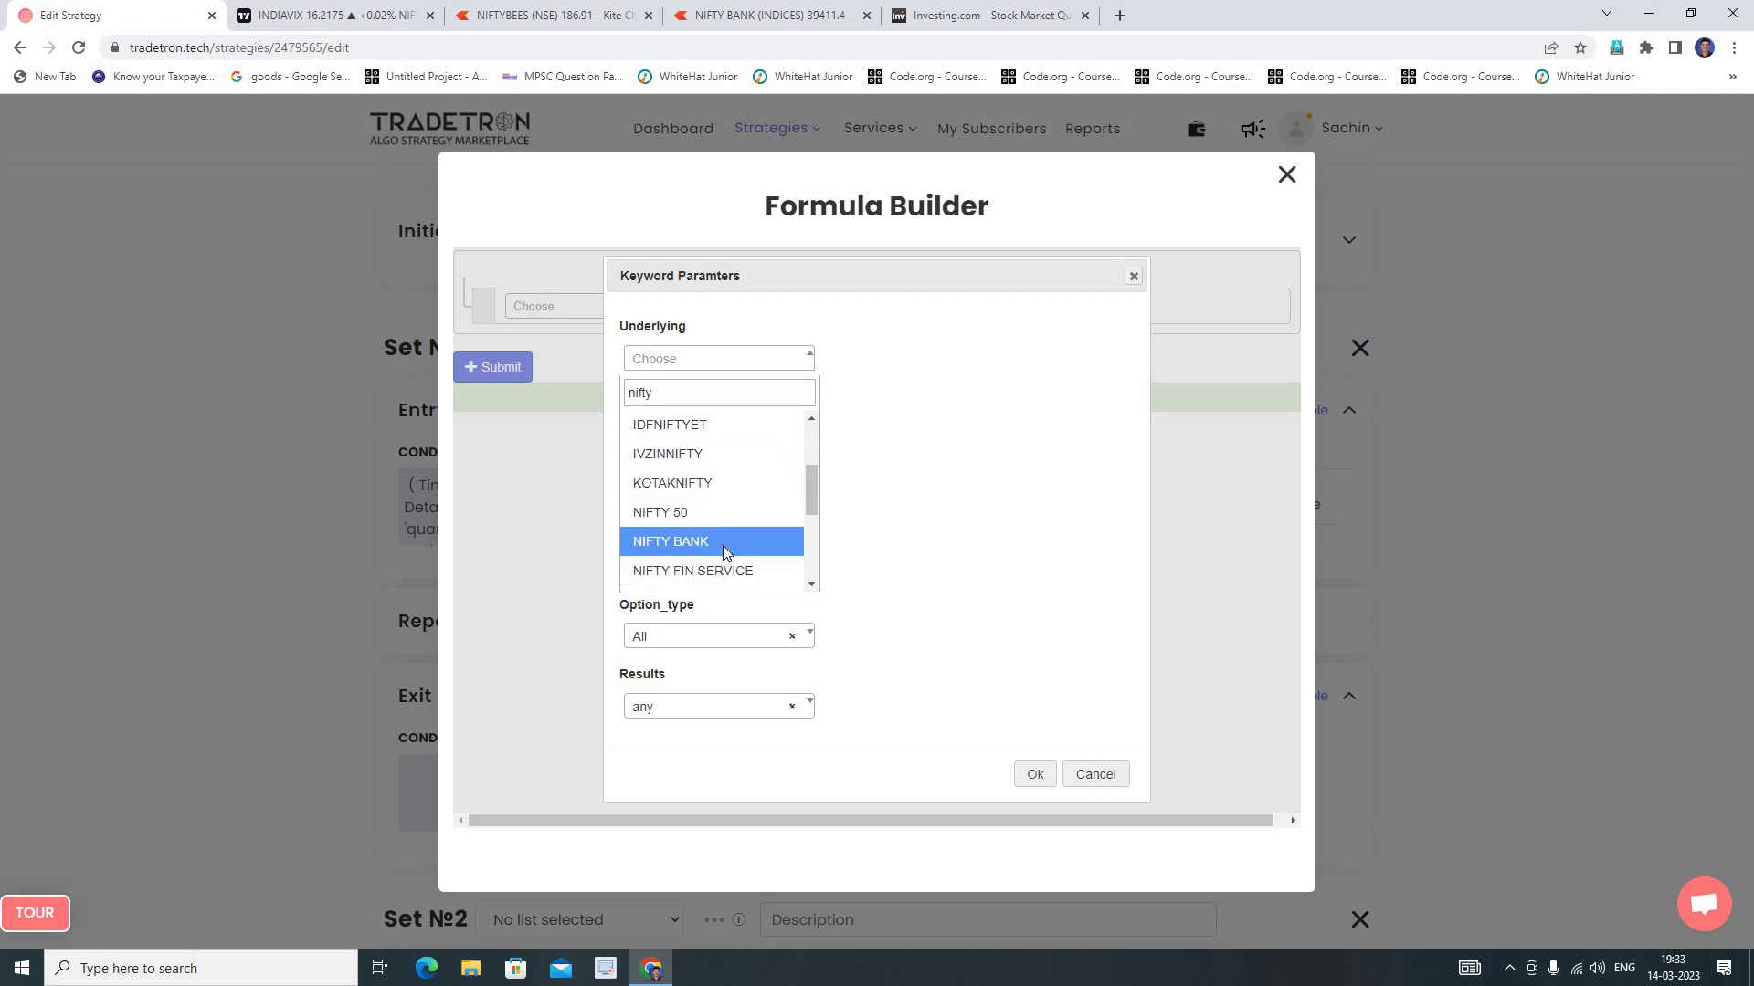
click(726, 546)
Set Find Strike's field to ltp, its value to Number and its option type to CE, and confirm the parameters.
click(718, 502)
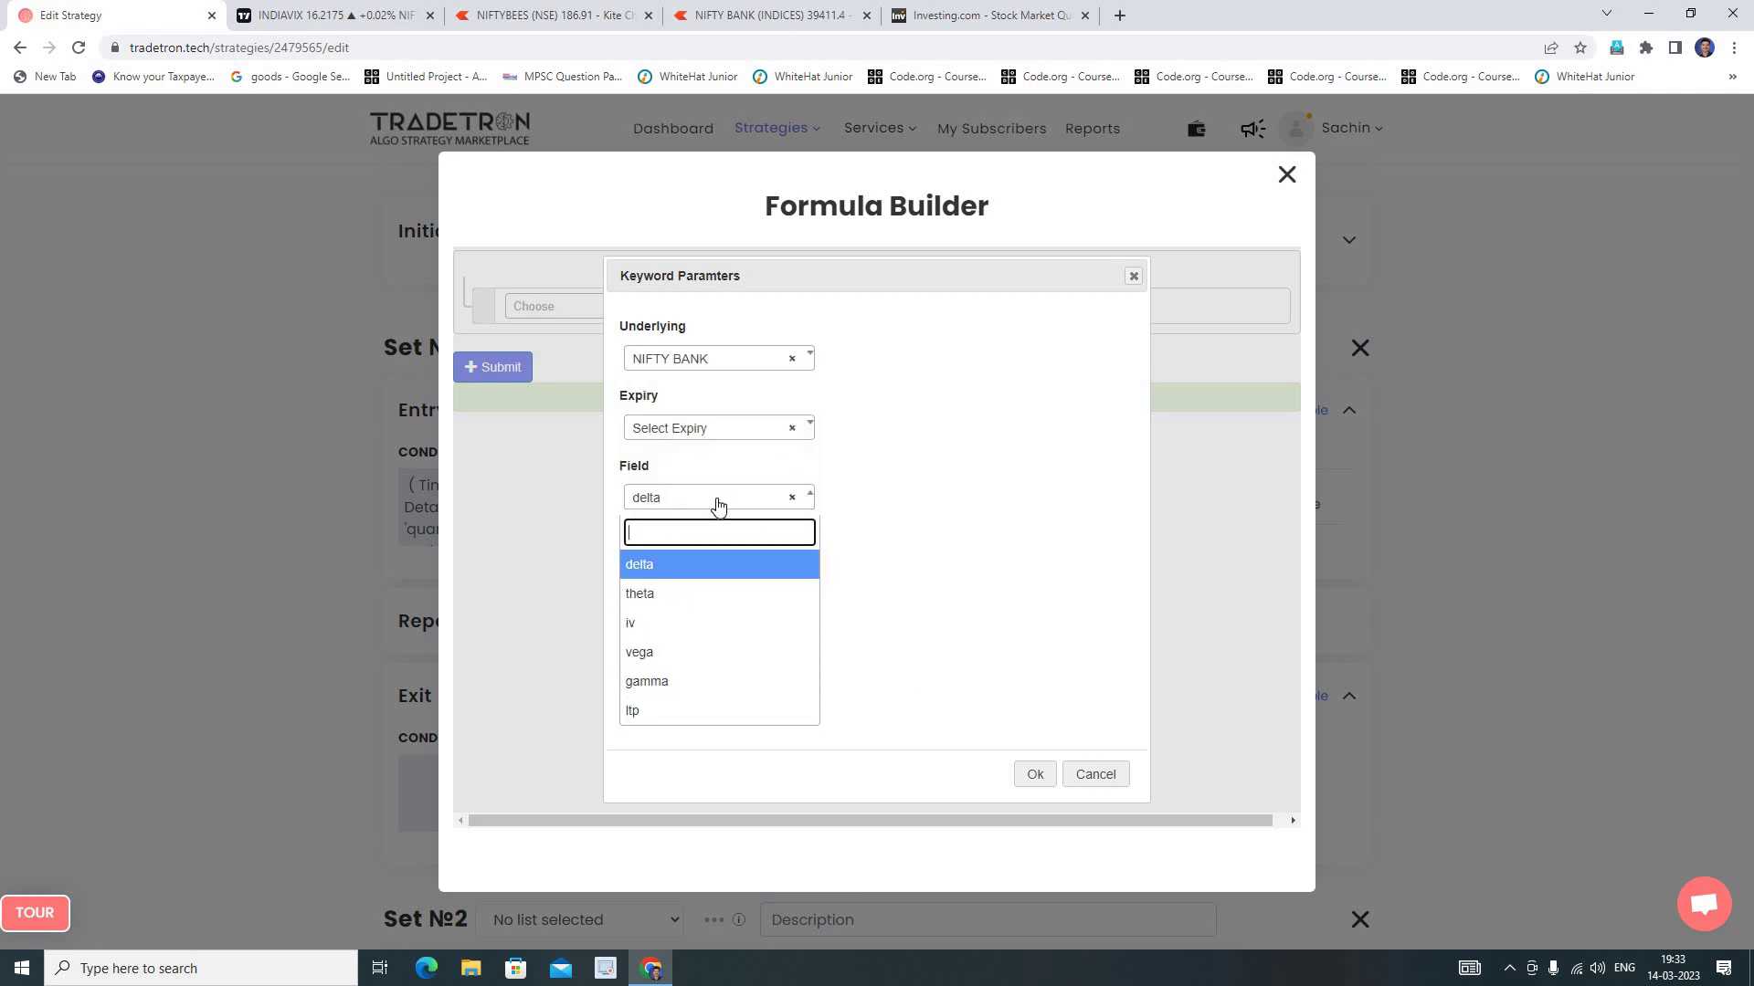
click(699, 711)
click(690, 570)
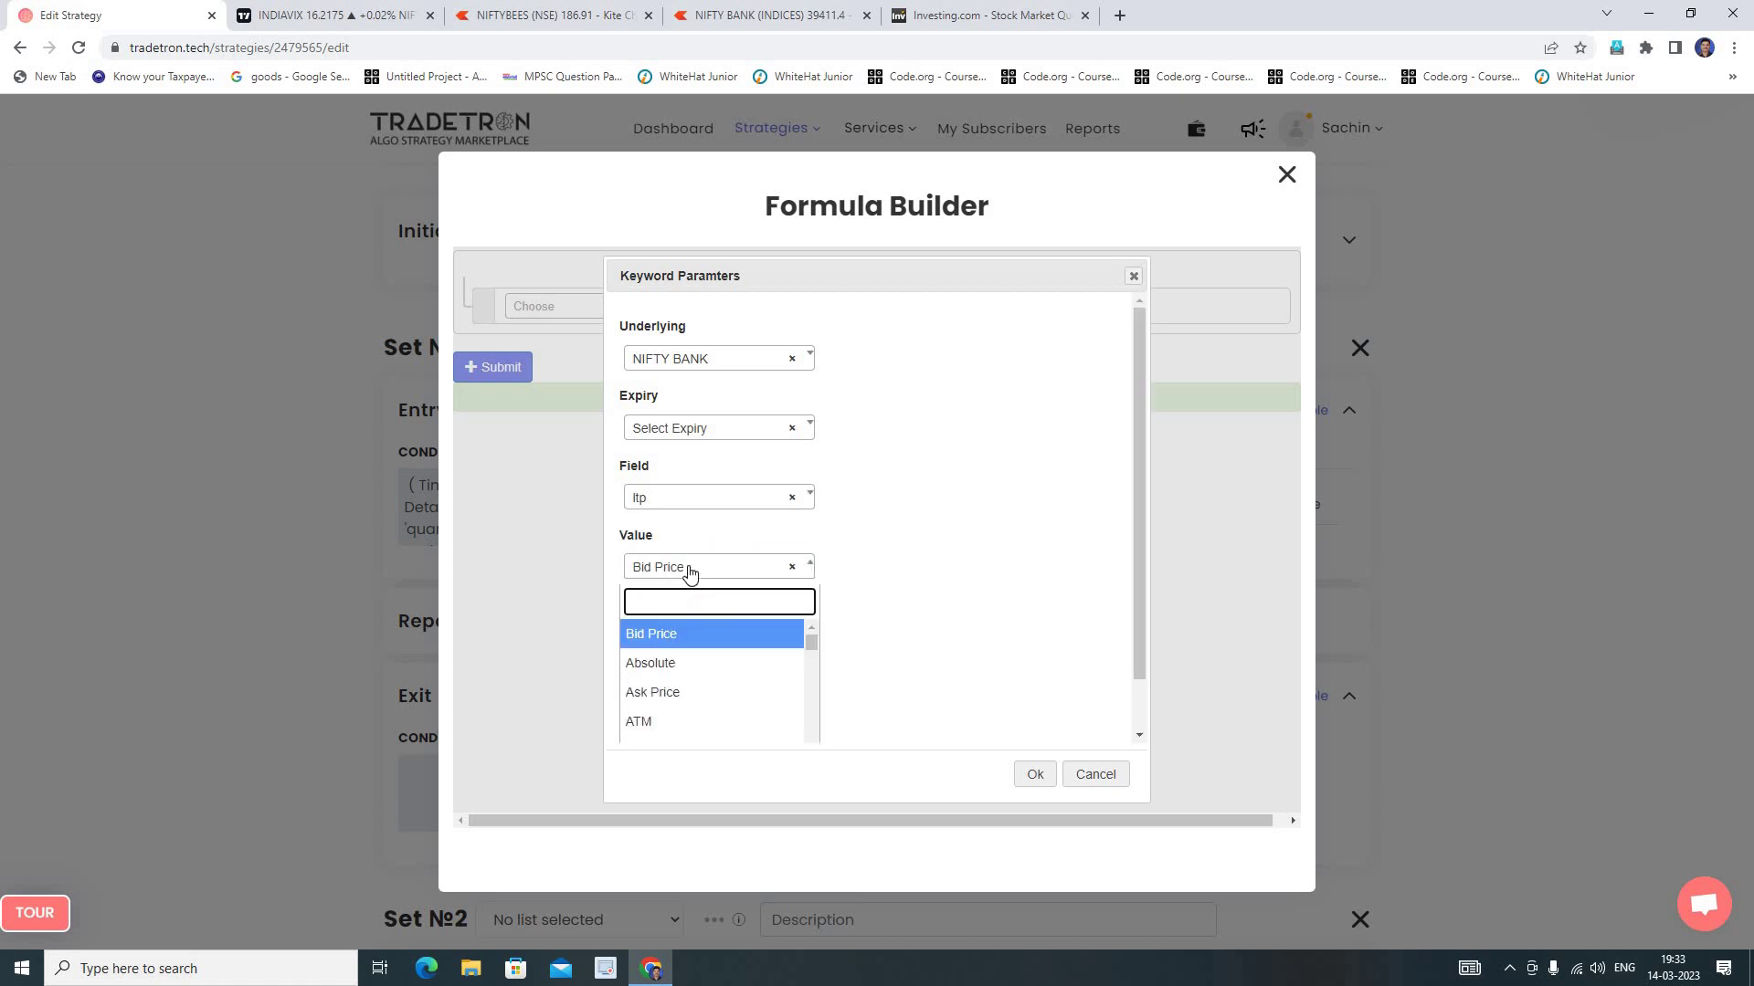
text(num)
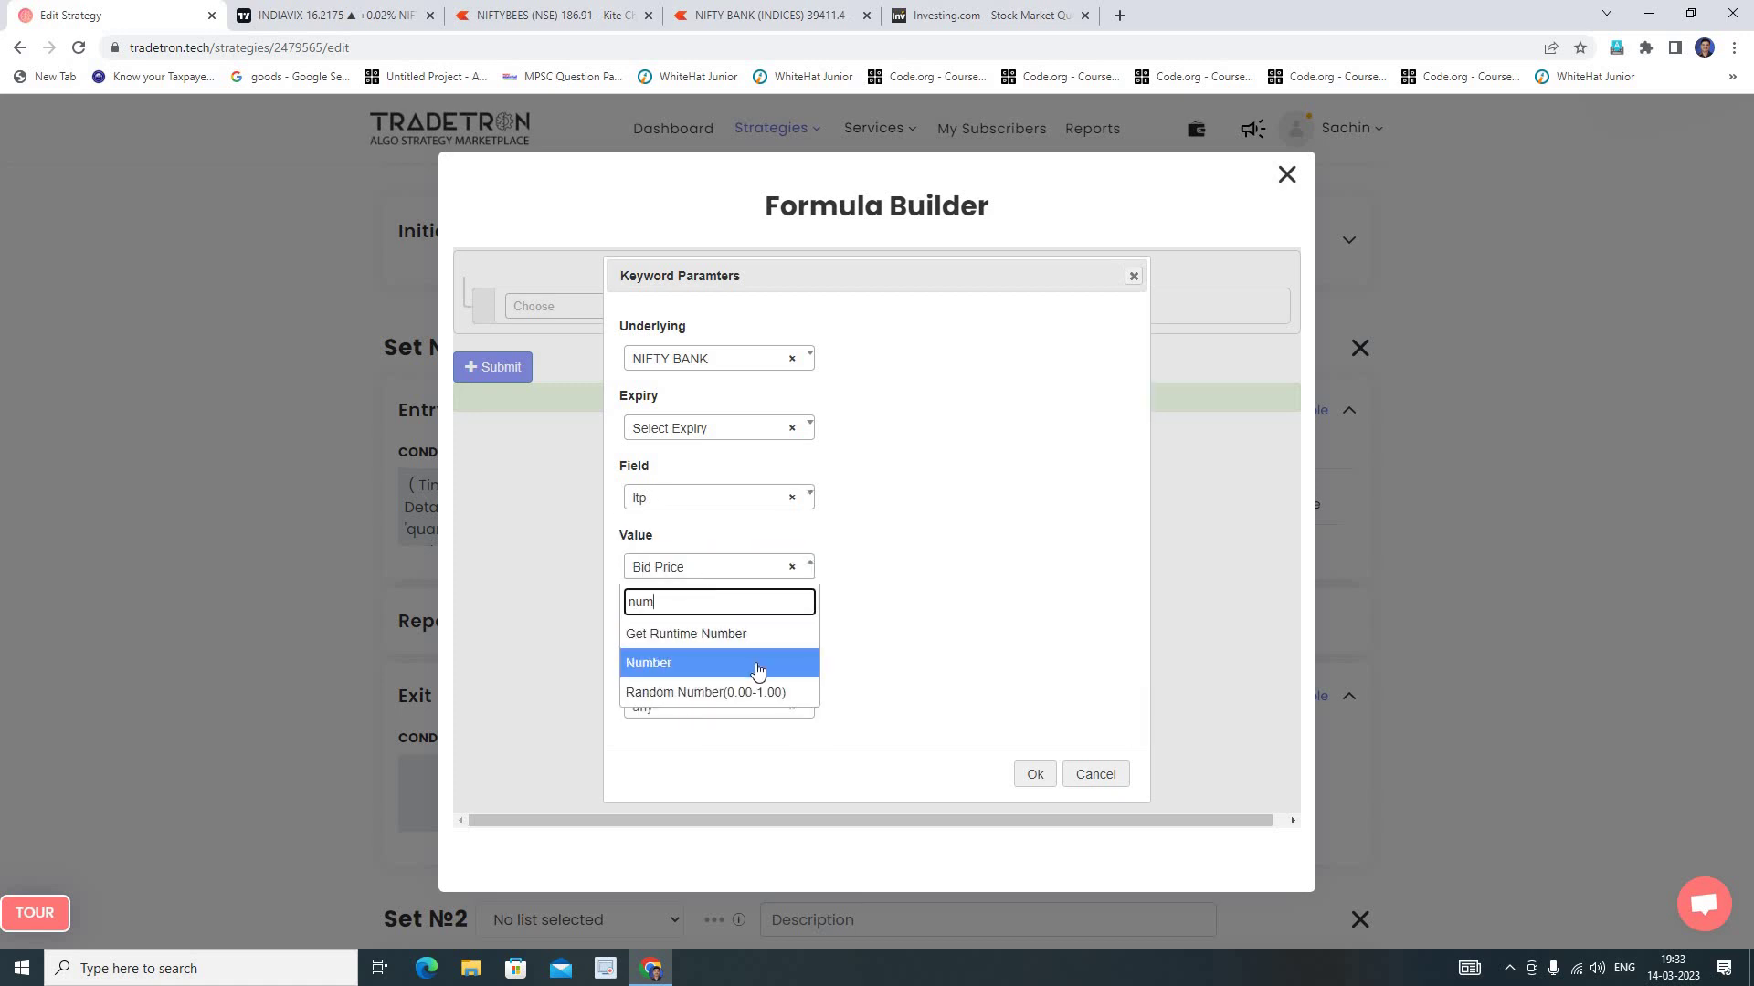
click(651, 663)
click(658, 639)
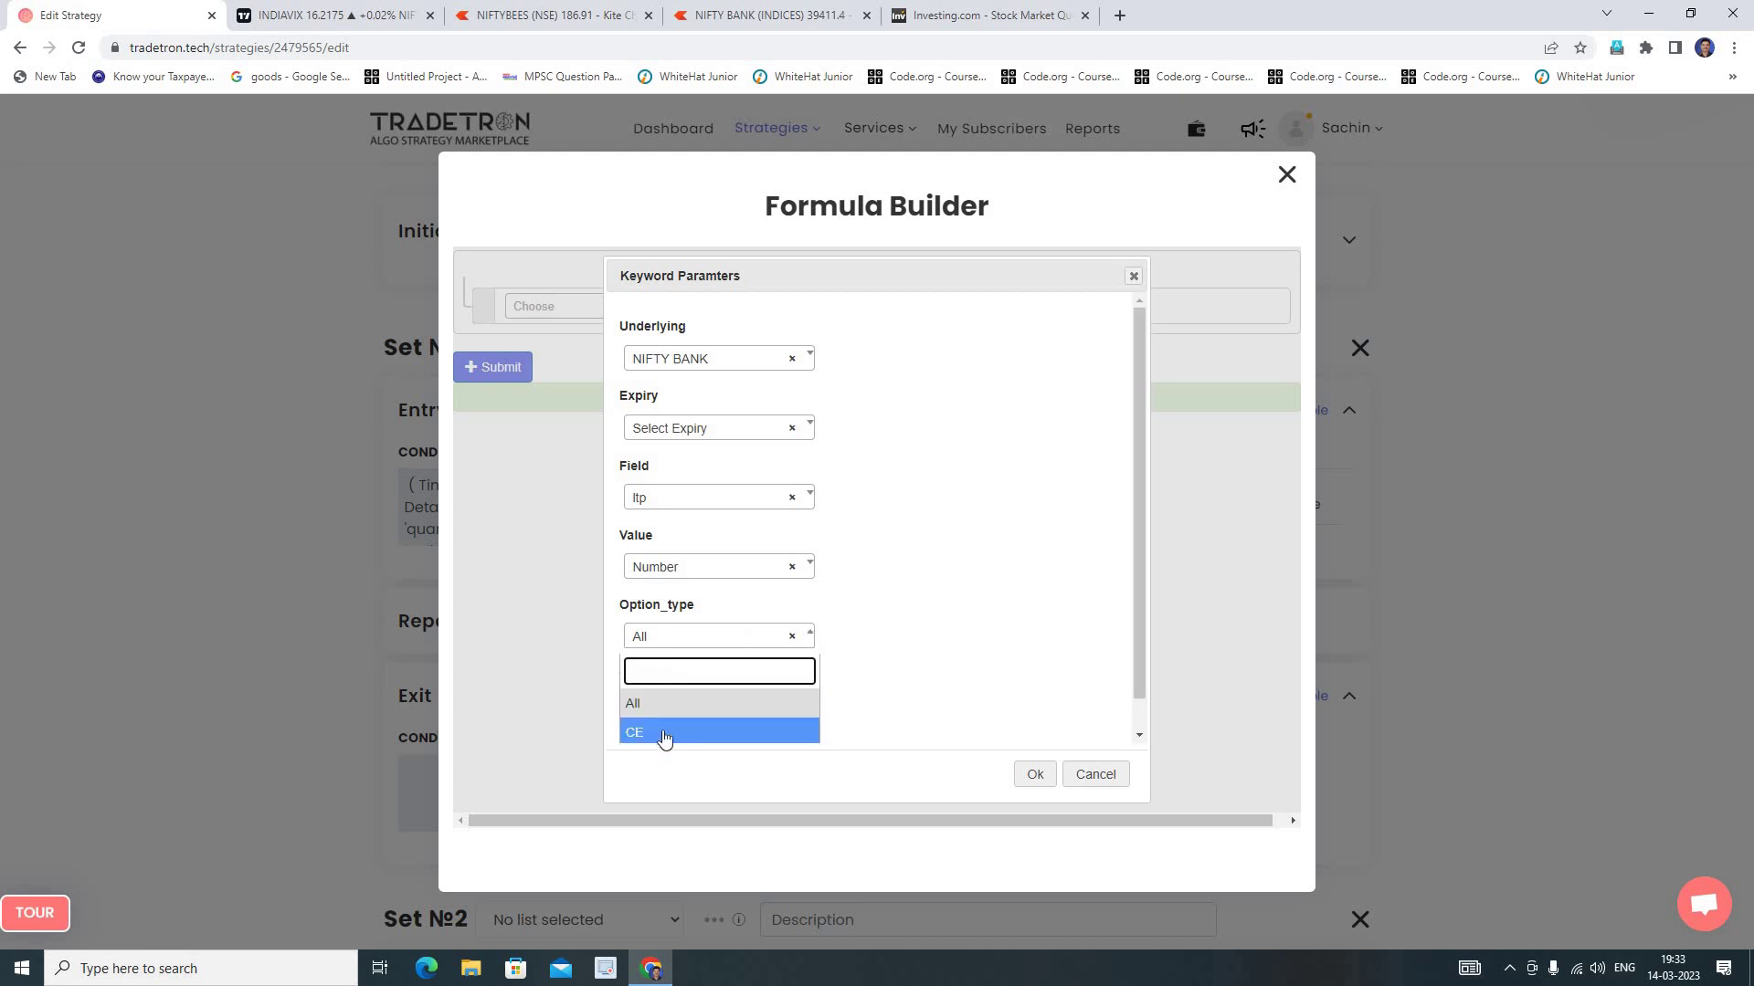
click(664, 734)
click(1035, 774)
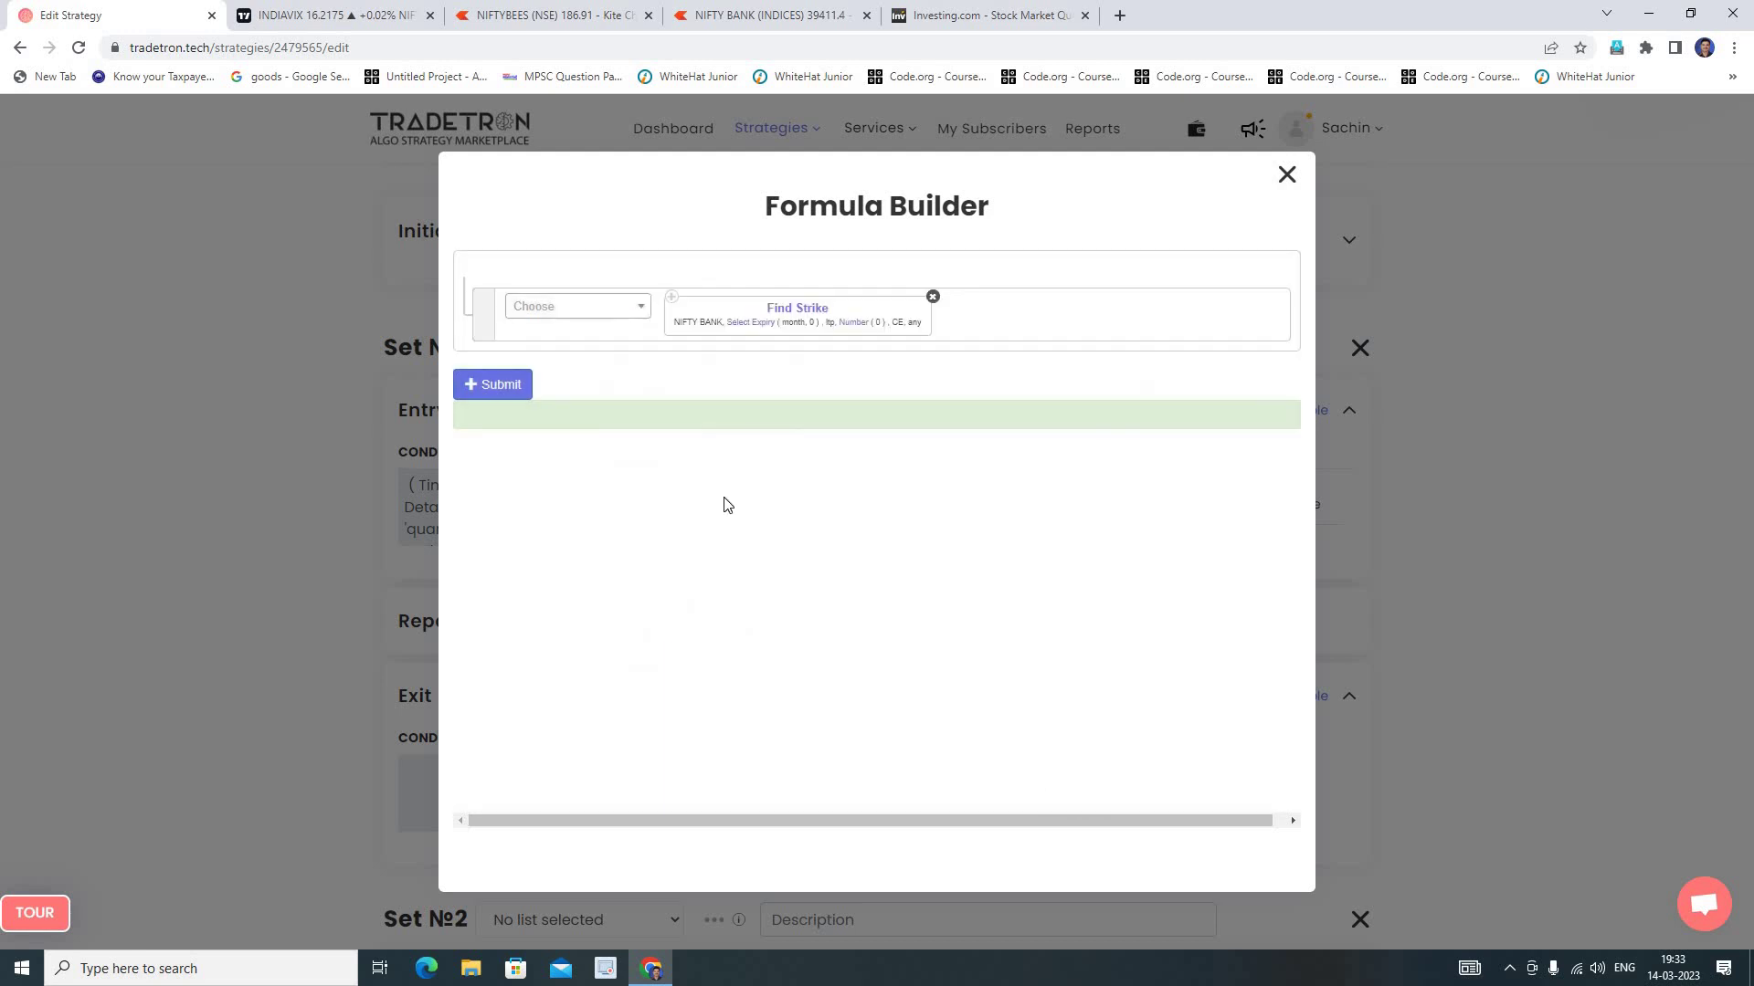
Change the expiry type inside the Find Strike block to week.
click(751, 322)
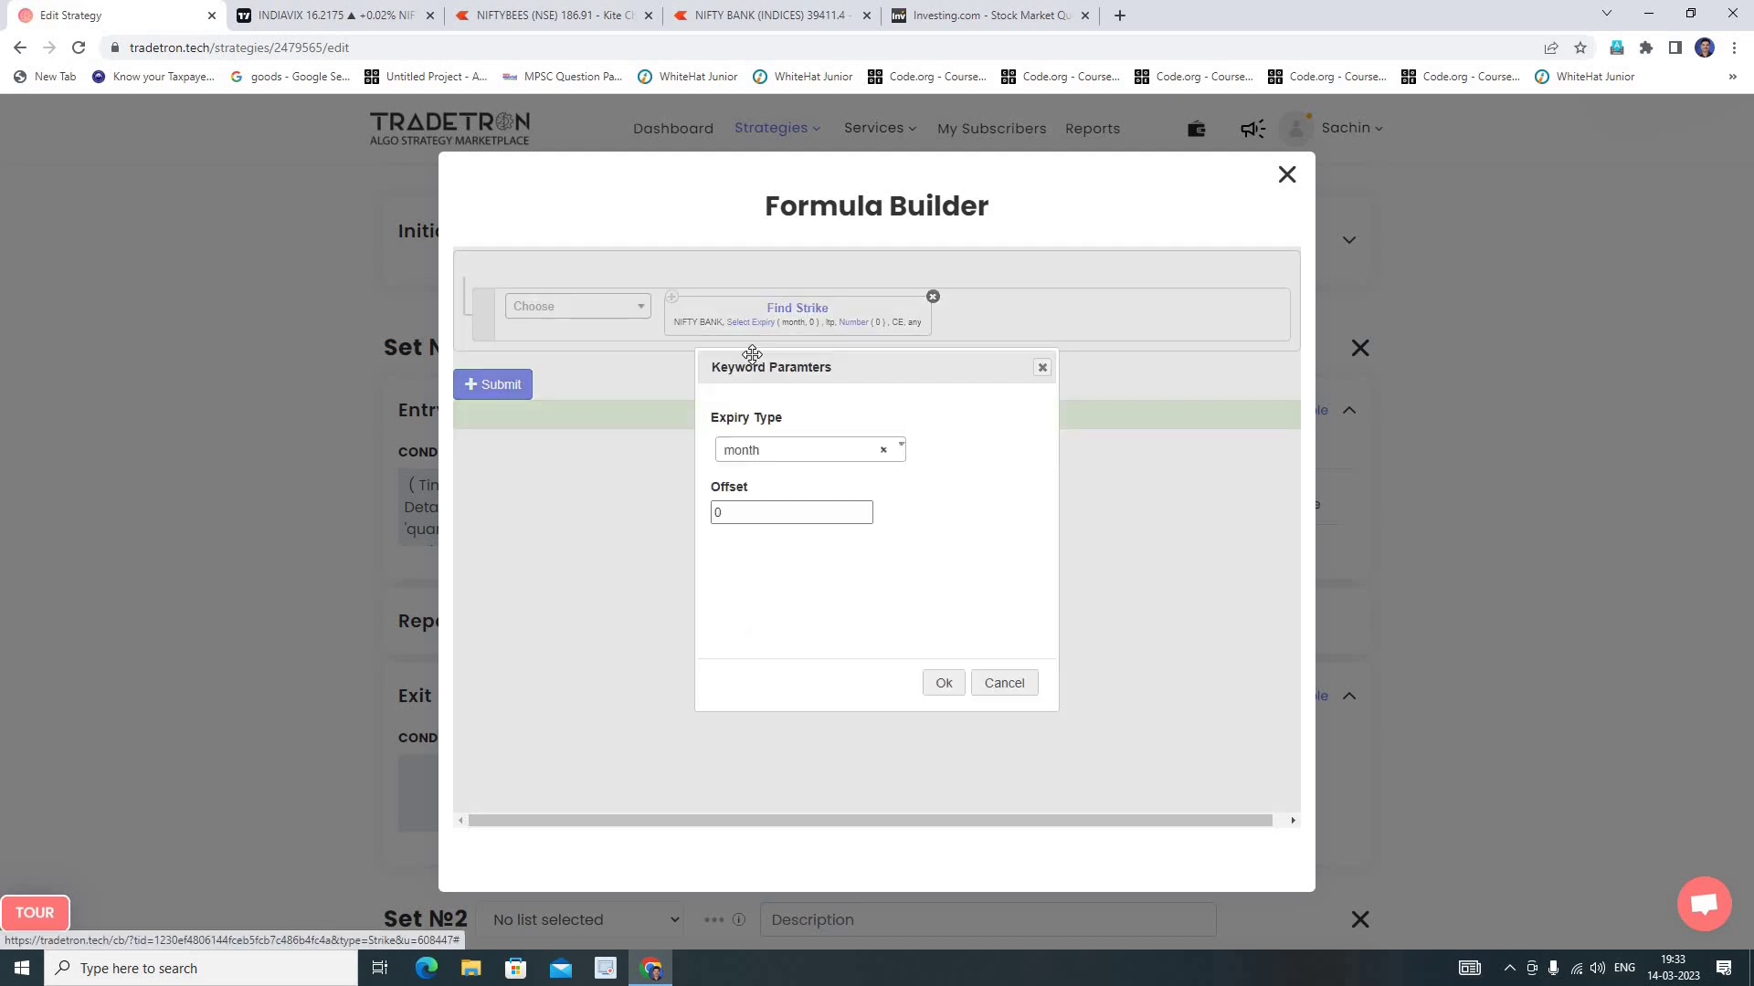
click(780, 453)
click(786, 545)
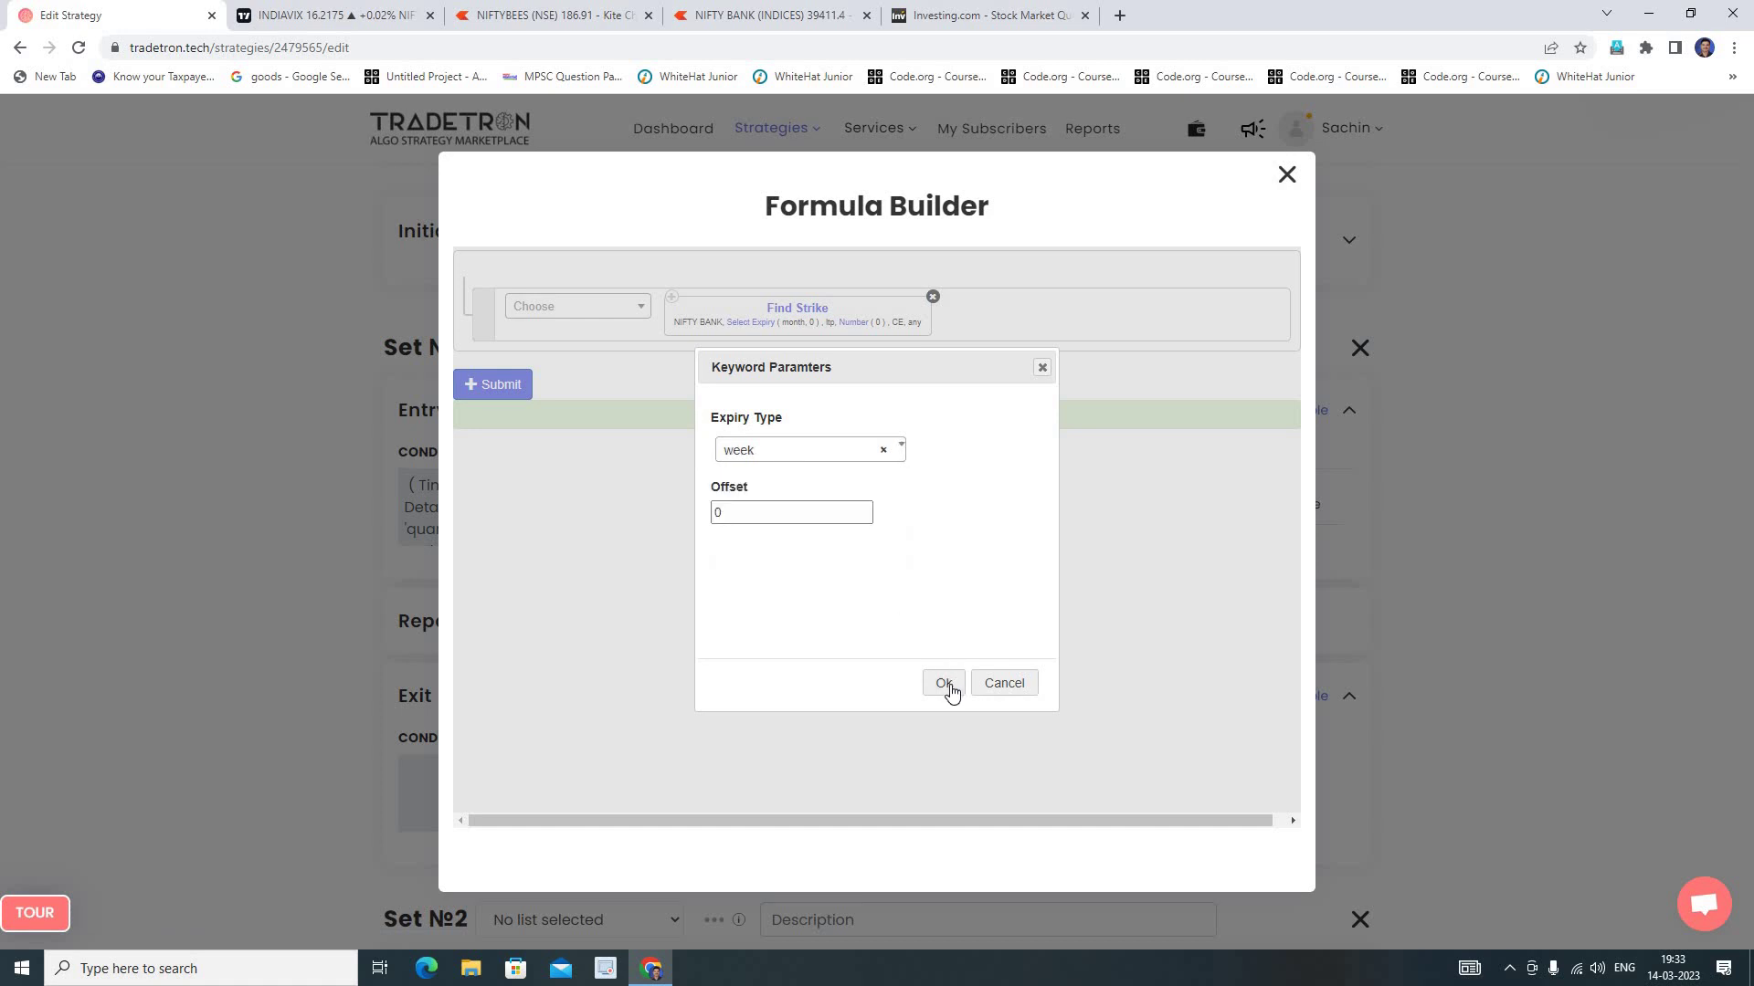
click(944, 684)
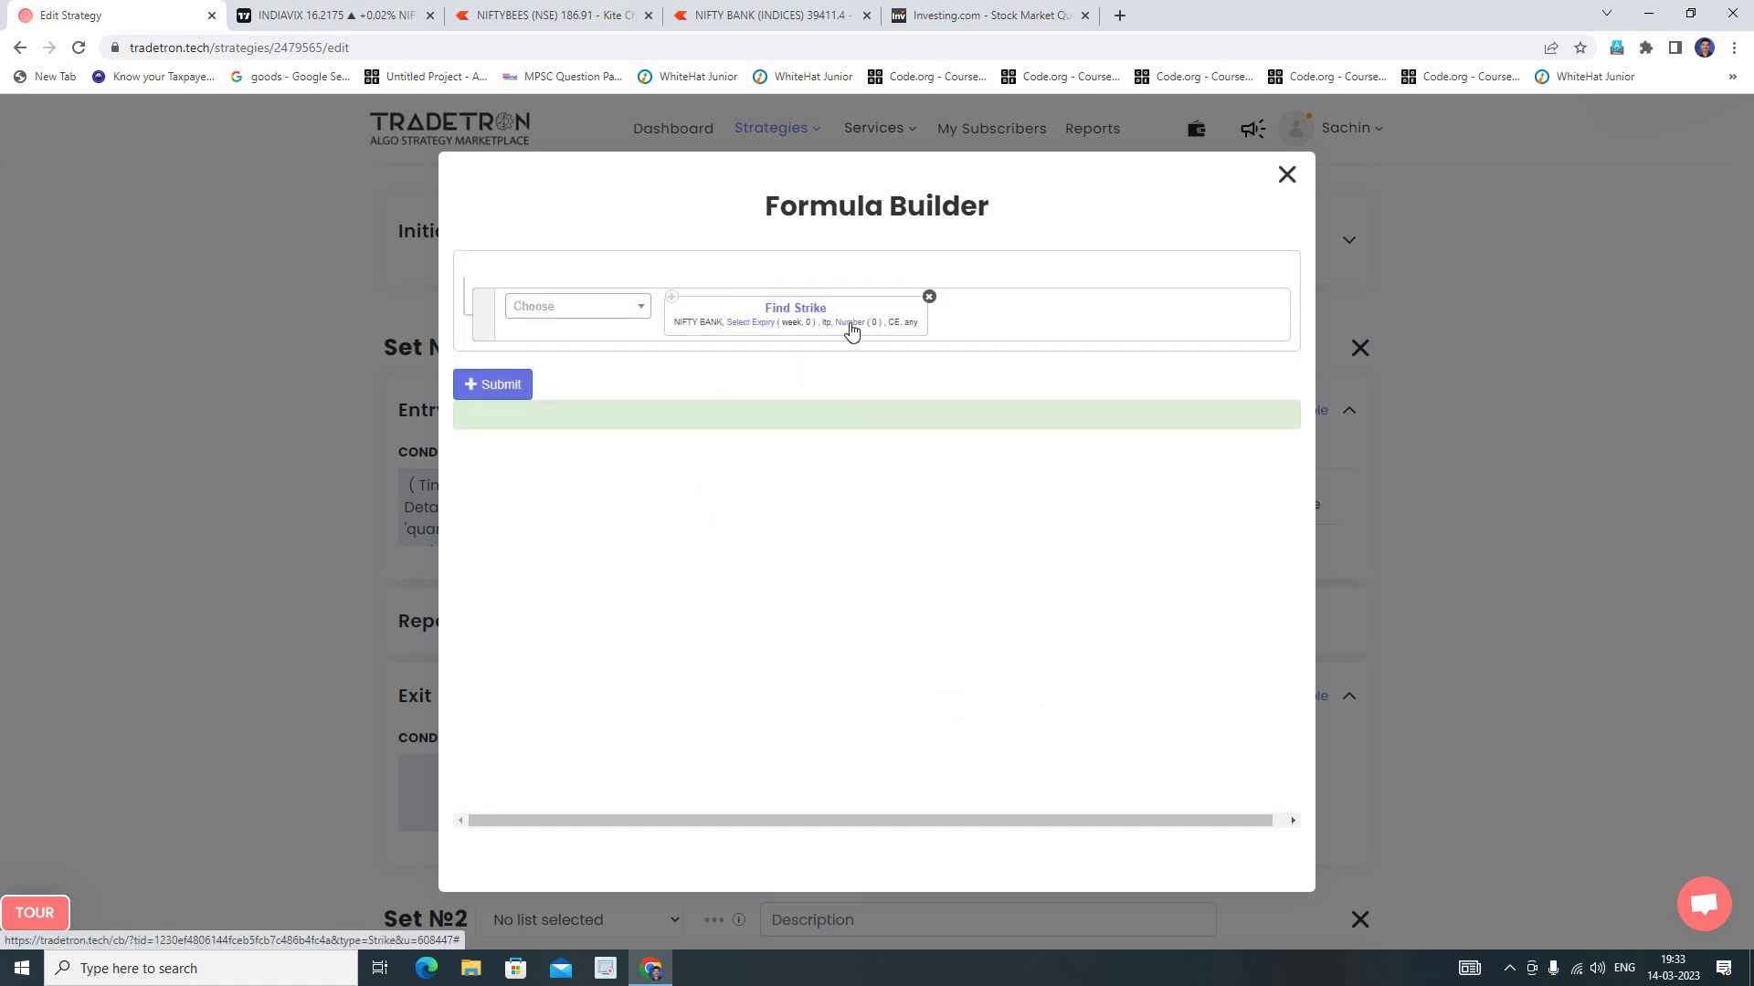
Set the Find Strike block's Number value to 500, then submit the strike formula and close the Formula Builder.
click(849, 323)
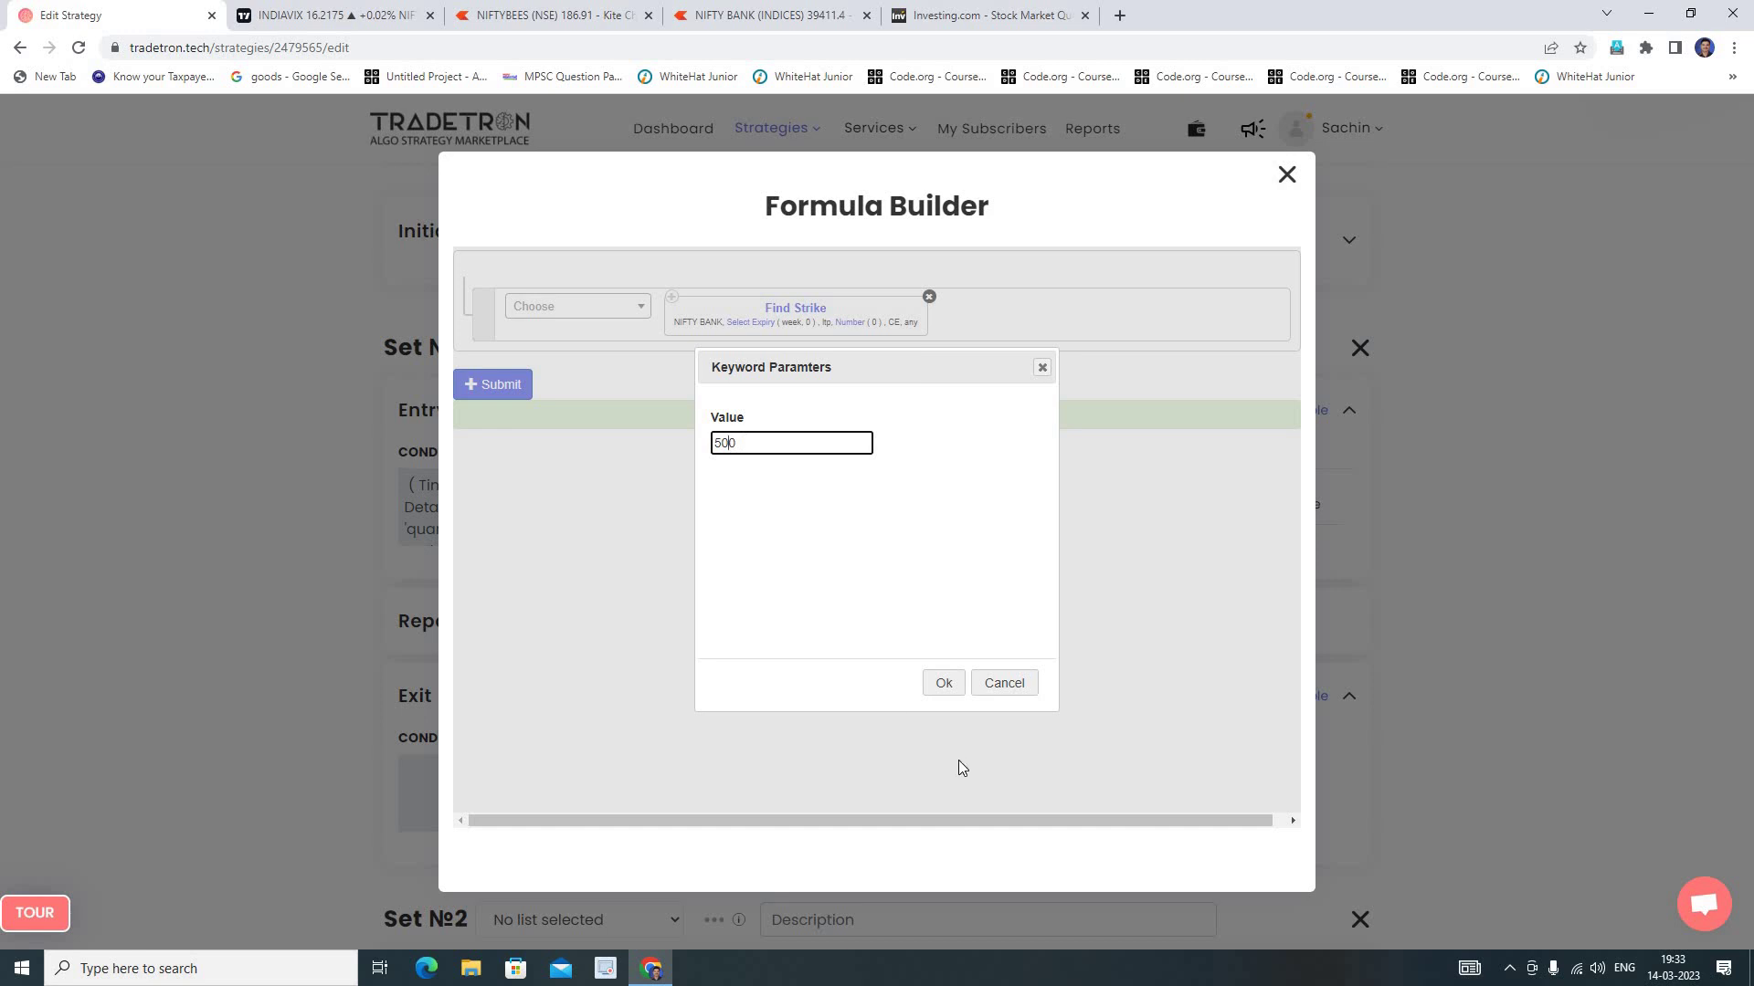
click(940, 685)
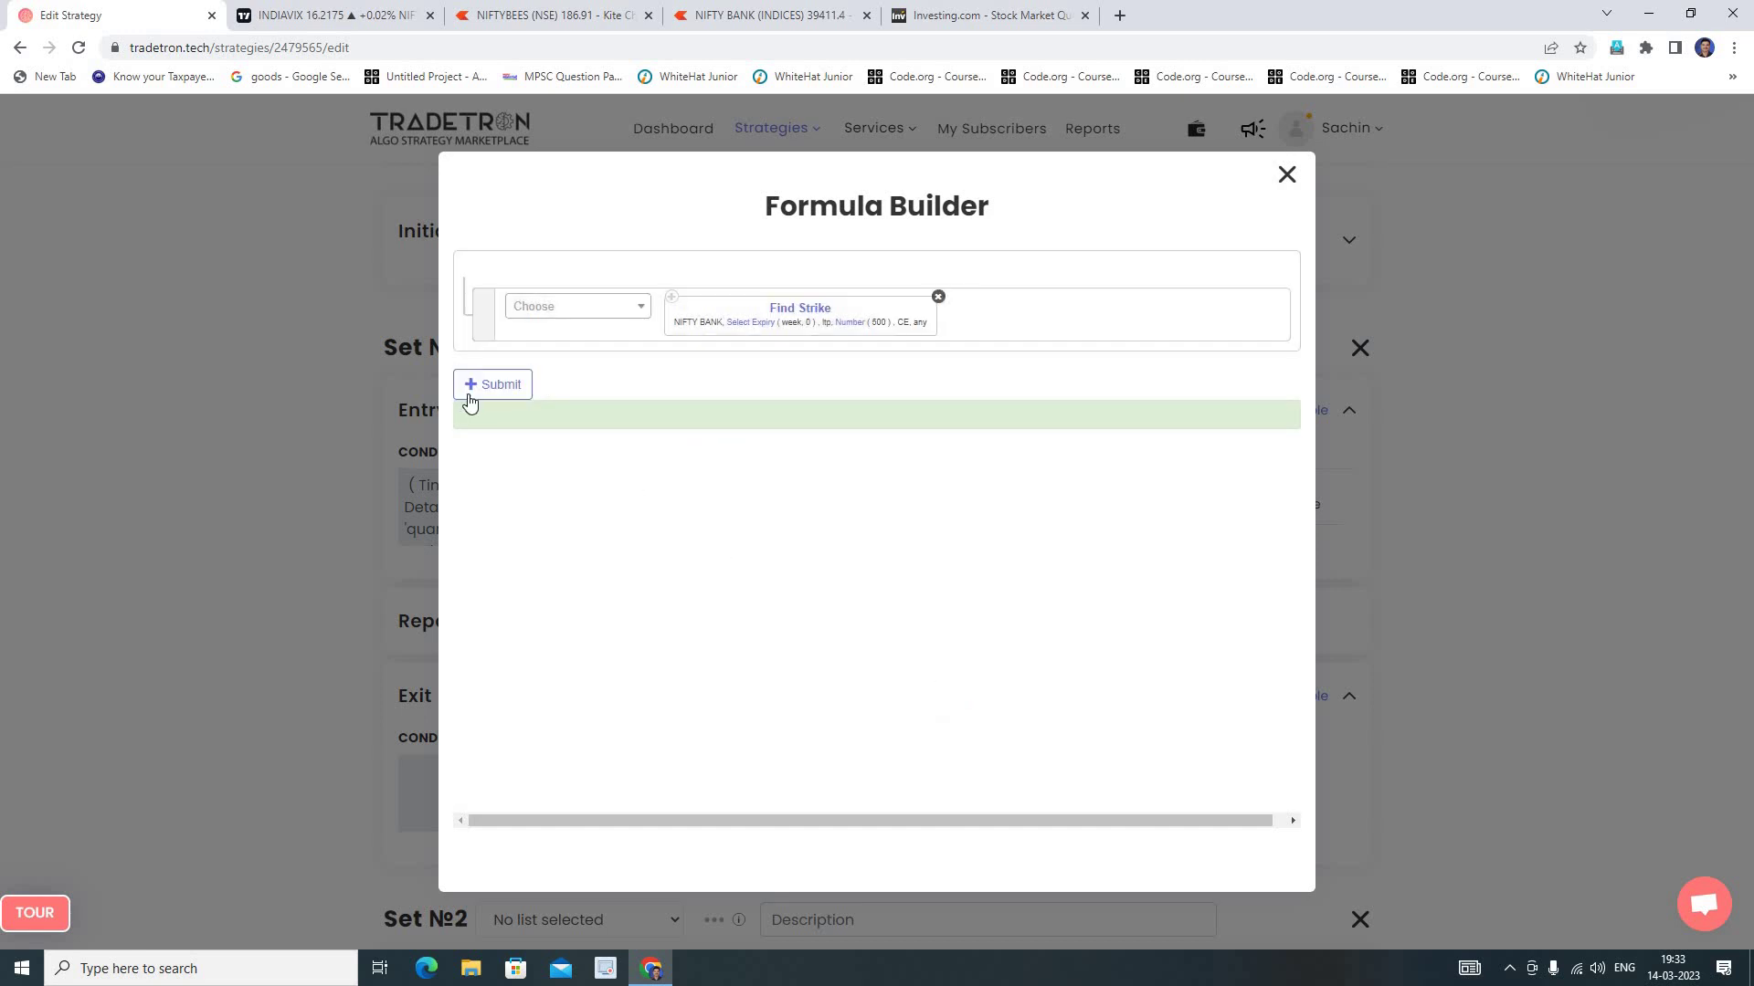
click(508, 387)
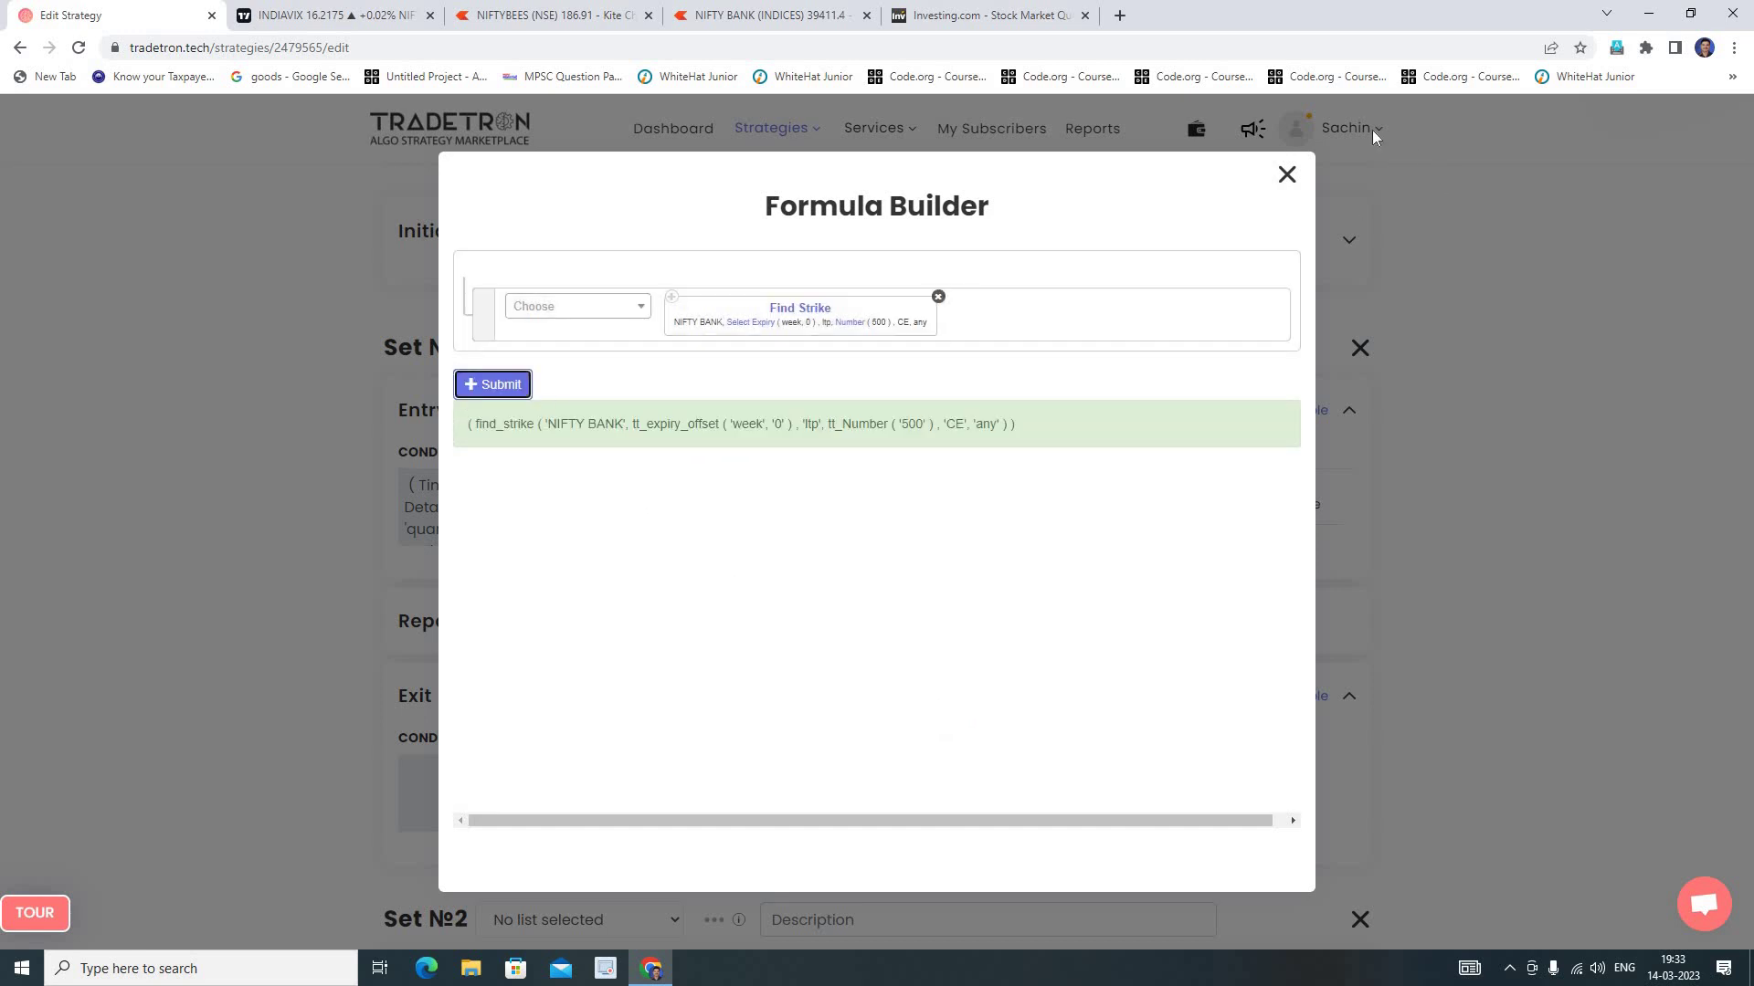
click(1287, 174)
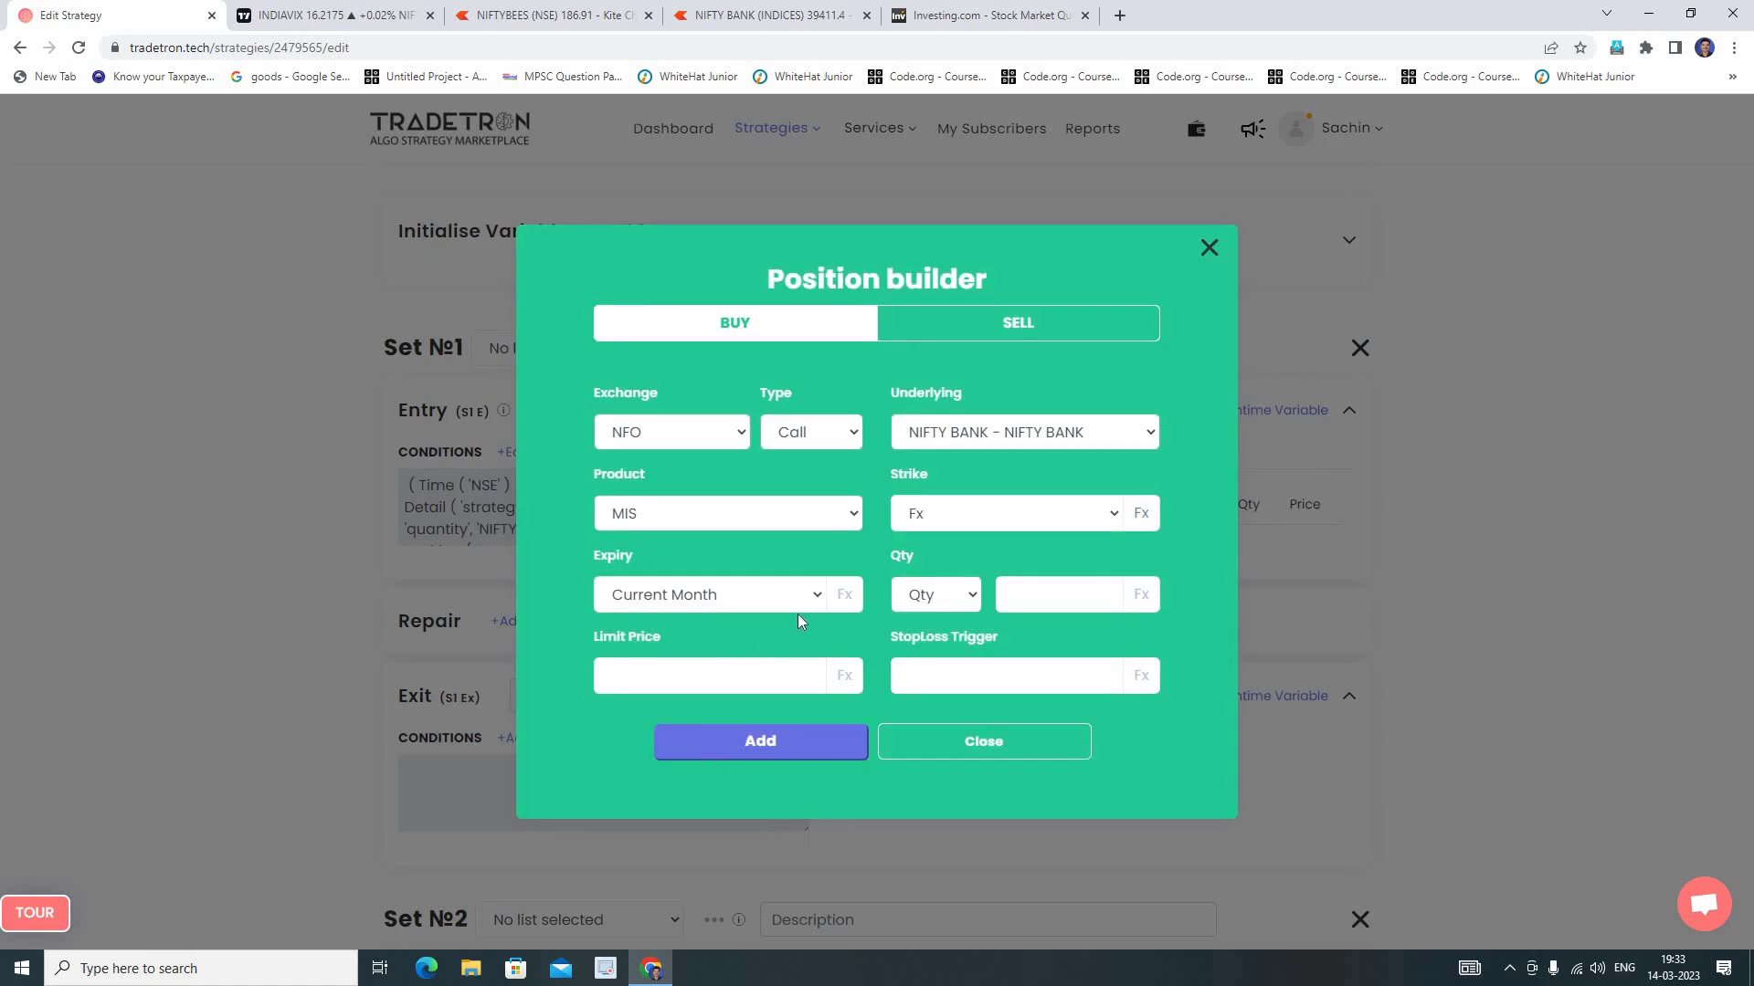
Set the Call position's expiry to Current Week and try to add the position.
click(817, 601)
click(765, 624)
click(759, 743)
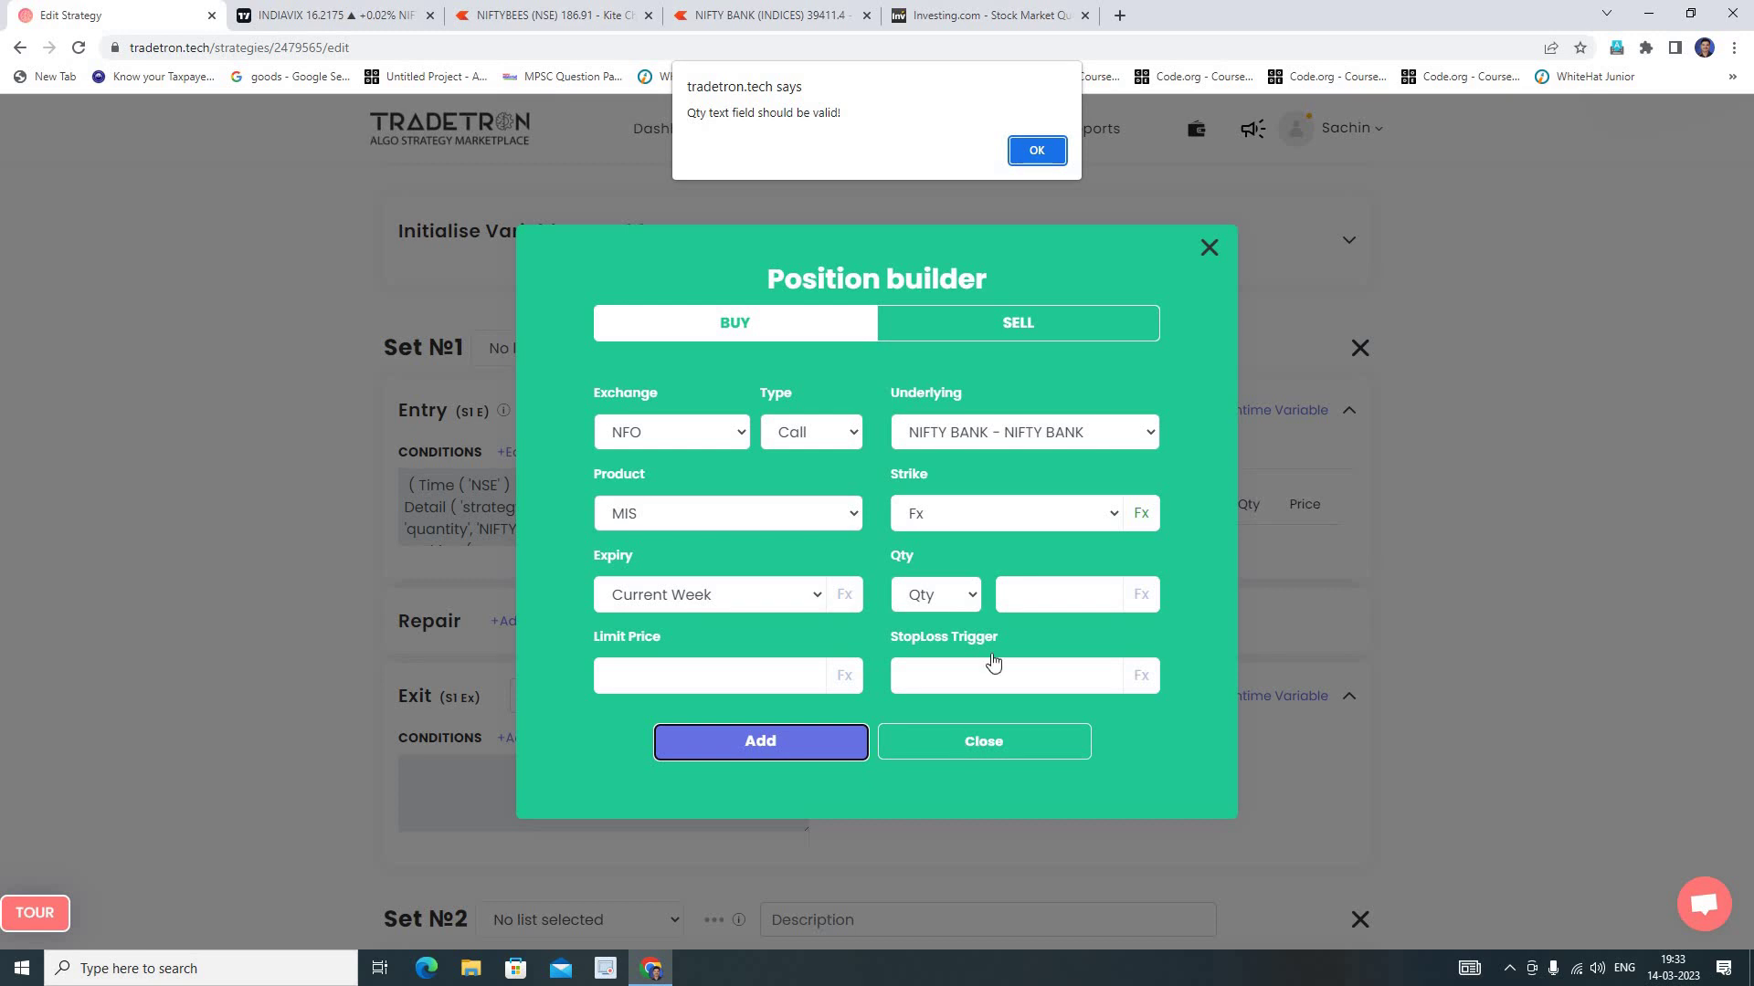
click(1038, 151)
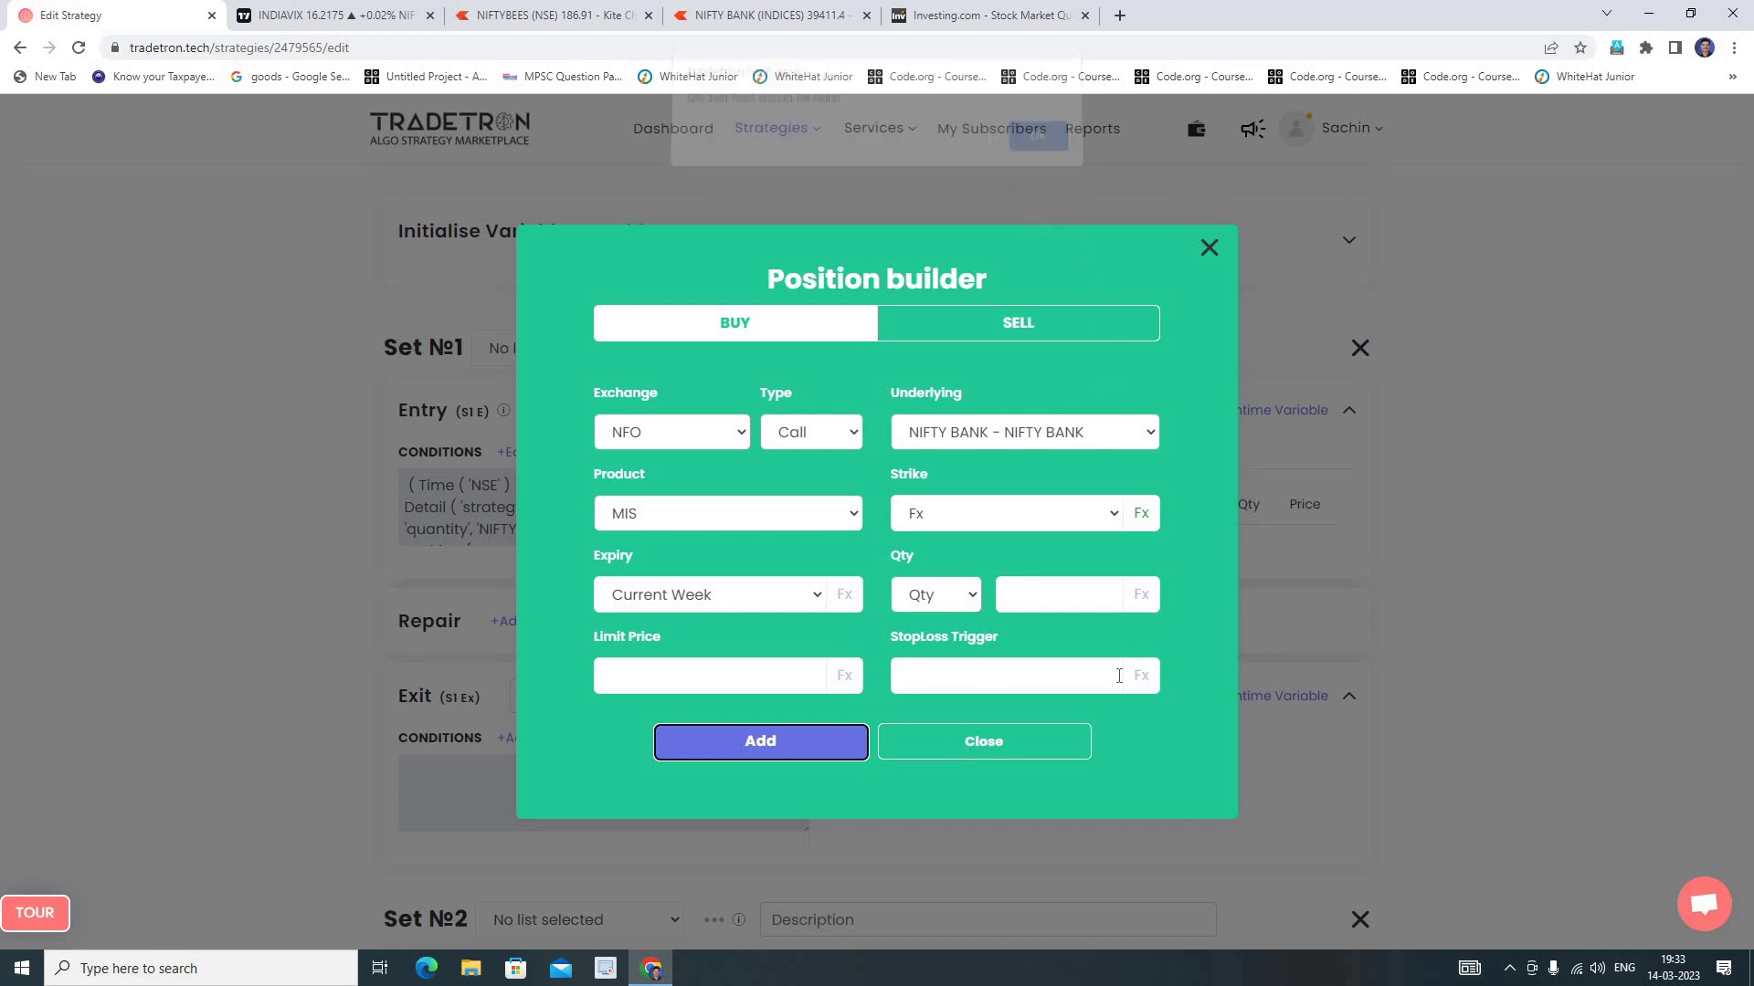
Set the Call position's quantity to 1 lot, then add it to Set 1's entry and close the Position builder.
click(971, 603)
click(950, 672)
click(1052, 590)
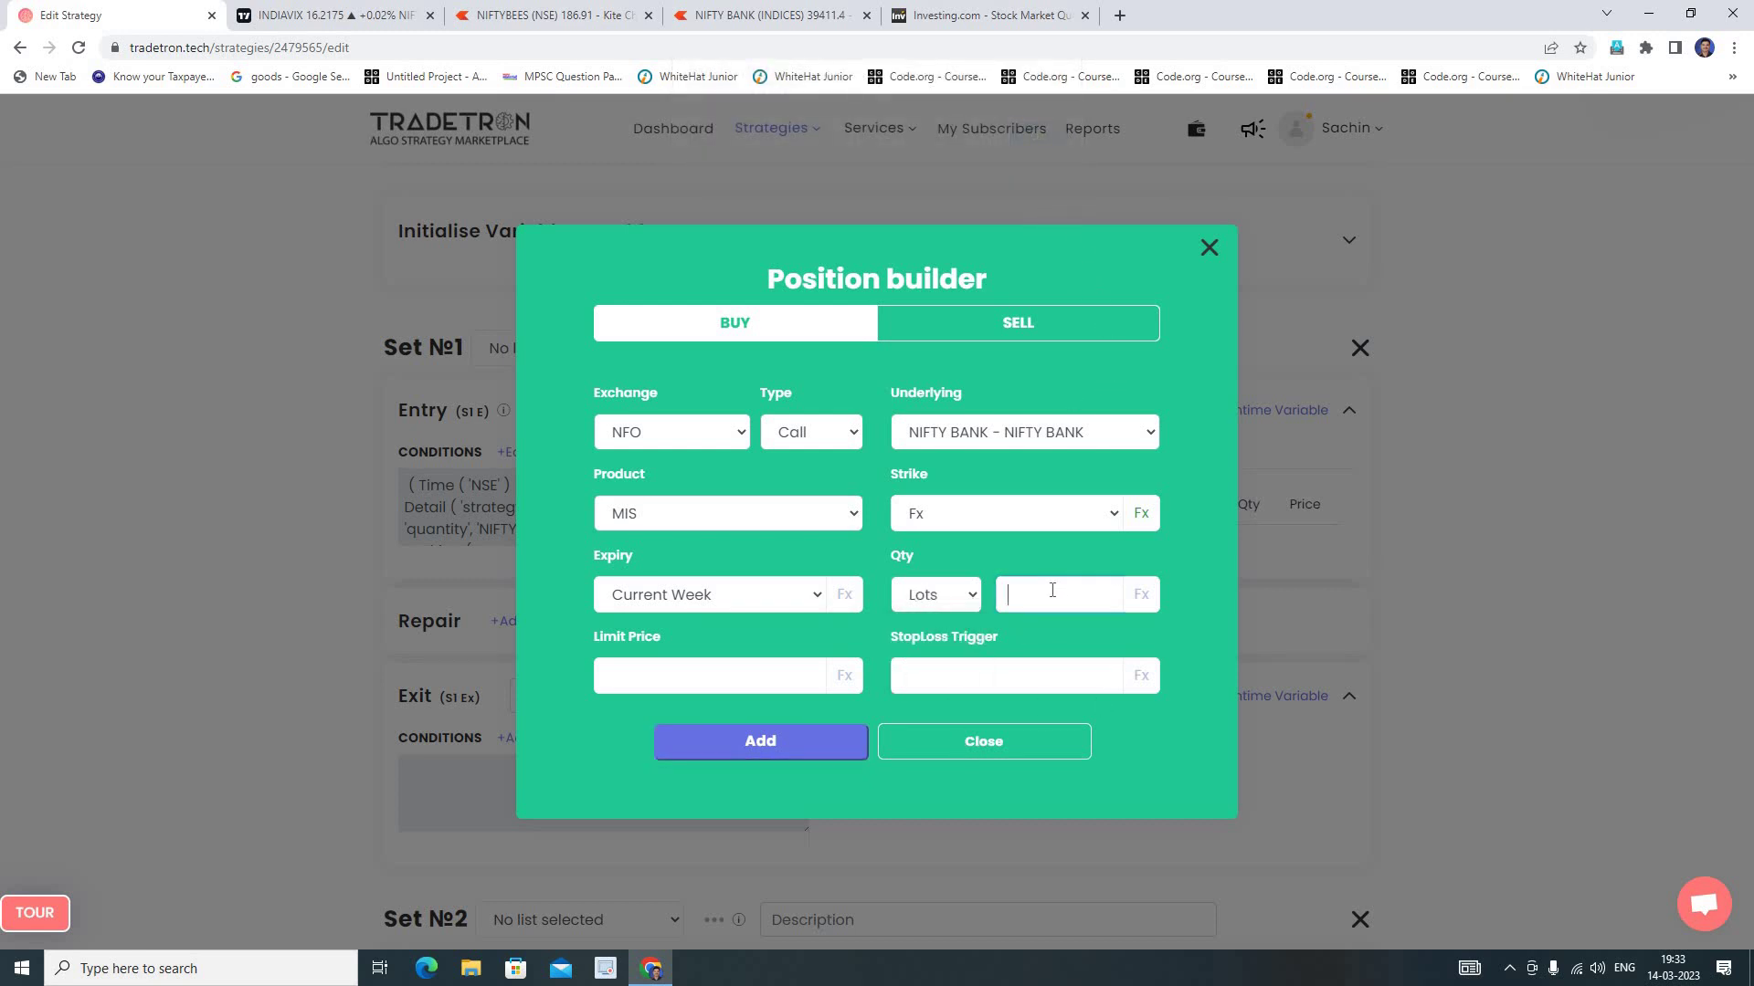
text(1)
click(715, 740)
click(994, 716)
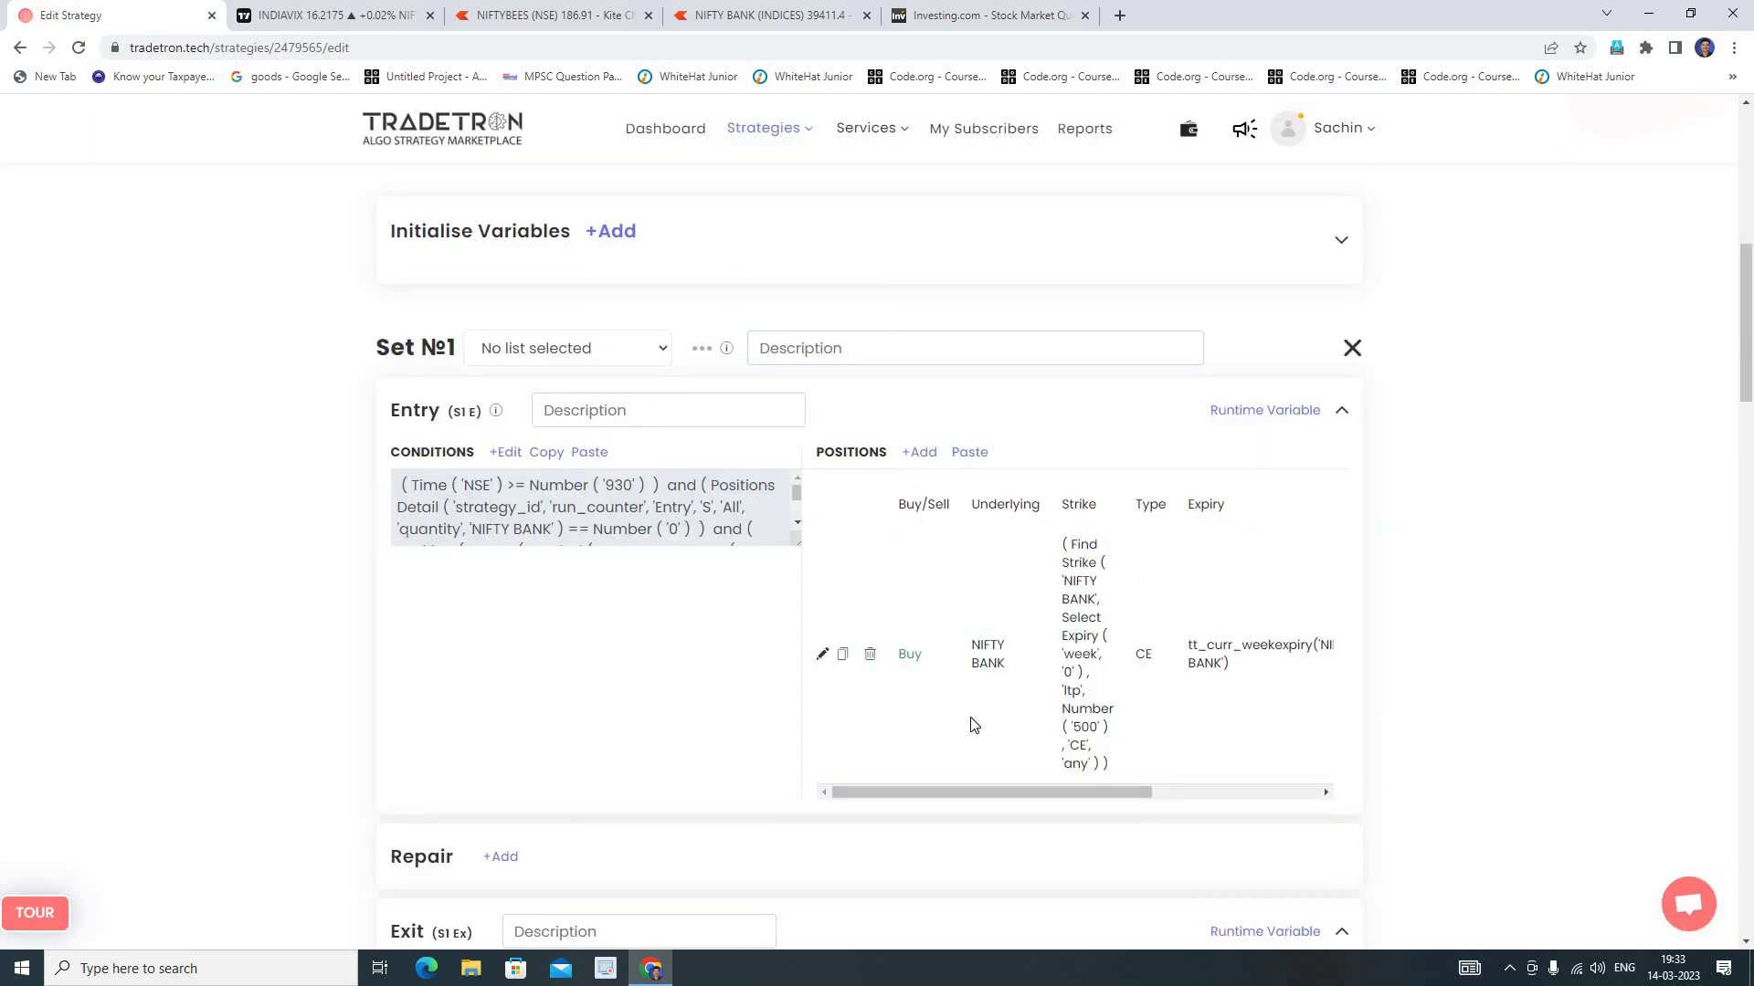
Change Set 1's NIFTY BANK Call position from buy to sell and update it.
scroll(978, 732, down, 2)
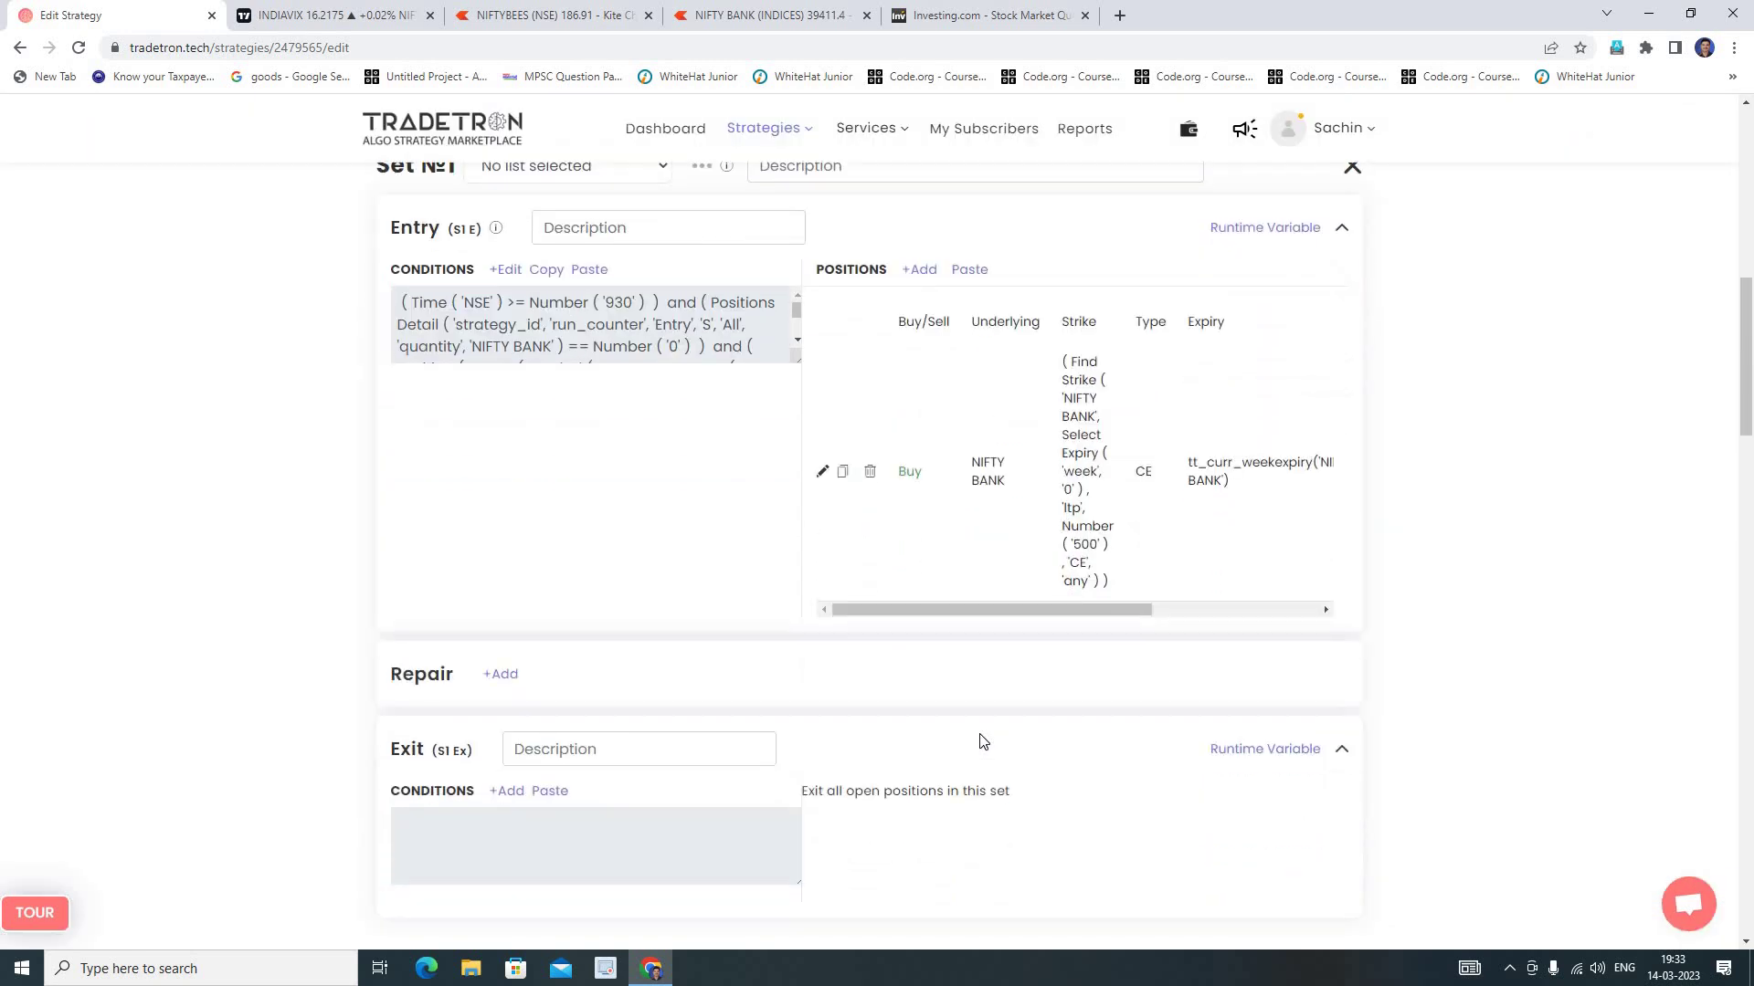
click(822, 471)
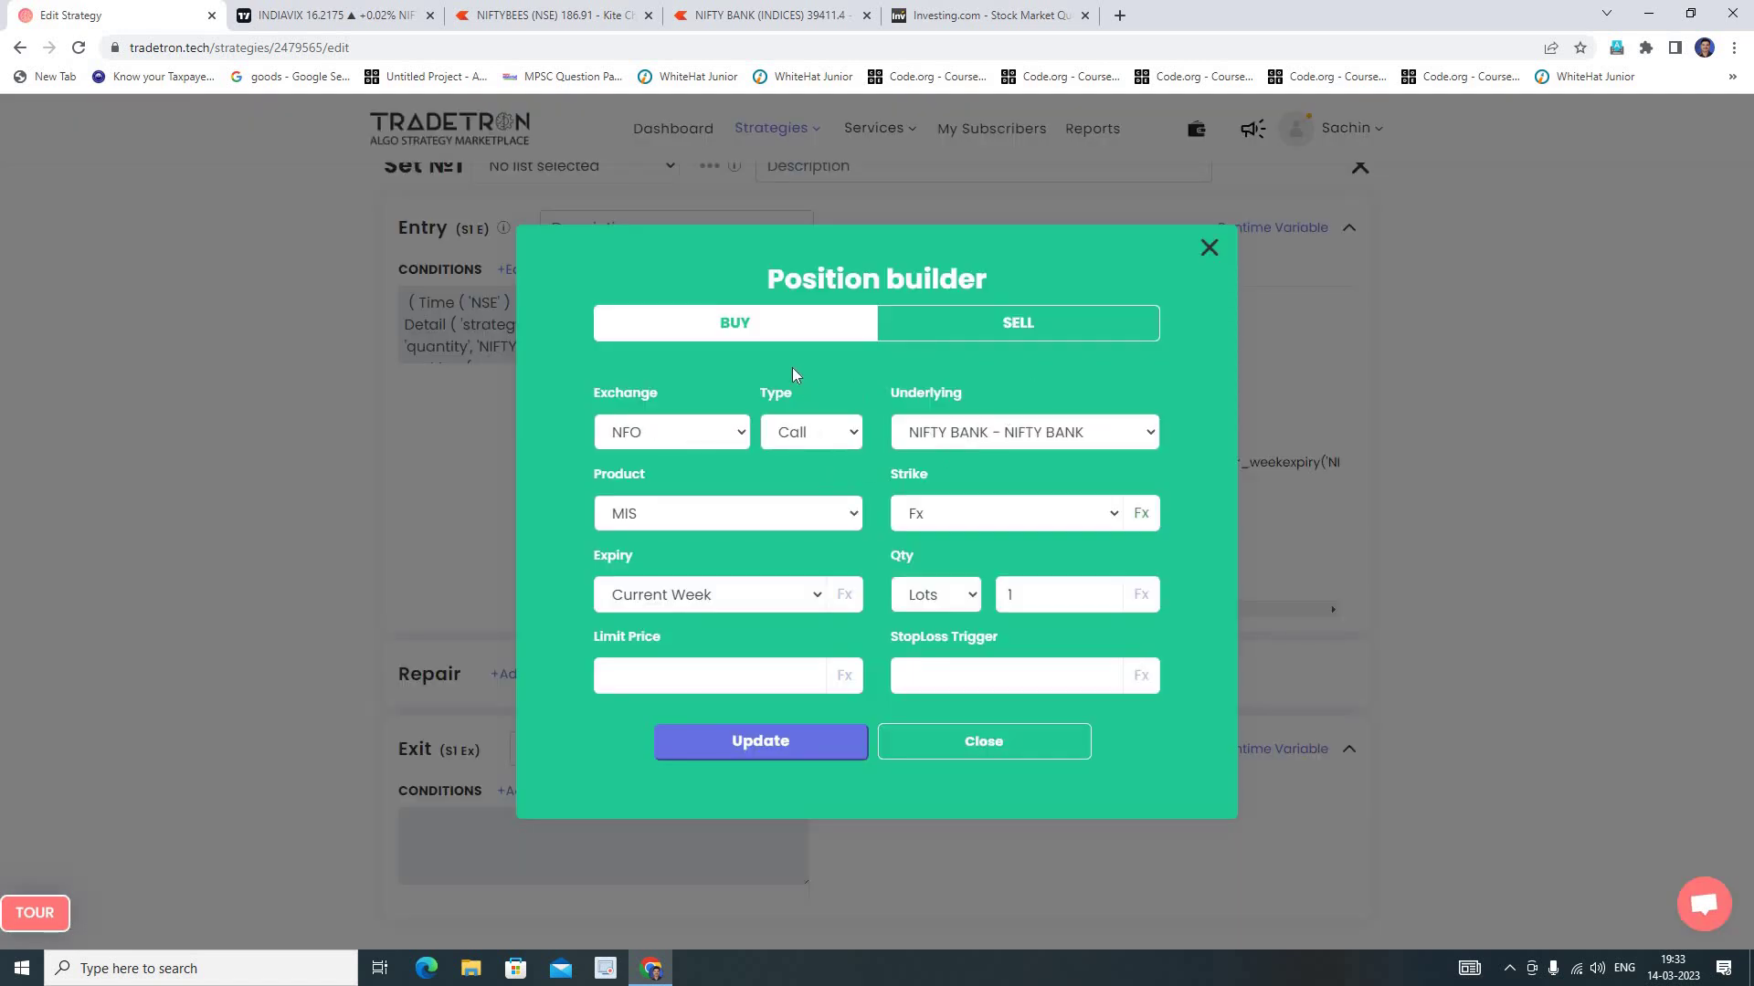
click(976, 331)
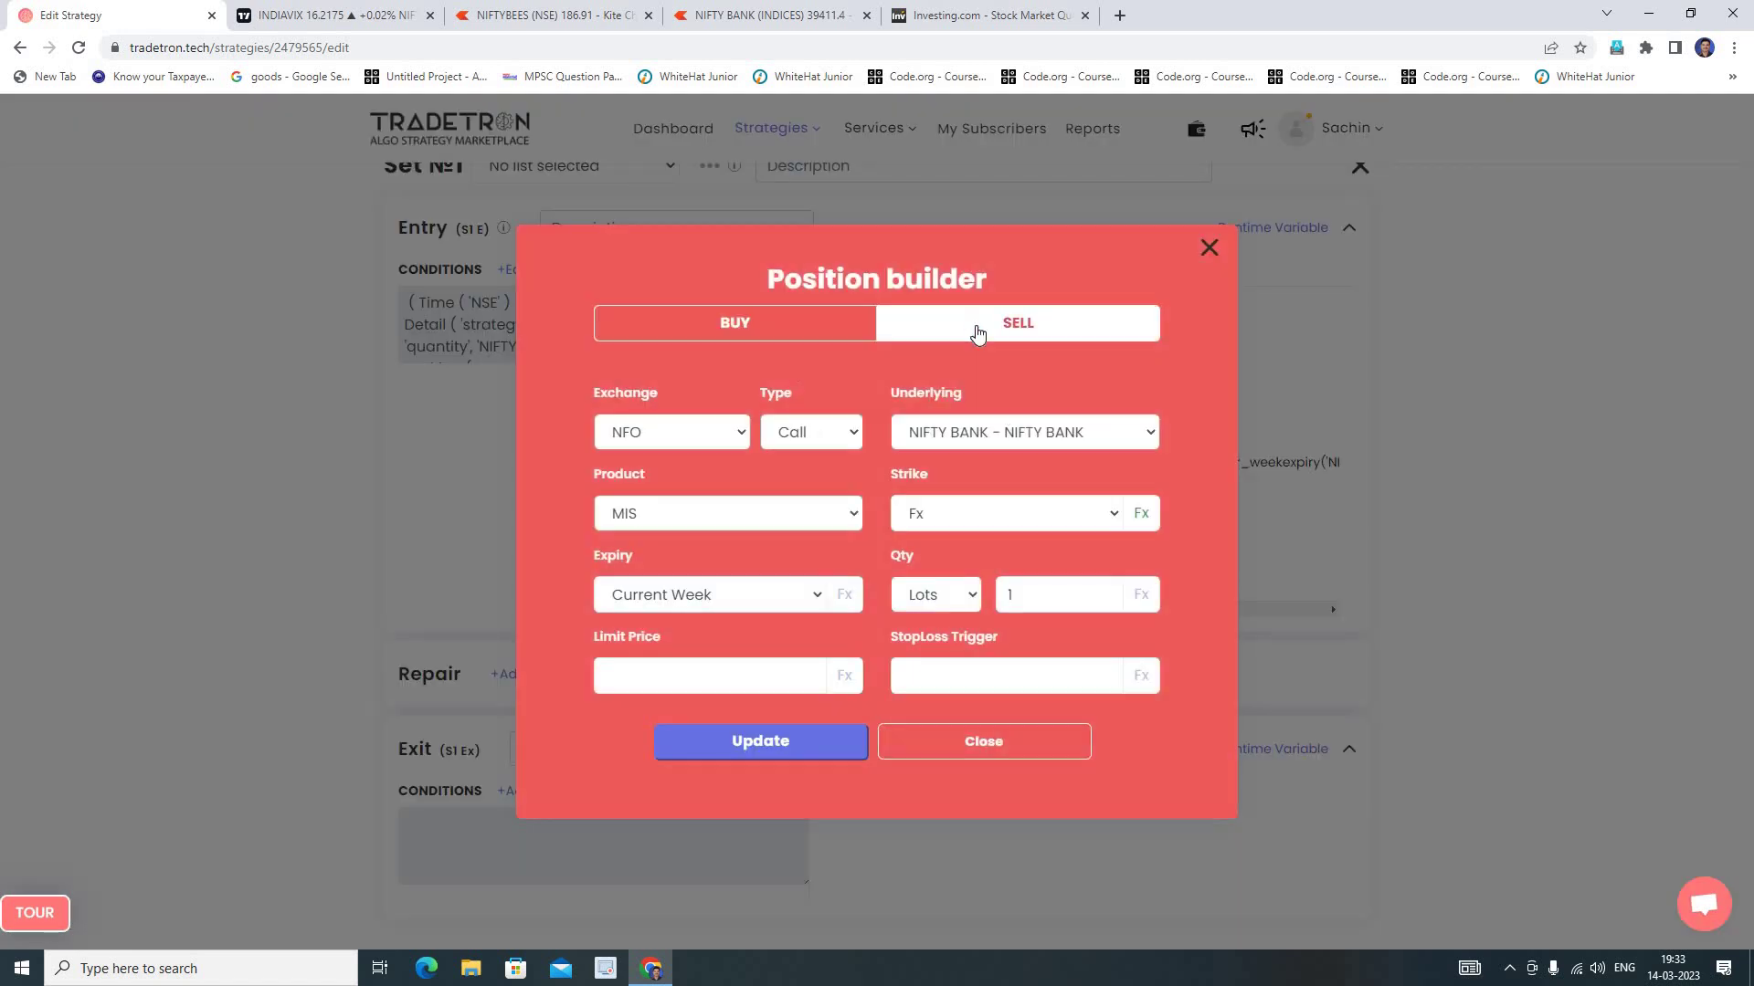
click(716, 747)
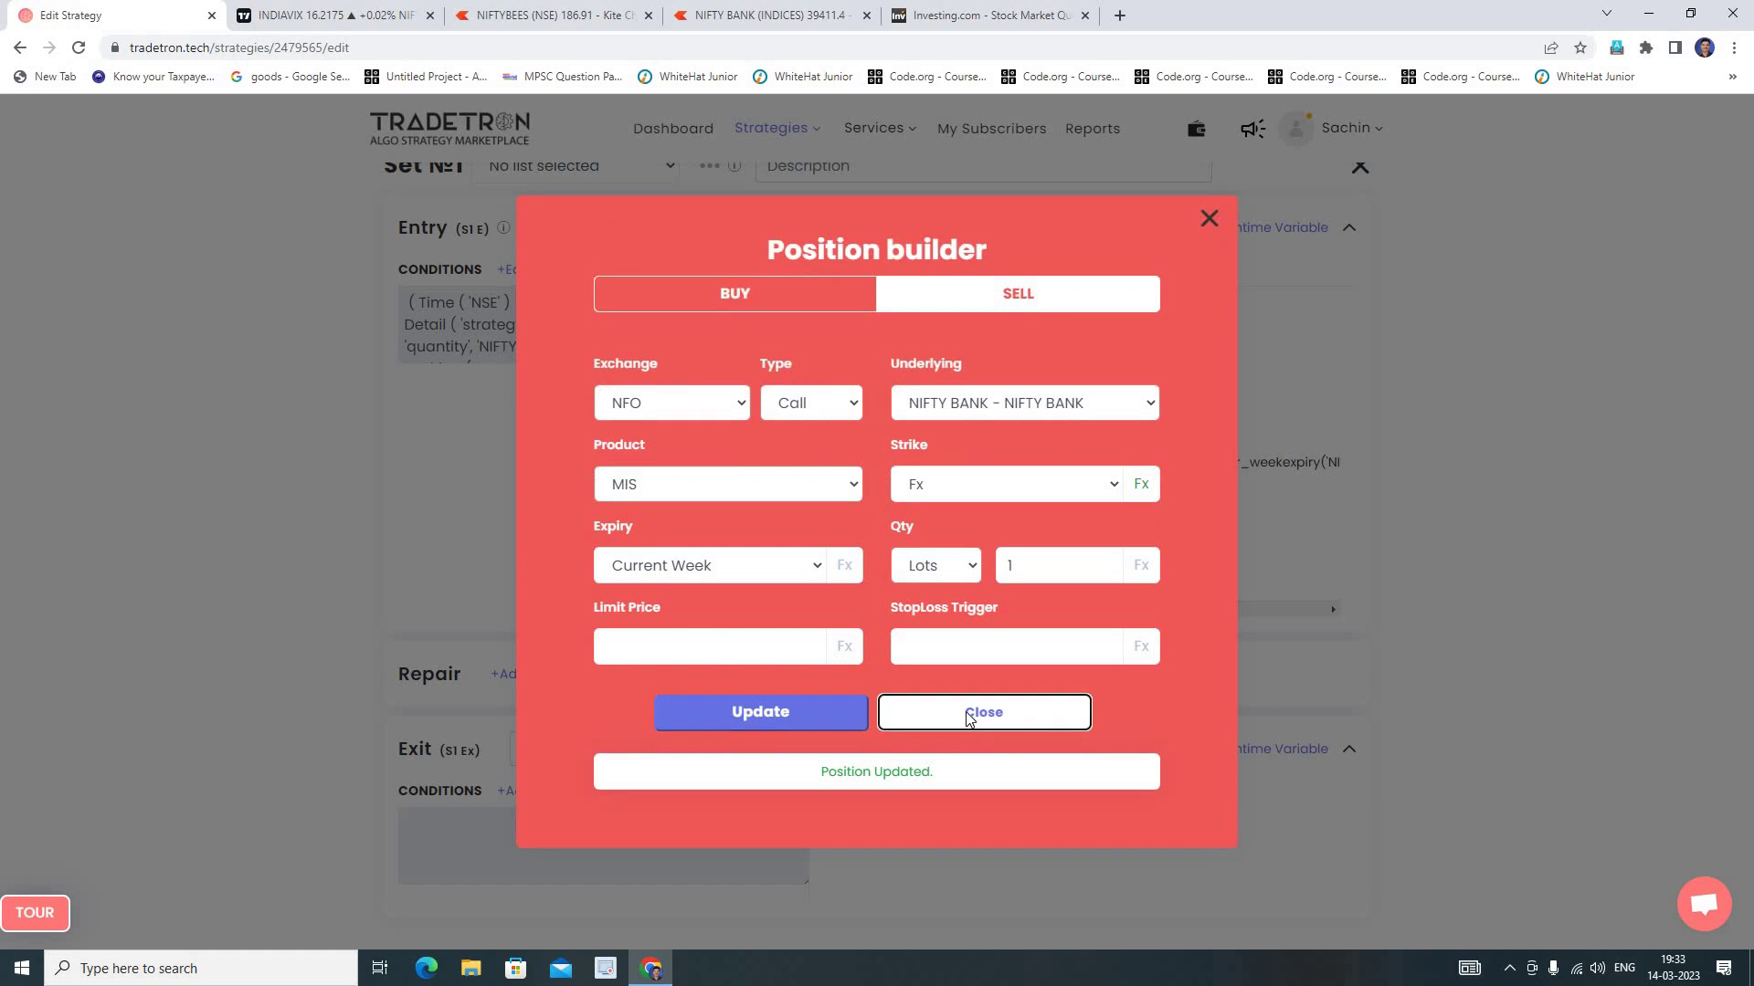
scroll(728, 624, down, 1)
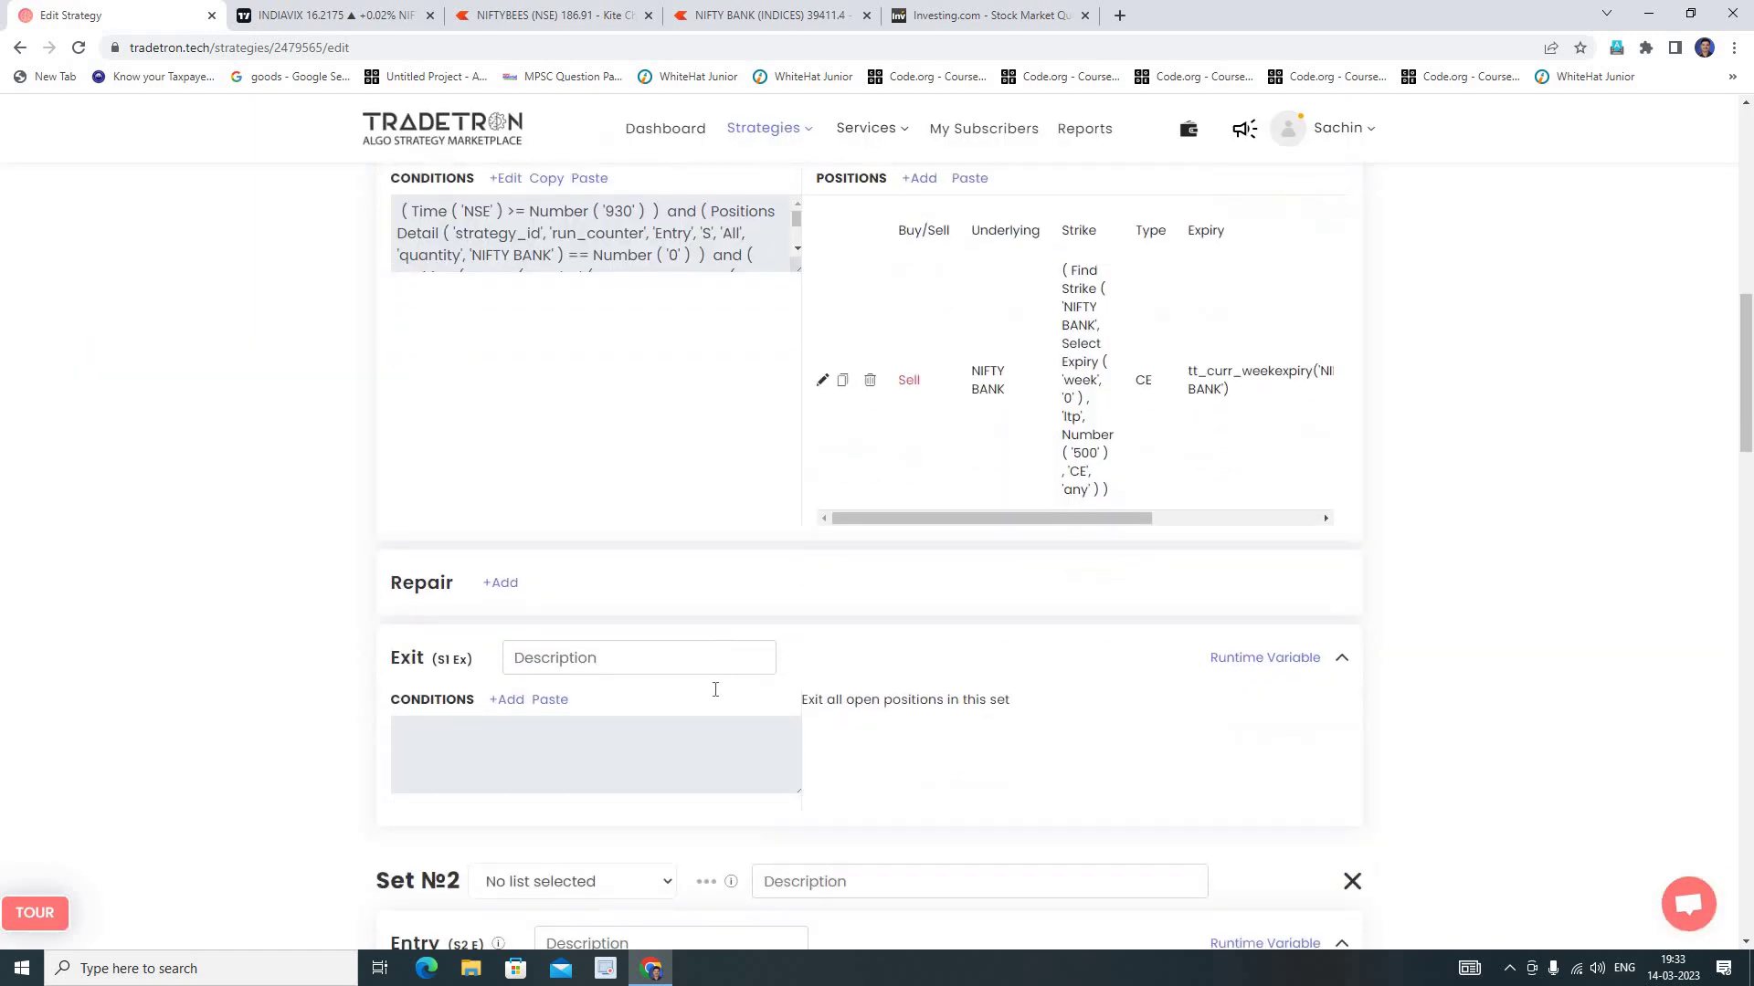
scroll(715, 690, up, 1)
scroll(556, 724, down, 1)
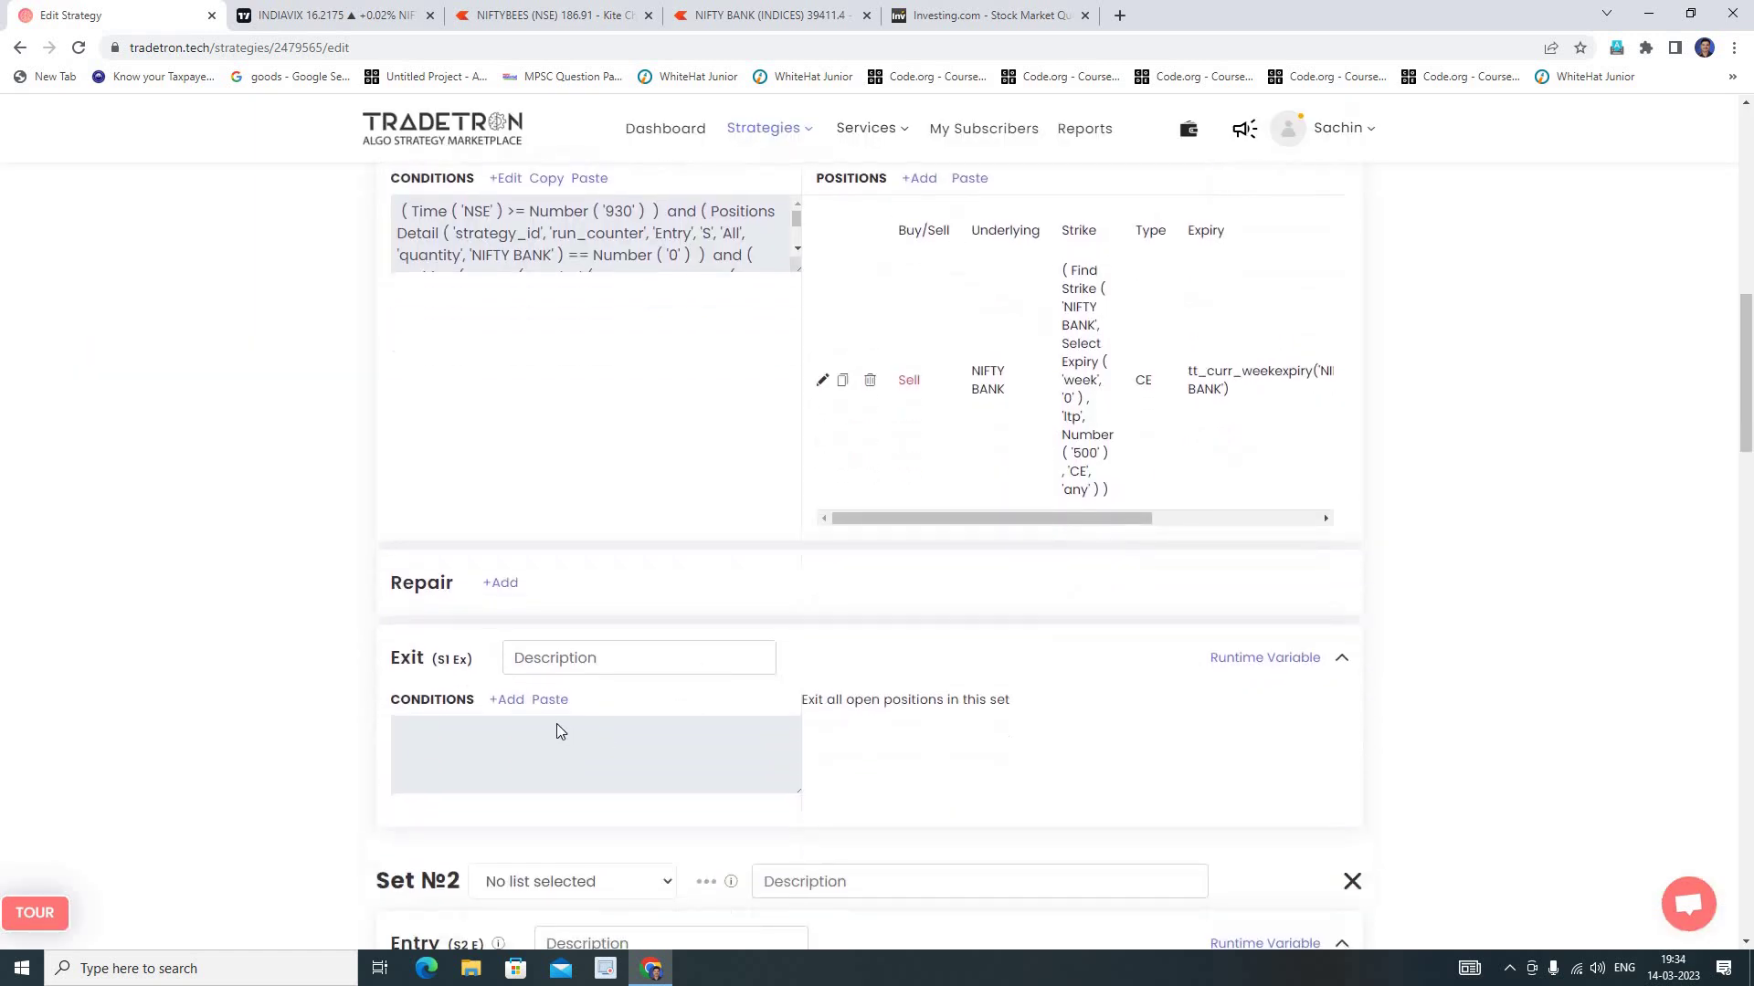
click(504, 703)
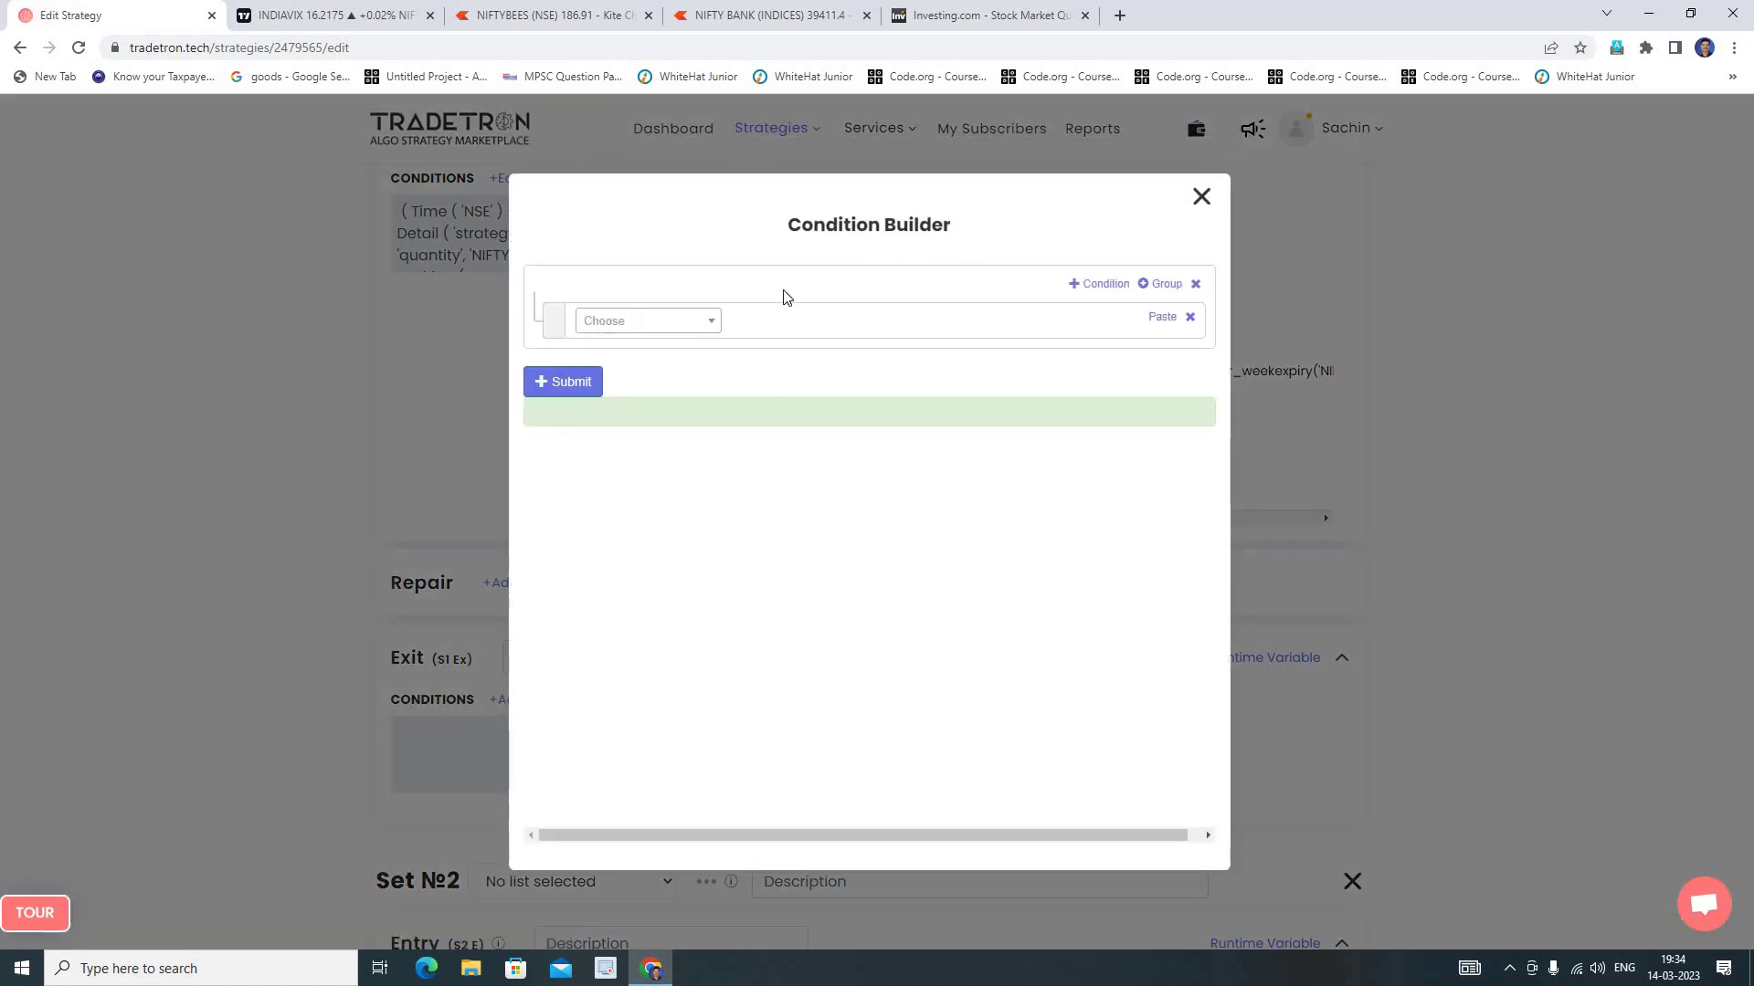
click(1201, 199)
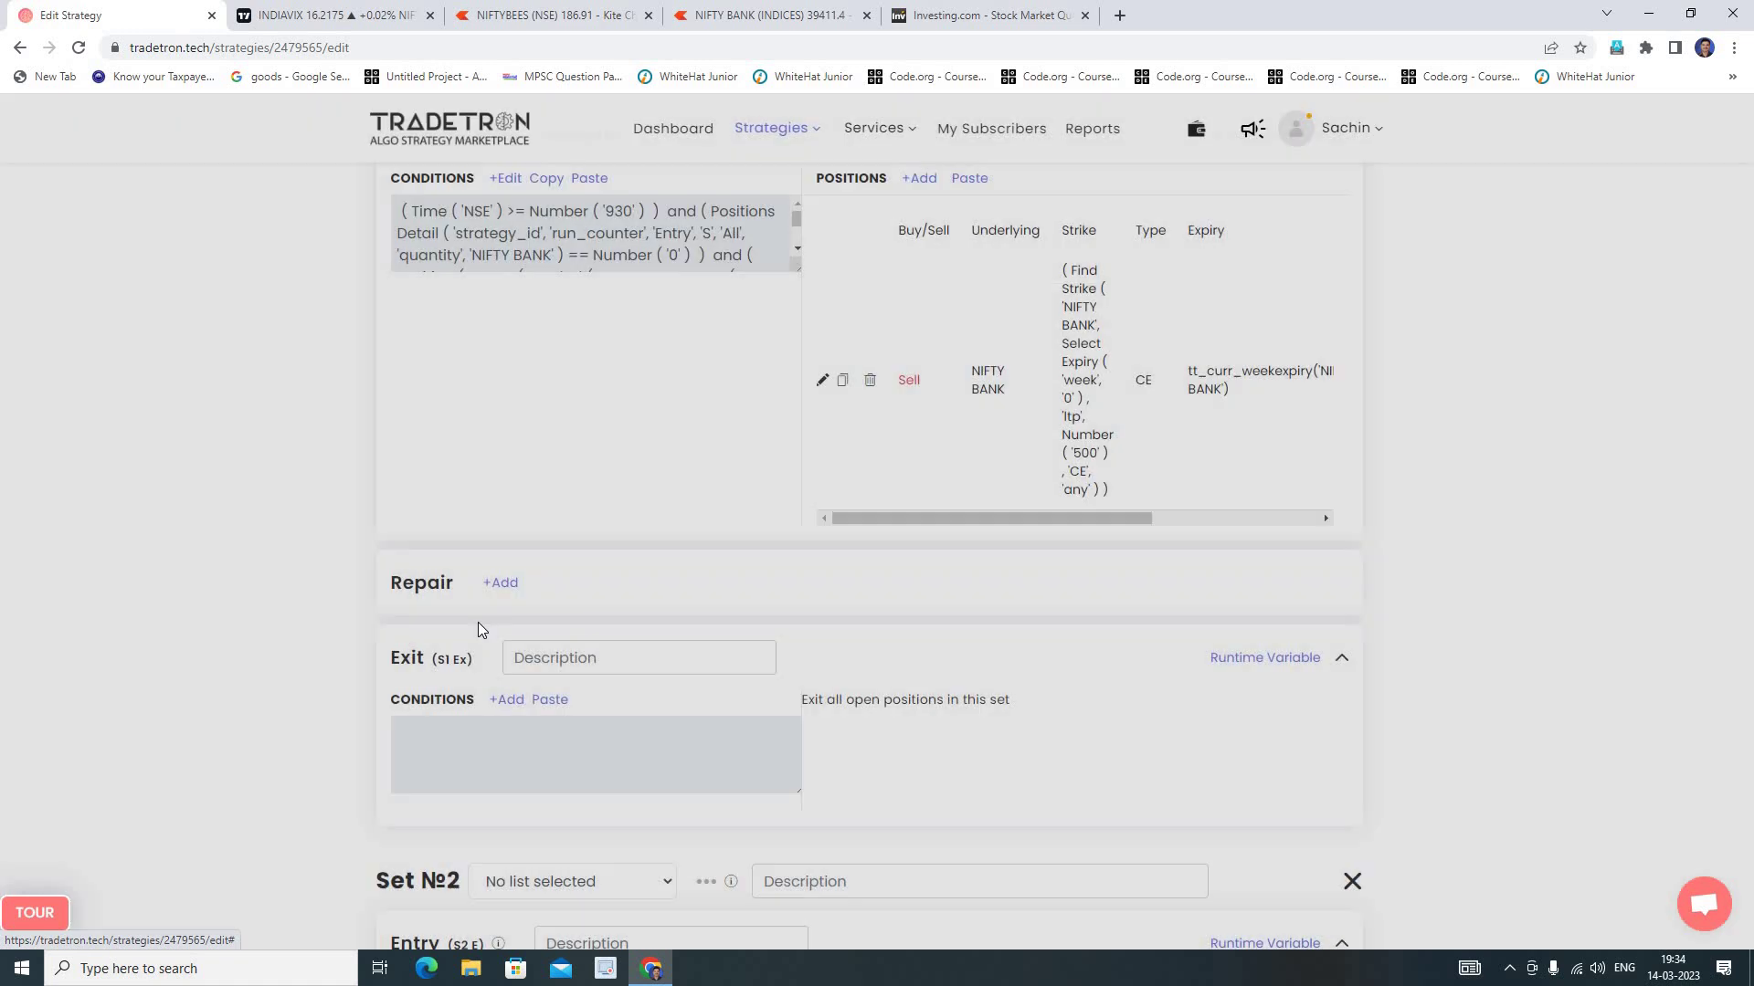
scroll(576, 762, down, 10)
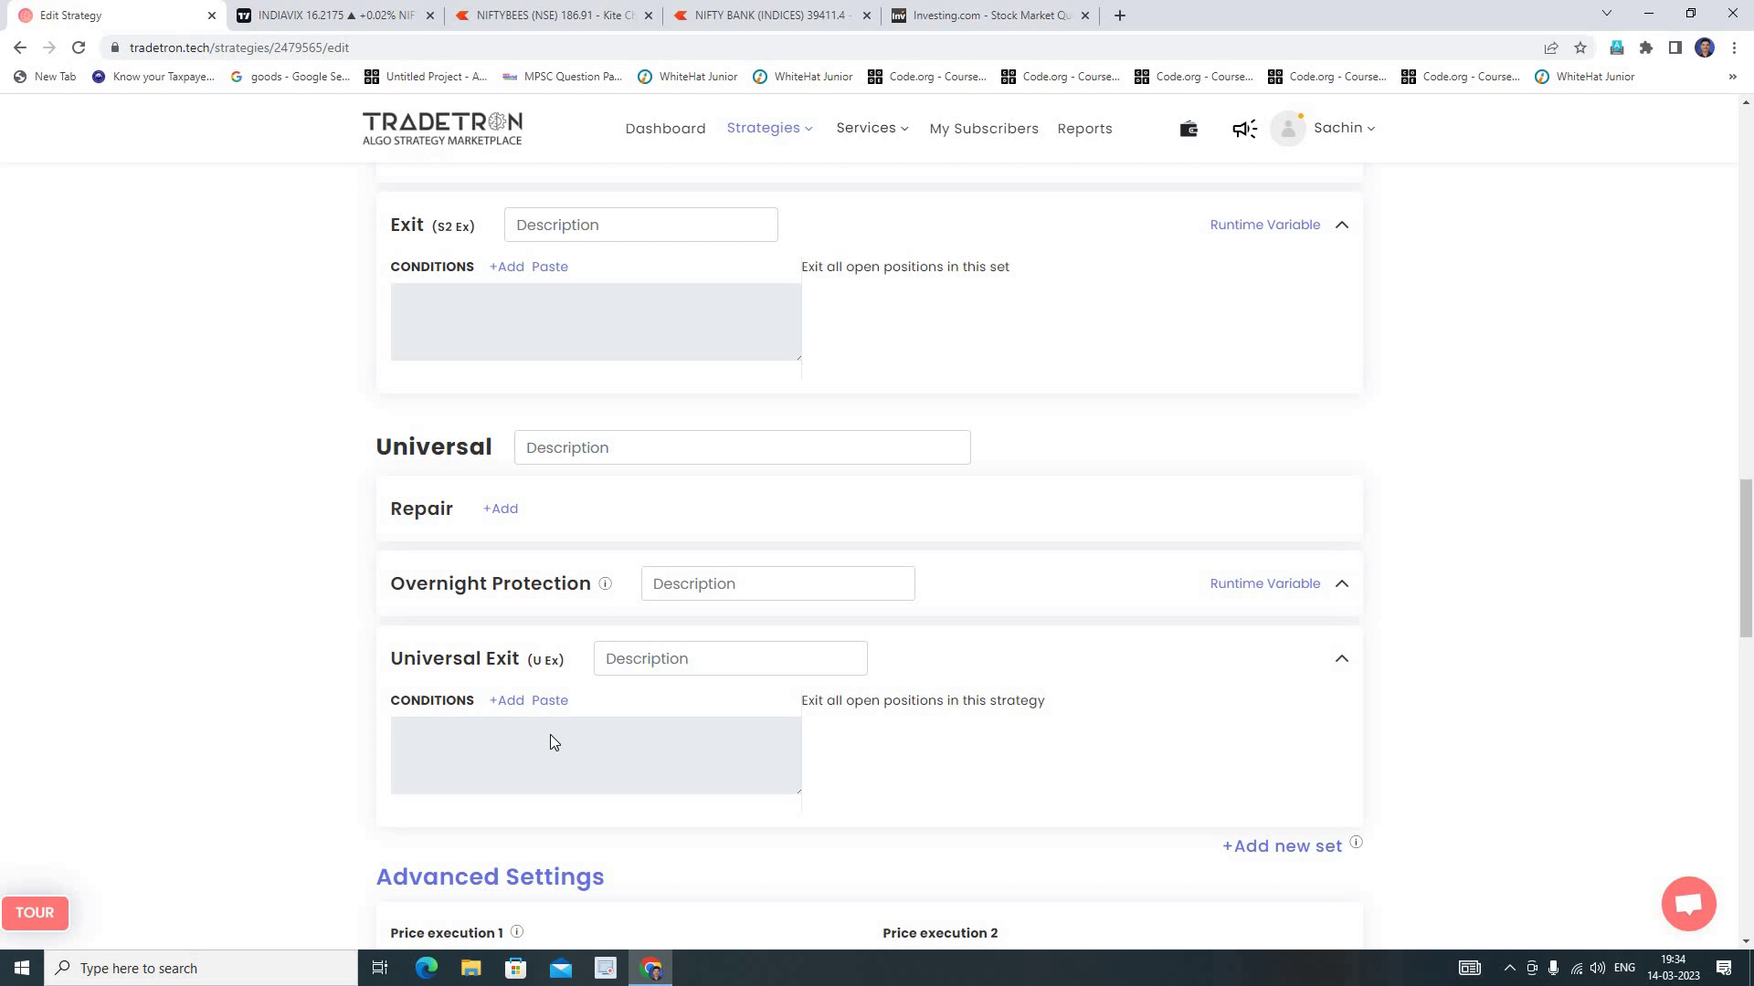
scroll(553, 740, up, 6)
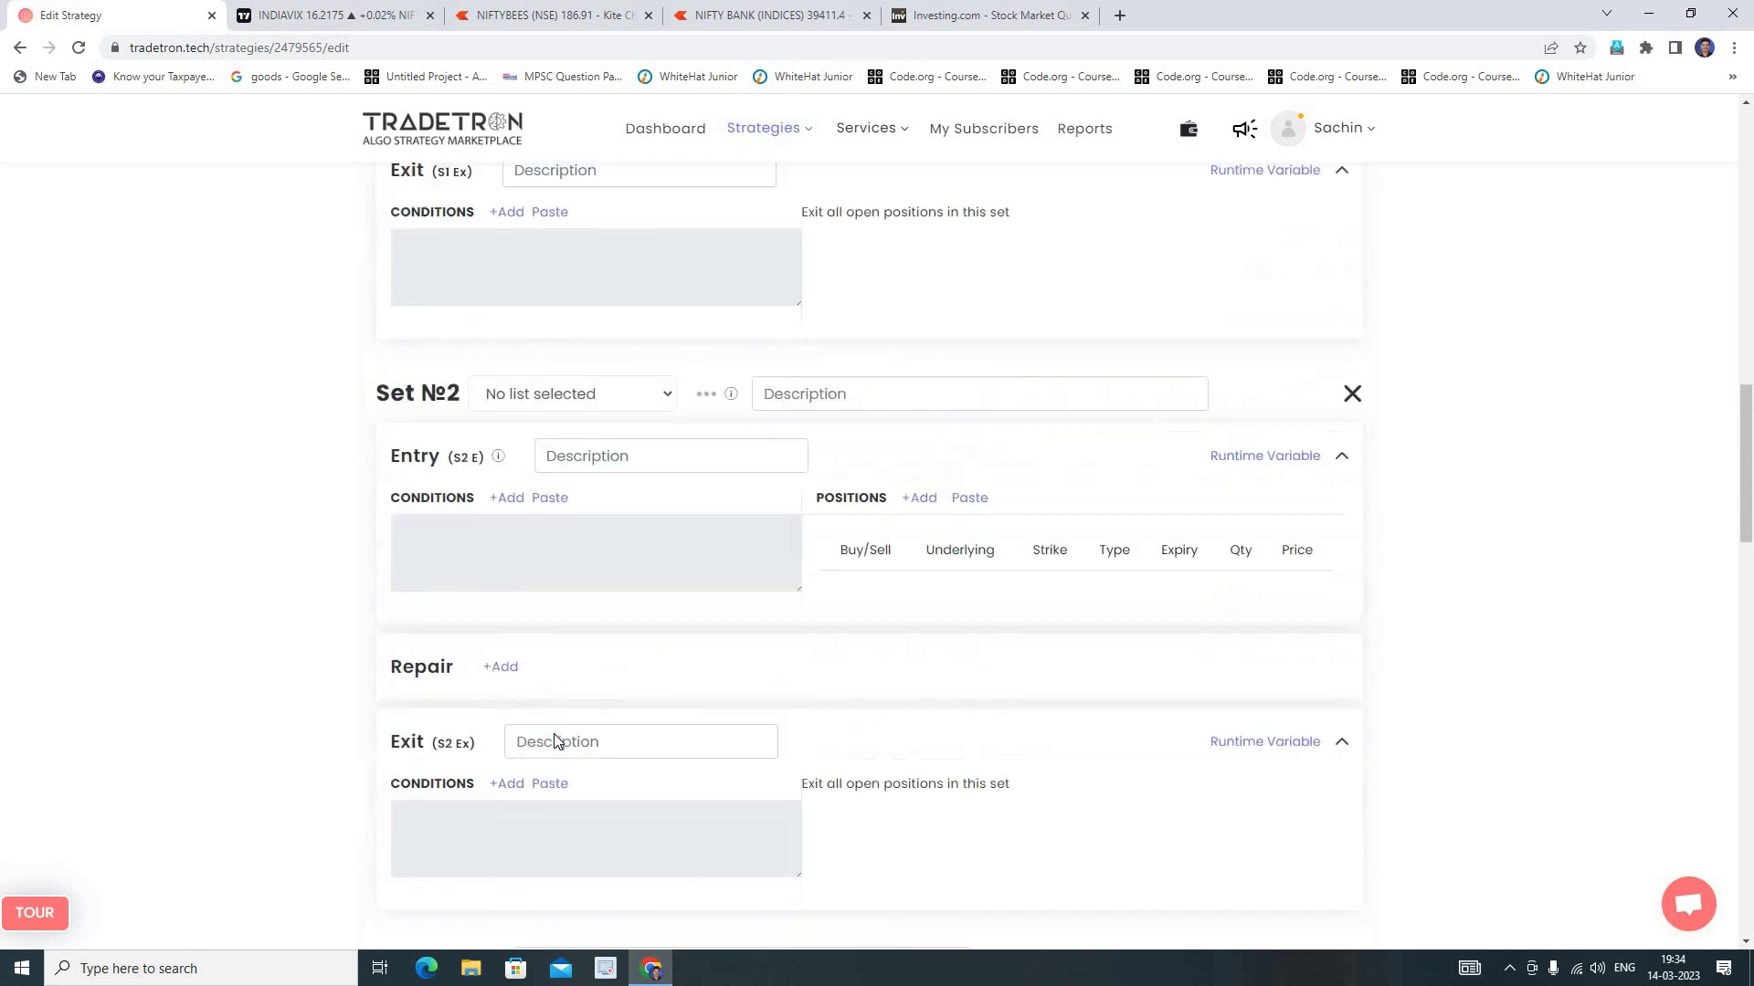
scroll(553, 738, up, 7)
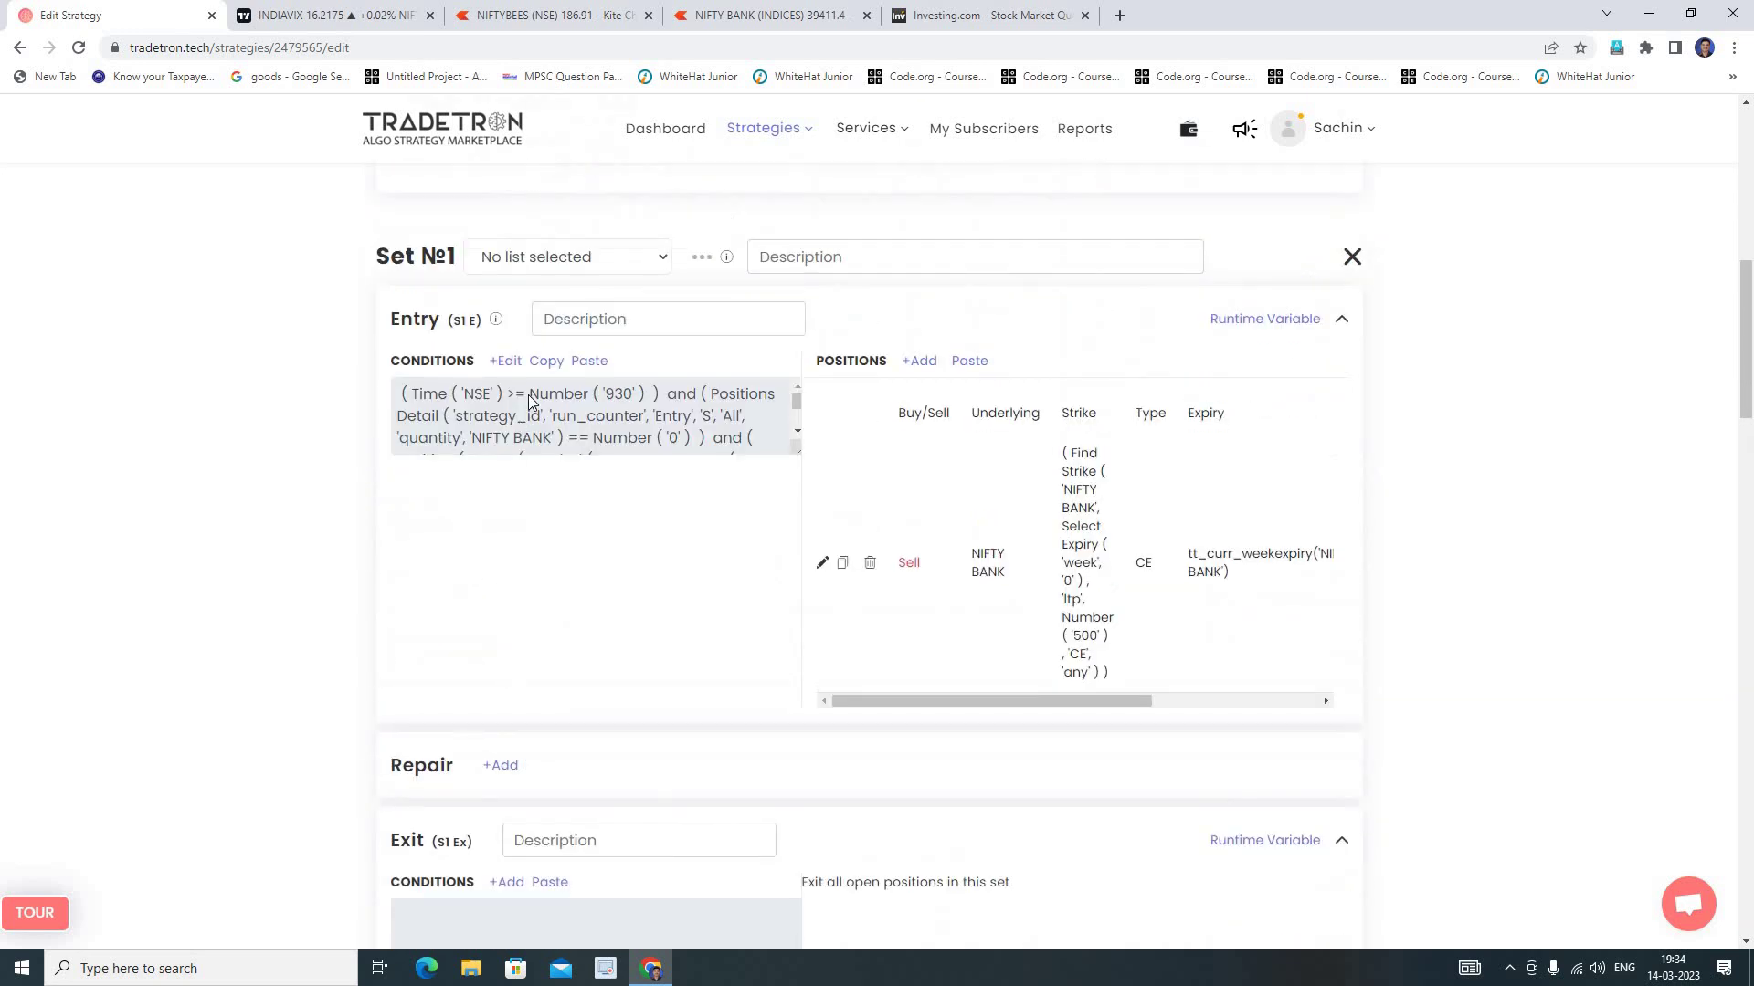
Copy Set 1's entry conditions and paste them into Set 2's entry conditions.
click(547, 362)
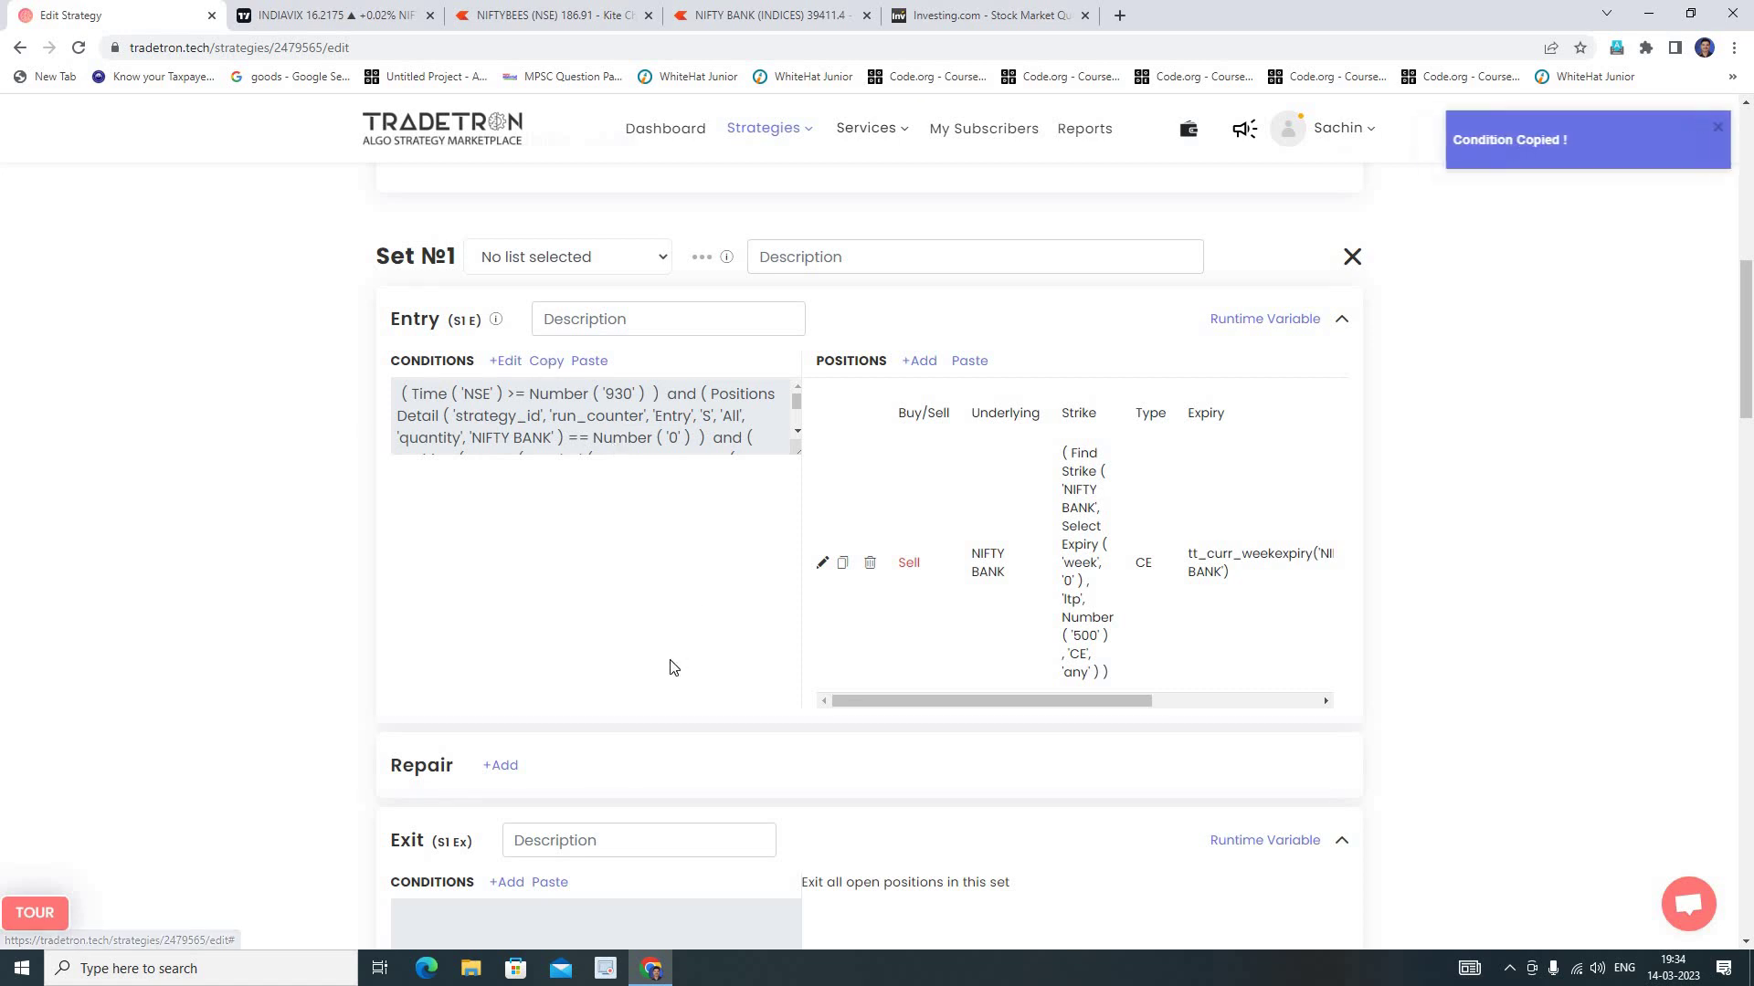
scroll(676, 665, down, 5)
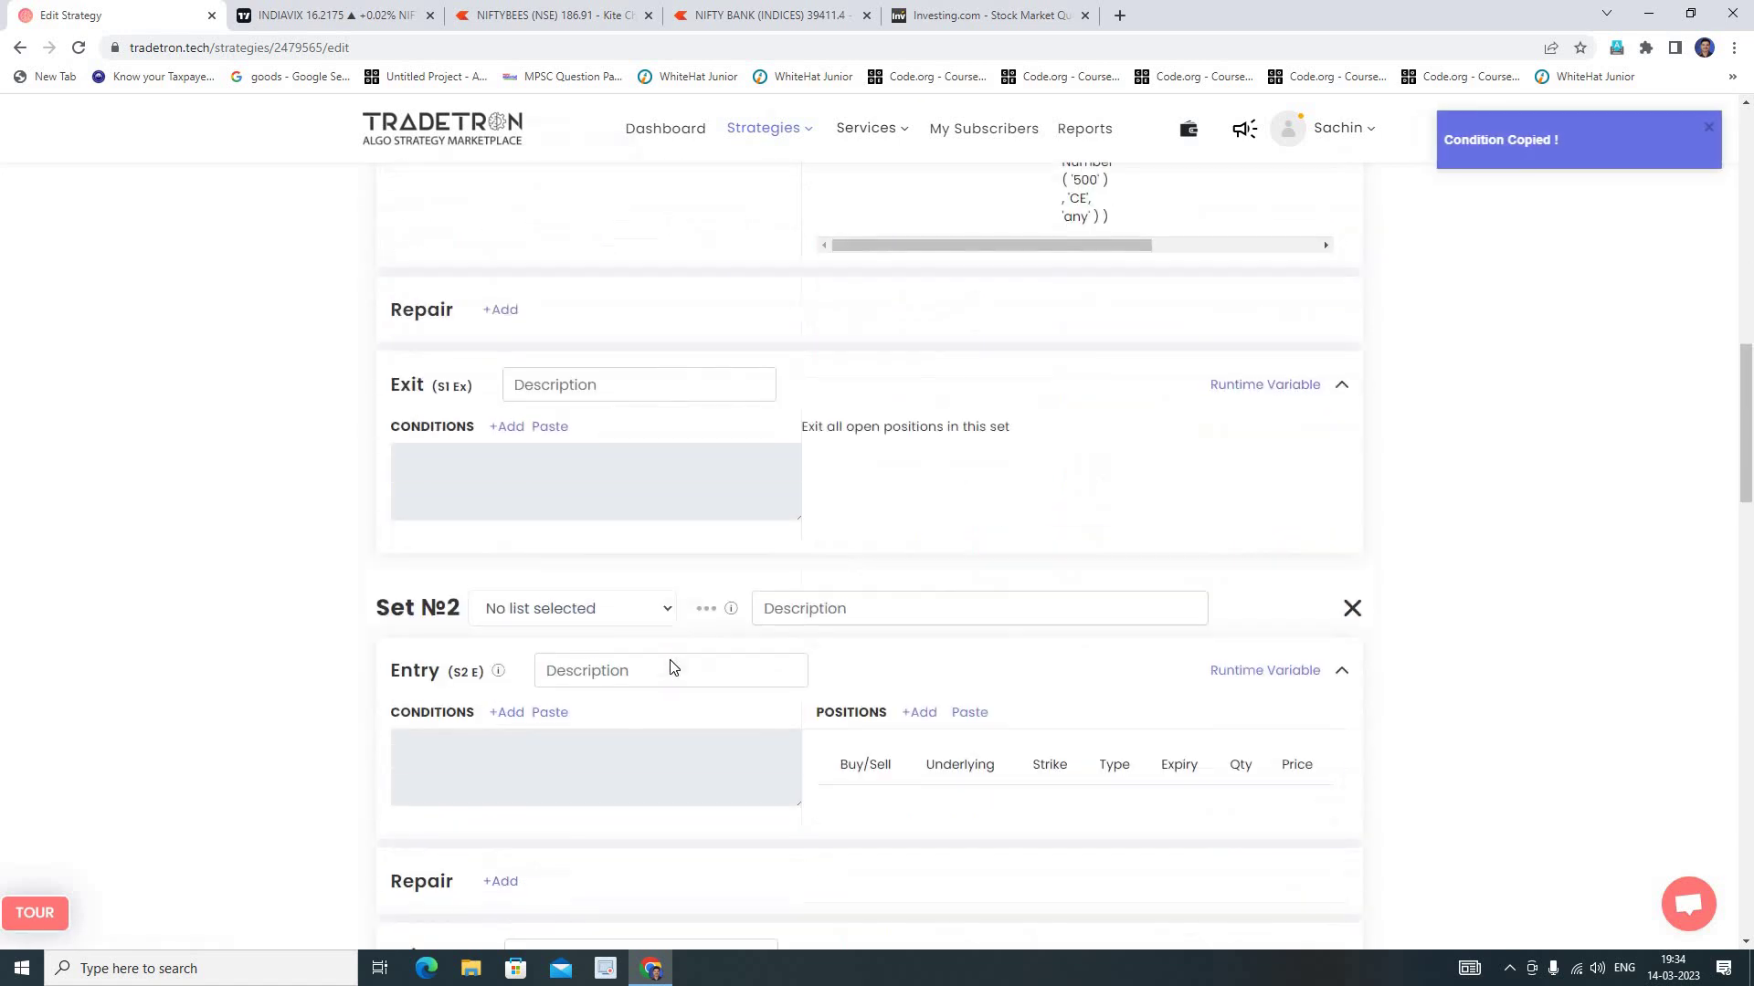
click(552, 716)
Change the operator in Set 2's INDIA VIX close comparison to <, then submit the condition and close the Condition Builder.
click(508, 716)
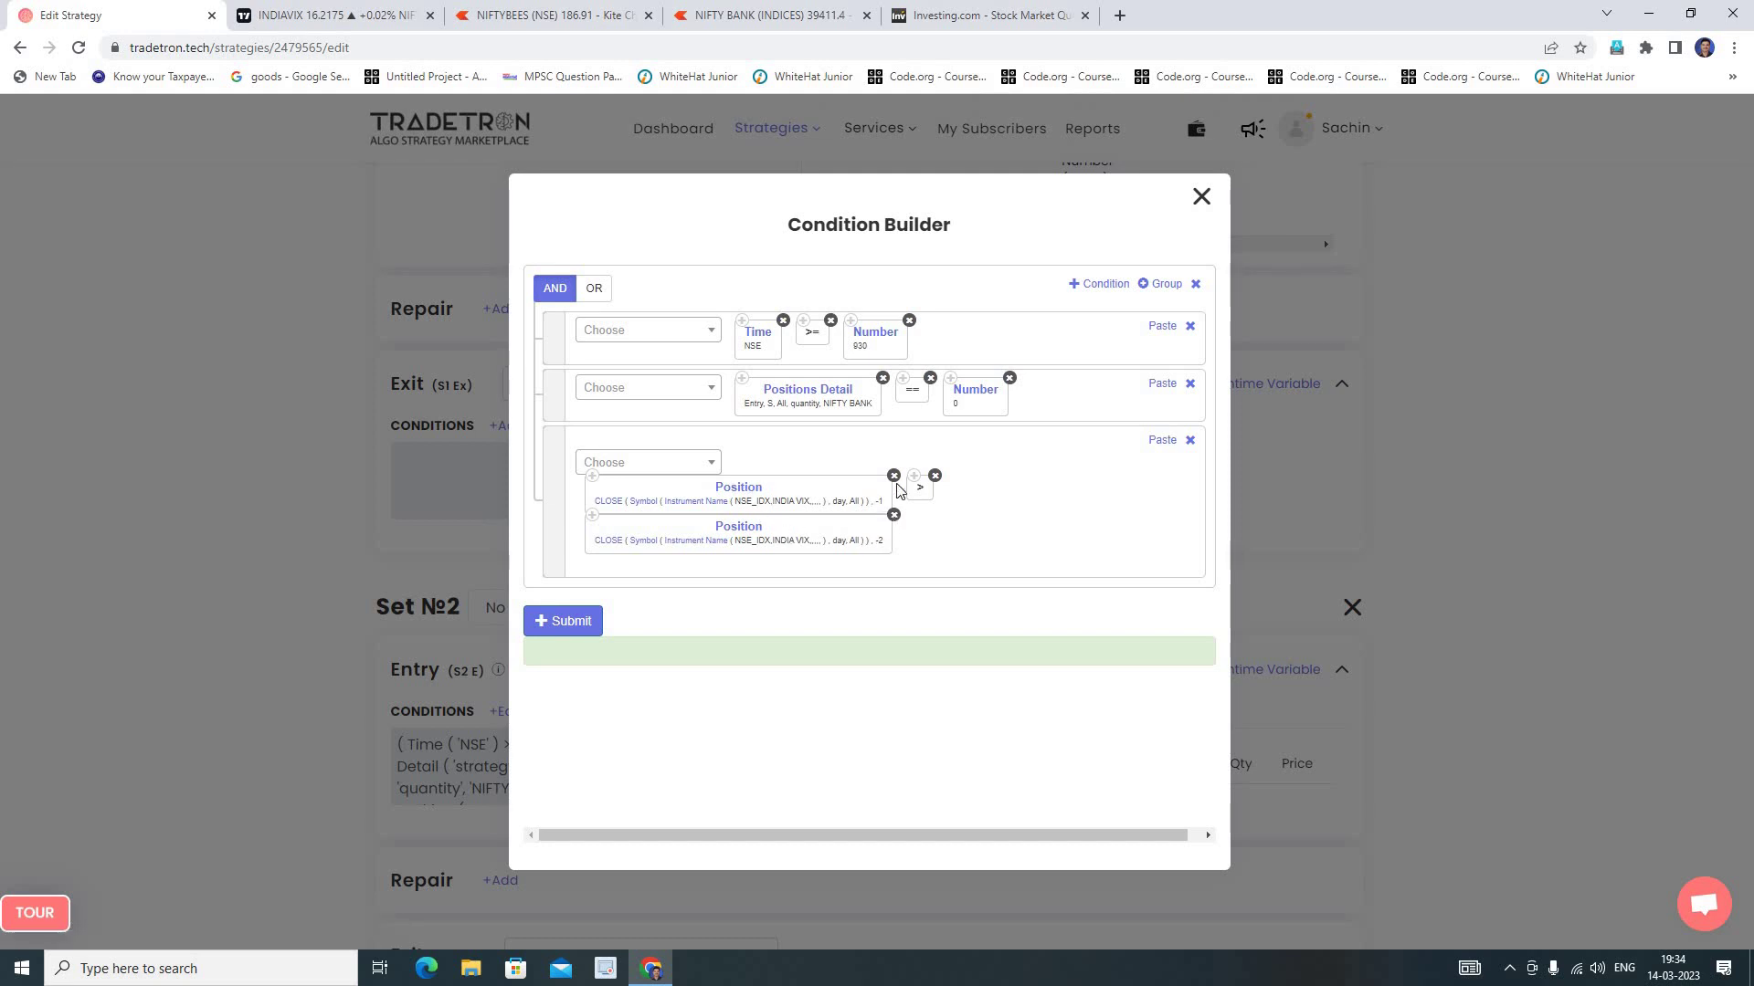
click(694, 463)
drag(713, 539, 732, 701)
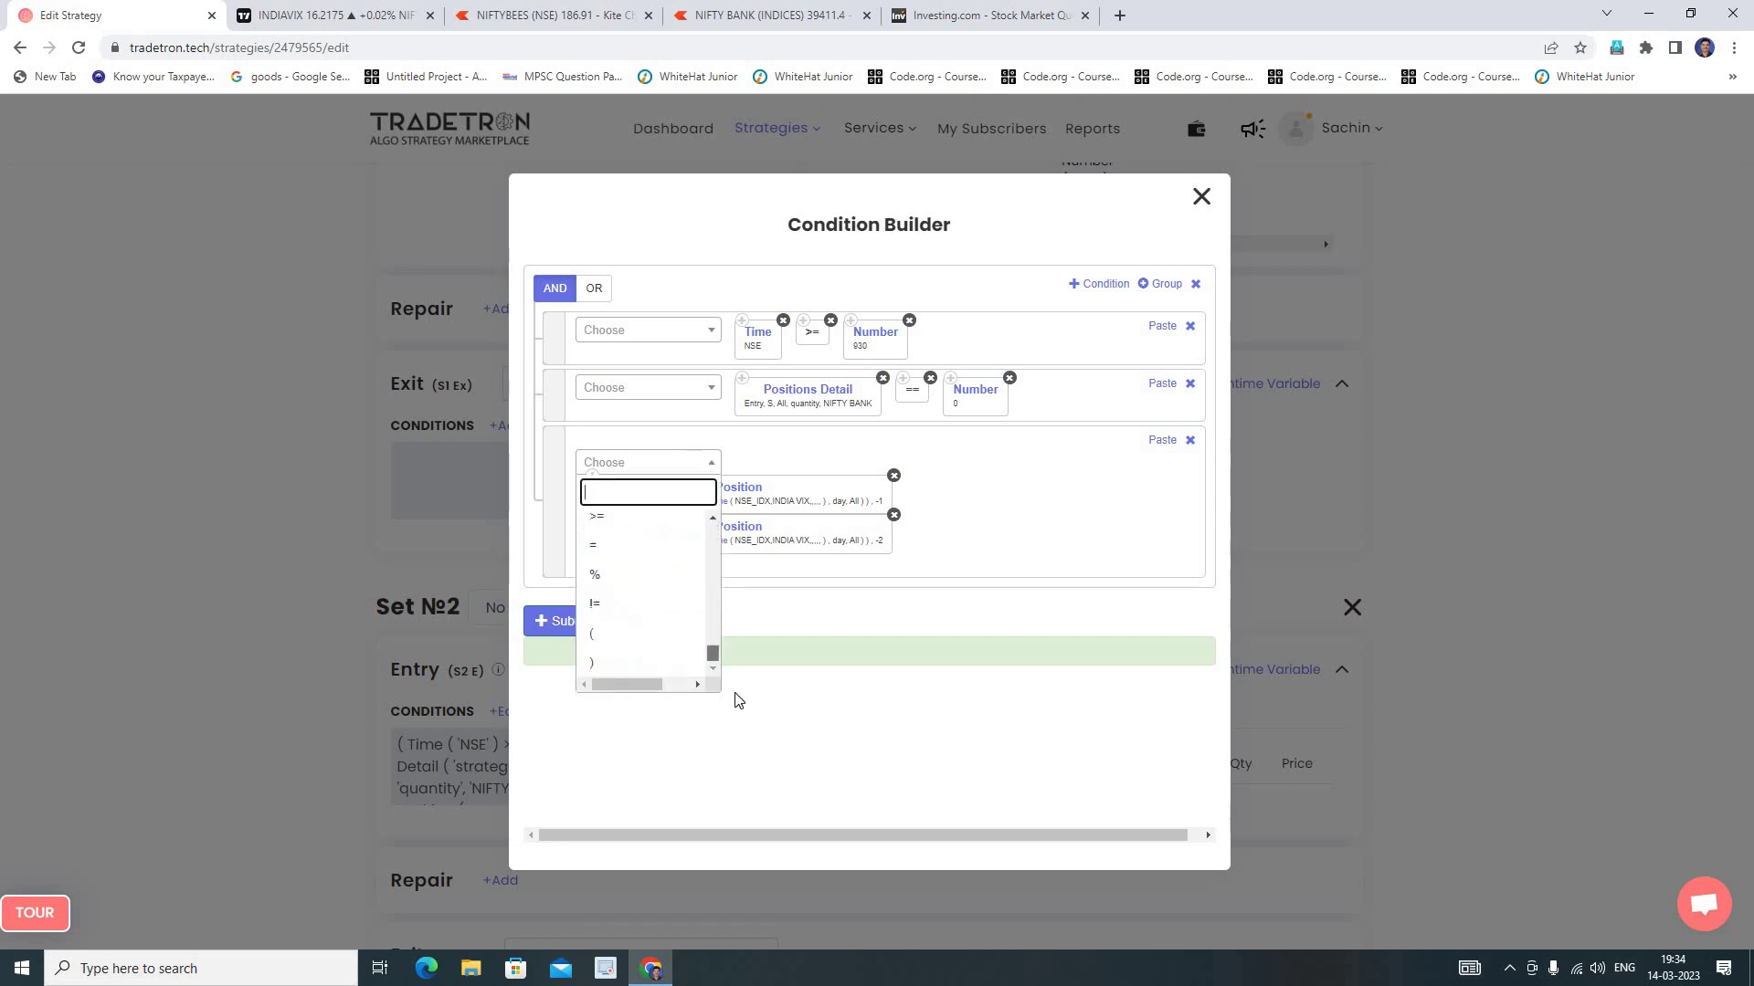
click(637, 525)
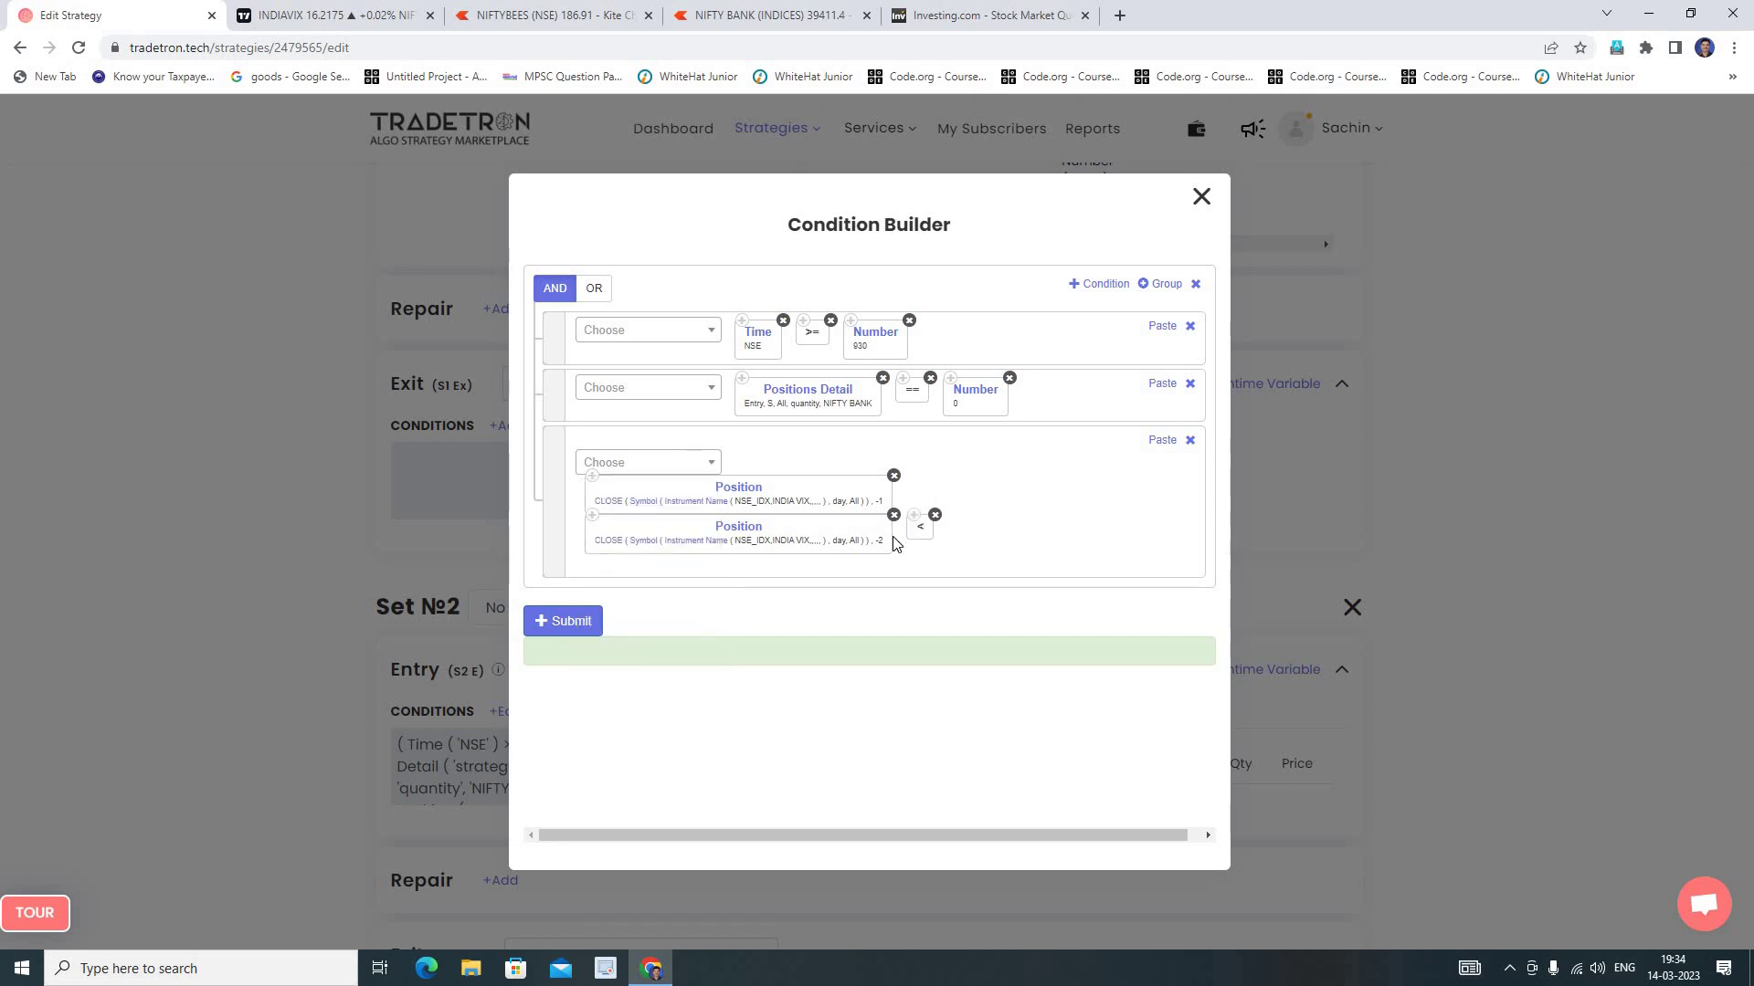
drag(869, 467, 893, 512)
click(587, 625)
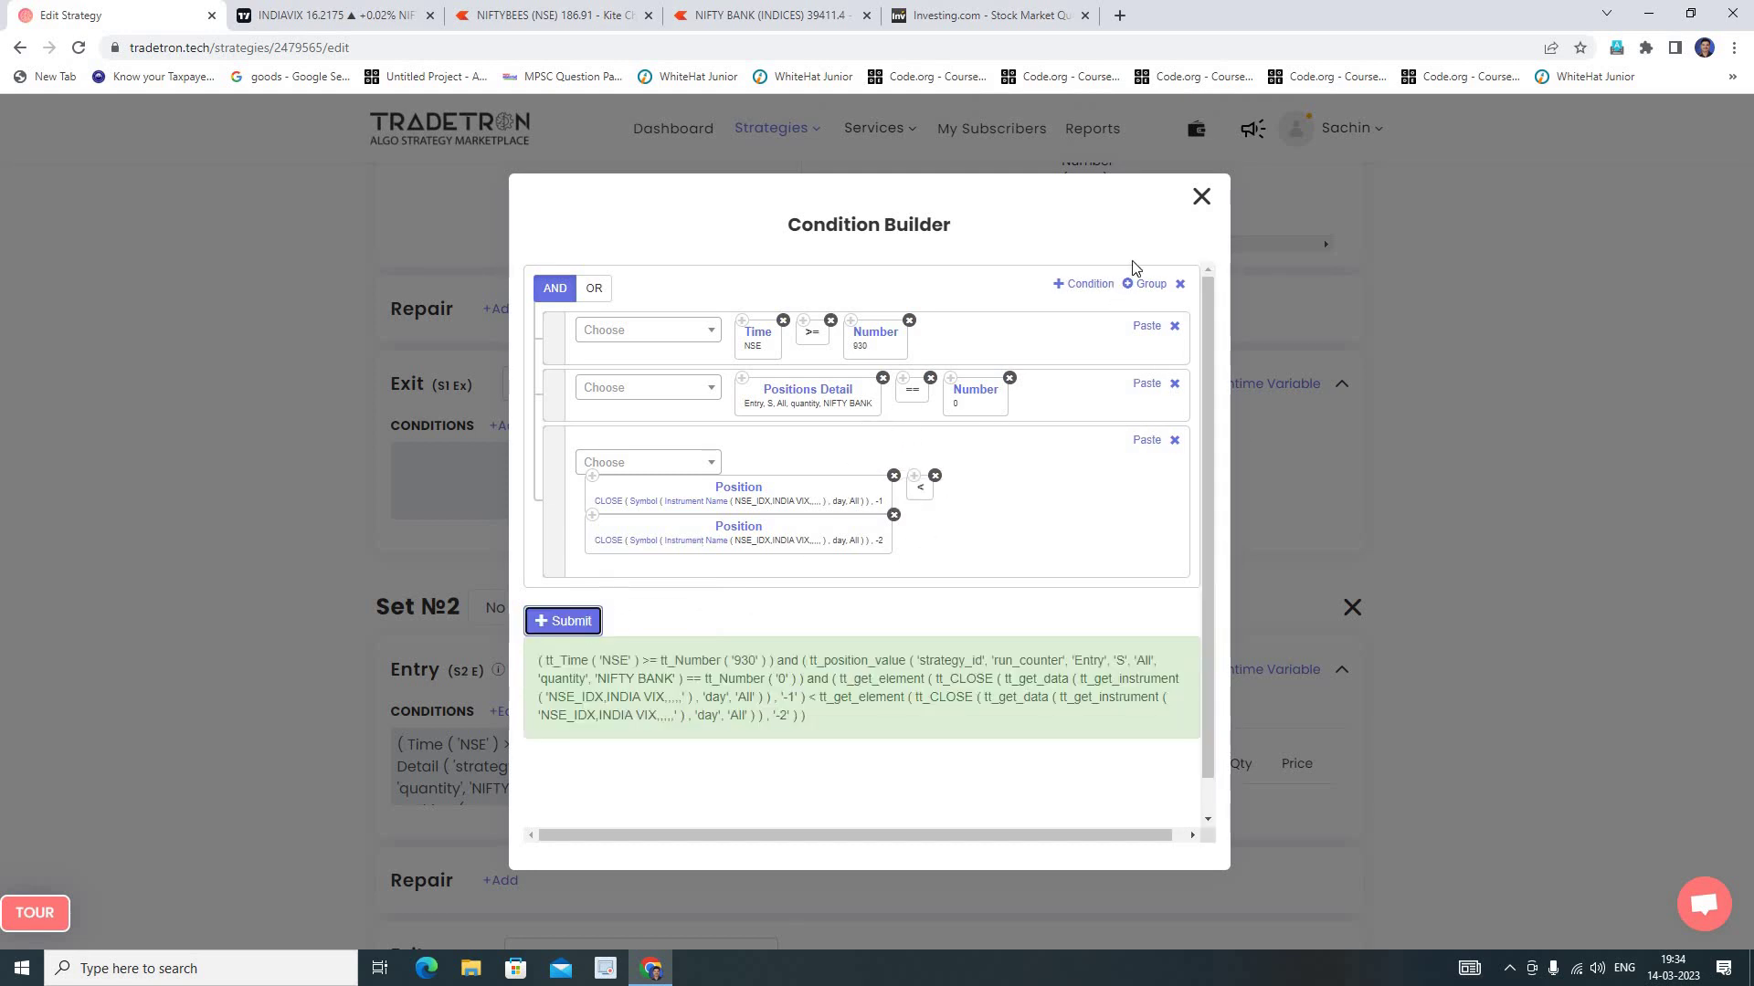
click(1201, 196)
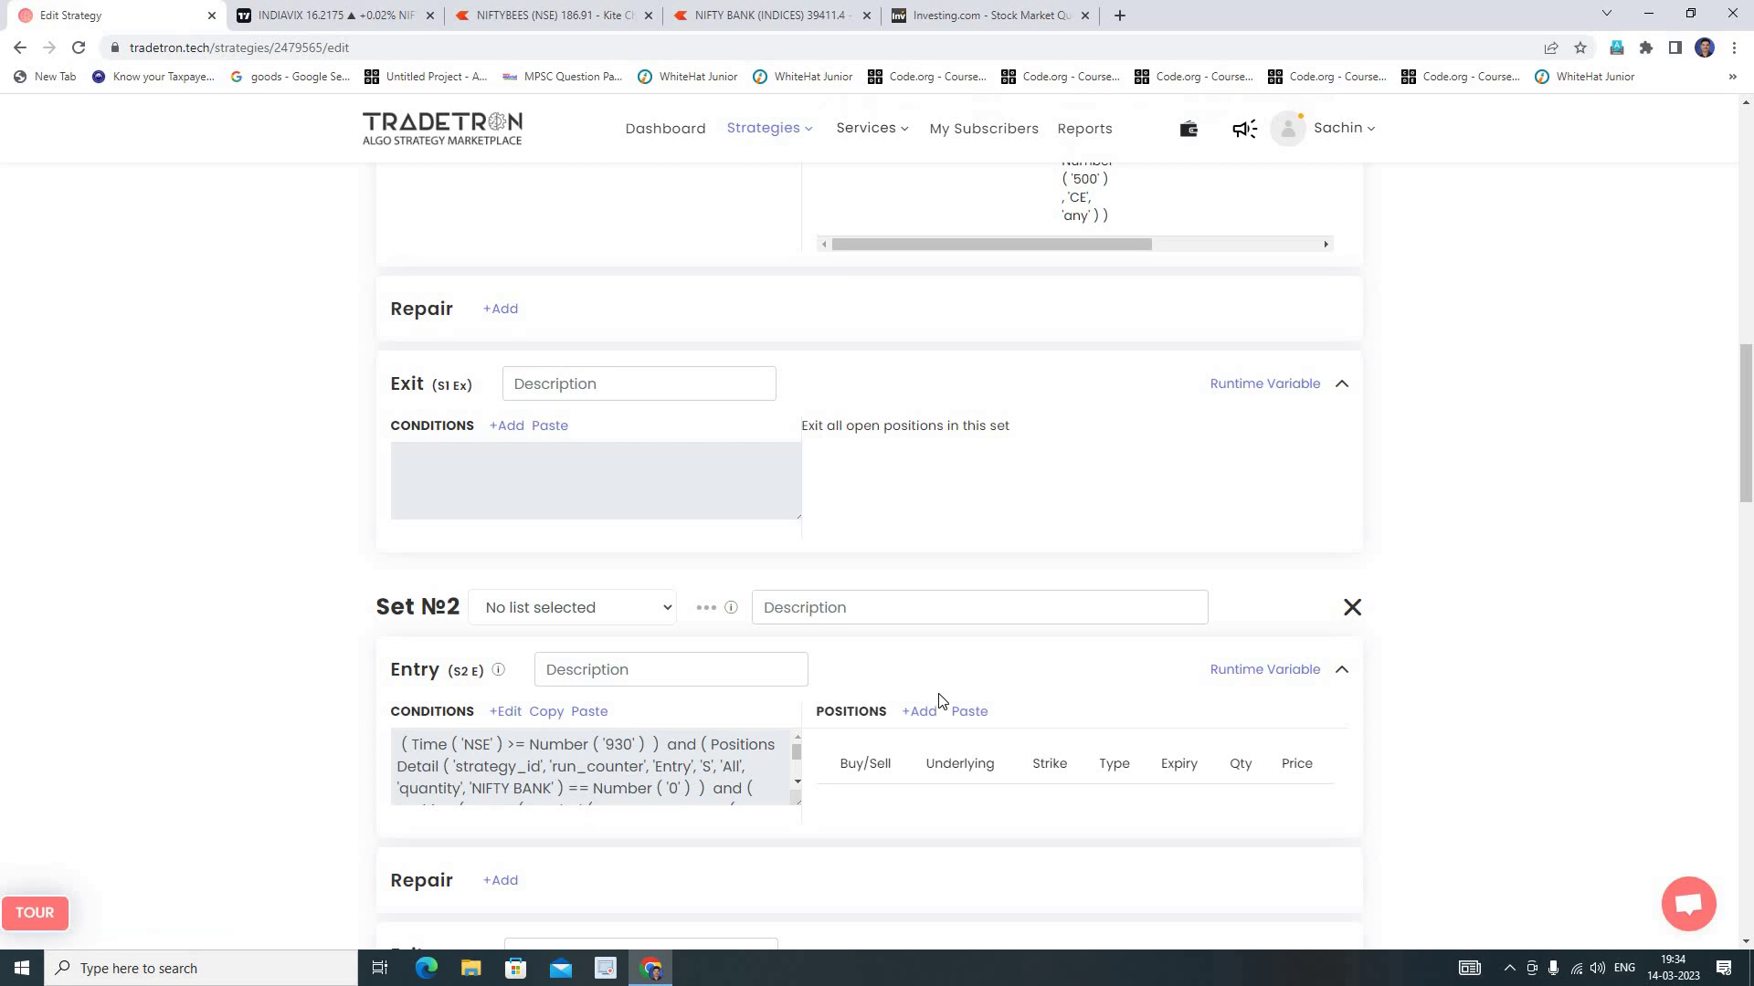
Copy Set 1's NIFTY BANK Call sell position and paste it into Set 2's entry positions.
scroll(939, 704, down, 2)
scroll(914, 512, up, 2)
scroll(994, 669, up, 3)
scroll(975, 650, up, 1)
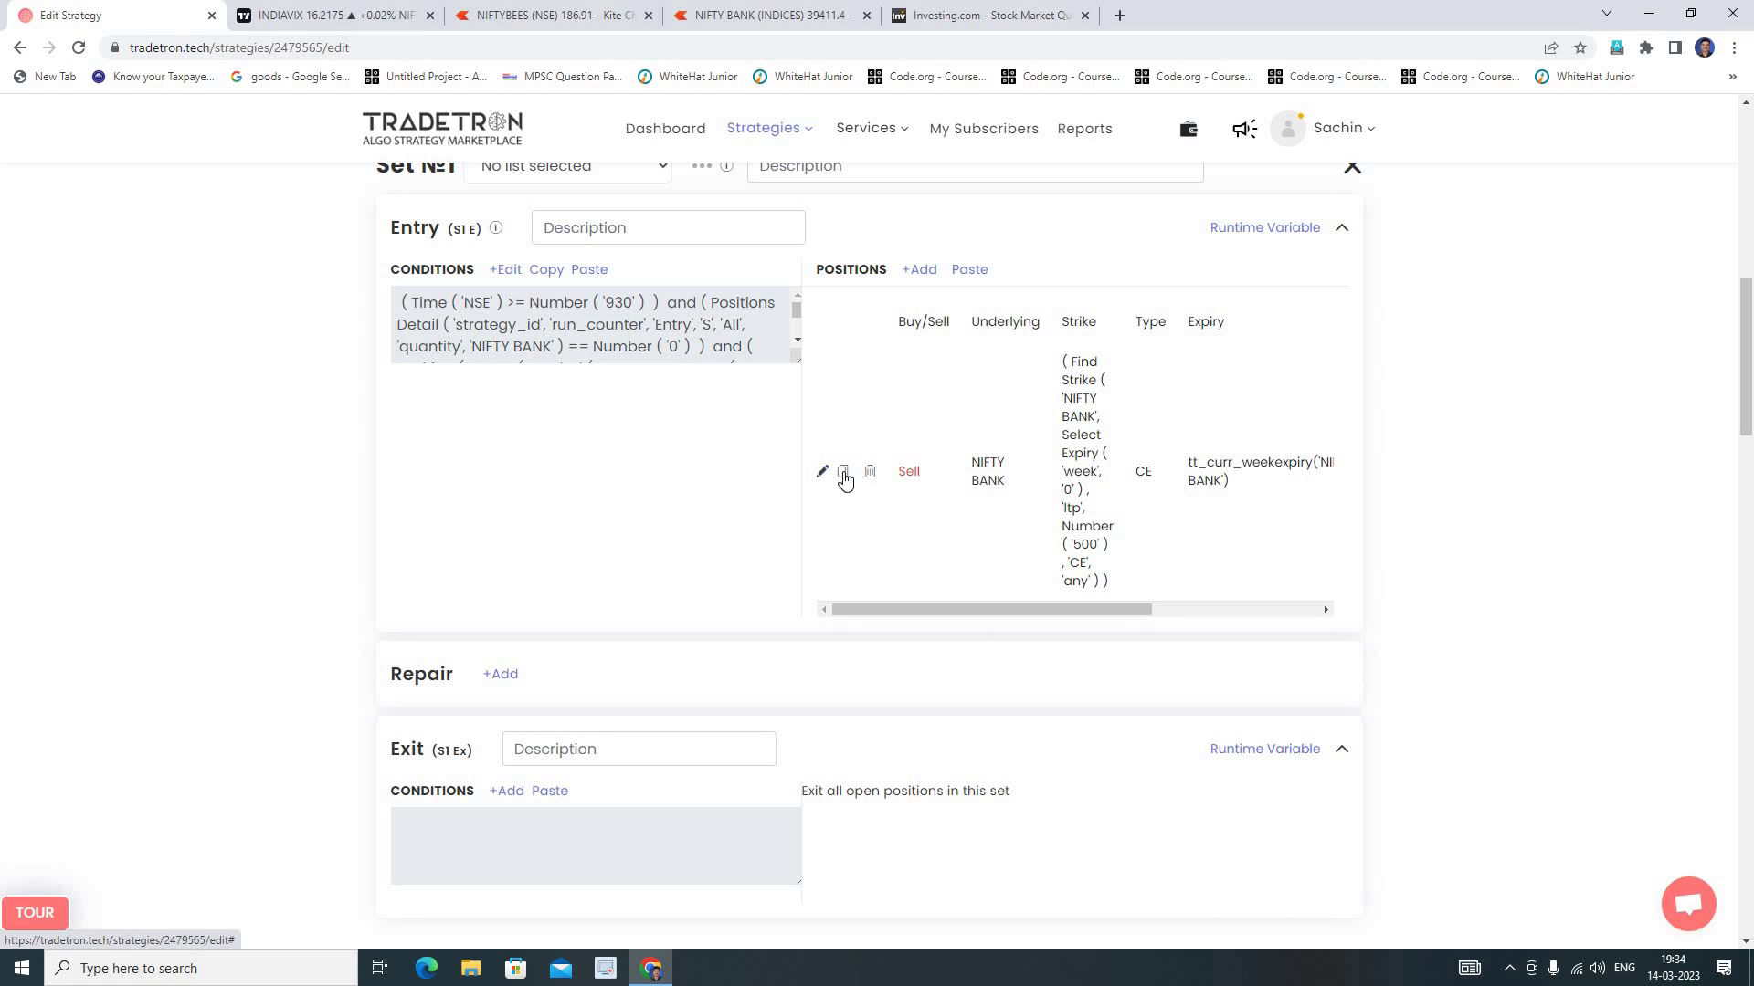
click(842, 471)
scroll(950, 632, down, 5)
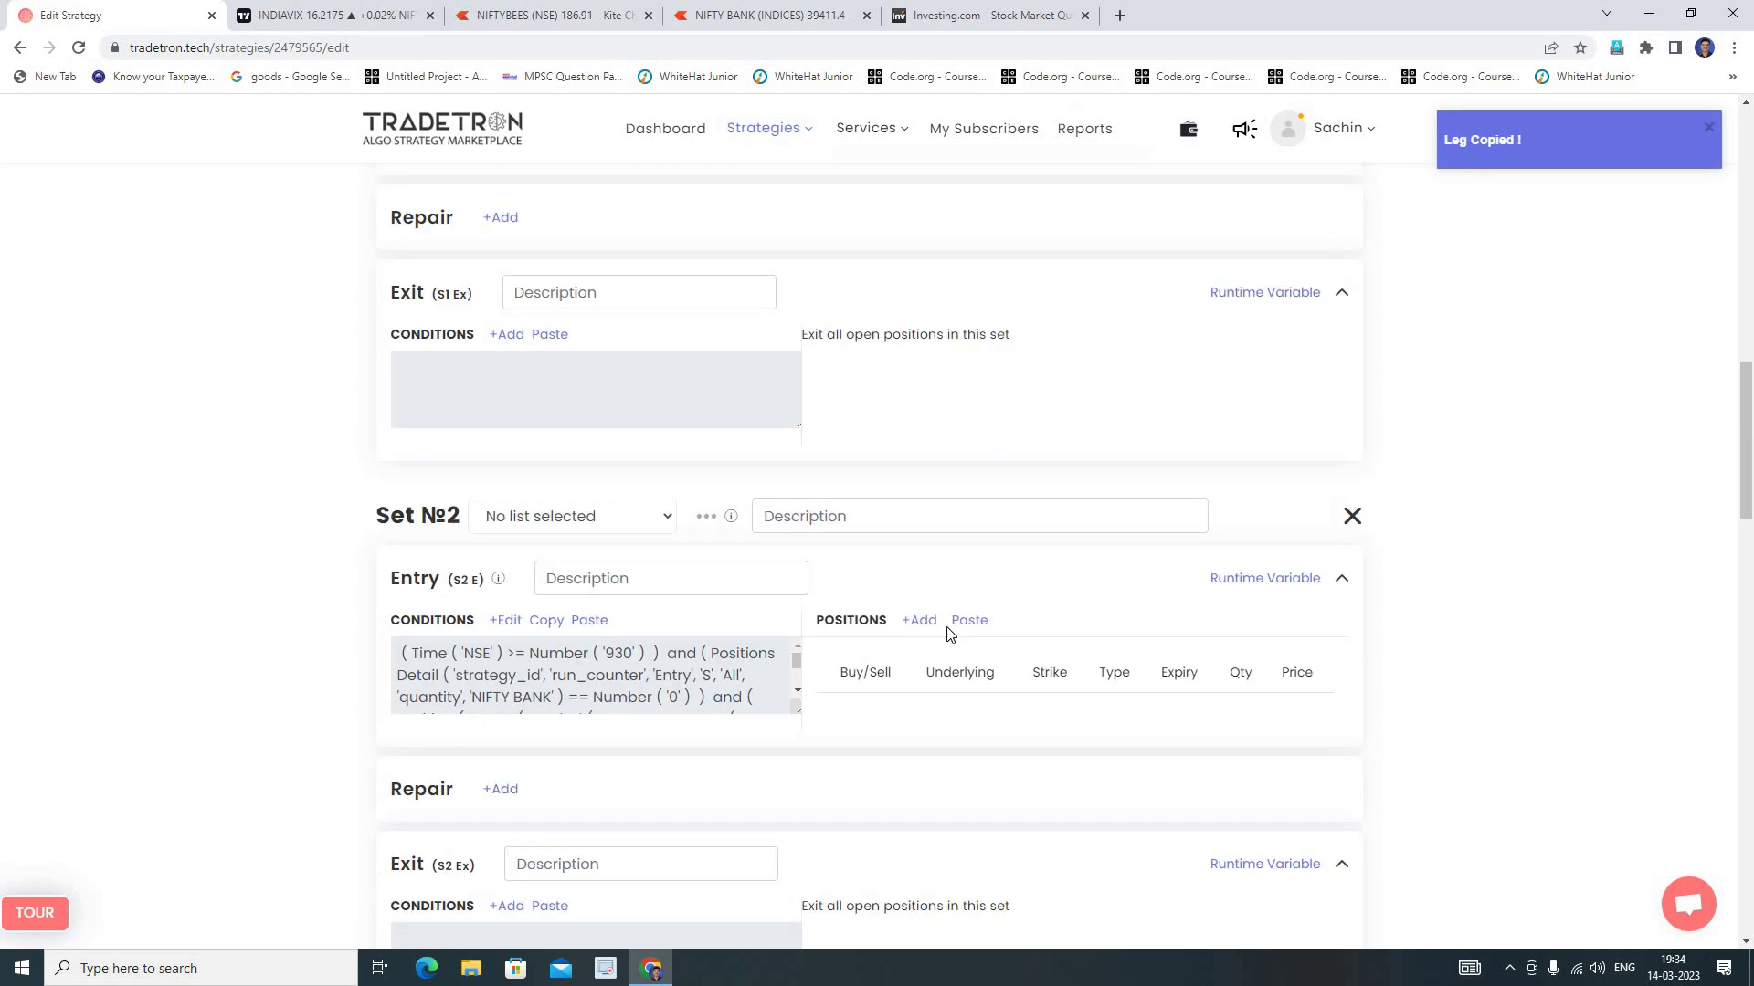
click(968, 620)
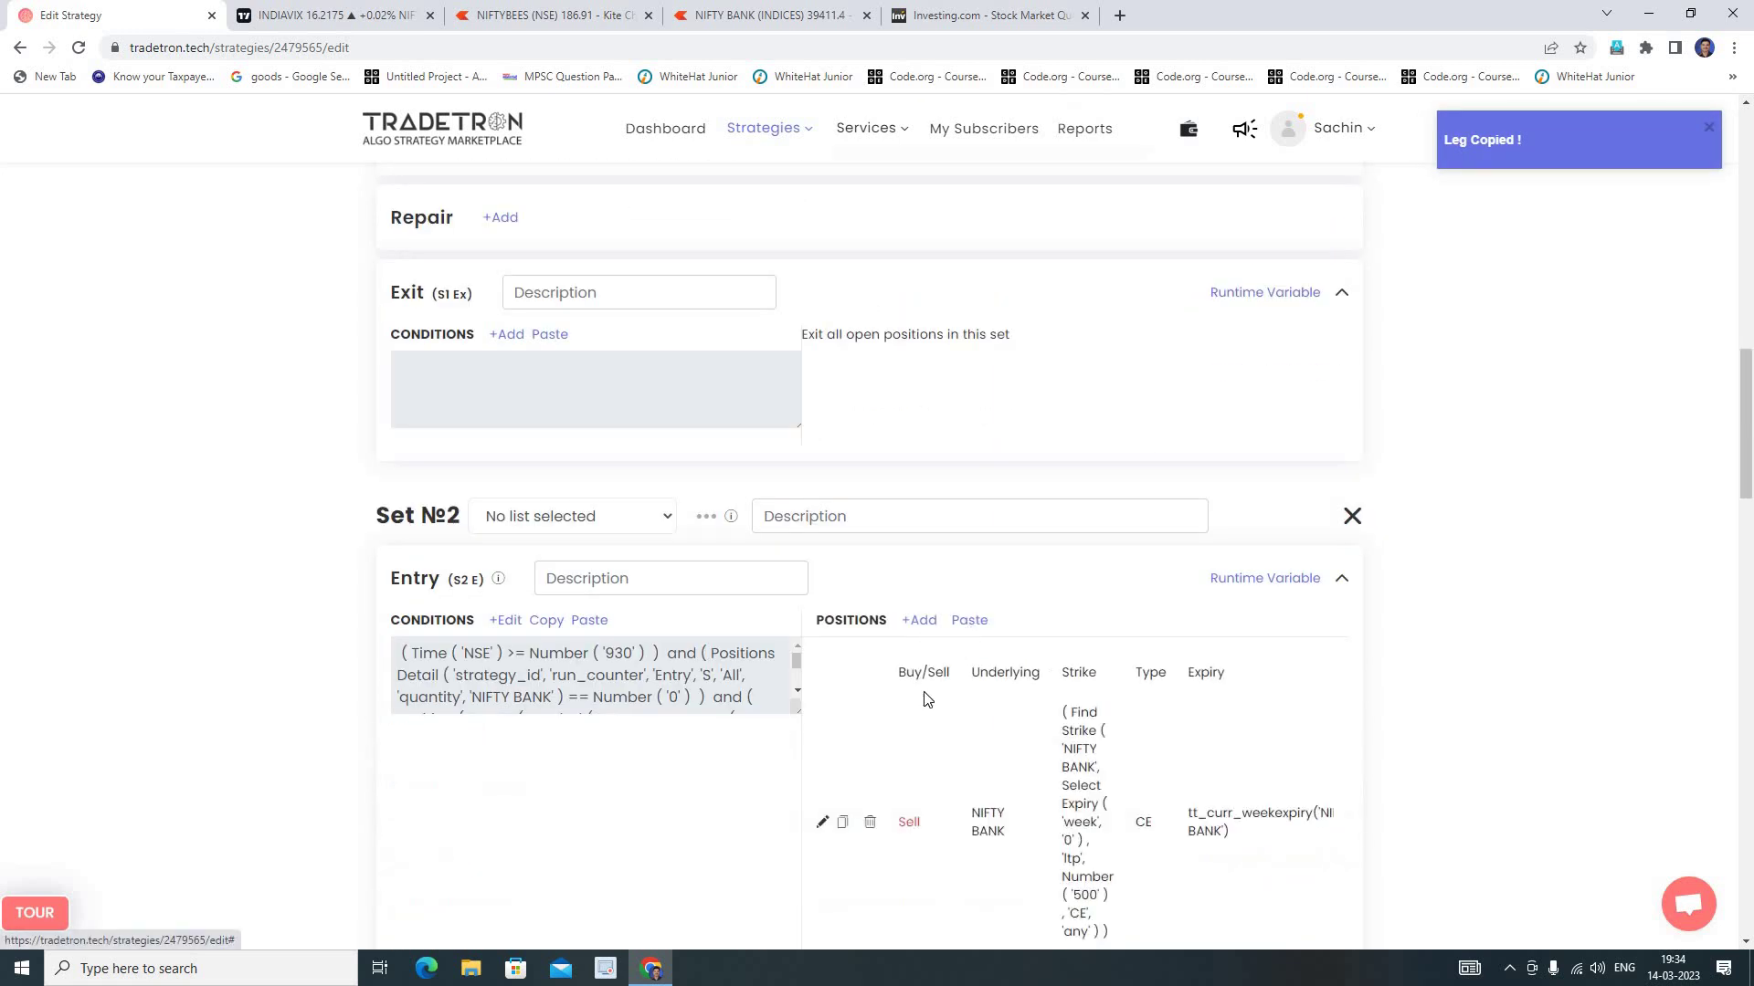
Open Set 2's pasted position for editing and set its option type to Put.
click(822, 822)
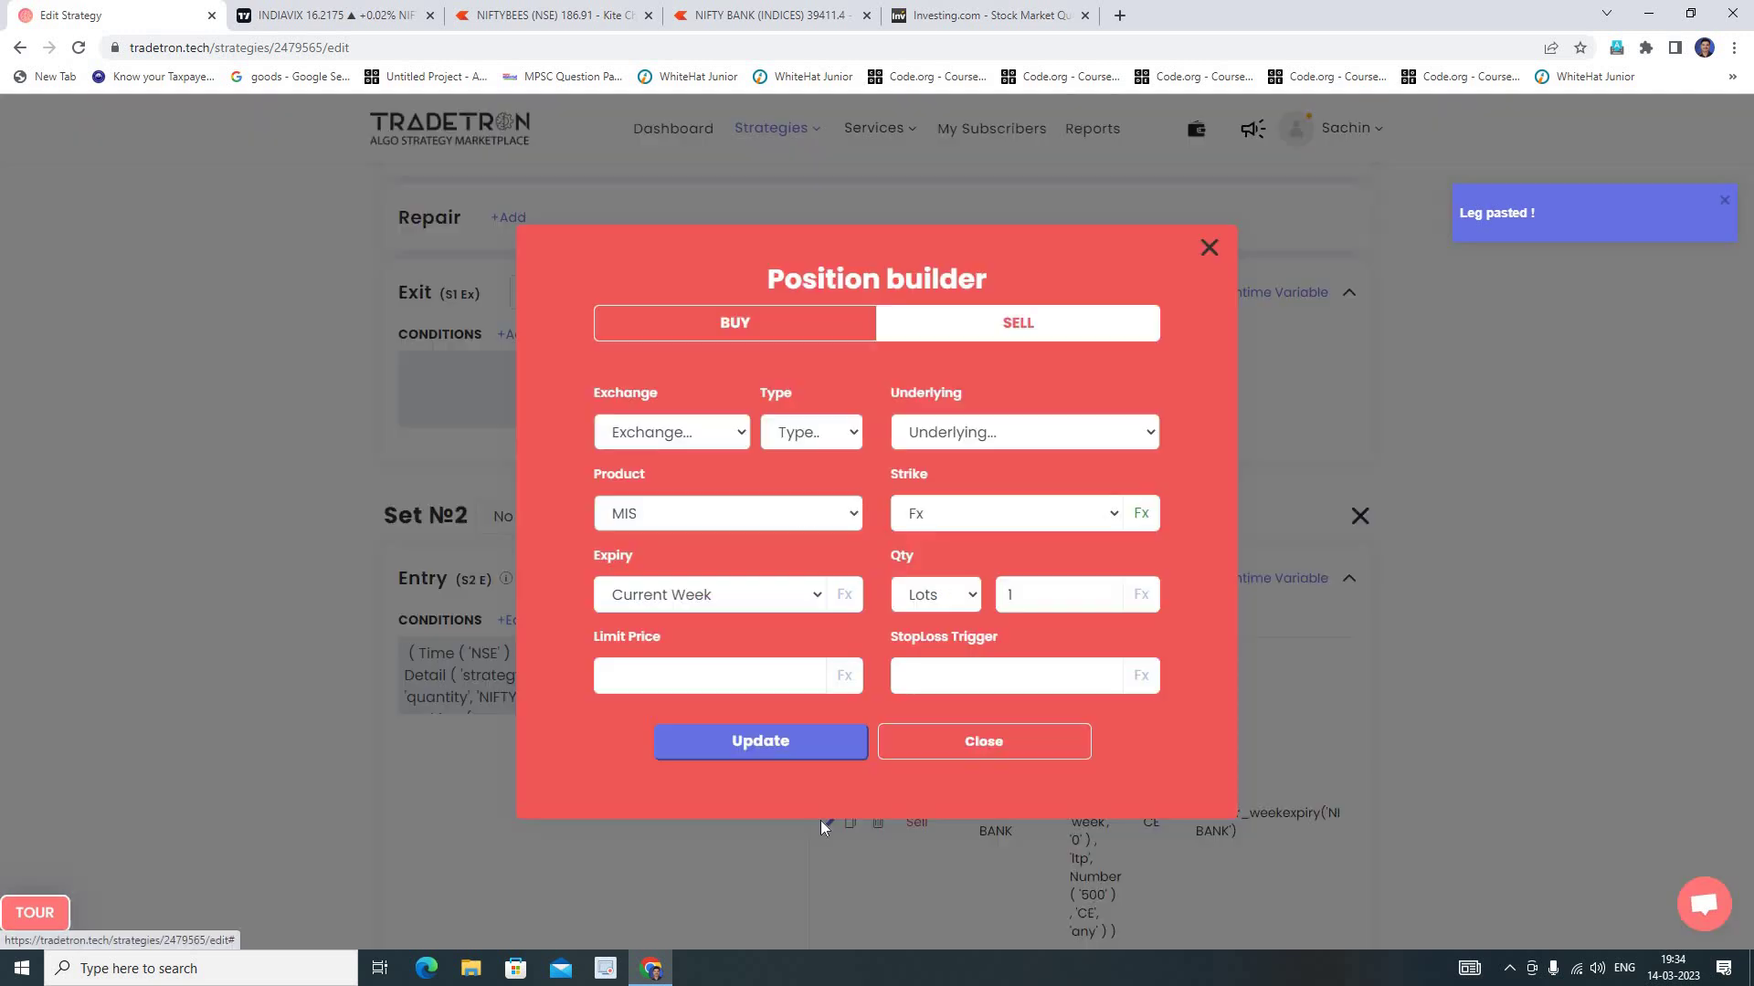
click(846, 438)
click(826, 485)
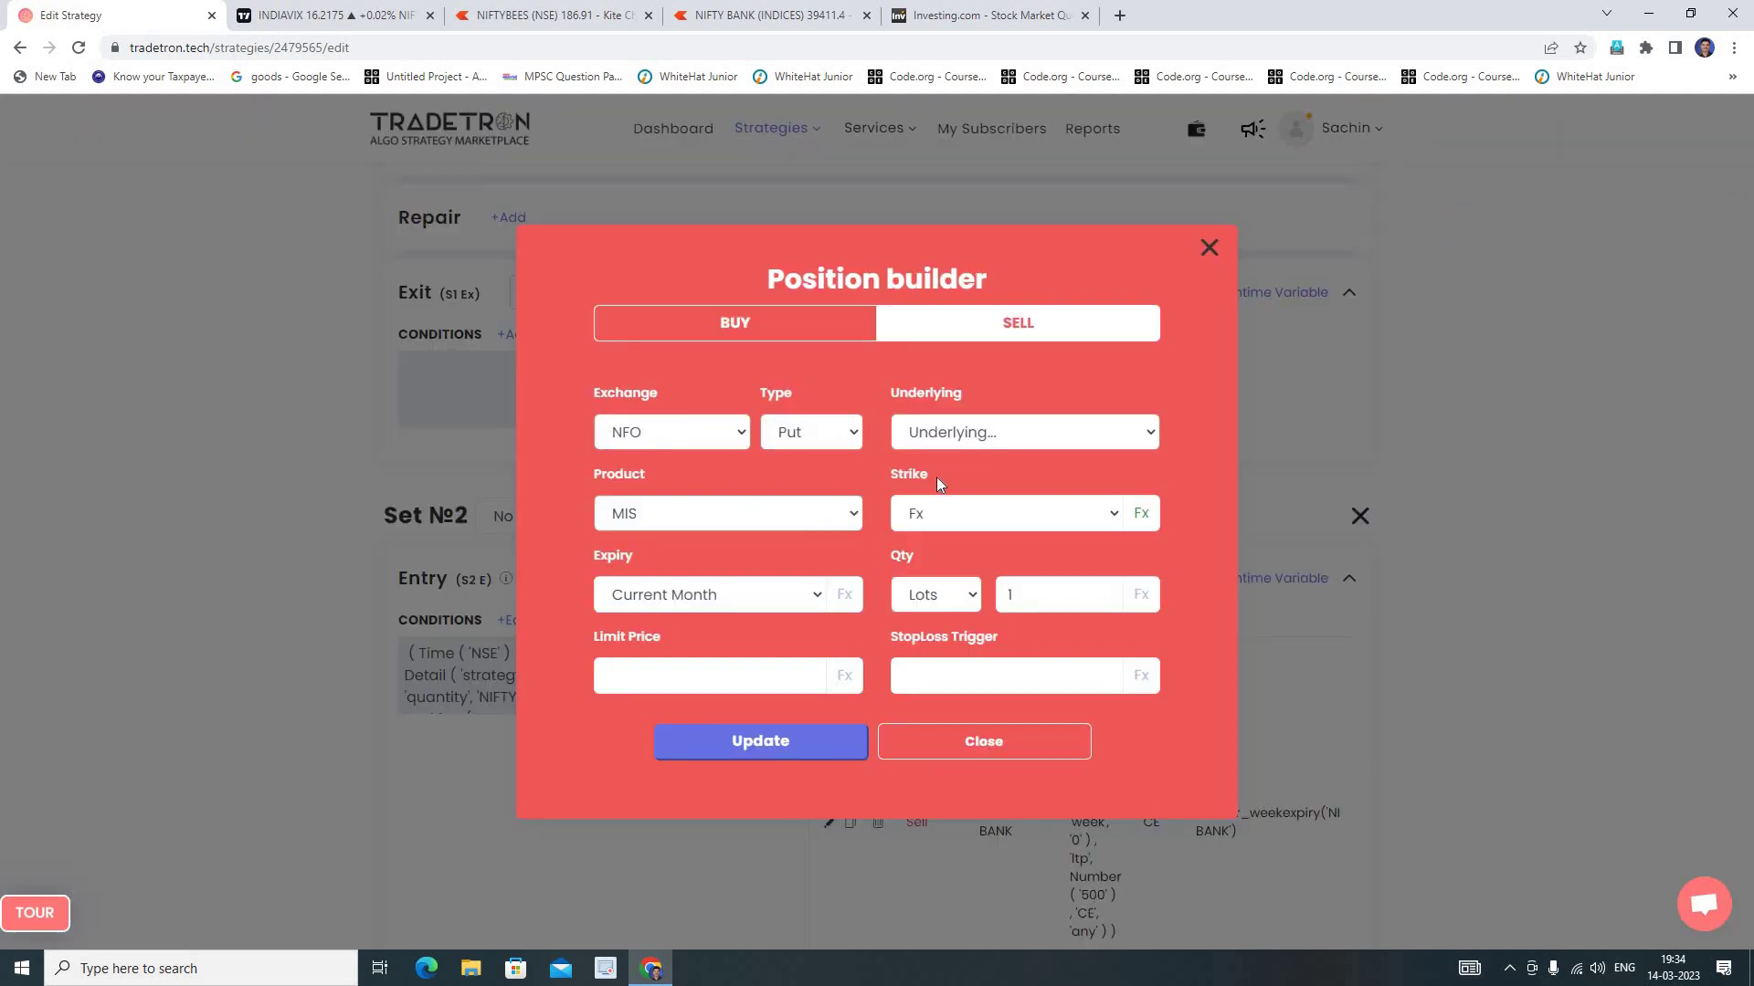
Set the Put position's underlying to NIFTY BANK and its expiry to Current Week.
click(1012, 435)
scroll(1055, 717, down, 5)
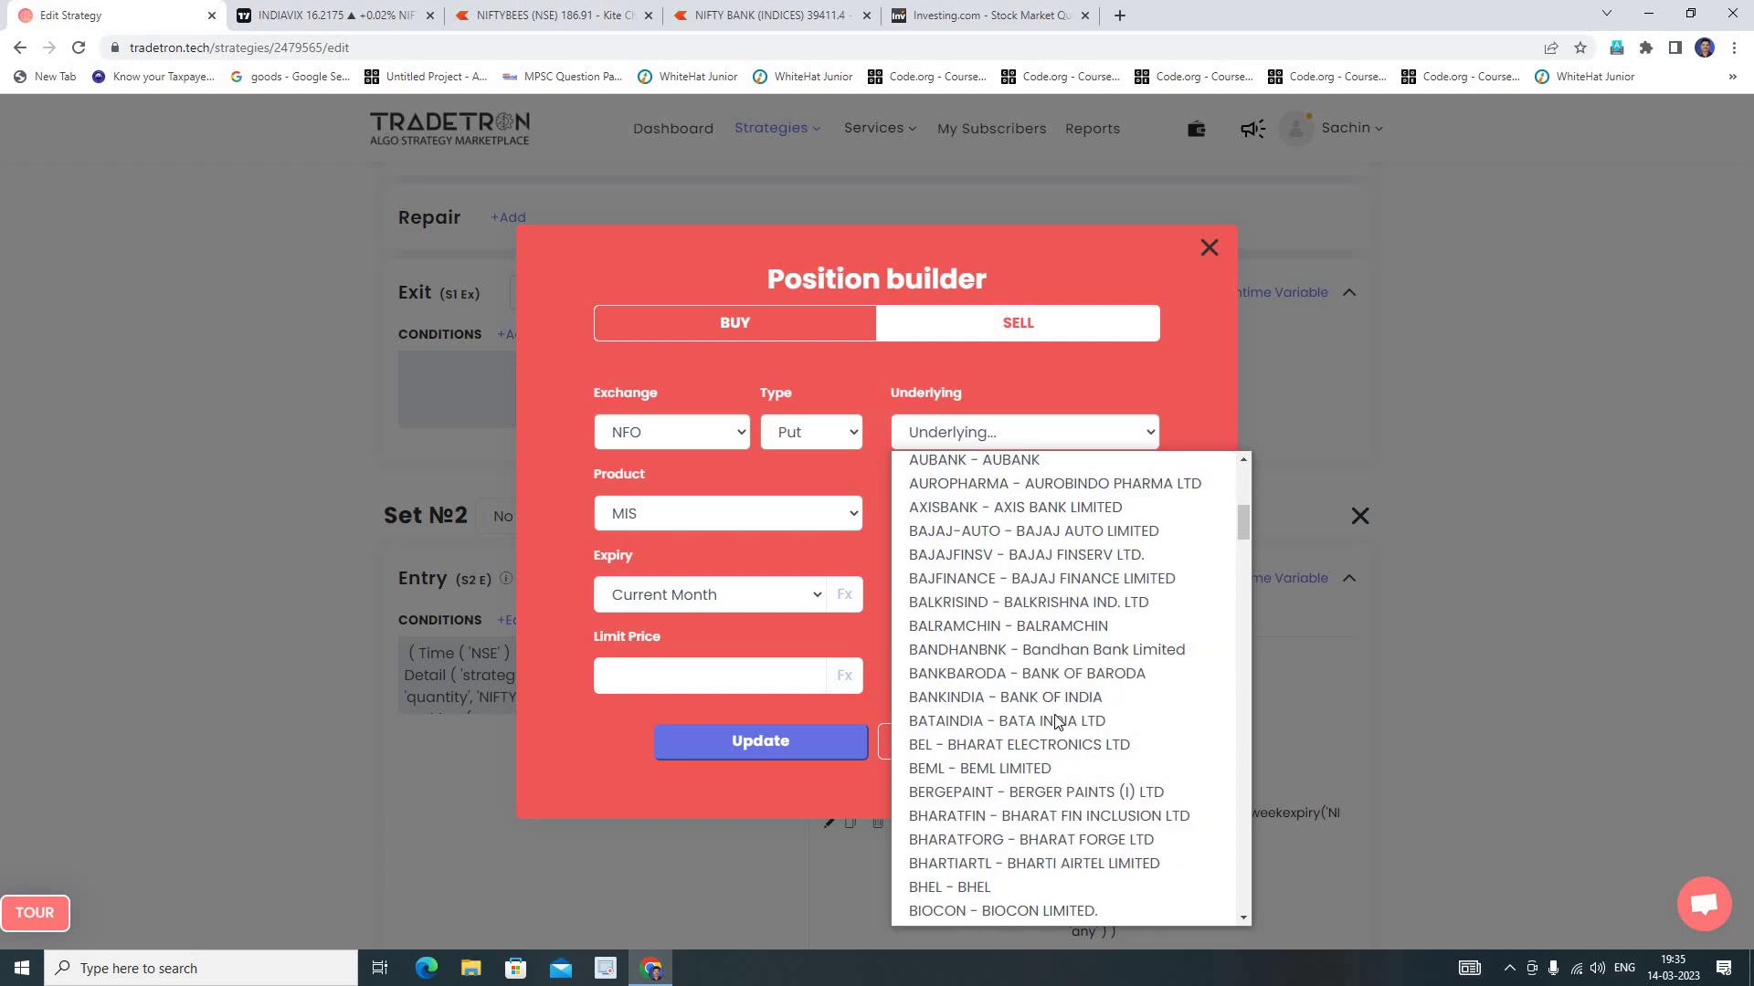
scroll(1056, 722, down, 6)
scroll(1057, 721, up, 11)
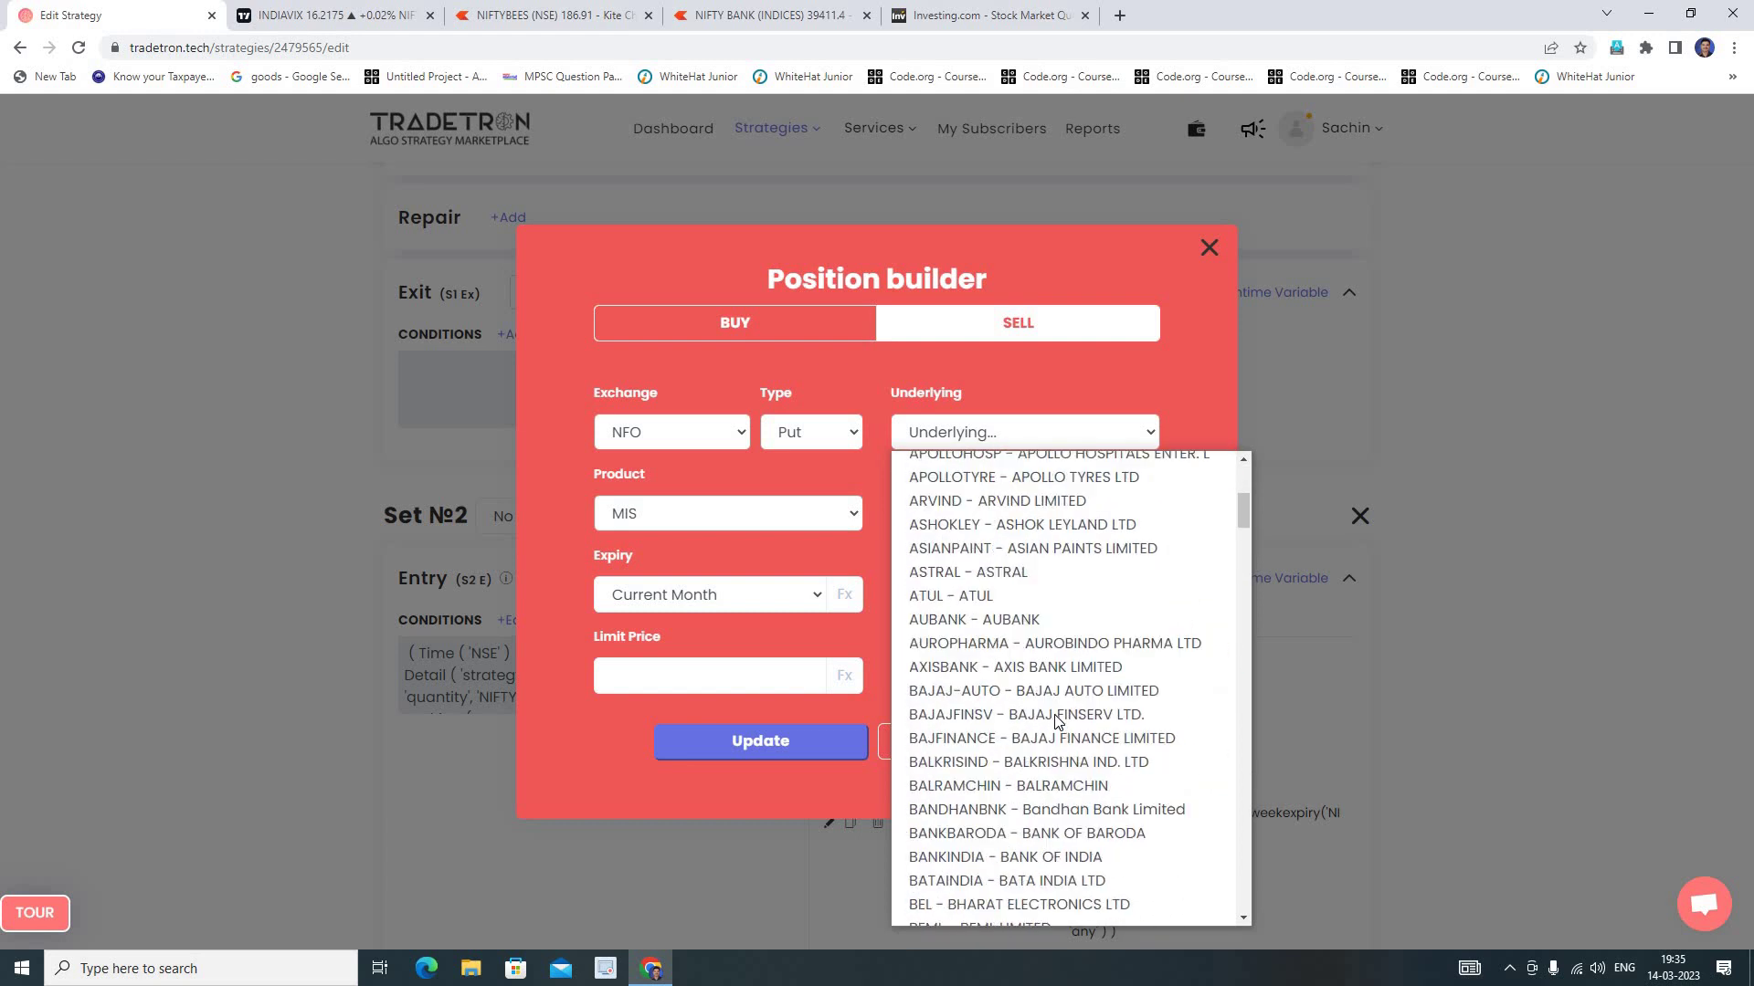
click(972, 431)
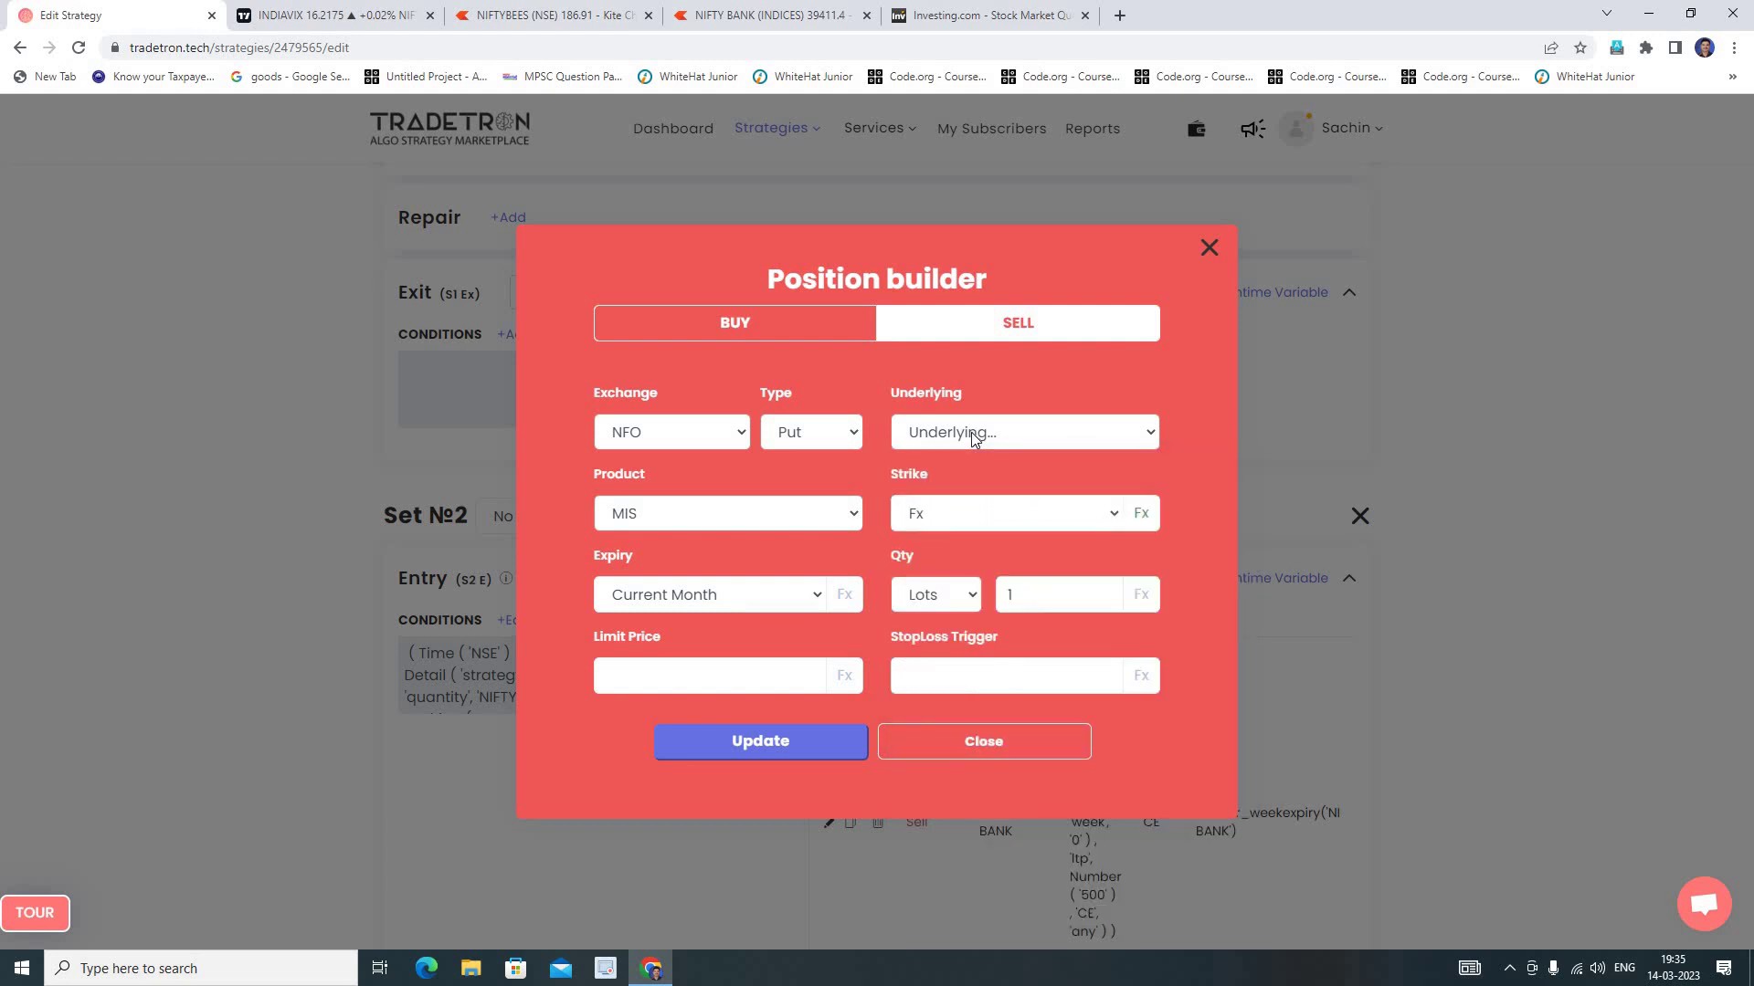
click(972, 431)
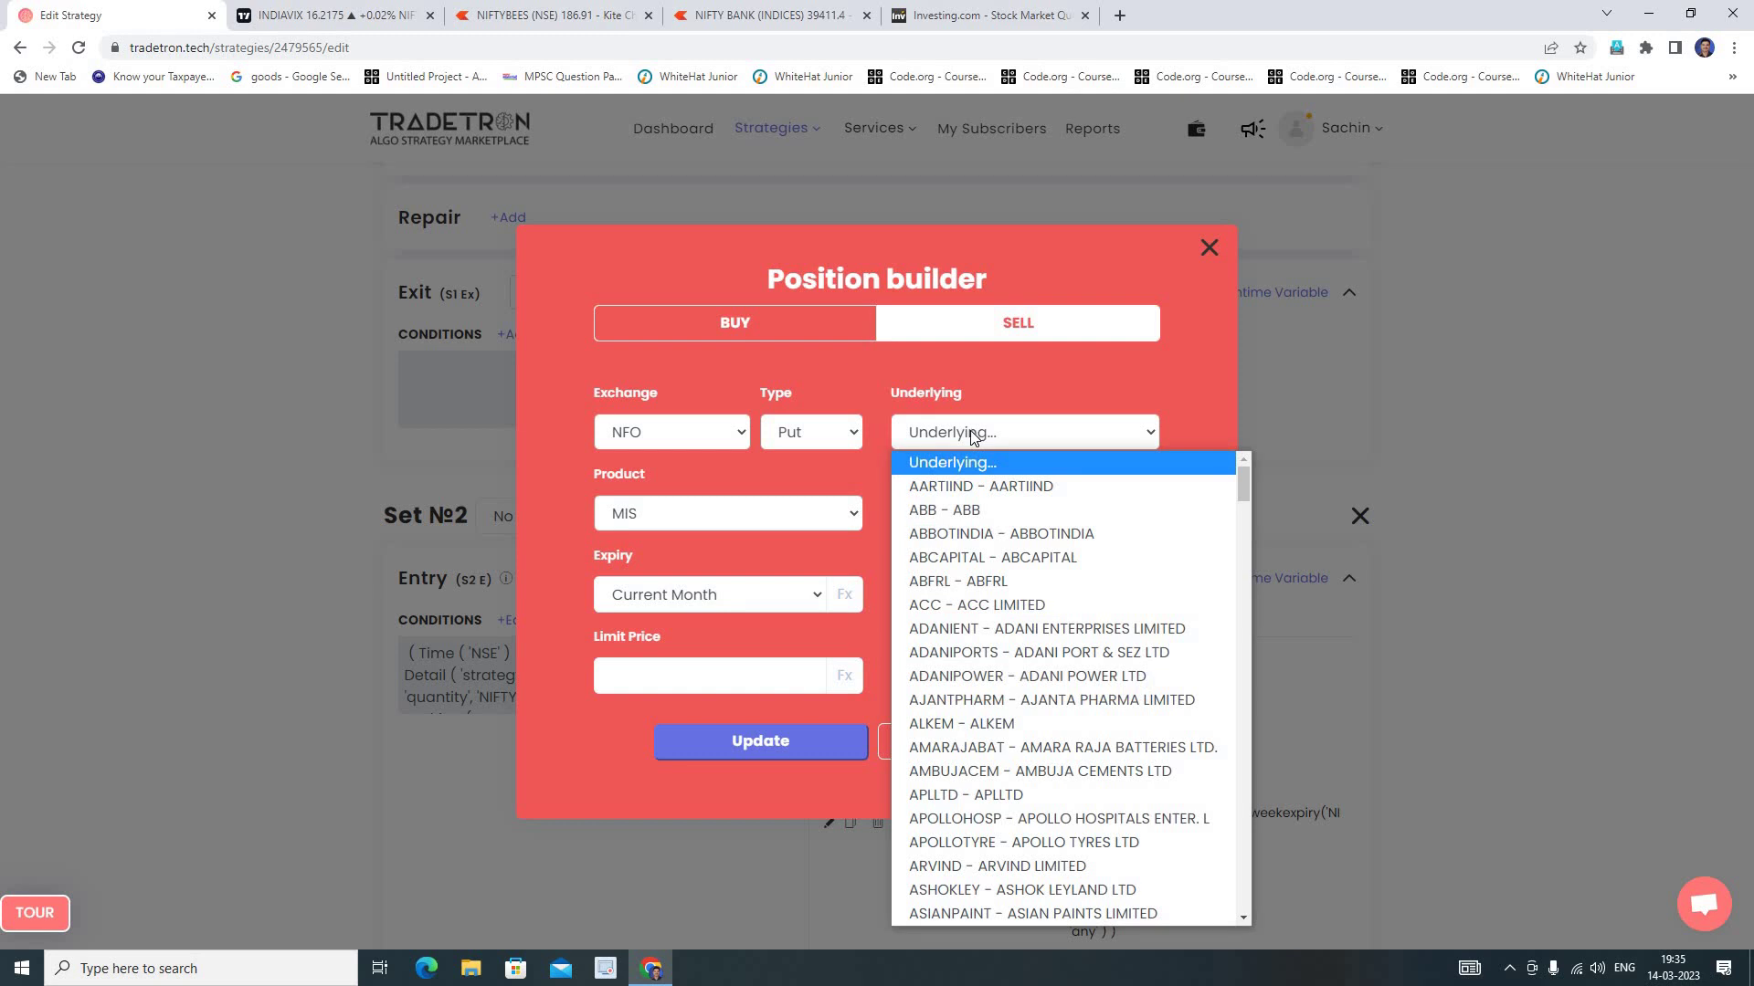
text(nifty)
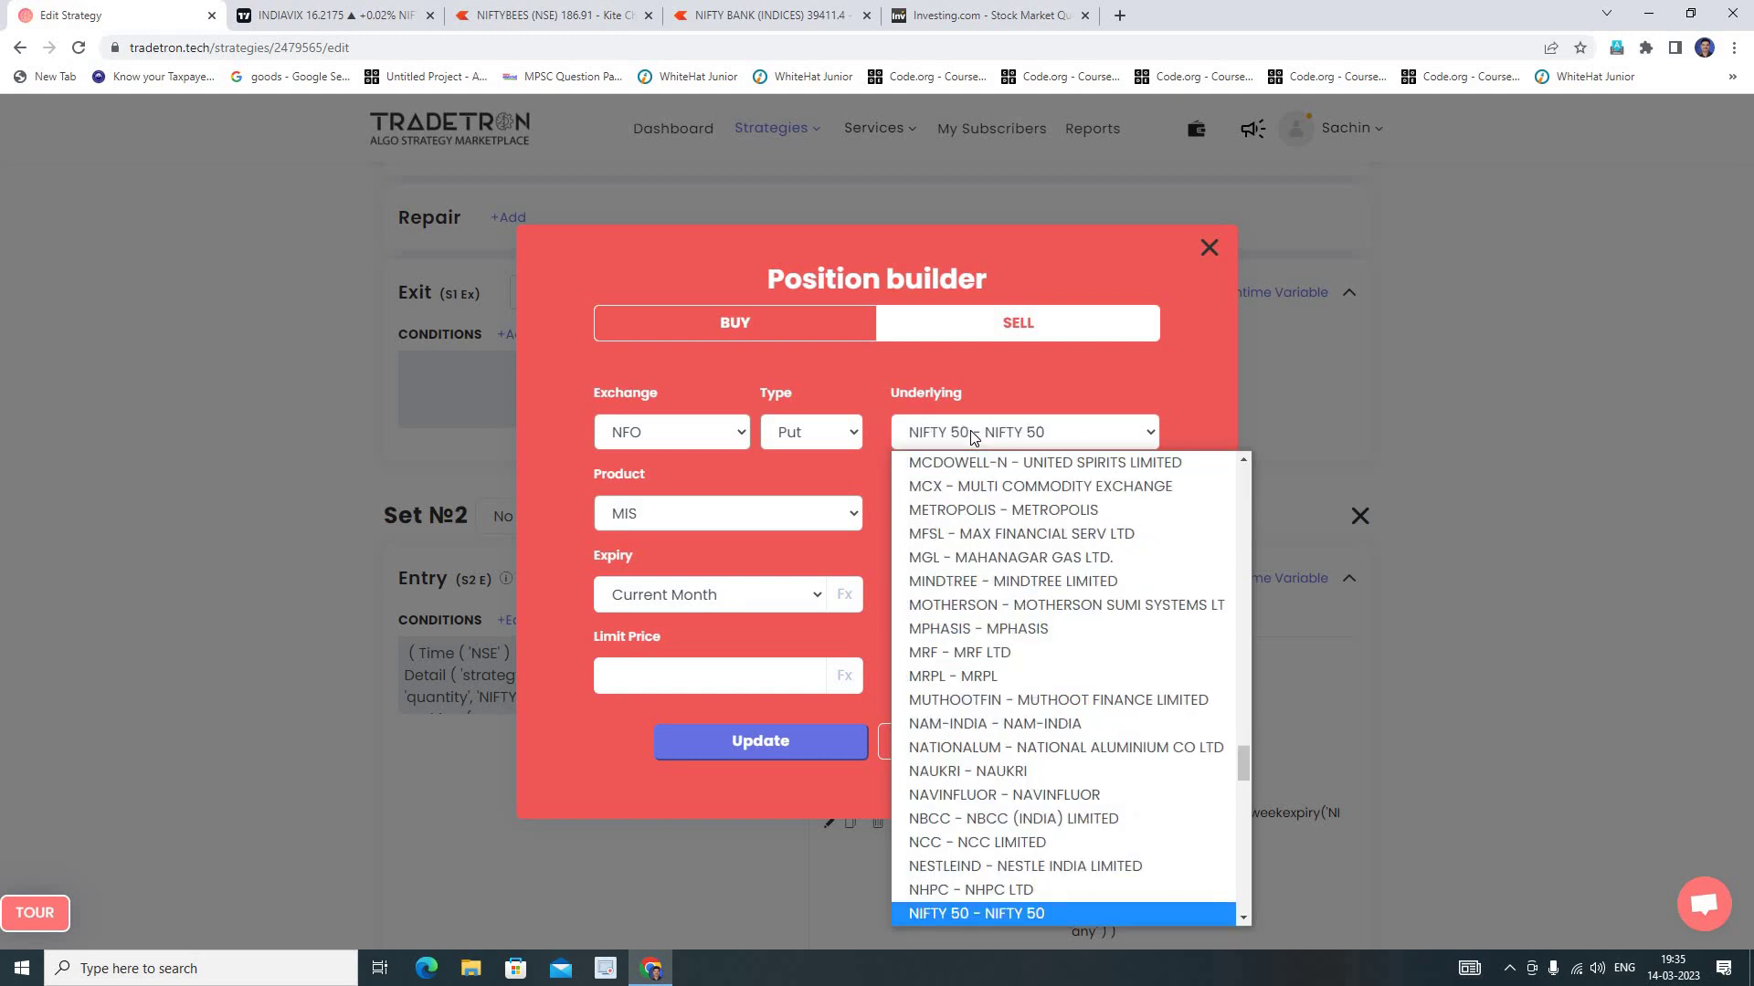
click(1243, 916)
click(1126, 868)
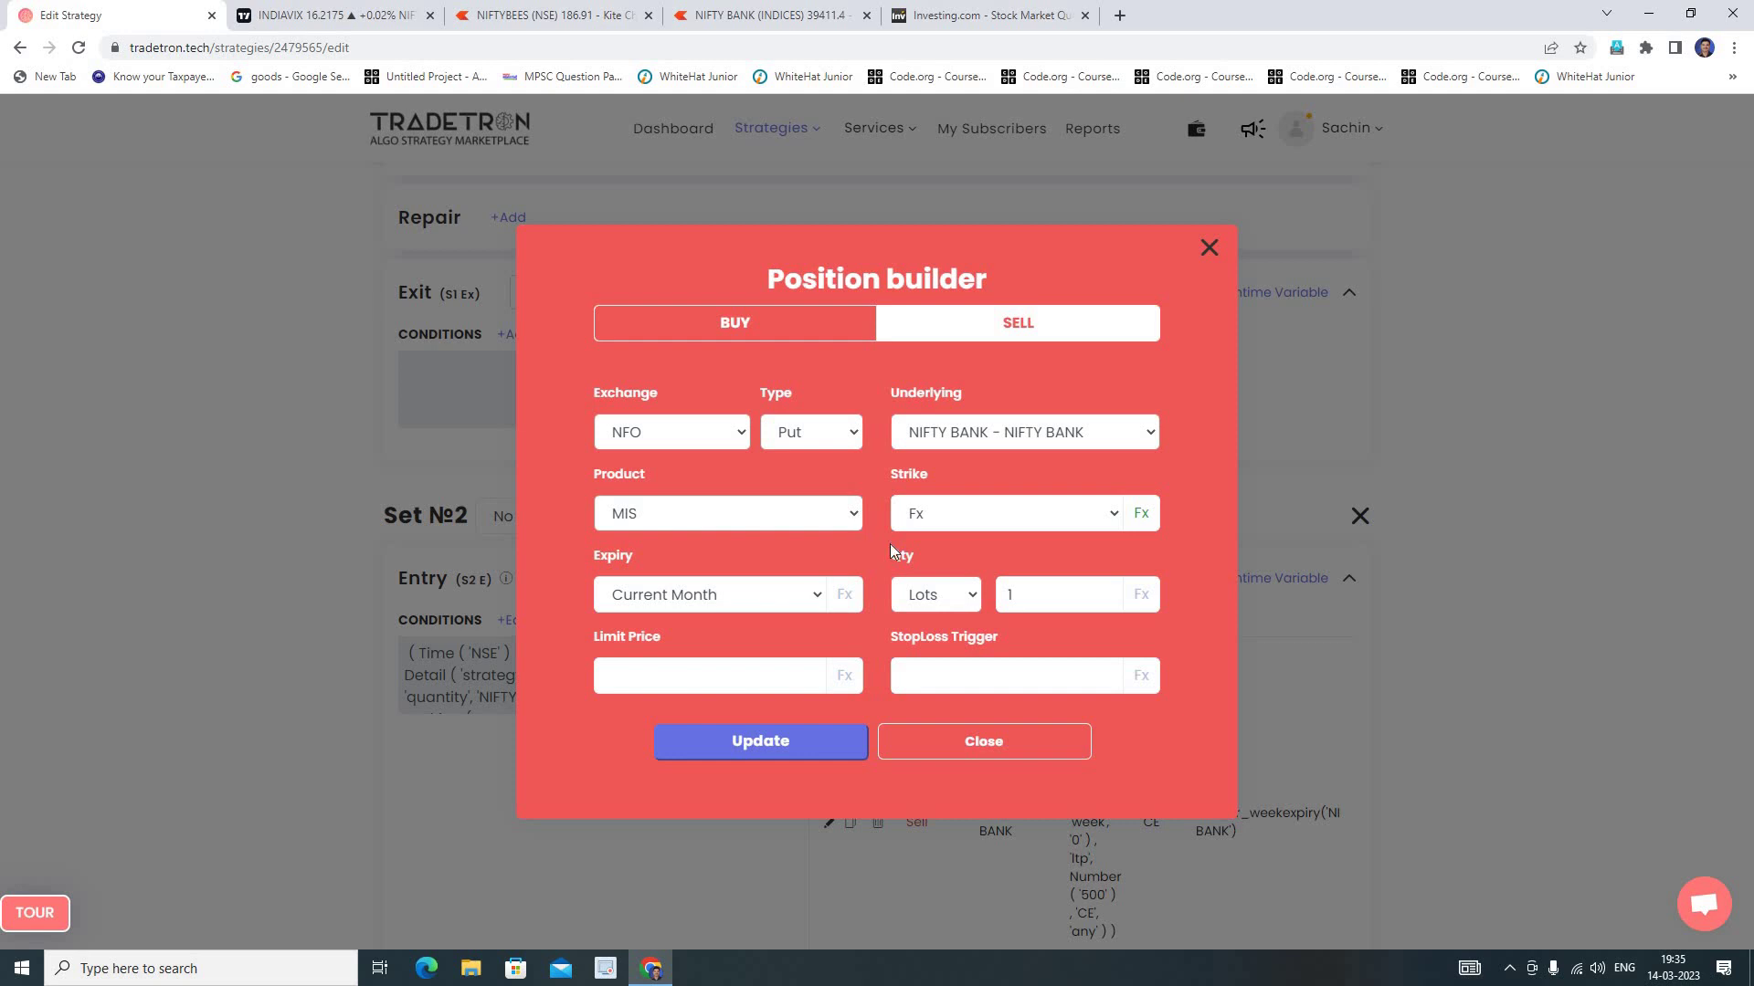
click(819, 594)
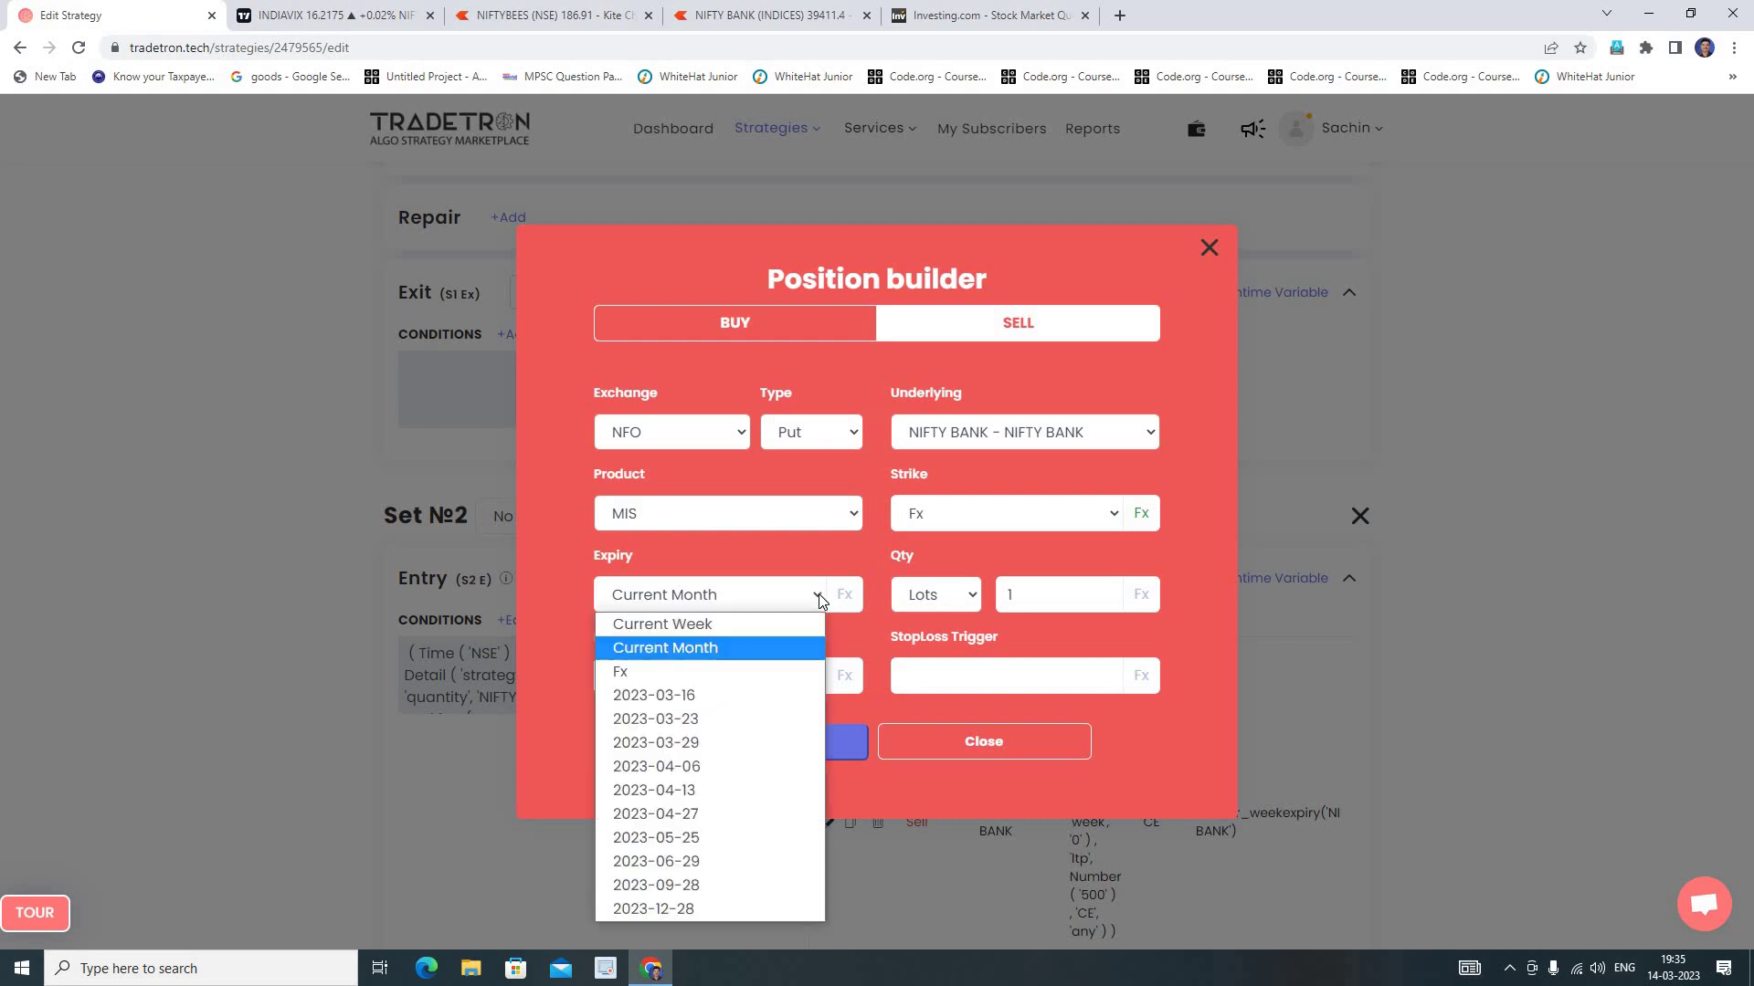
click(758, 625)
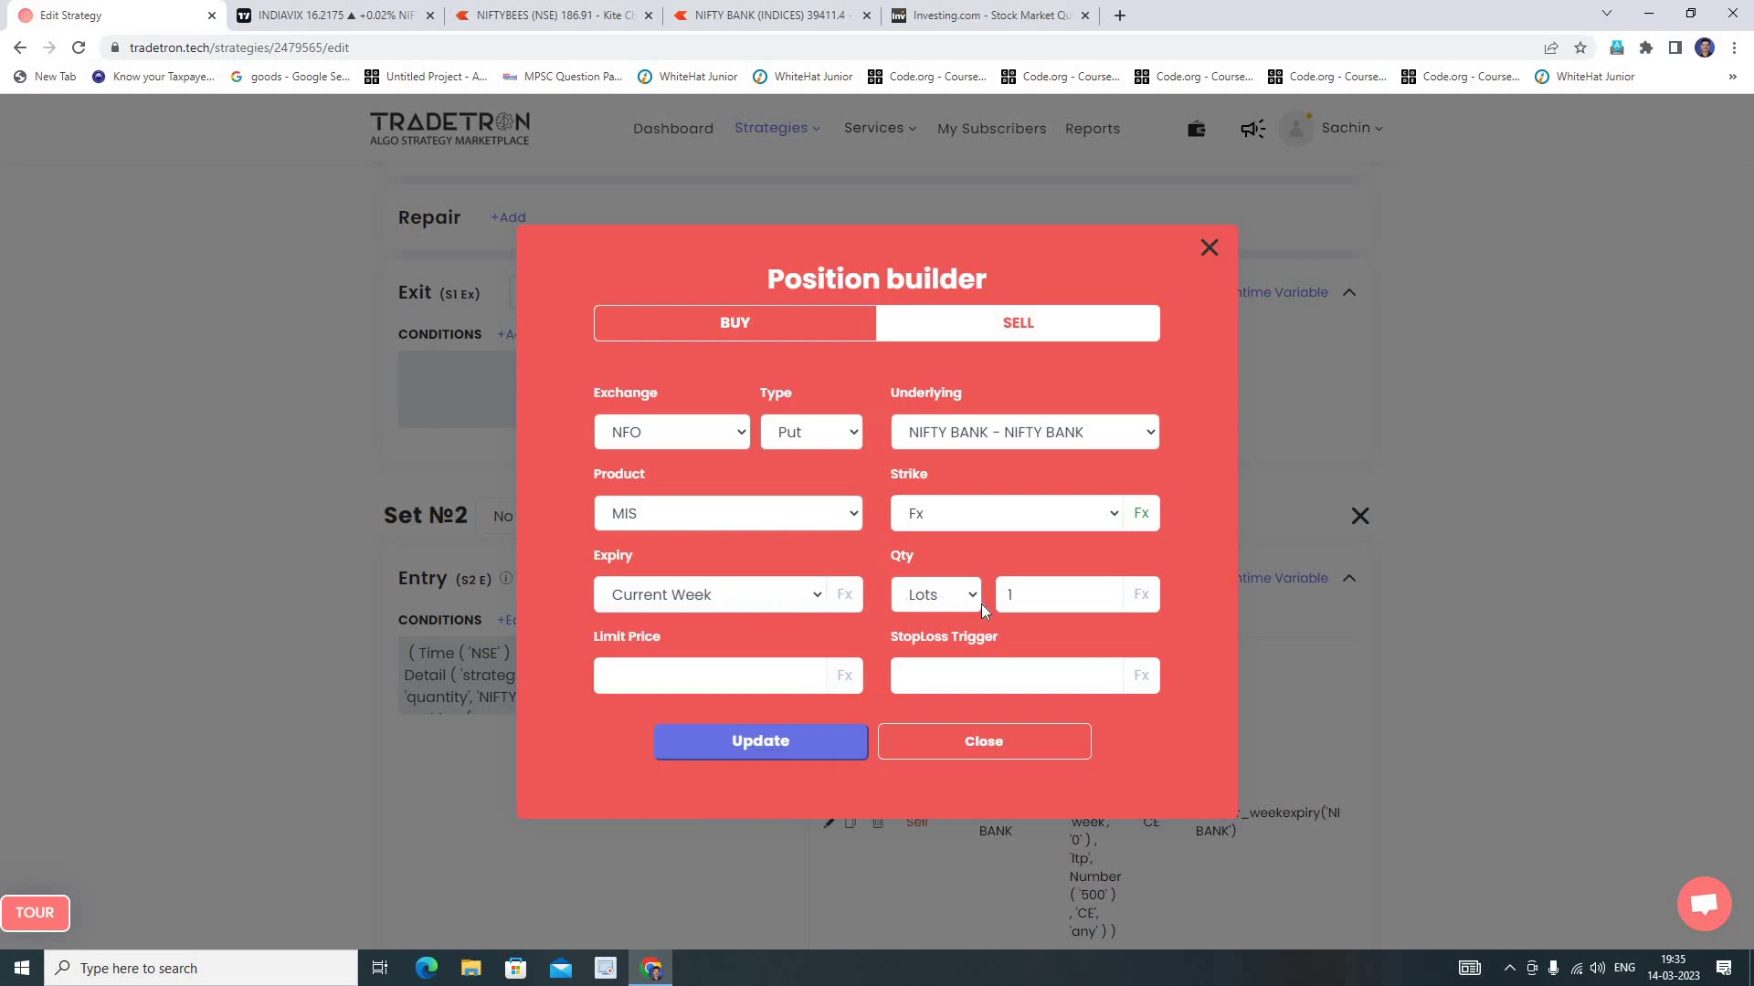
Change the Find Strike formula's option type to PE, submit the formula, and update Set 2's Put position.
click(1142, 514)
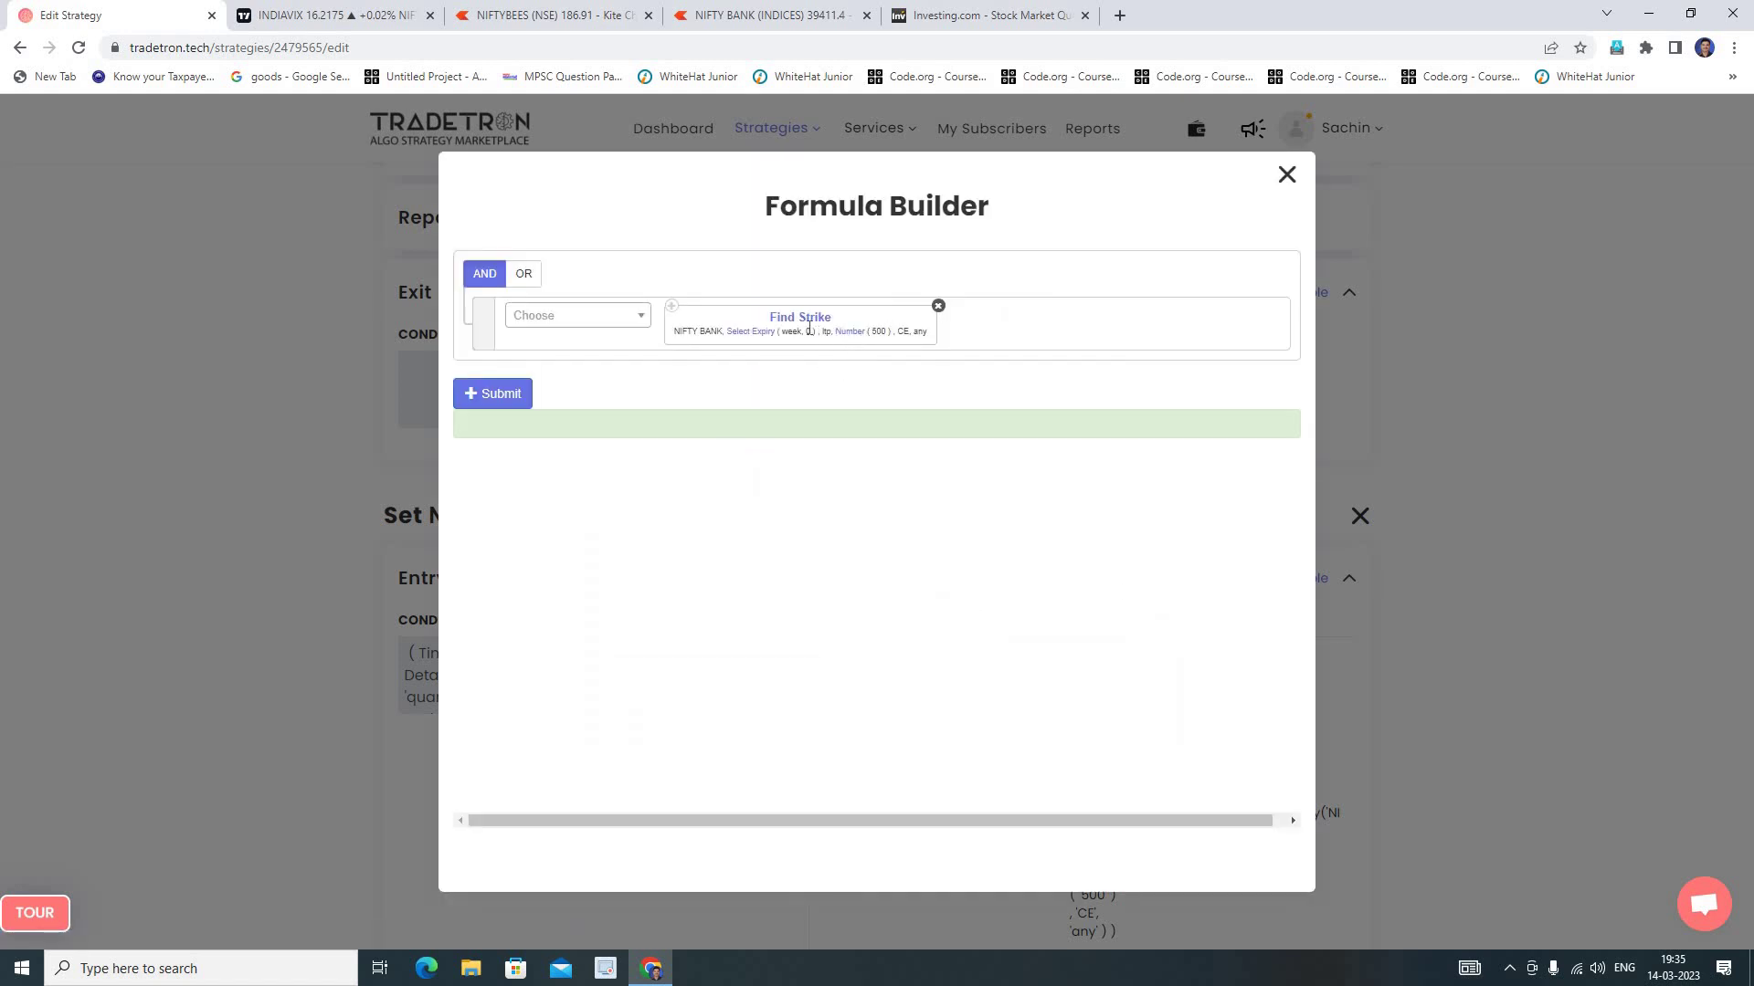
click(757, 627)
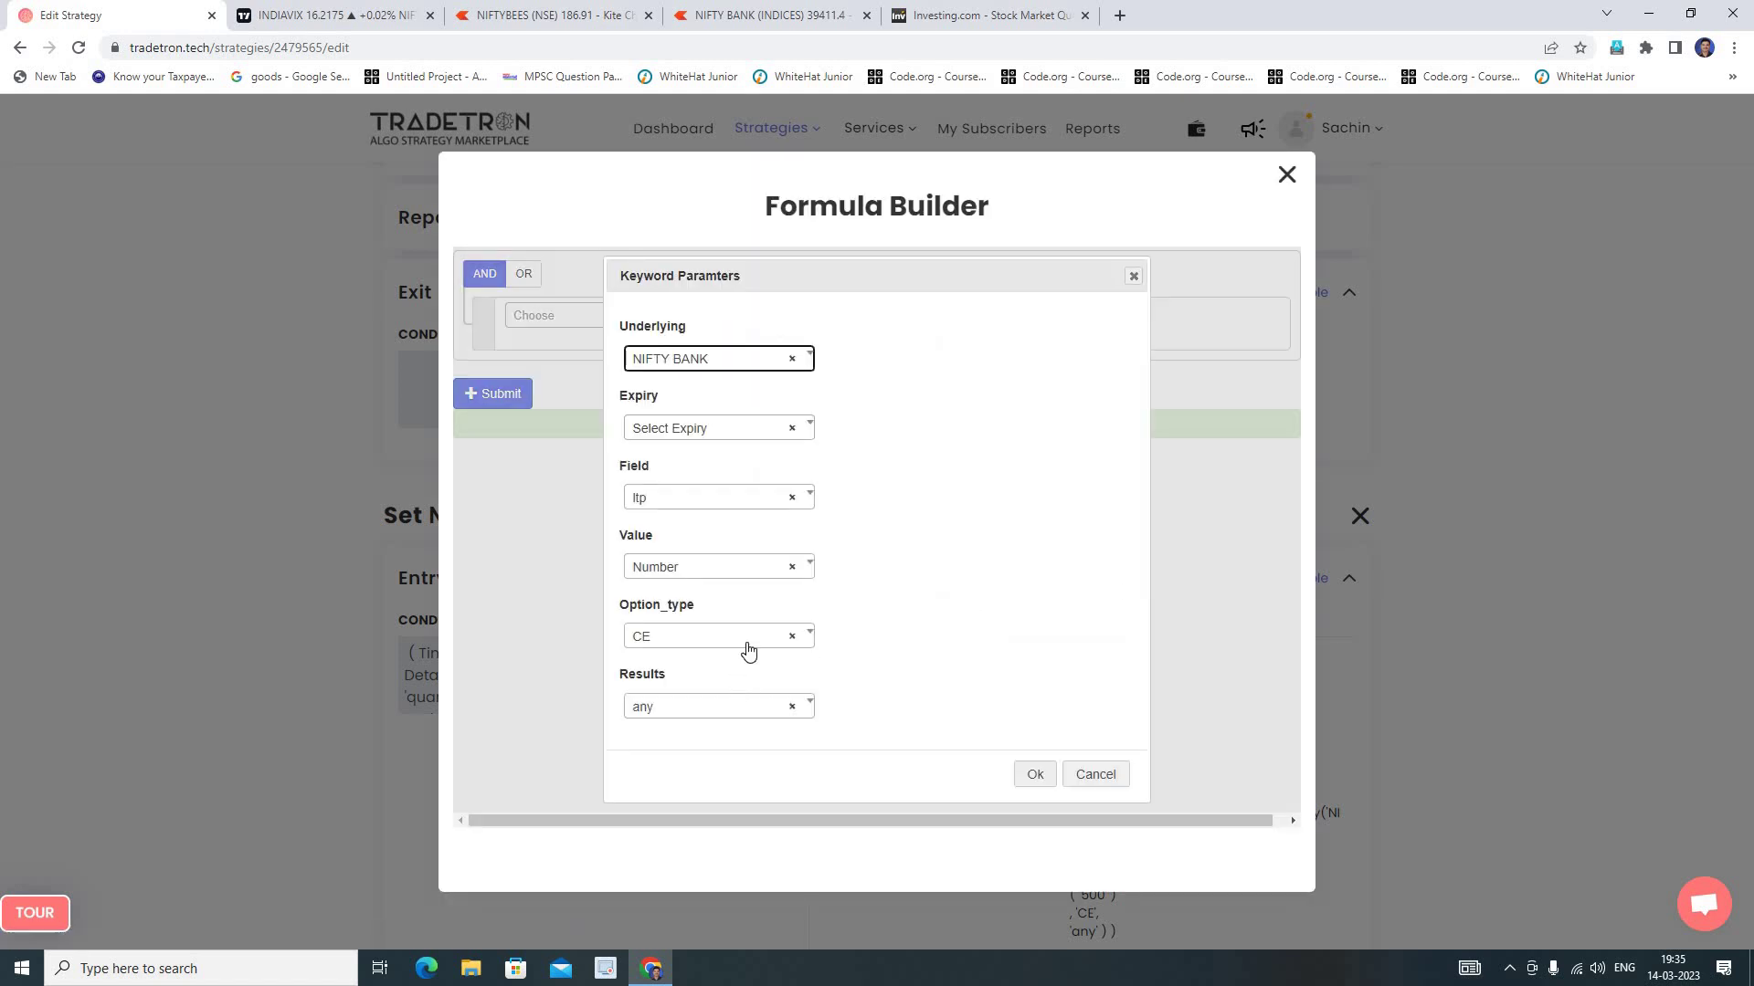
click(745, 642)
scroll(721, 717, down, 1)
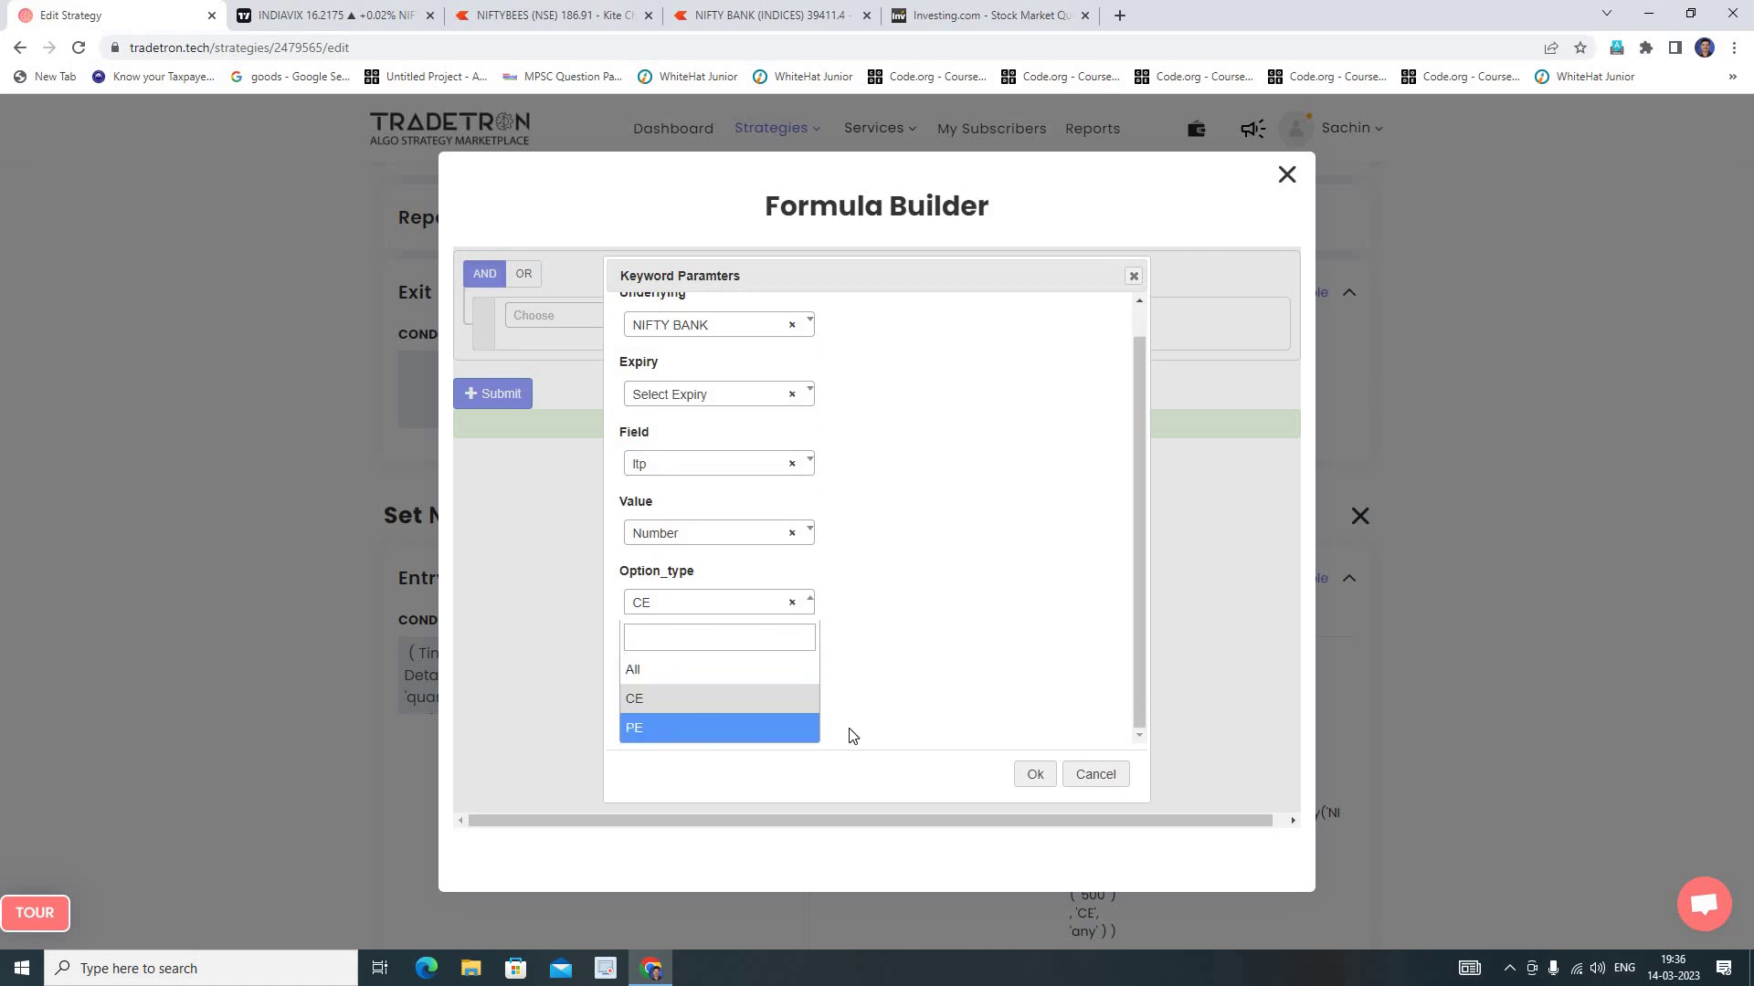
click(804, 728)
click(1049, 781)
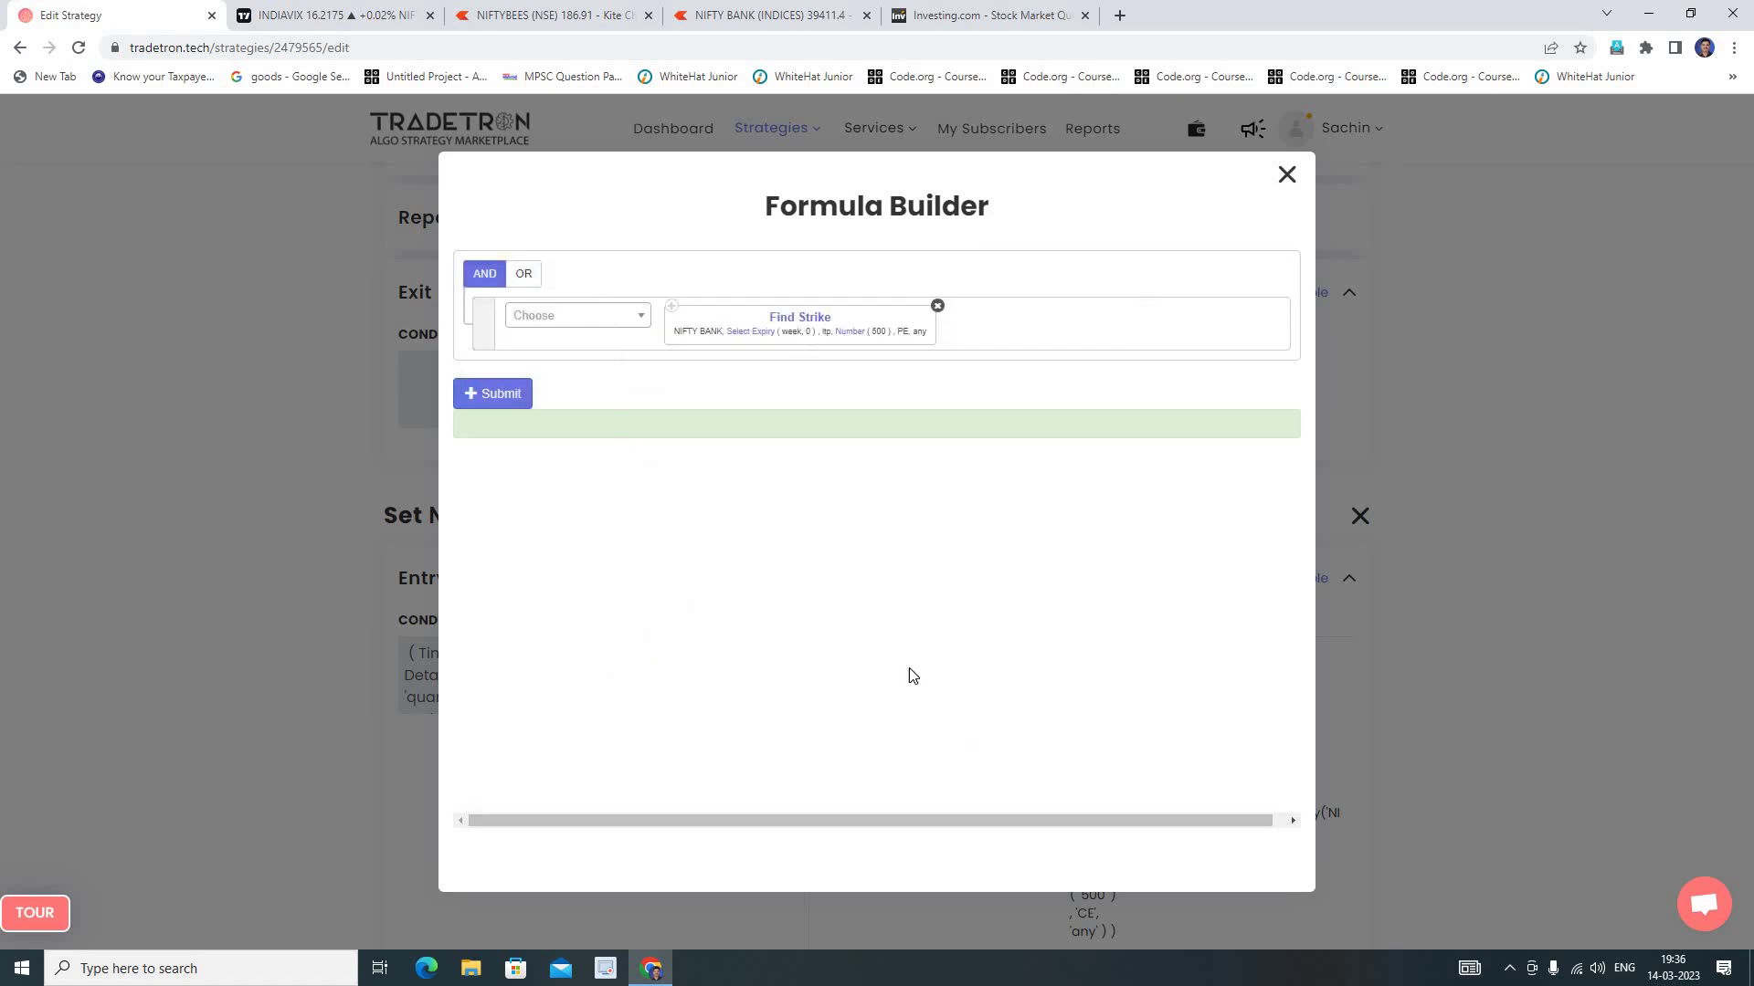
click(490, 400)
click(1286, 175)
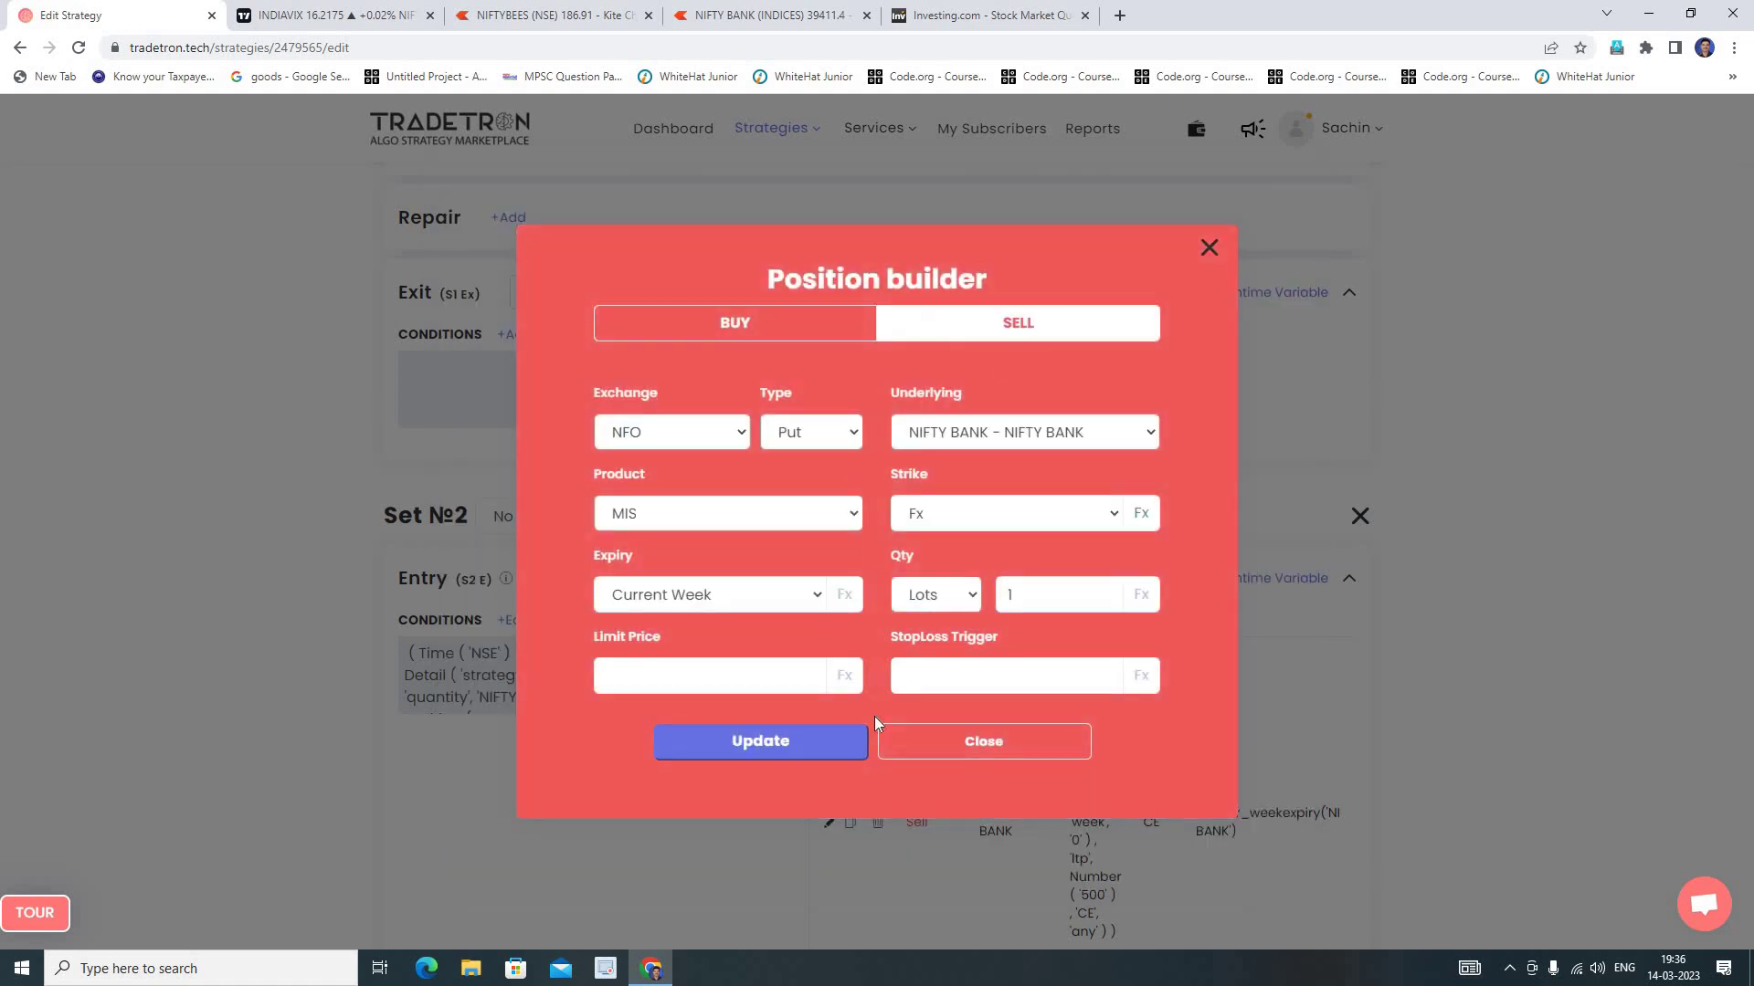
click(728, 749)
click(994, 715)
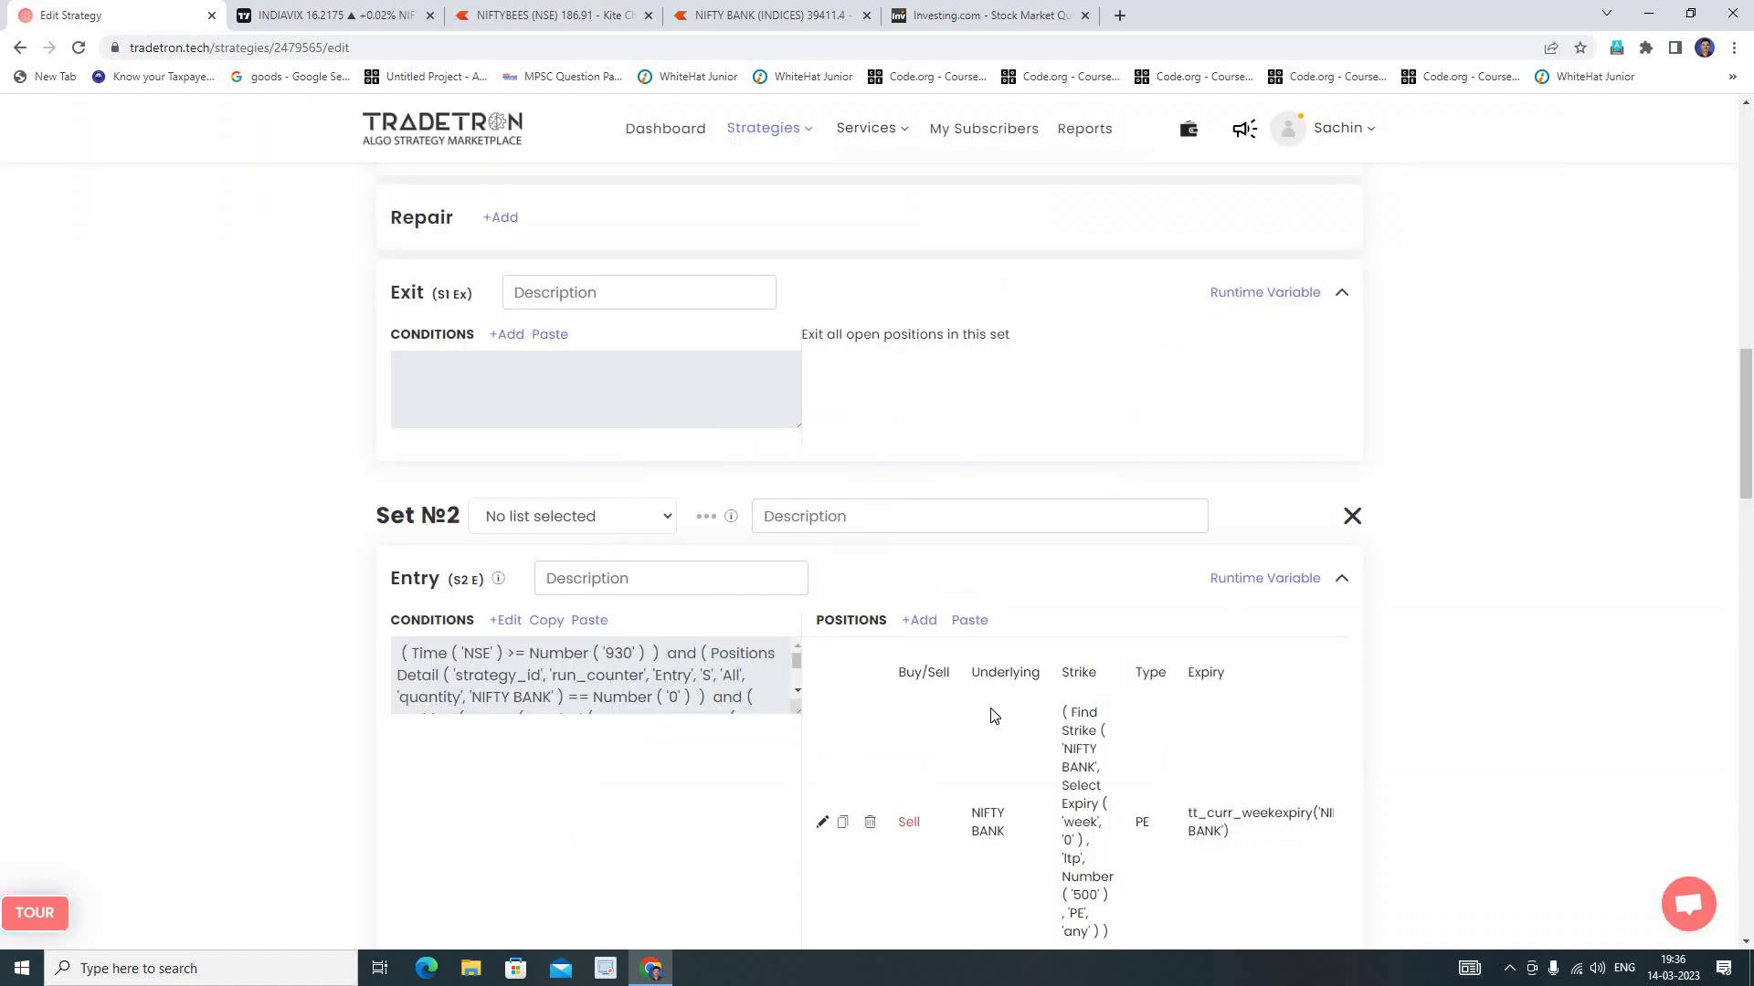
Start a Universal Exit condition with the PNL keyword followed by the > operator.
scroll(994, 717, down, 5)
scroll(993, 715, down, 4)
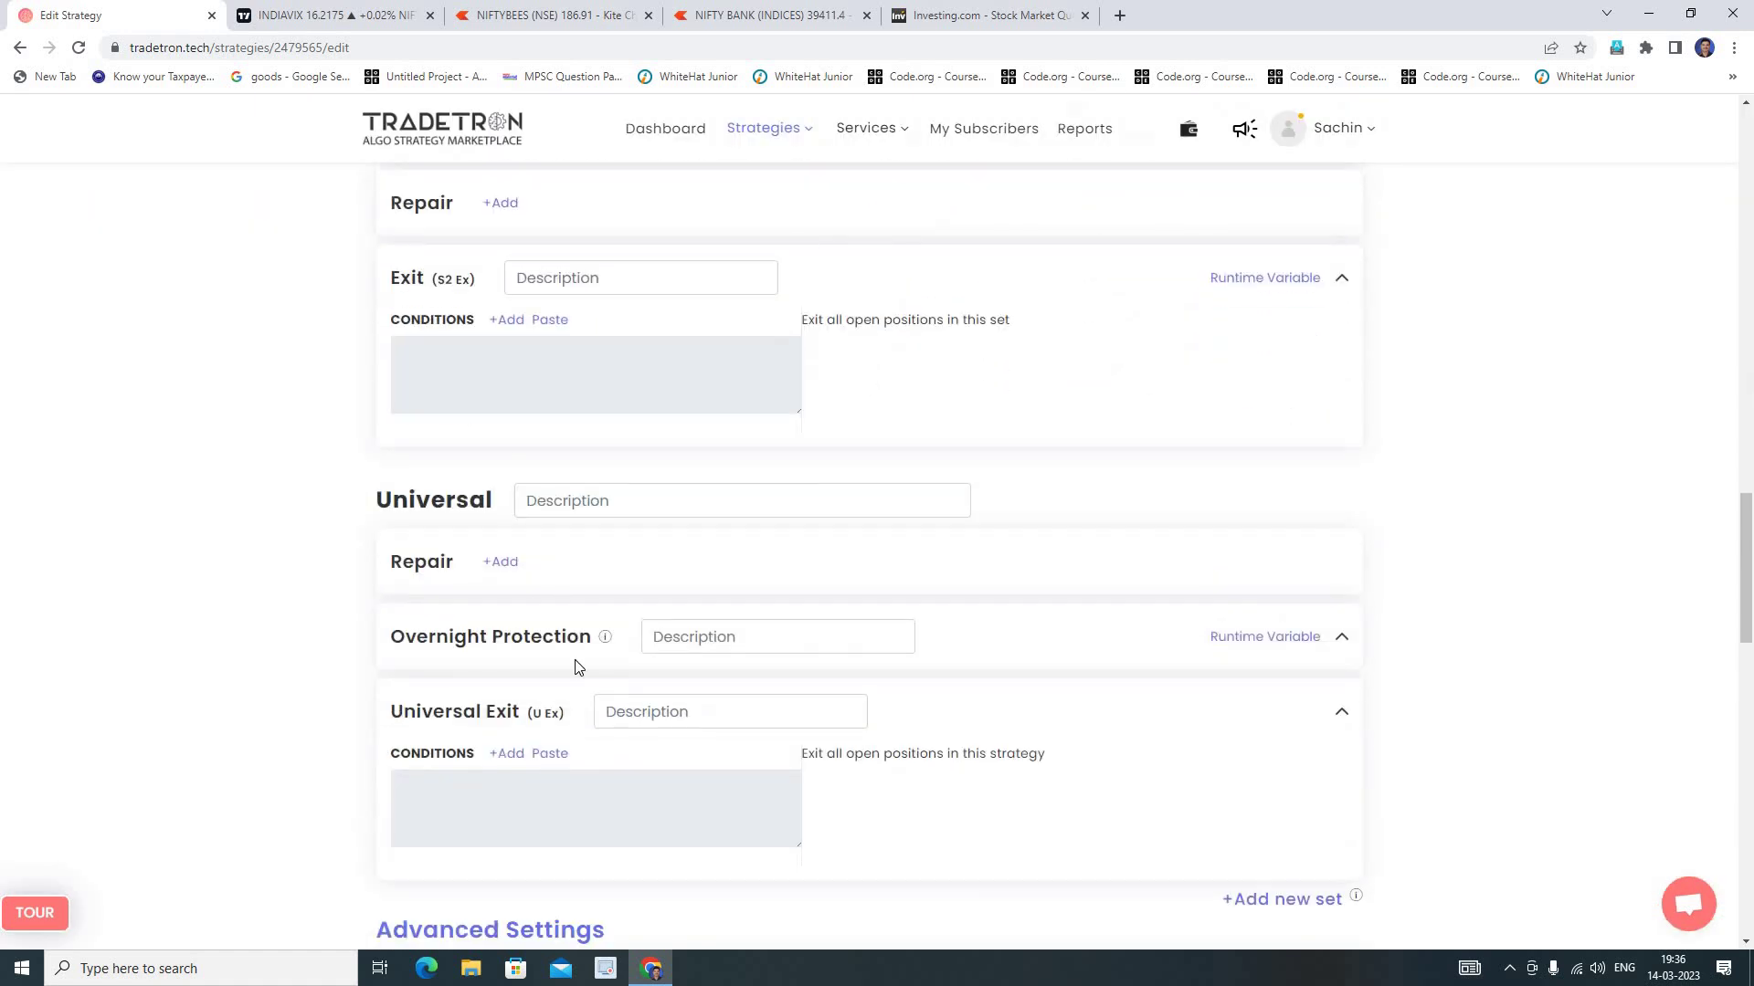
scroll(606, 685, down, 2)
click(524, 573)
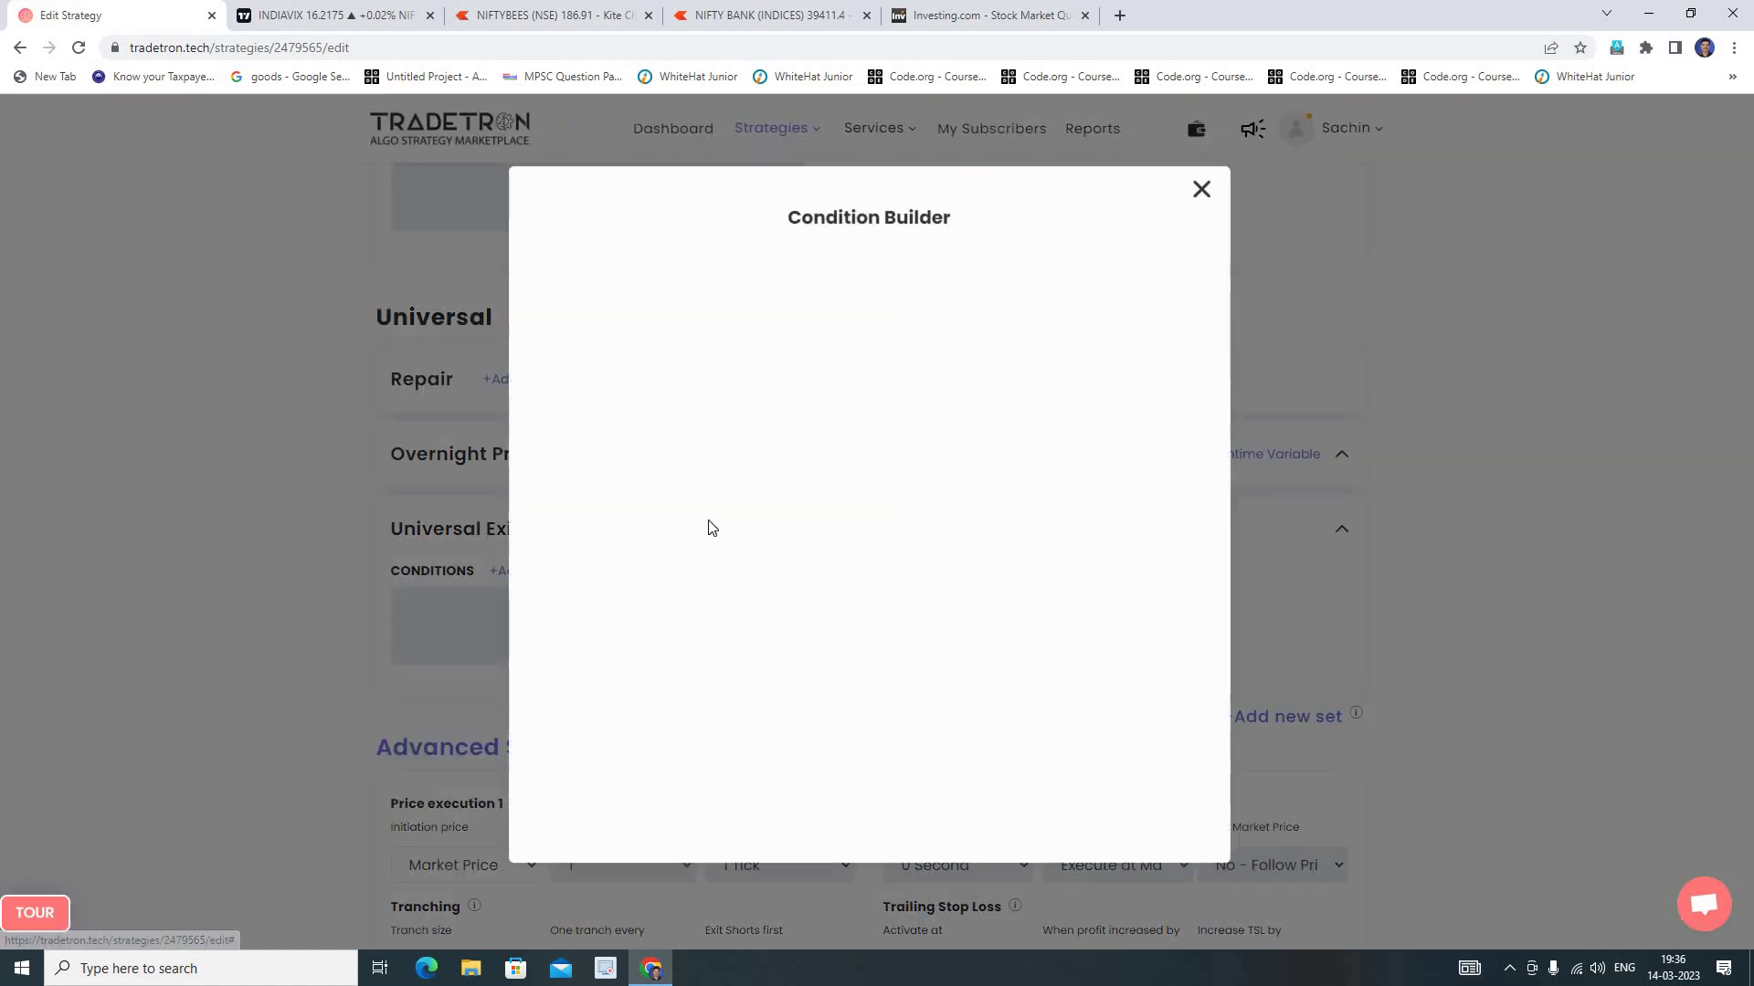
click(660, 330)
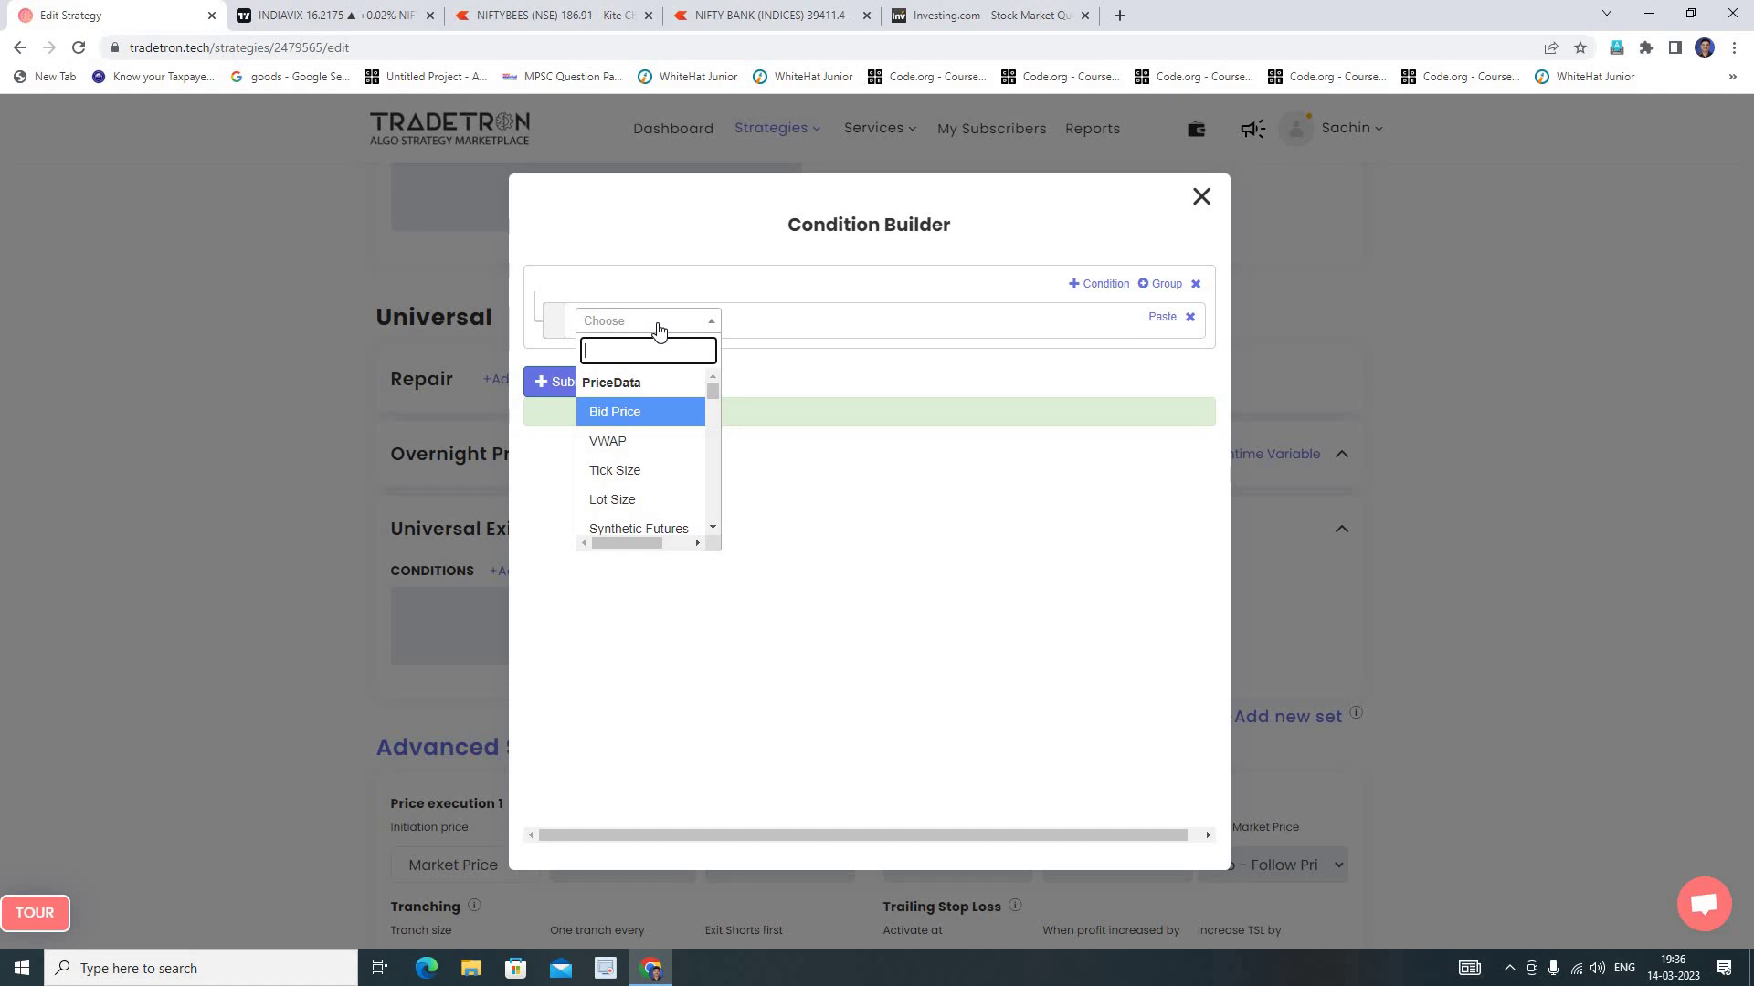
text(pnl)
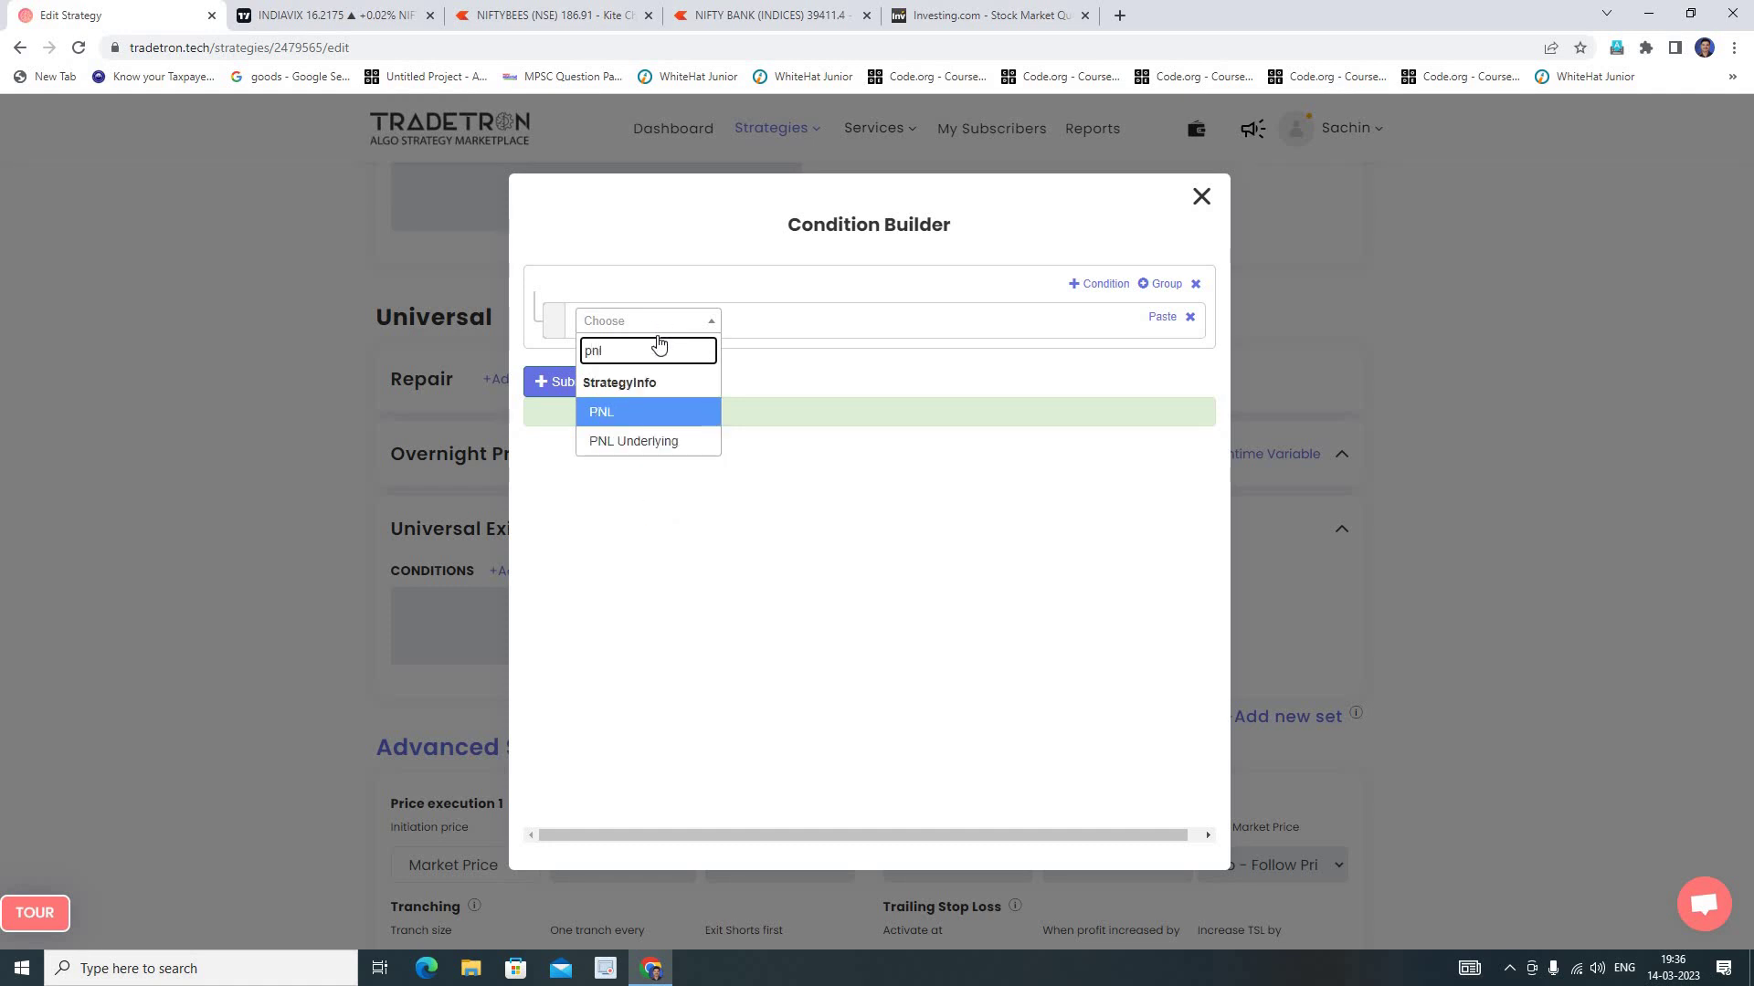
click(661, 418)
click(676, 329)
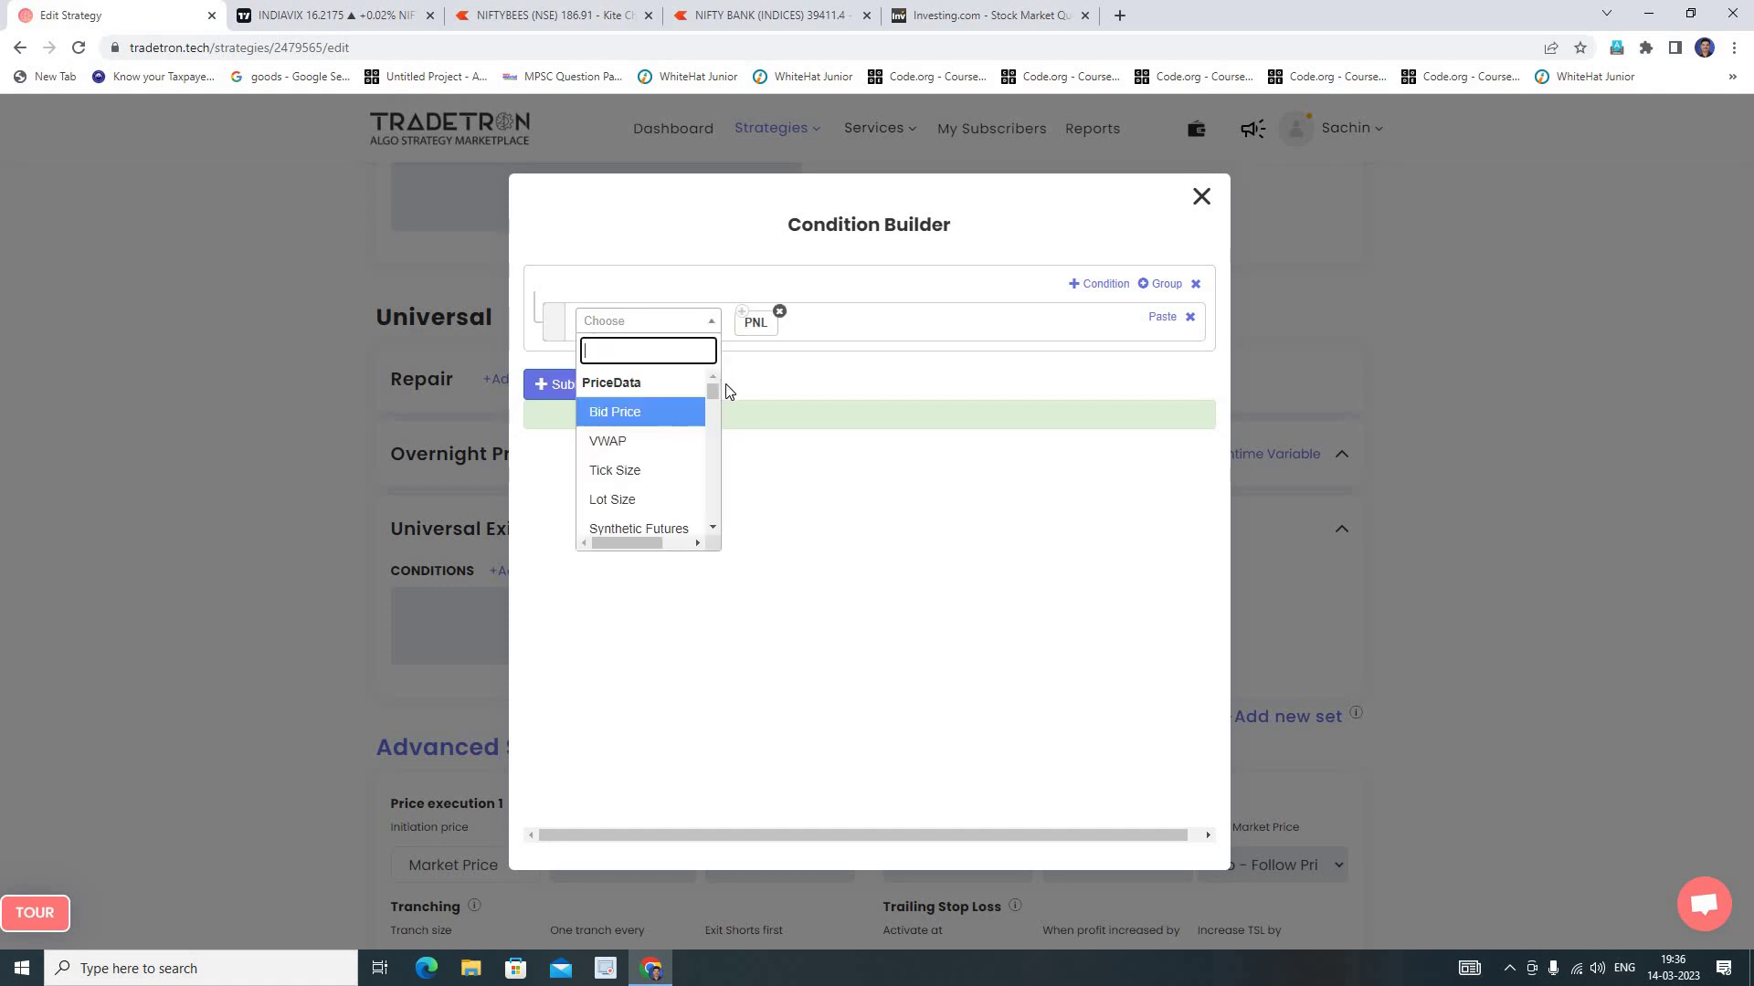
scroll(619, 490, down, 10)
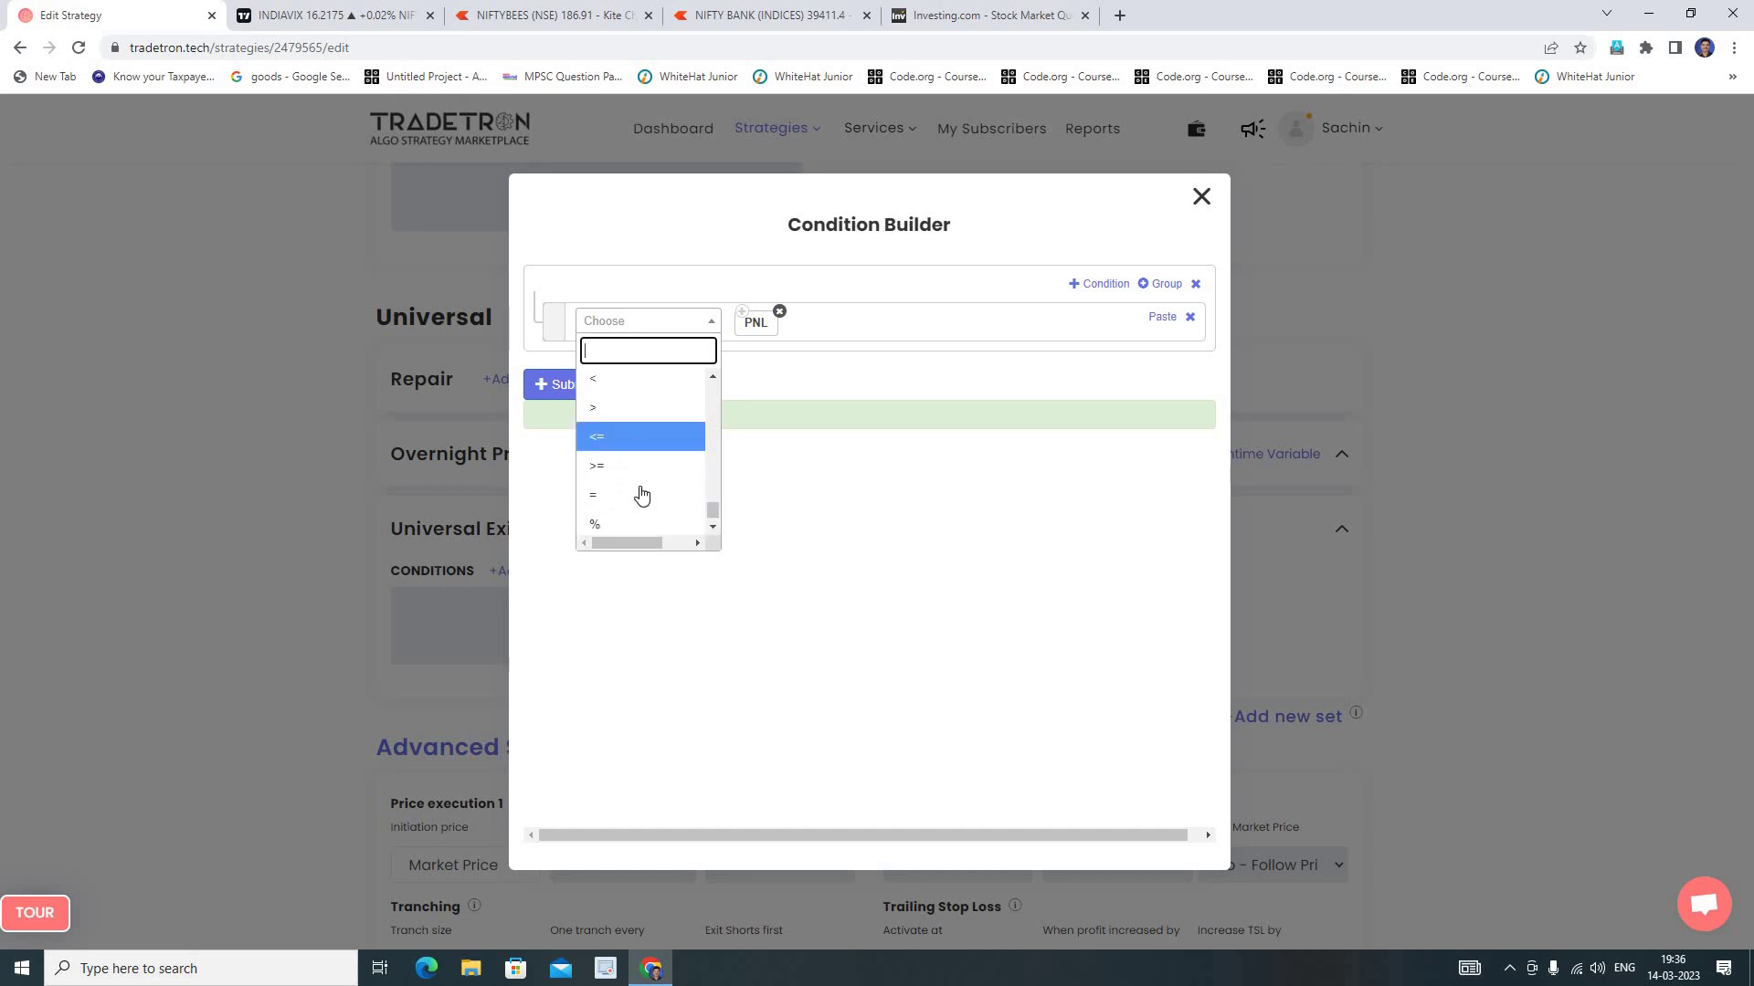
click(631, 409)
Complete the first Universal Exit condition by adding a Number keyword with a value of 5000 after the > operator.
click(618, 327)
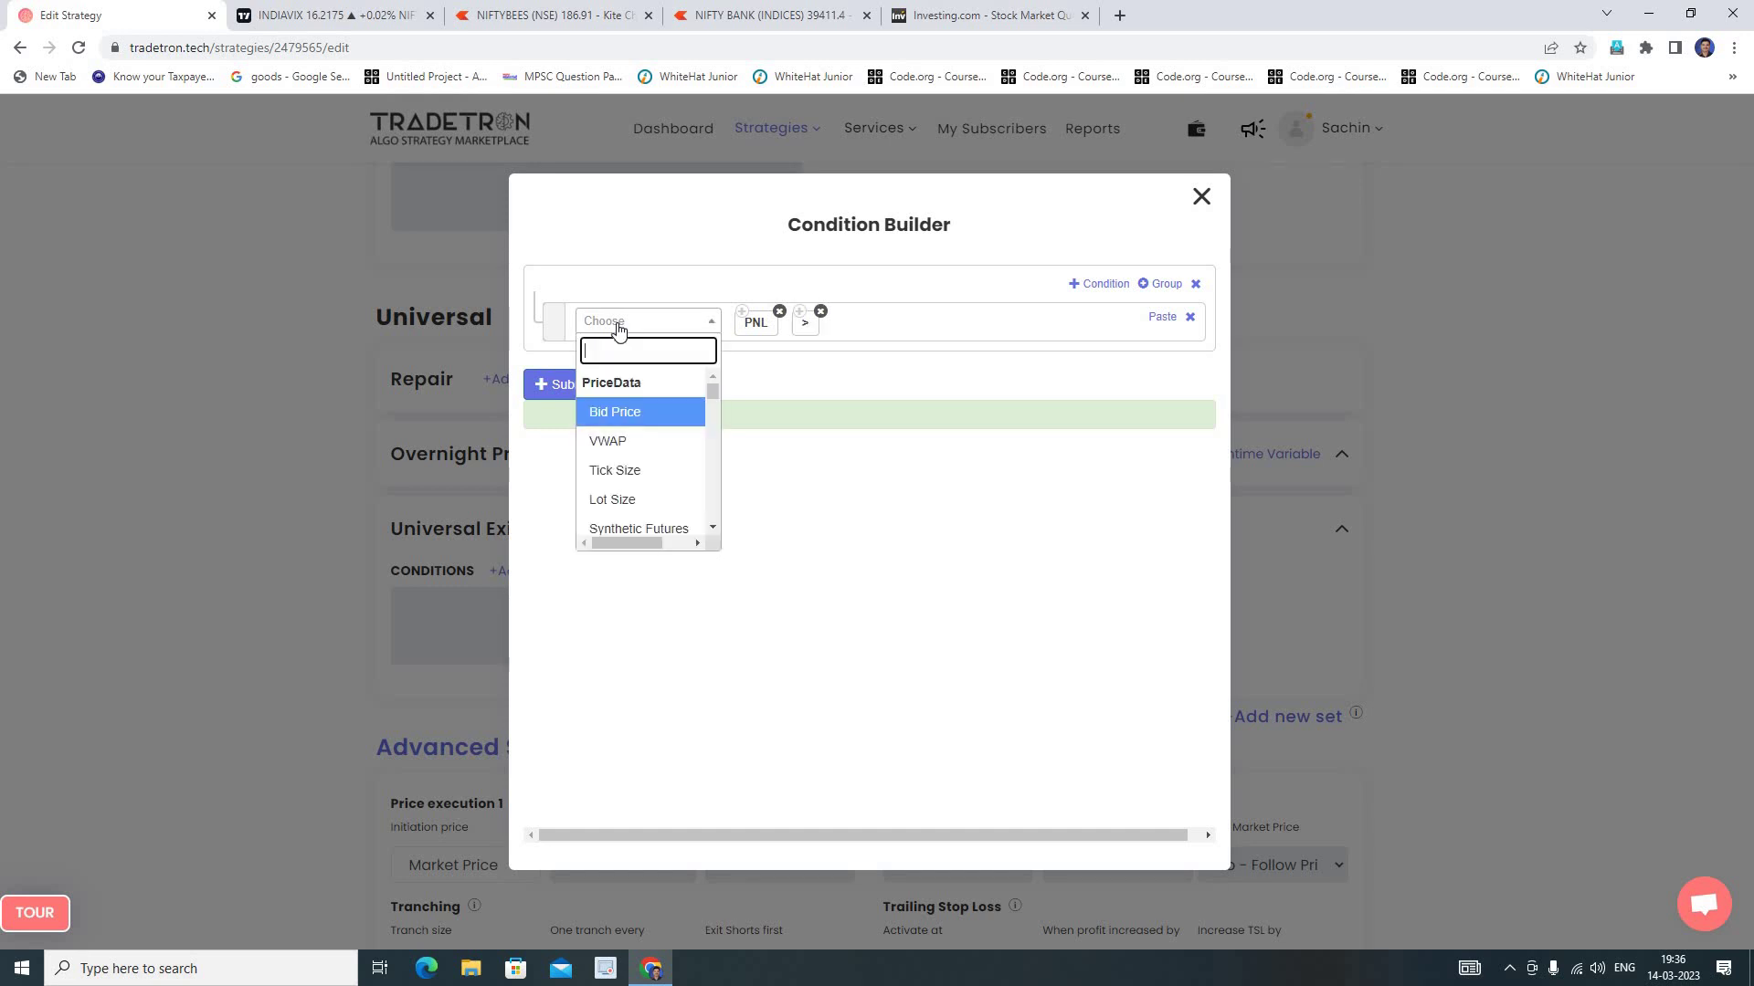
text(num)
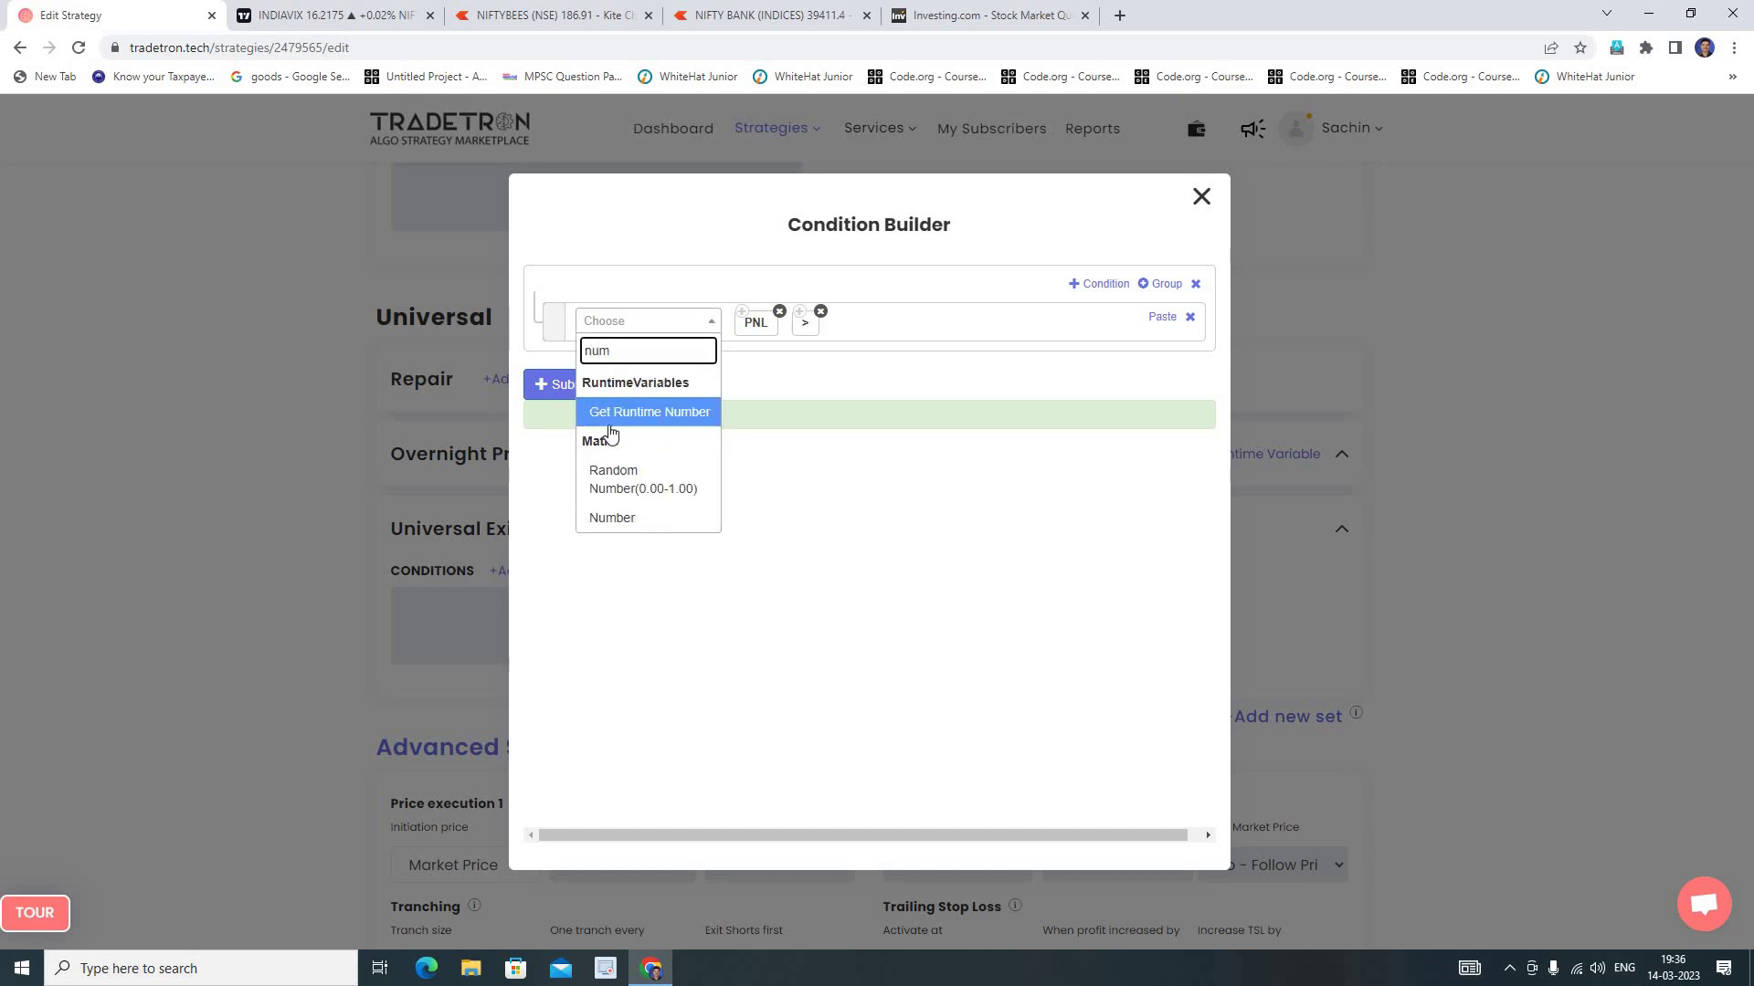
click(624, 518)
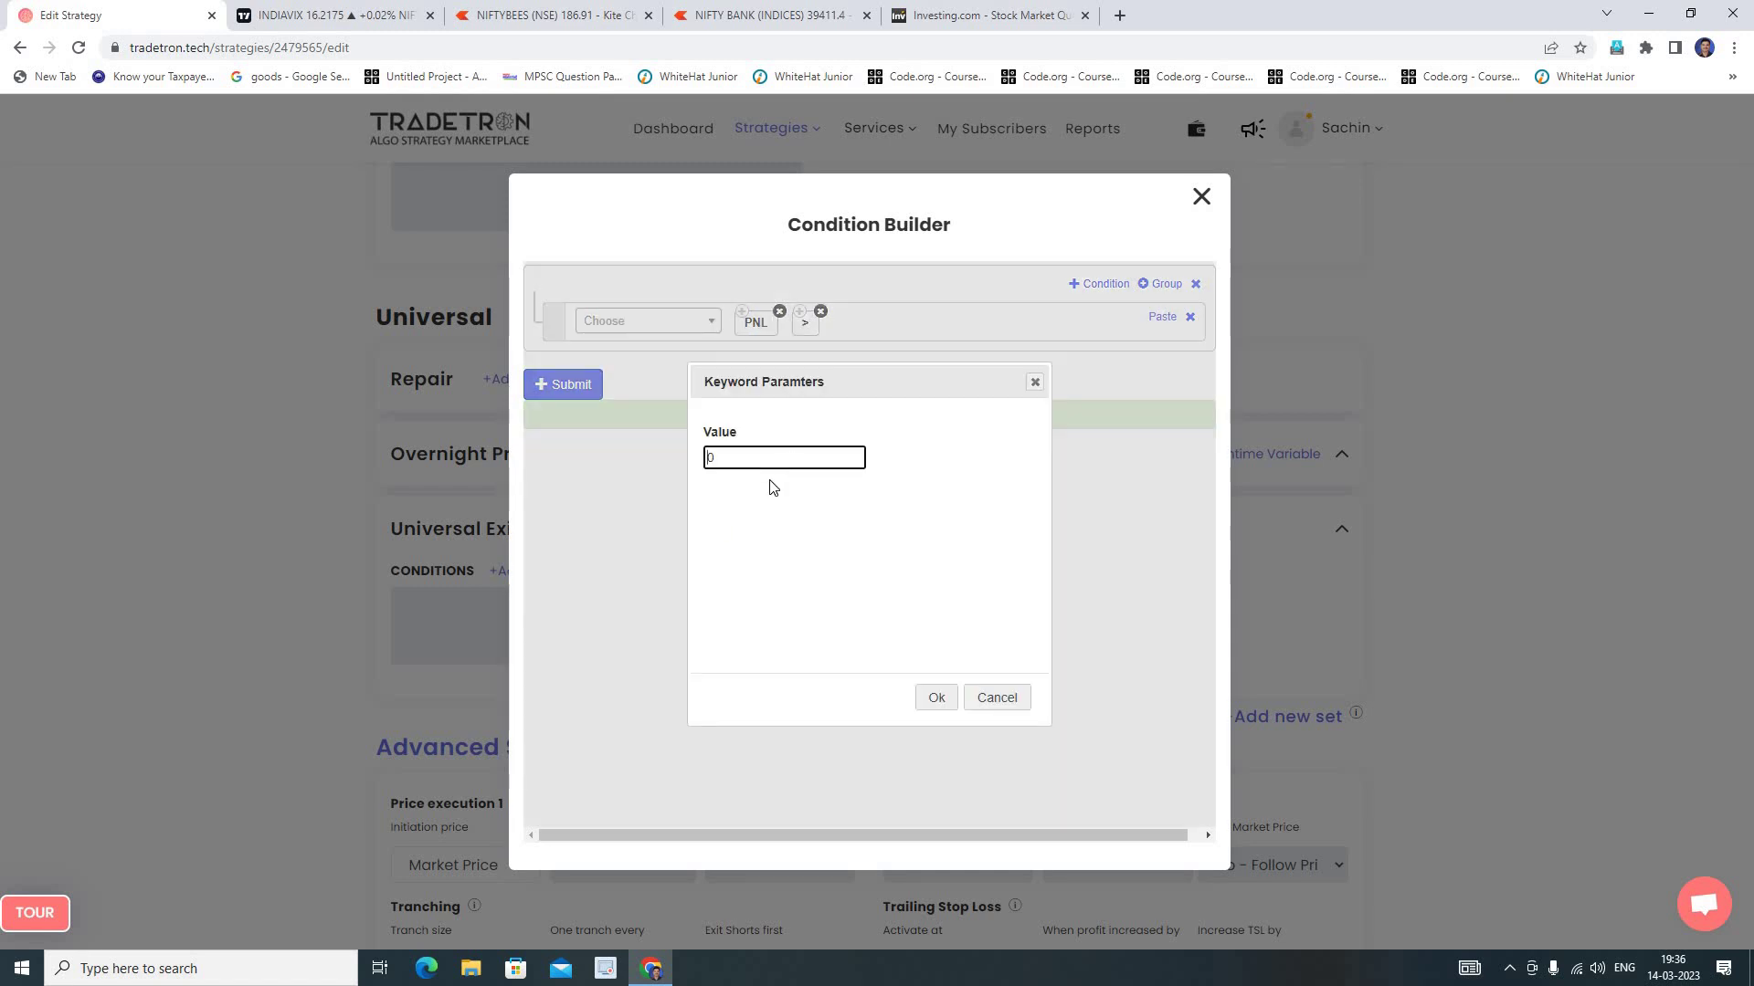
text(5000)
click(940, 700)
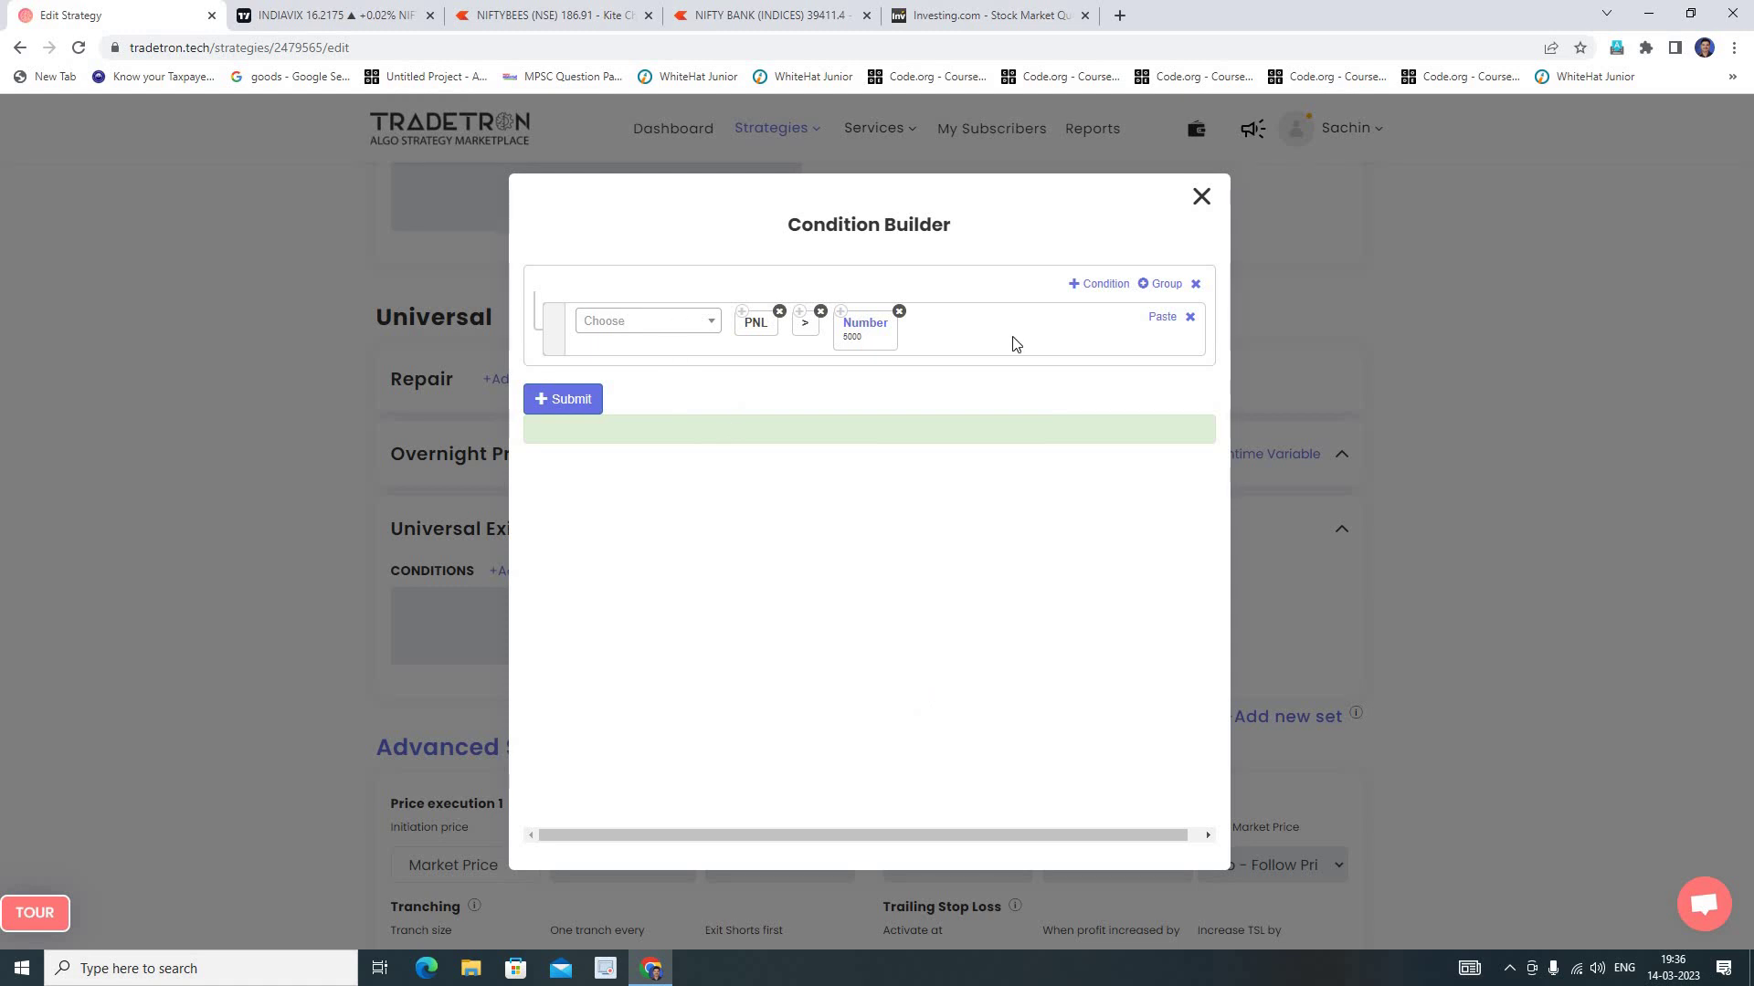
Add a second exit condition joined with OR, made of the copied PNL keyword followed by the < operator.
click(1099, 285)
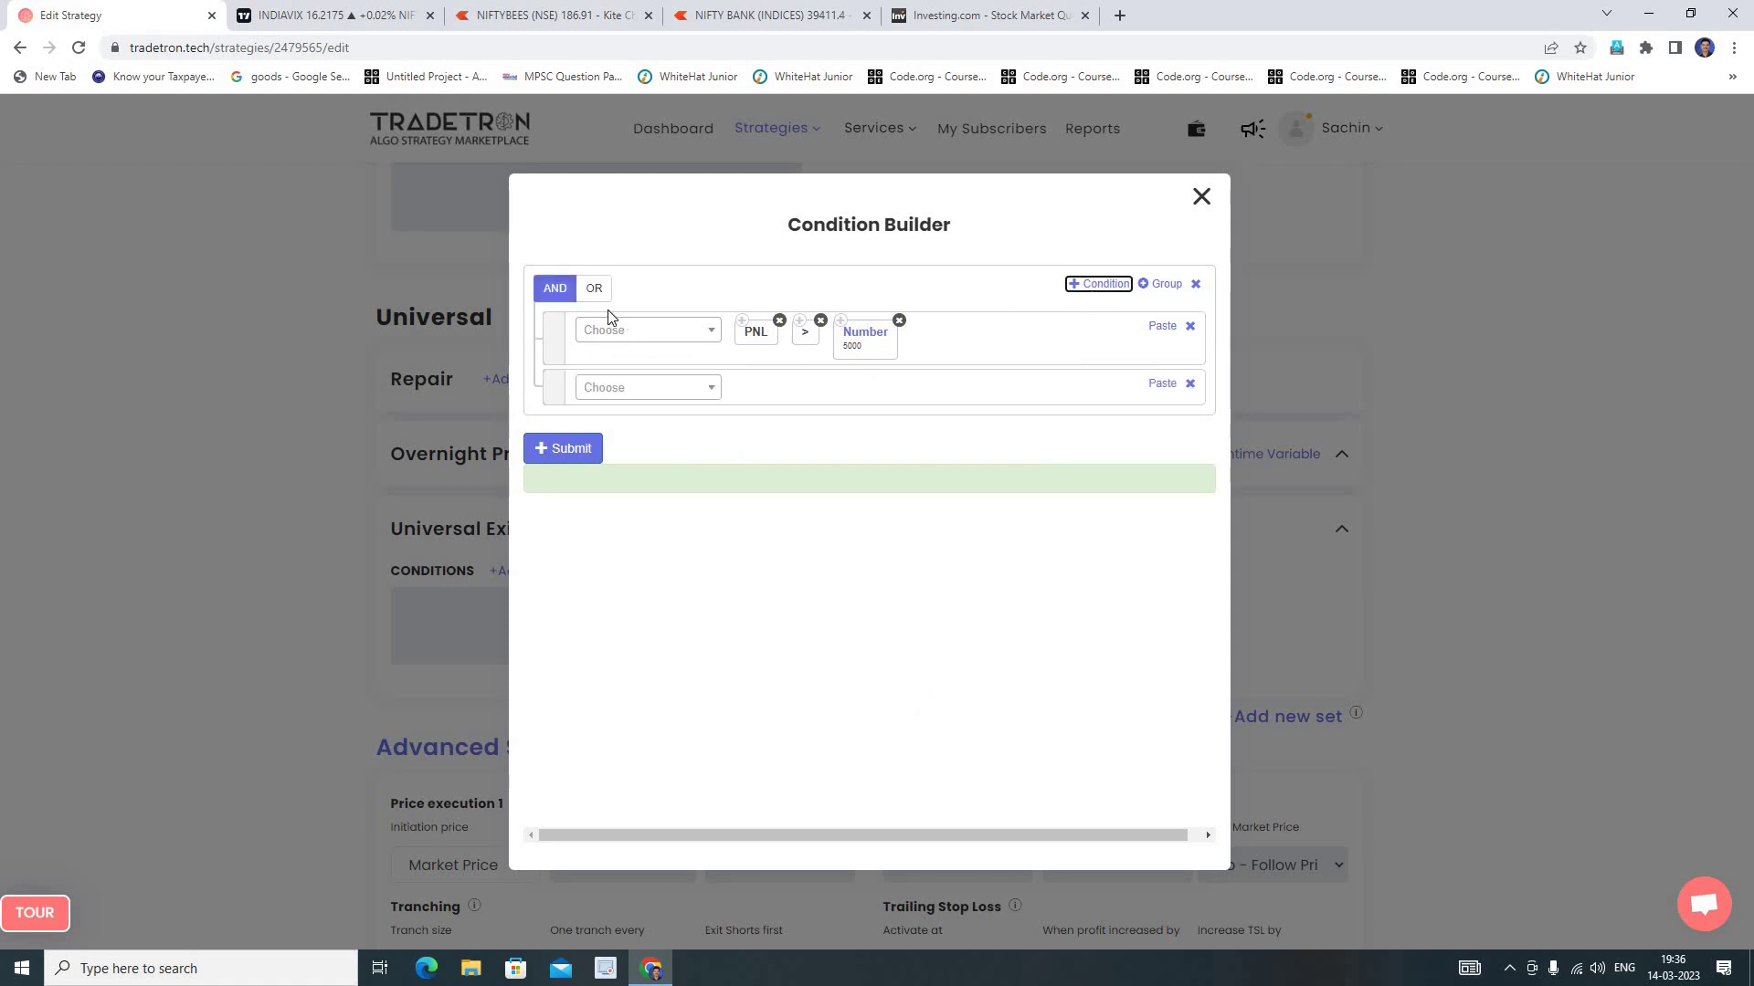
click(595, 290)
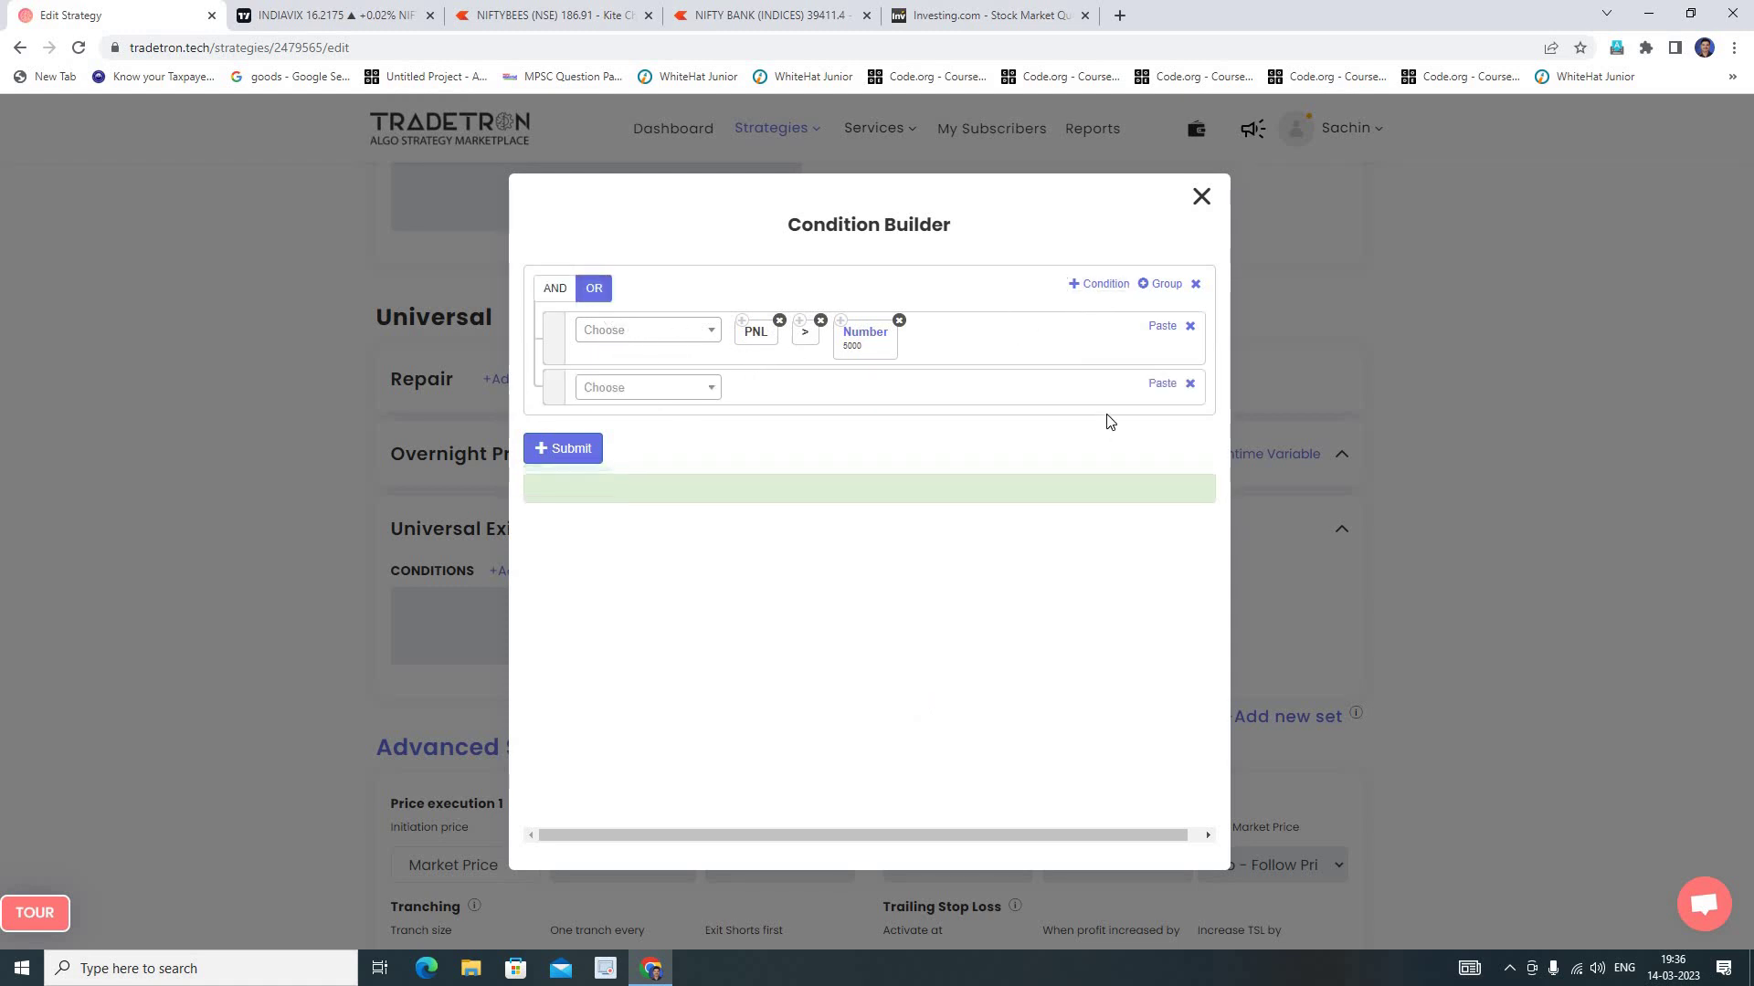
click(1162, 384)
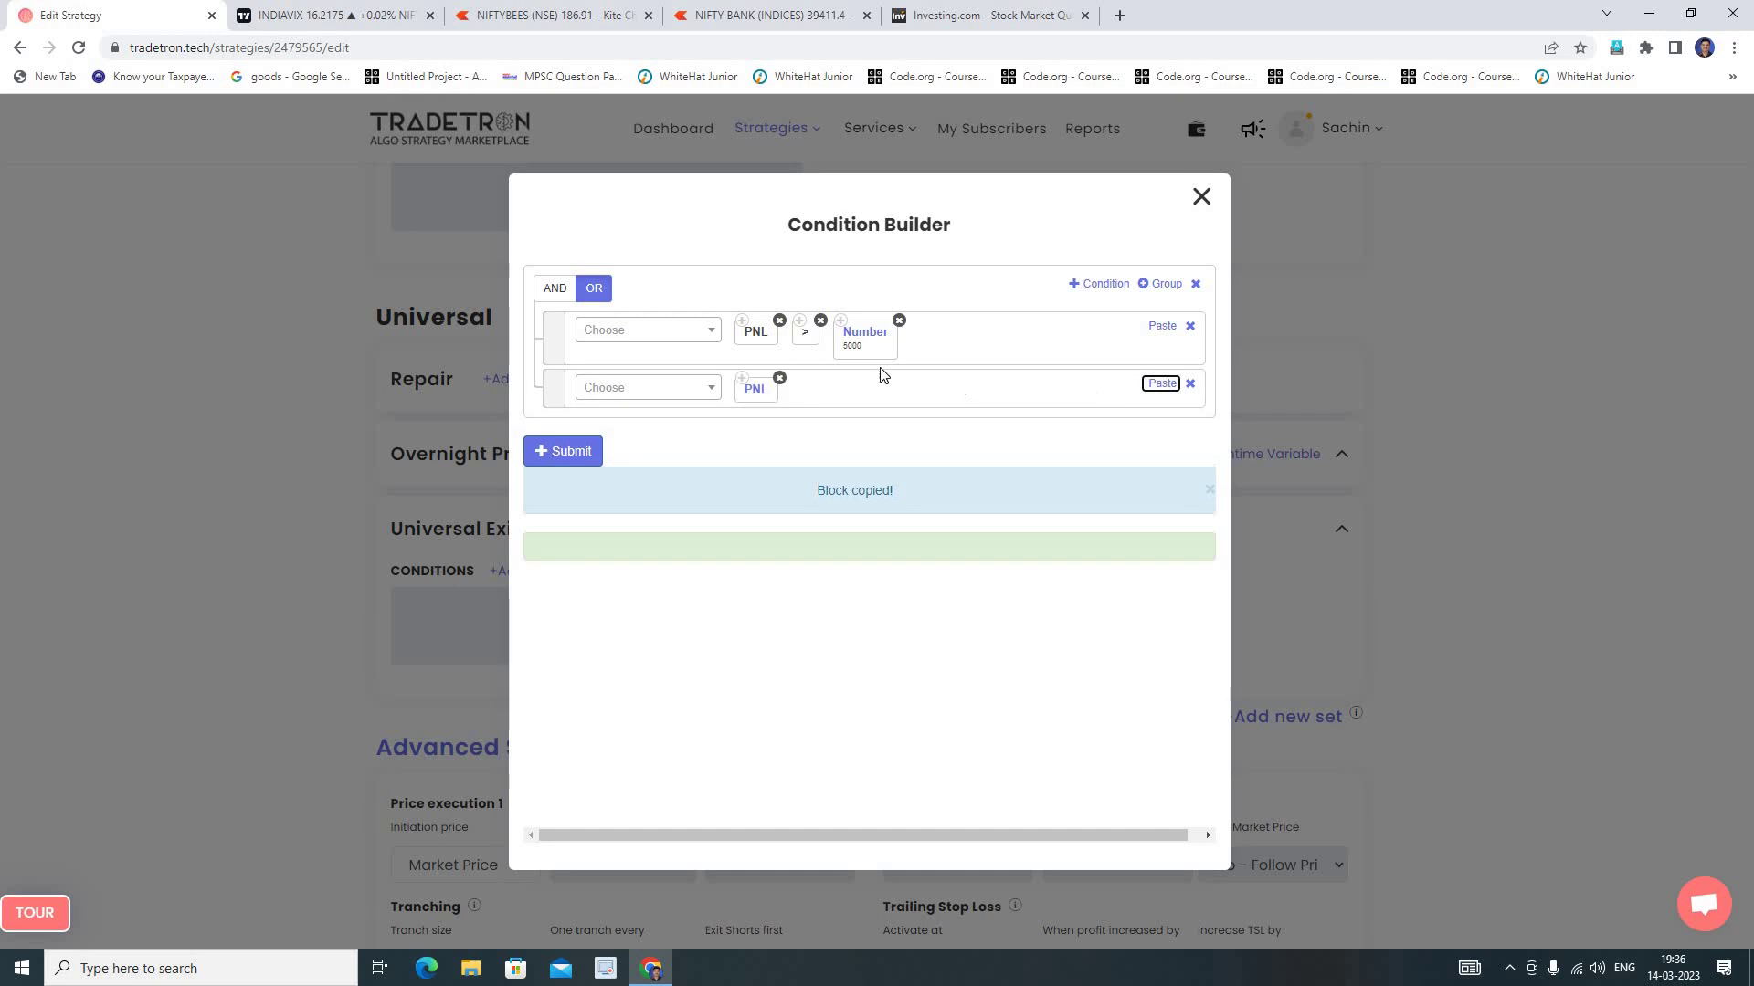
click(652, 390)
drag(714, 458, 720, 601)
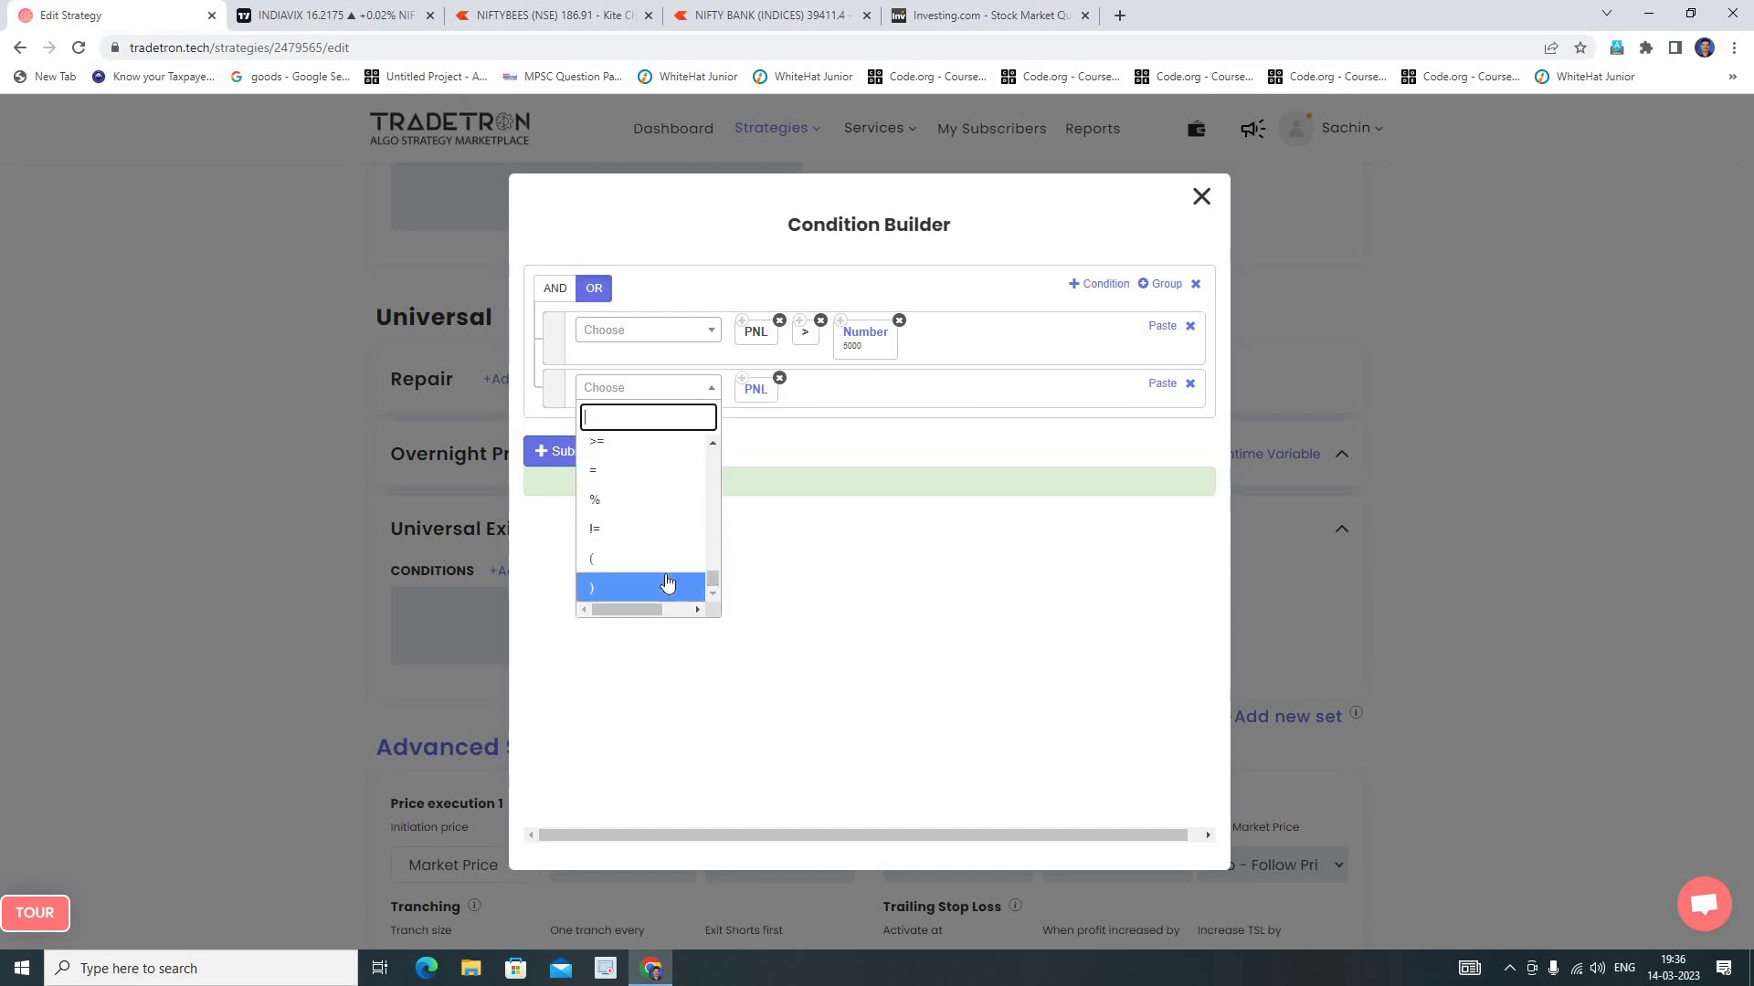
scroll(607, 461, up, 2)
click(589, 447)
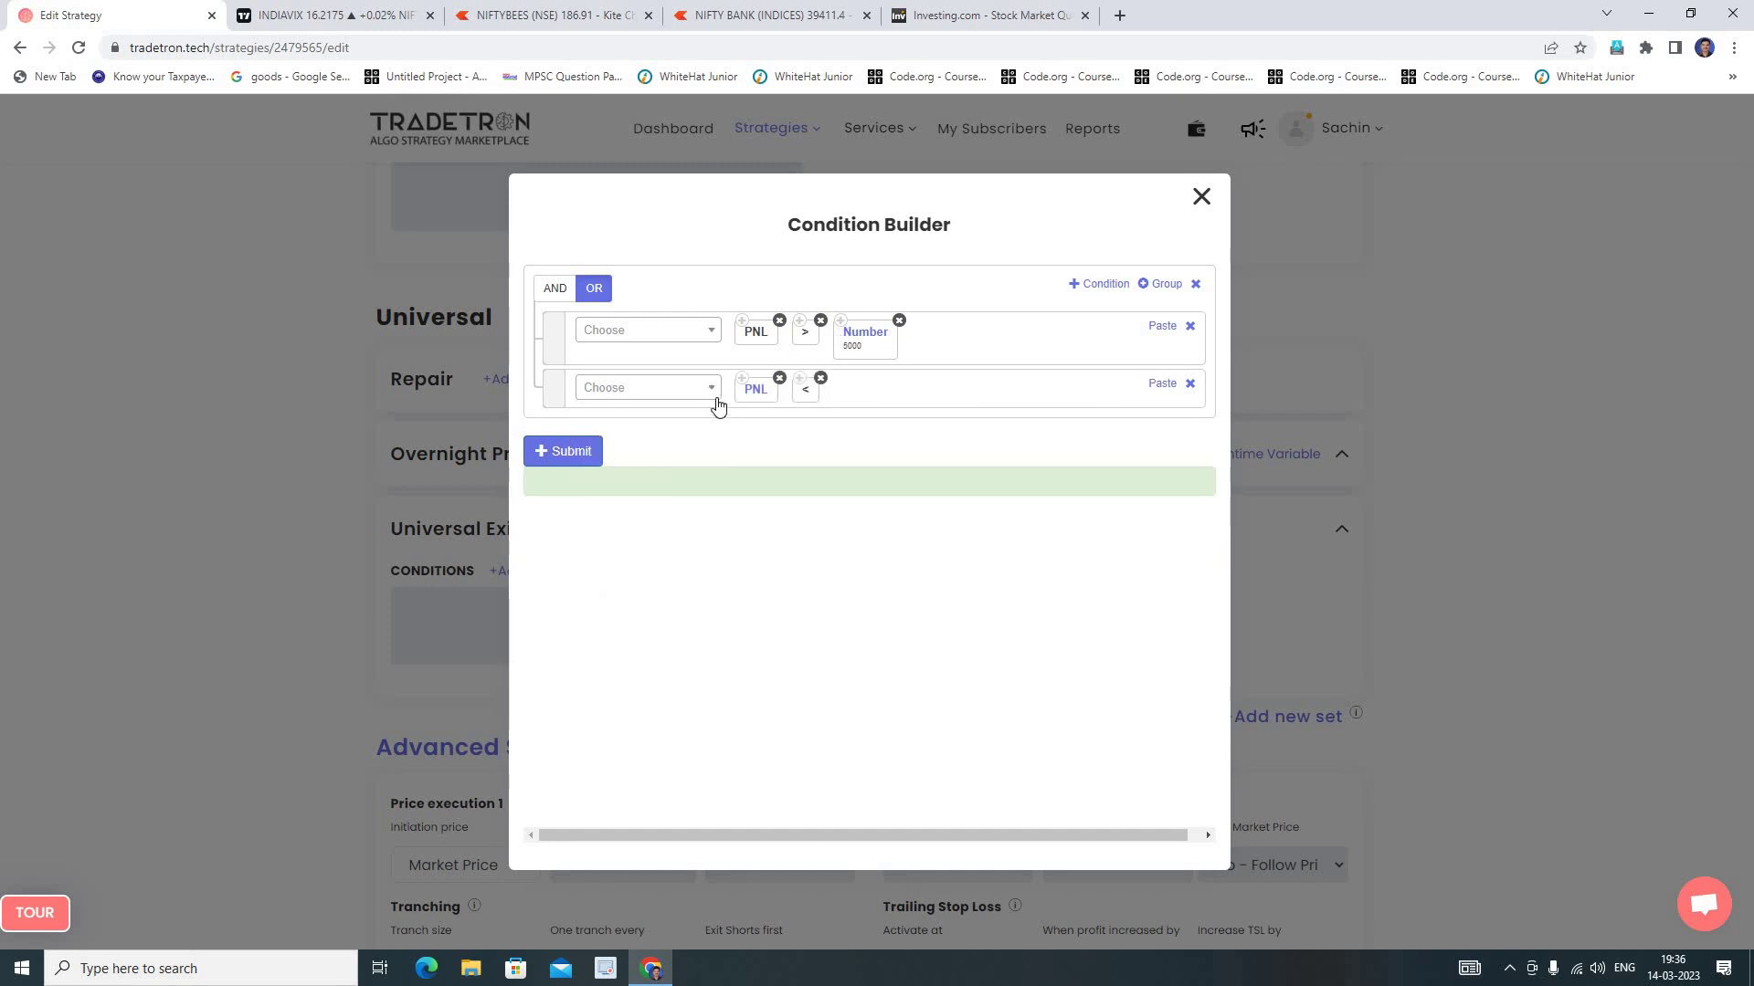
Copy the Number keyword into the second condition, set its value to -1500, and submit the Universal Exit formula.
click(841, 322)
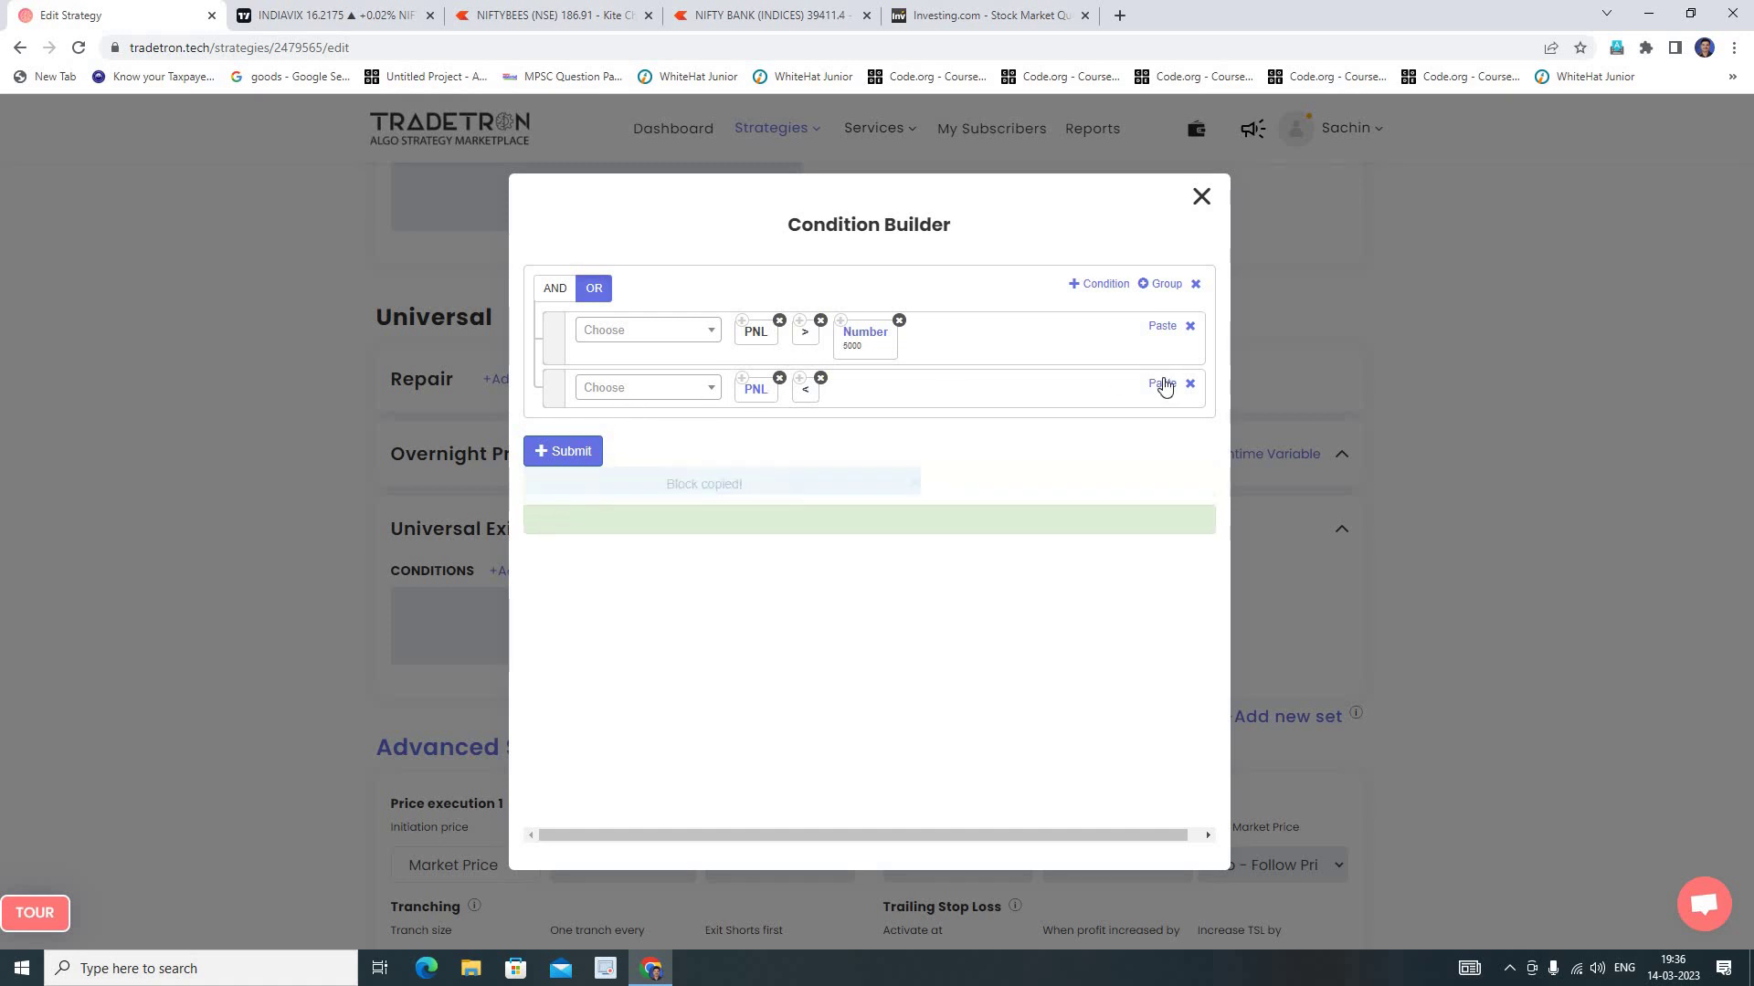
click(1165, 384)
click(856, 398)
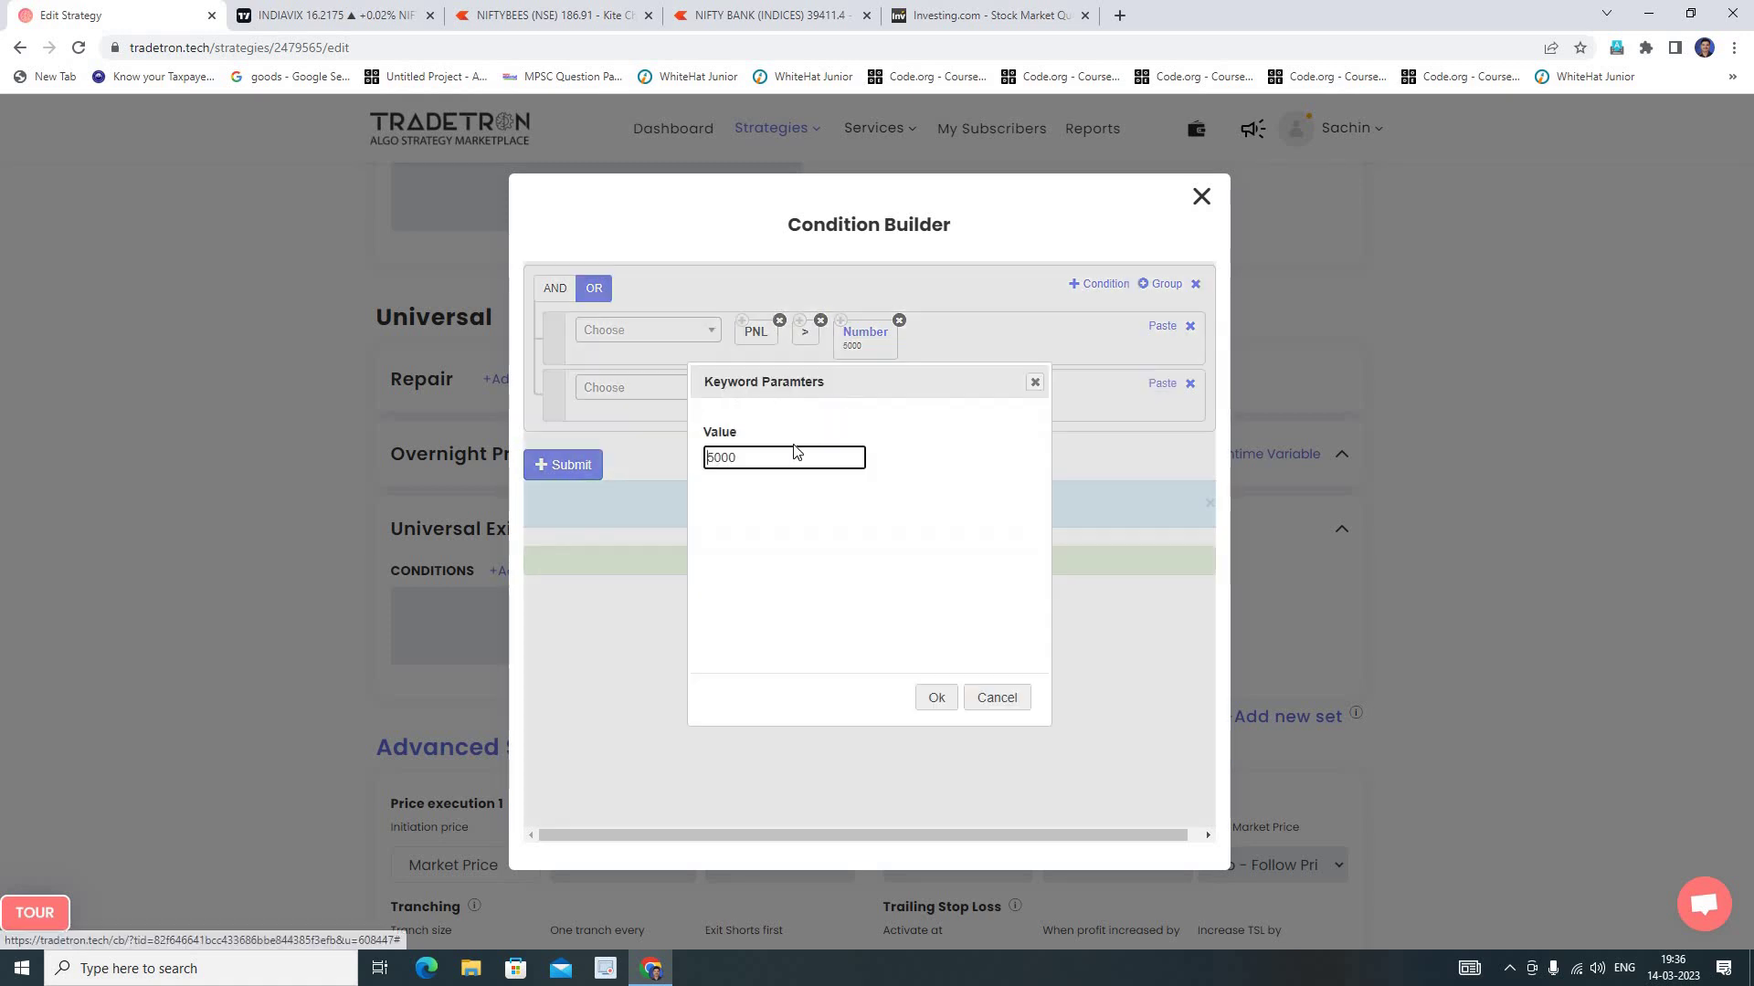
drag(795, 454, 663, 473)
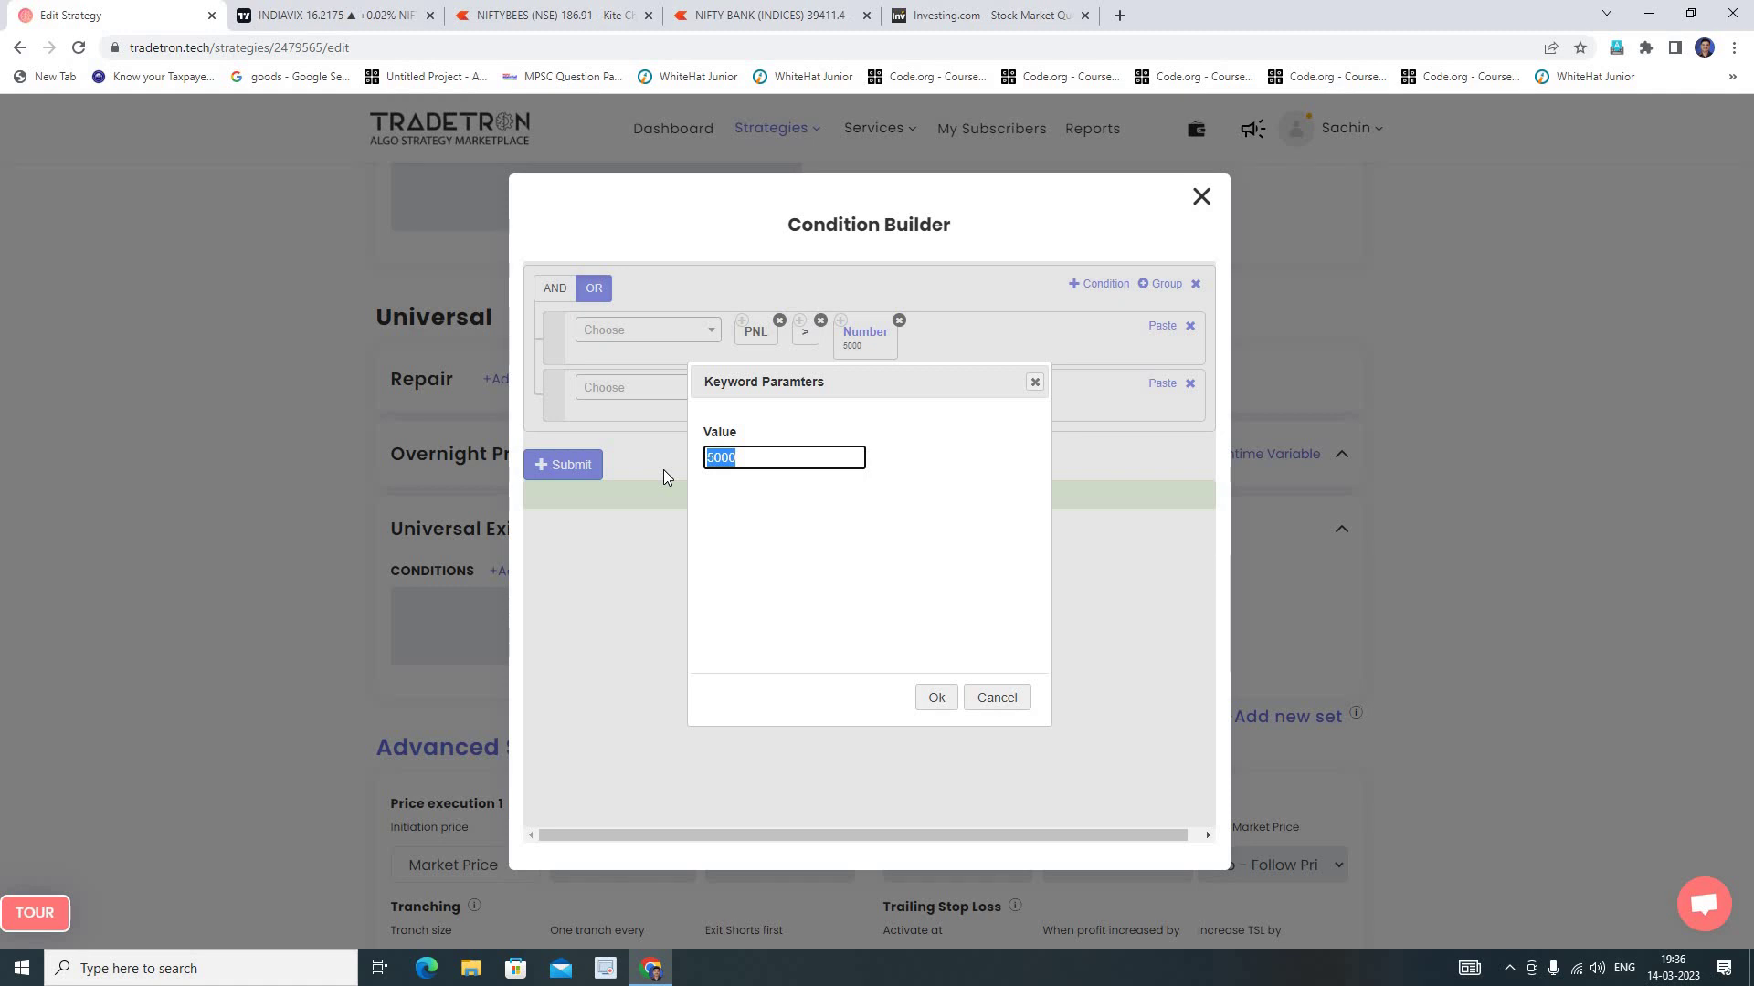
text(1500)
text(-)
click(932, 696)
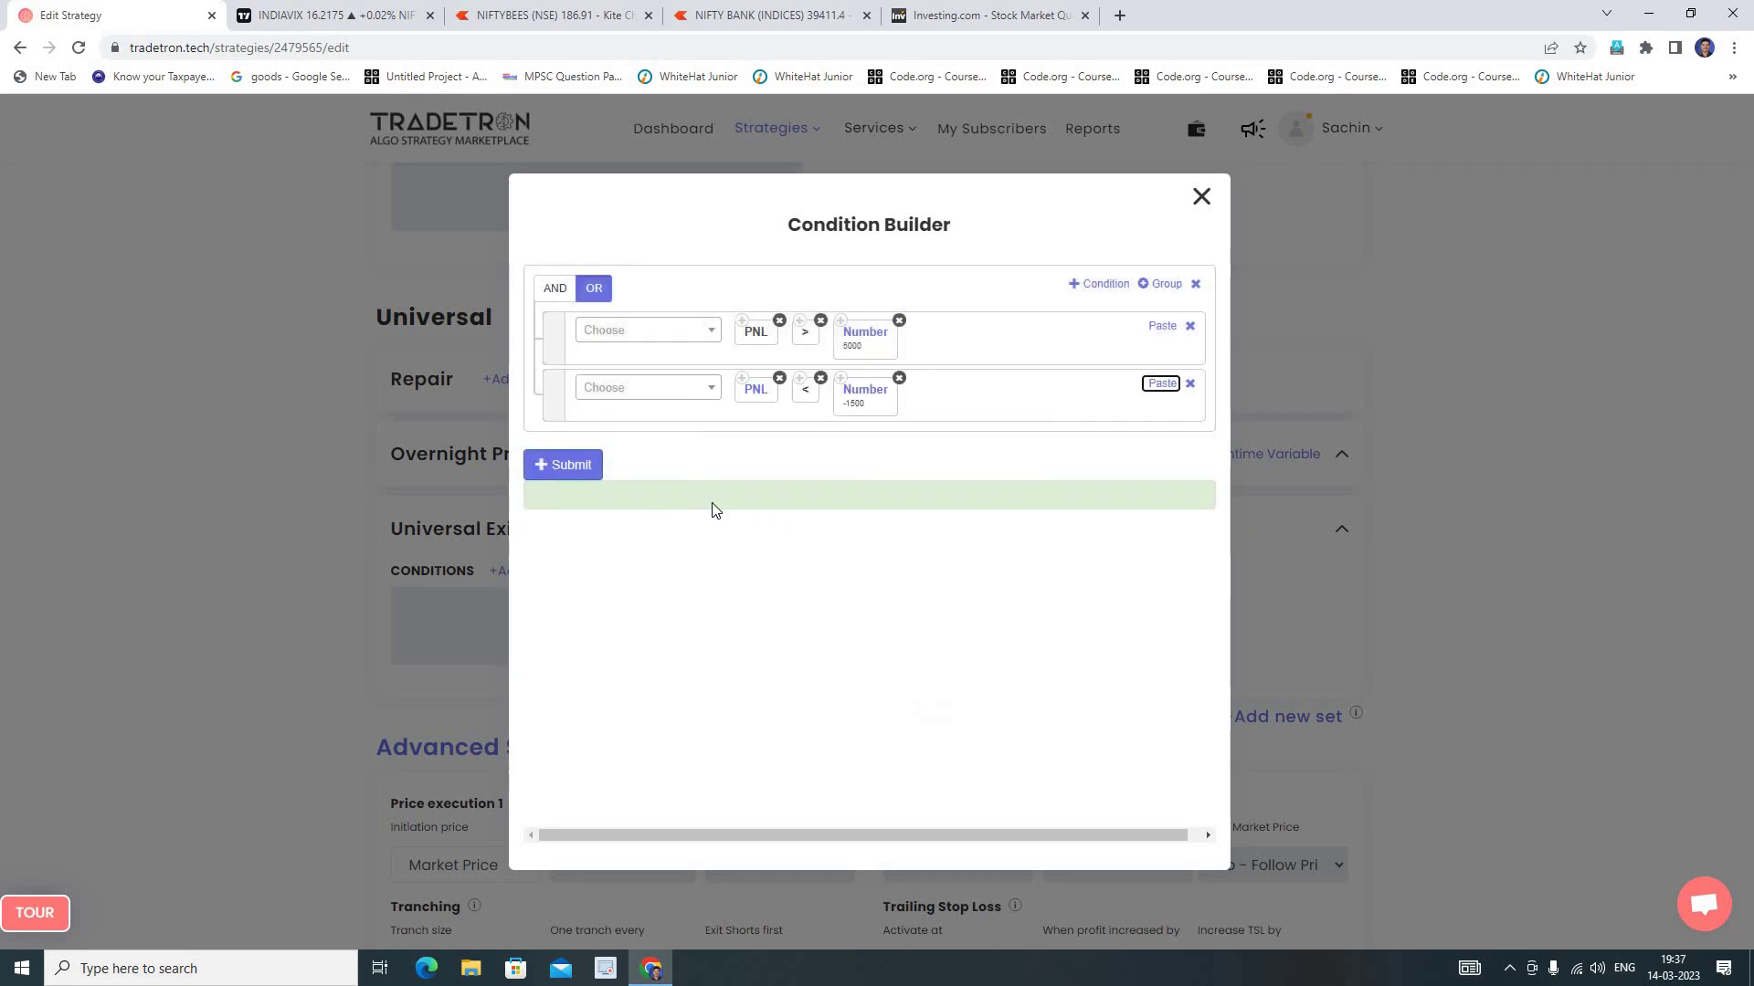
click(577, 471)
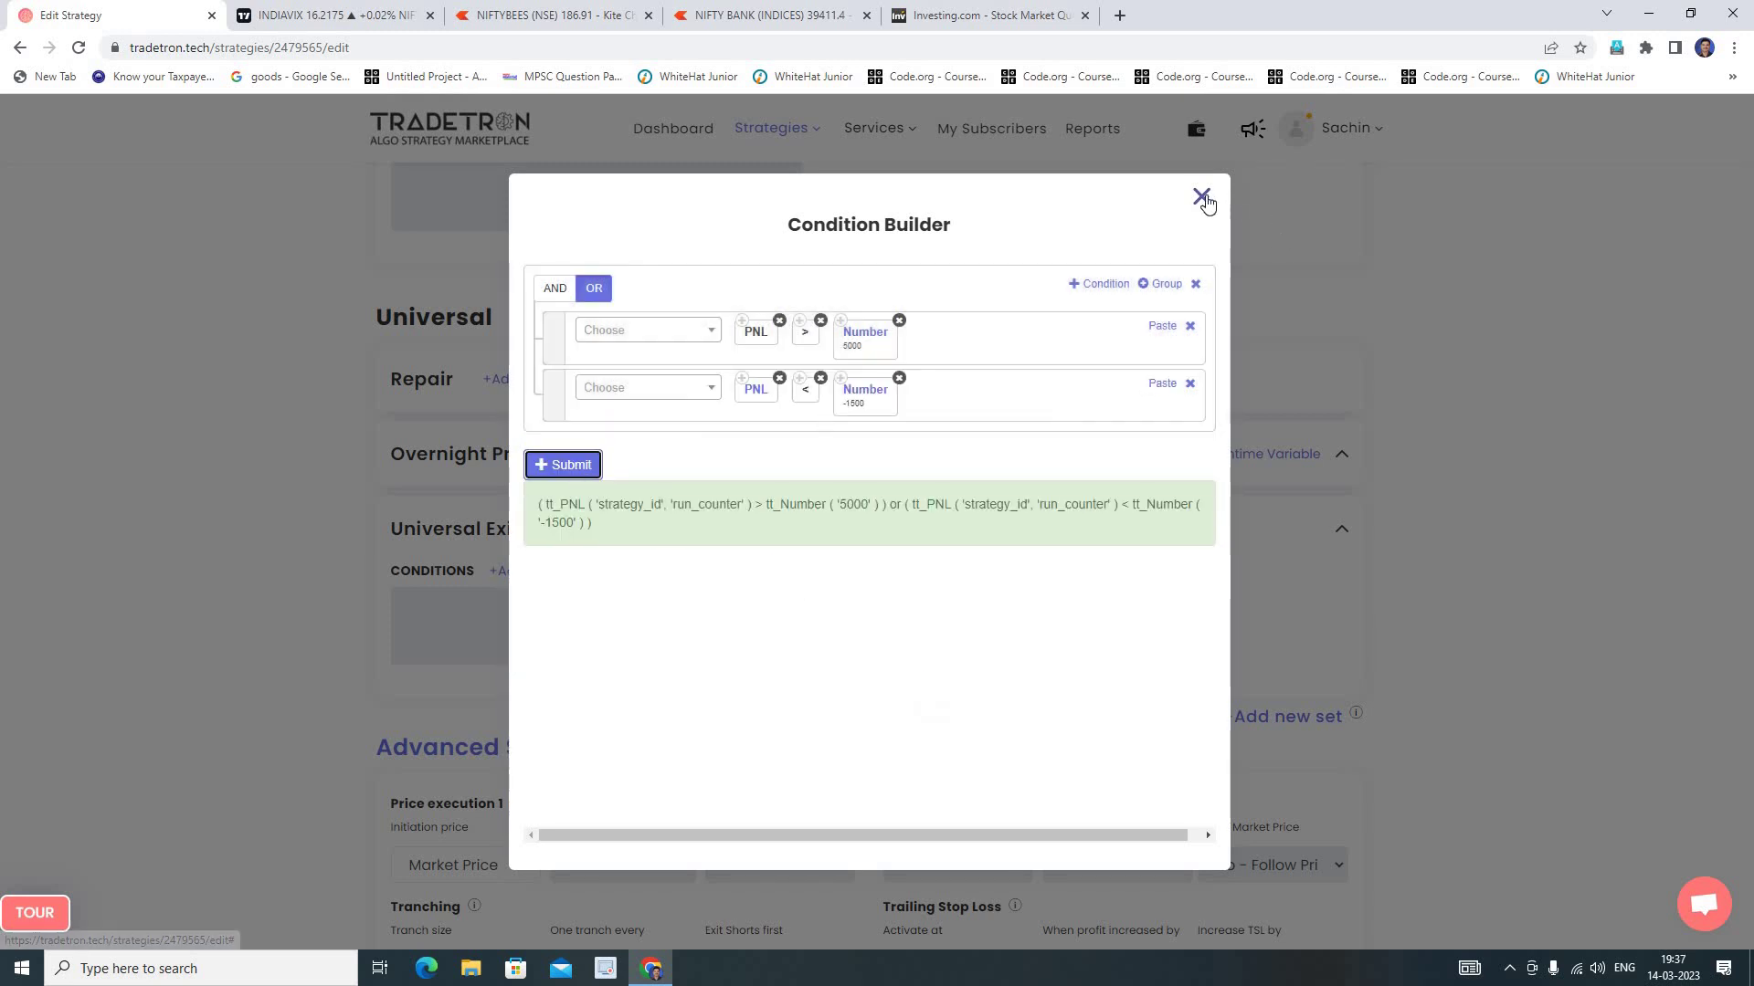
click(1201, 197)
Update the strategy to save the new Universal Exit condition, and dismiss the confirmation.
scroll(851, 685, down, 15)
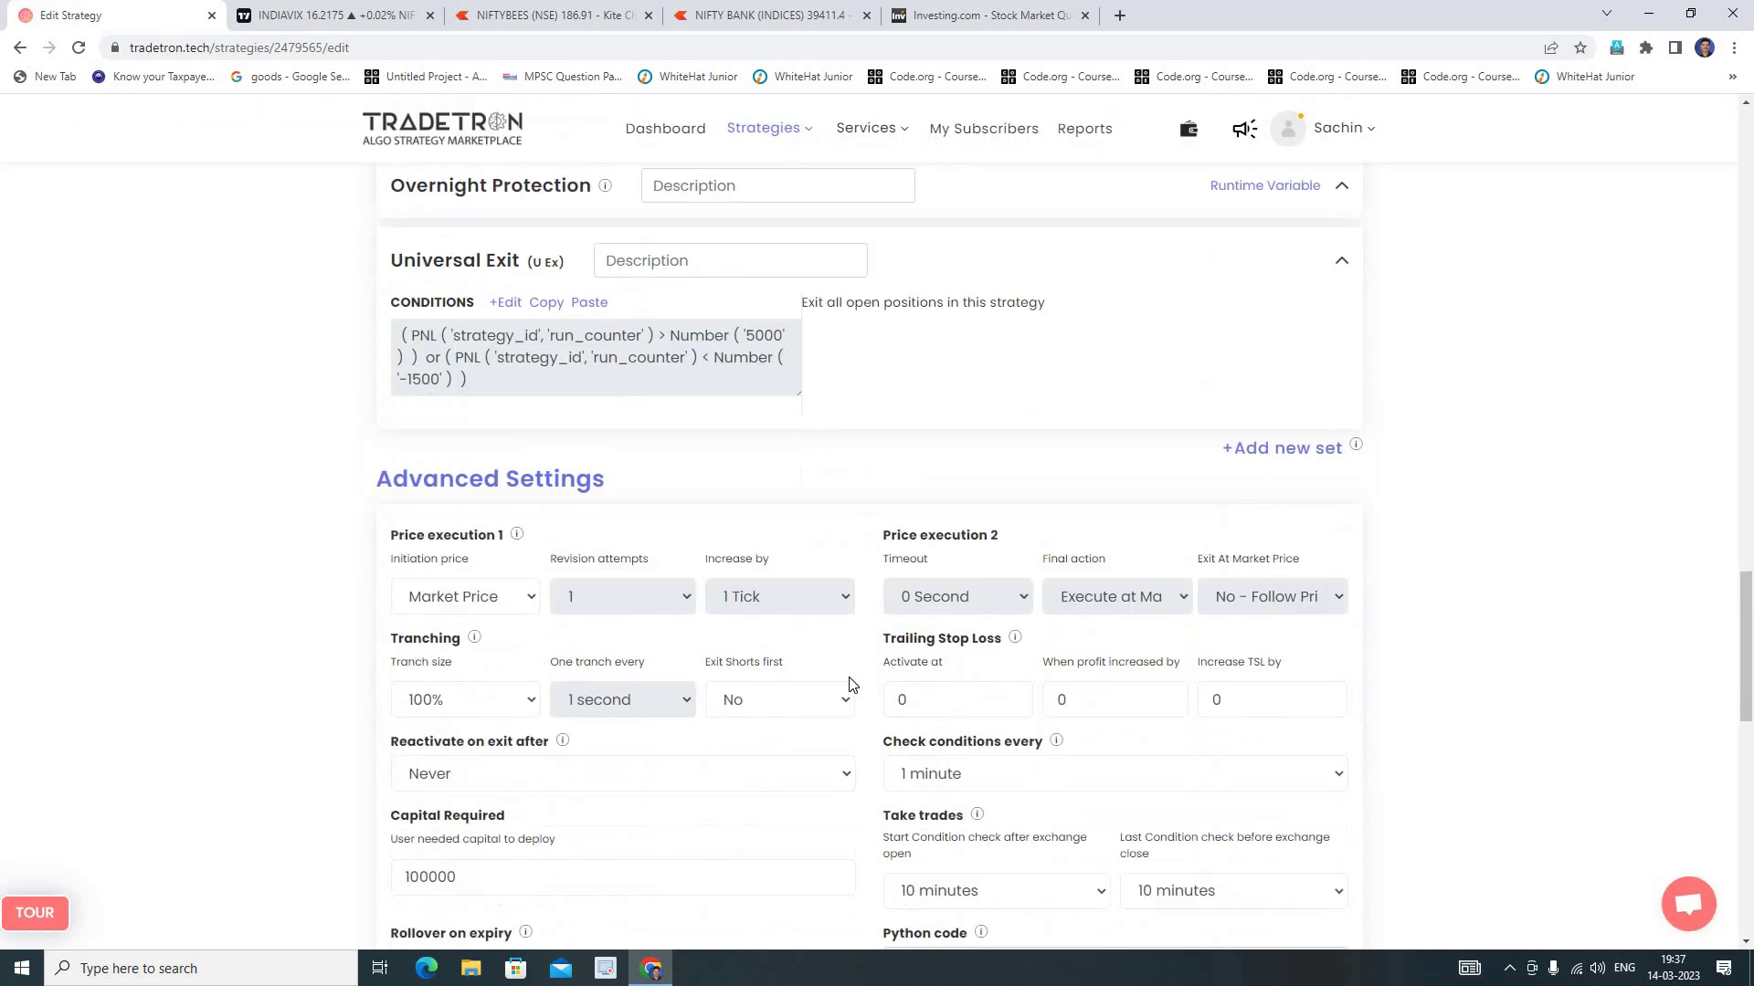
click(838, 508)
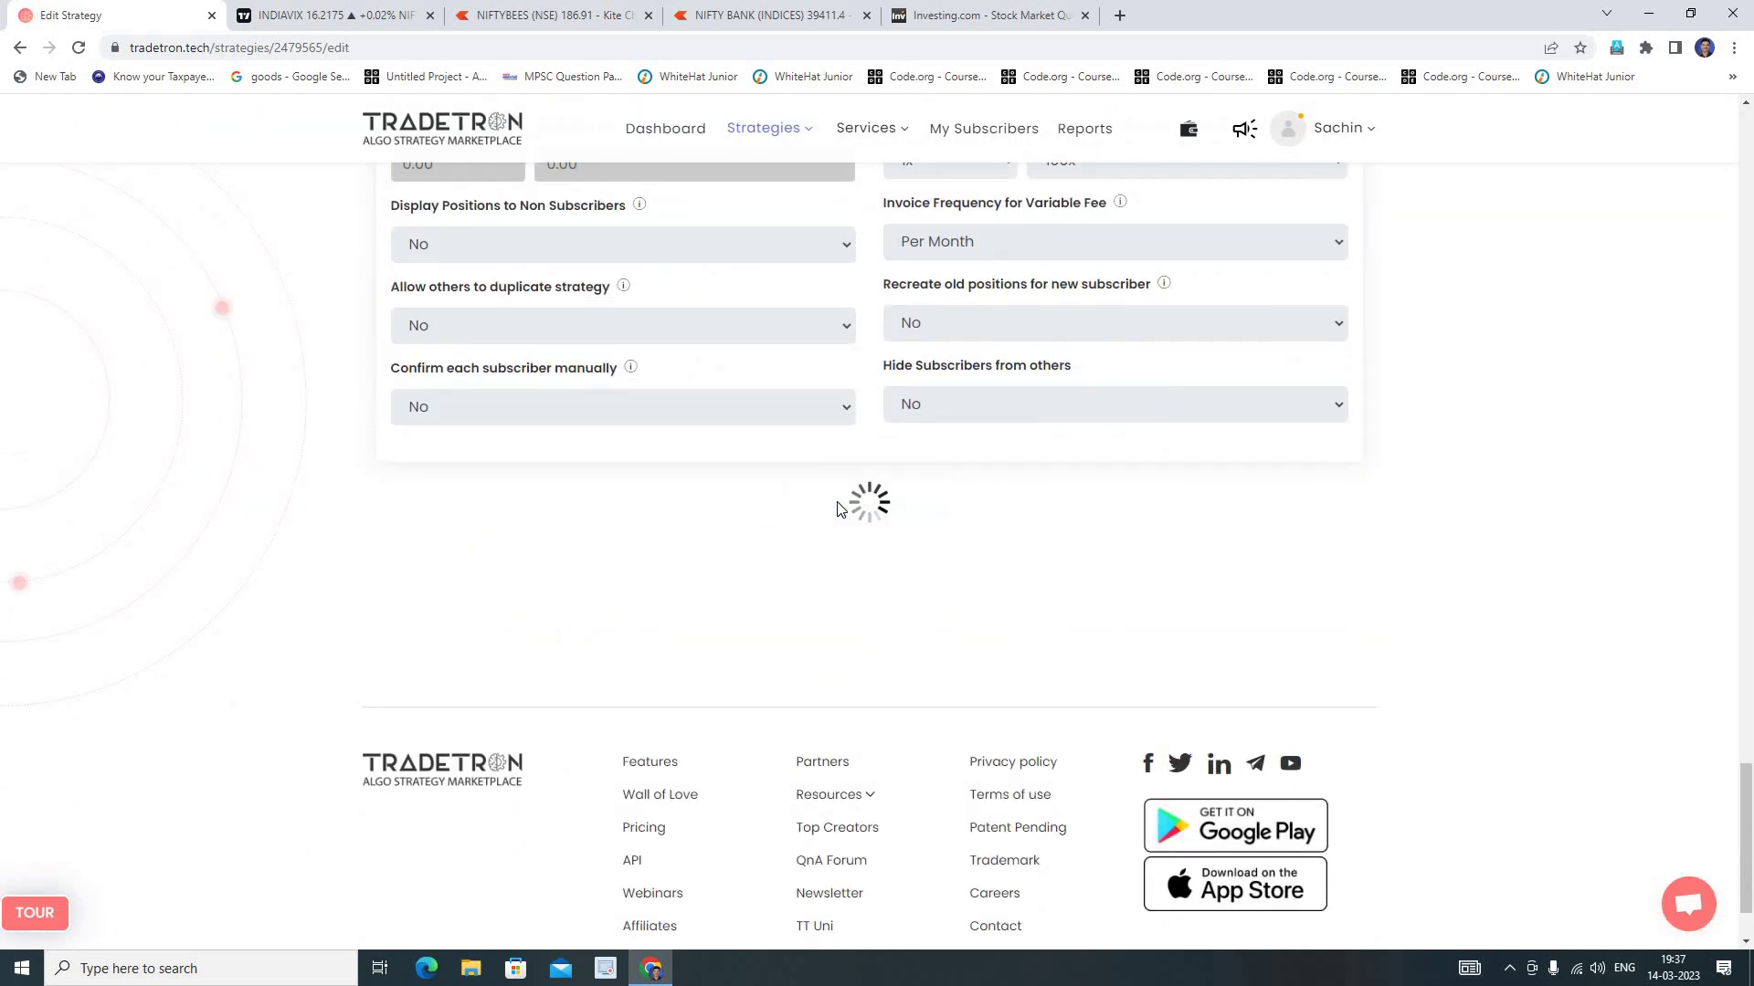
click(969, 652)
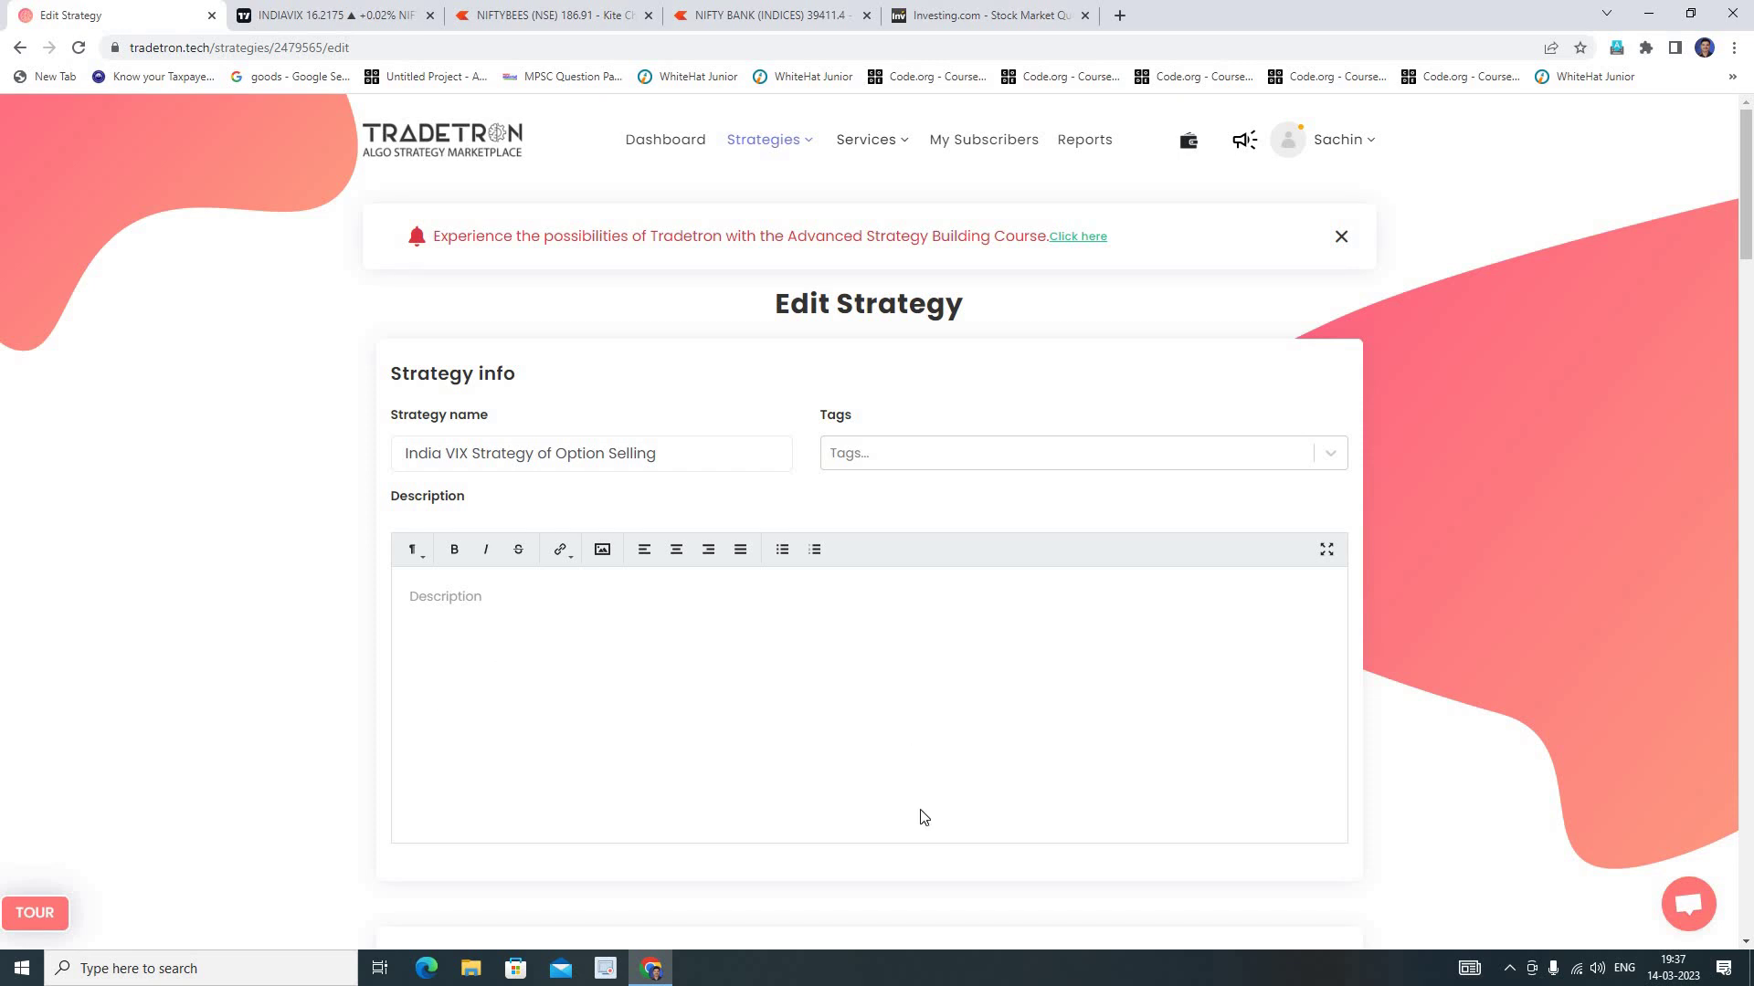
Look over the saved sets and settings, update the strategy again, and dismiss the confirmation.
scroll(918, 809, down, 10)
scroll(892, 729, down, 20)
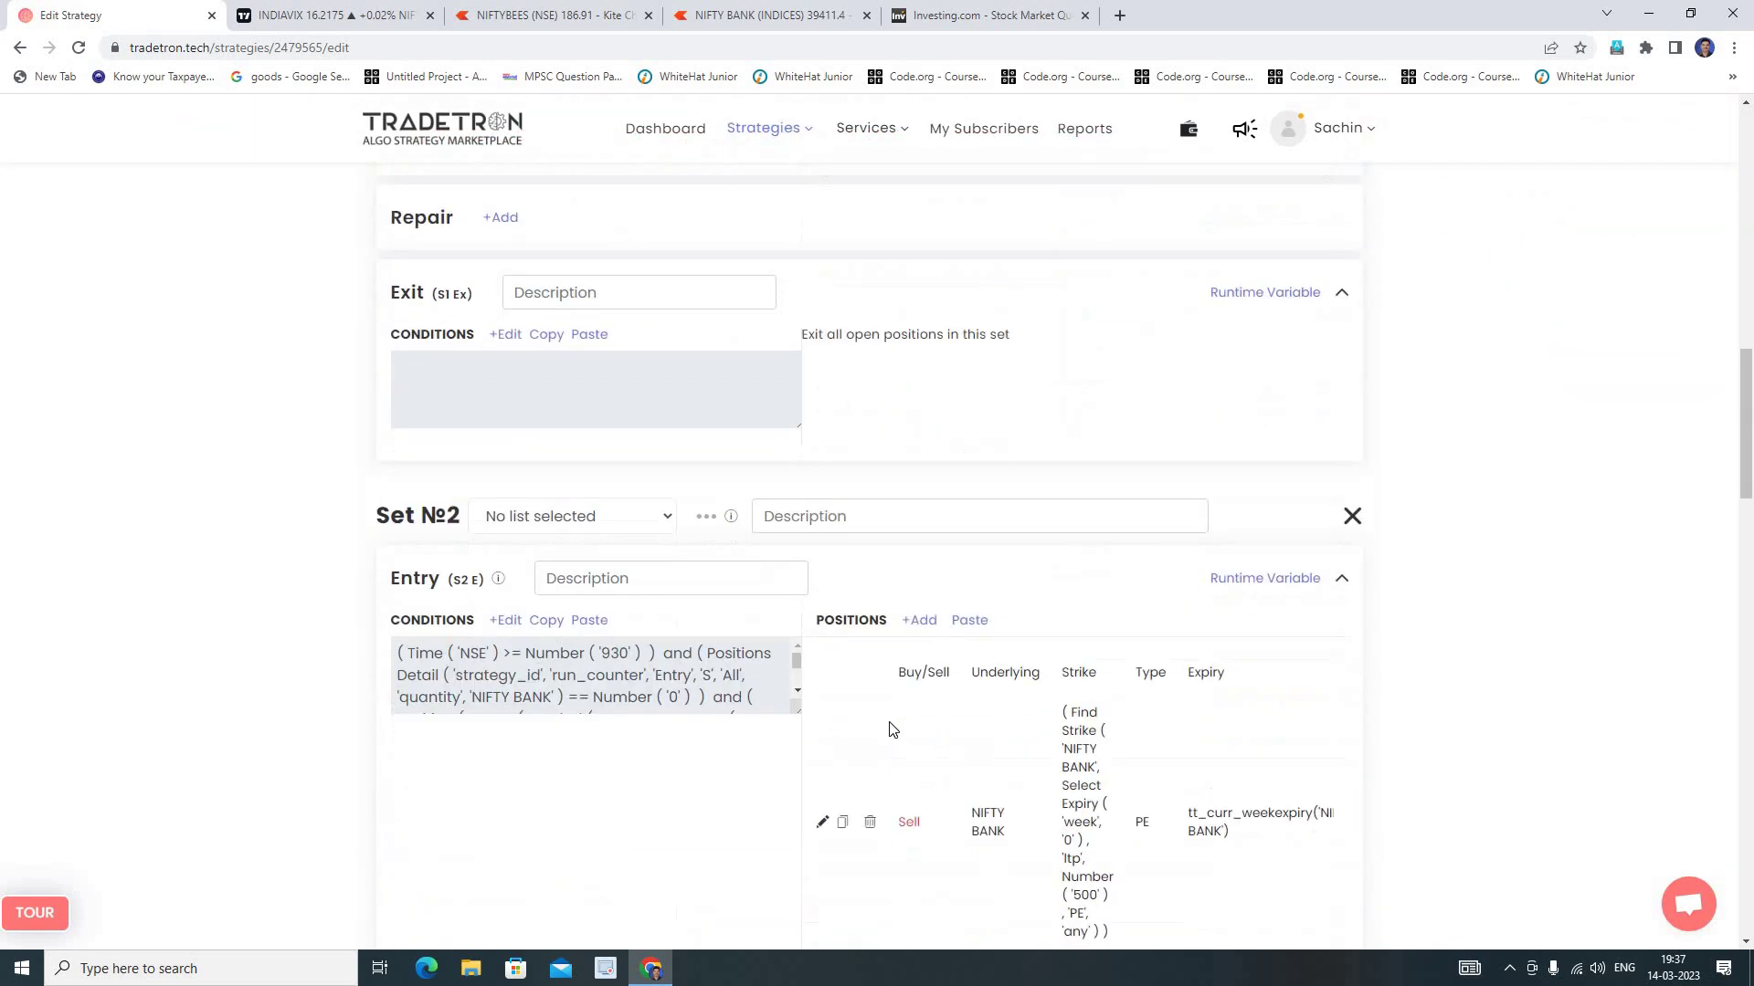
scroll(892, 729, down, 10)
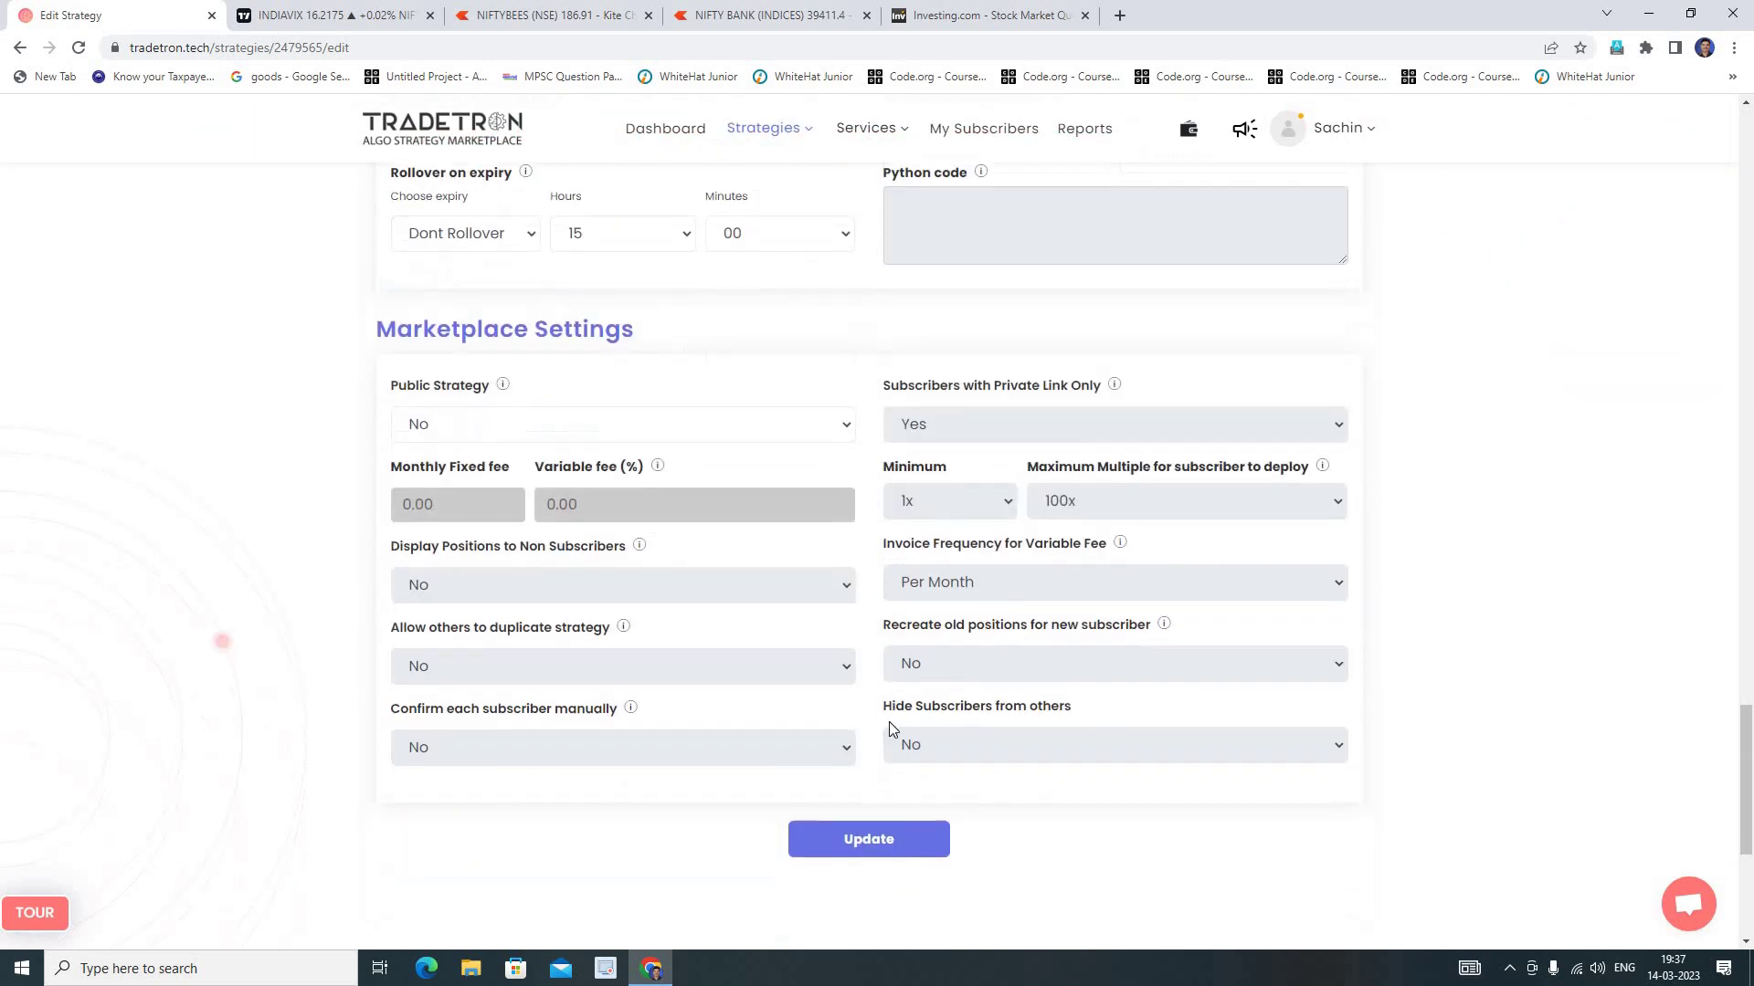
click(841, 401)
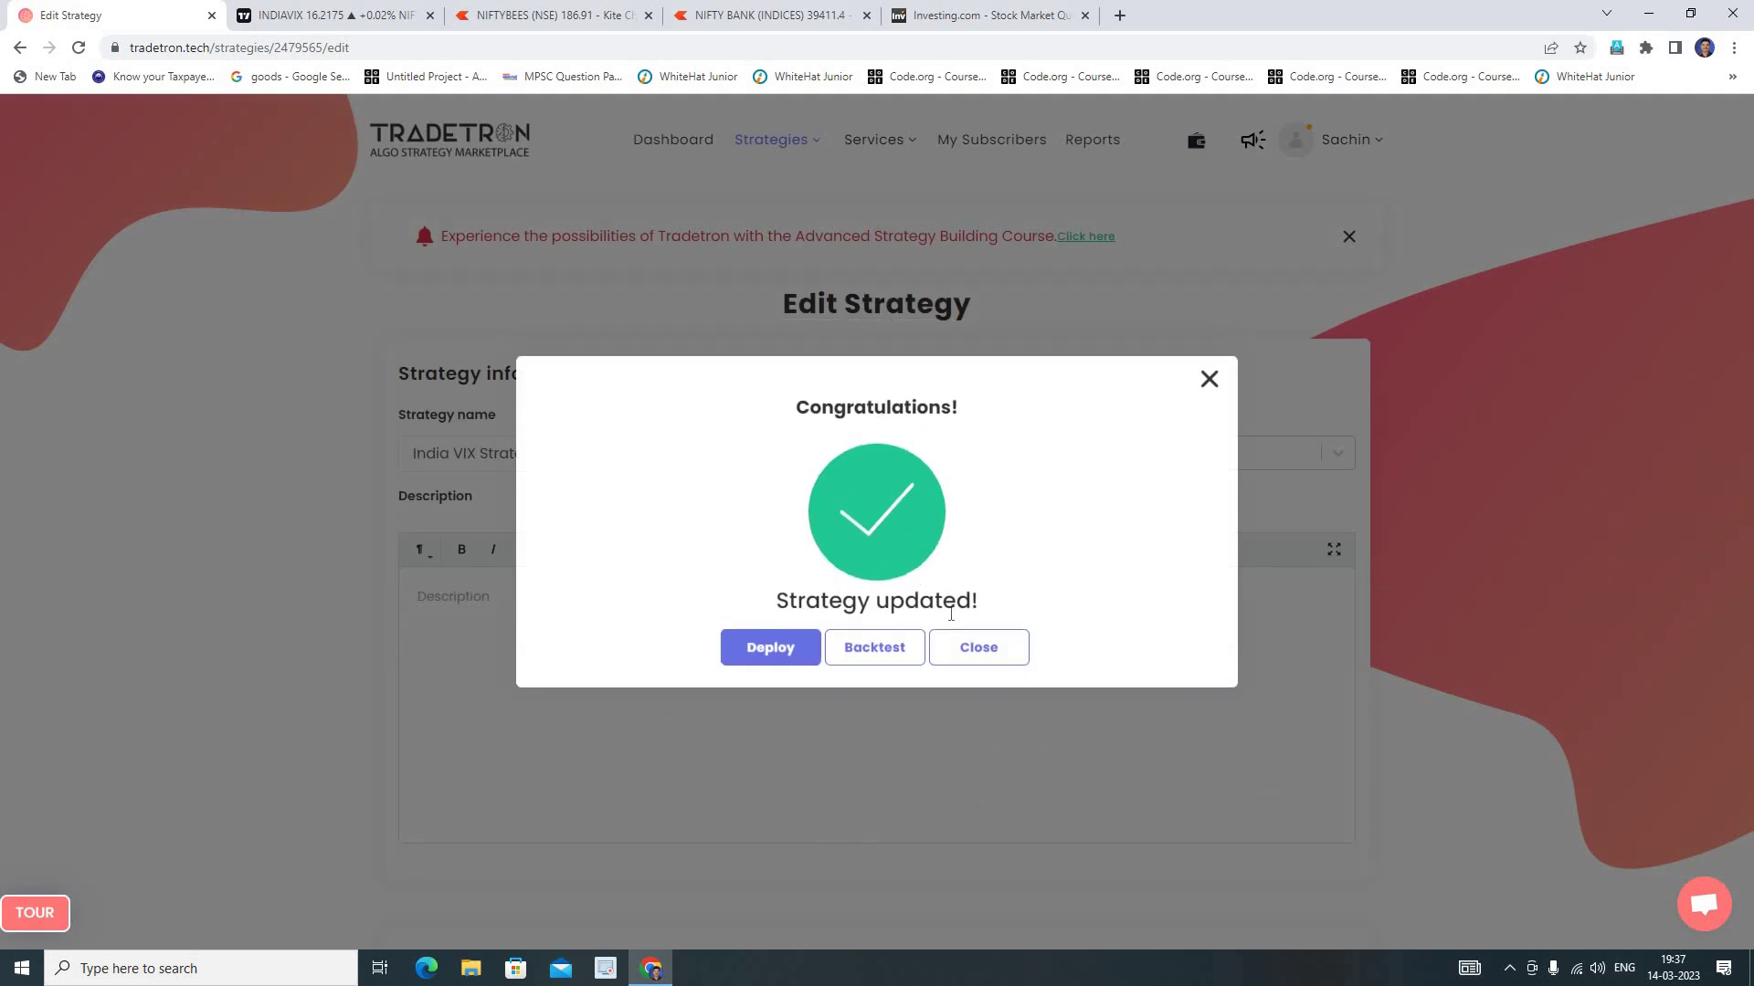
click(974, 656)
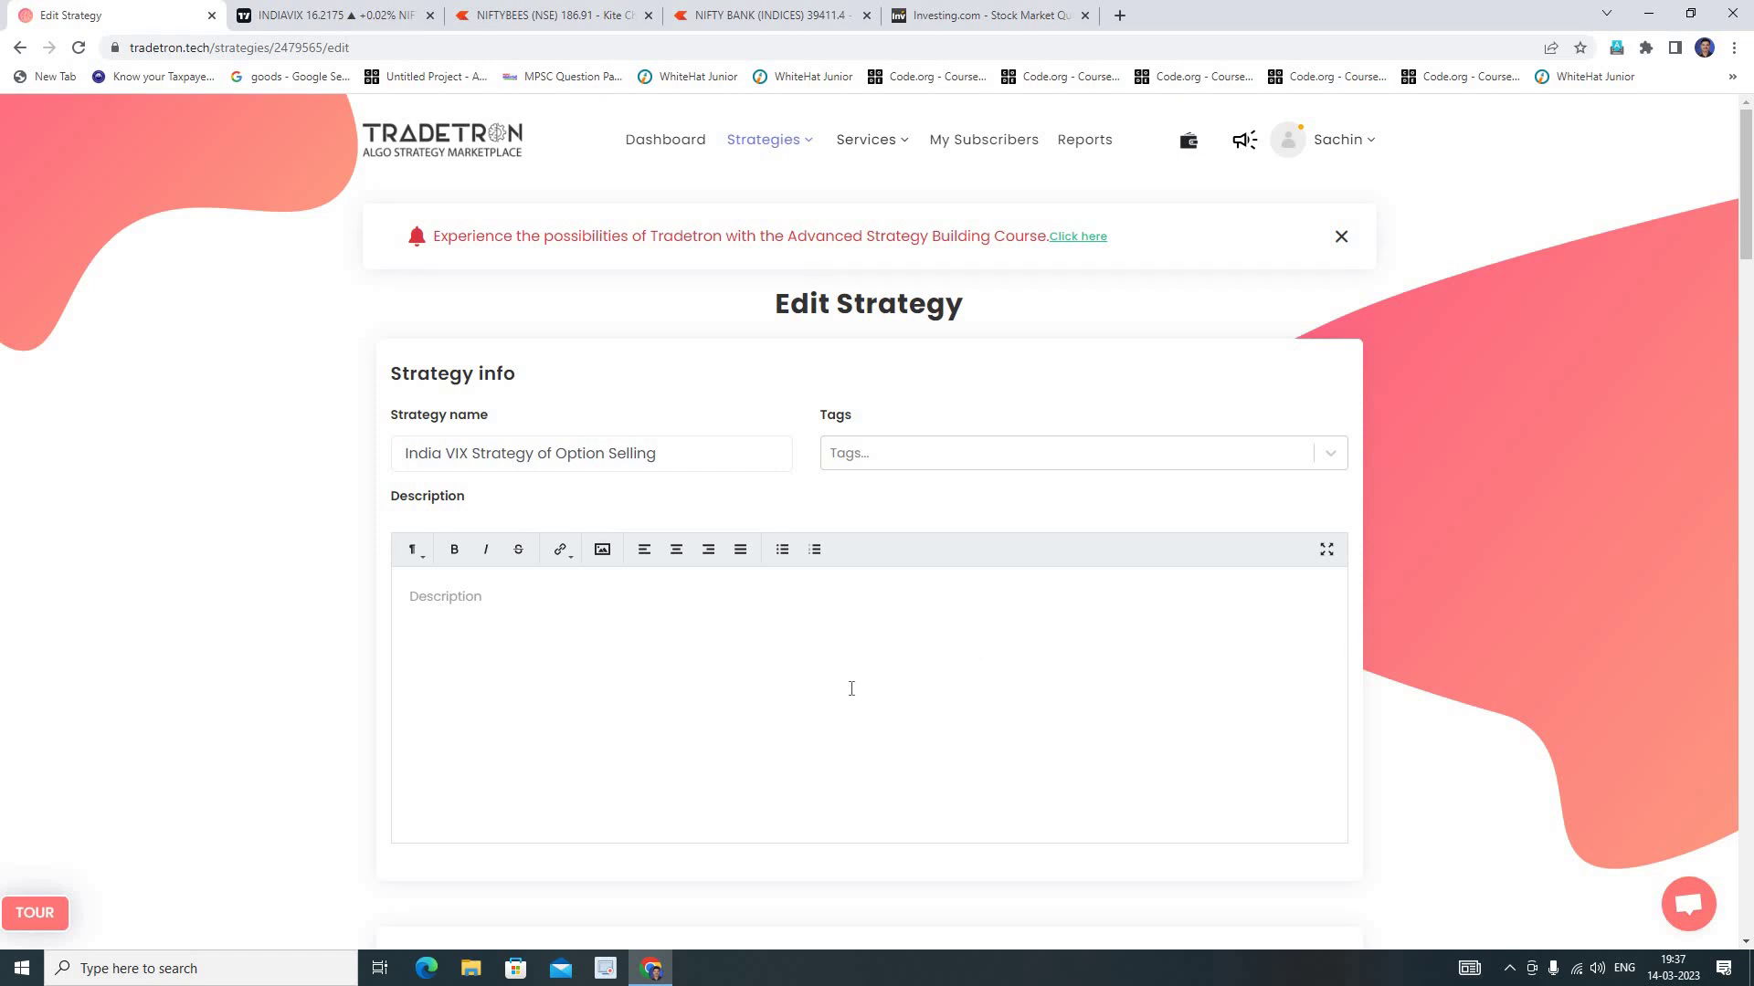
Check the set entries, Universal Exit and Advanced Settings, and update the strategy once more without deploying it.
scroll(850, 693, down, 15)
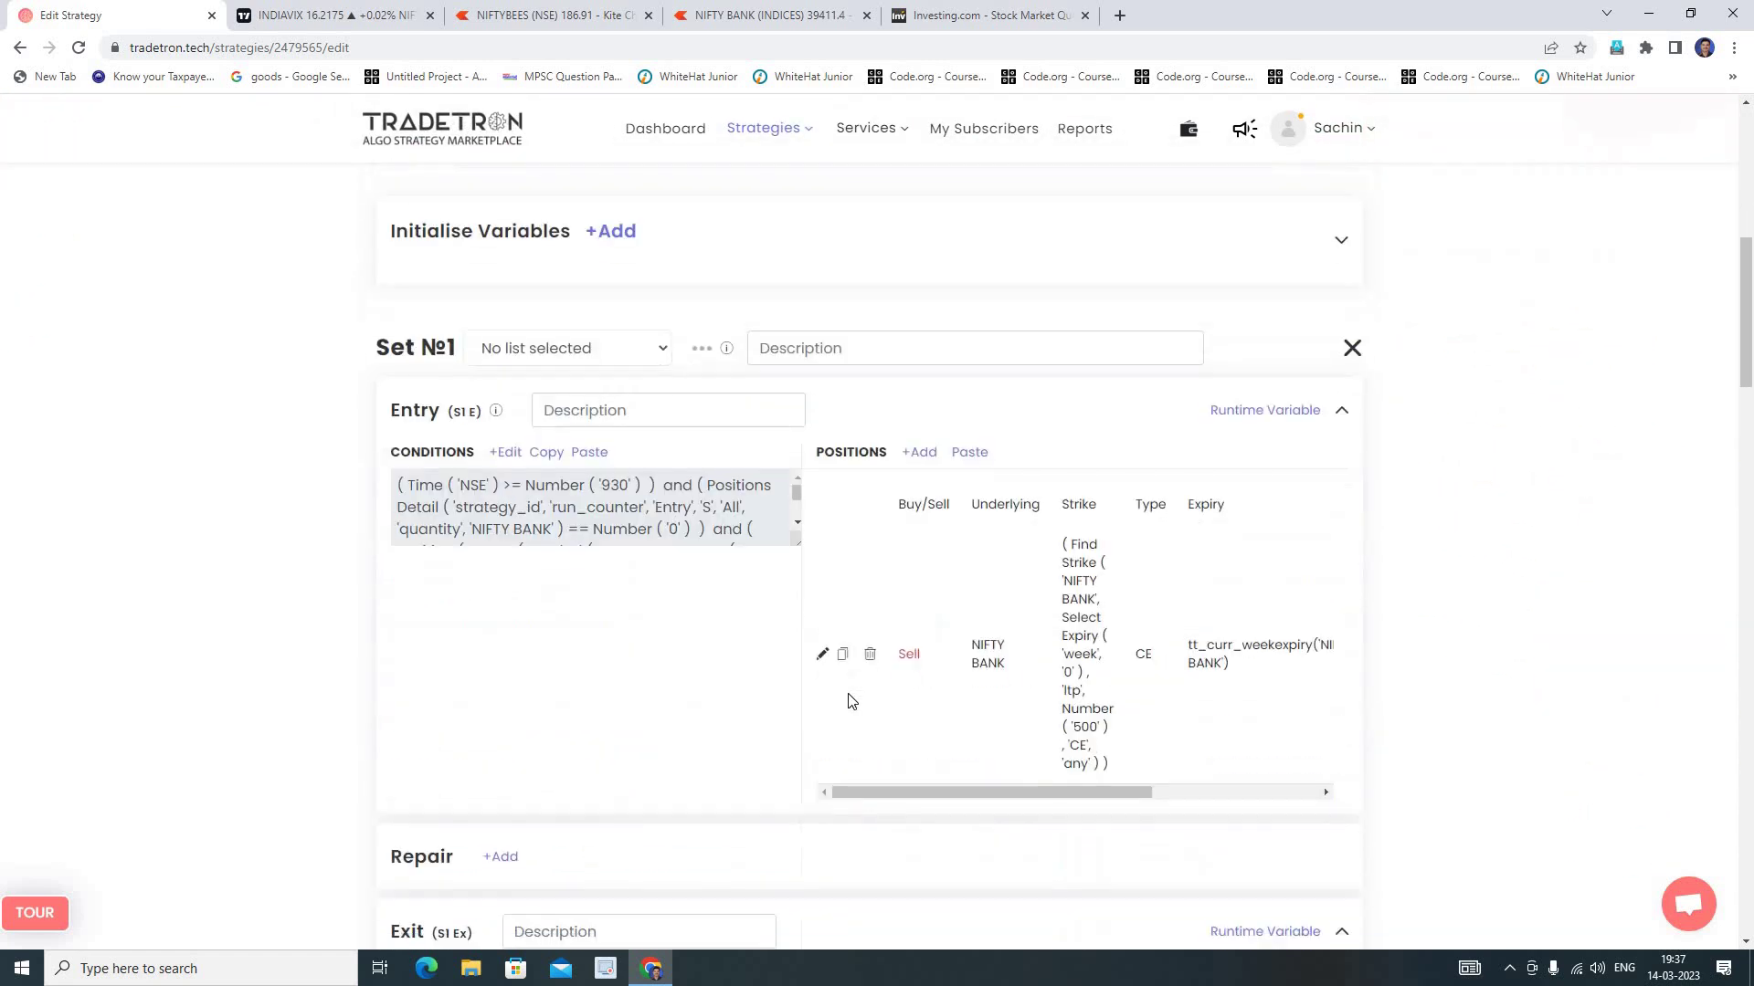
scroll(851, 701, down, 12)
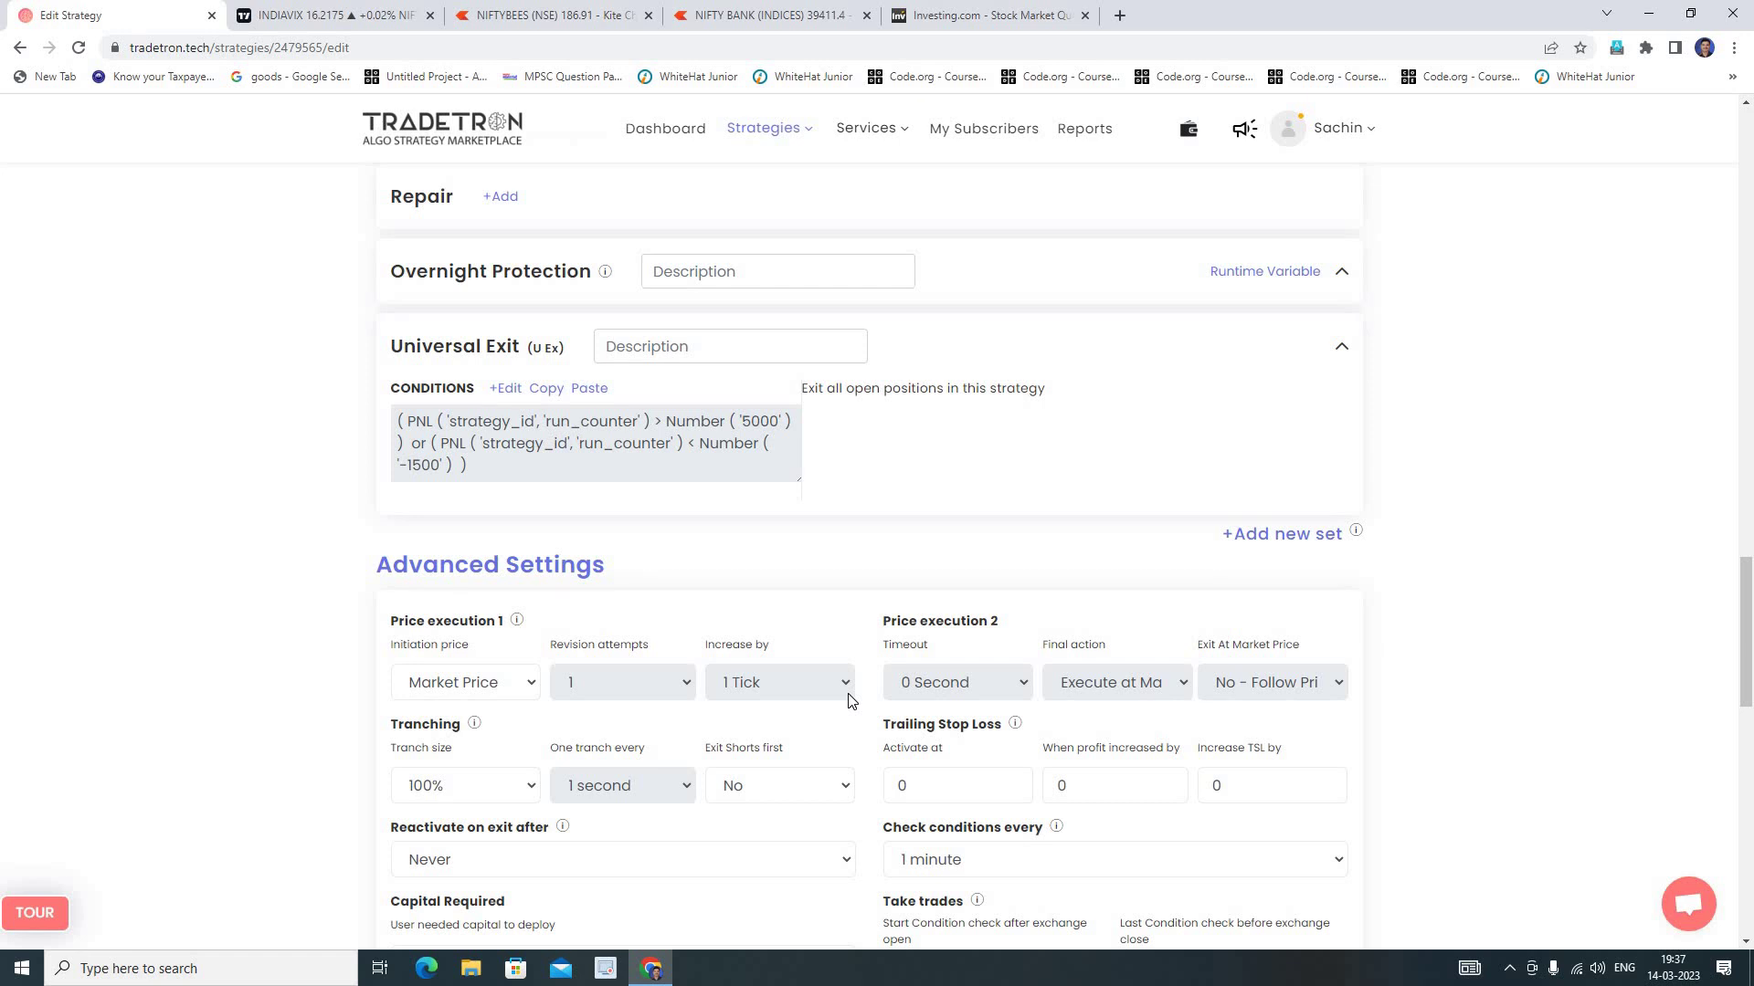
scroll(848, 700, down, 7)
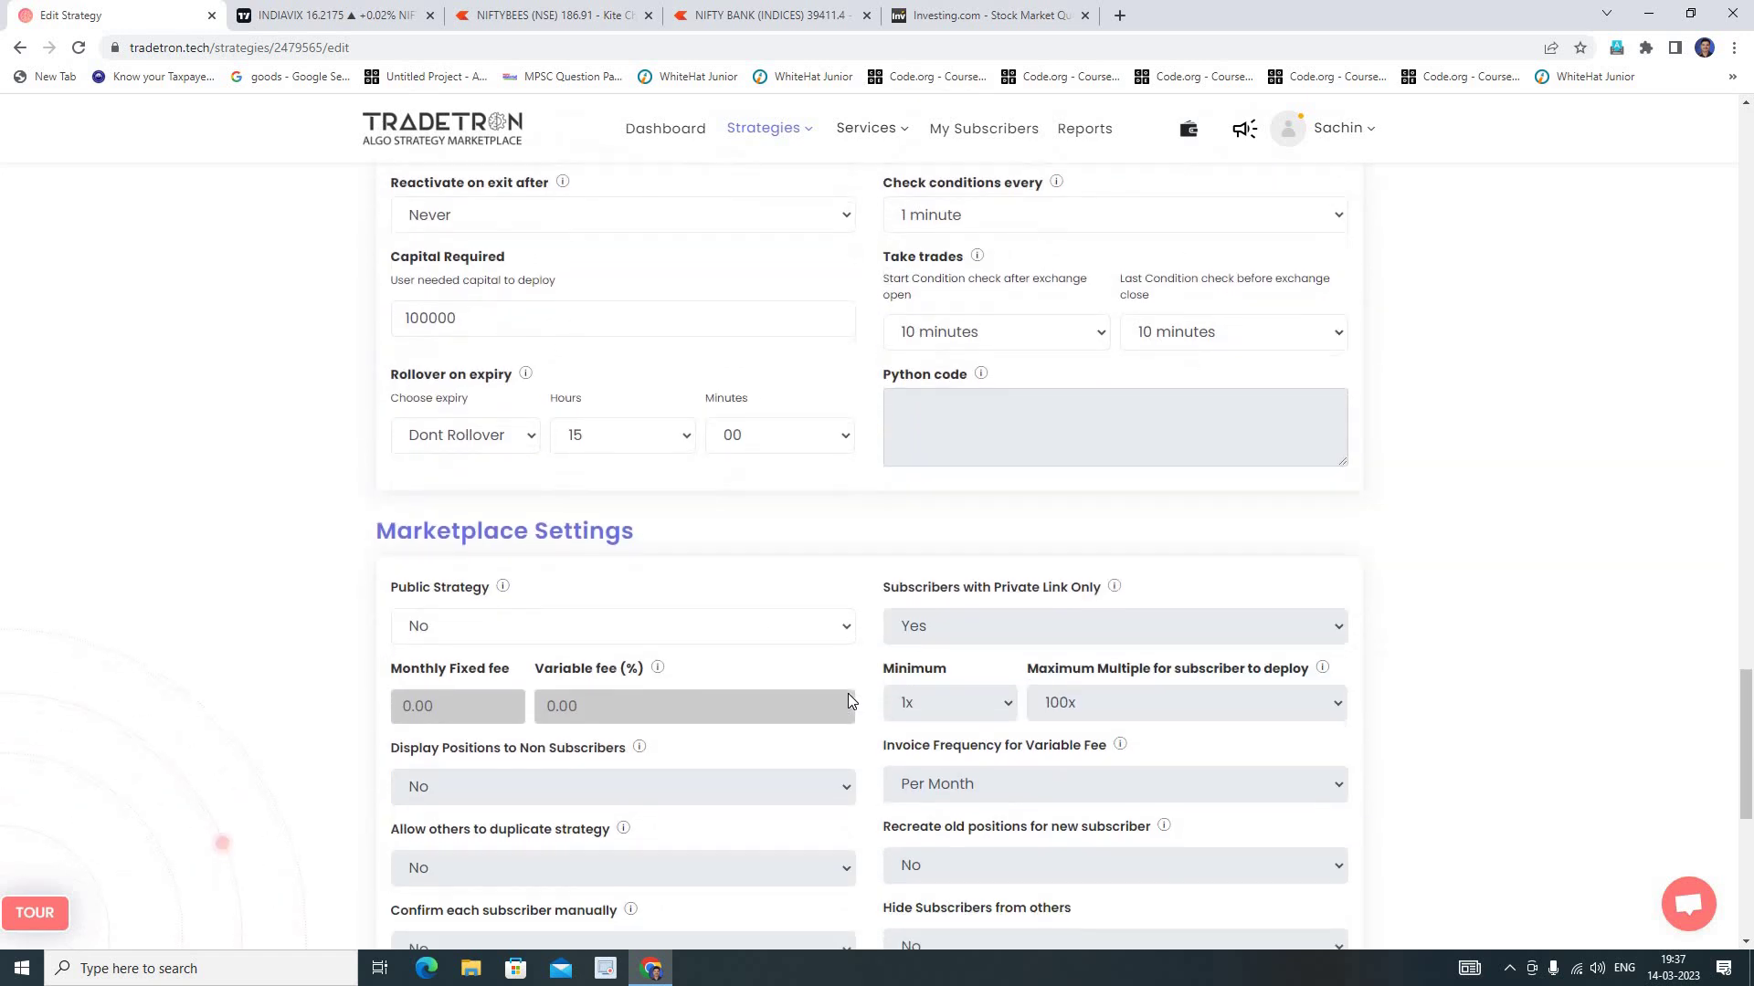
scroll(847, 700, down, 2)
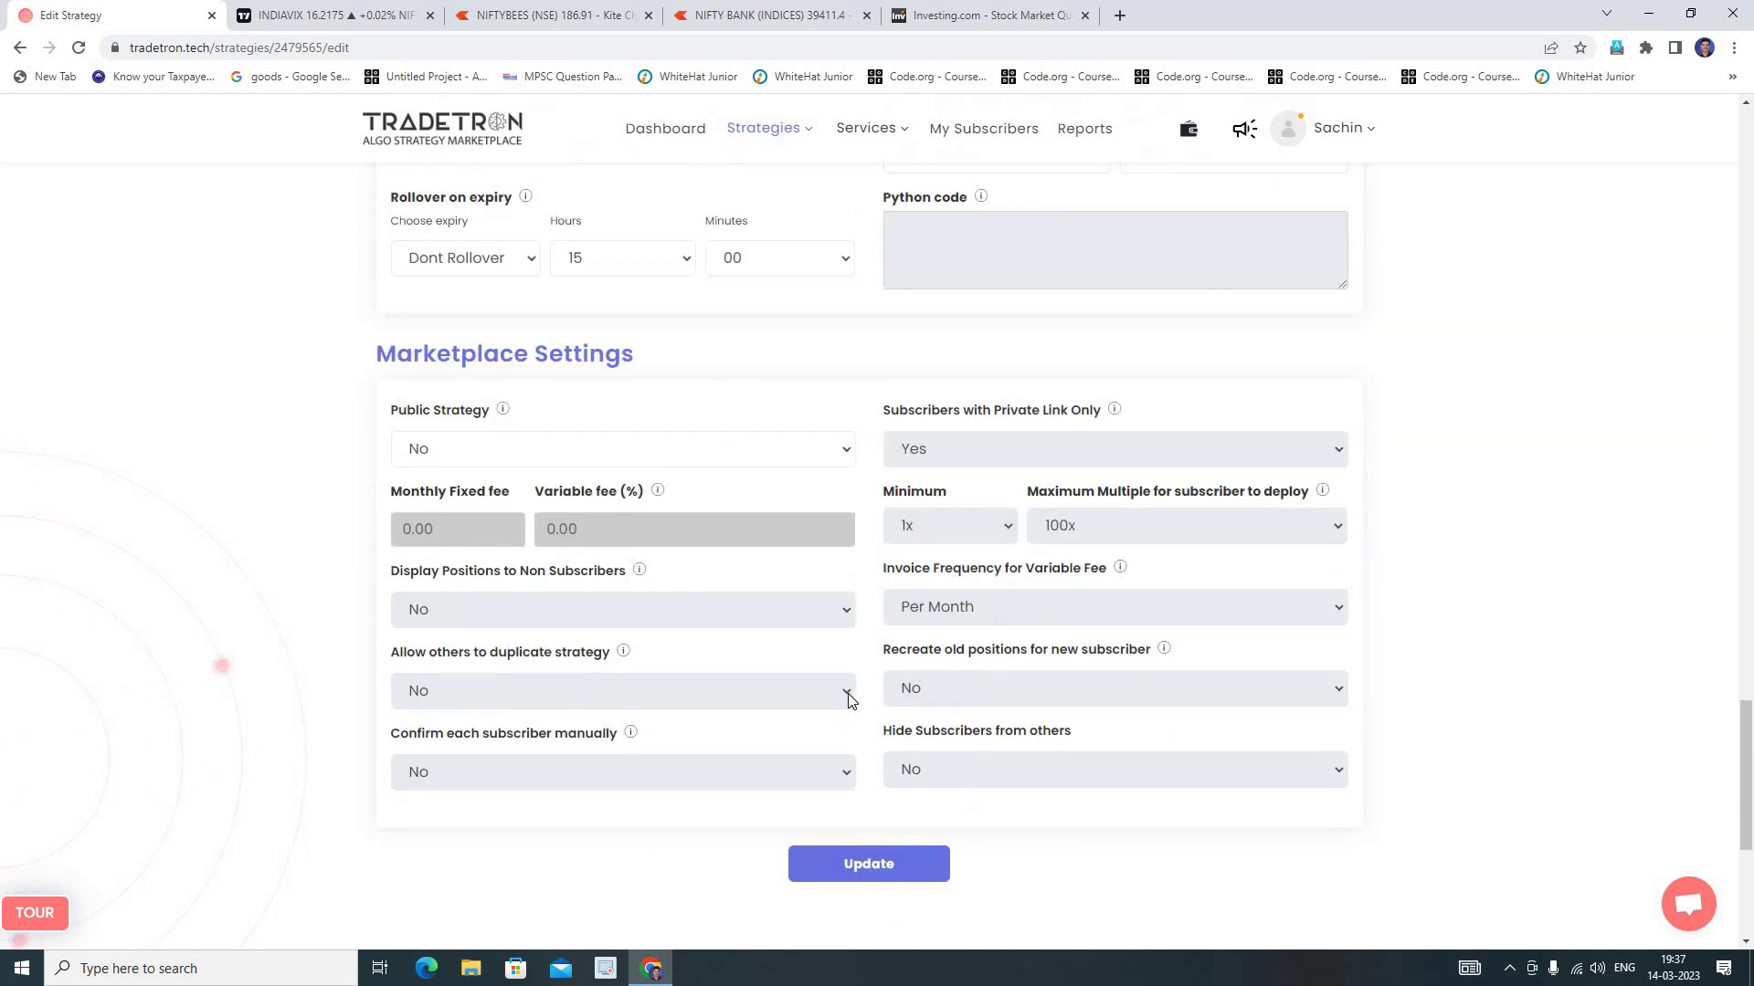
click(831, 878)
click(971, 655)
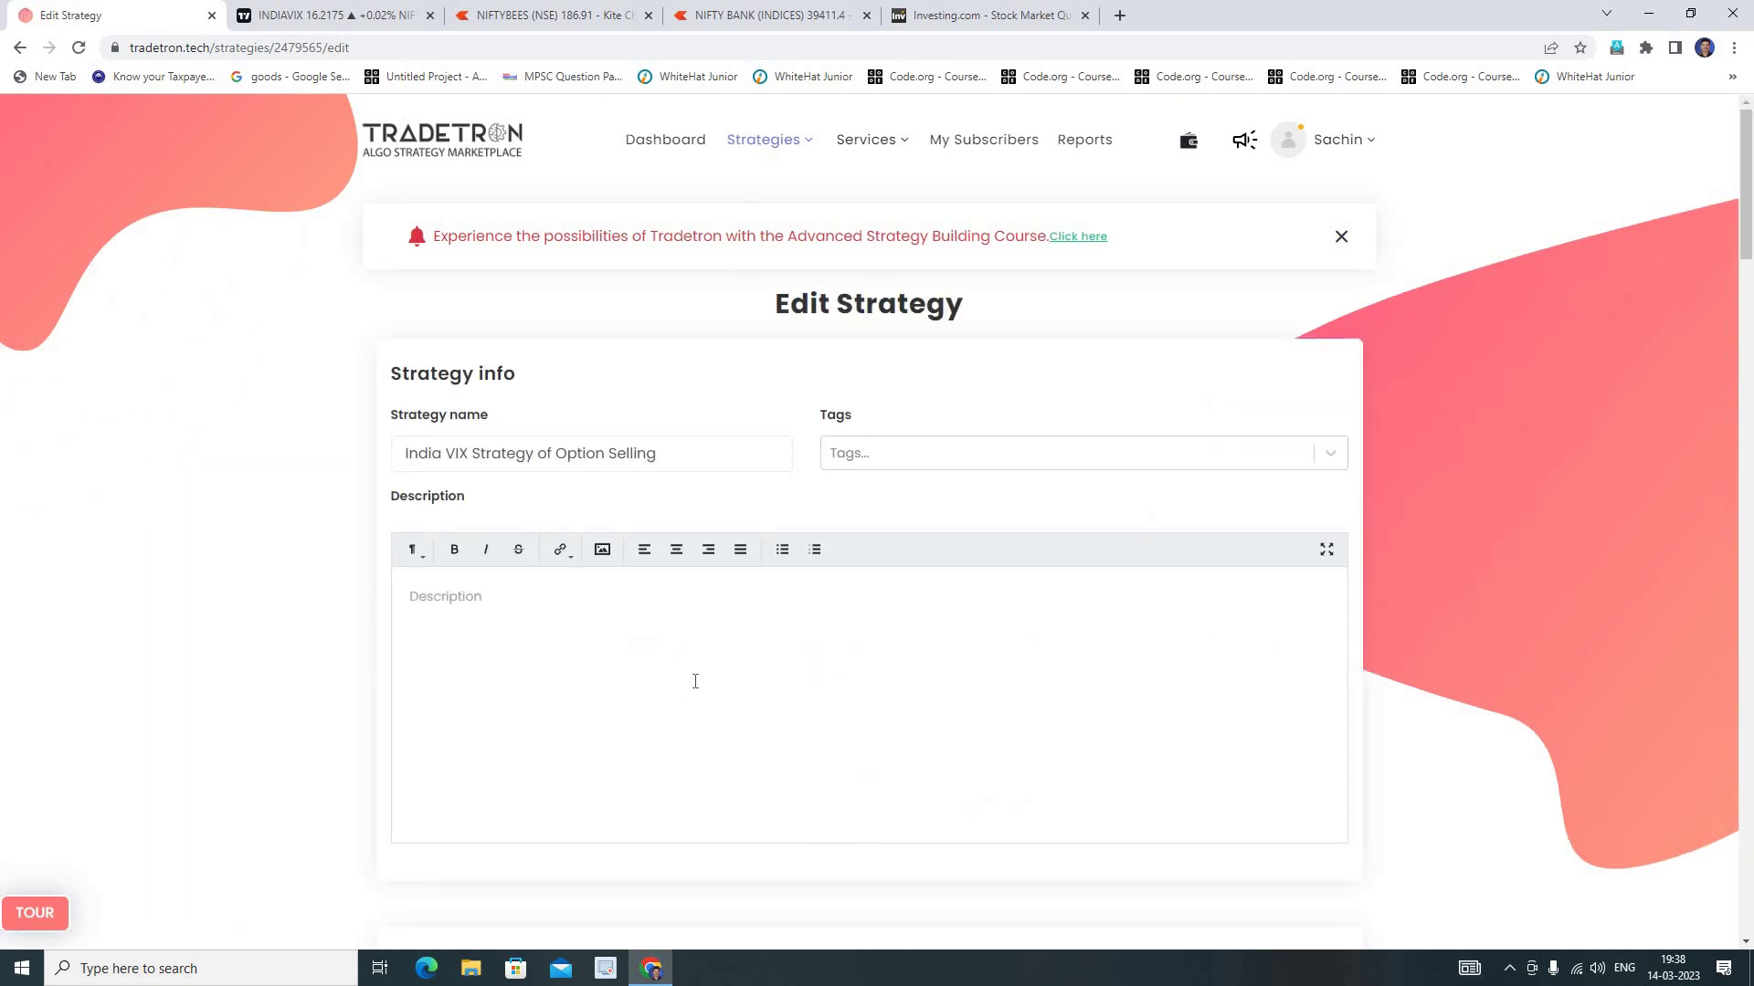
Review the whole strategy, examining the set entries, Universal section, Advanced Settings and Marketplace Settings.
scroll(695, 682, down, 5)
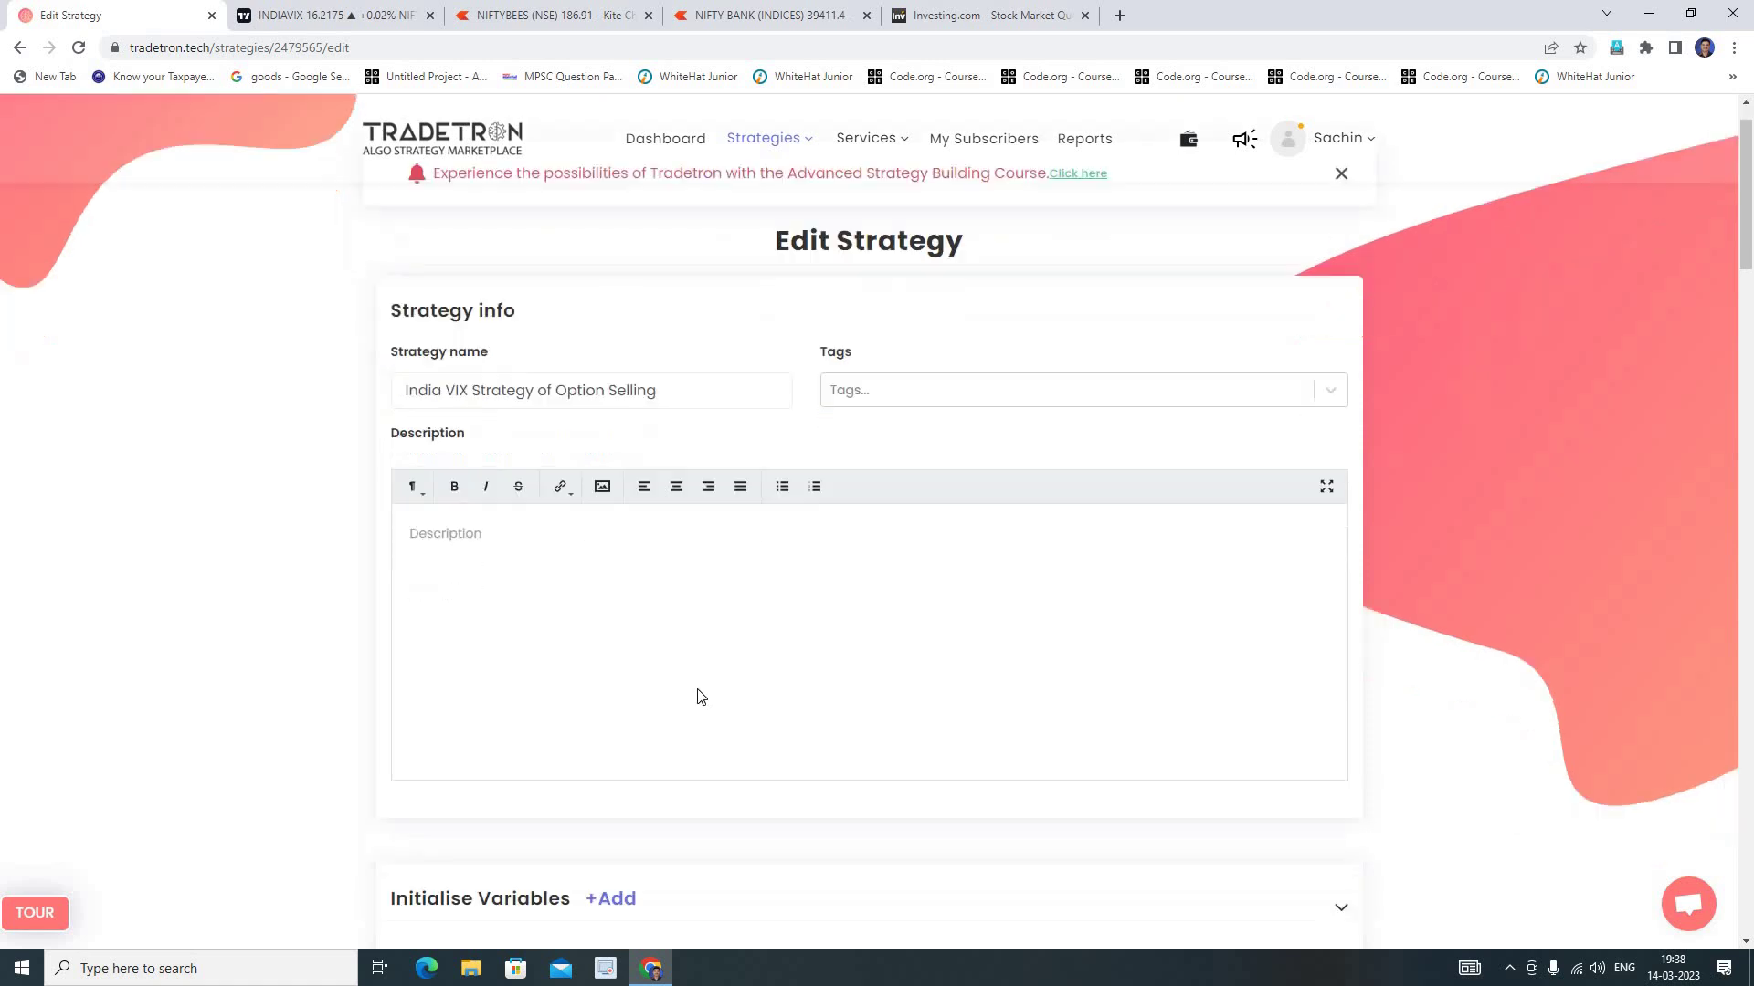
scroll(698, 687, down, 2)
scroll(782, 768, down, 5)
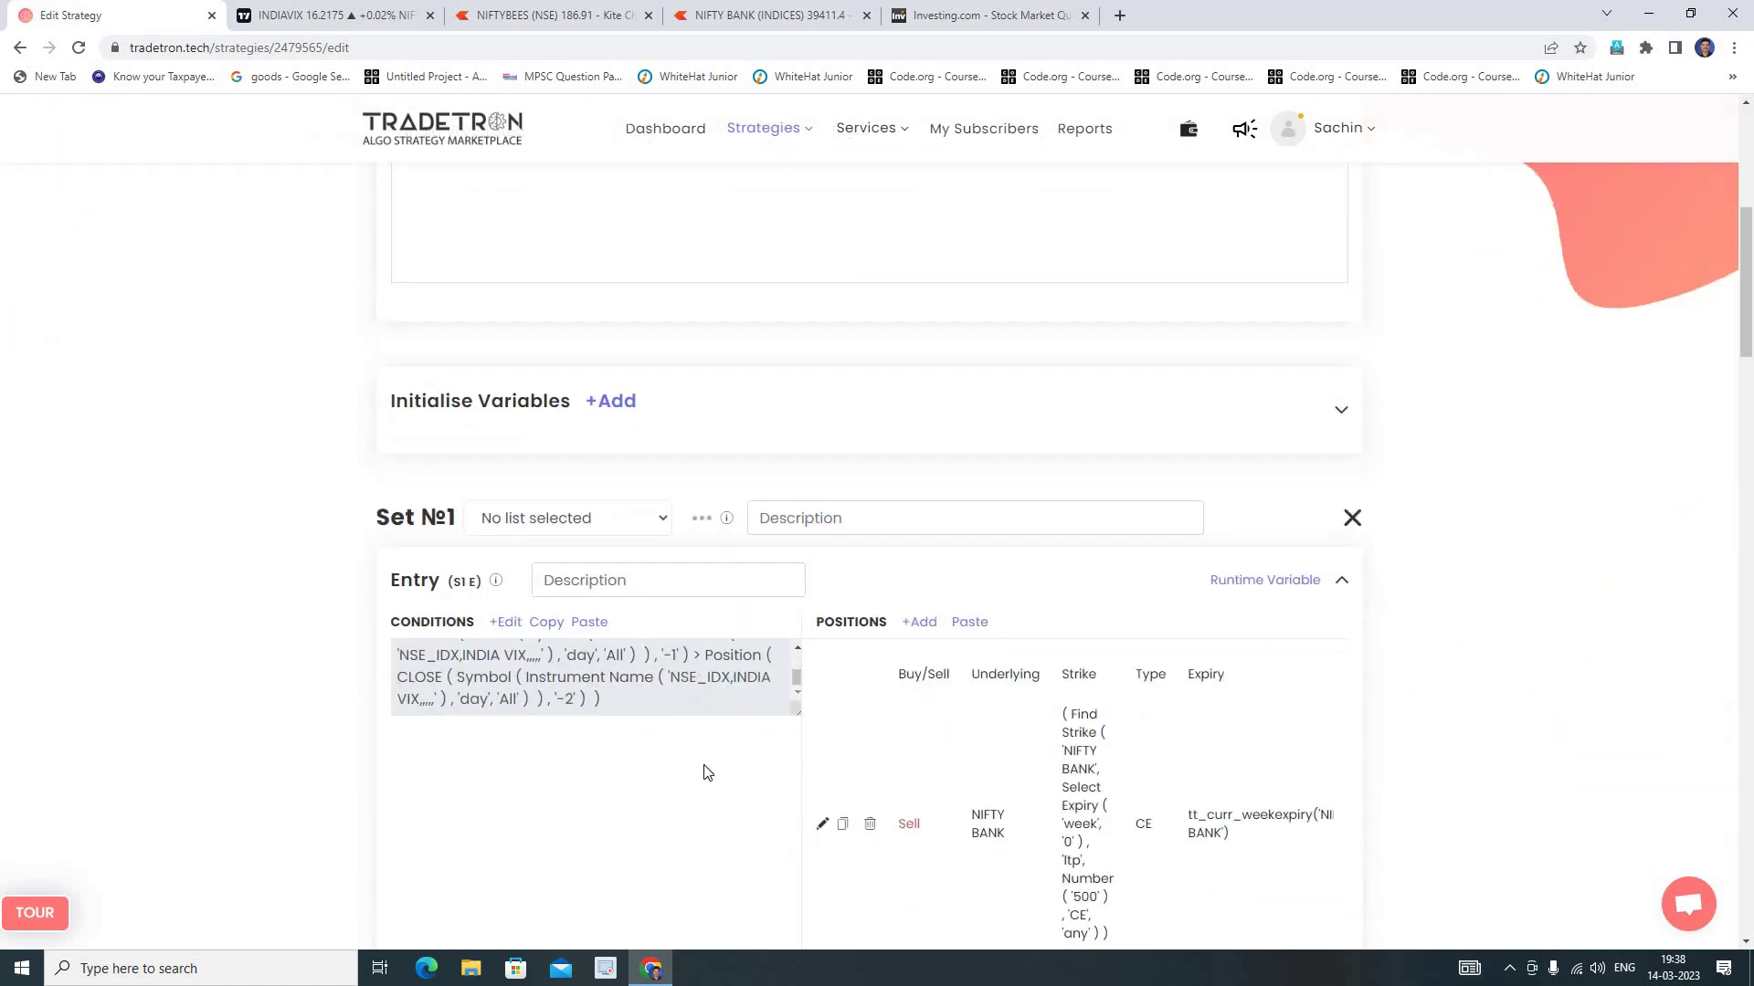
scroll(702, 749, down, 13)
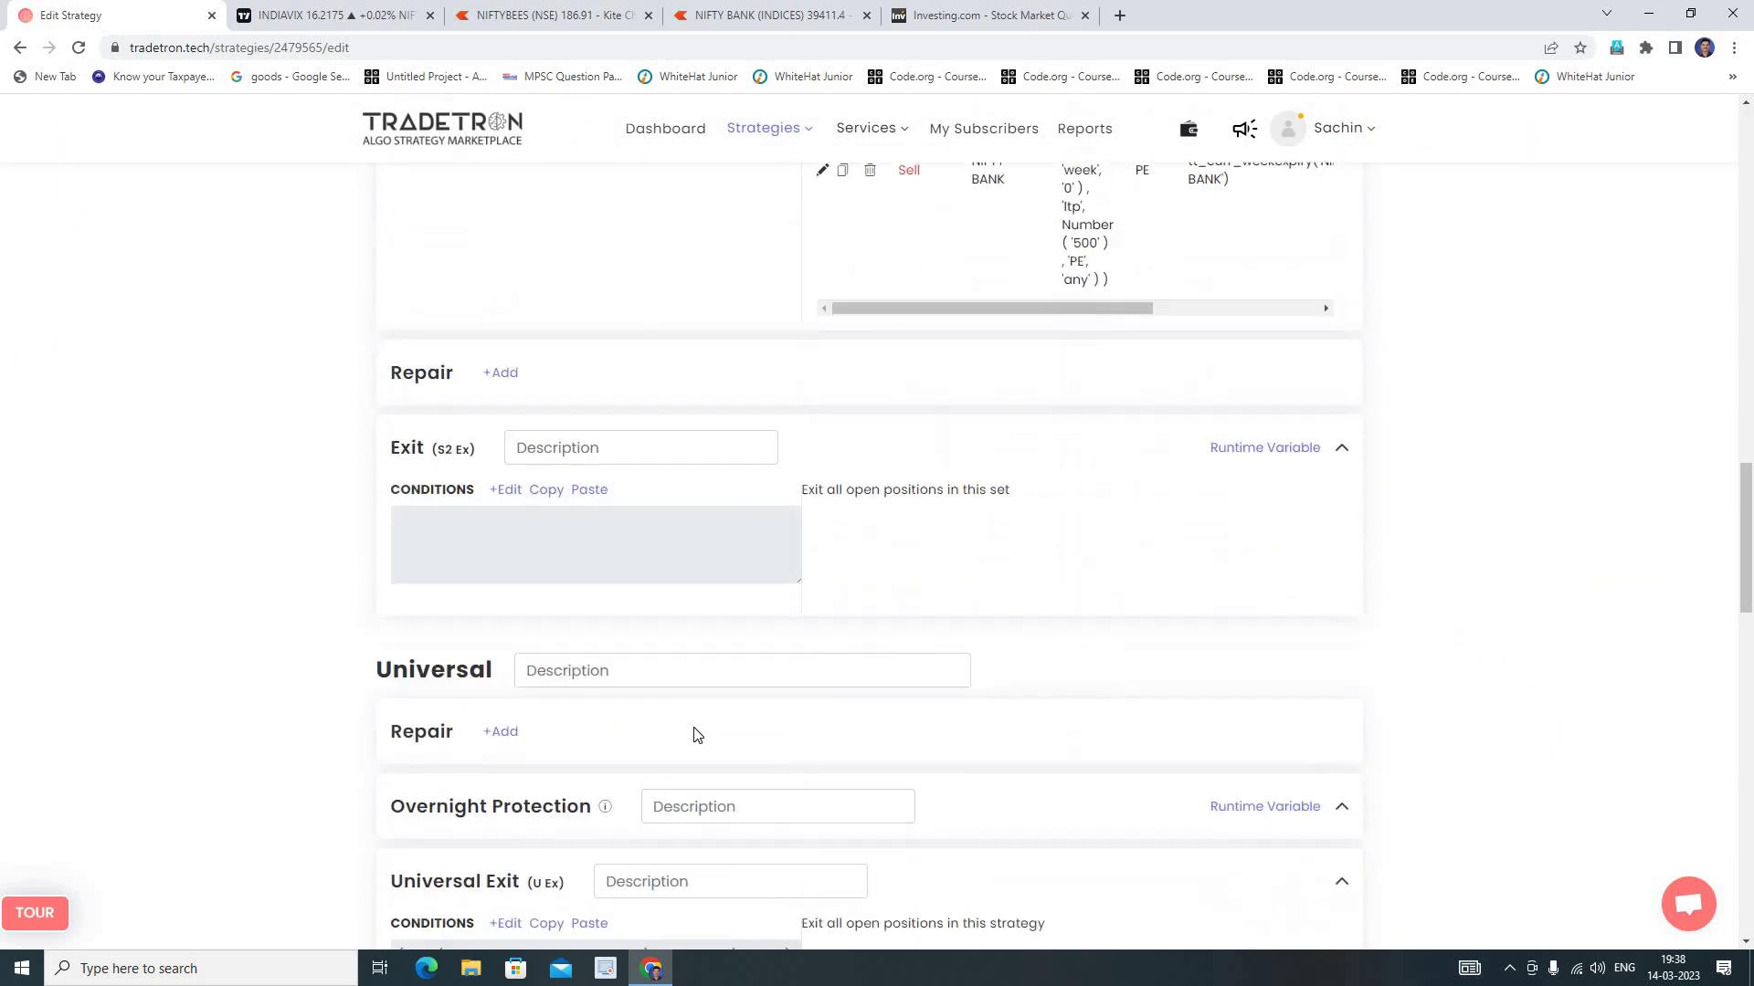
scroll(683, 730, down, 5)
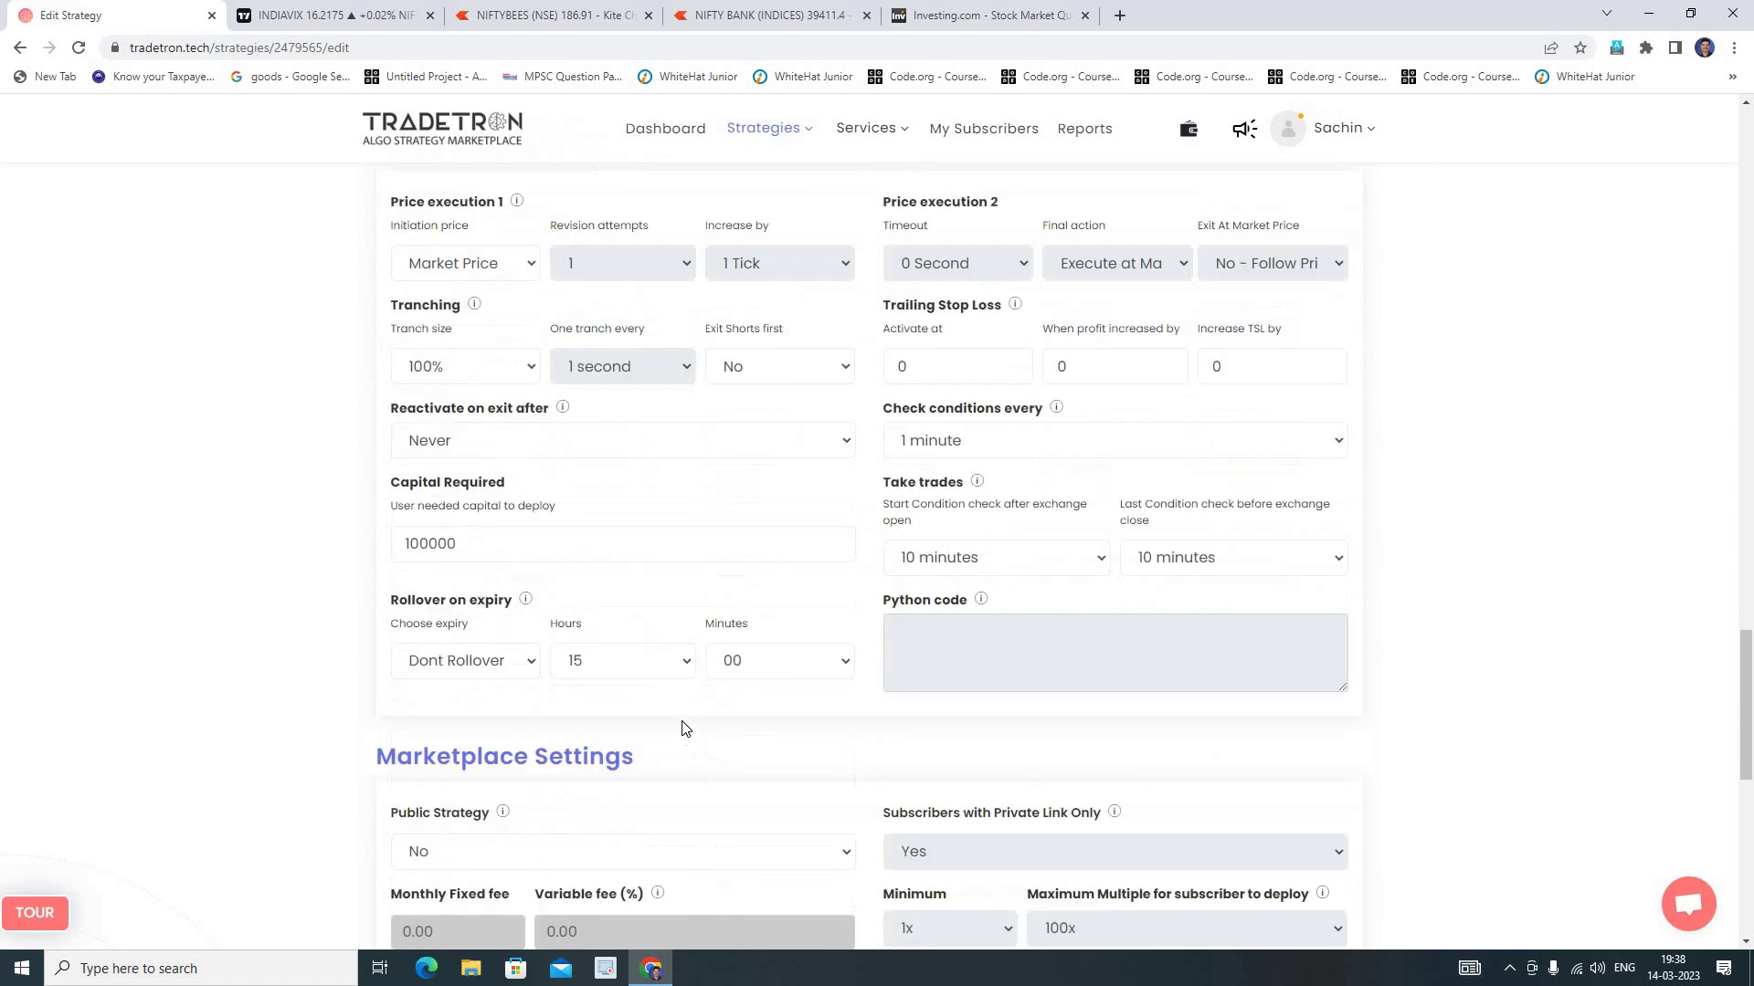
scroll(683, 727, up, 2)
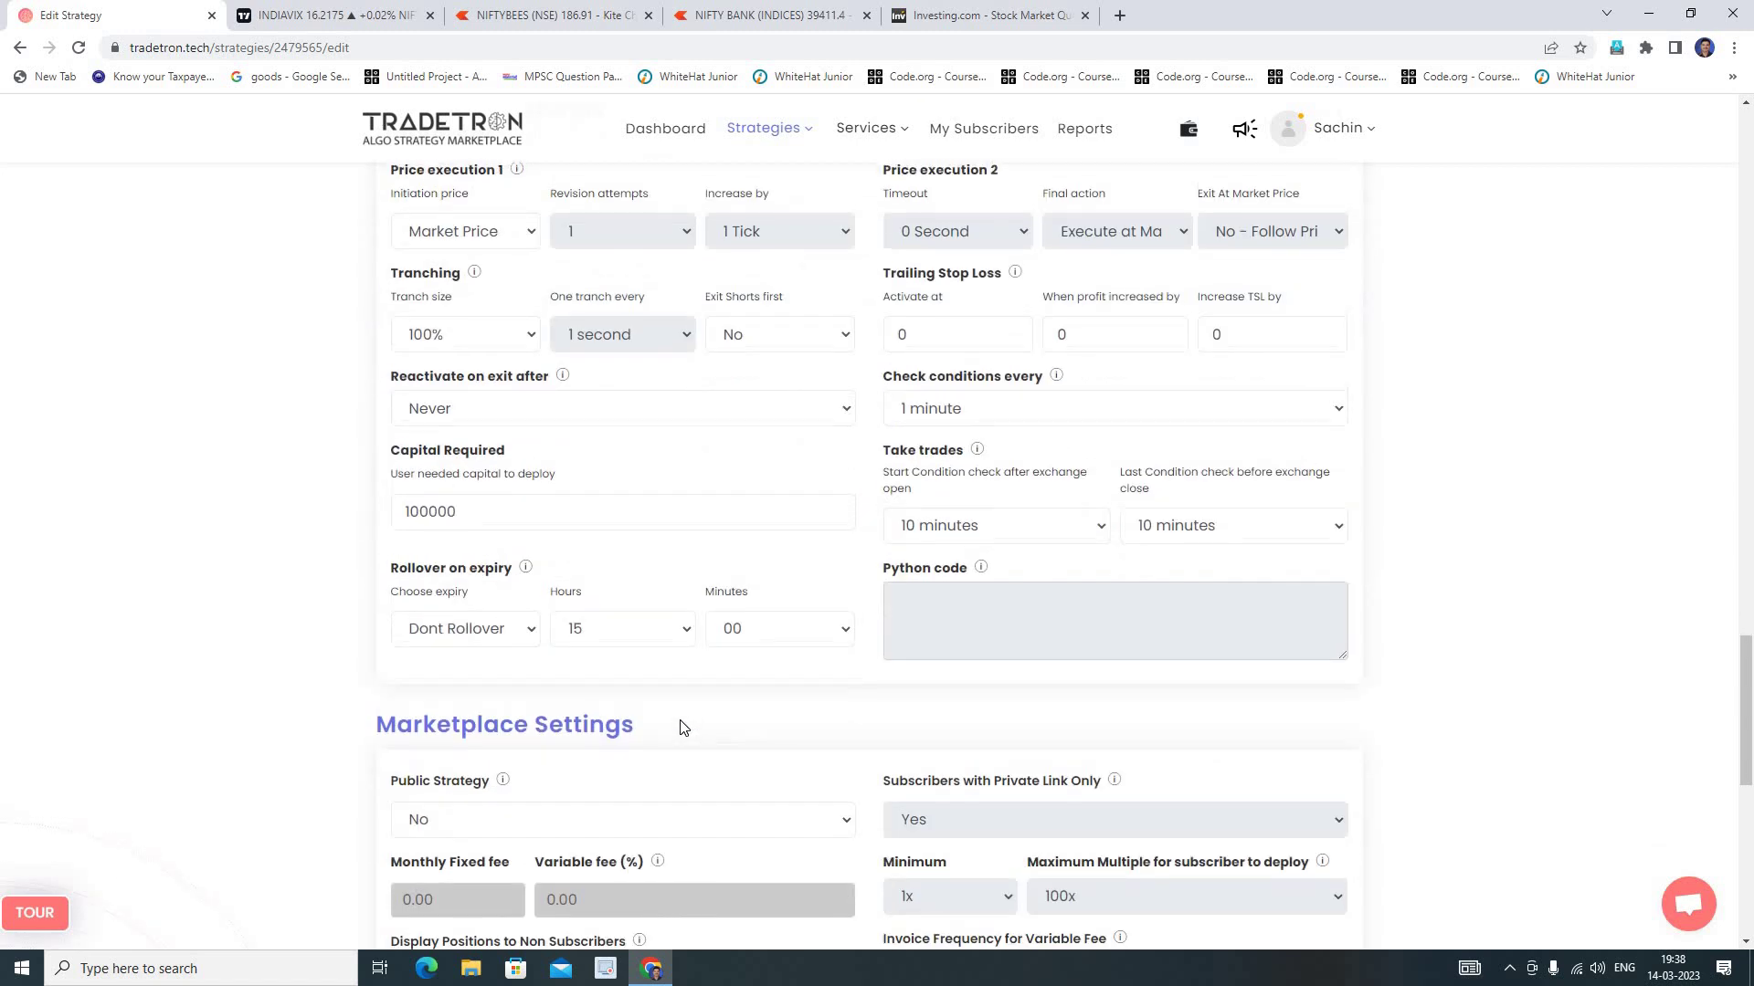
scroll(673, 735, down, 6)
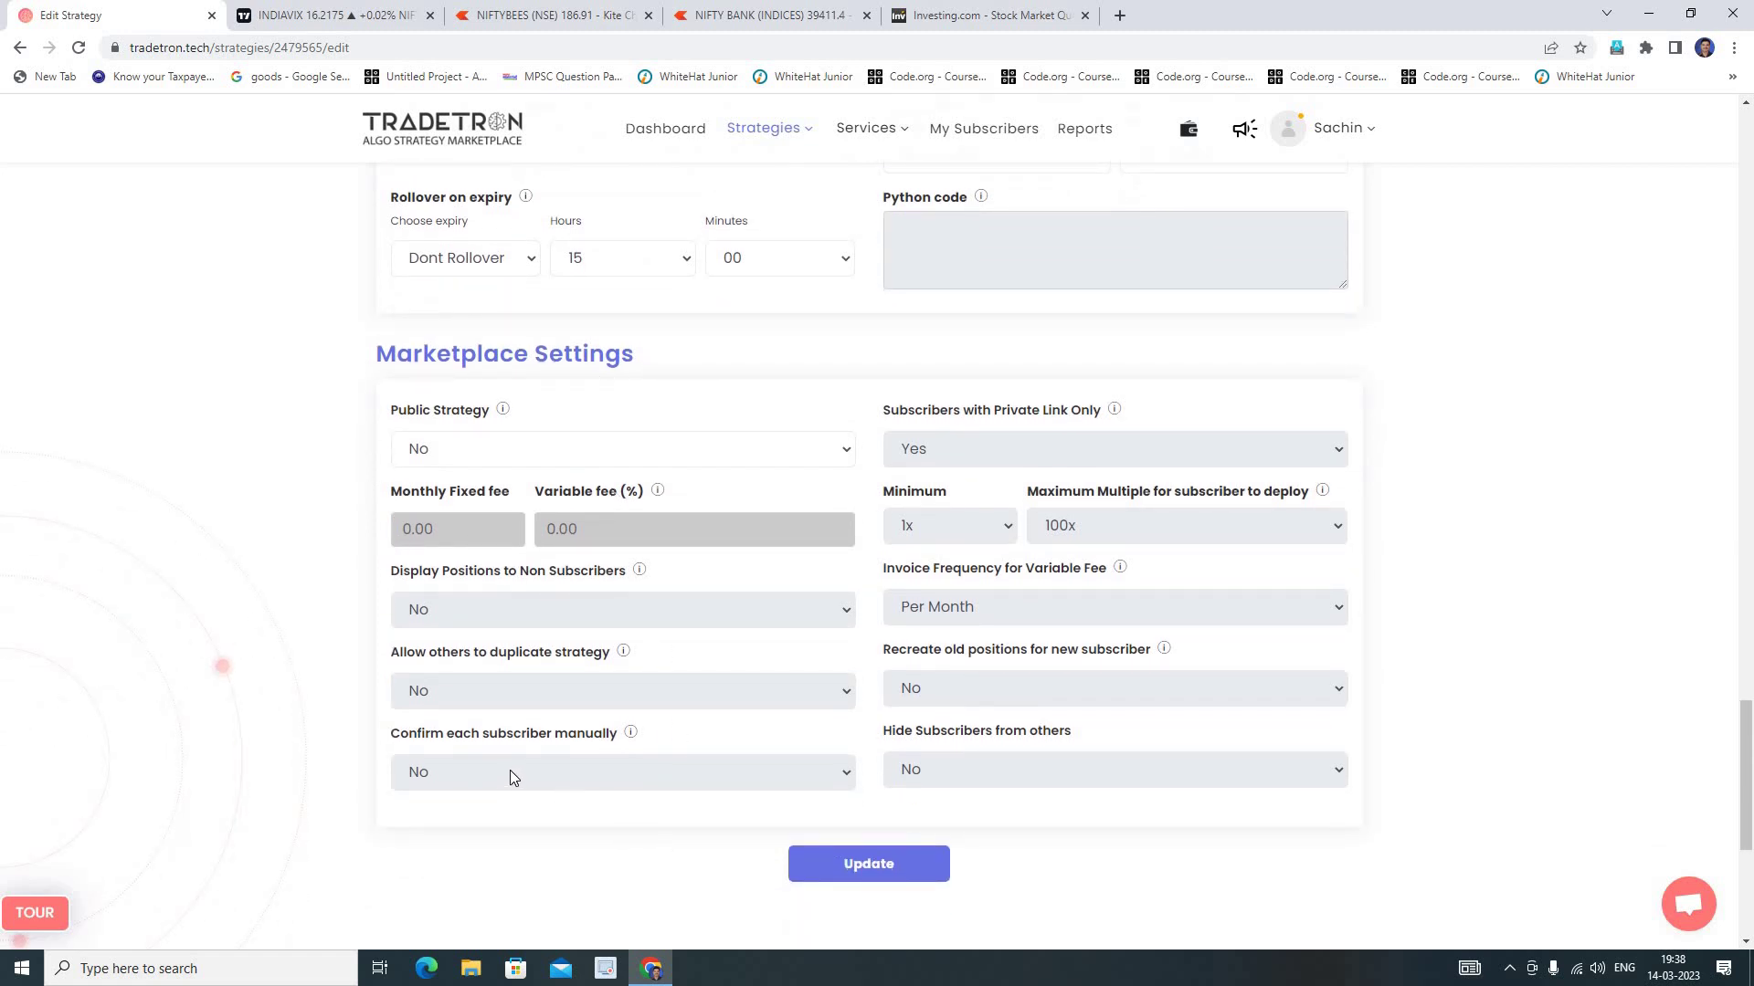
scroll(501, 736, up, 1)
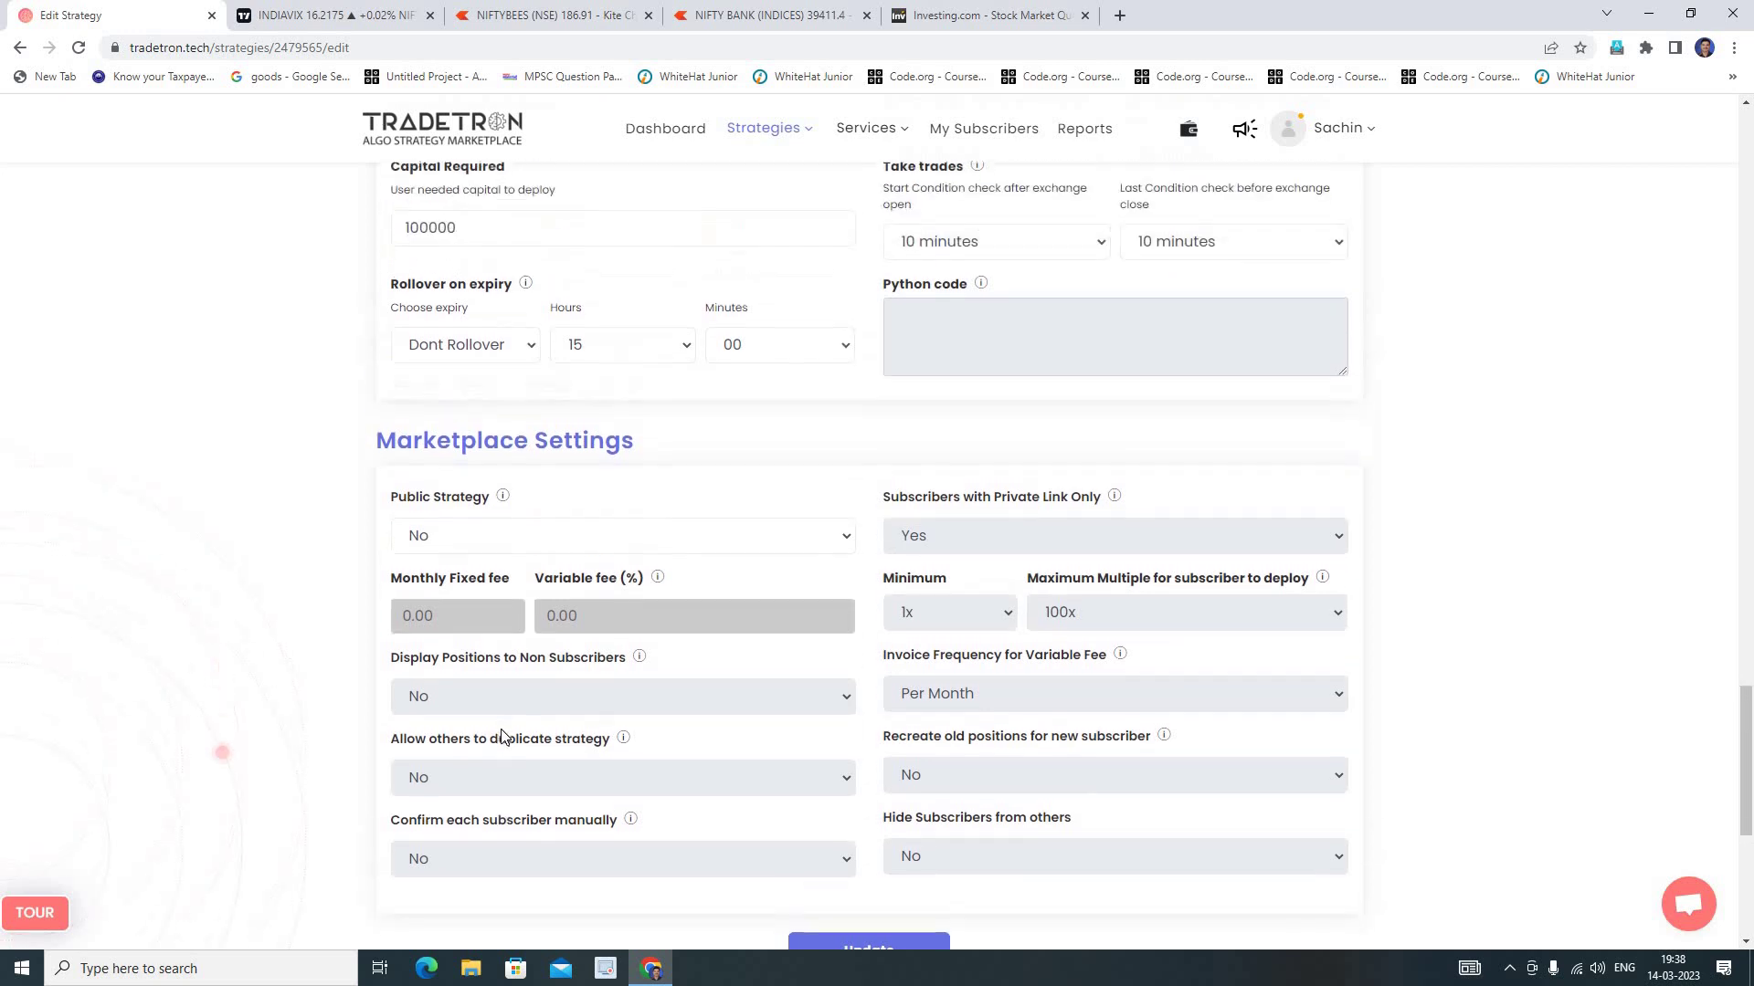
scroll(501, 735, down, 1)
scroll(500, 735, up, 1)
scroll(500, 736, up, 4)
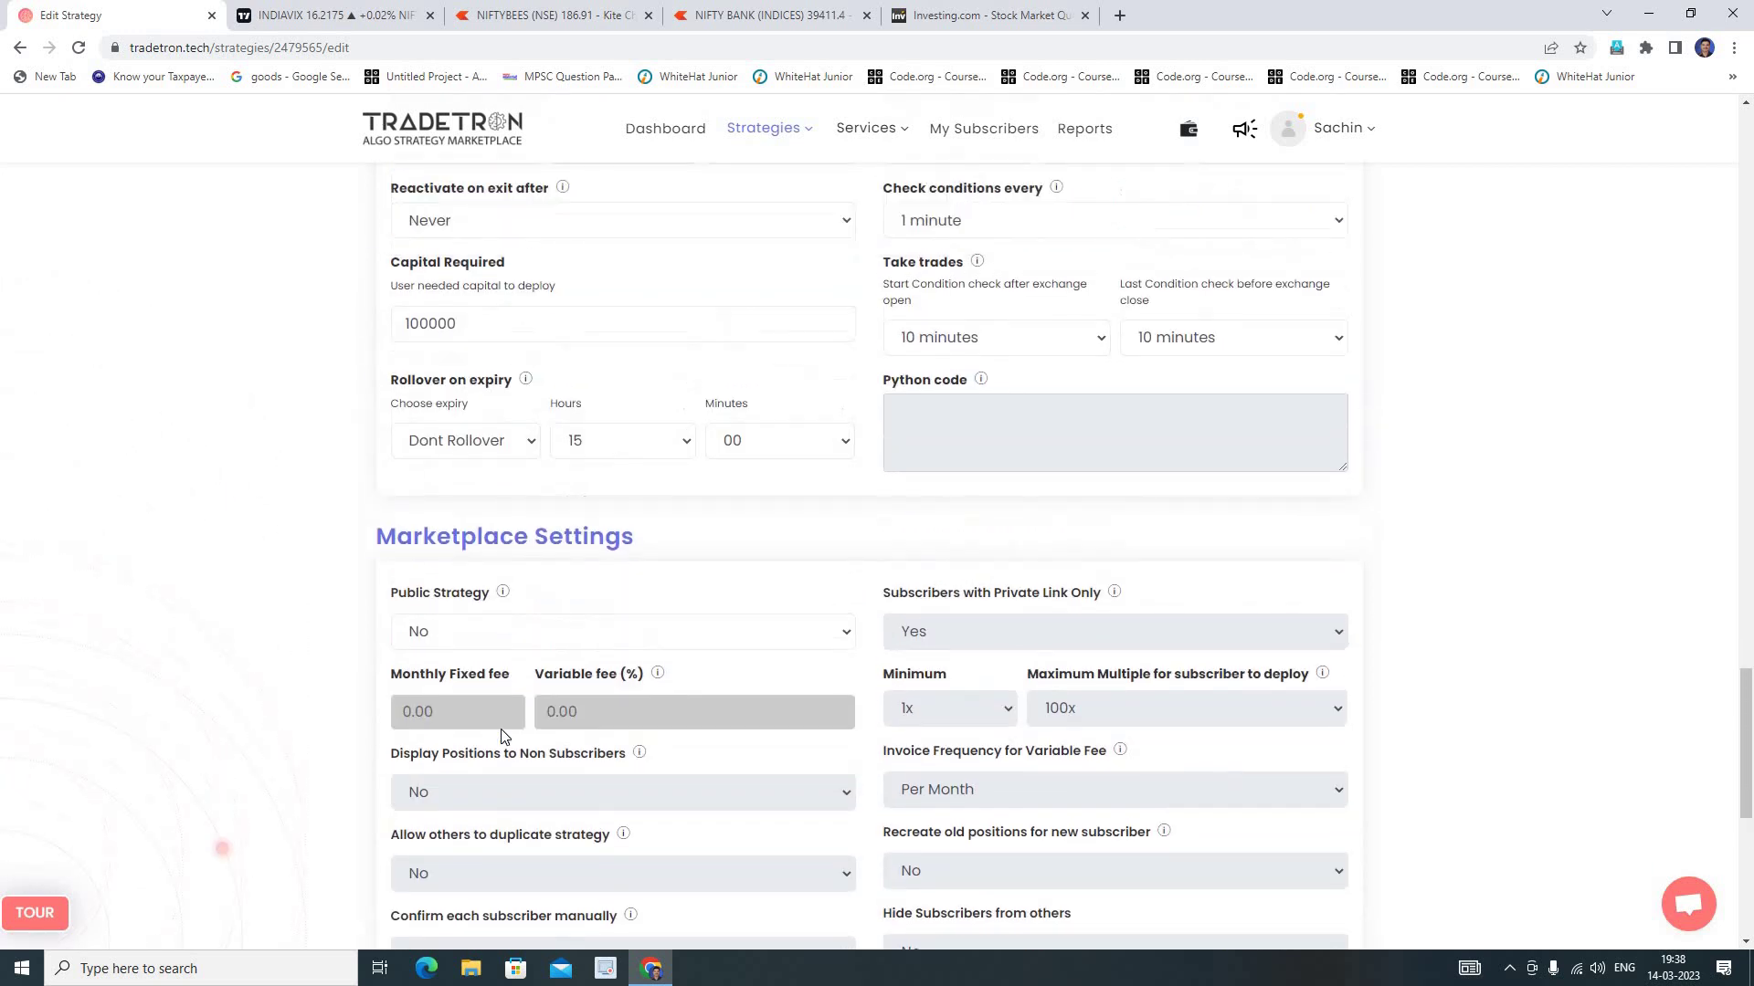
scroll(501, 736, down, 1)
scroll(501, 735, up, 5)
scroll(500, 736, up, 9)
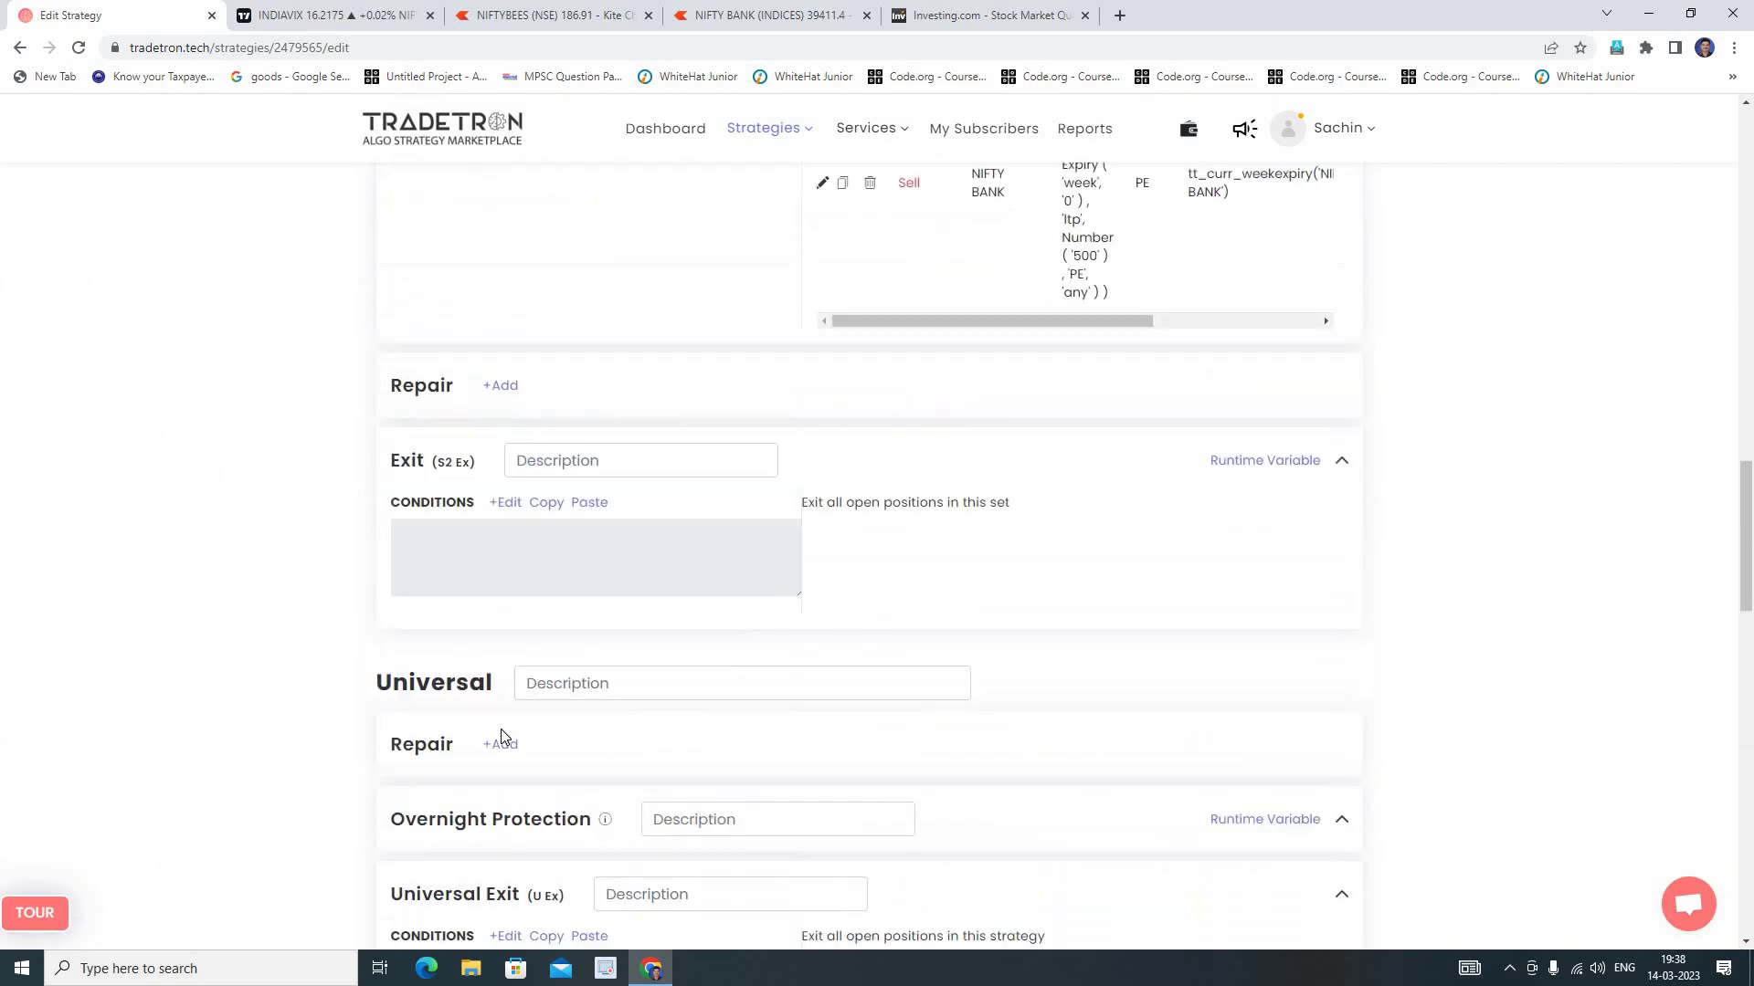
Recheck the entries and exits of both sets, the Universal Exit and the settings, then update the strategy and dismiss the confirmation.
scroll(501, 736, up, 5)
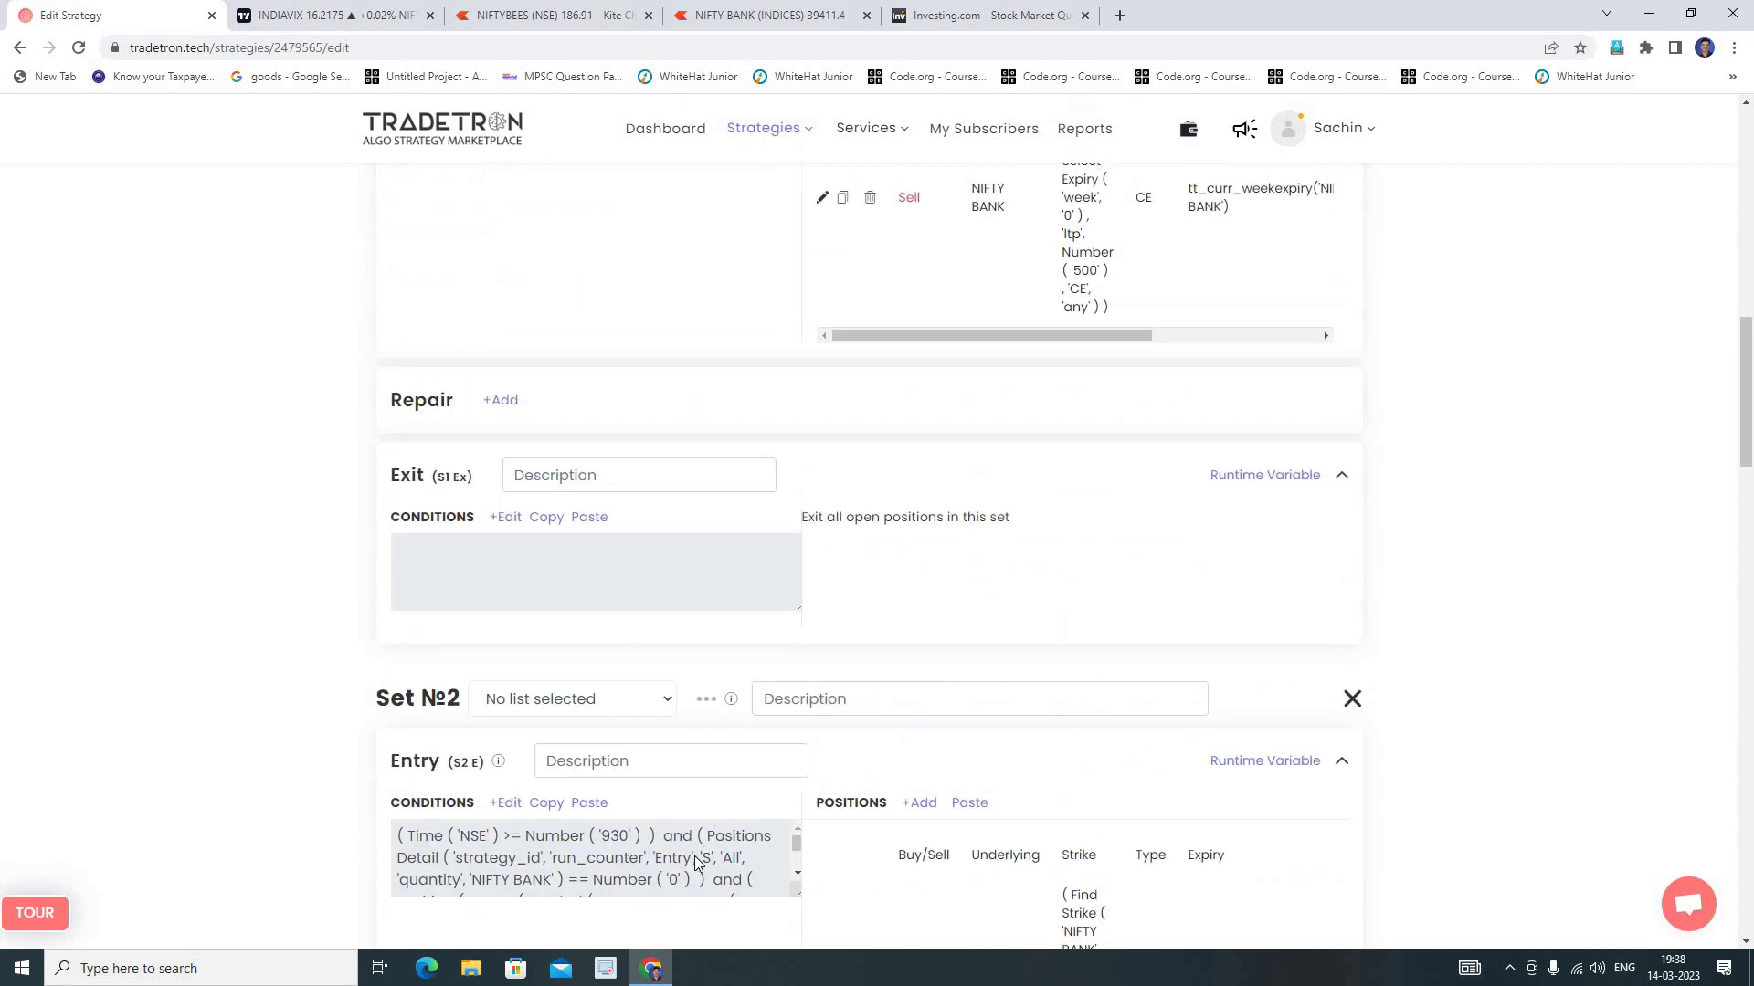
scroll(696, 863, up, 5)
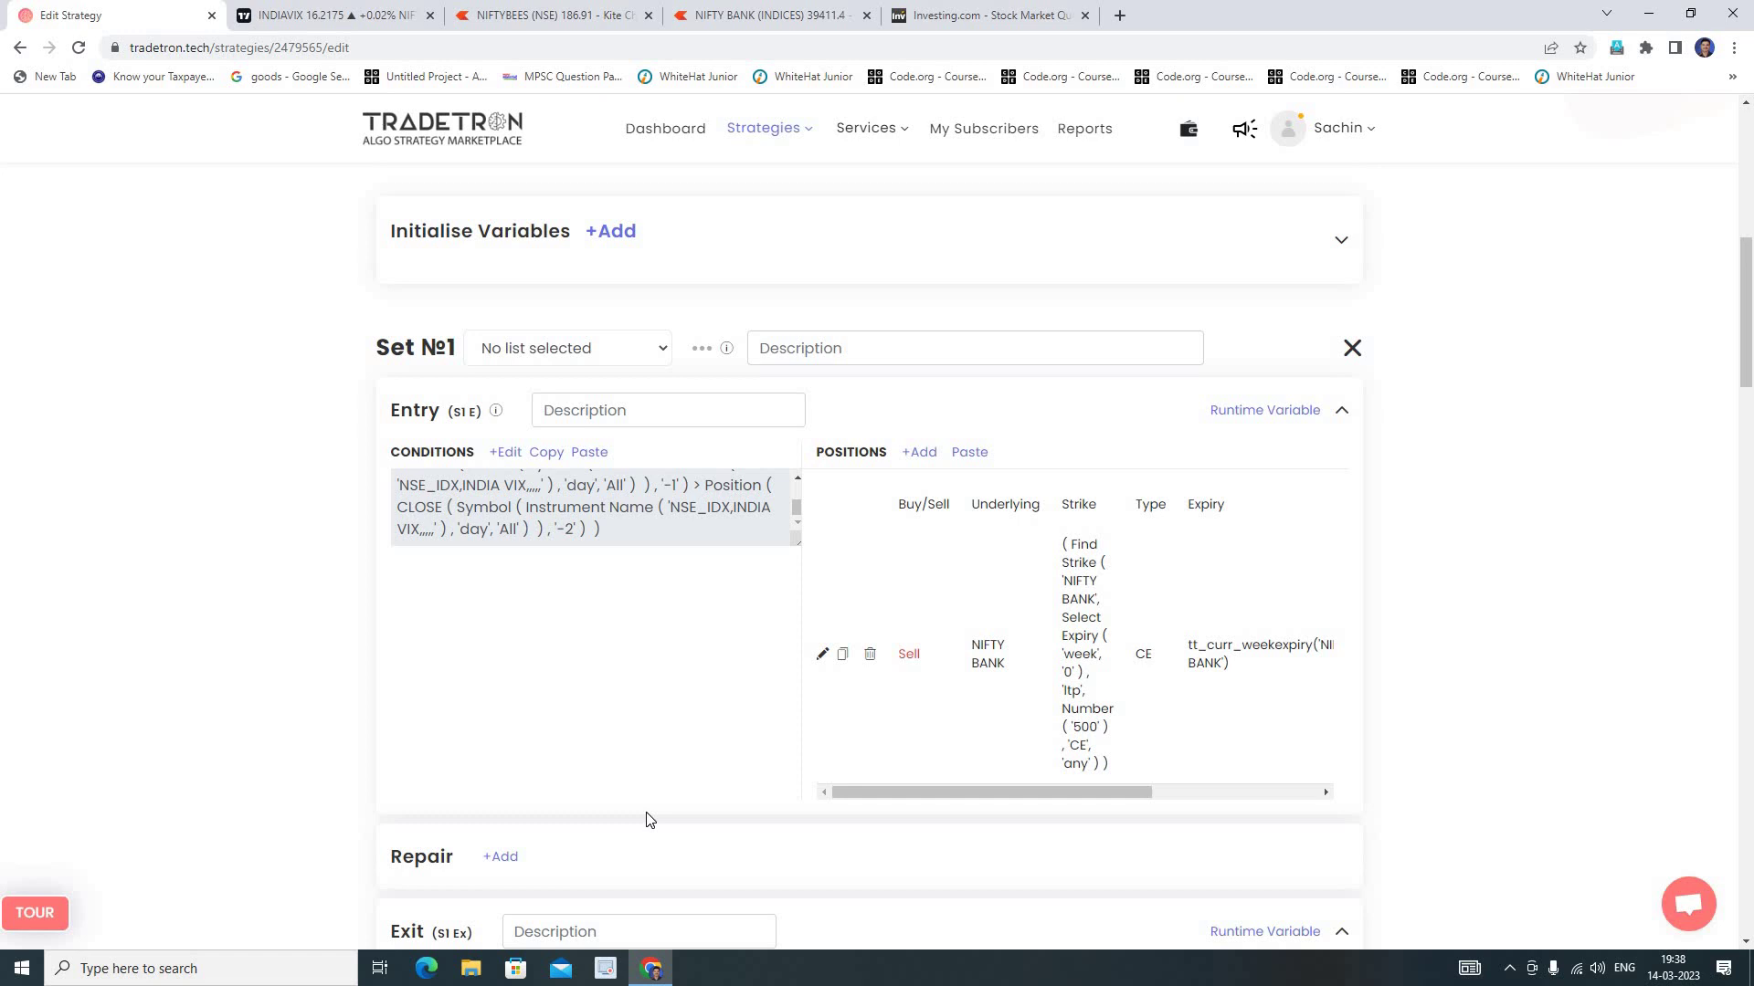
scroll(649, 820, down, 5)
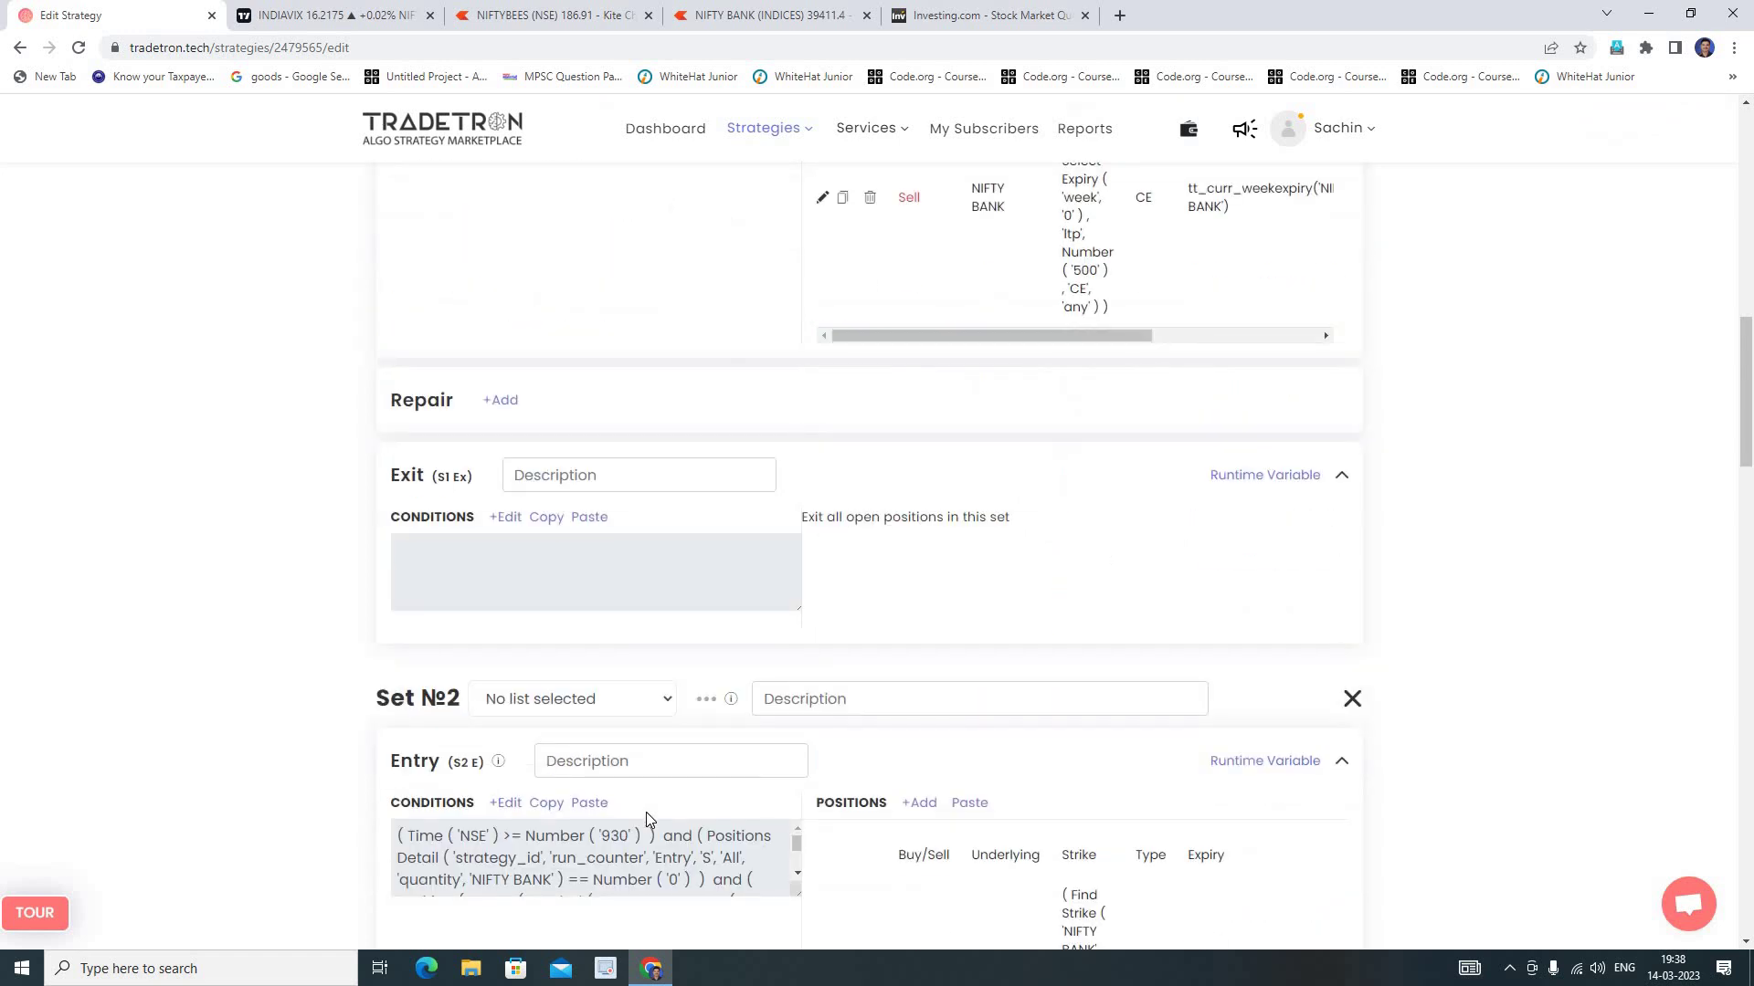
scroll(645, 813, down, 5)
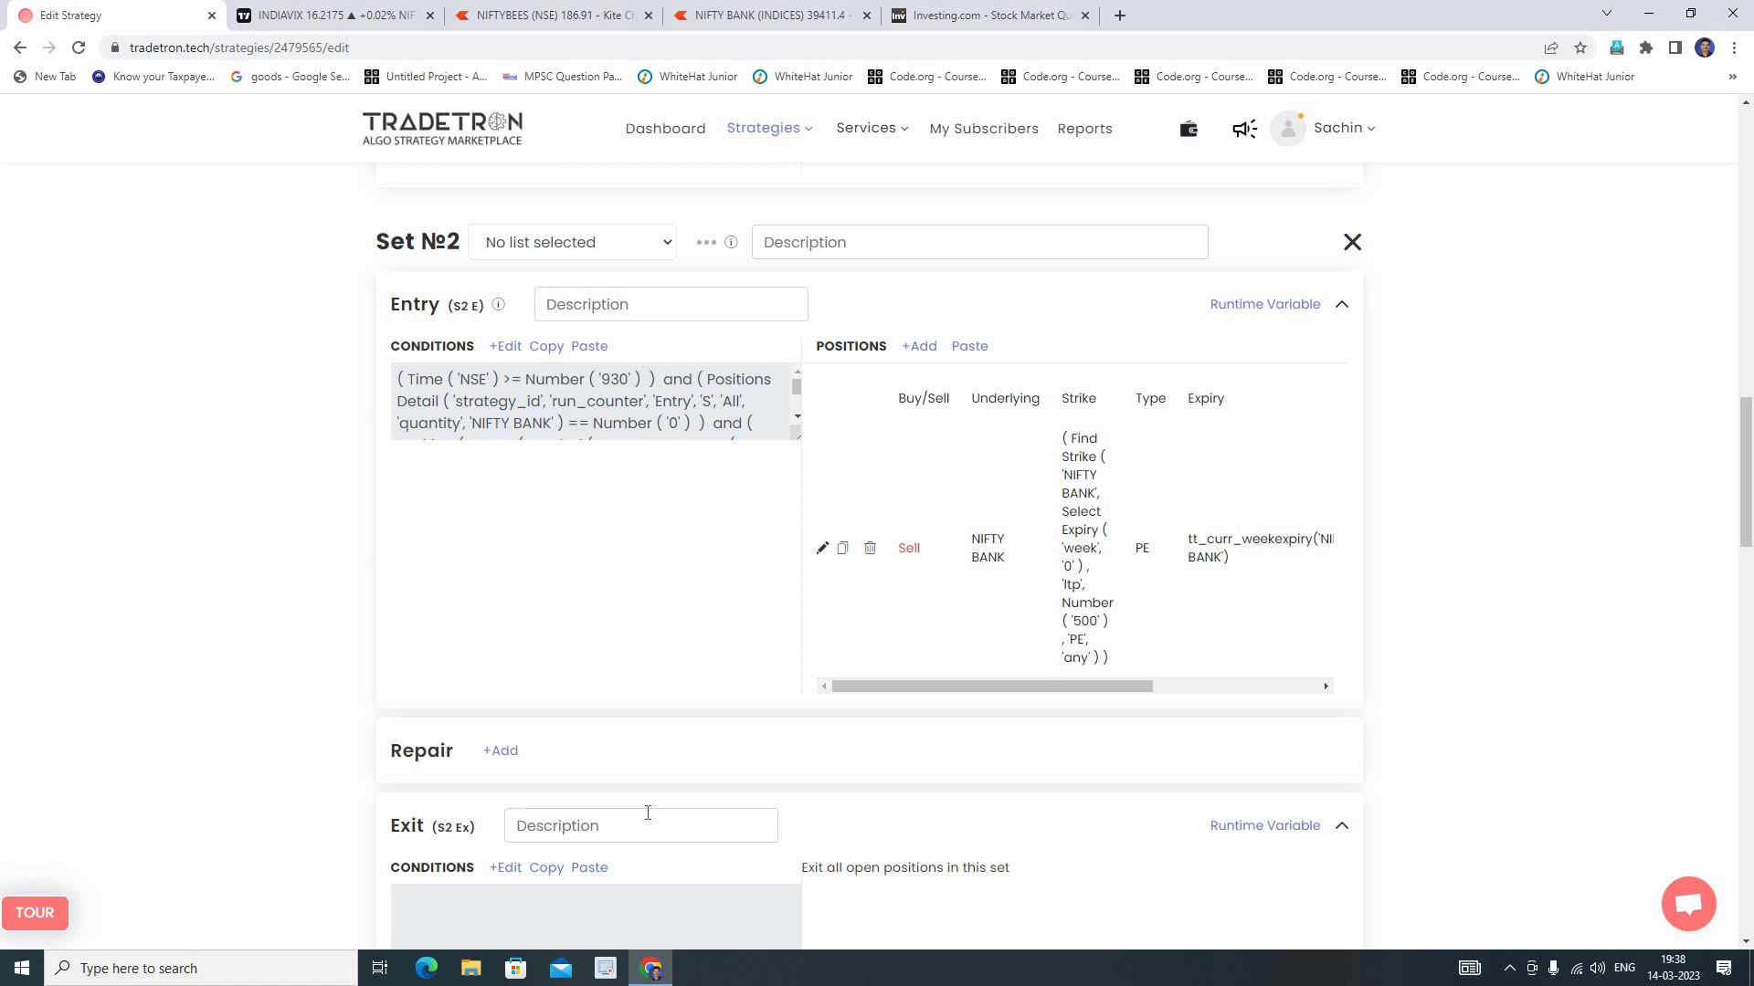
scroll(647, 812, down, 5)
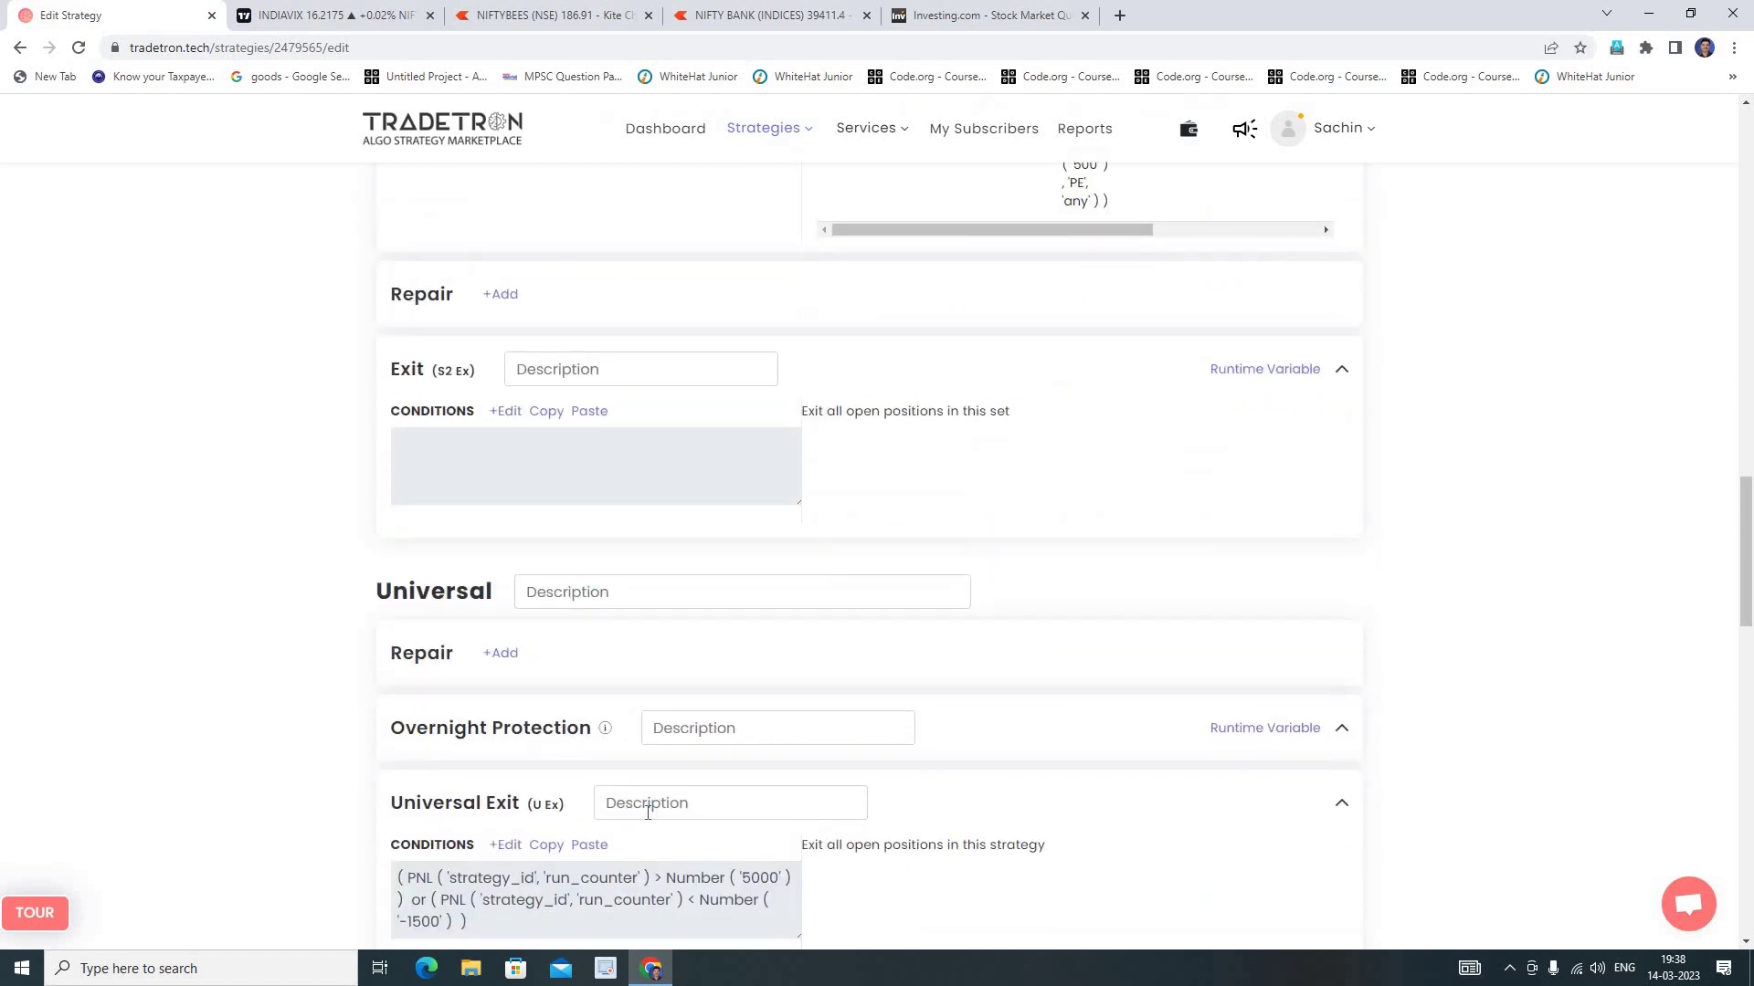
scroll(648, 812, down, 5)
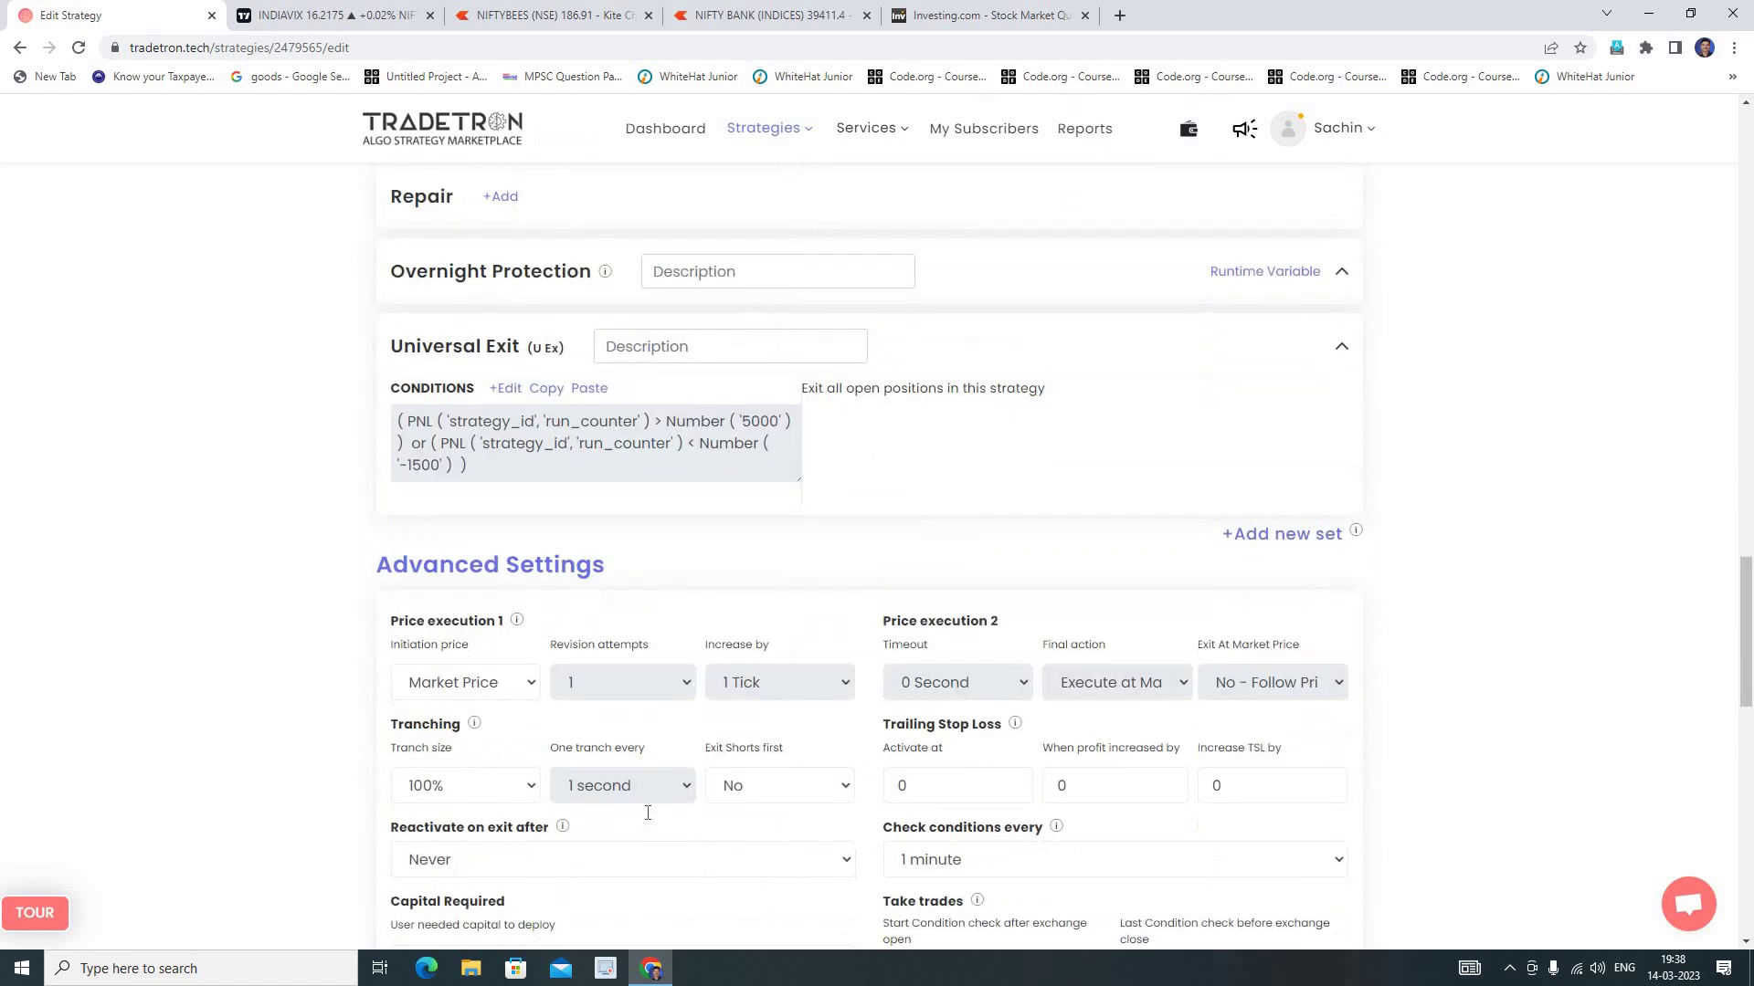
scroll(648, 815, down, 7)
scroll(647, 818, down, 3)
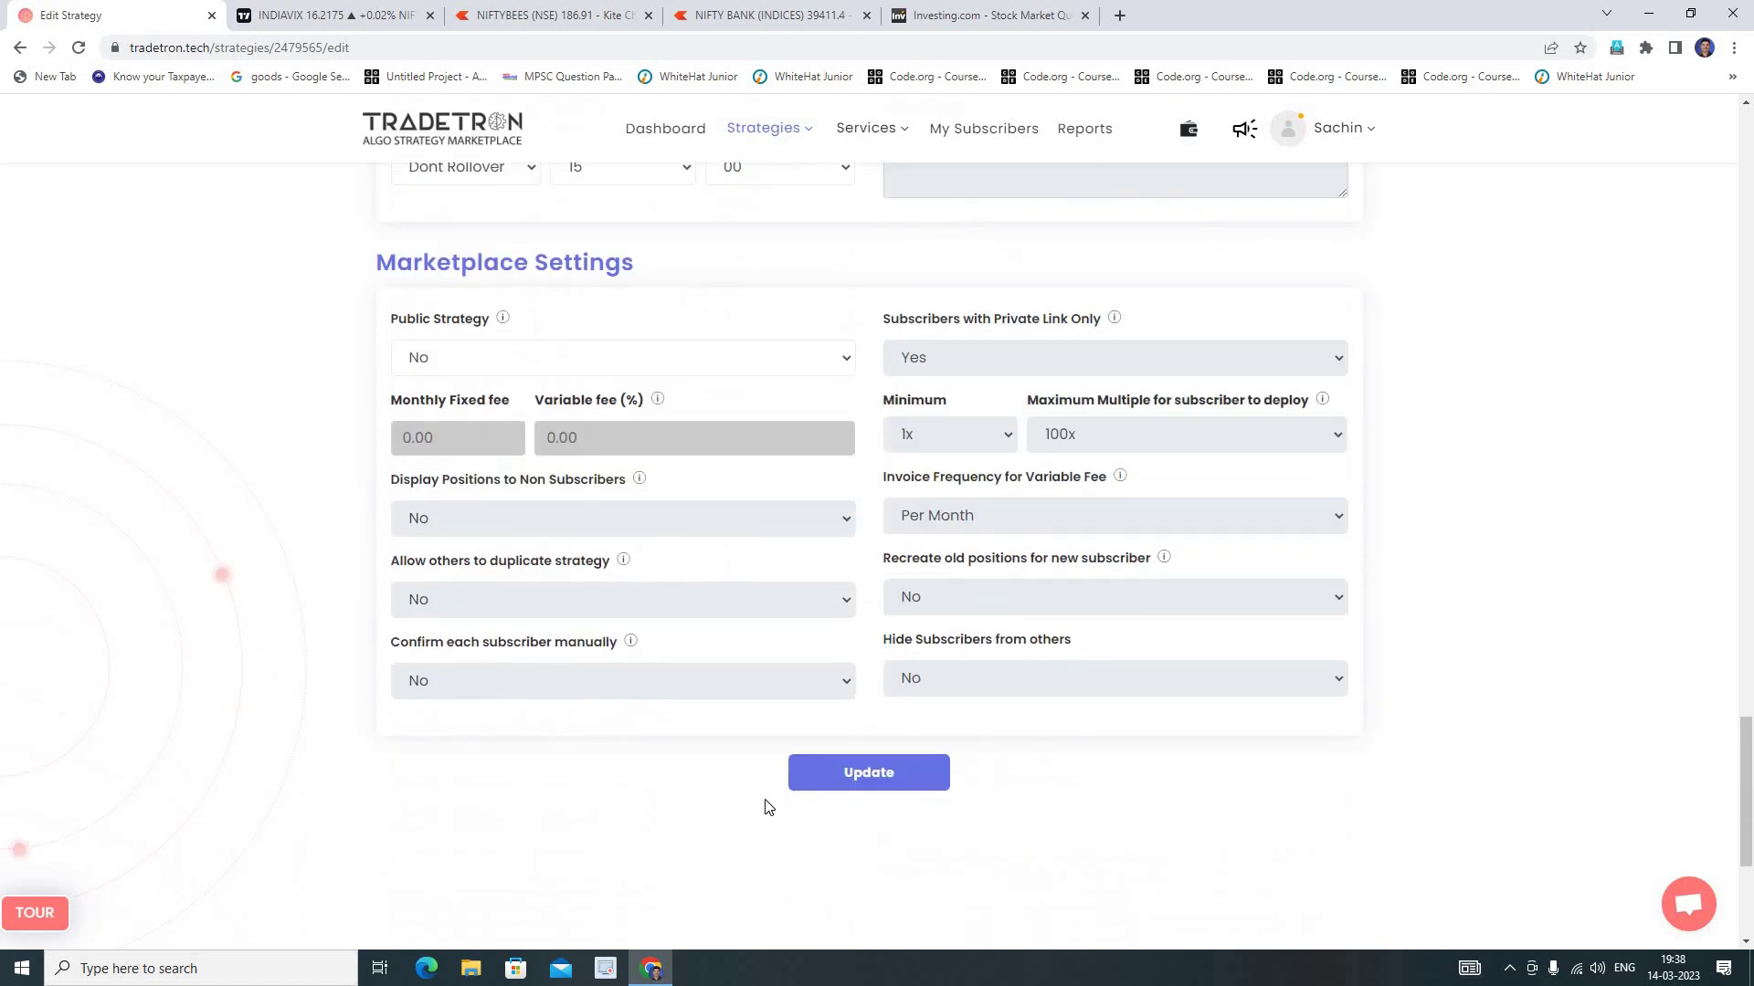
click(819, 788)
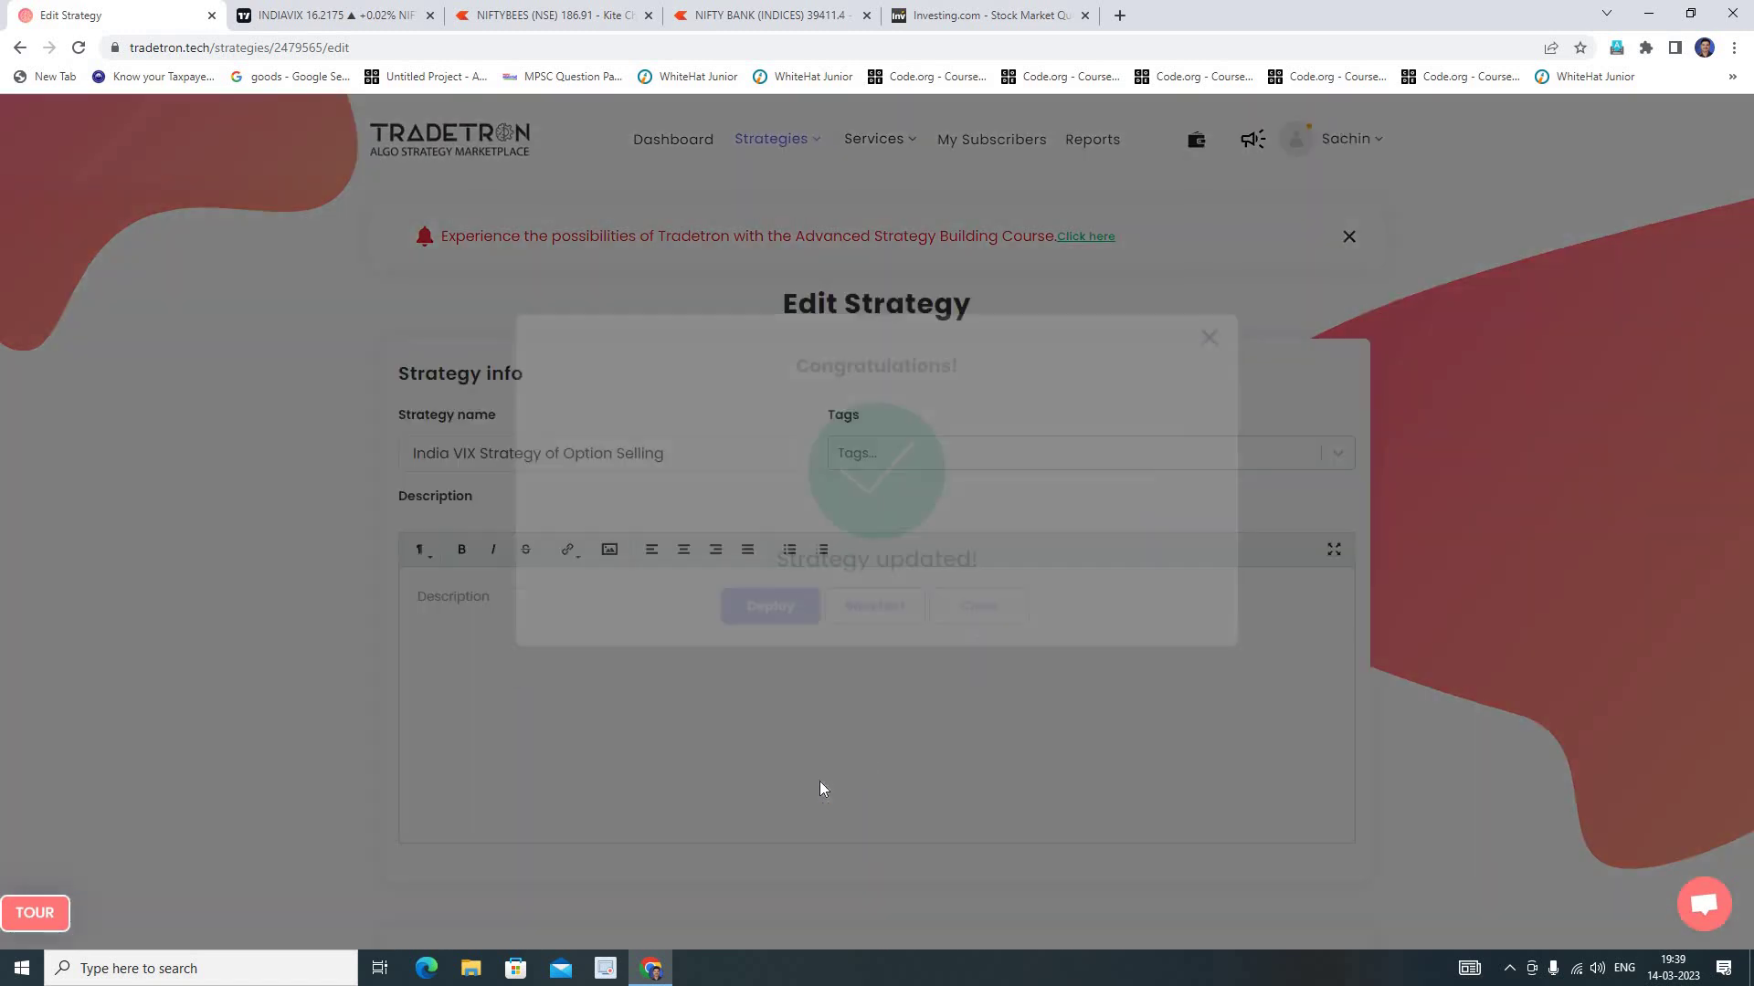
click(970, 649)
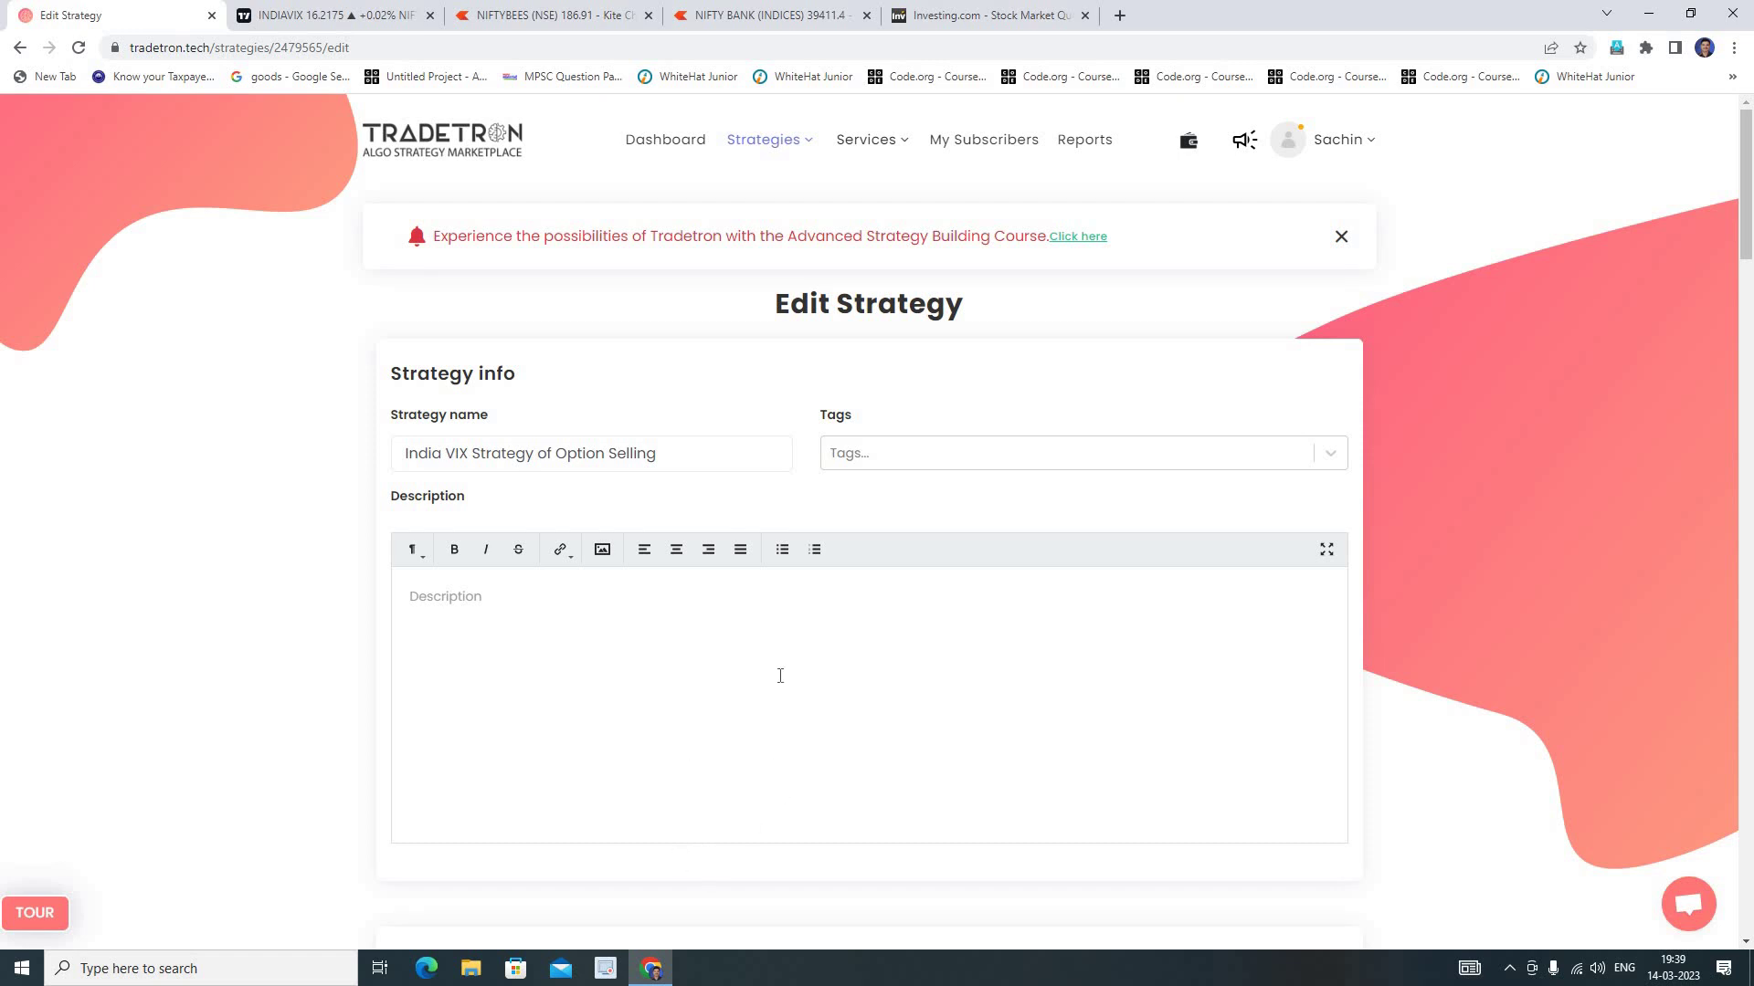
Update the India VIX option selling strategy again and close the confirmation without deploying or backtesting it.
scroll(834, 756, down, 10)
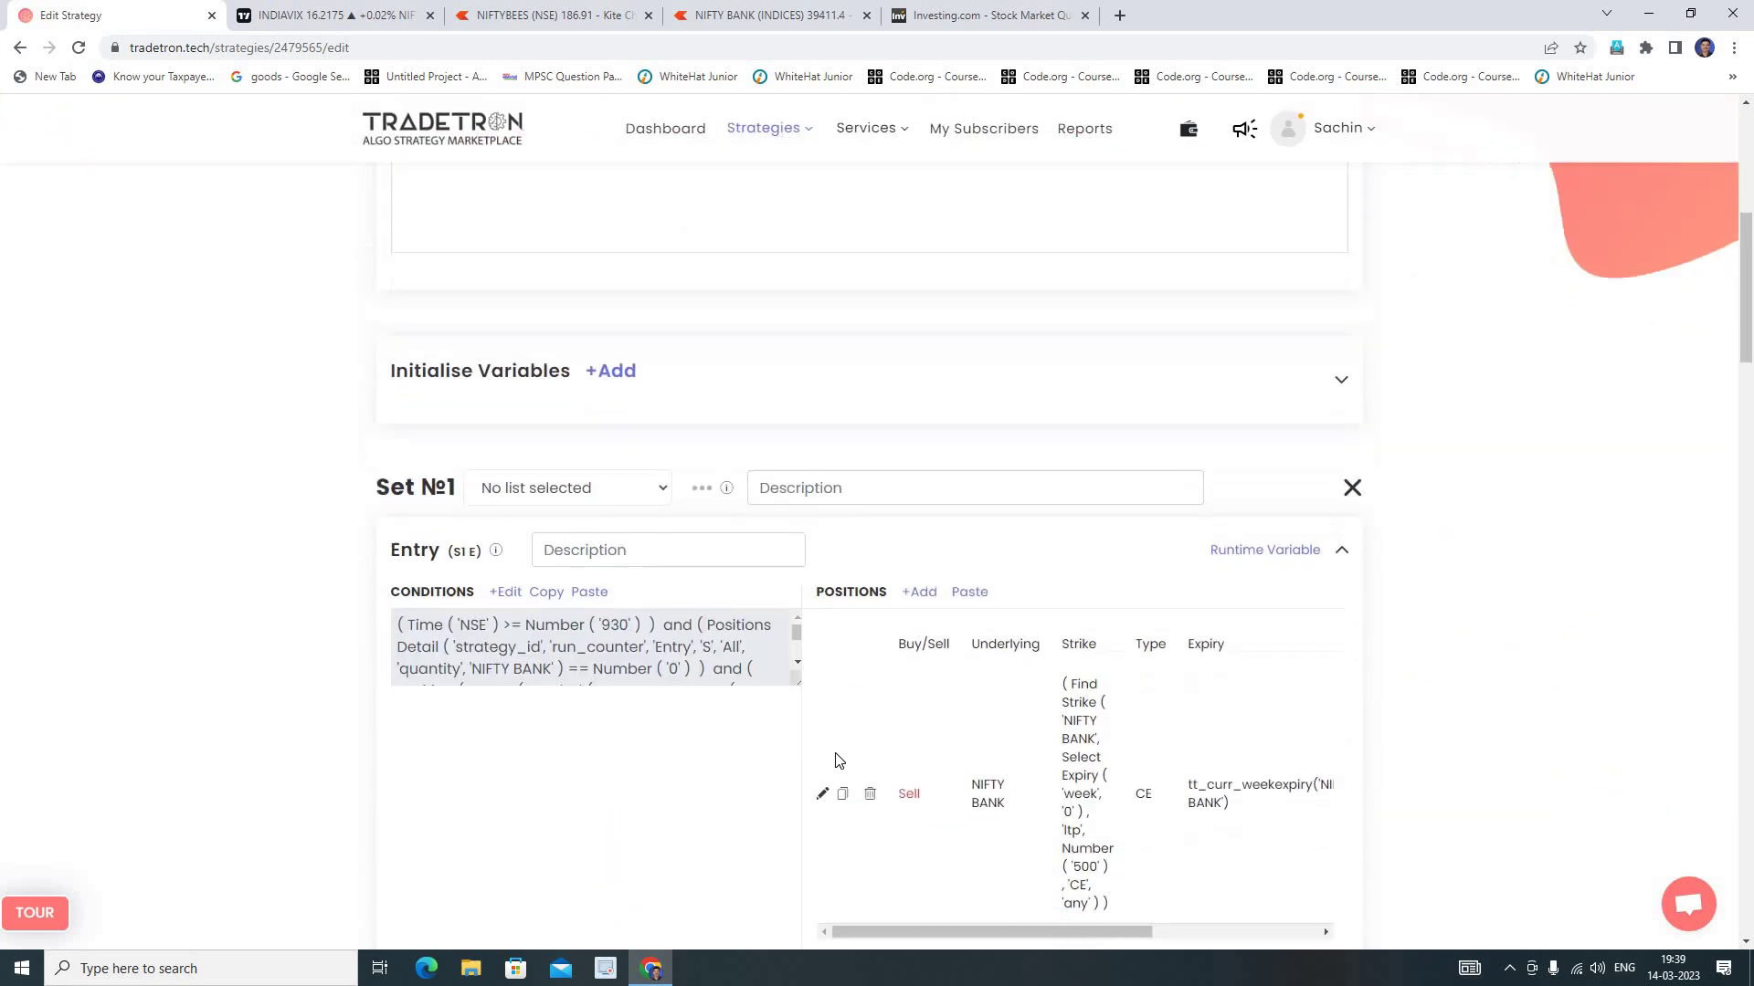
scroll(838, 760, down, 15)
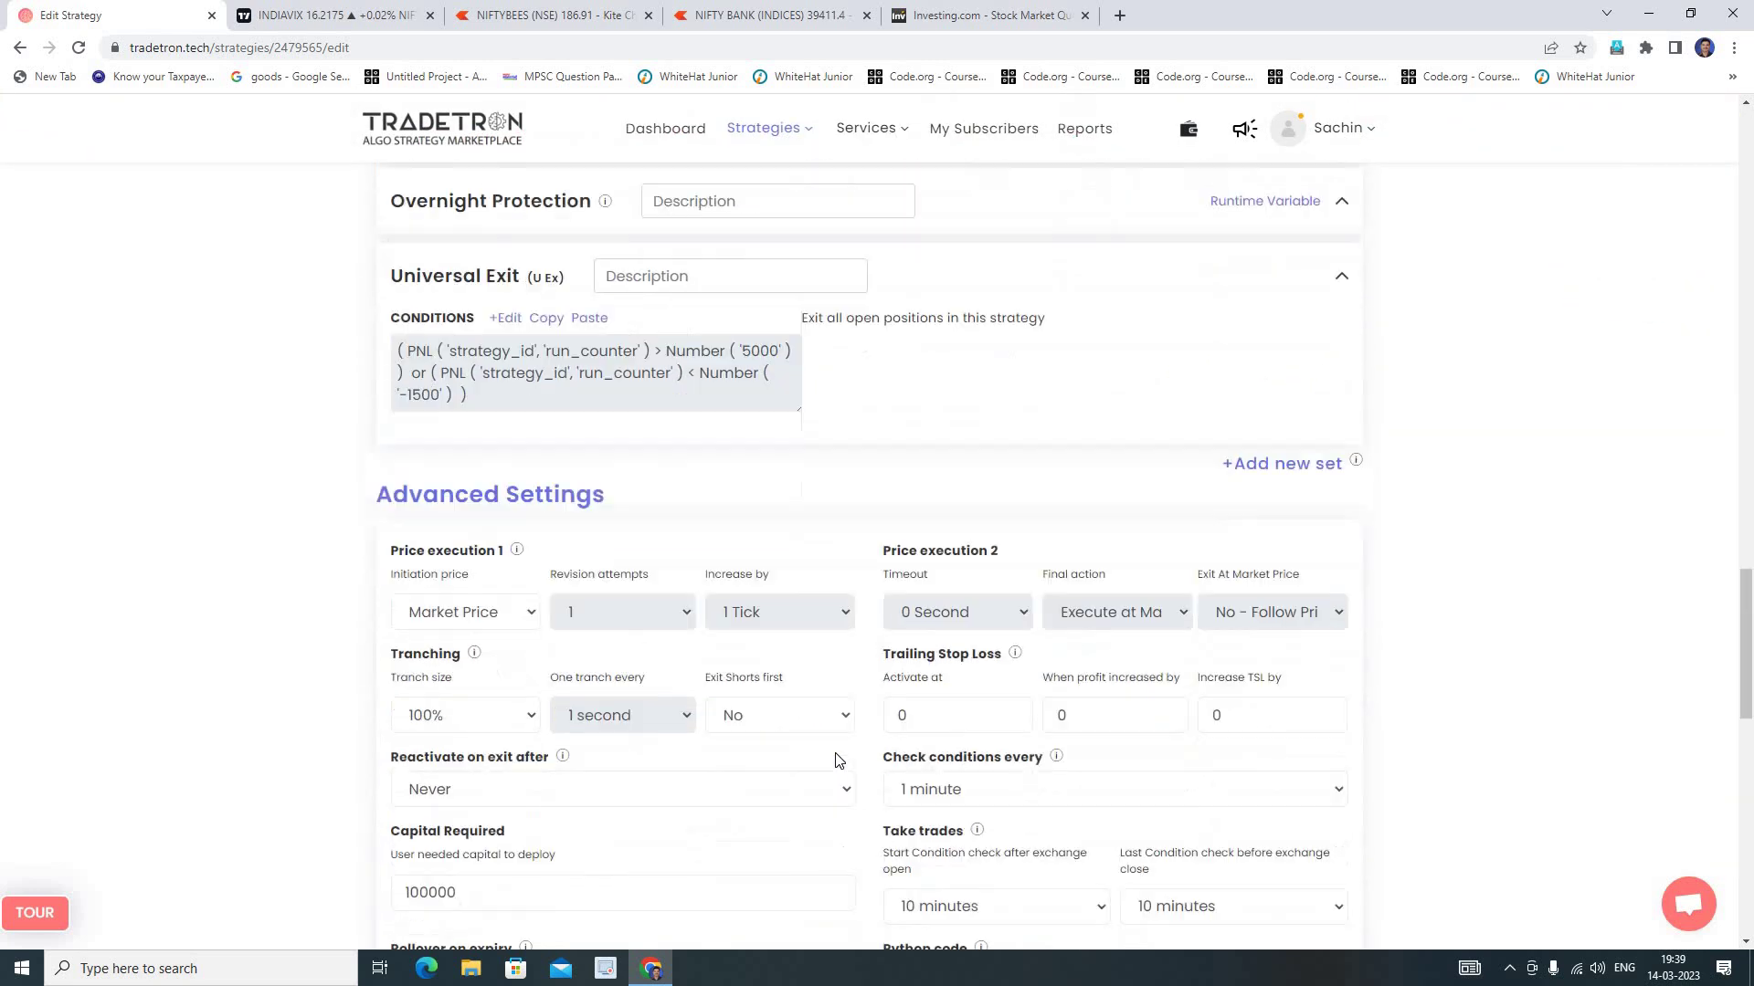
scroll(834, 760, down, 5)
click(834, 594)
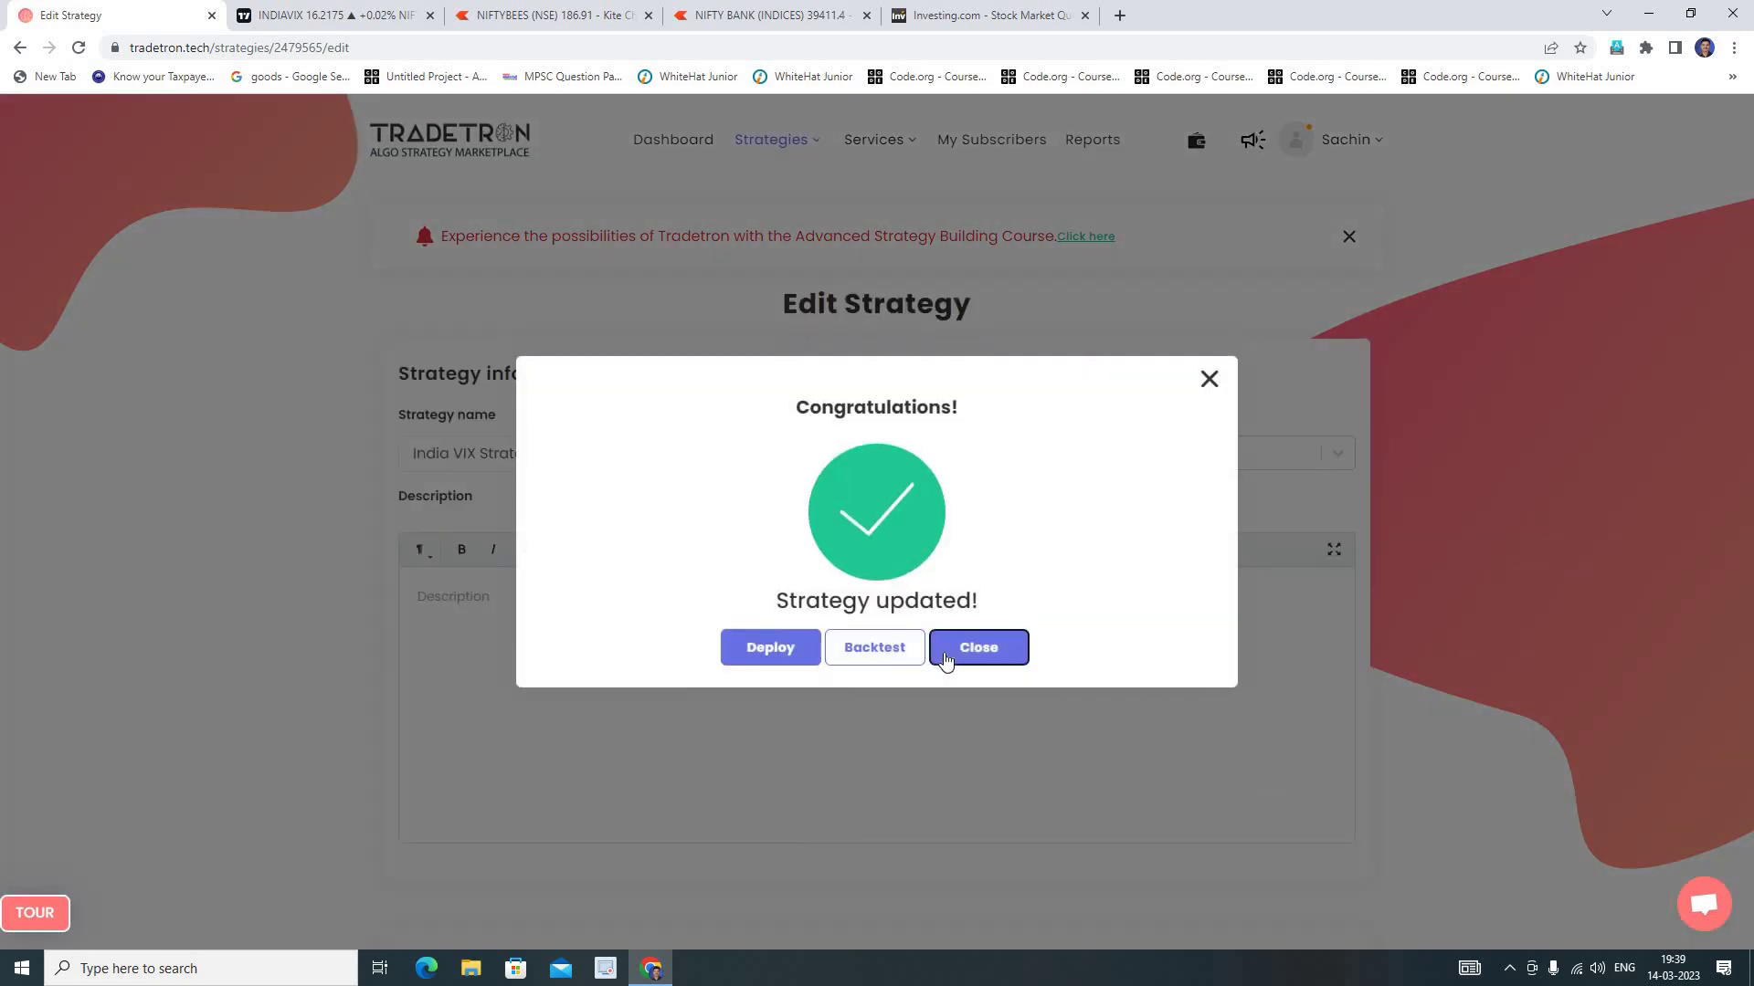
click(945, 659)
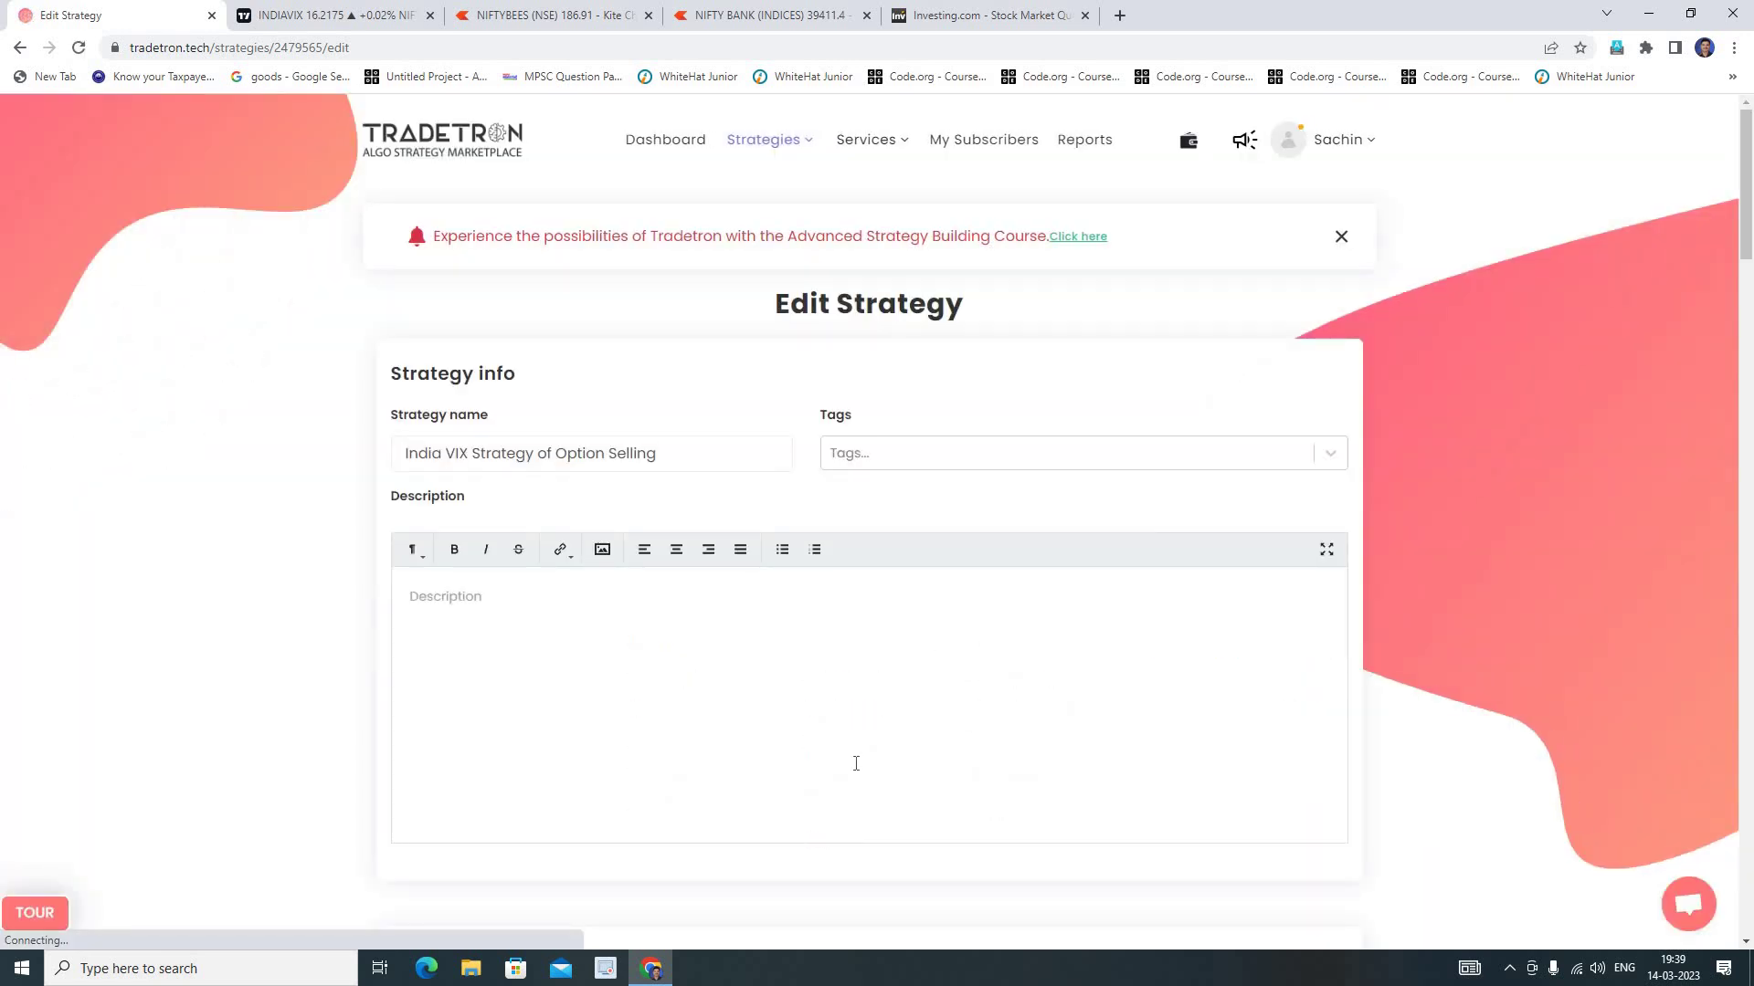
Look over Set 2 and the Advanced Settings, update the strategy once more, and dismiss the confirmation.
scroll(855, 765, down, 5)
scroll(855, 770, down, 15)
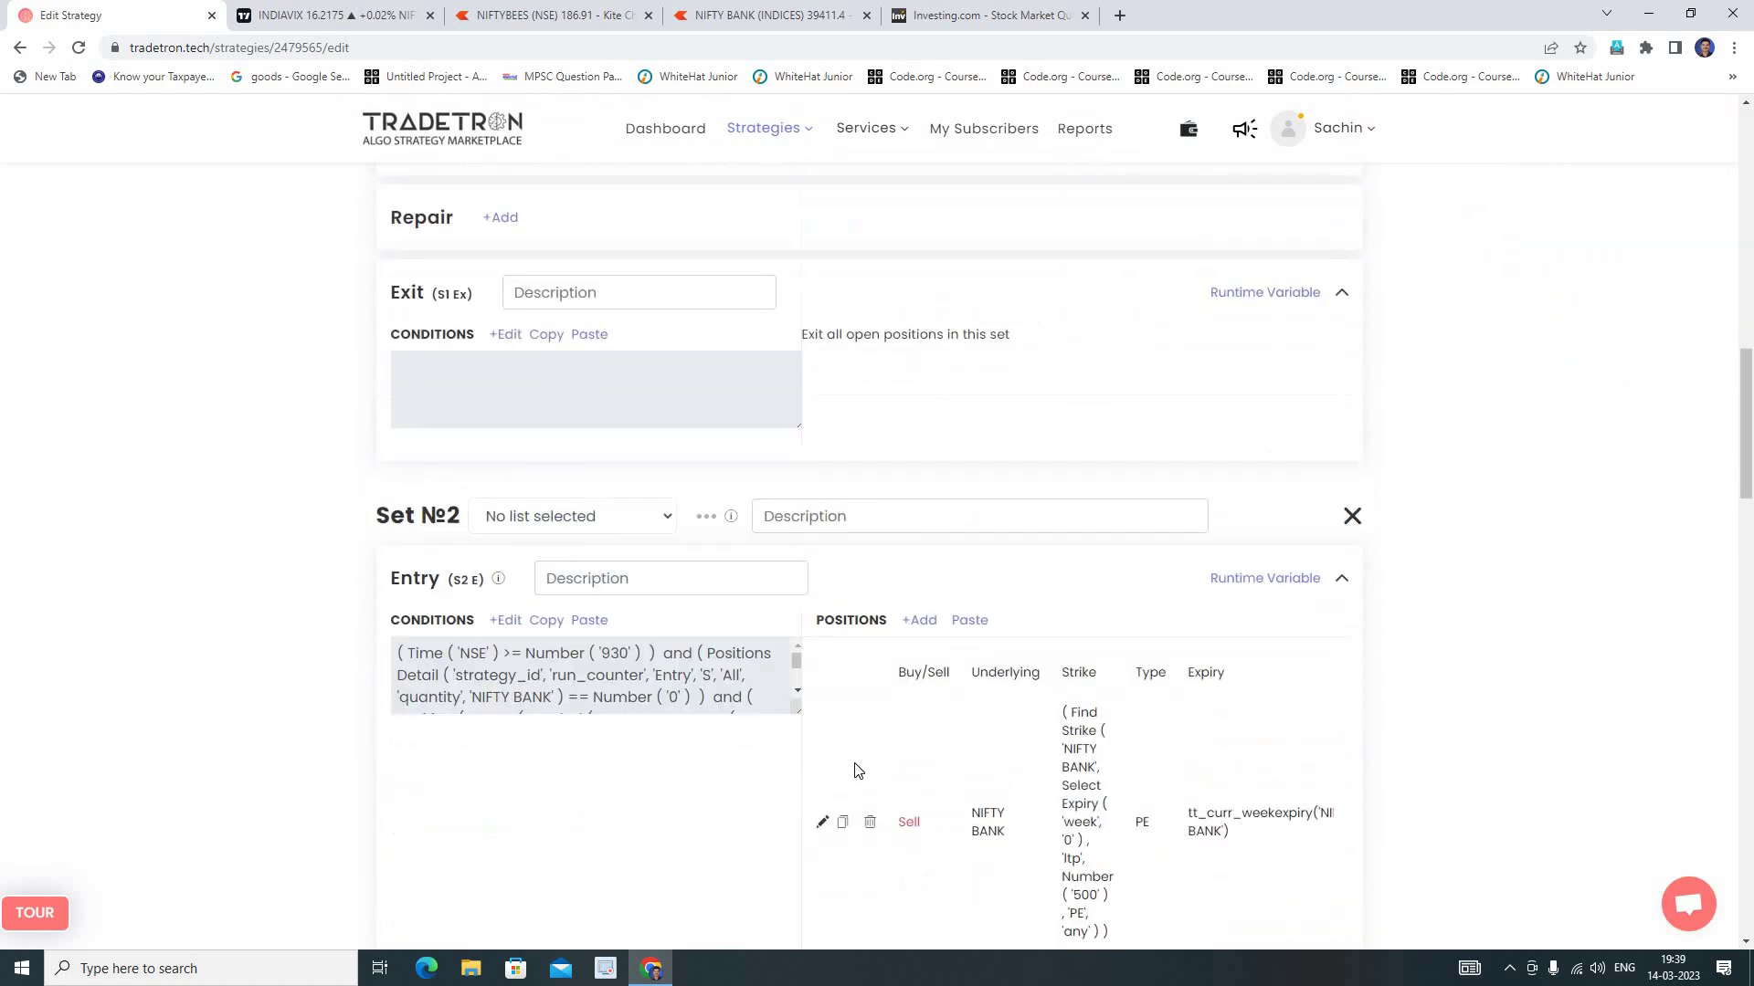
scroll(857, 770, down, 15)
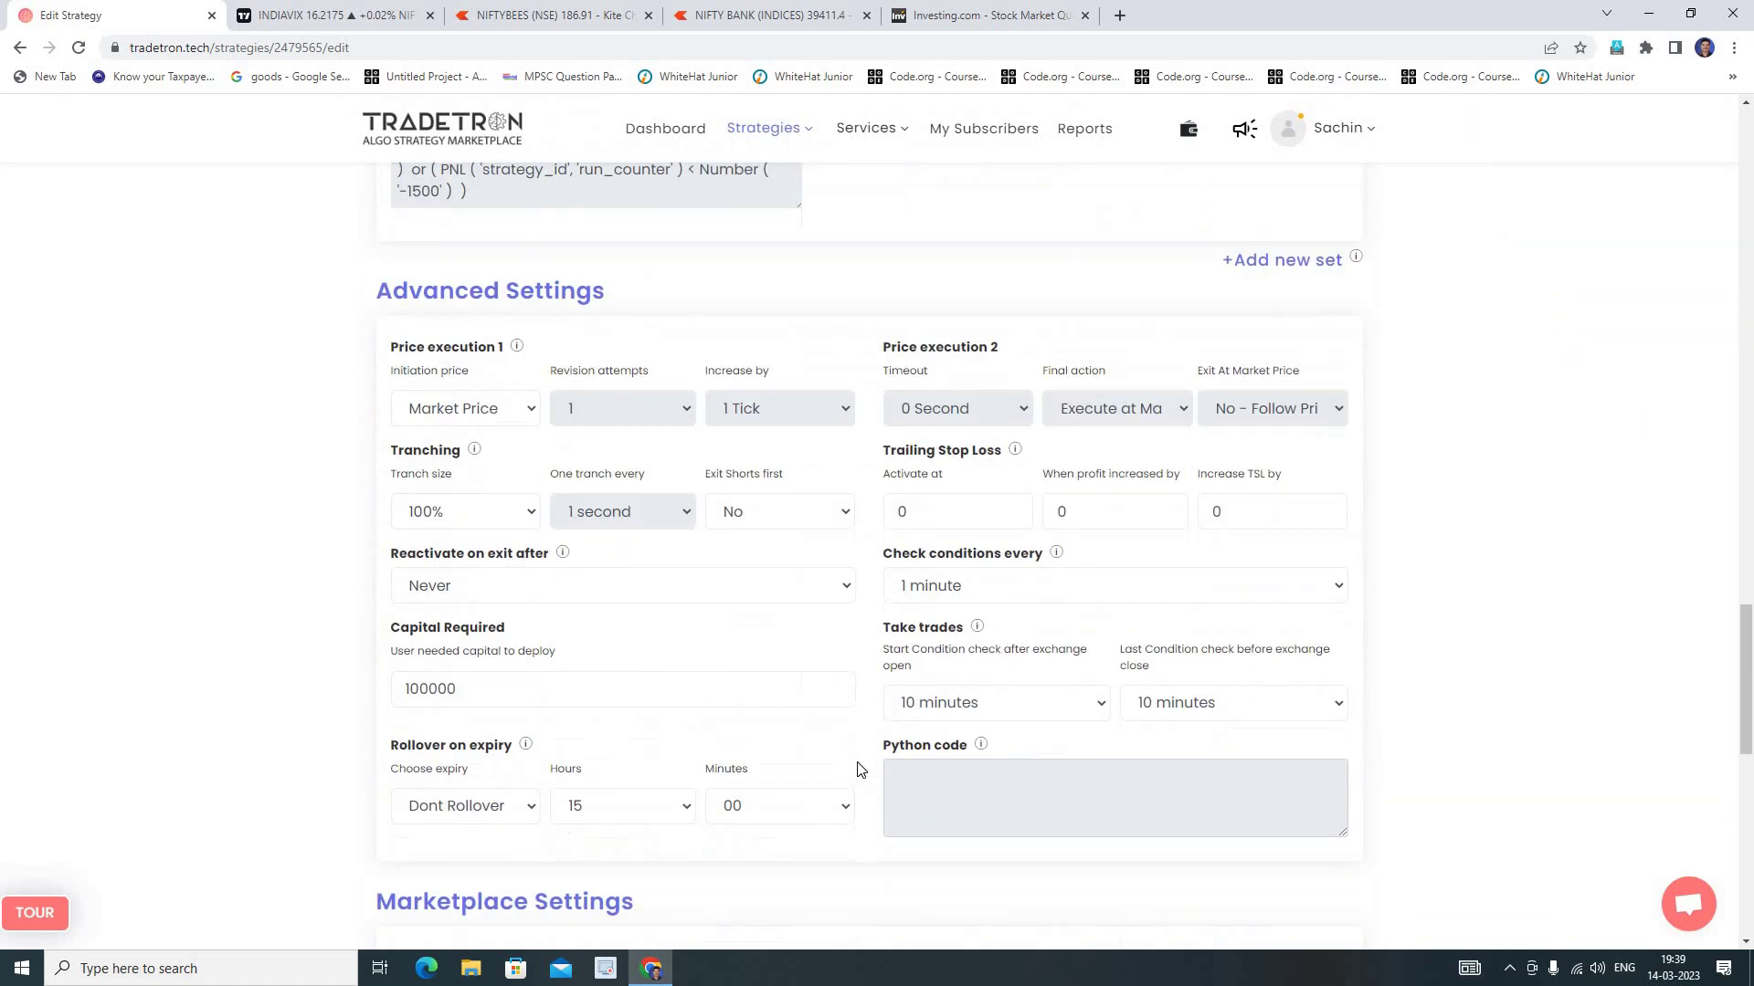
scroll(861, 768, down, 4)
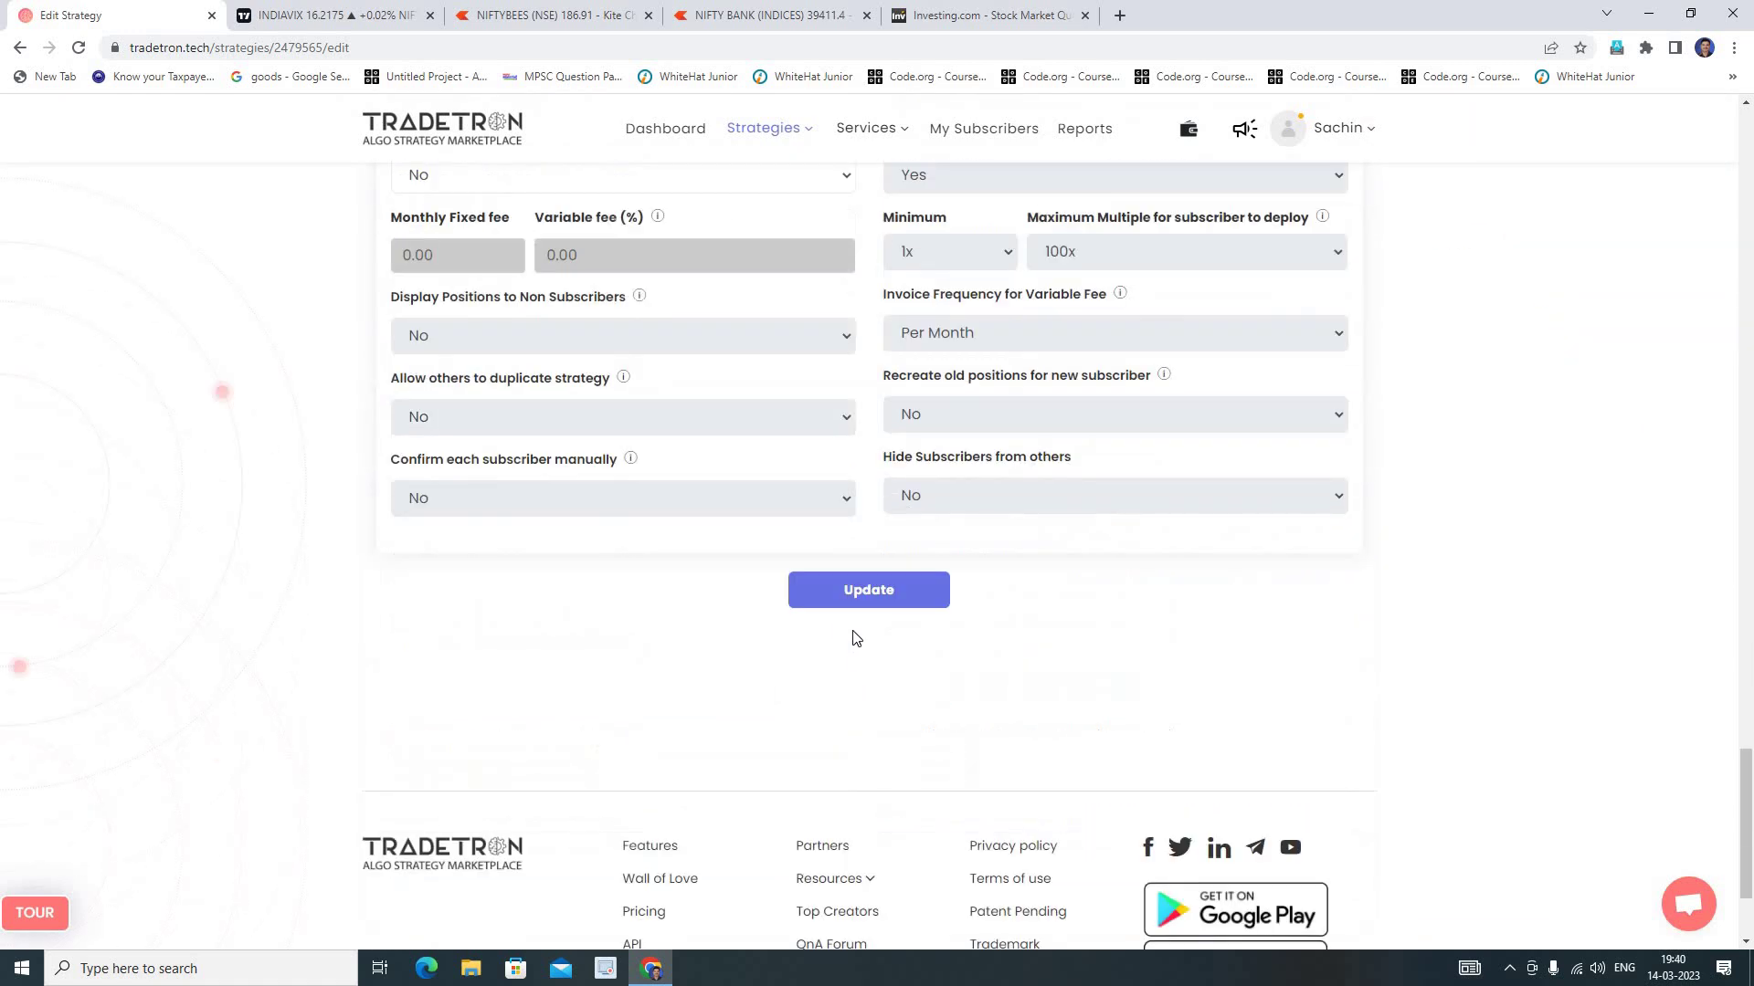
click(810, 599)
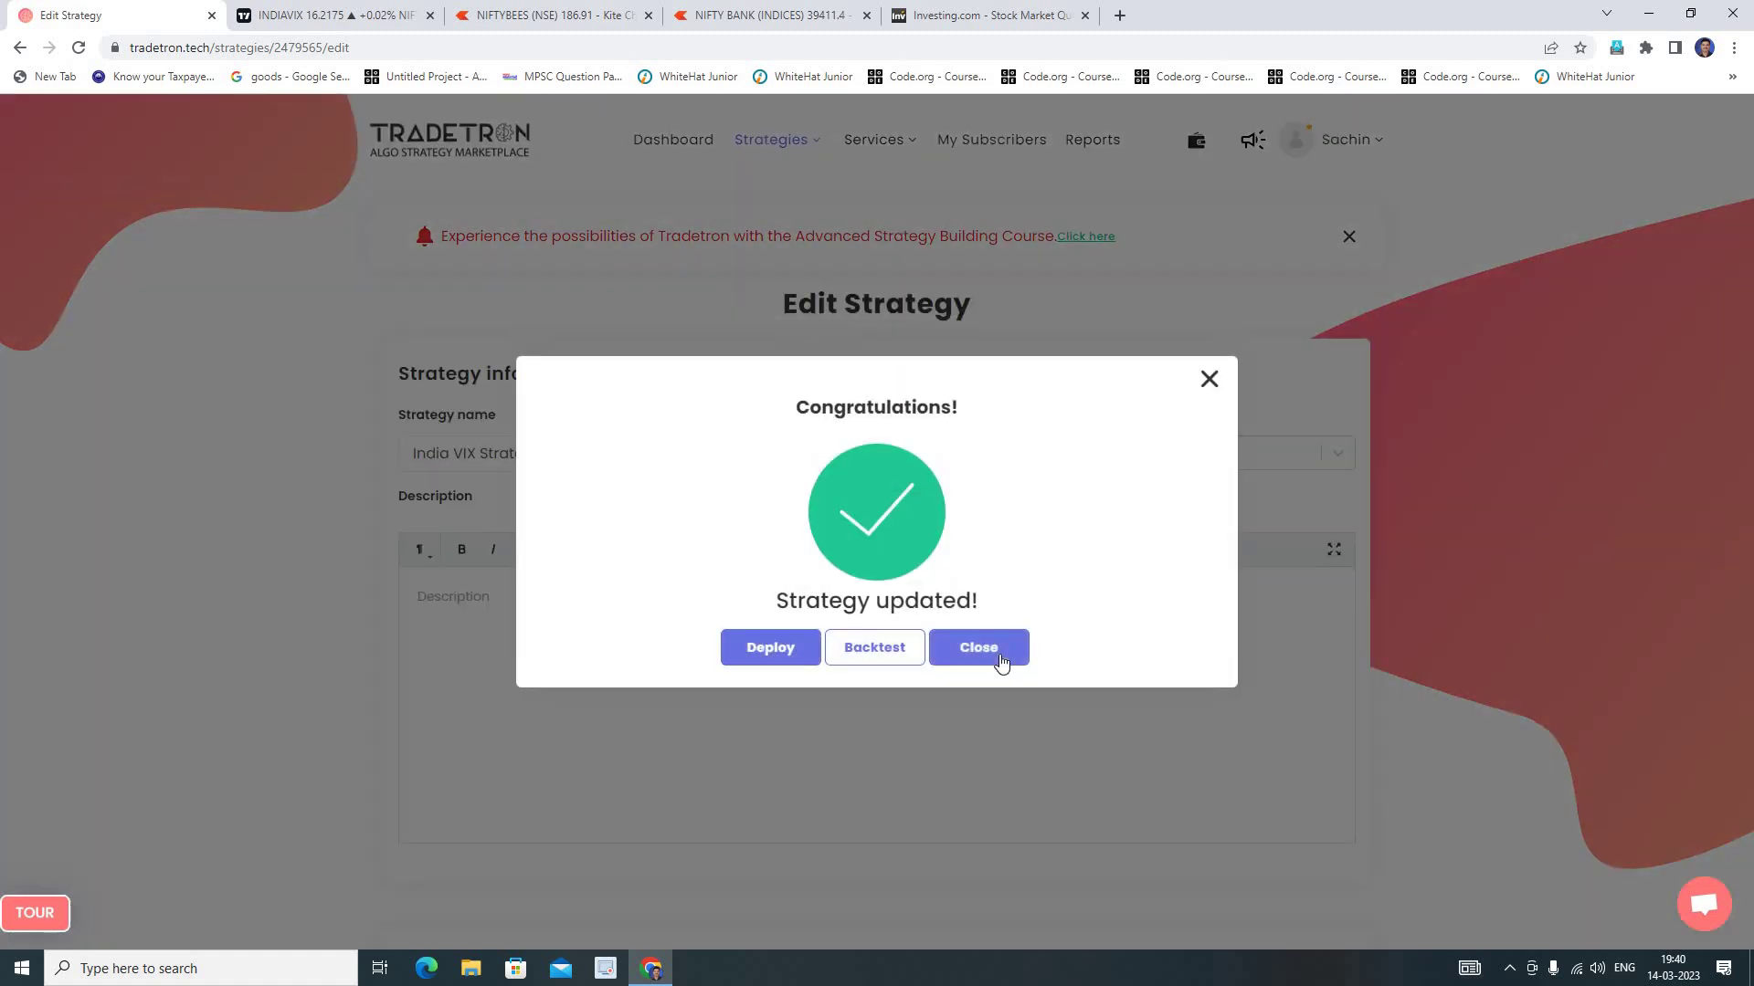
click(999, 657)
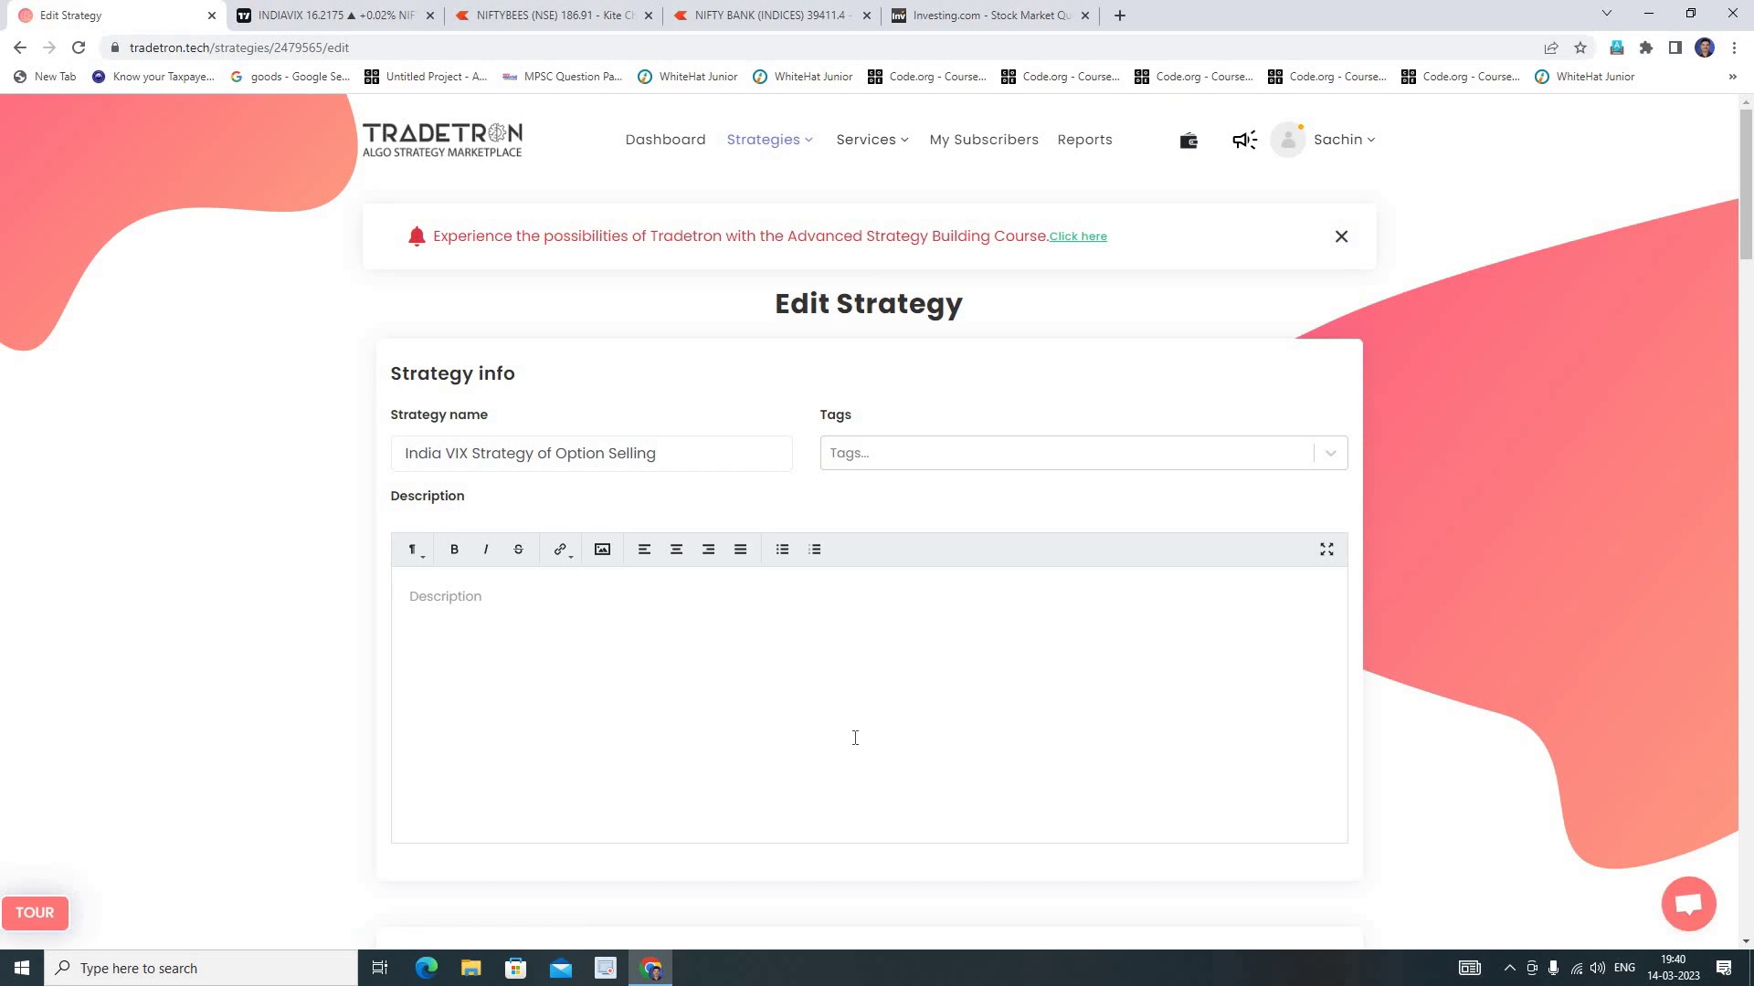
Check both sets' entry conditions and positions plus the PNL-based Universal Exit, then update the strategy and close the confirmation.
scroll(855, 738, down, 6)
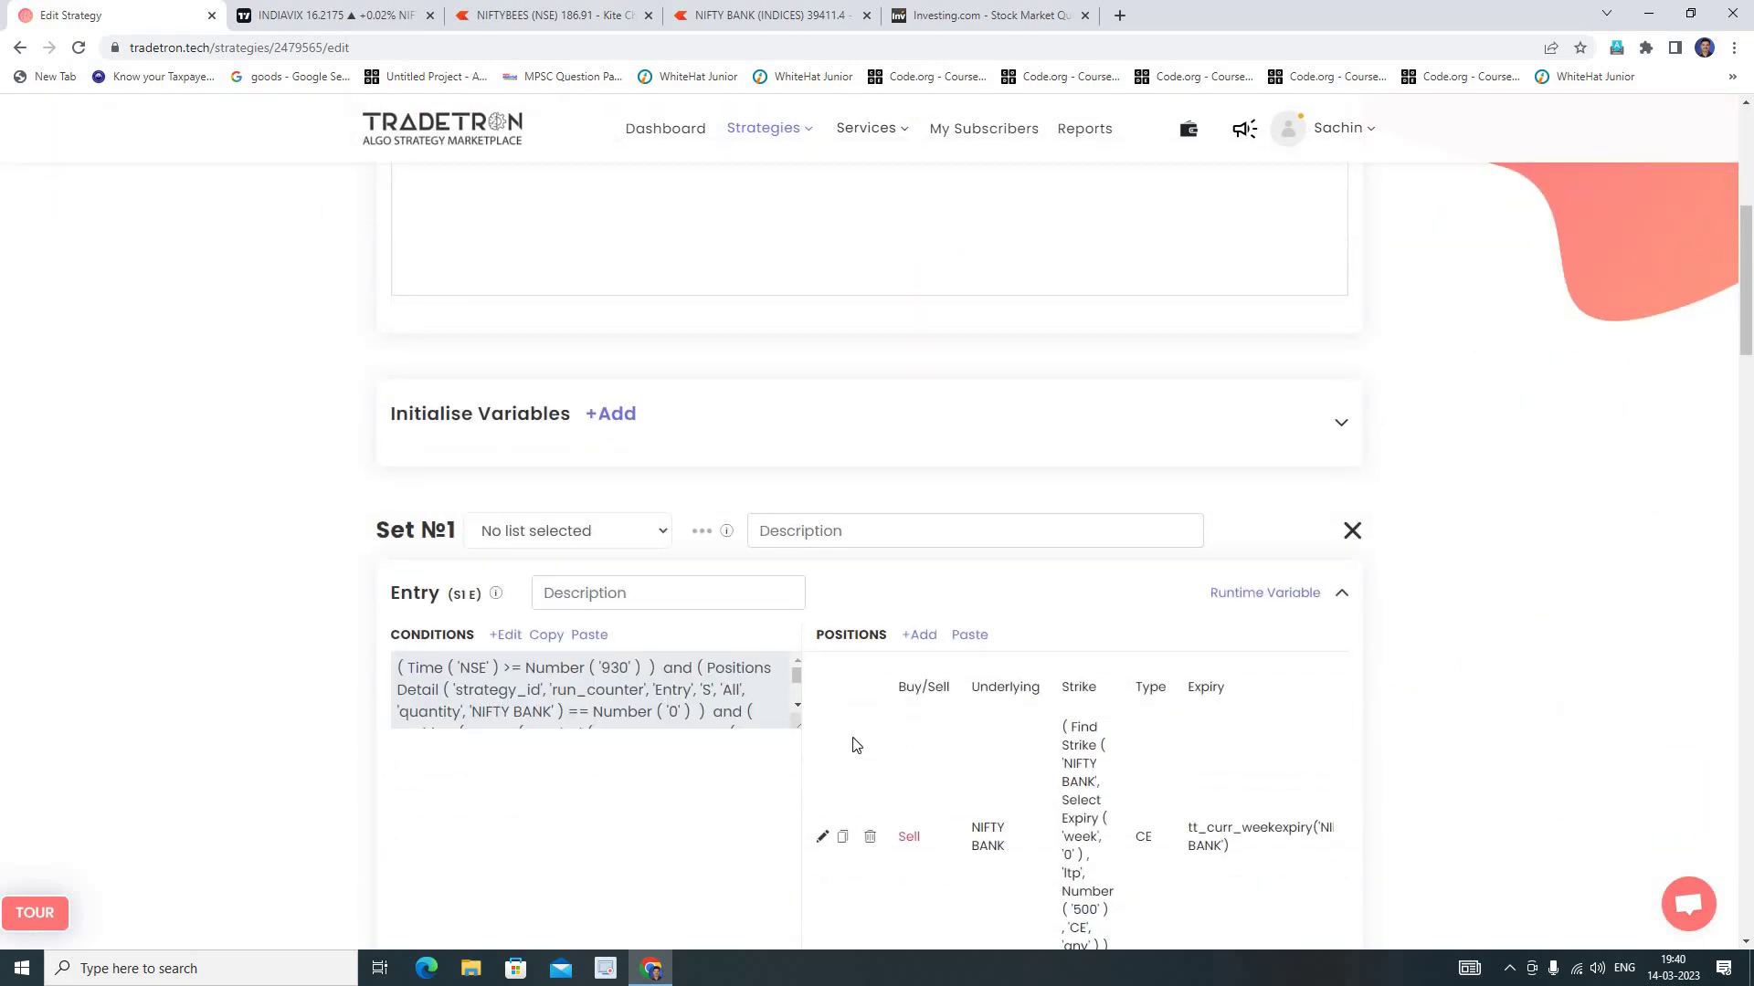
scroll(855, 745, down, 5)
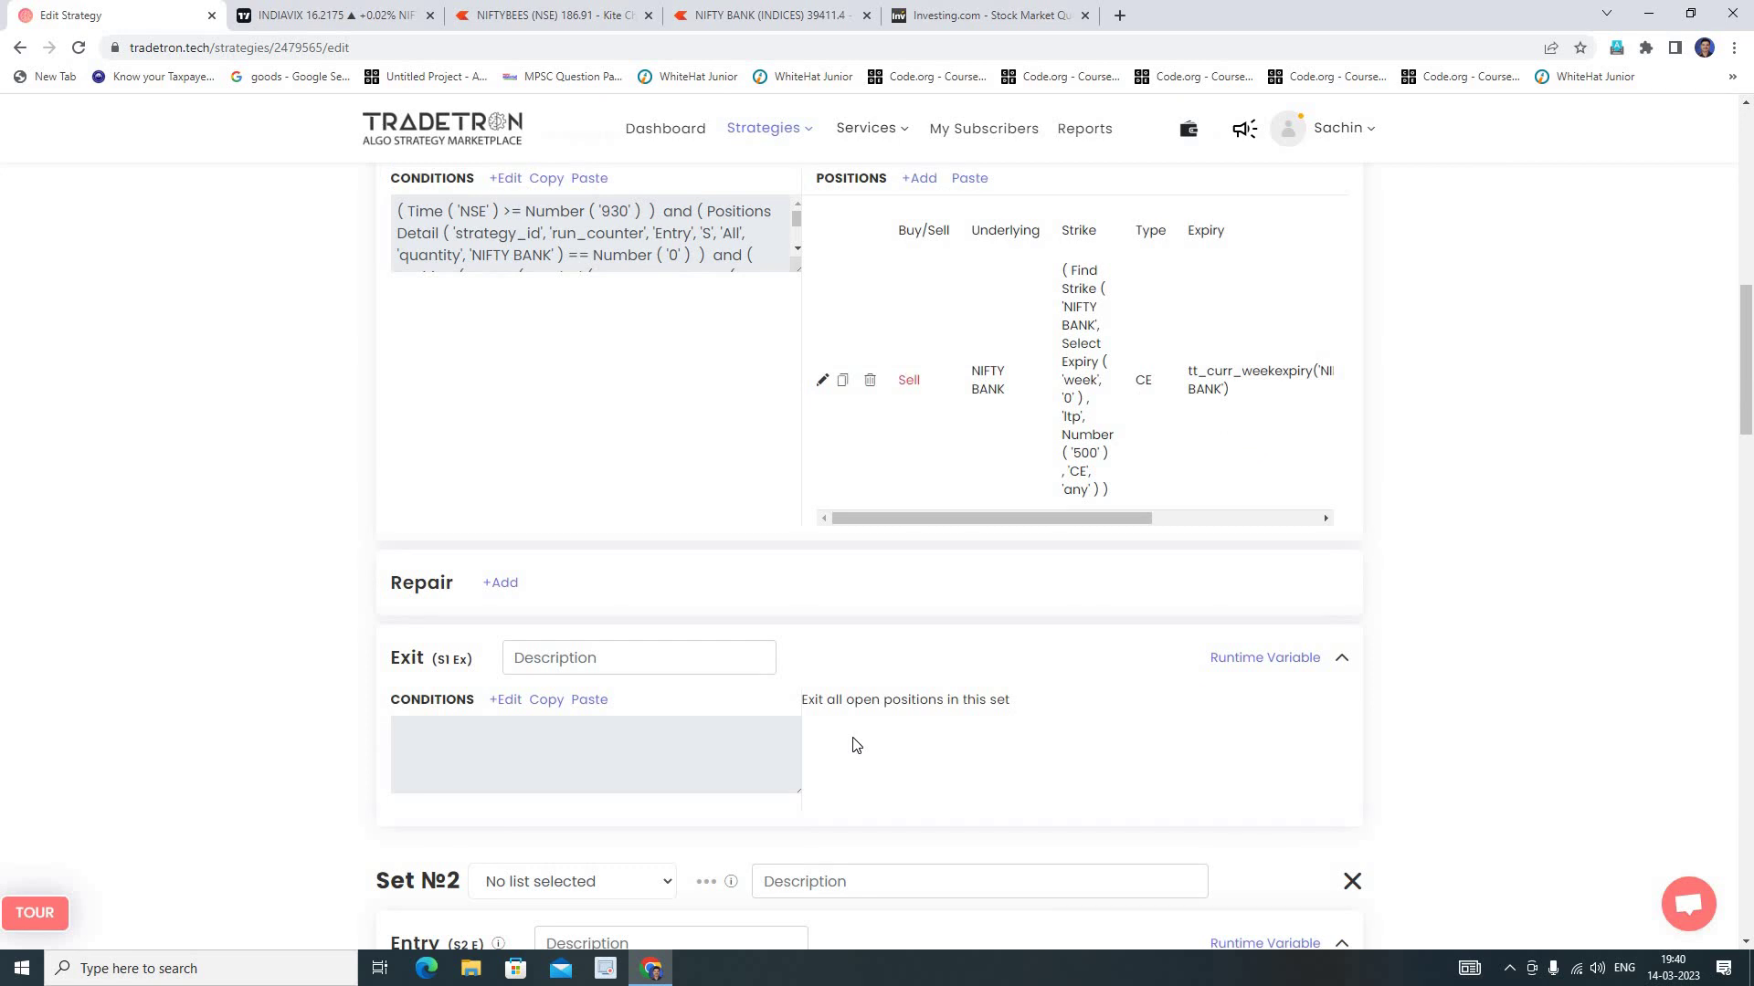
scroll(969, 734, down, 5)
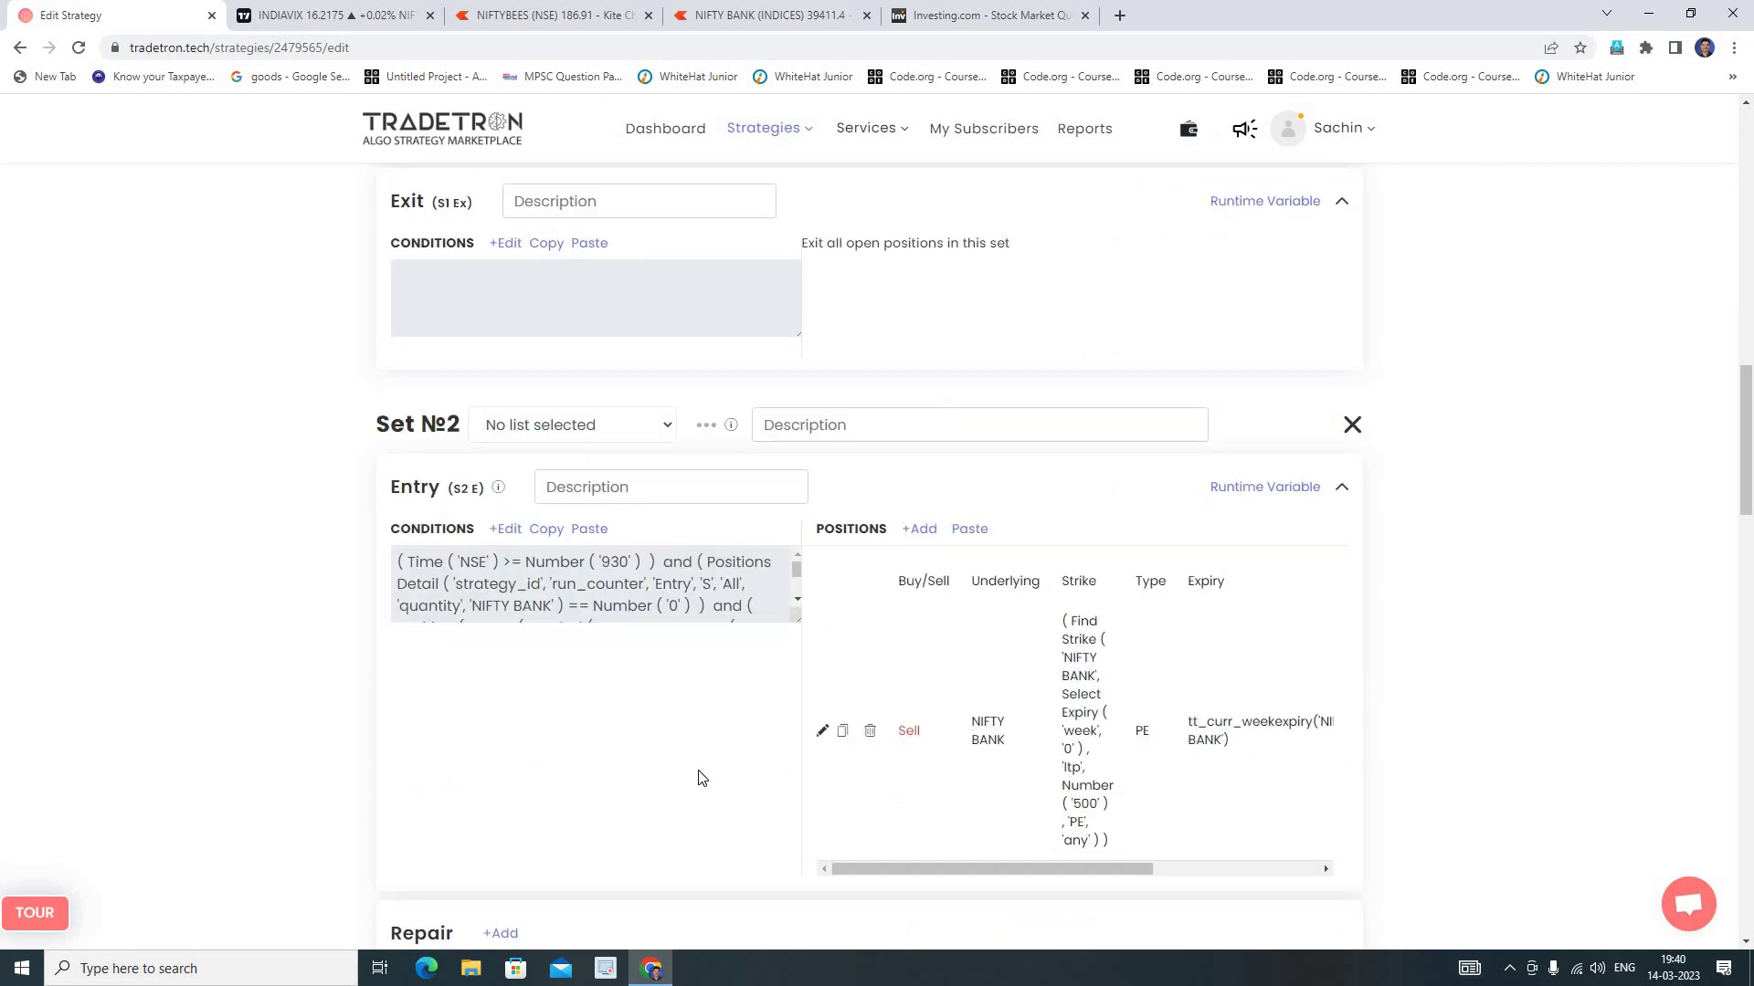
scroll(700, 777, down, 4)
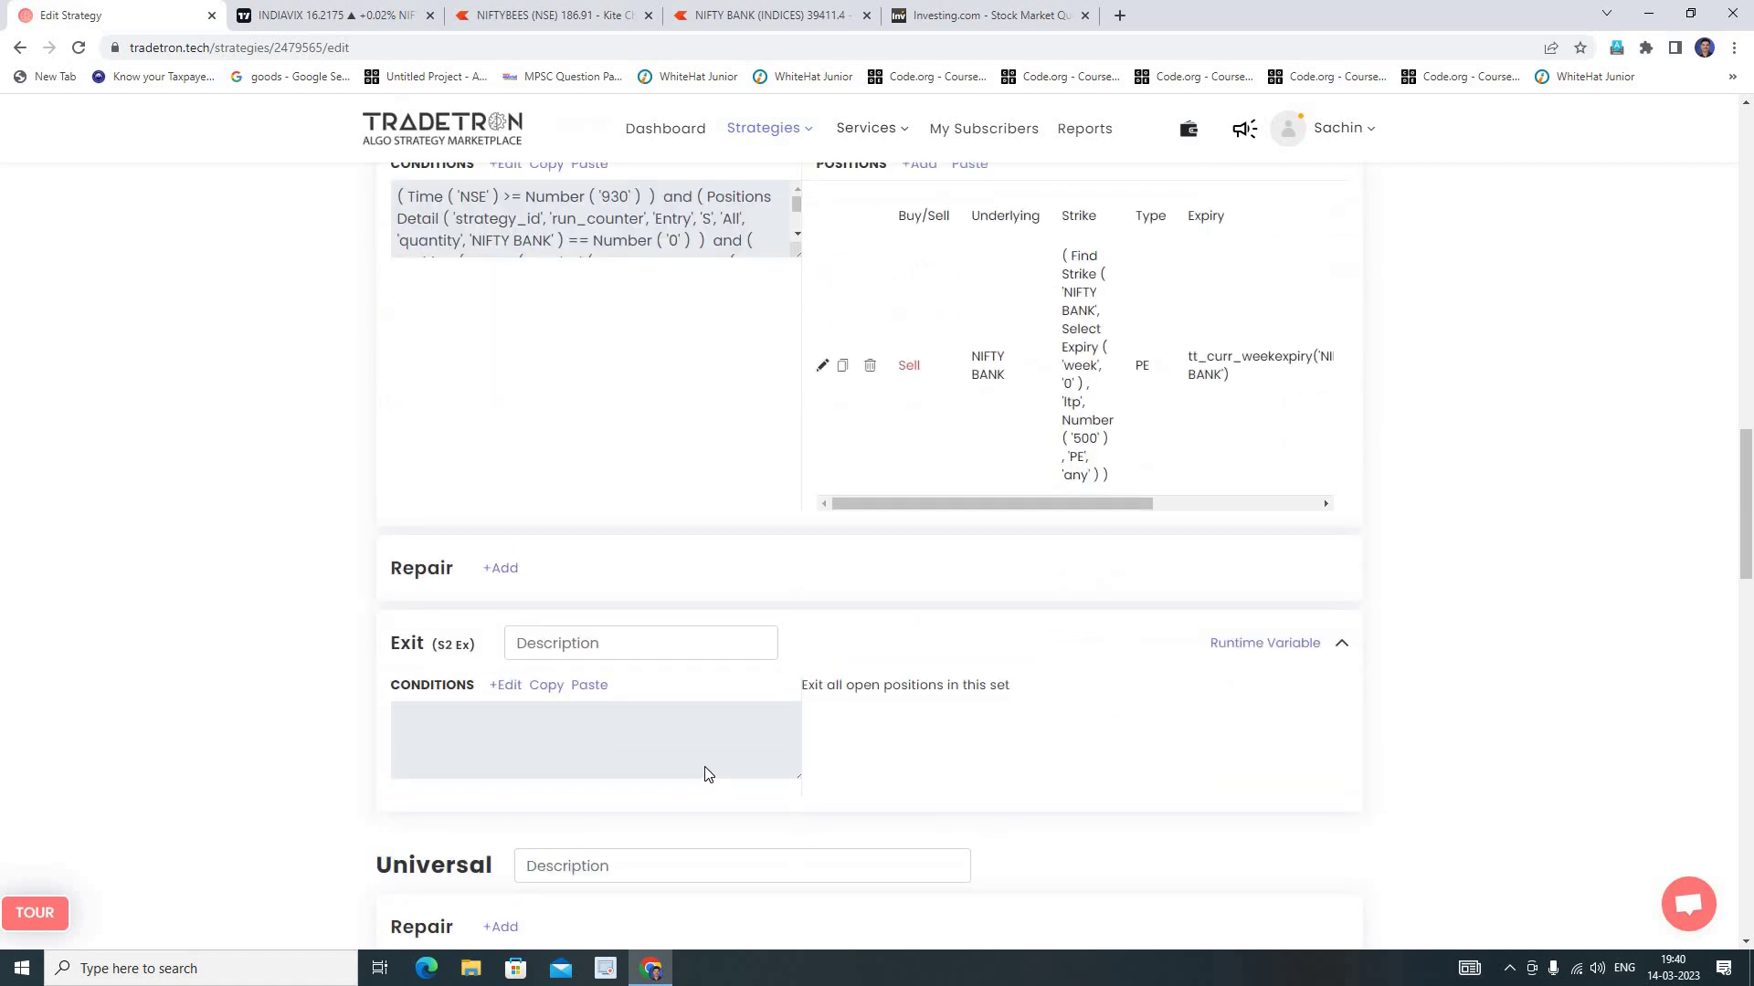
scroll(950, 802, down, 10)
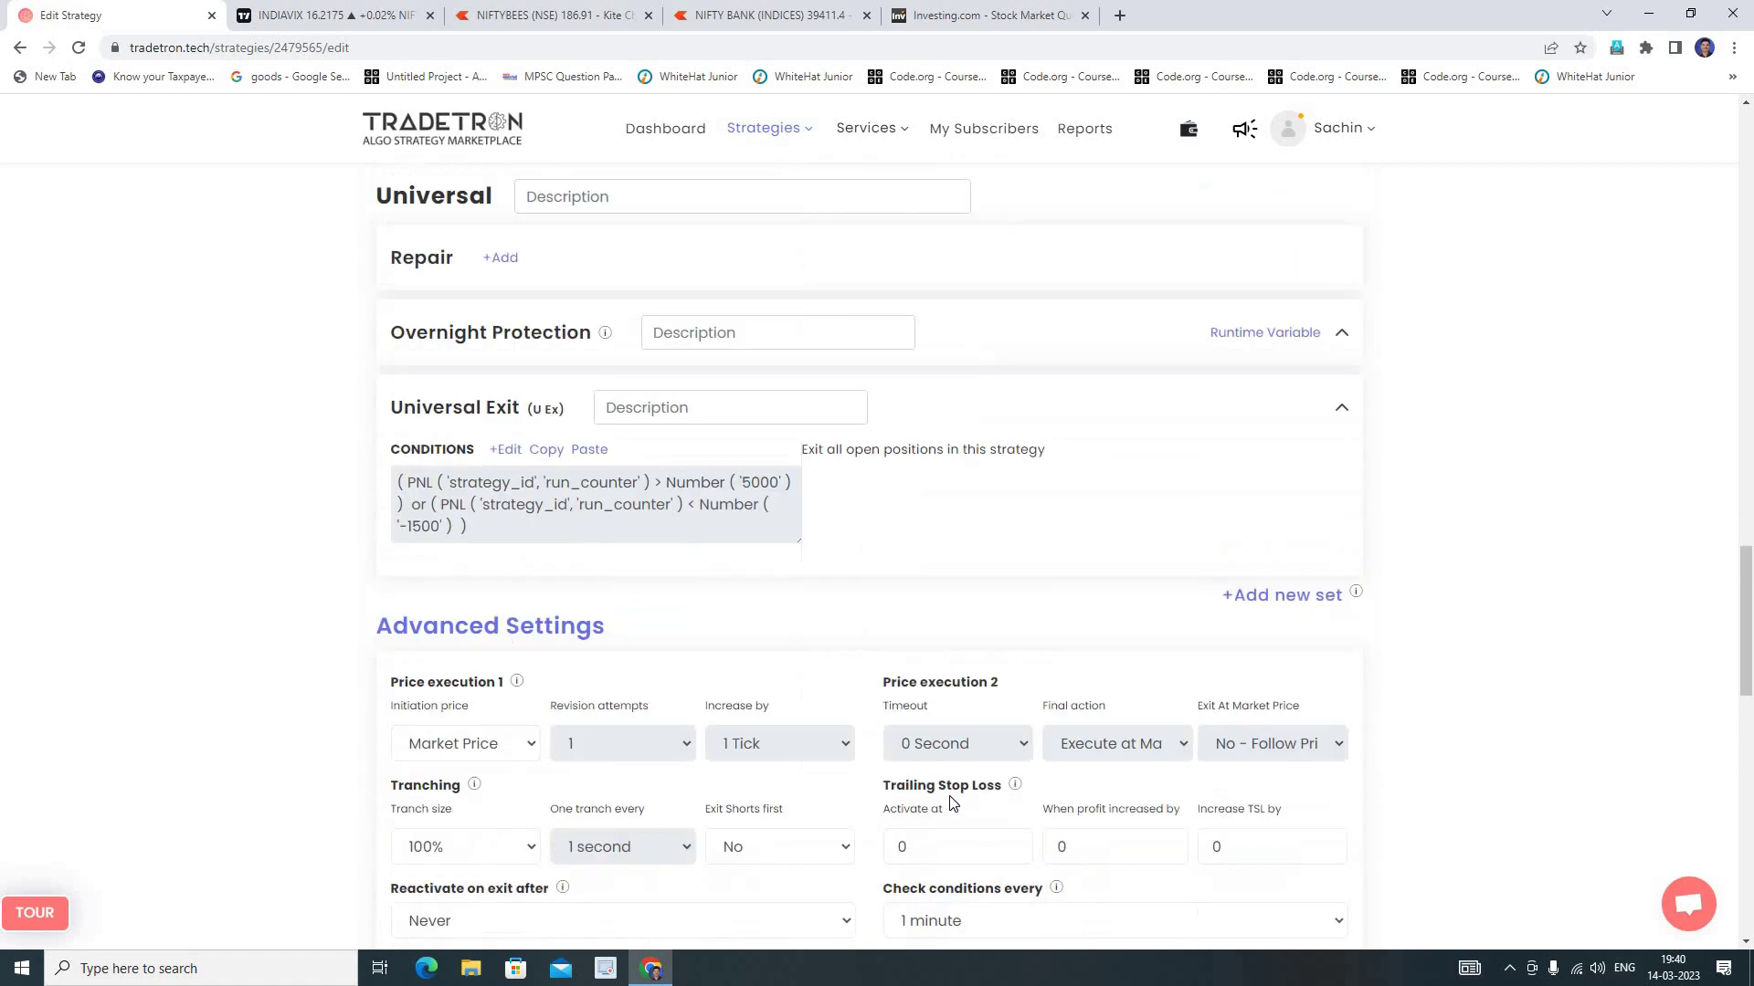
scroll(949, 802, down, 9)
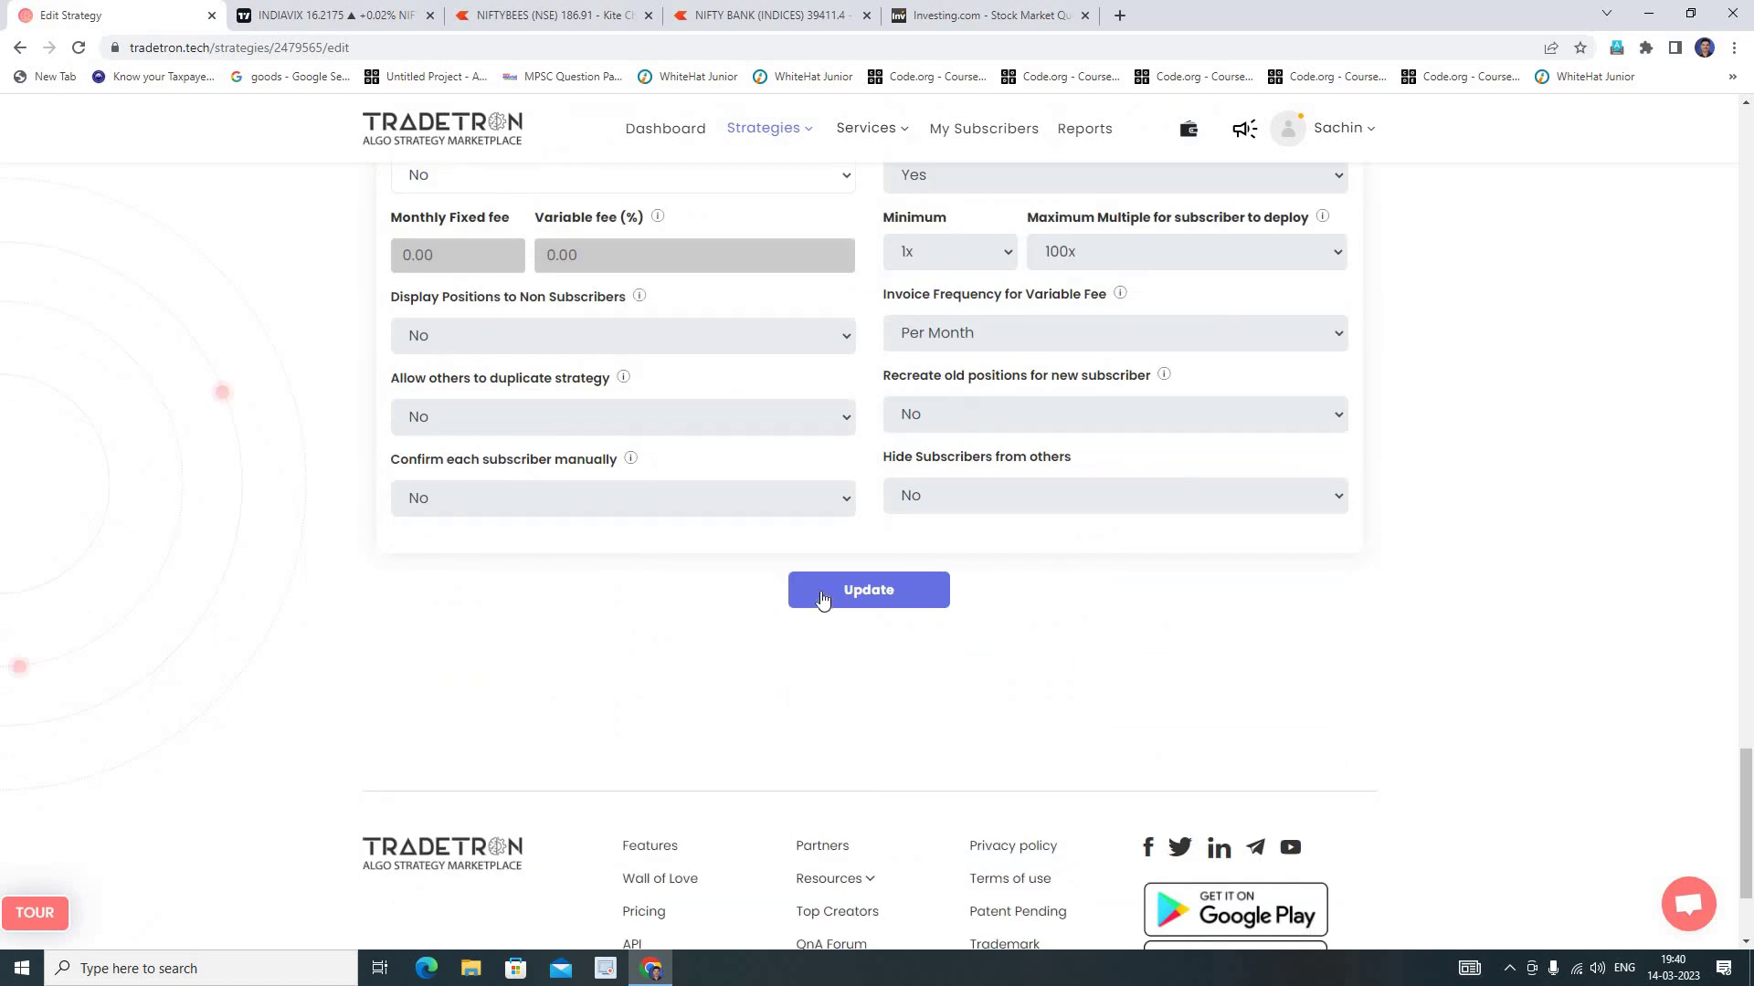
click(824, 595)
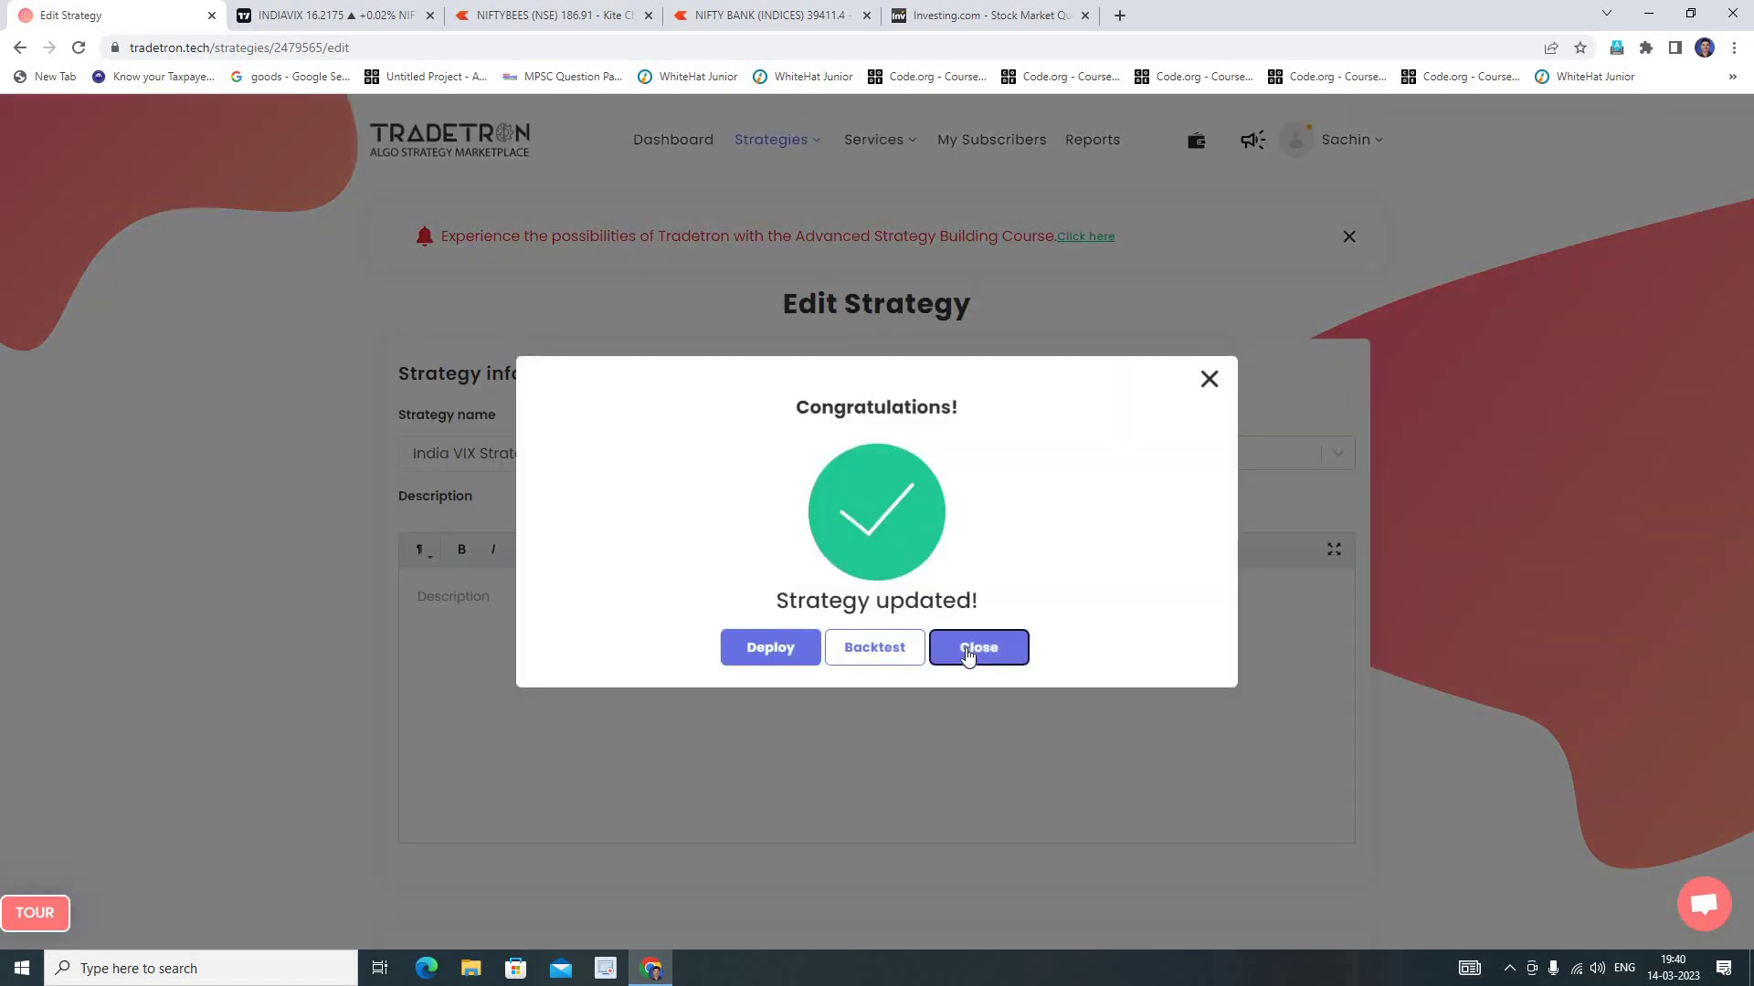
click(963, 652)
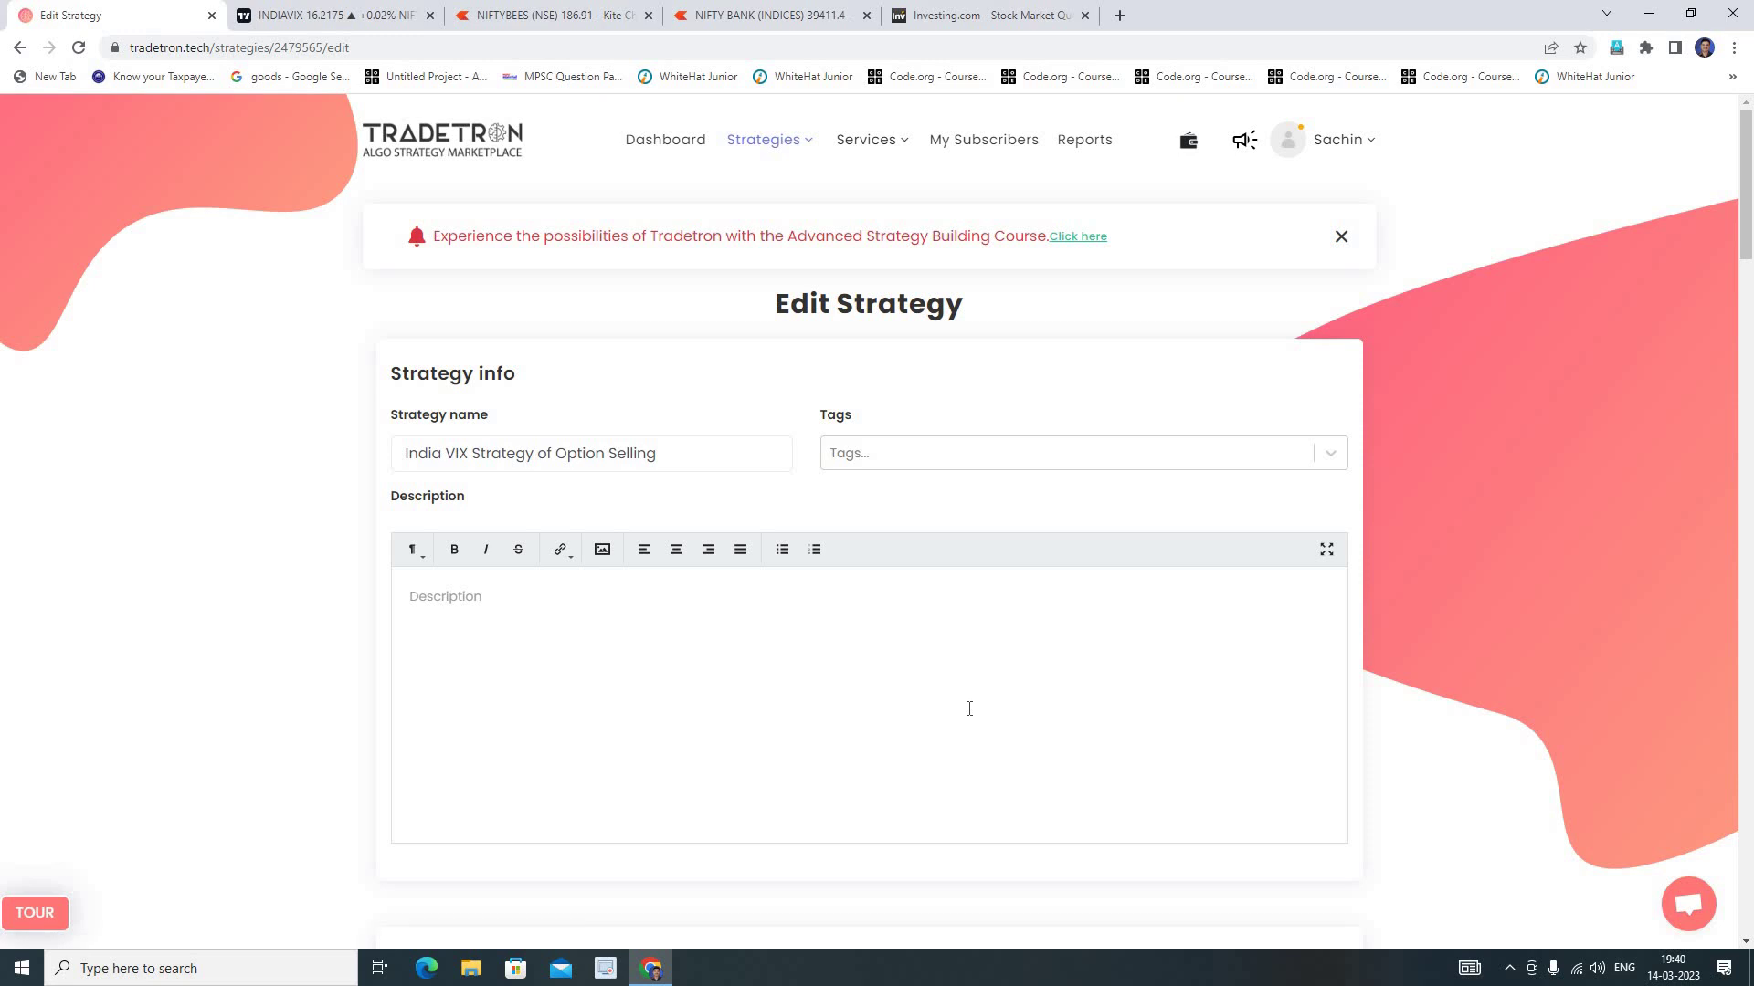
Review the saved strategy from its sets through the Marketplace Settings, and open the list of deployed strategies.
scroll(970, 709, down, 5)
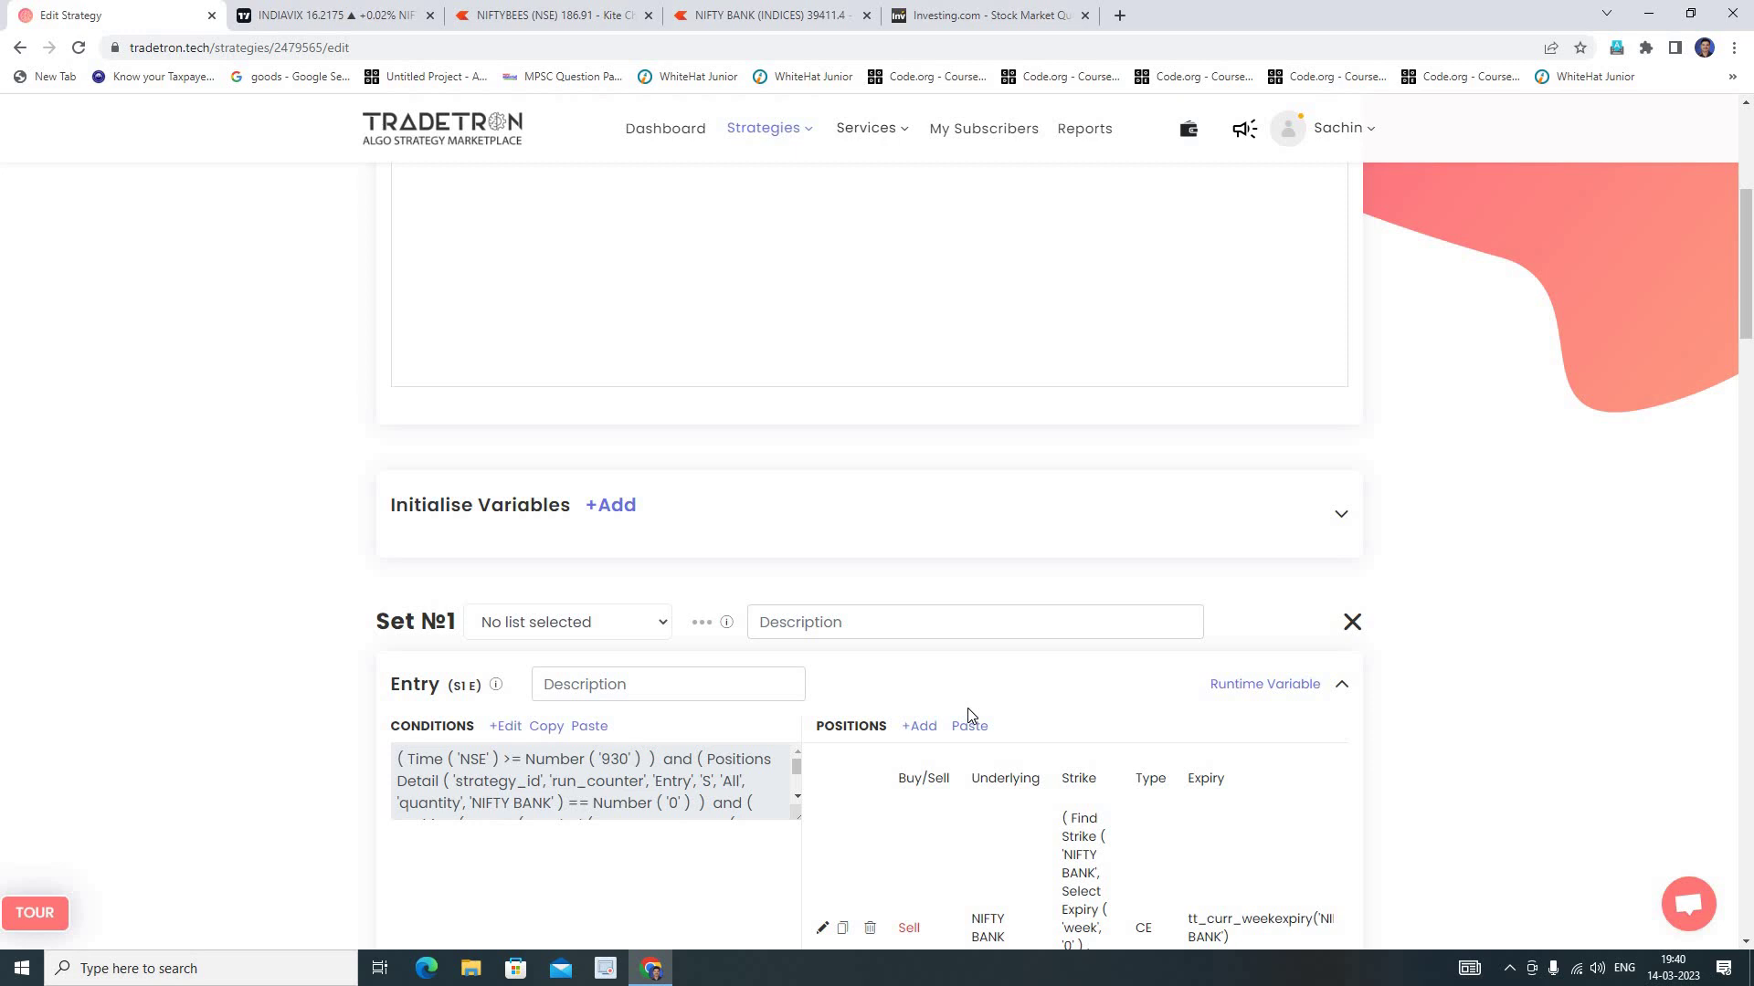
scroll(969, 715, down, 9)
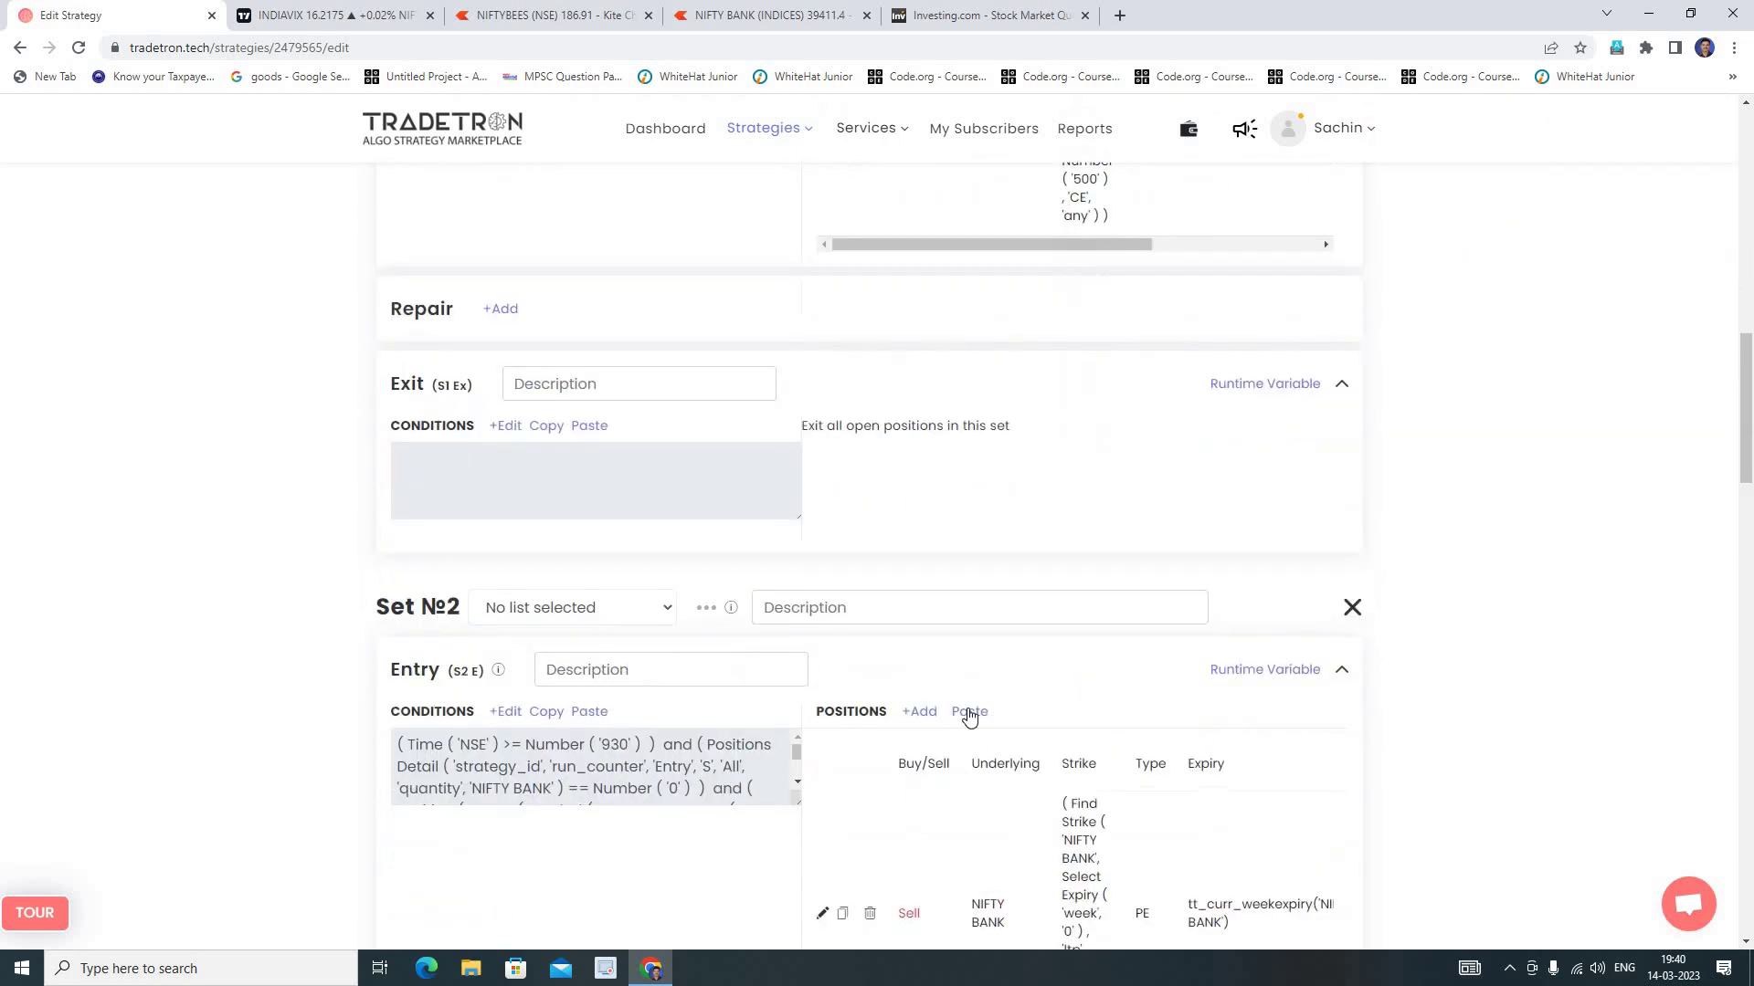
scroll(969, 715, down, 15)
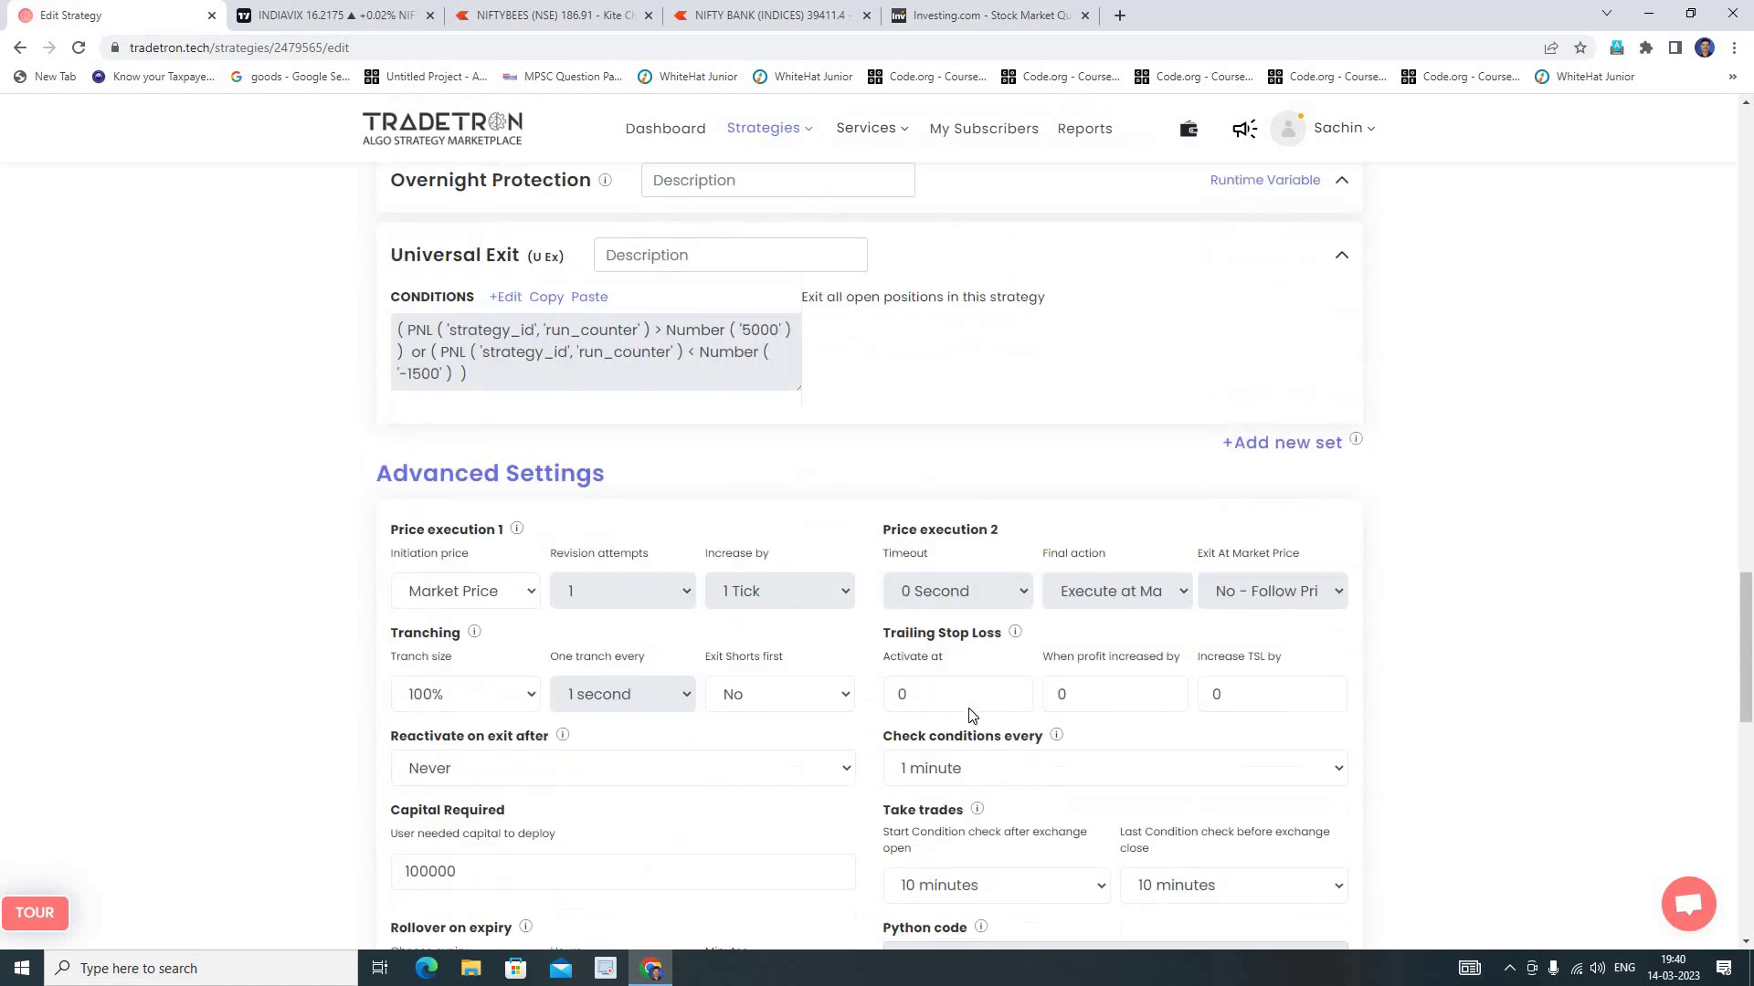
scroll(969, 715, down, 10)
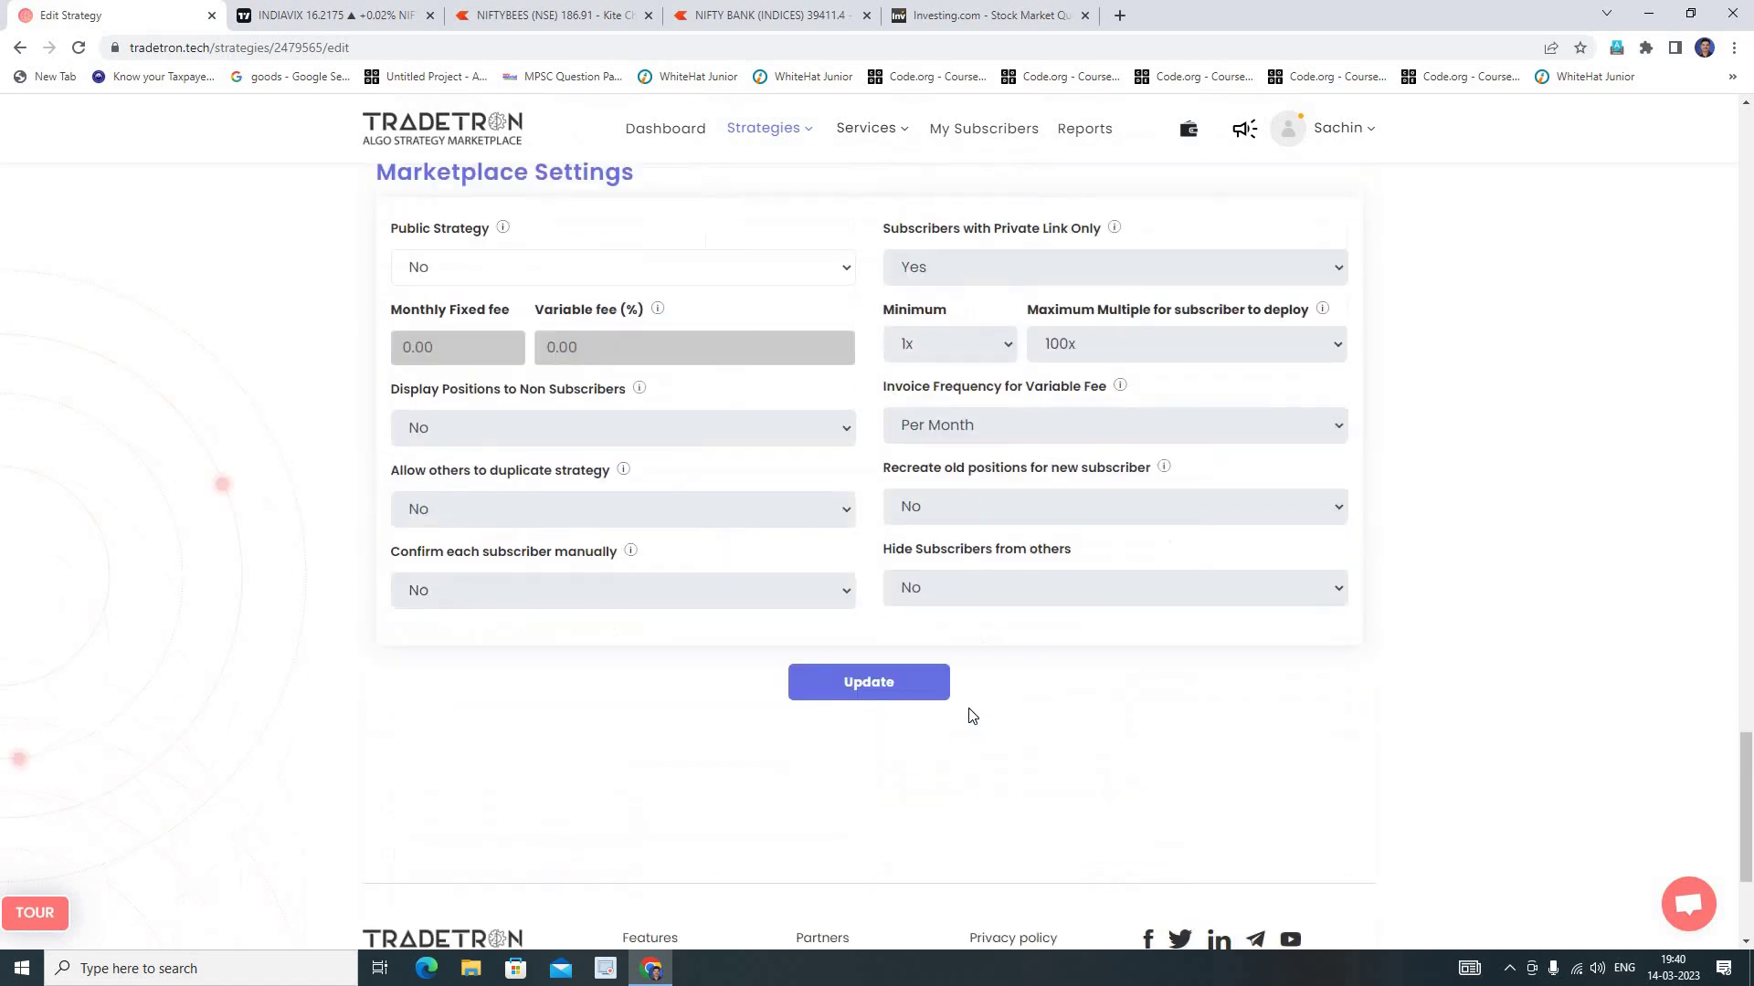
scroll(969, 715, up, 12)
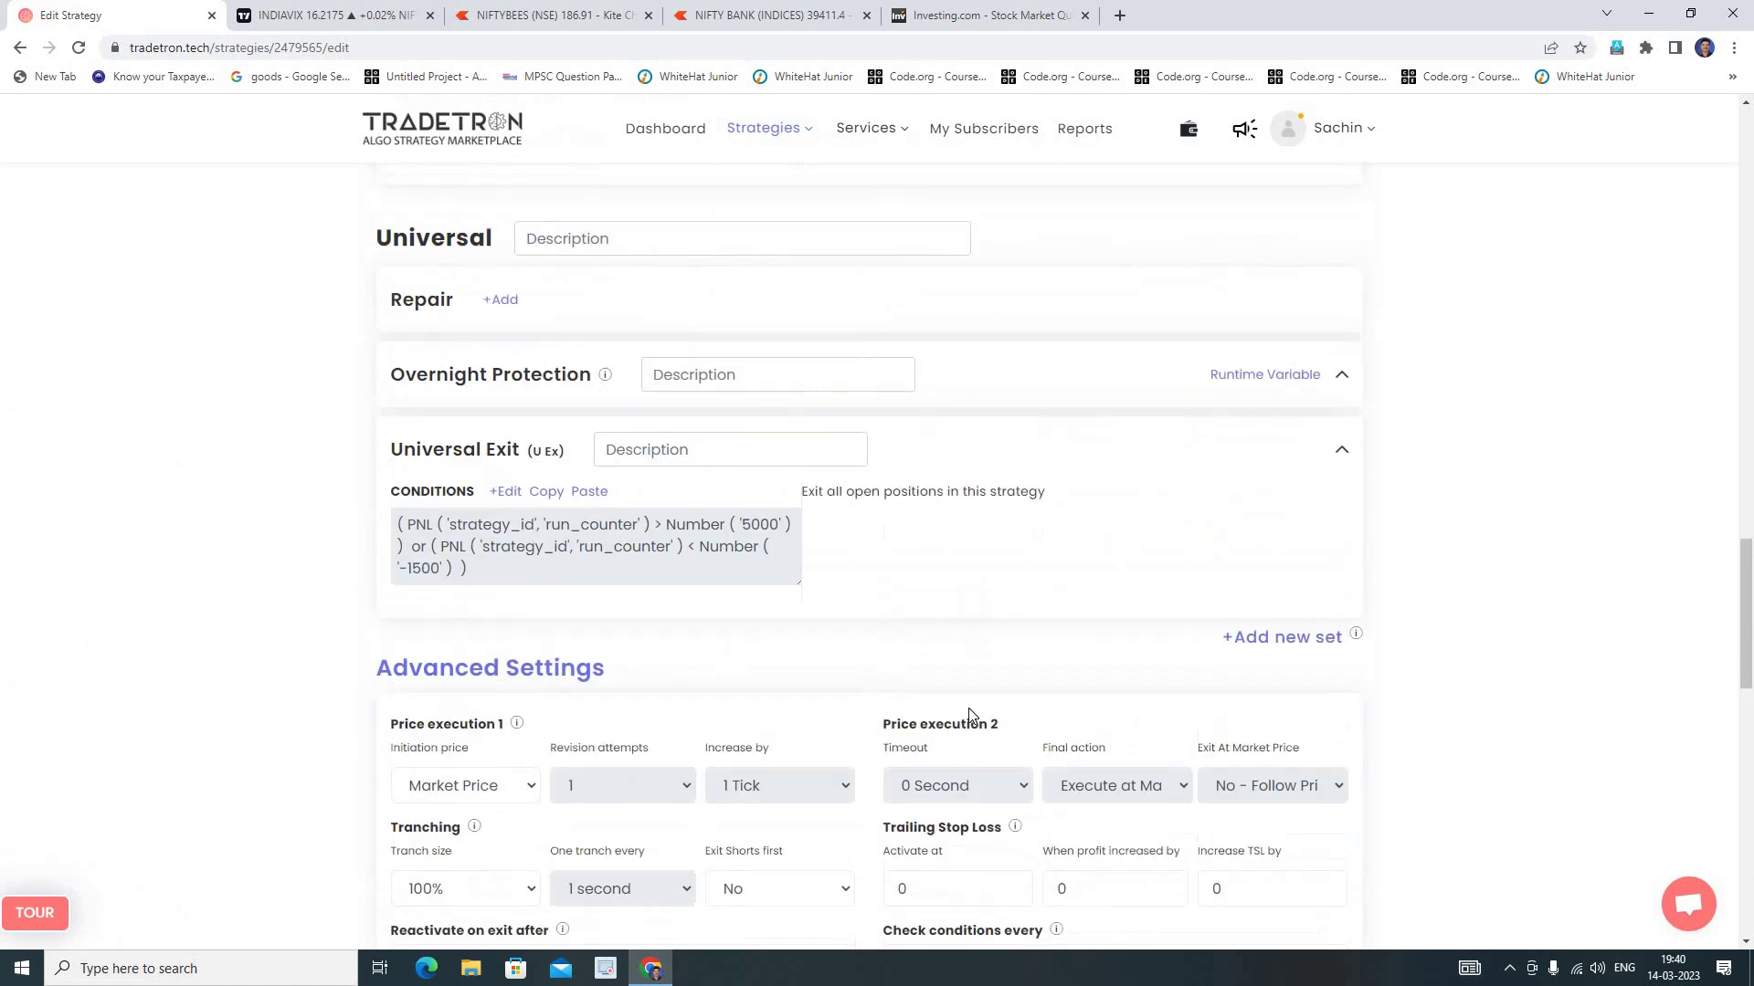
scroll(969, 715, up, 12)
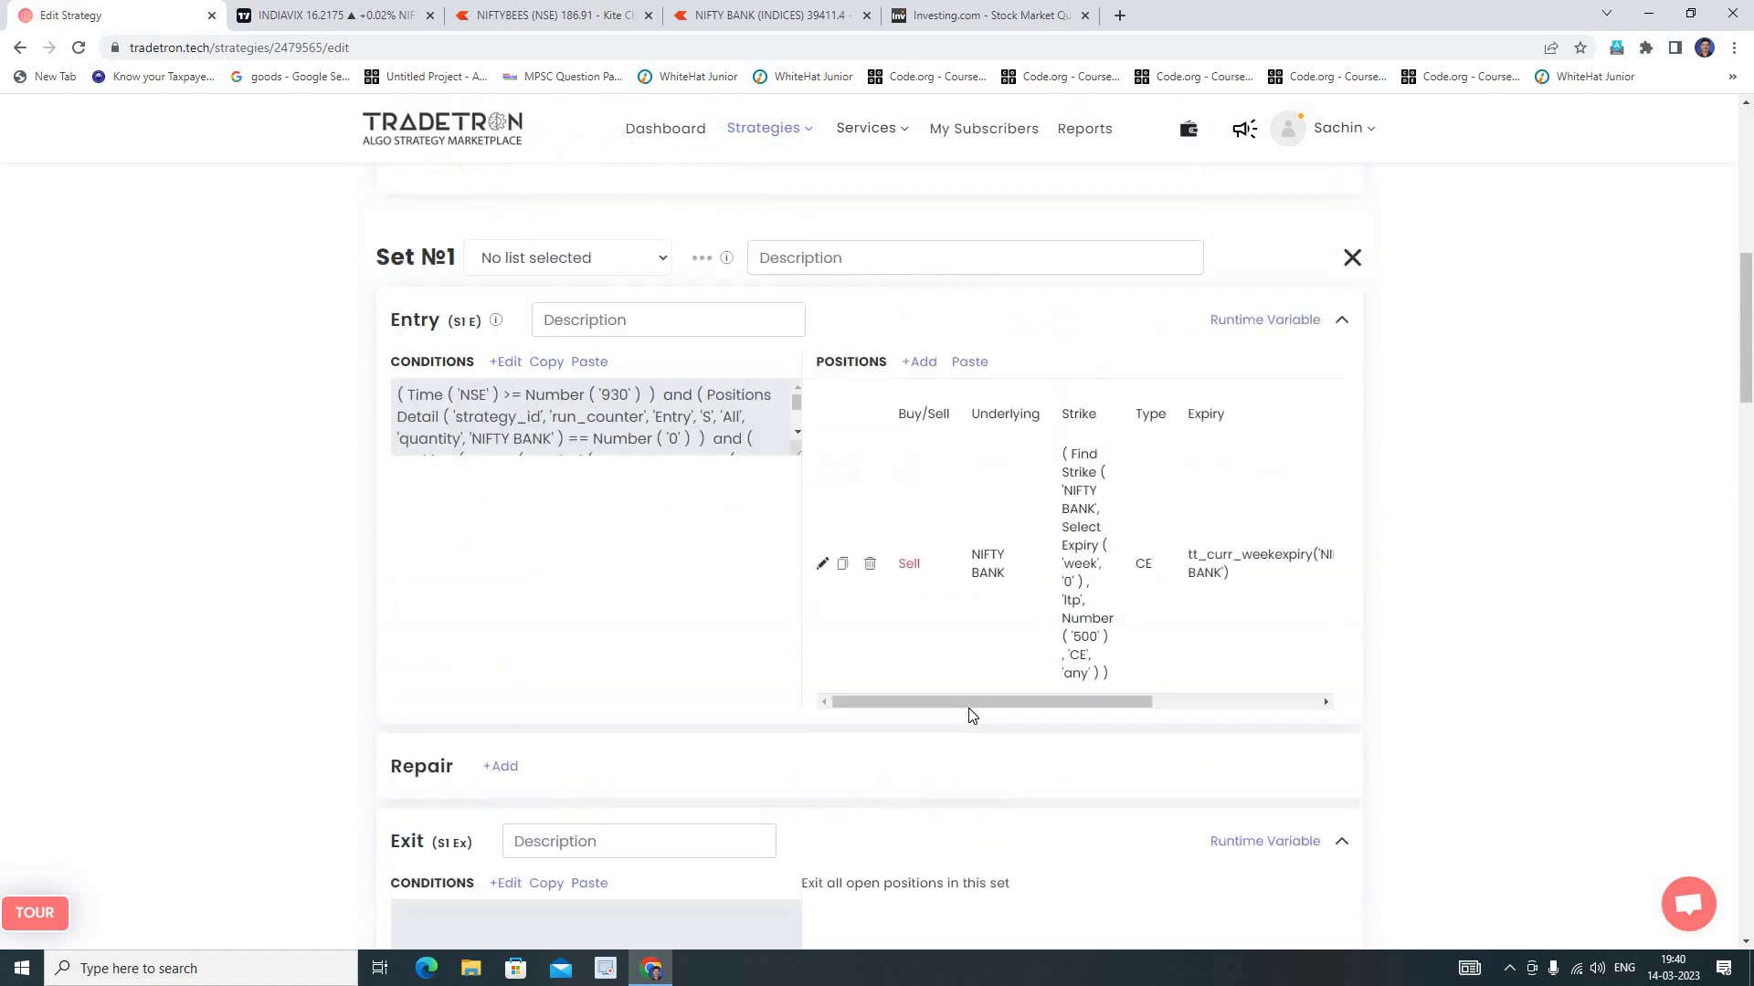
scroll(969, 715, up, 5)
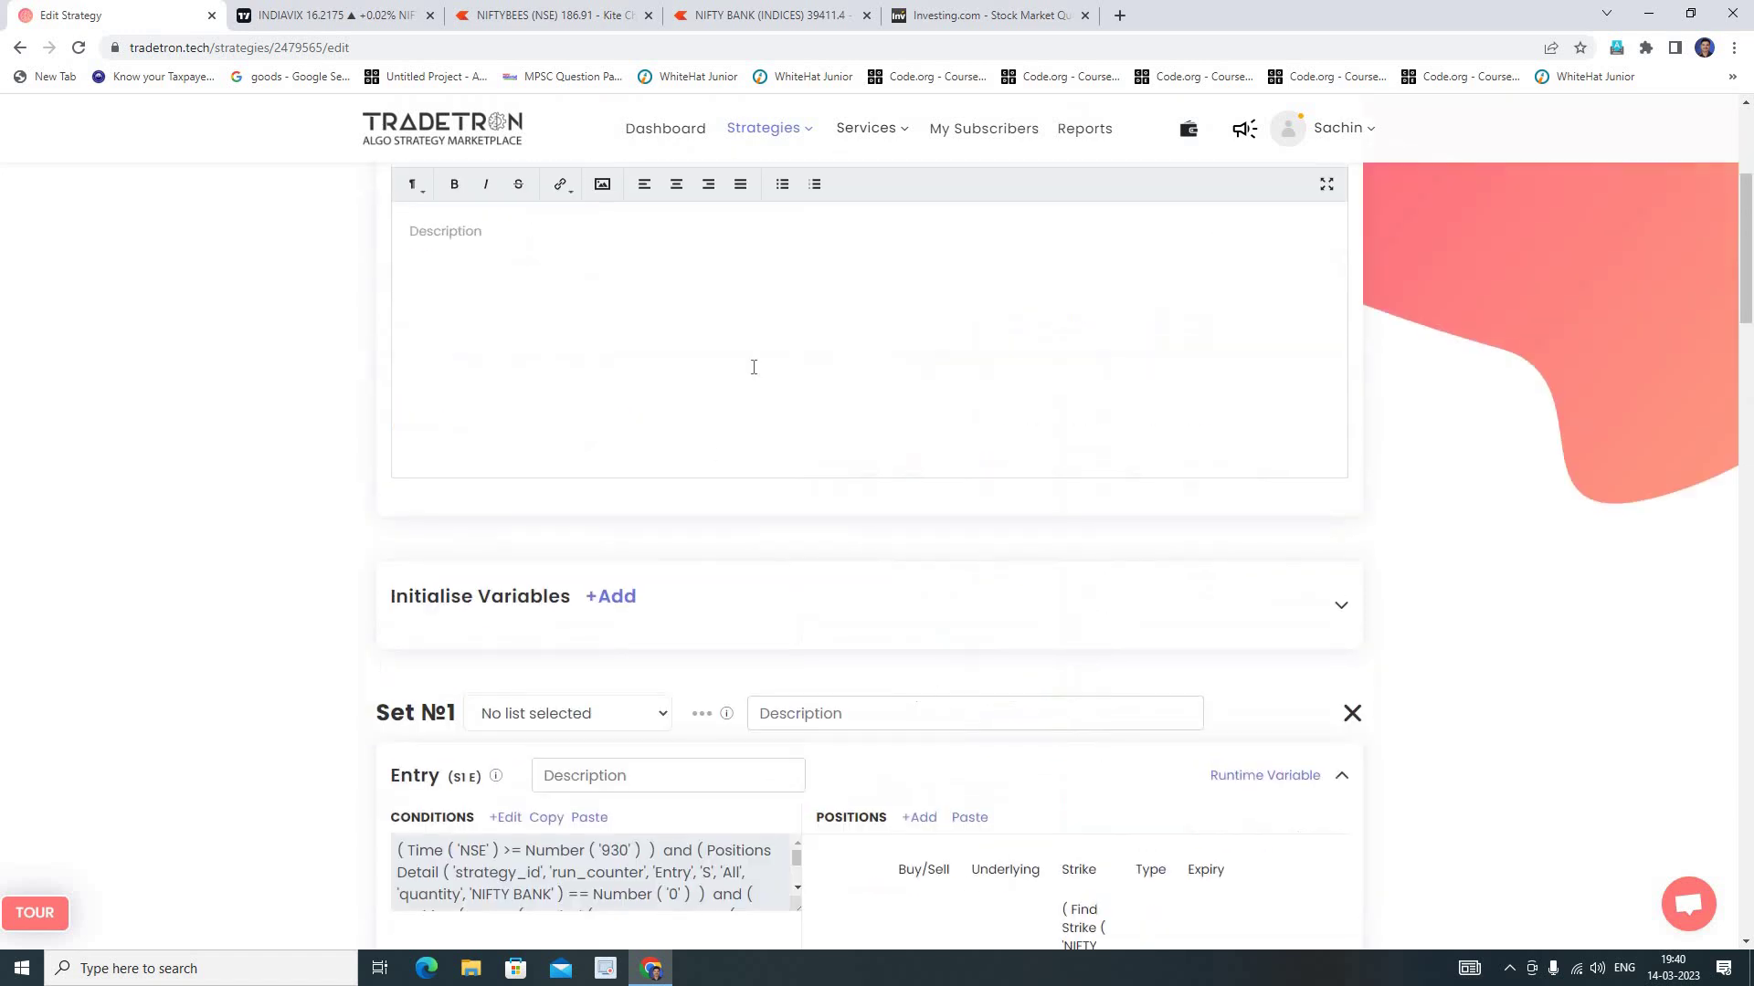
click(744, 131)
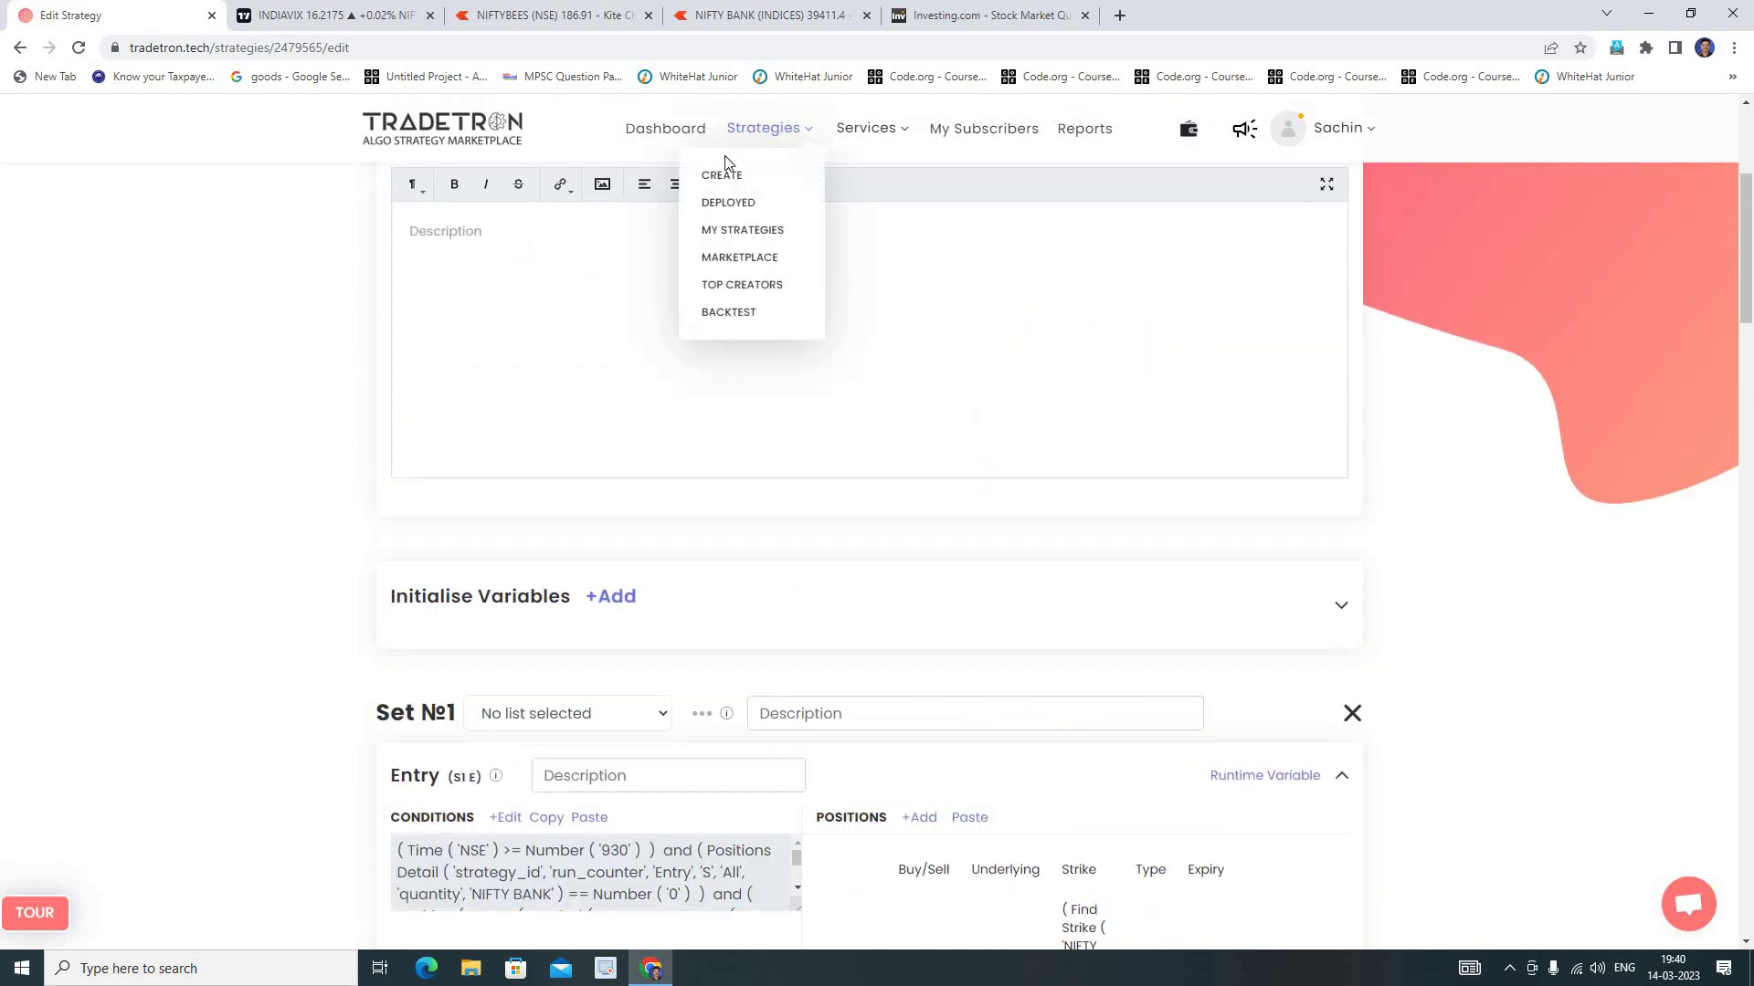
click(730, 207)
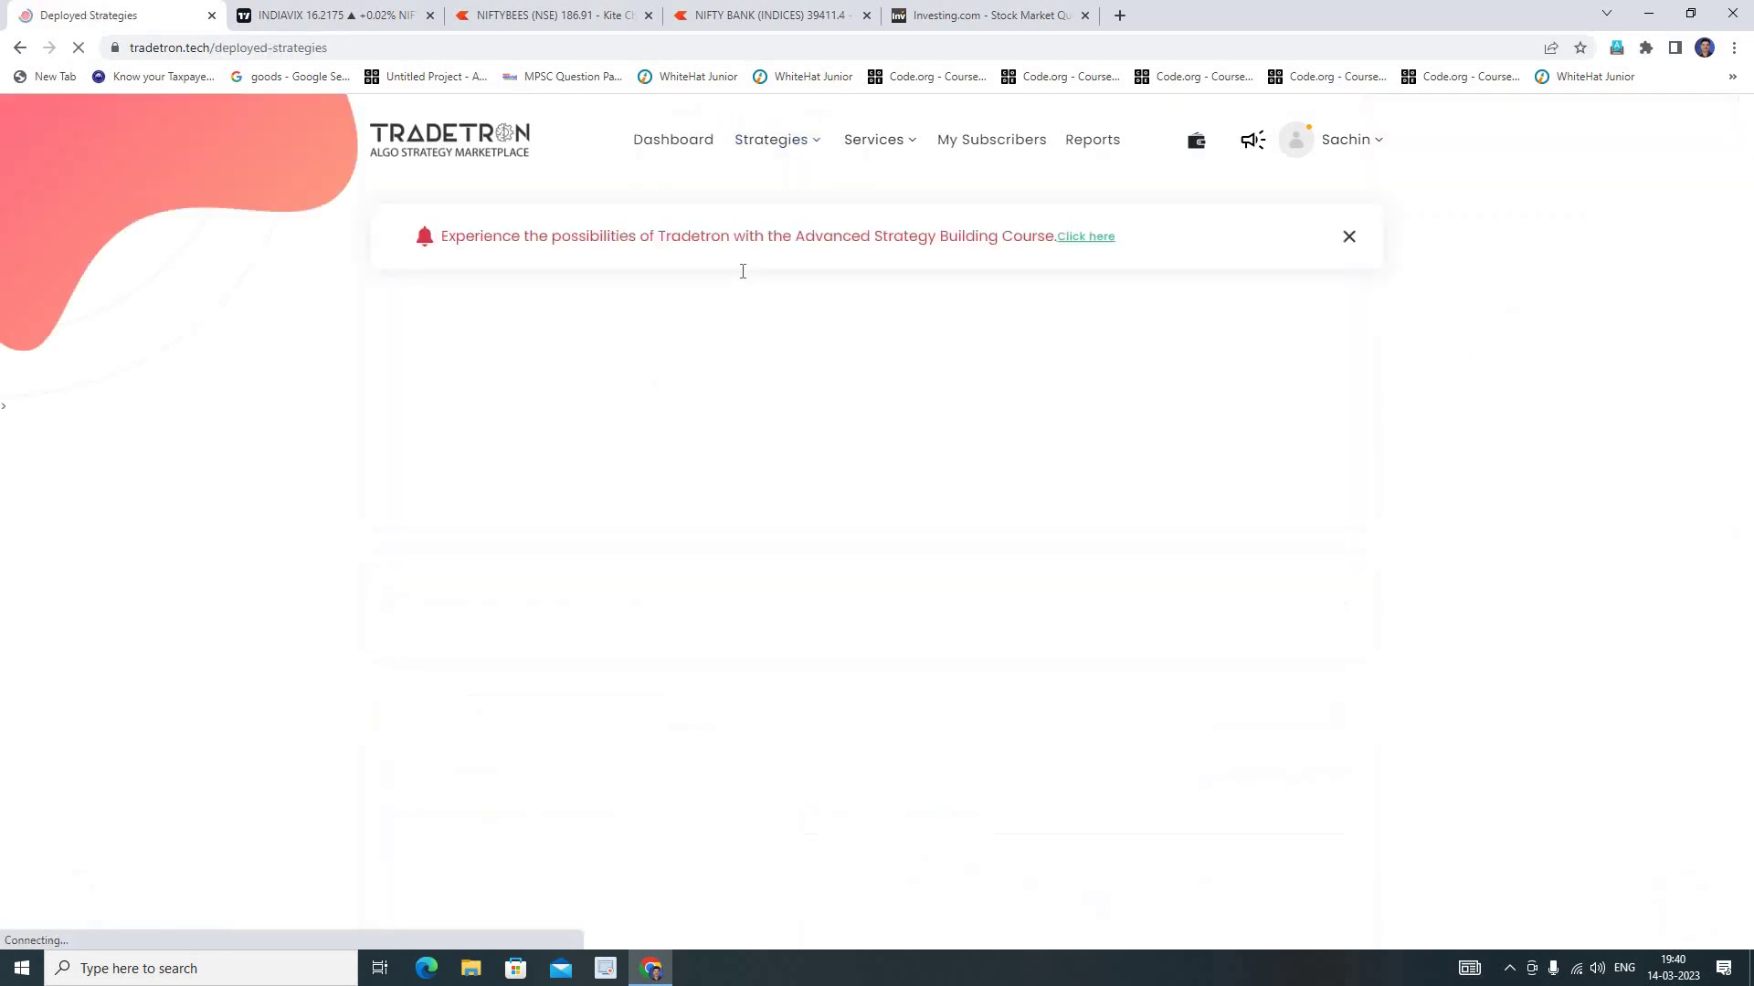
Set the VALUE HEINKINASHI NIFTY BANK strategy's counter to All and review the P&L of every instrument through to the total.
scroll(854, 534, down, 4)
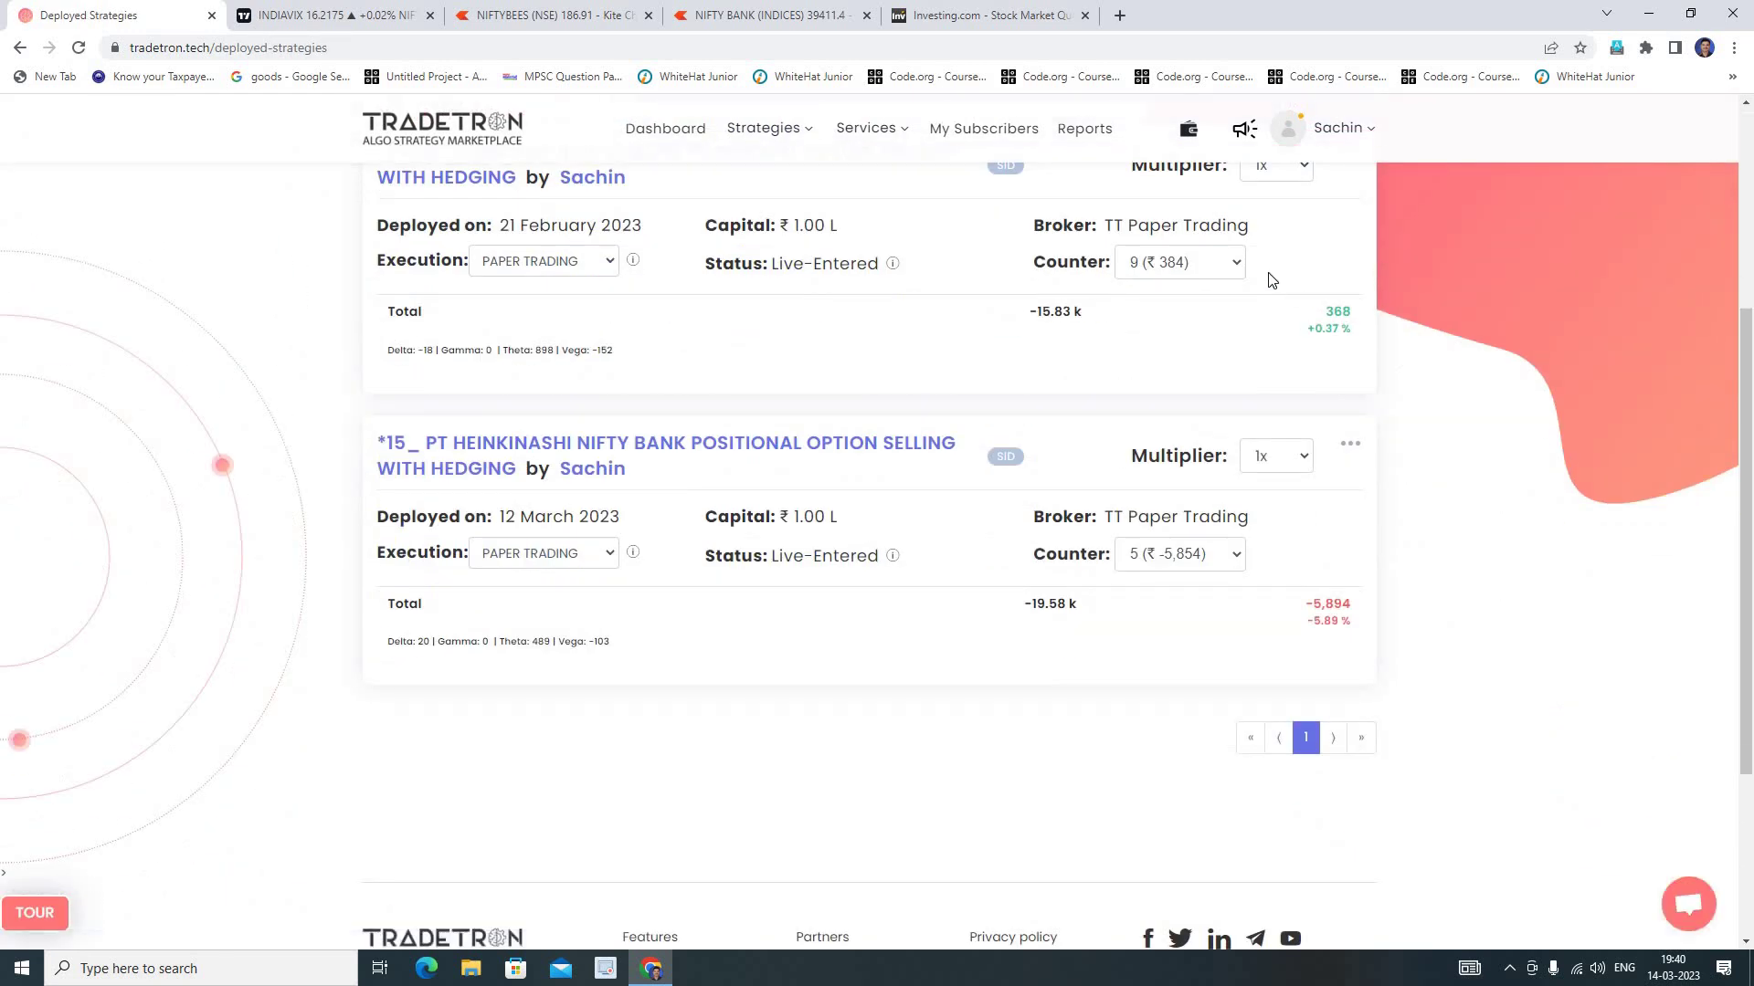
click(1234, 263)
click(1193, 455)
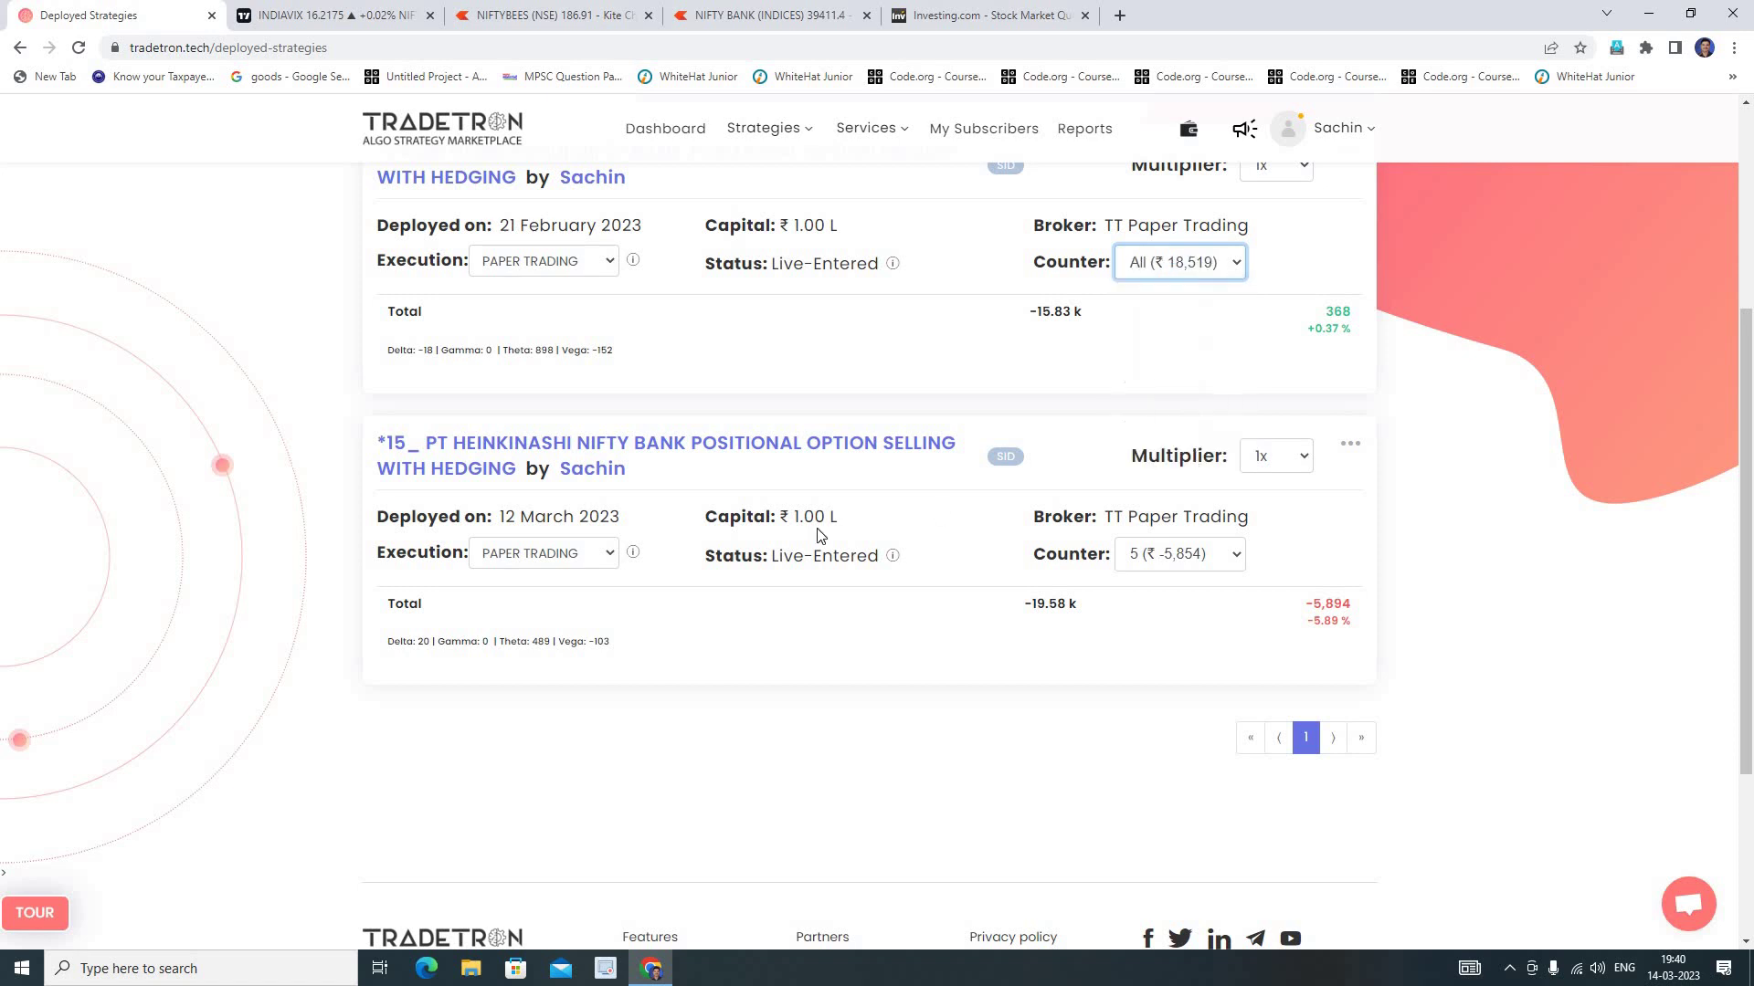
scroll(816, 537, up, 4)
scroll(815, 537, down, 4)
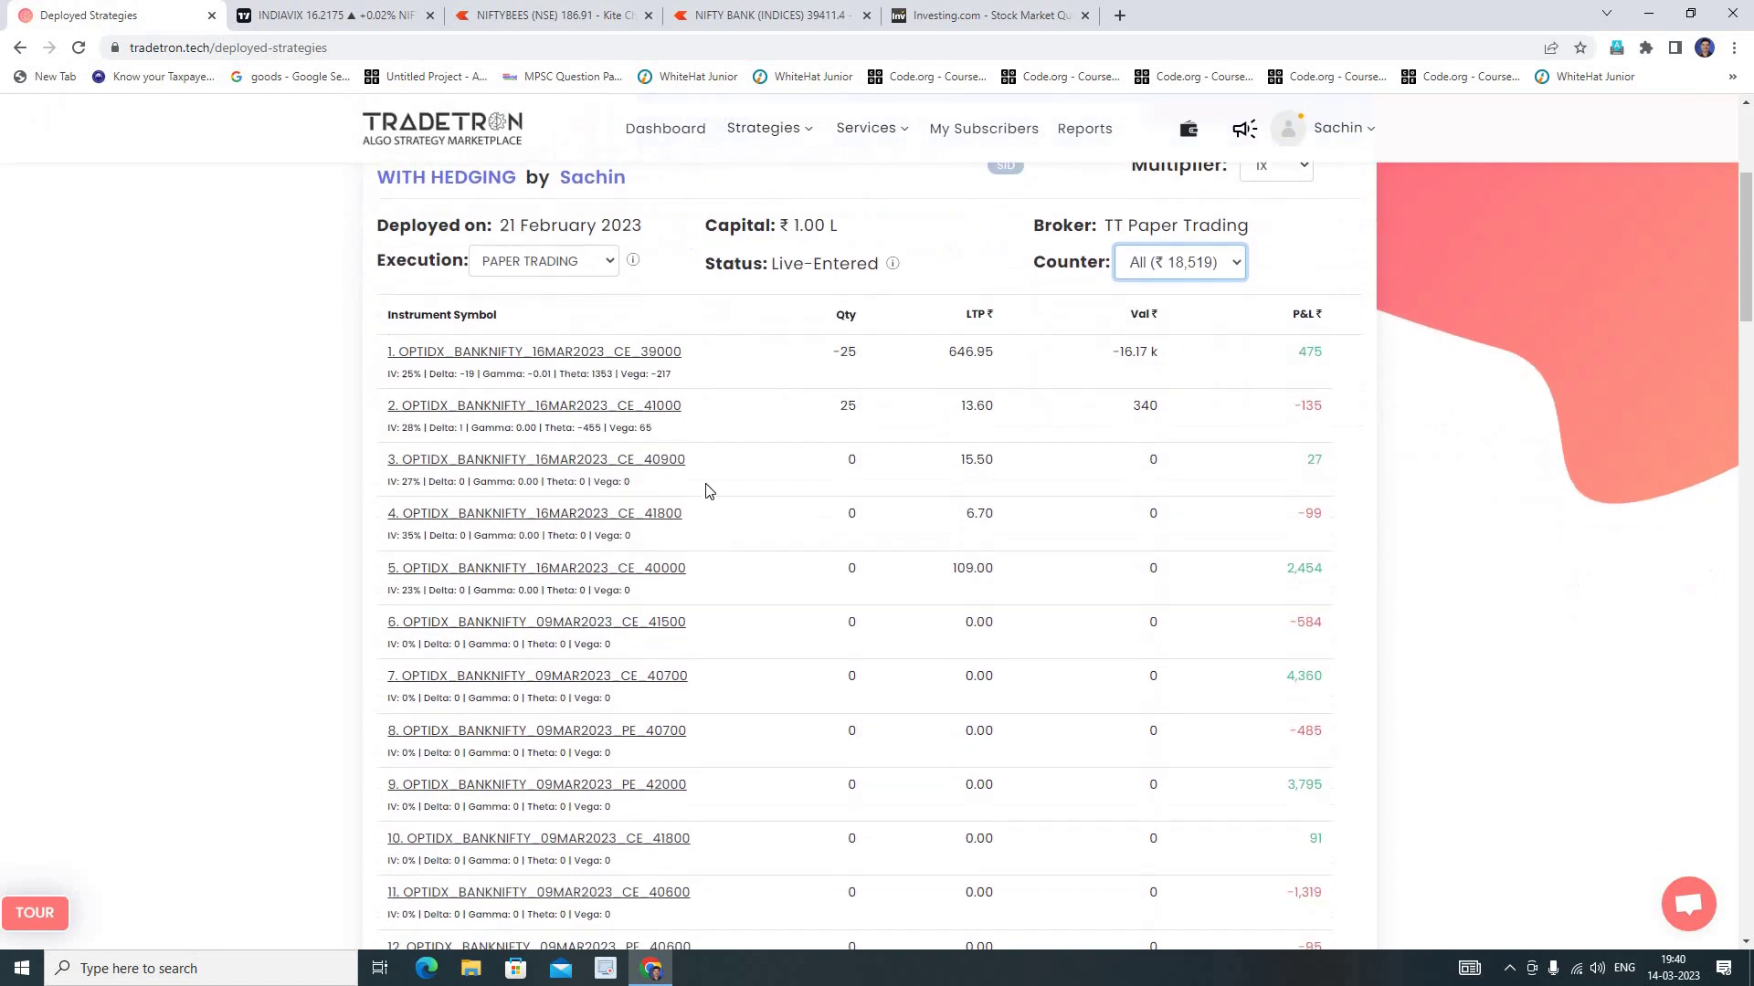
scroll(744, 488, down, 5)
scroll(744, 484, up, 9)
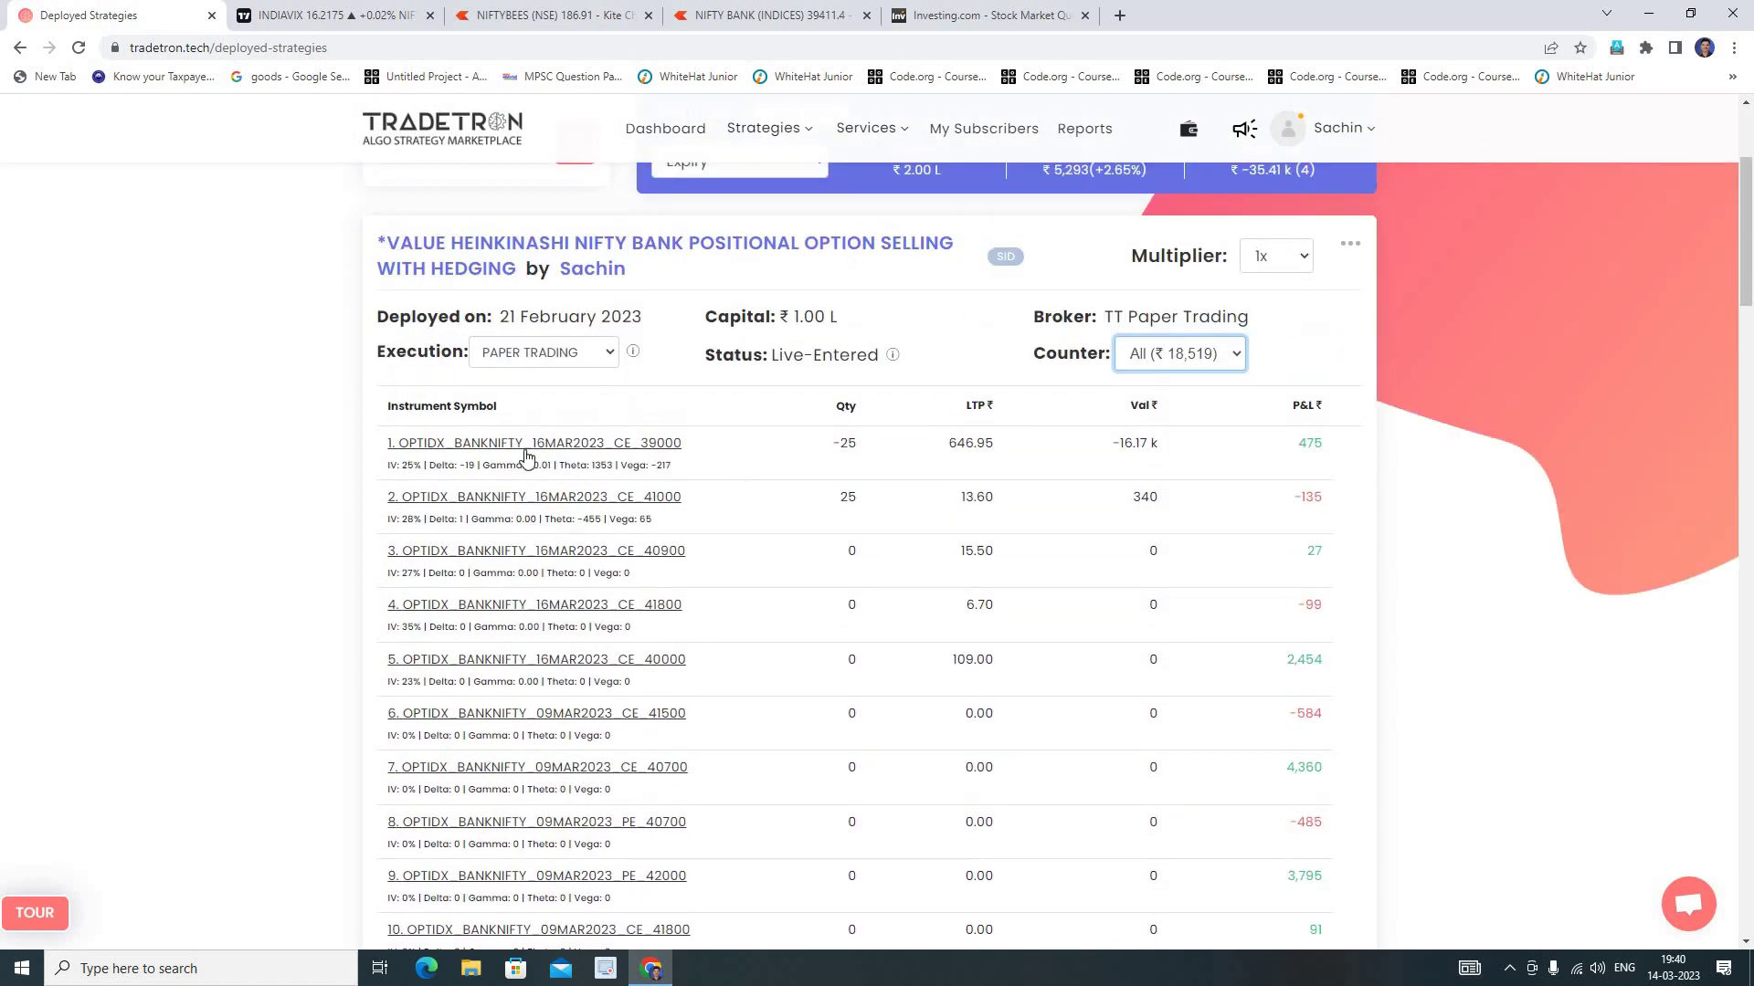
scroll(848, 476, down, 9)
scroll(845, 474, down, 20)
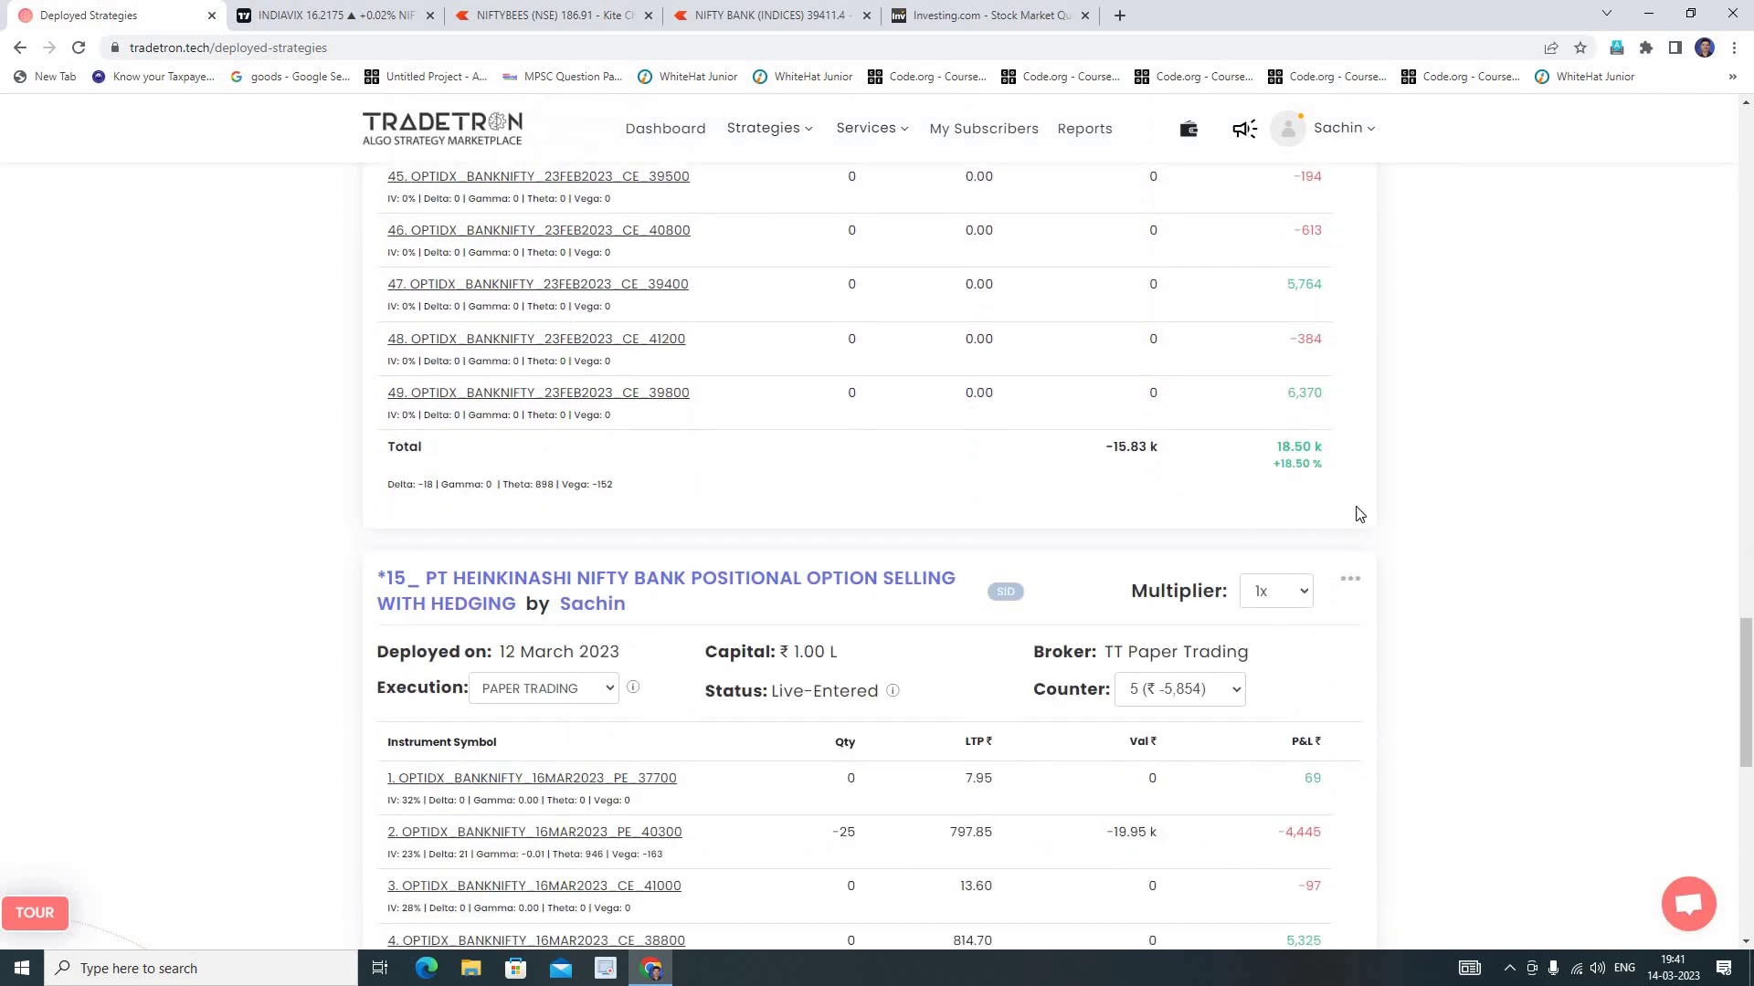
scroll(804, 457, up, 5)
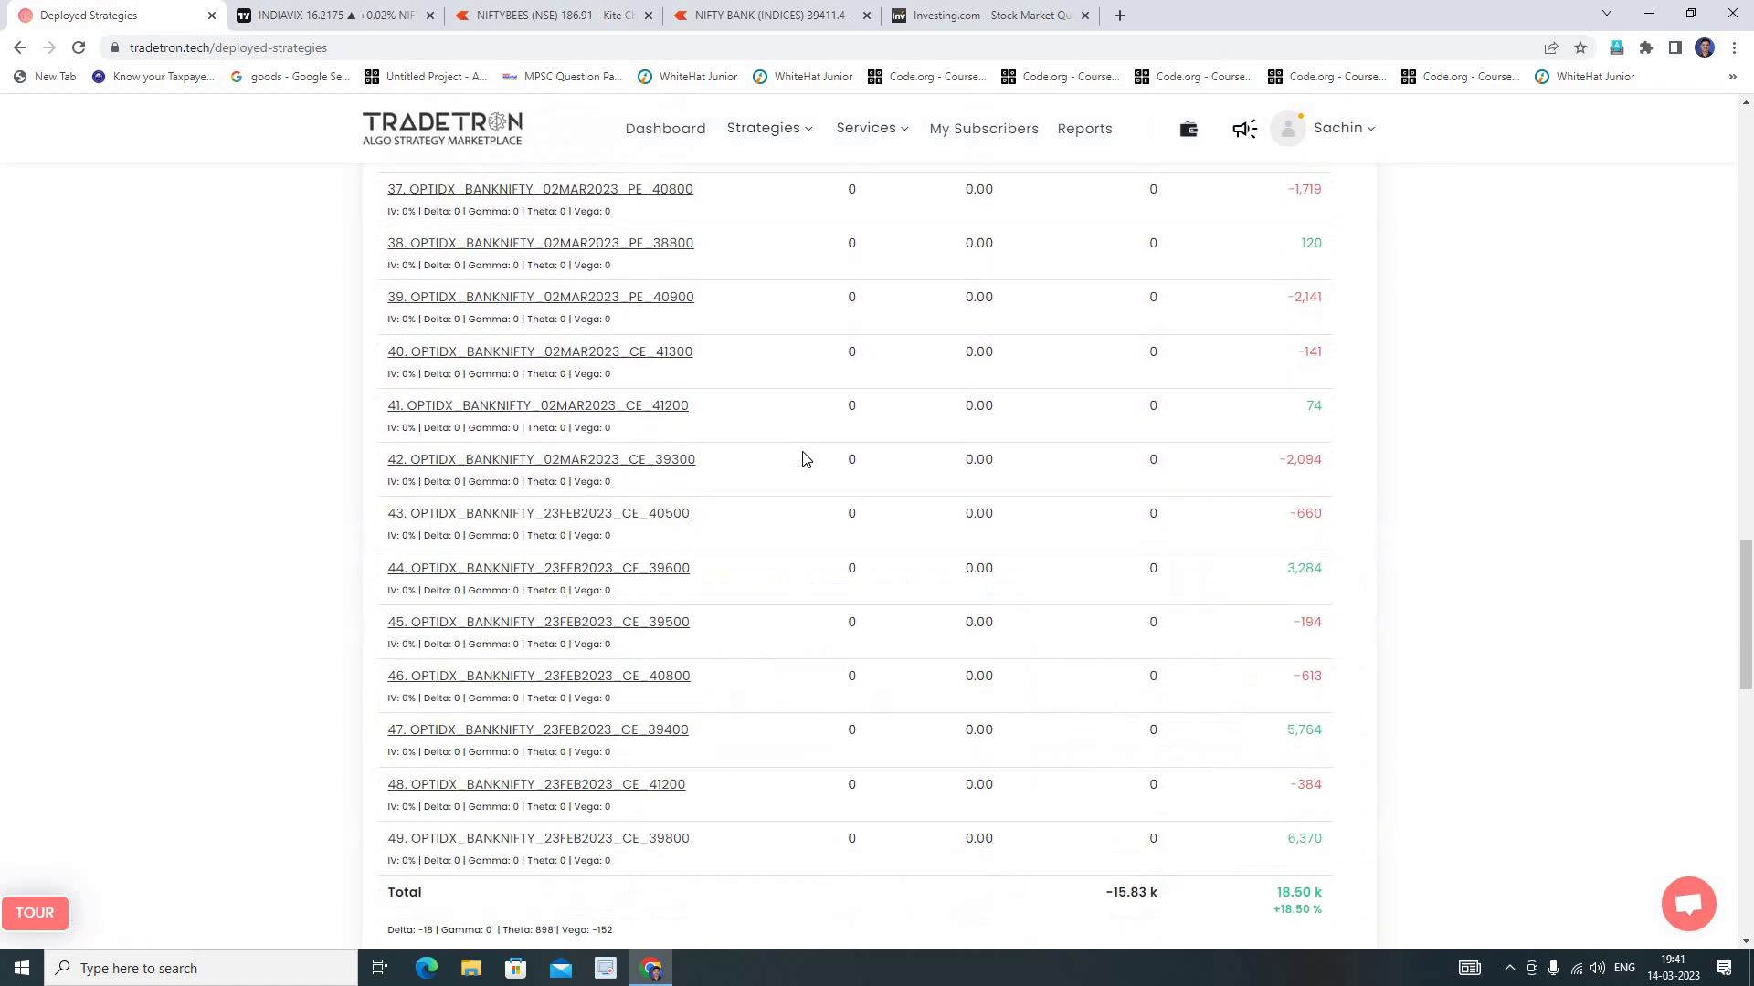
Set the *15_ PT HEINKINASHI NIFTY BANK strategy's counter to All and examine its instruments, deployment date and total P&L.
scroll(804, 458, down, 6)
scroll(804, 458, down, 4)
scroll(804, 462, up, 1)
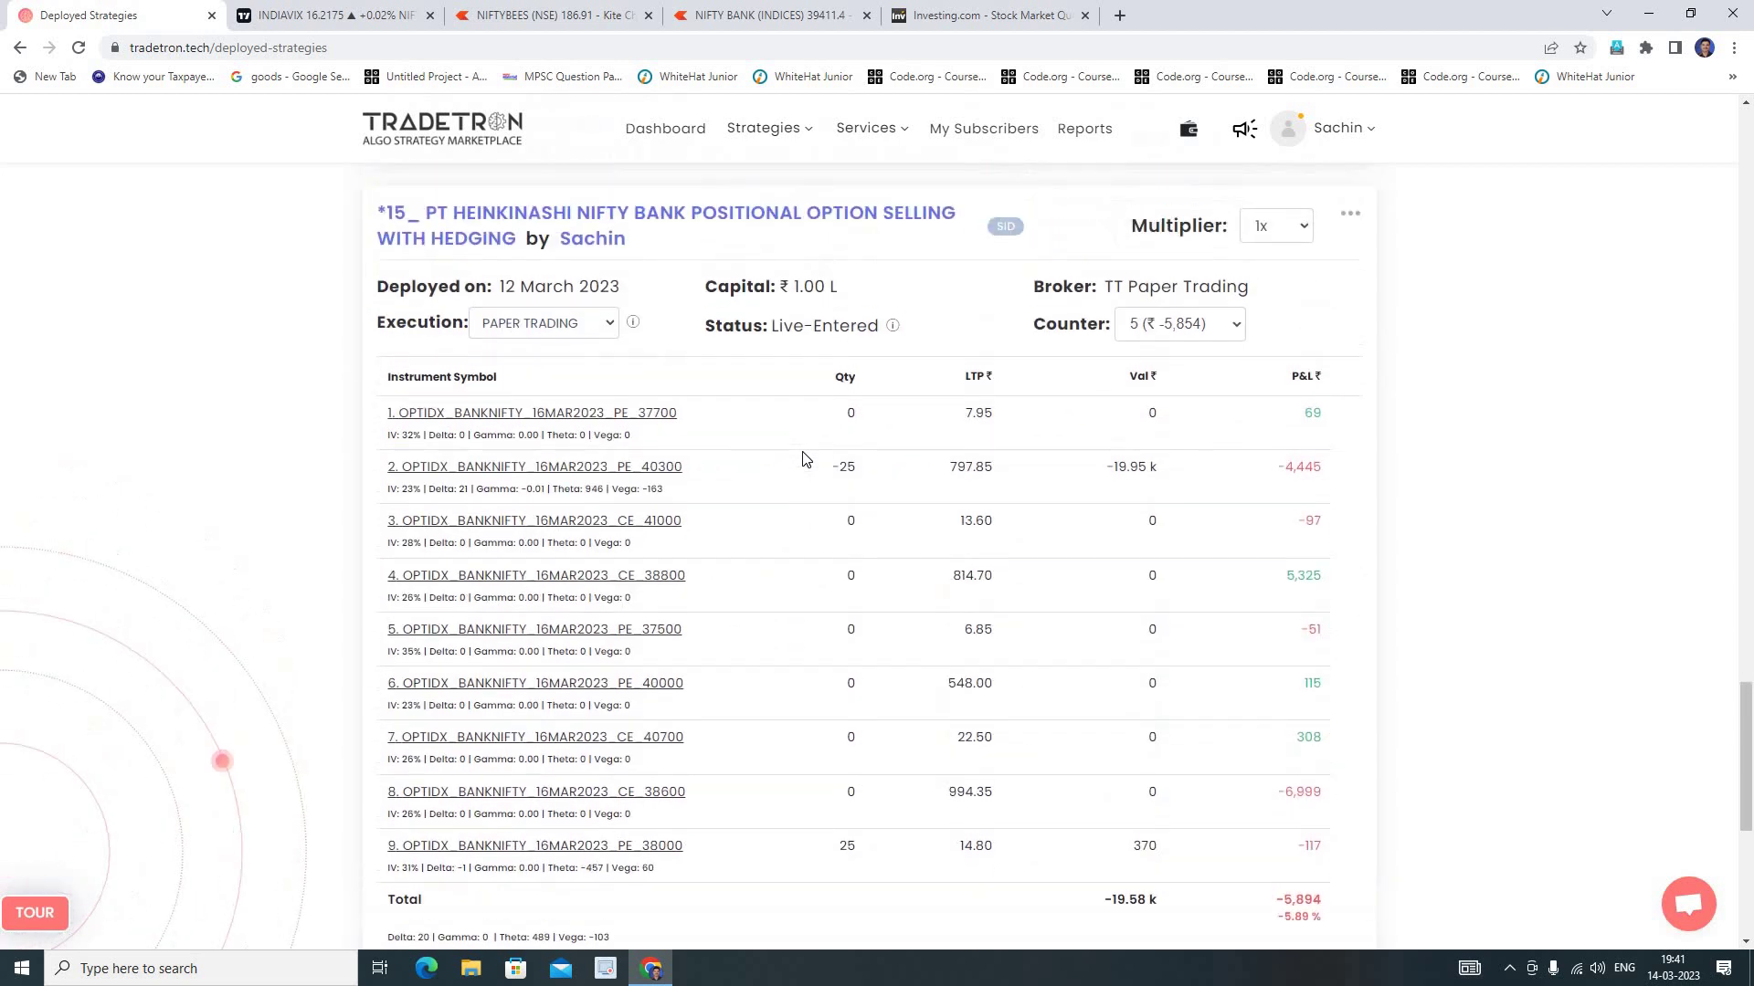
scroll(842, 447, down, 2)
scroll(1005, 456, up, 4)
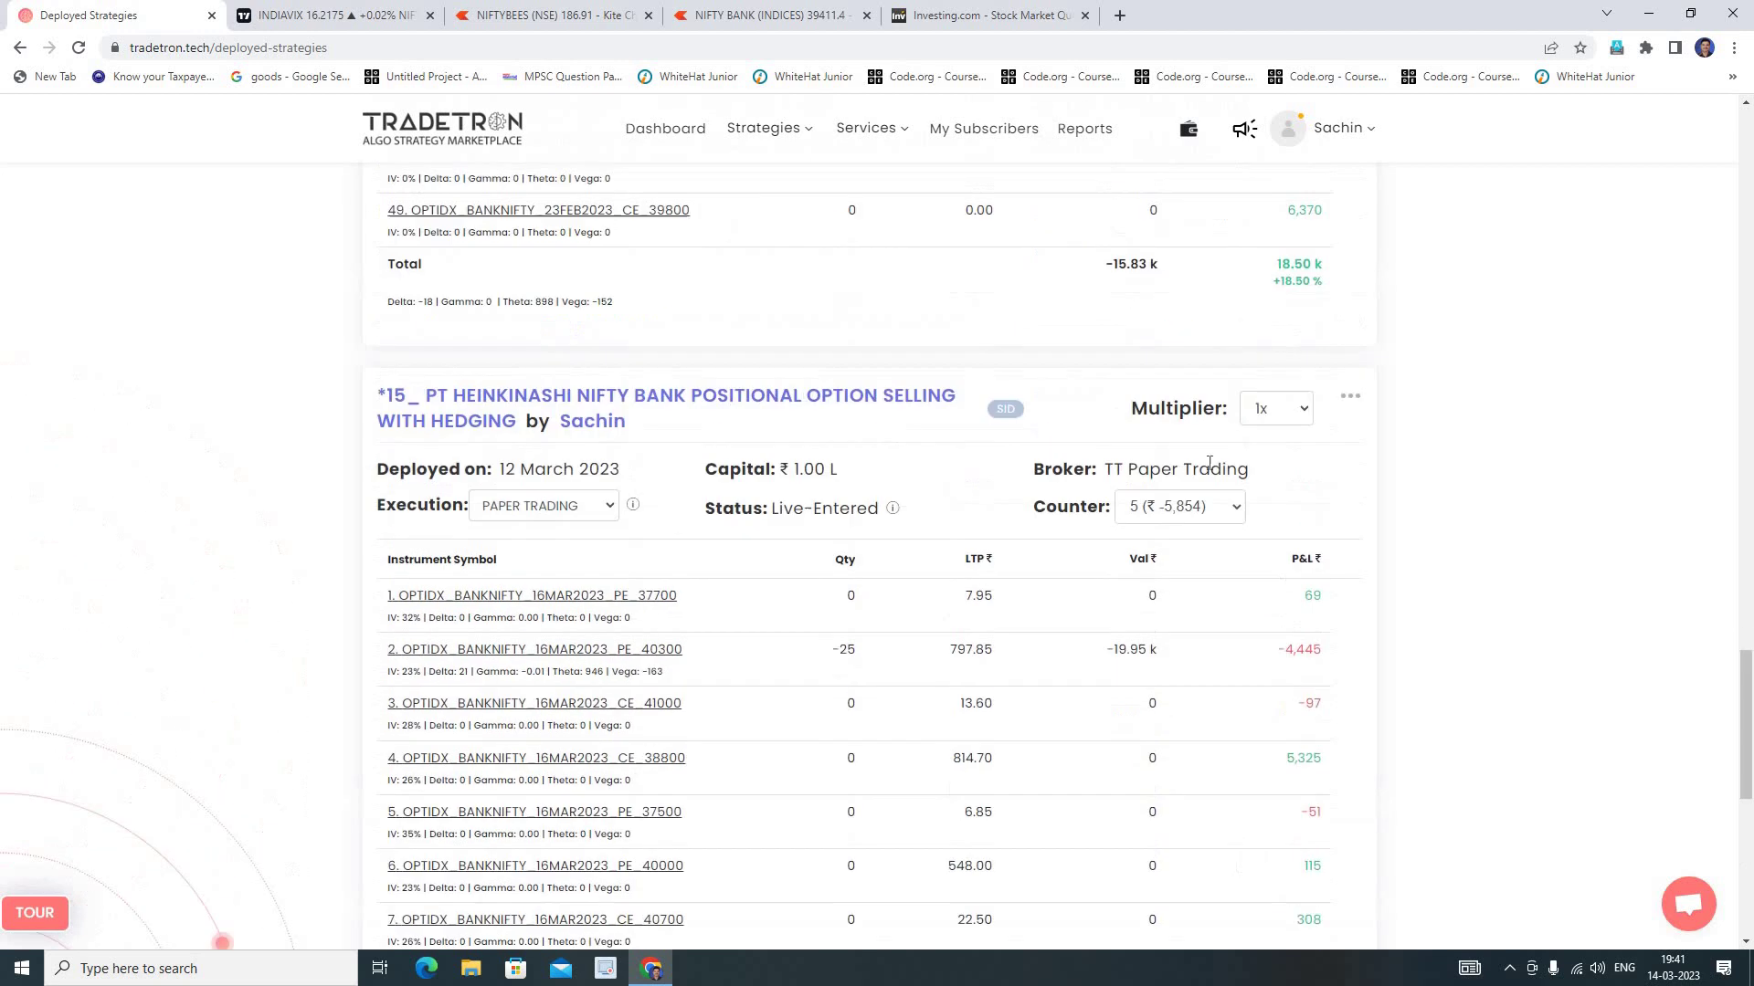
click(1236, 517)
click(1202, 626)
scroll(1022, 419, down, 14)
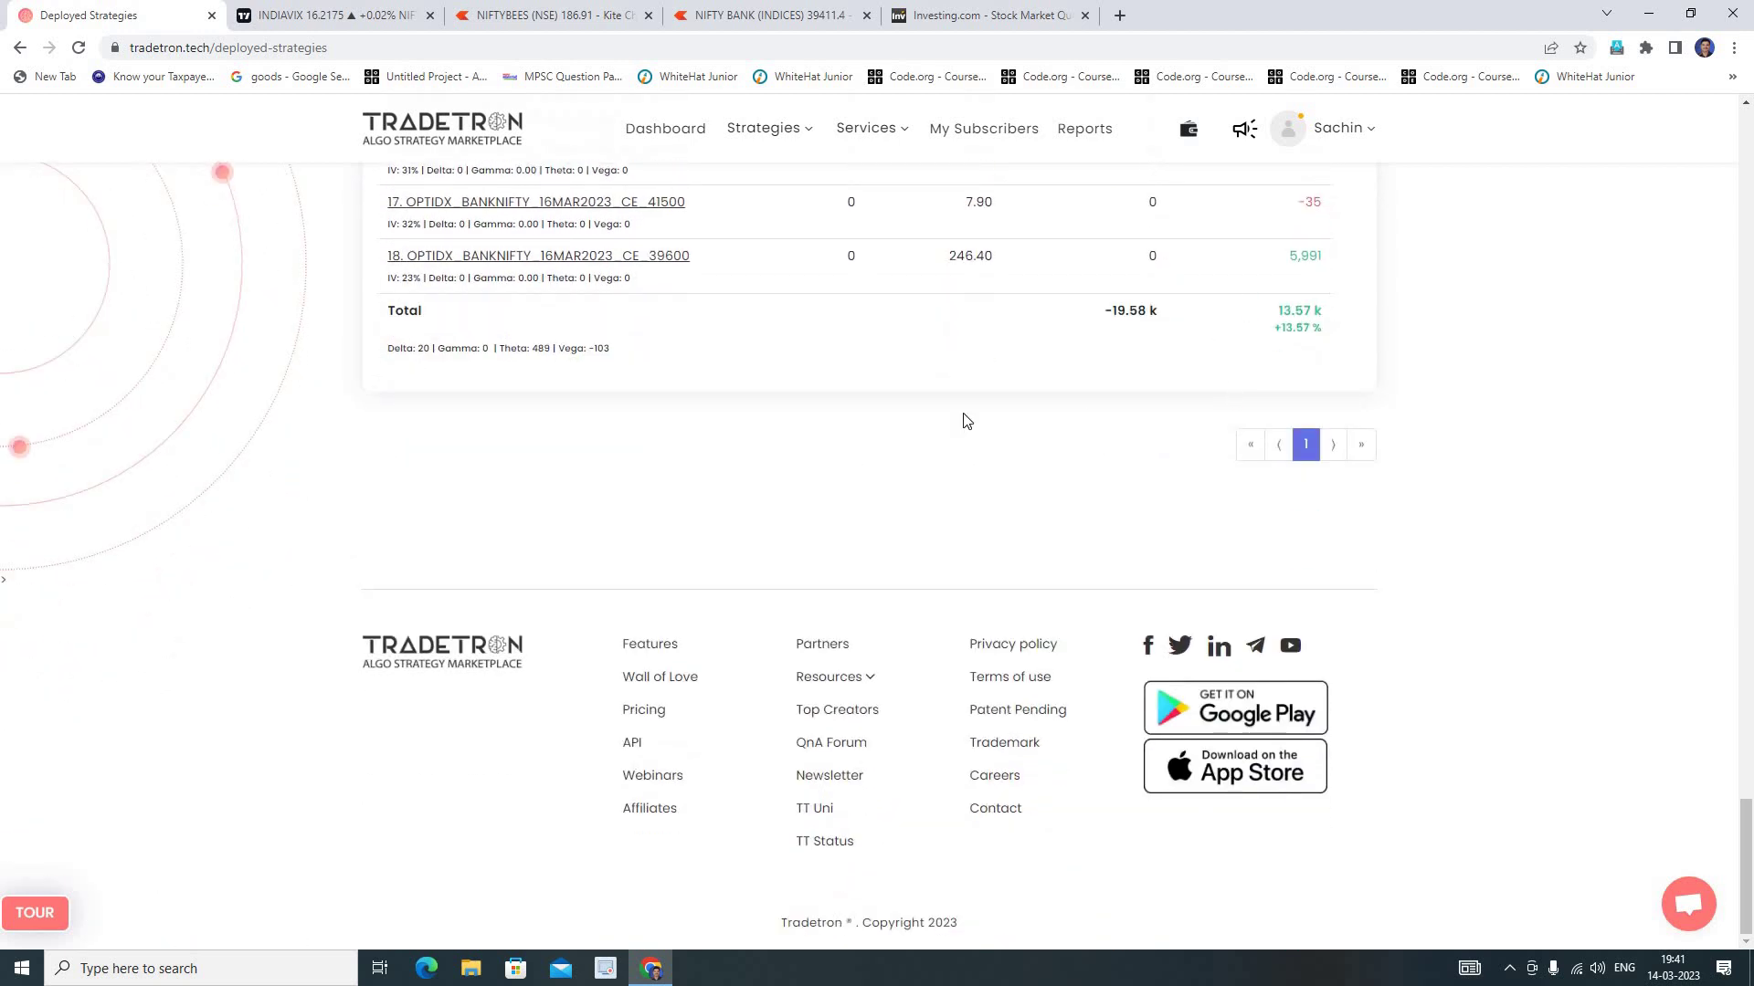
scroll(883, 432, up, 7)
scroll(884, 432, up, 4)
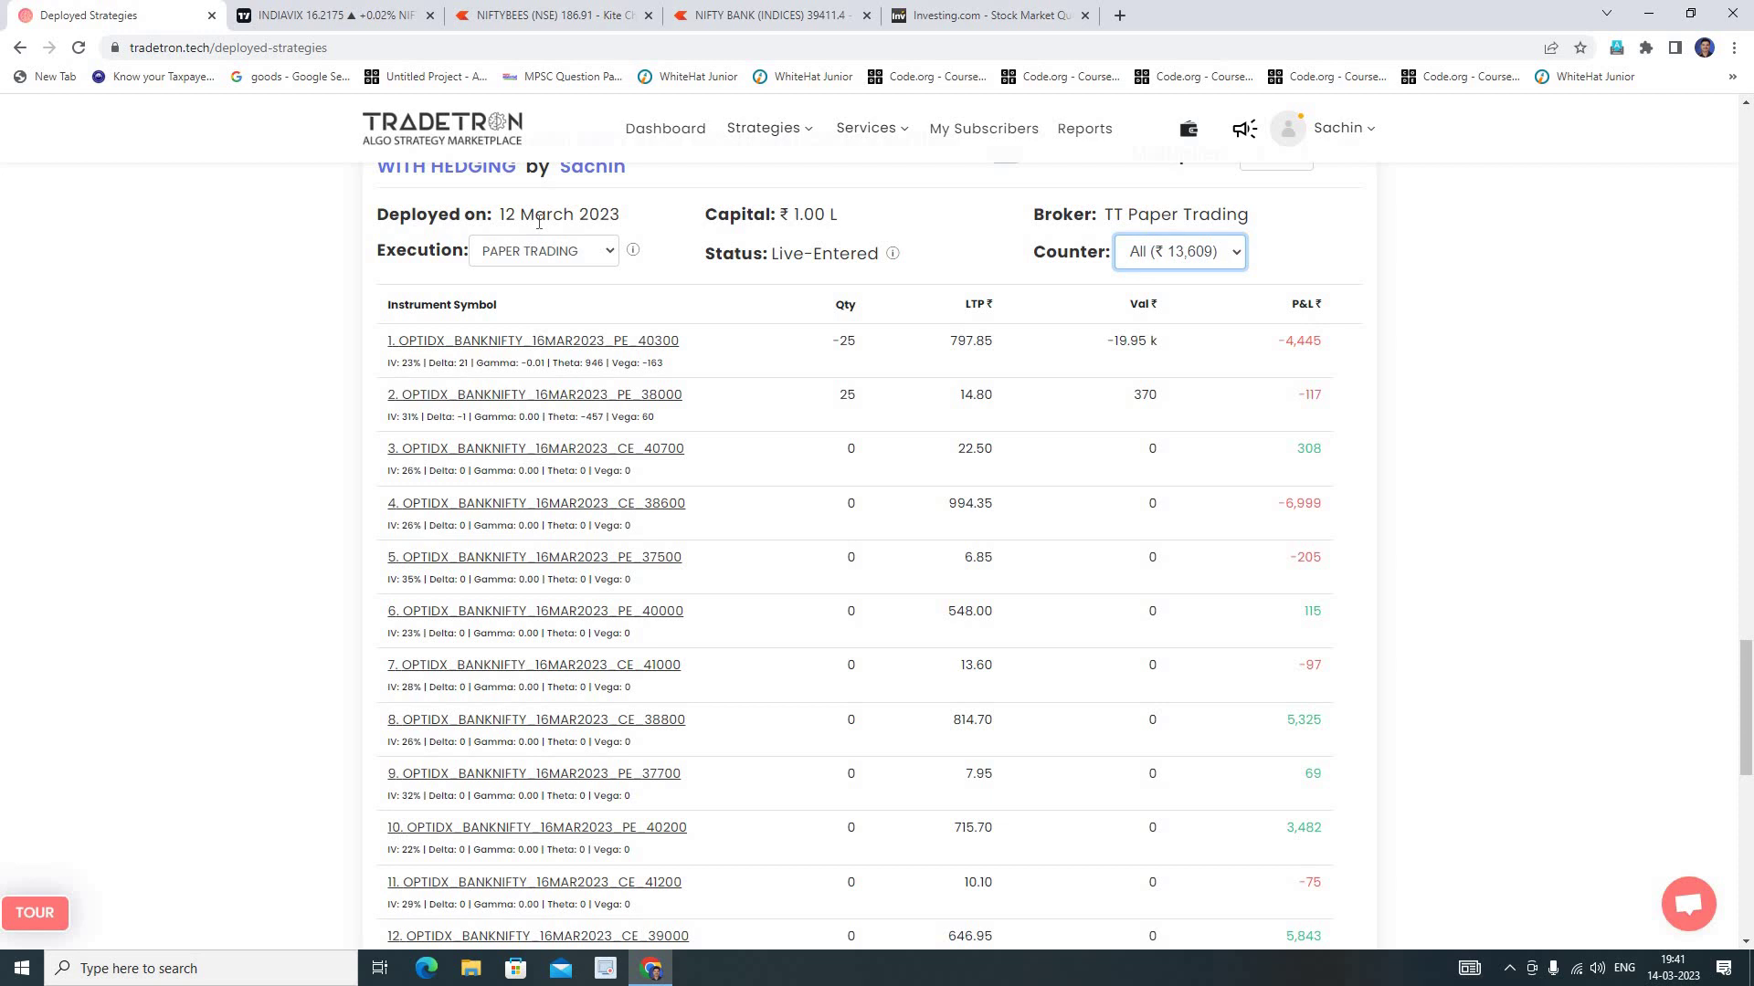
scroll(883, 625, down, 1)
scroll(1440, 595, down, 2)
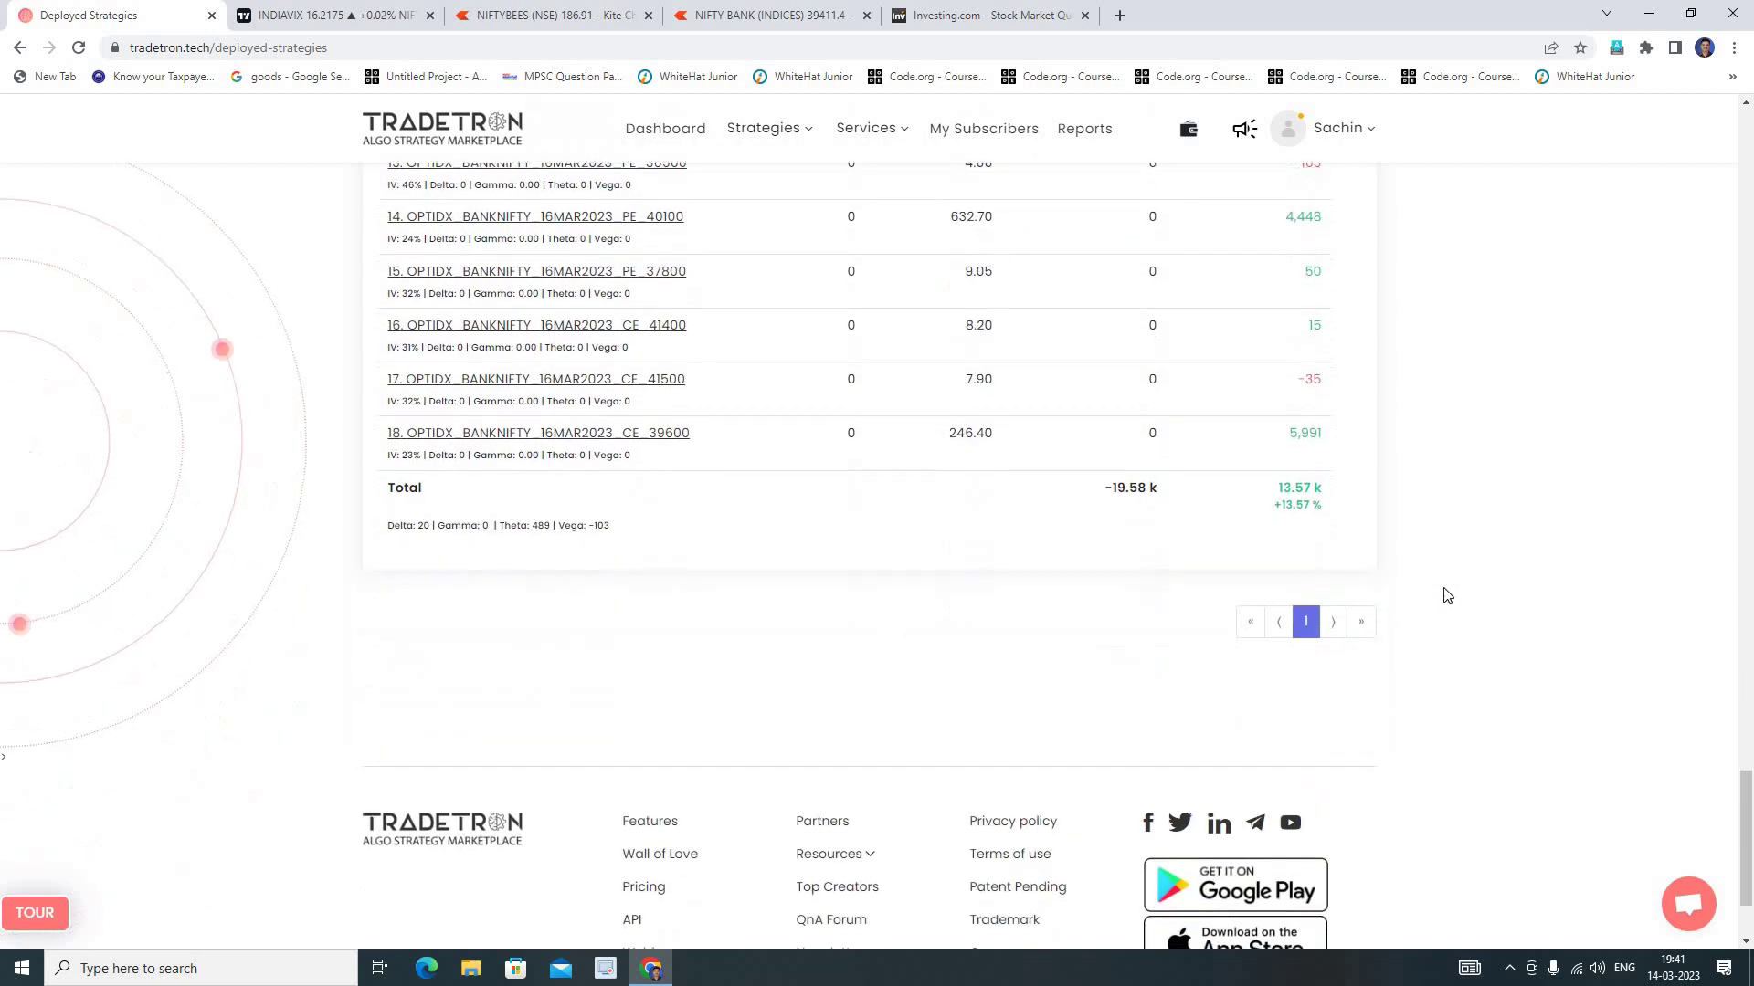
Look back over both deployed strategies' instrument lists, returning to the summary above the first strategy.
scroll(392, 456, up, 8)
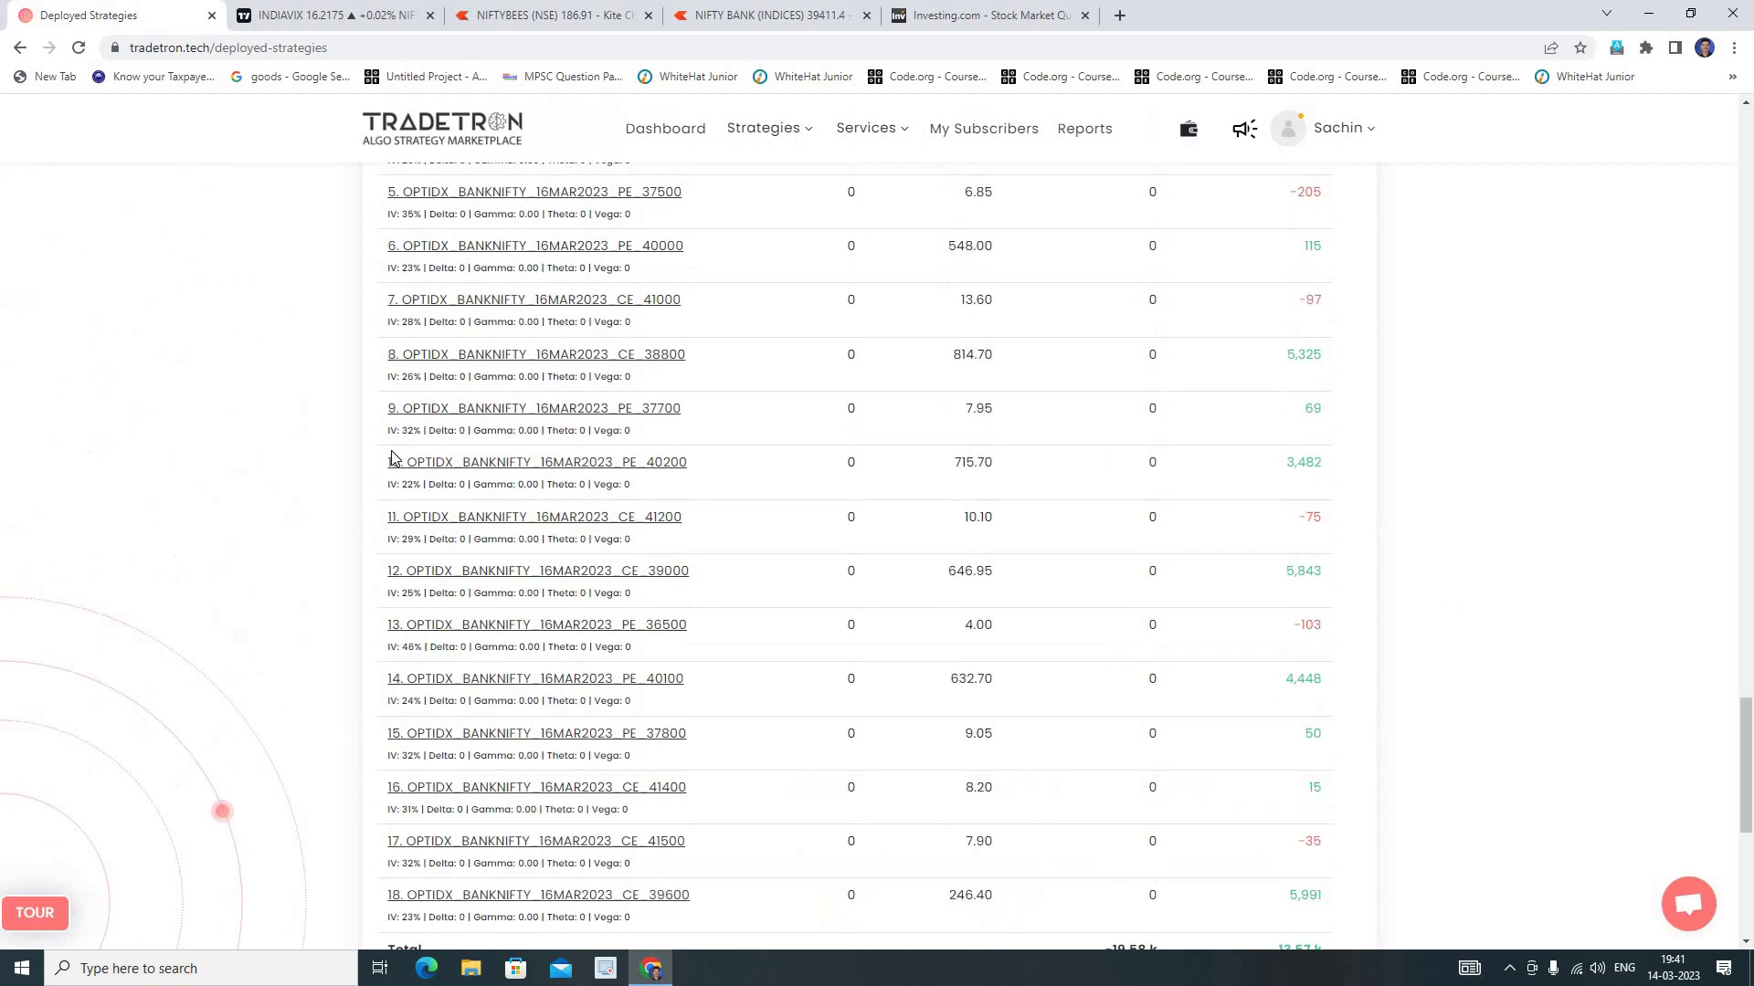
scroll(715, 558, up, 10)
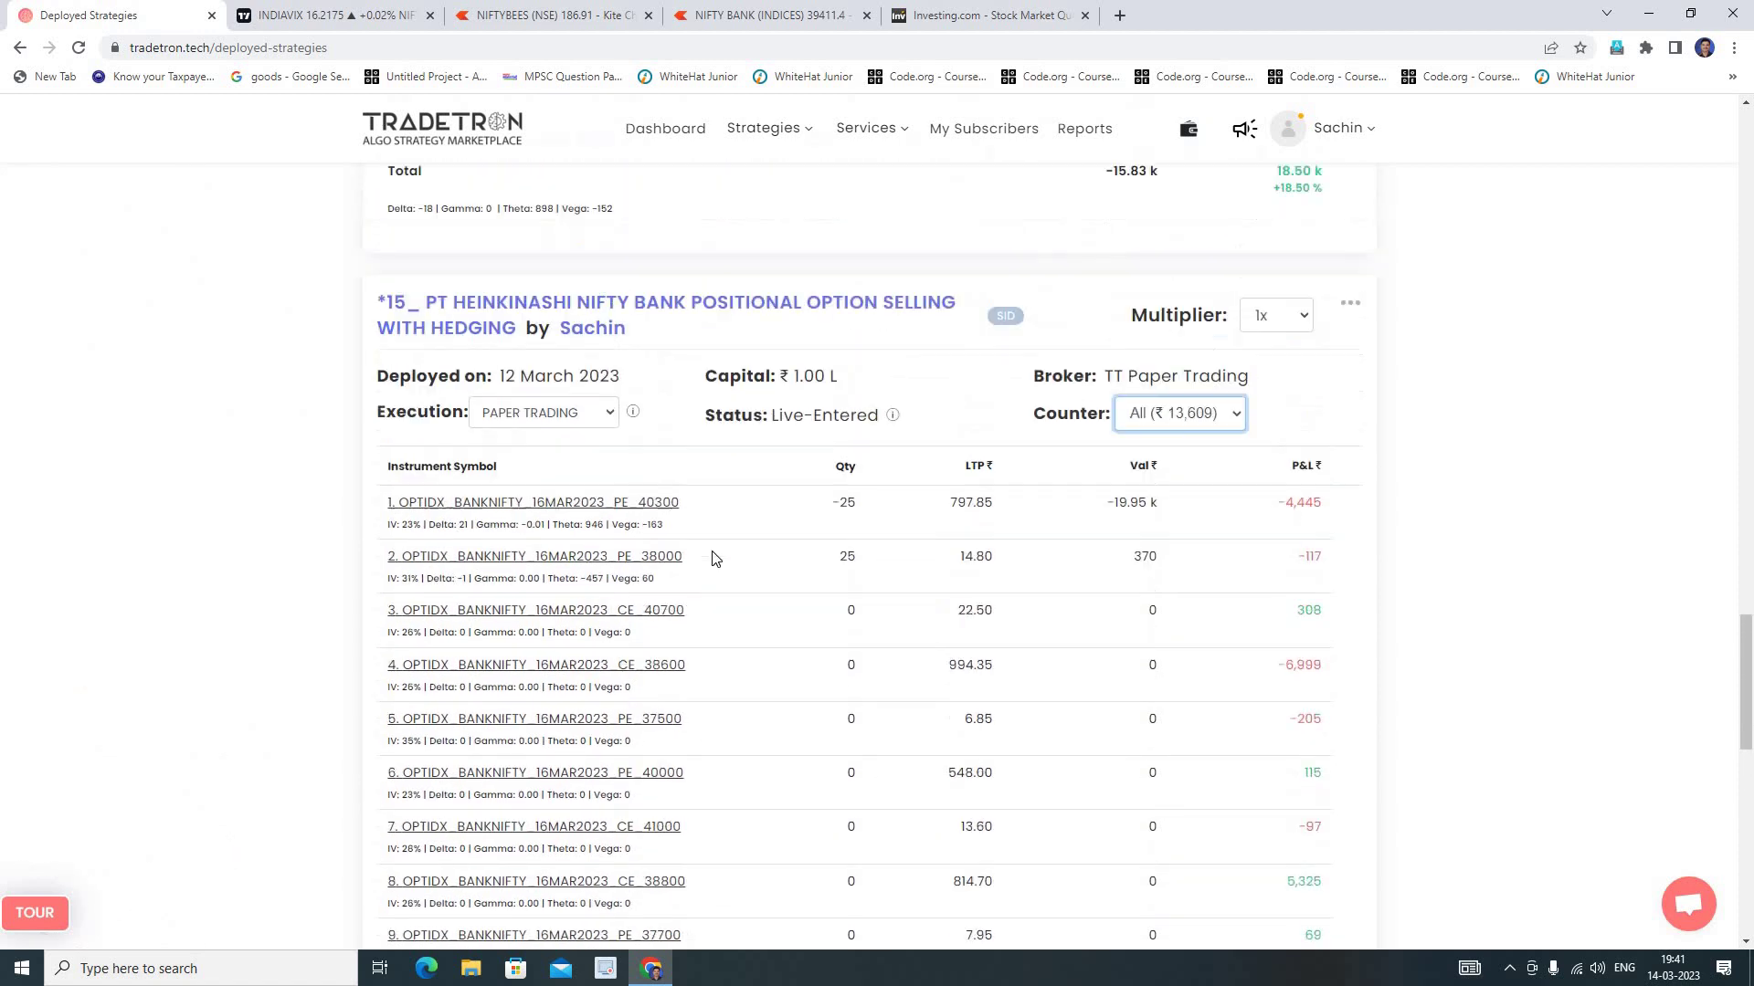
scroll(715, 558, up, 12)
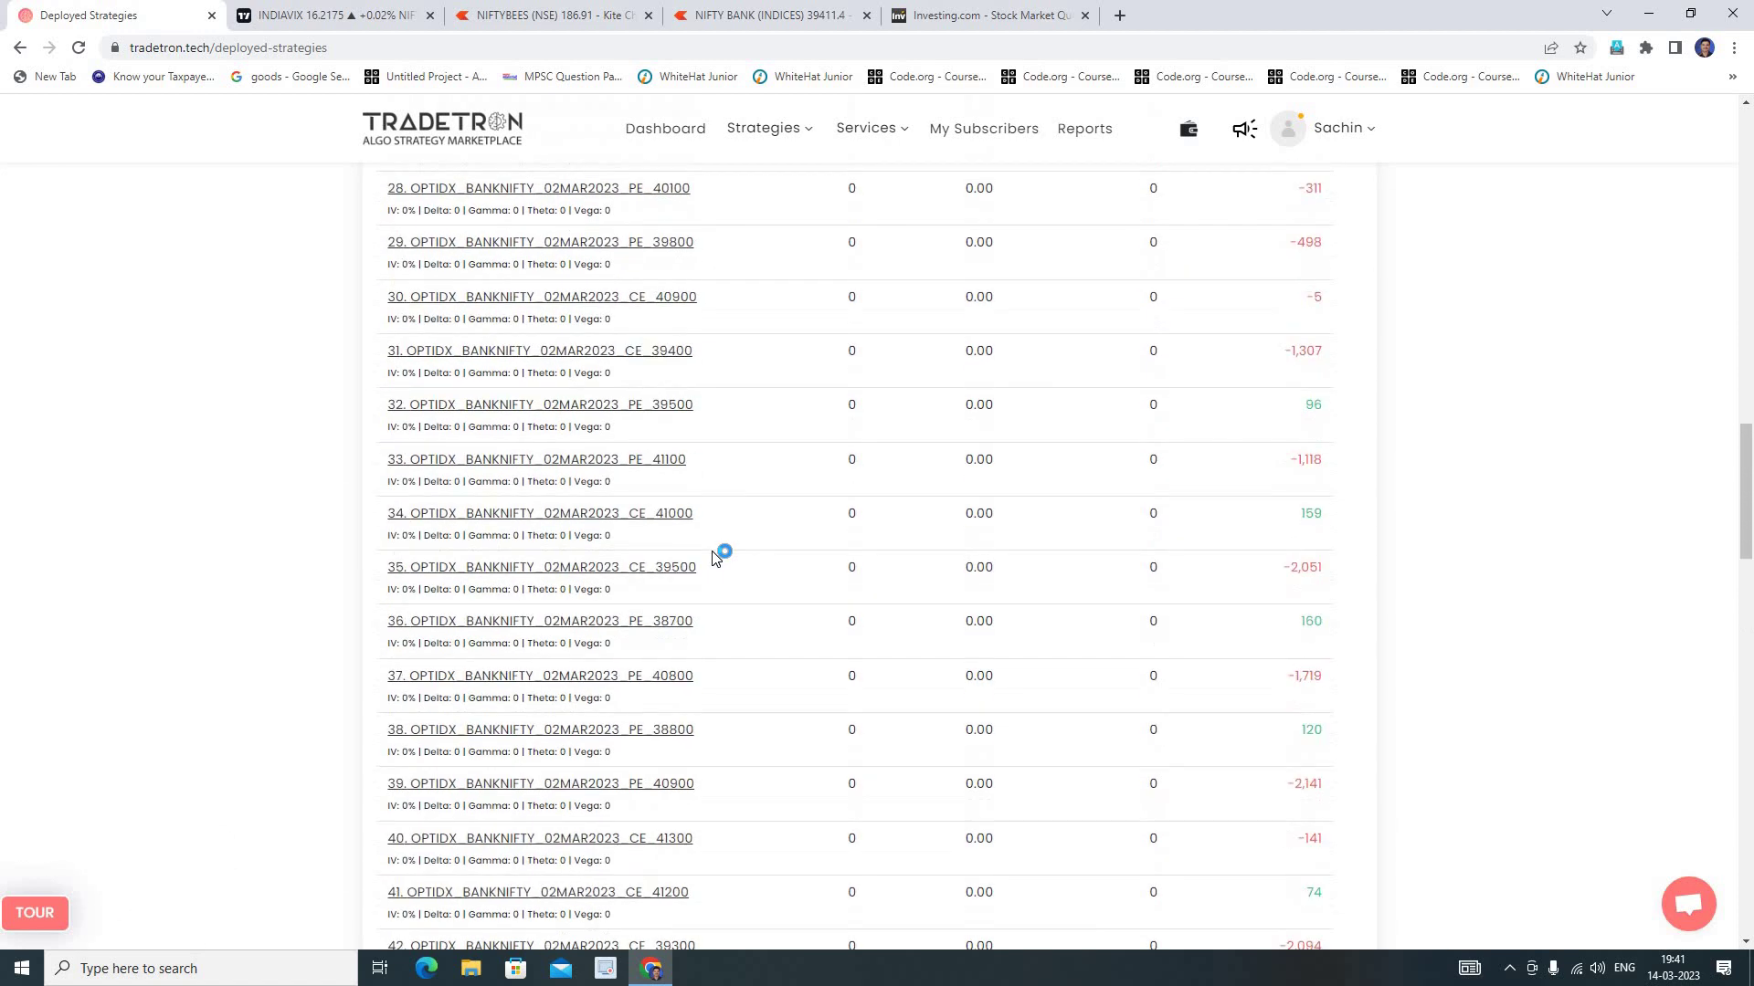
scroll(715, 558, up, 9)
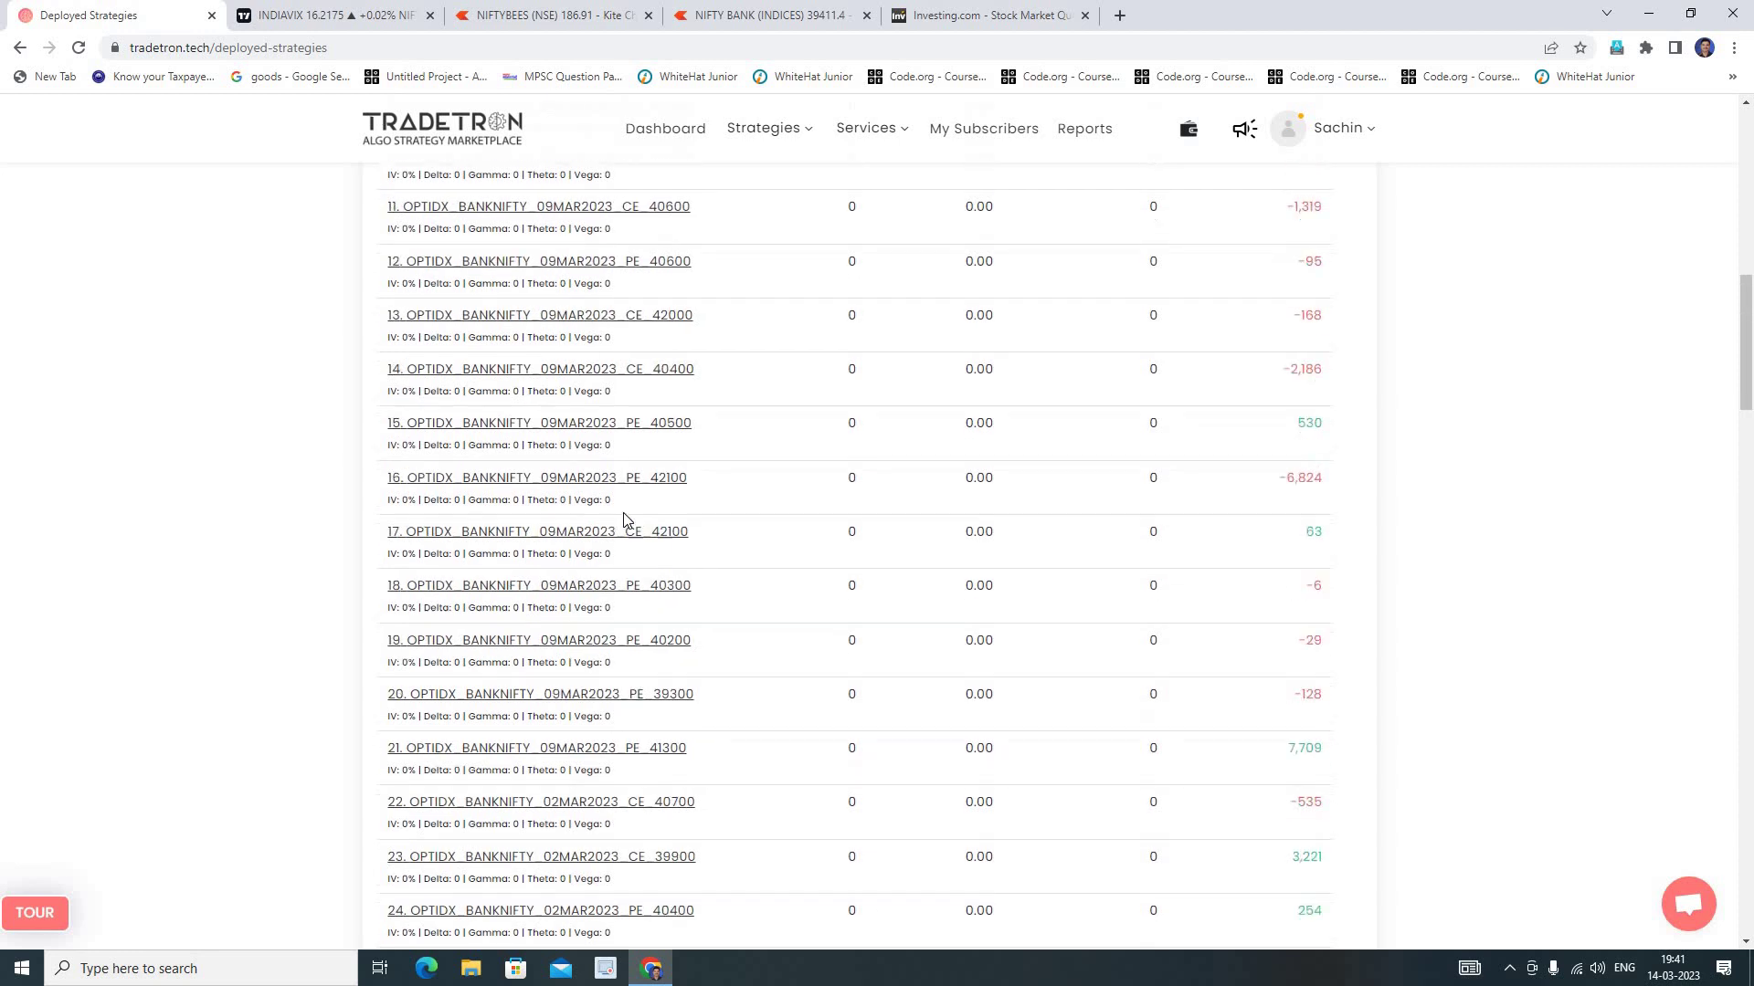
scroll(617, 460, up, 4)
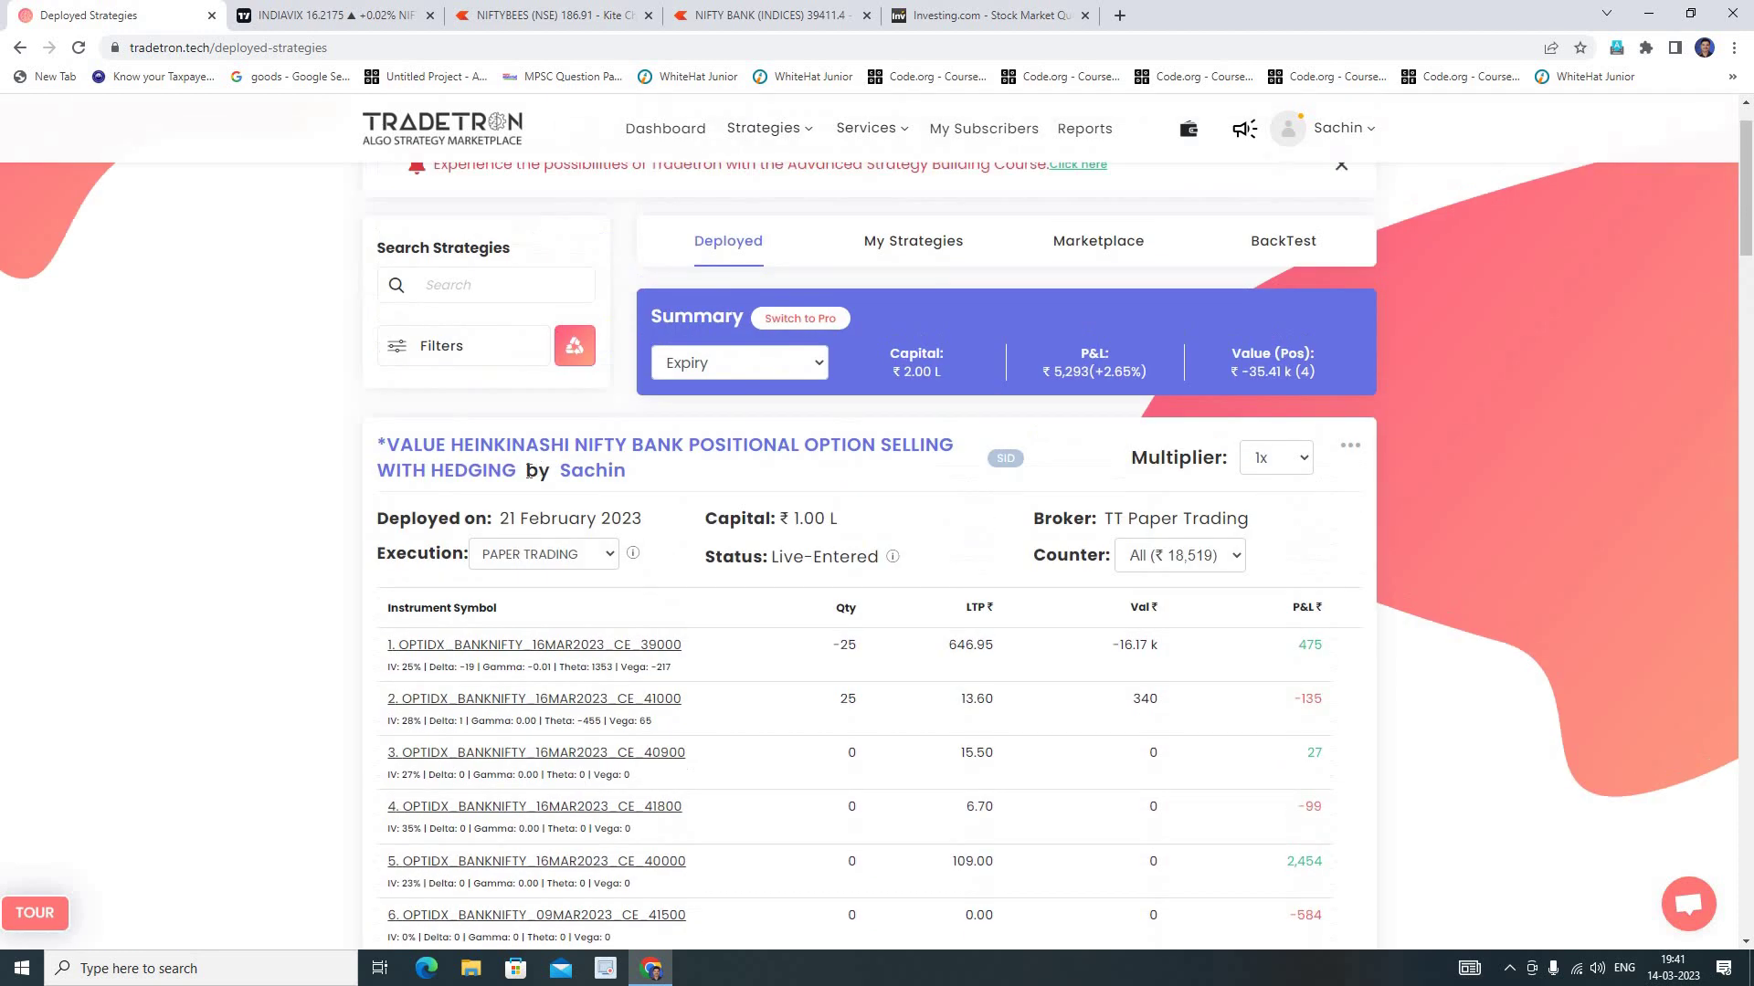